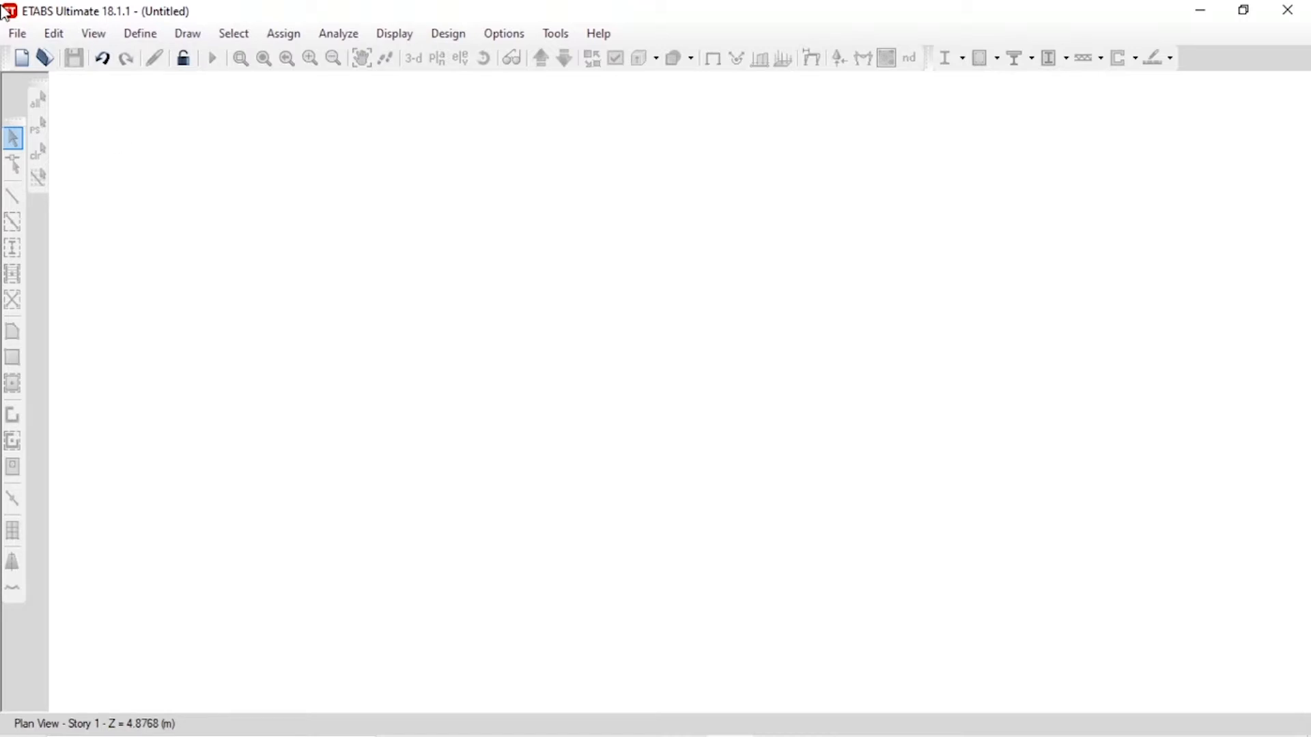
- Create a new model initialized with built-in settings, using U.S. Customary display units
left_click(15, 38)
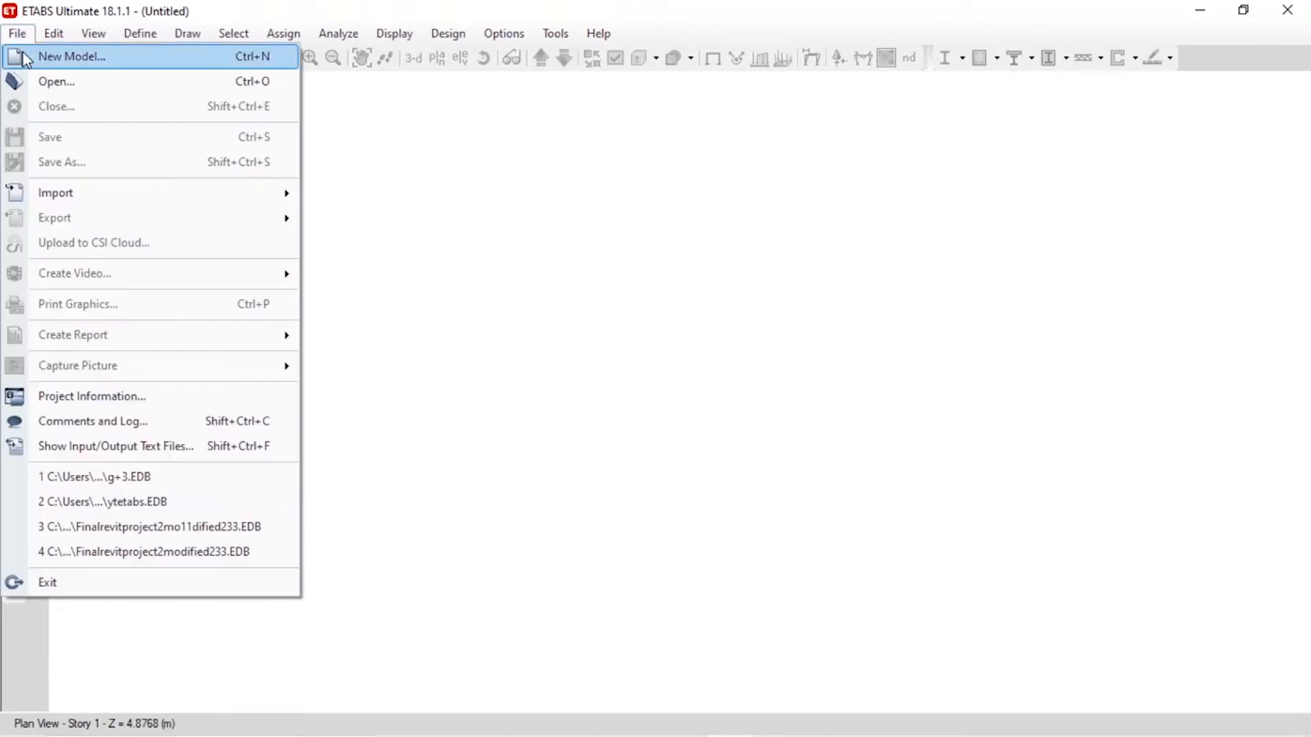
left_click(24, 55)
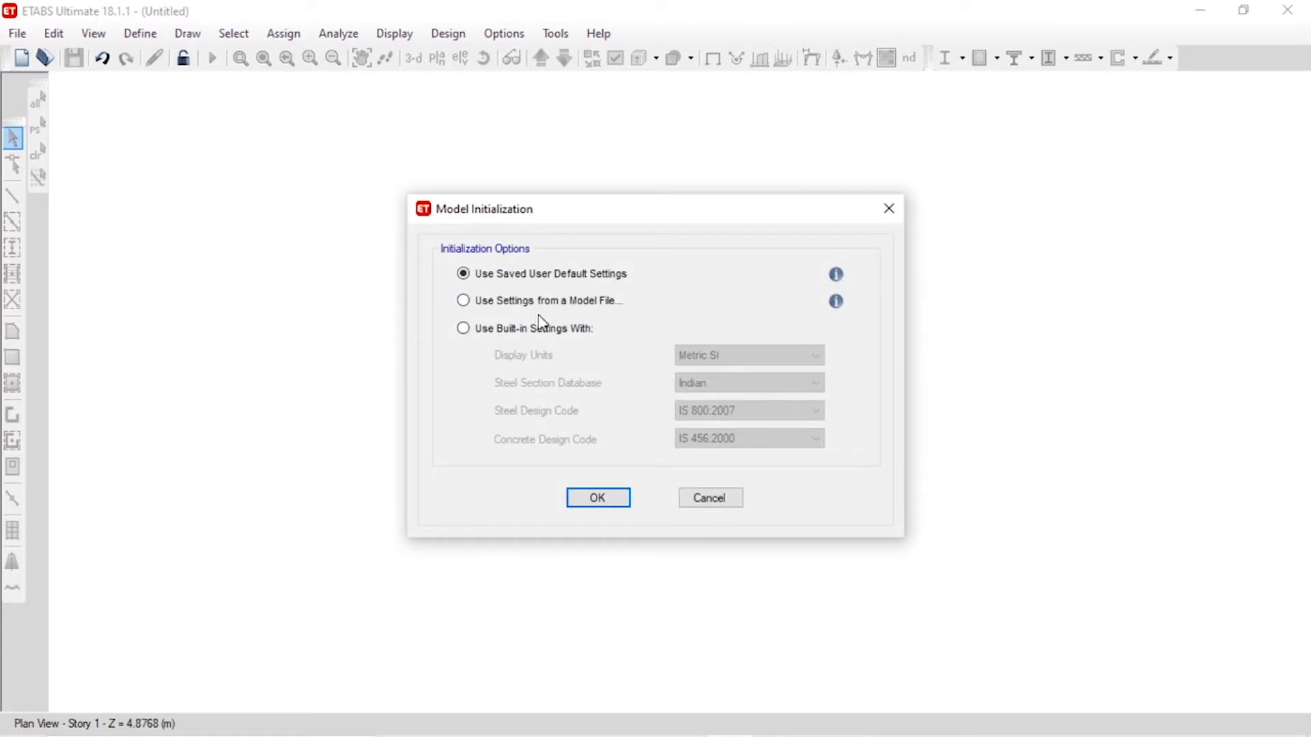
left_click(535, 328)
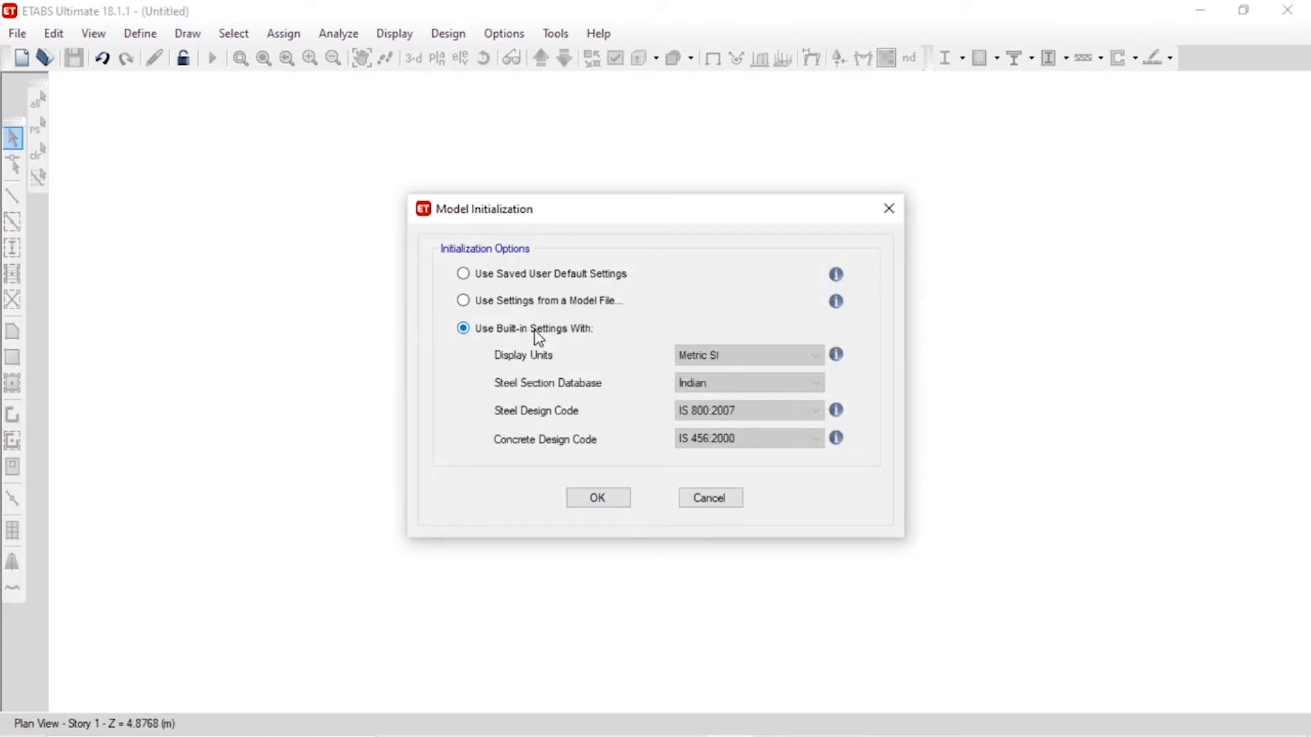
left_click(706, 359)
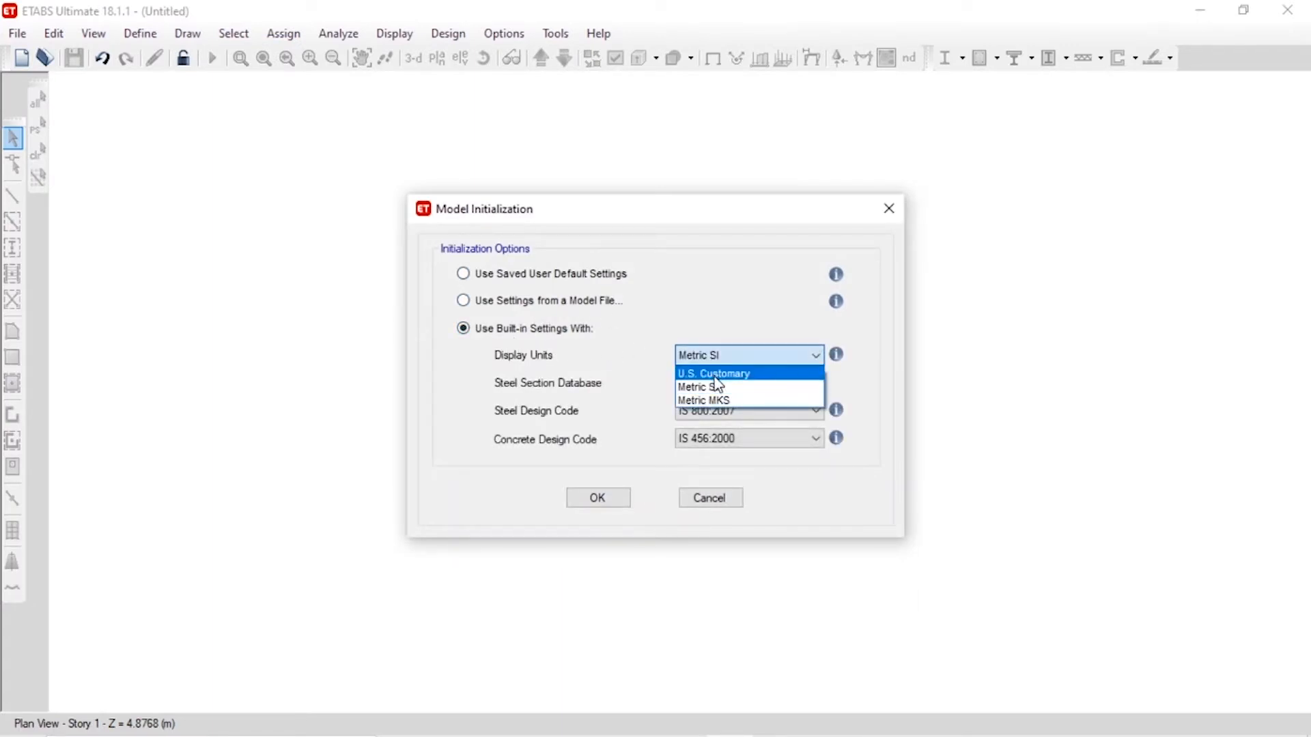
left_click(714, 375)
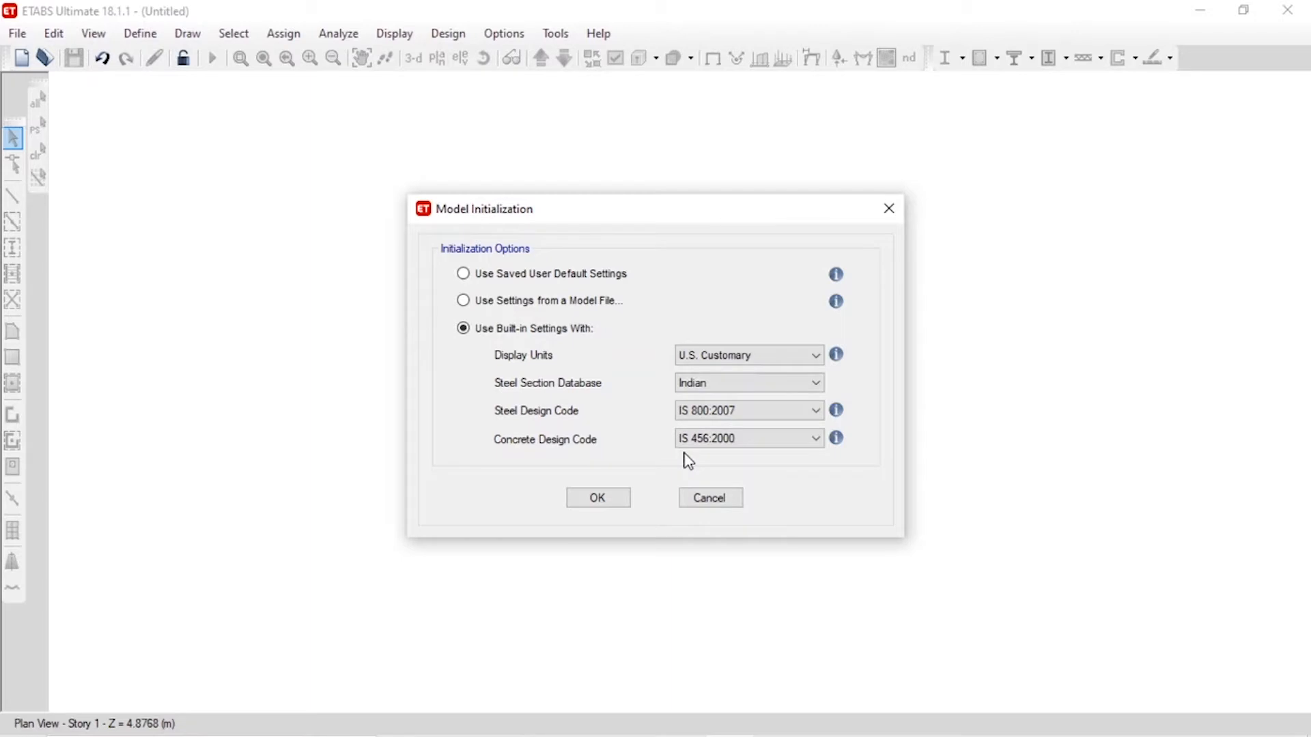
left_click(591, 501)
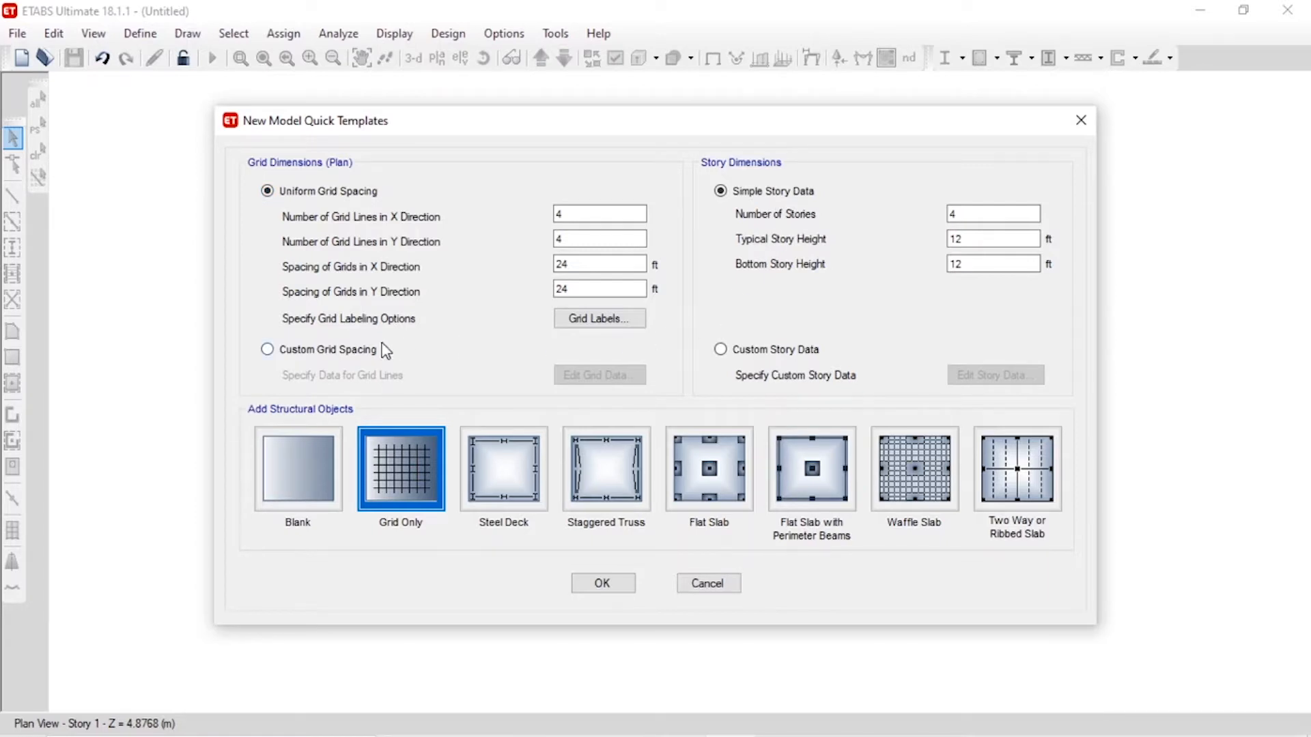
- Choose custom grid spacing and custom story data for the Grid Only template, and open the story data for editing
left_click(326, 351)
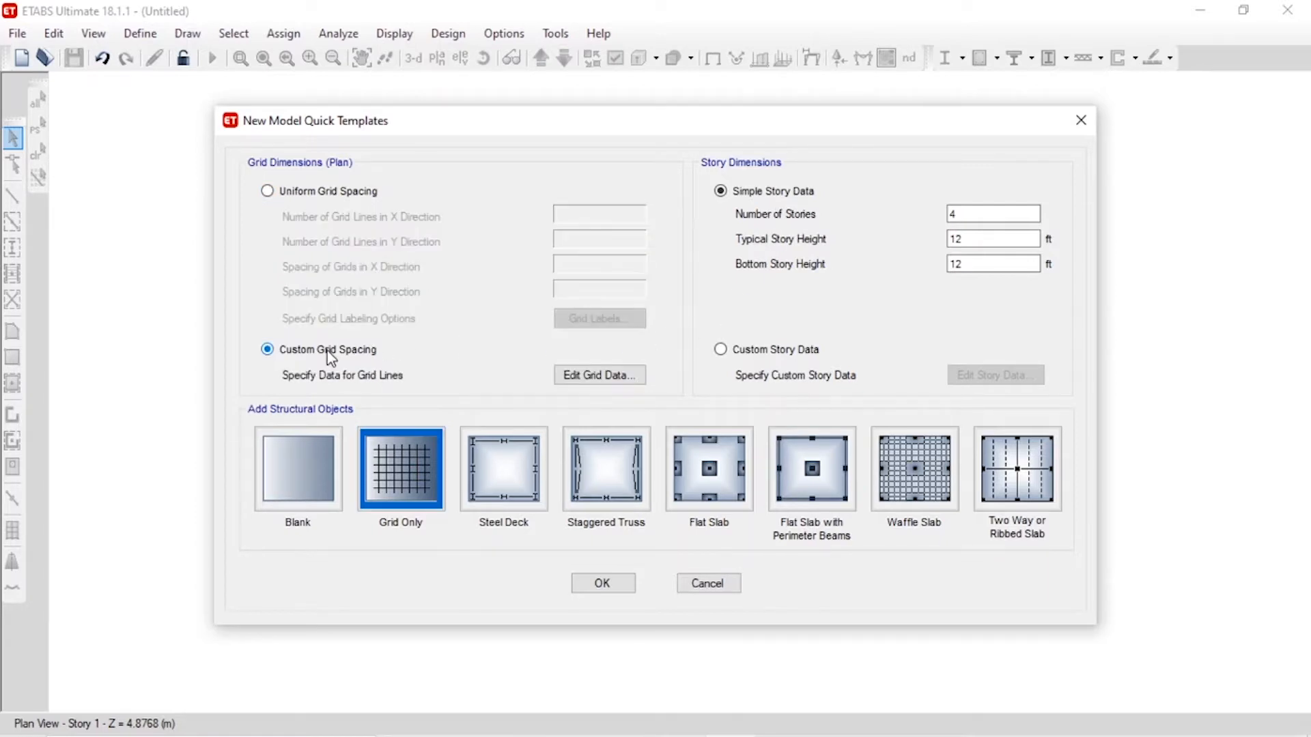
left_click(721, 350)
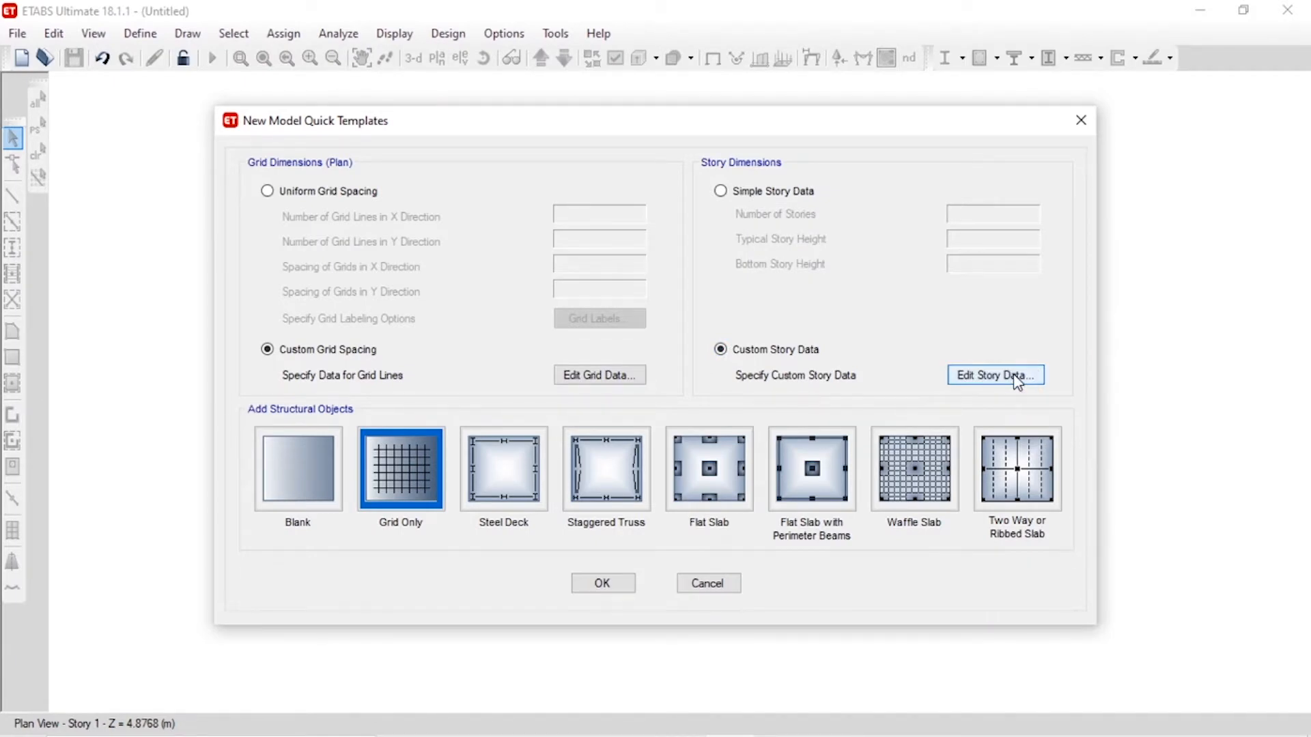
left_click(996, 375)
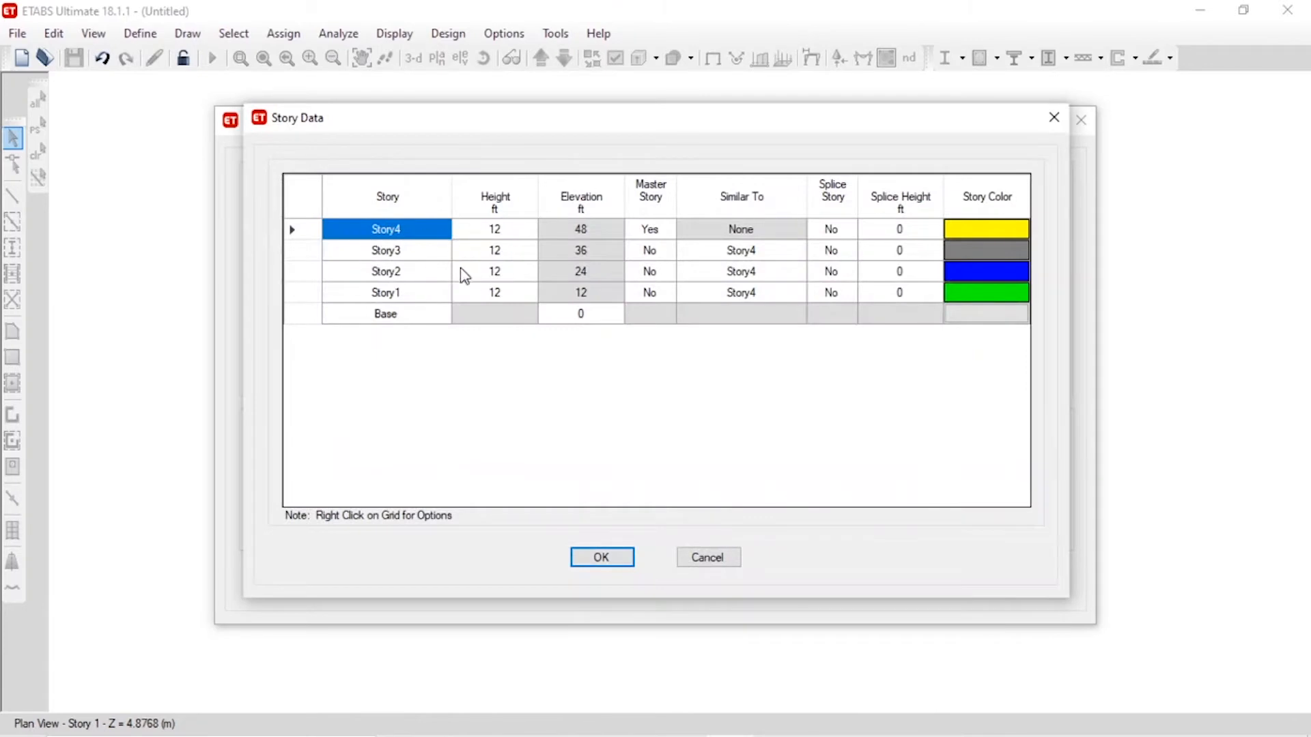
- Rename the four stories from lowest to highest as Plinth Level, Story 1, Story 2 and Story 3
double_click(422, 291)
type("P")
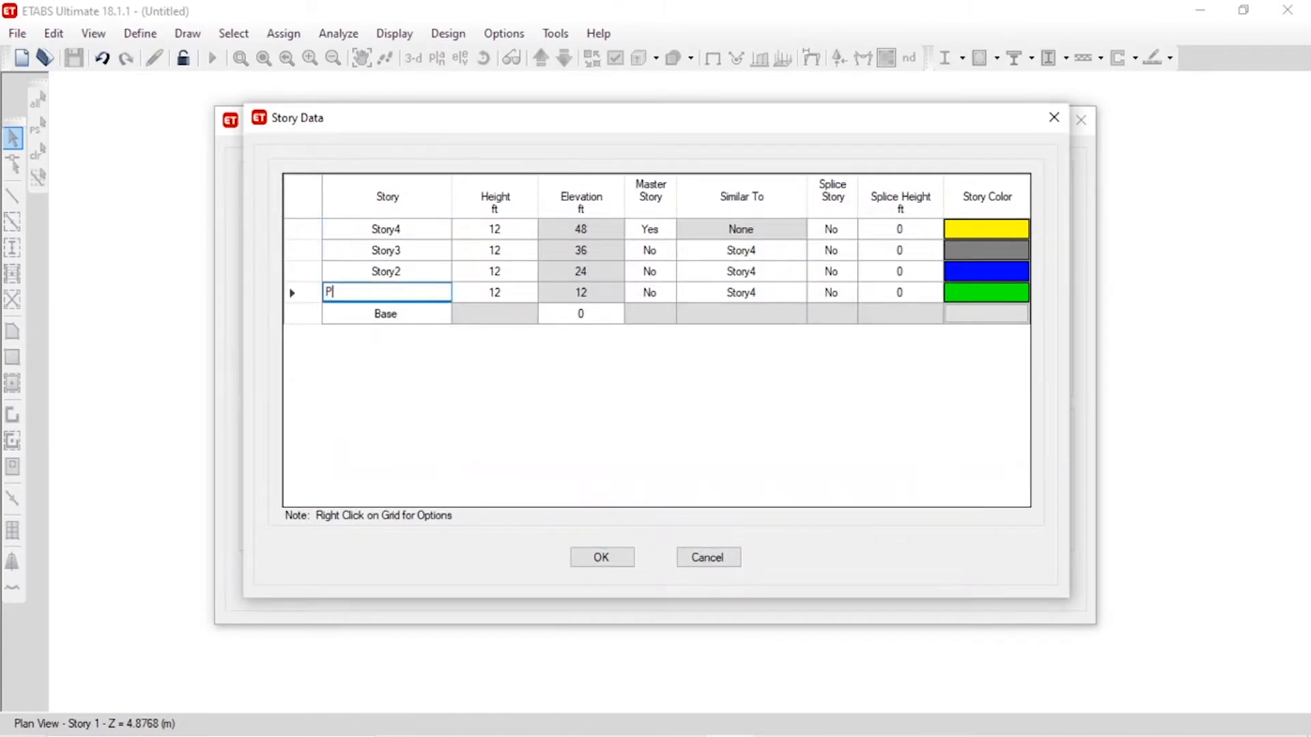
type("linth Level")
left_click(424, 271)
left_click(421, 272)
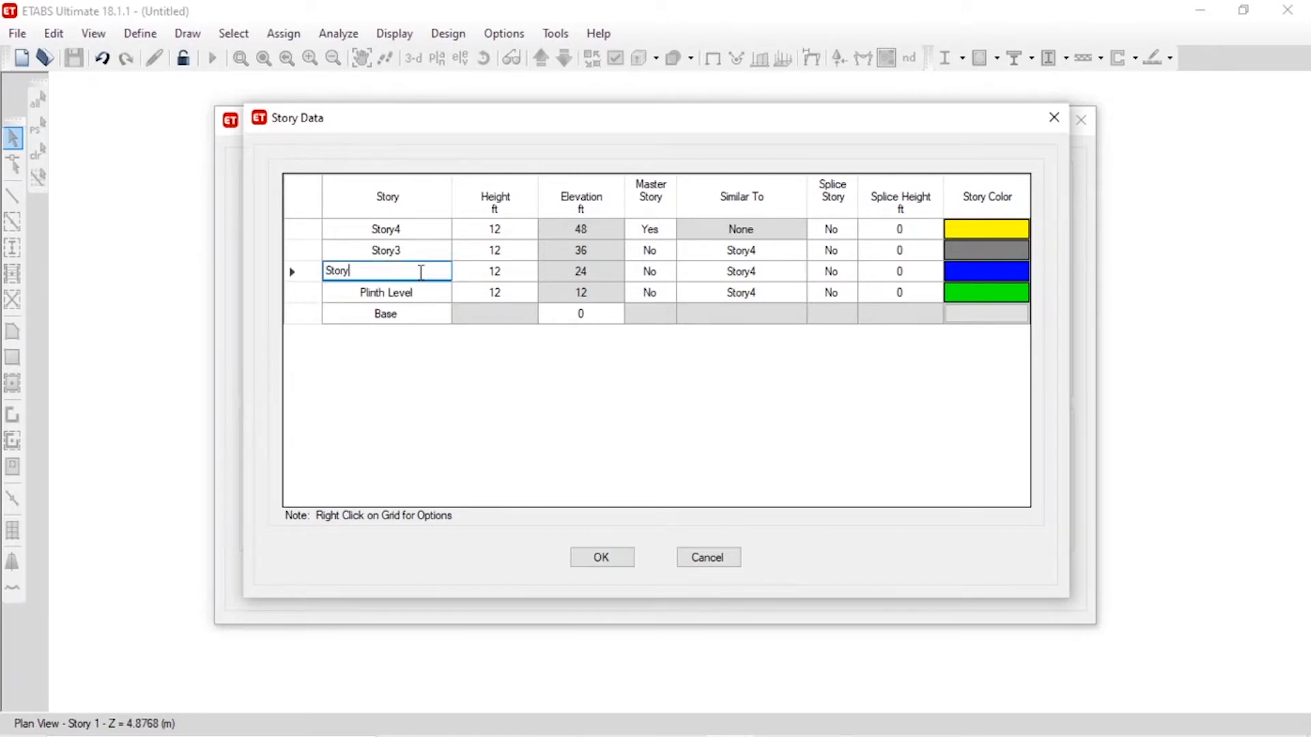
type("1")
left_click(421, 251)
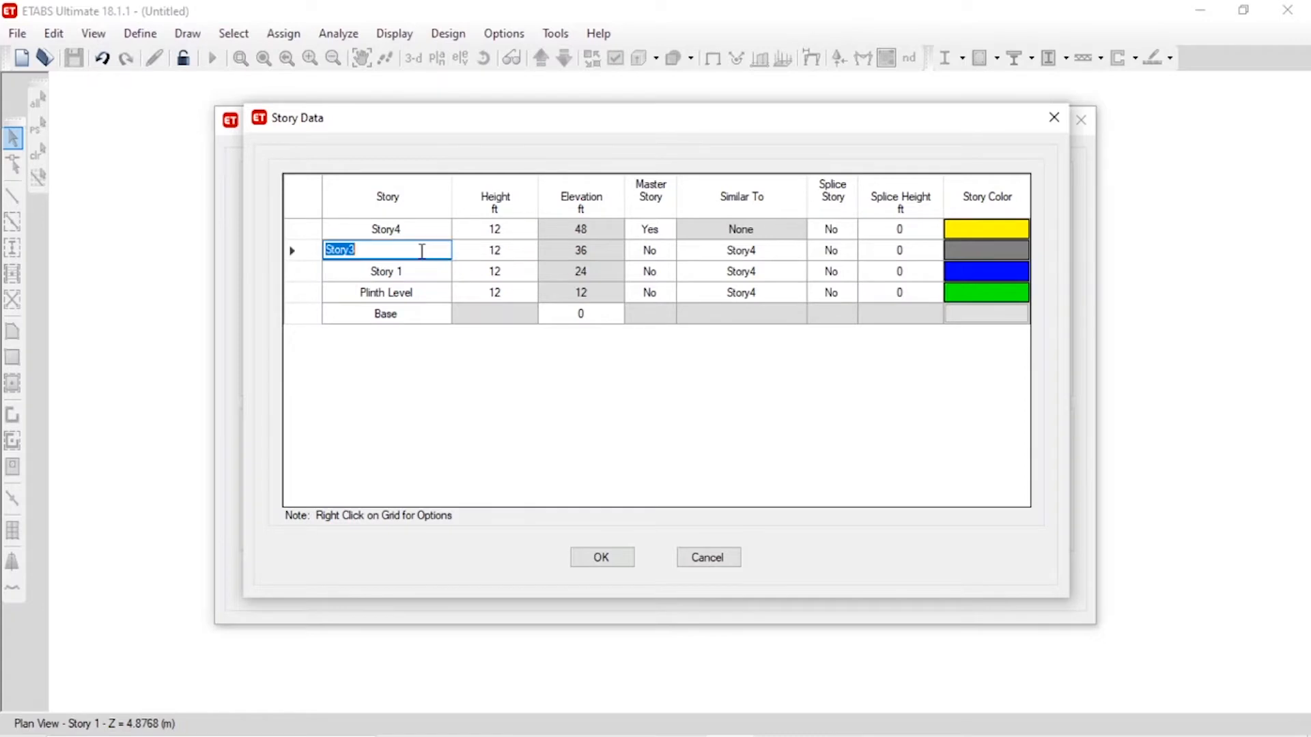
left_click(422, 251)
type("2")
left_click(420, 229)
left_click(420, 229)
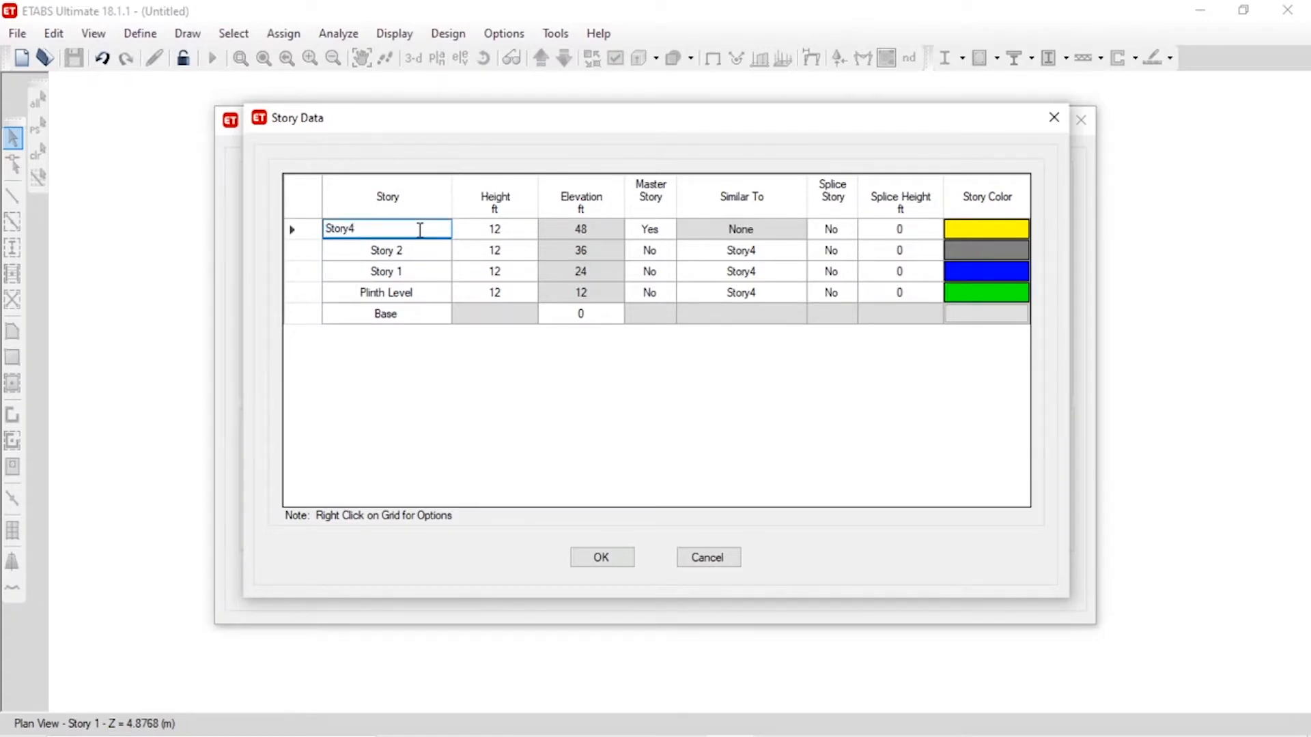
key("BackSpace")
- Set the story heights to 6 ft for Plinth Level and 10 ft each for Story 1, Story 2 and Story 3
left_click(508, 291)
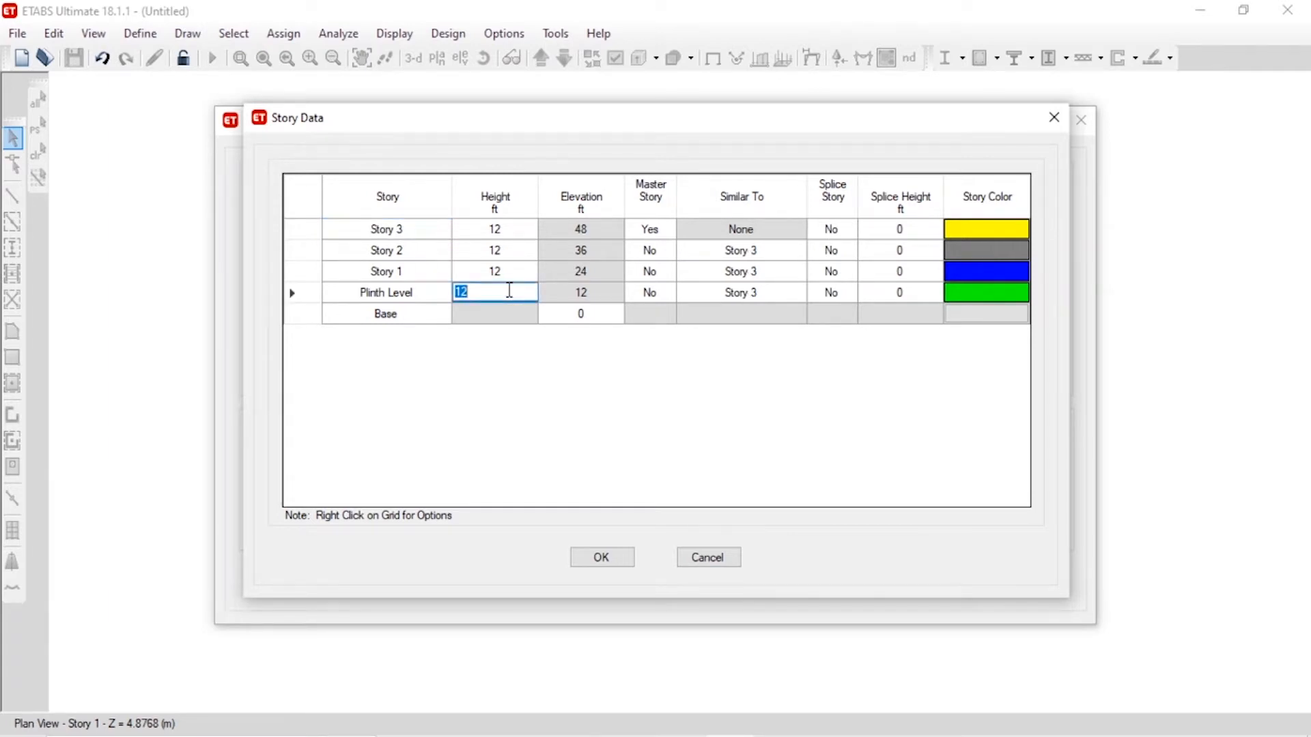
type("6")
left_click(523, 270)
type("1")
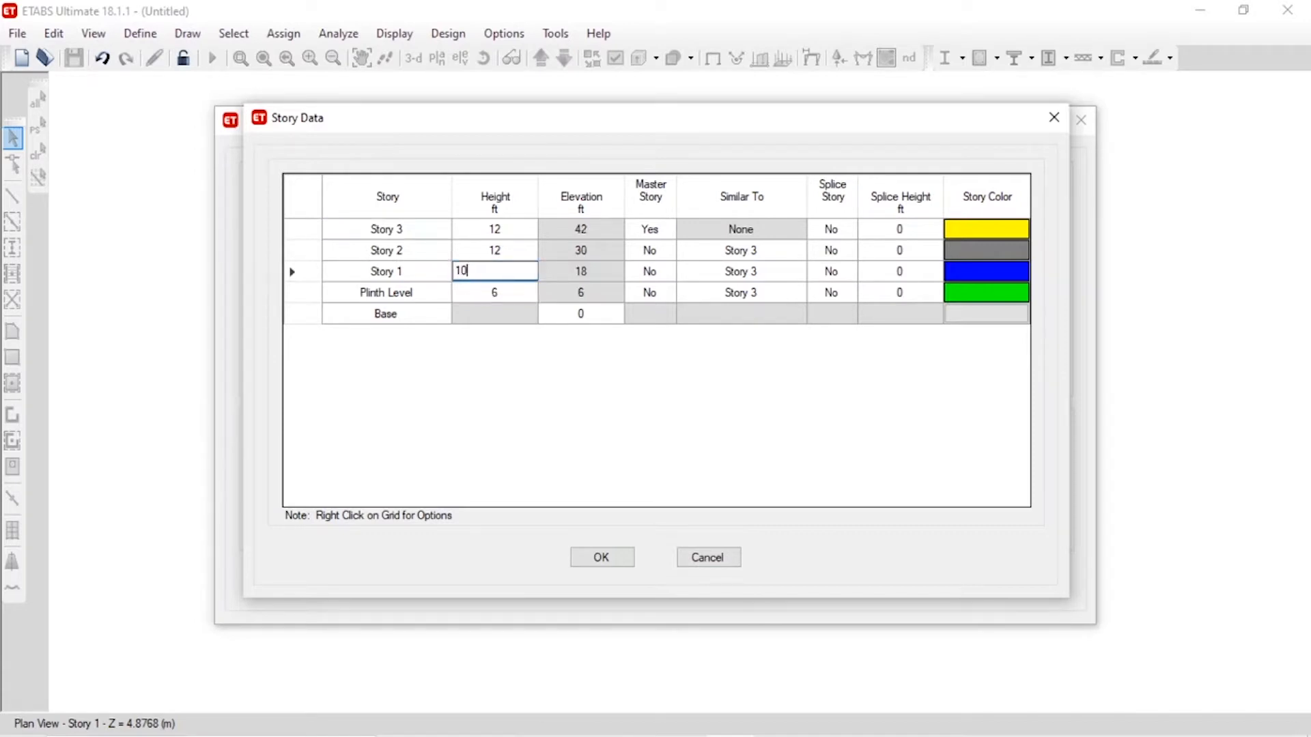
left_click(512, 250)
type("10")
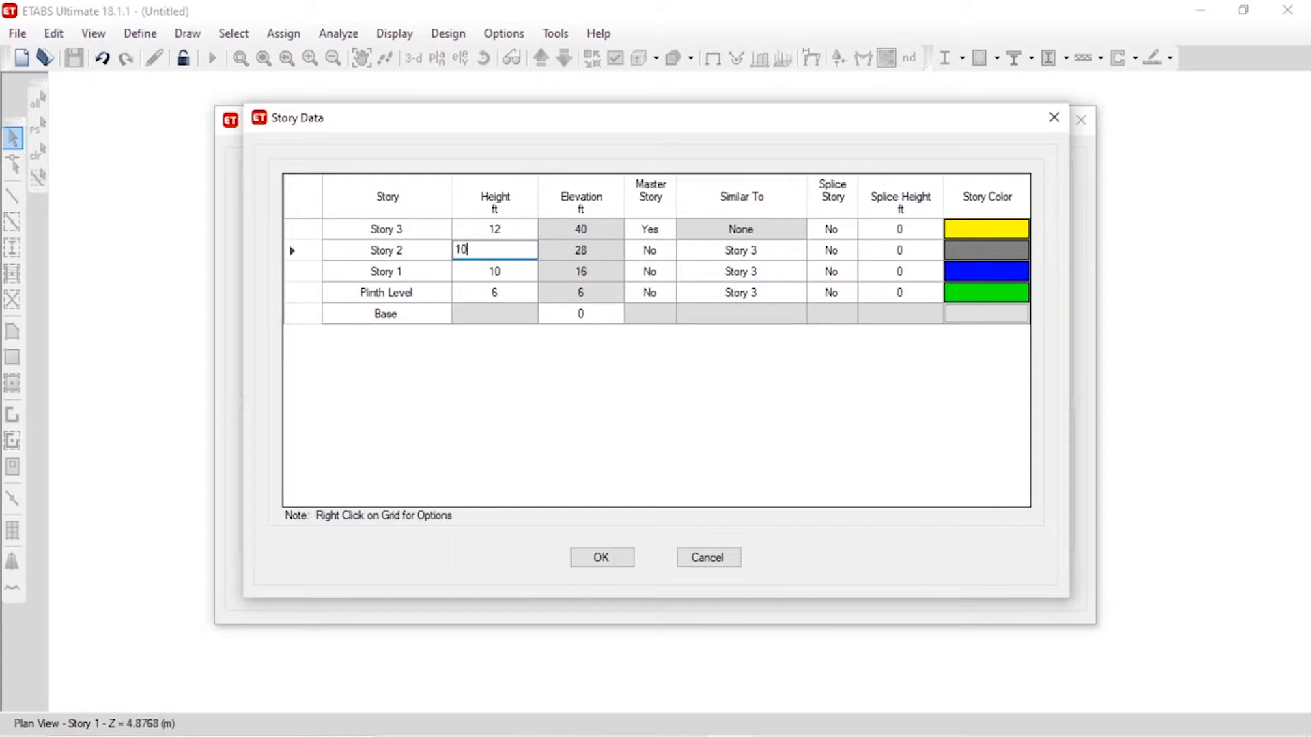
left_click(520, 229)
type("1")
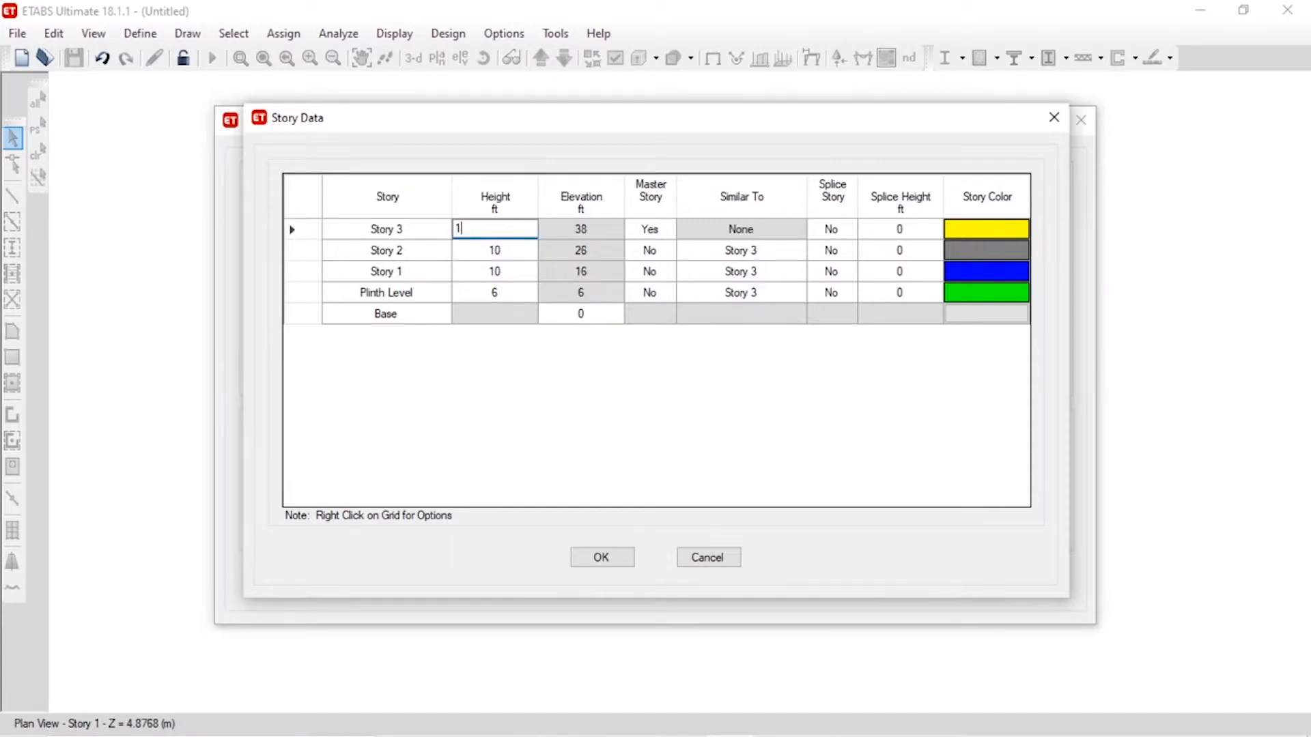
left_click(588, 290)
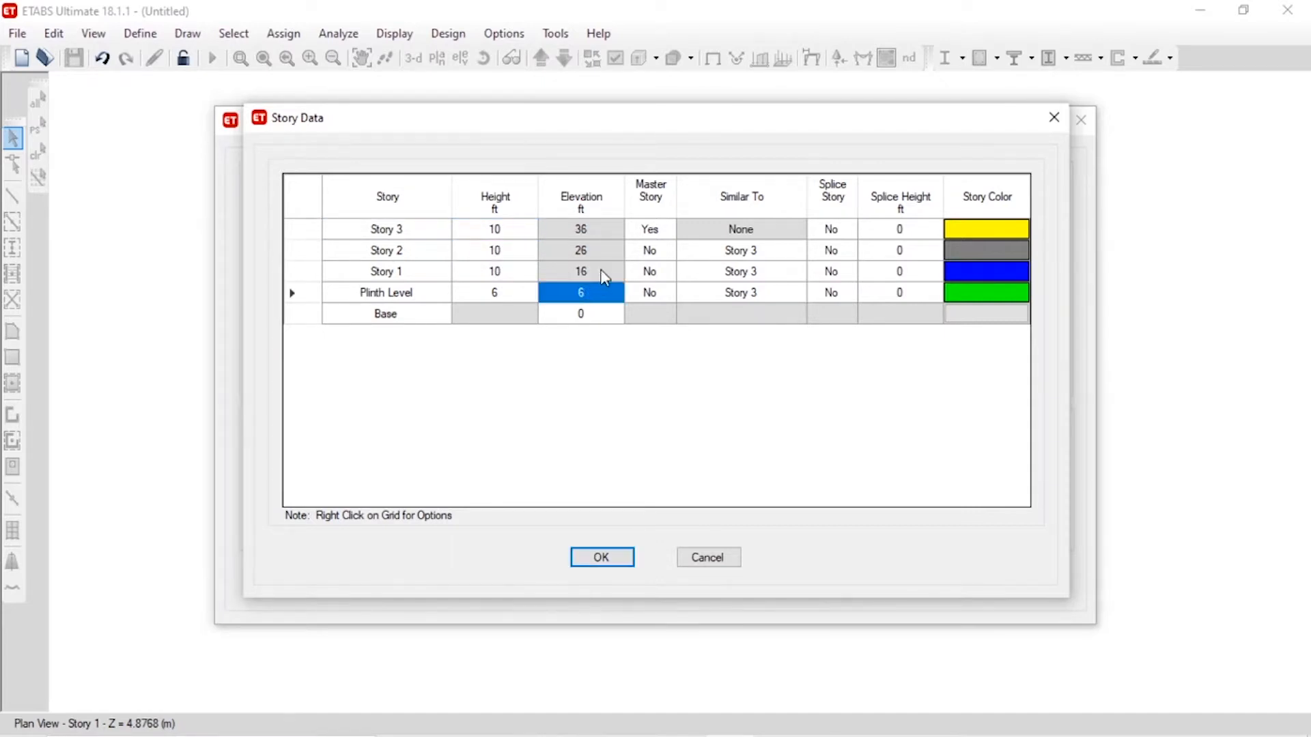
- Make Story 1 a master story and remove the master story setting from Story 3
left_click(602, 273)
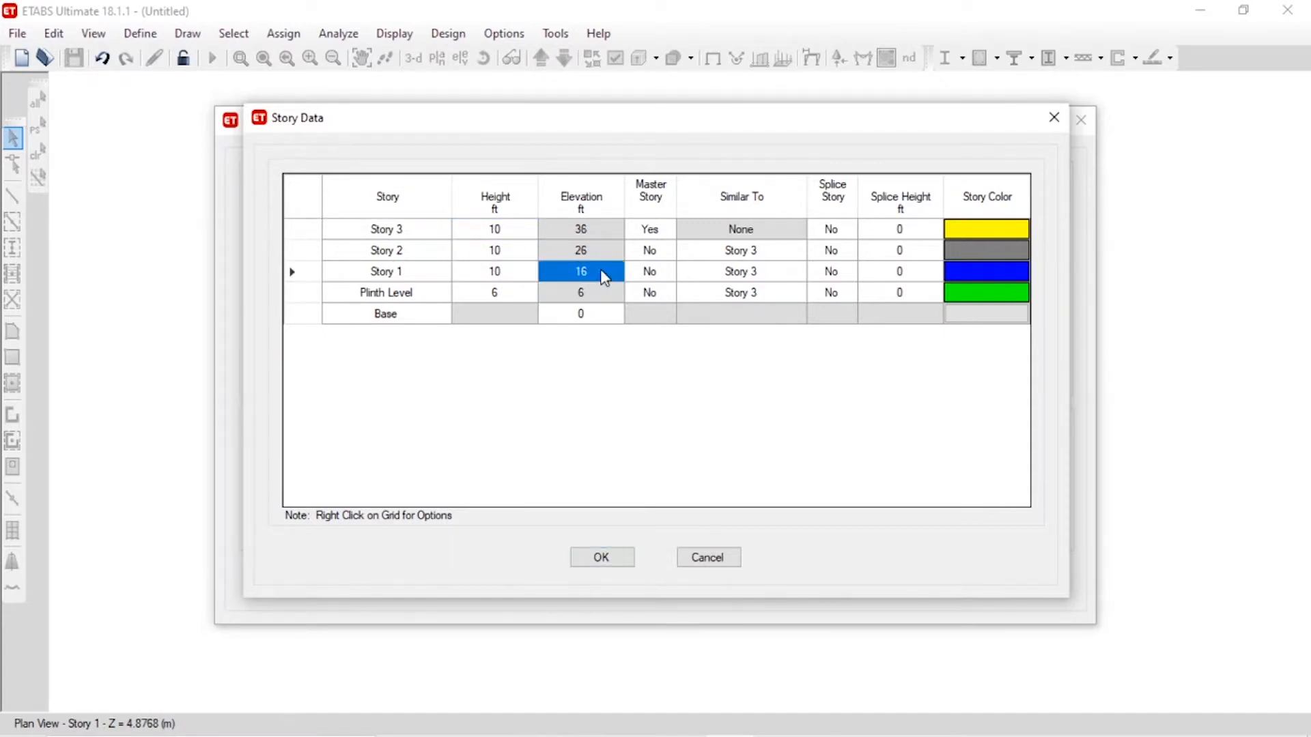
left_click(661, 276)
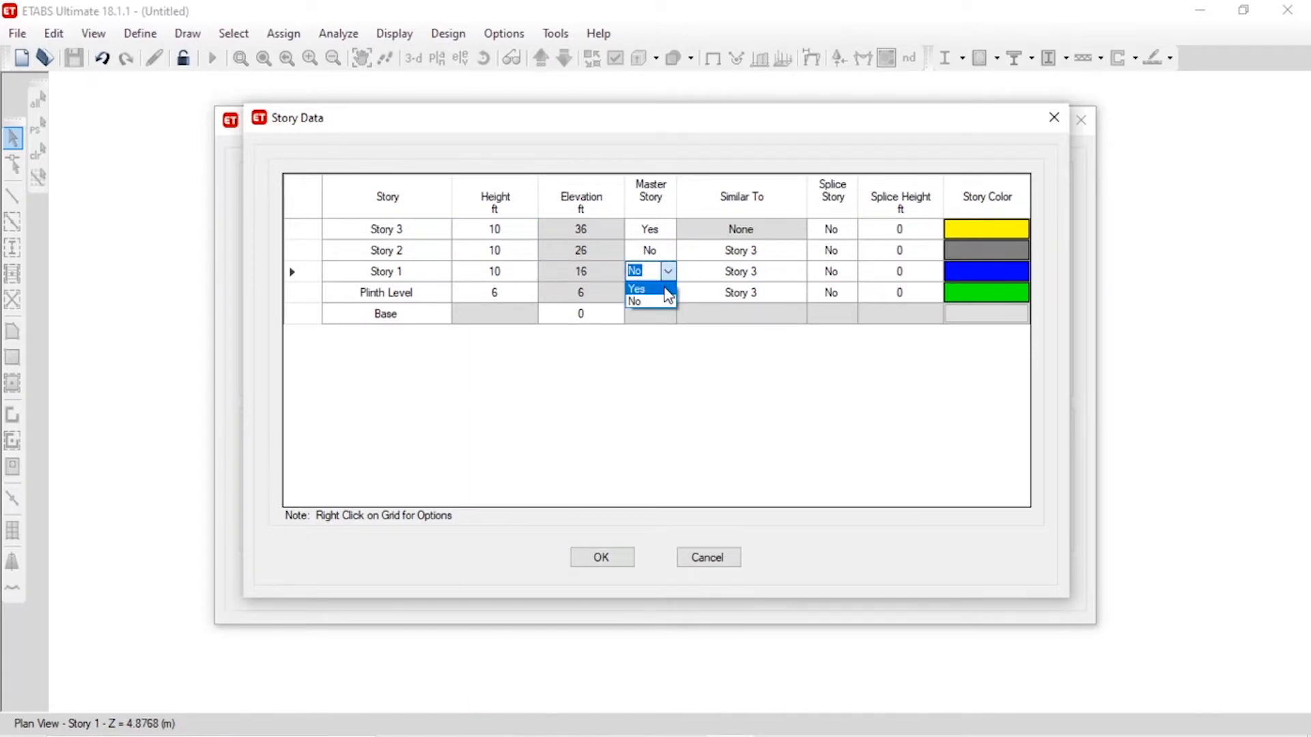
left_click(665, 289)
left_click(711, 252)
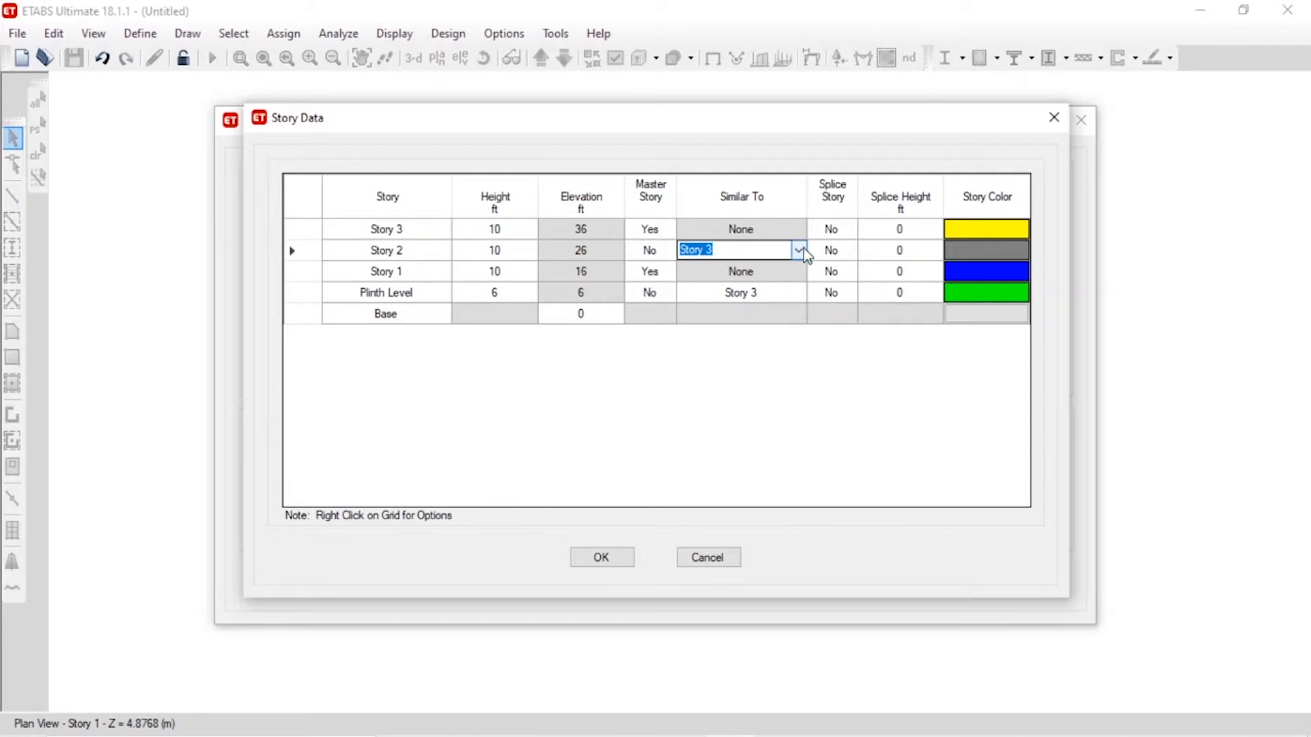
left_click(794, 230)
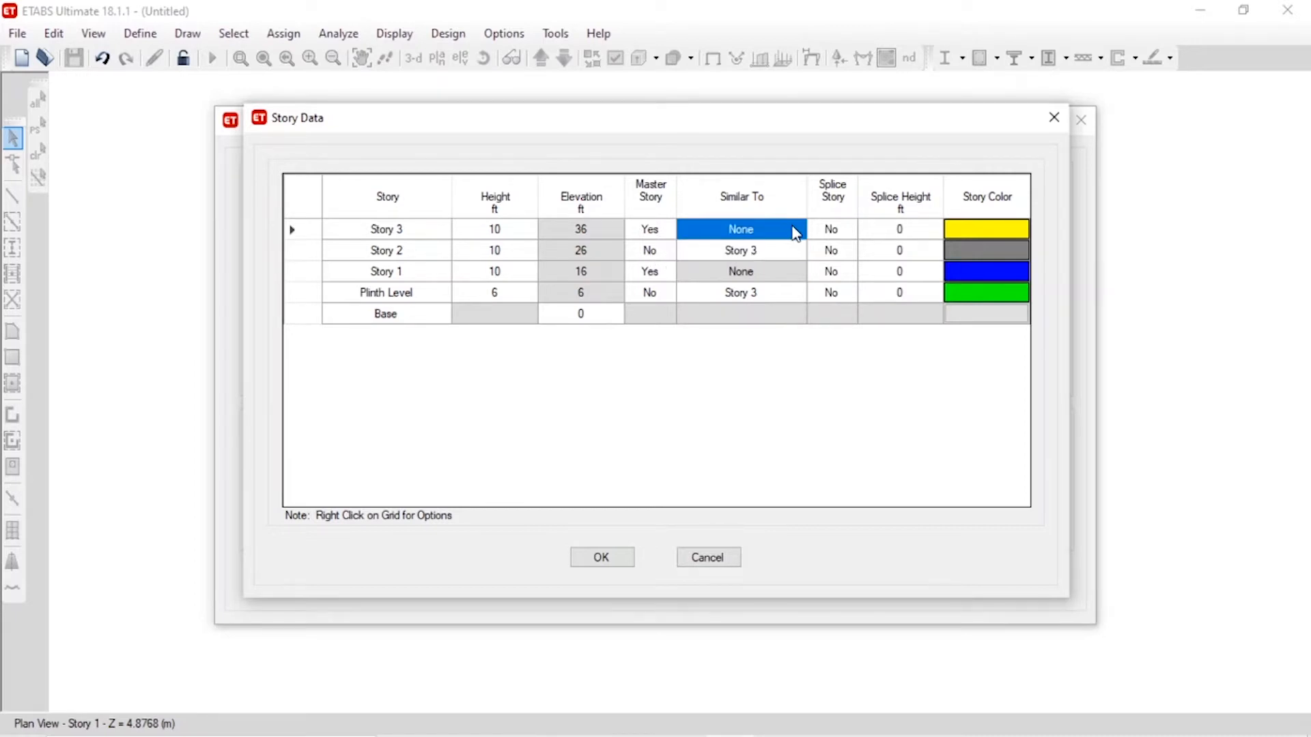
left_click(656, 236)
left_click(668, 230)
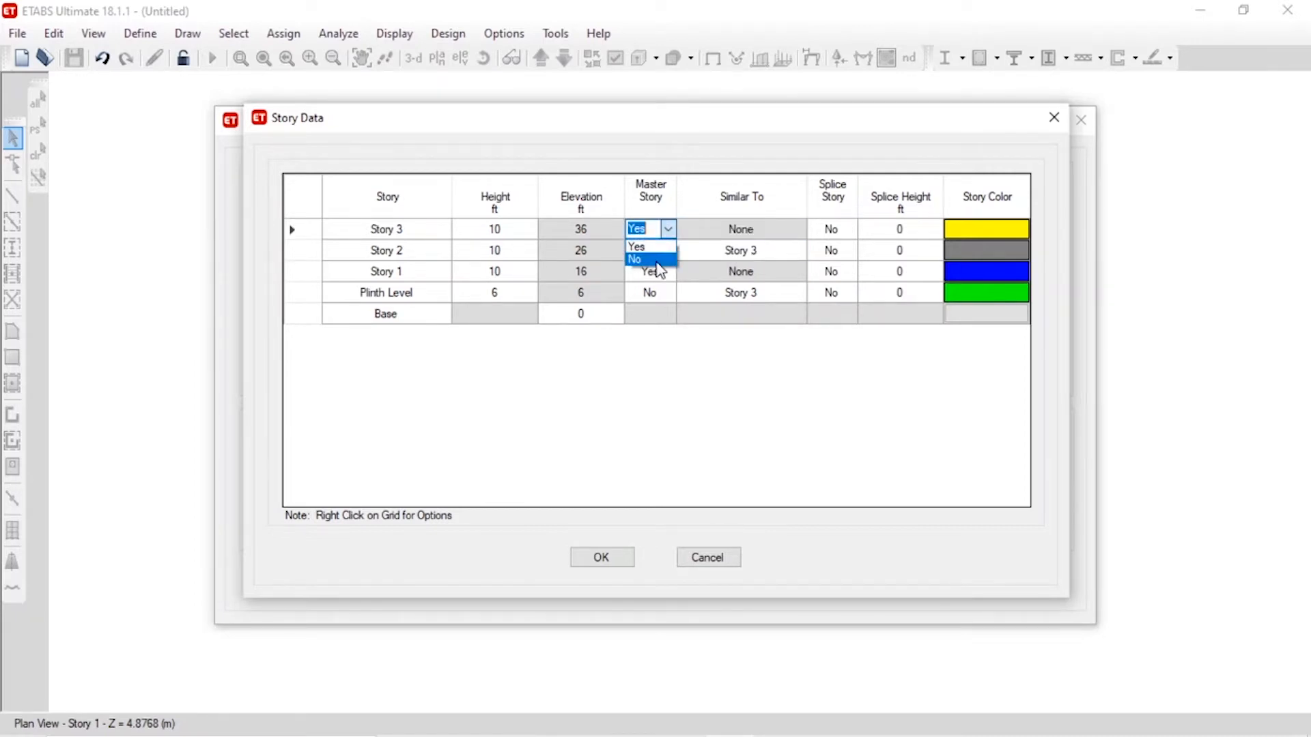
left_click(656, 258)
- Set Story 3 and Story 2 as similar to Story 1, and accept the story data
left_click(783, 228)
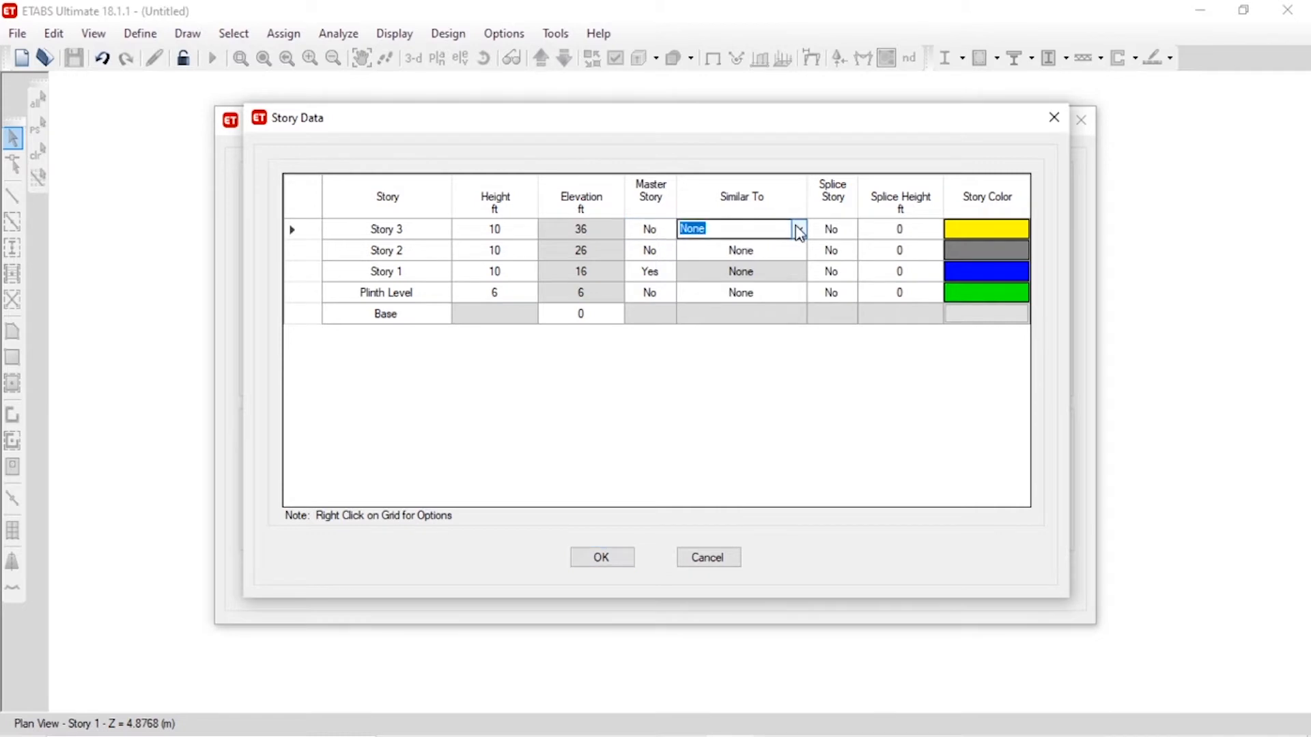
left_click(797, 228)
left_click(797, 231)
left_click(797, 231)
left_click(788, 260)
left_click(796, 250)
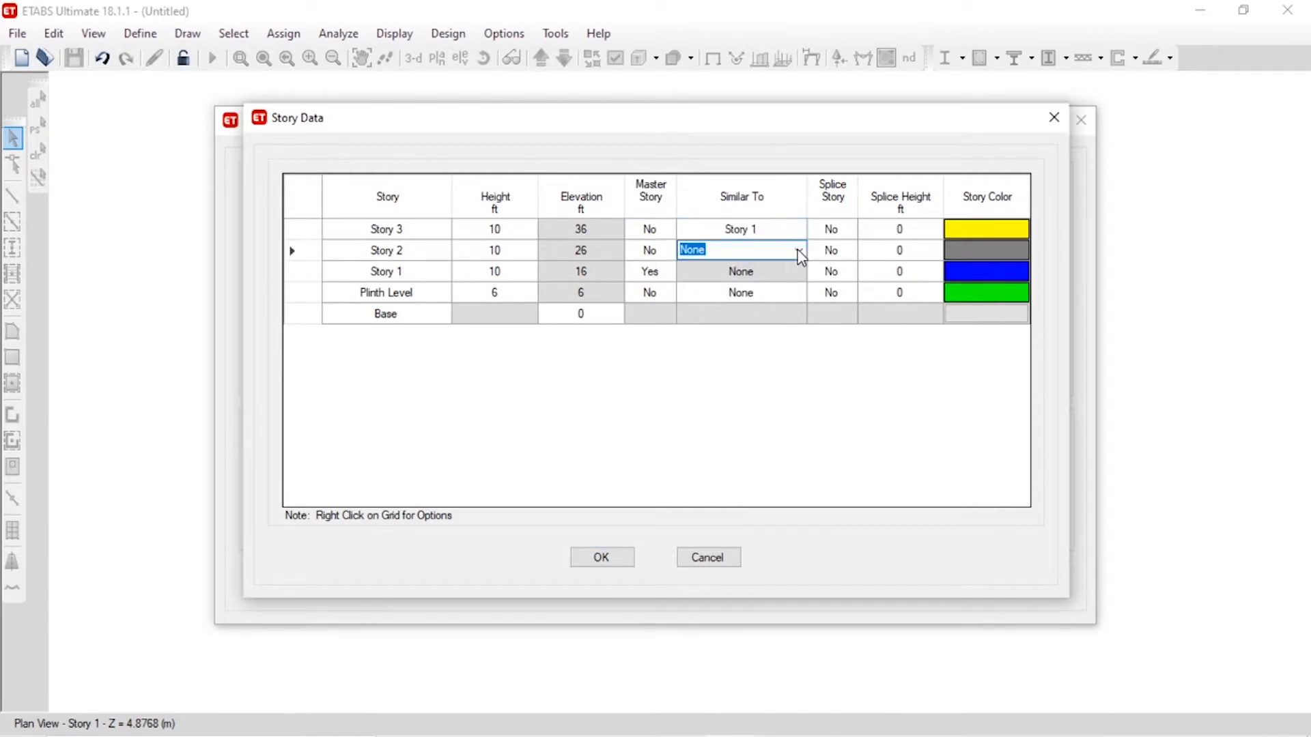
left_click(798, 251)
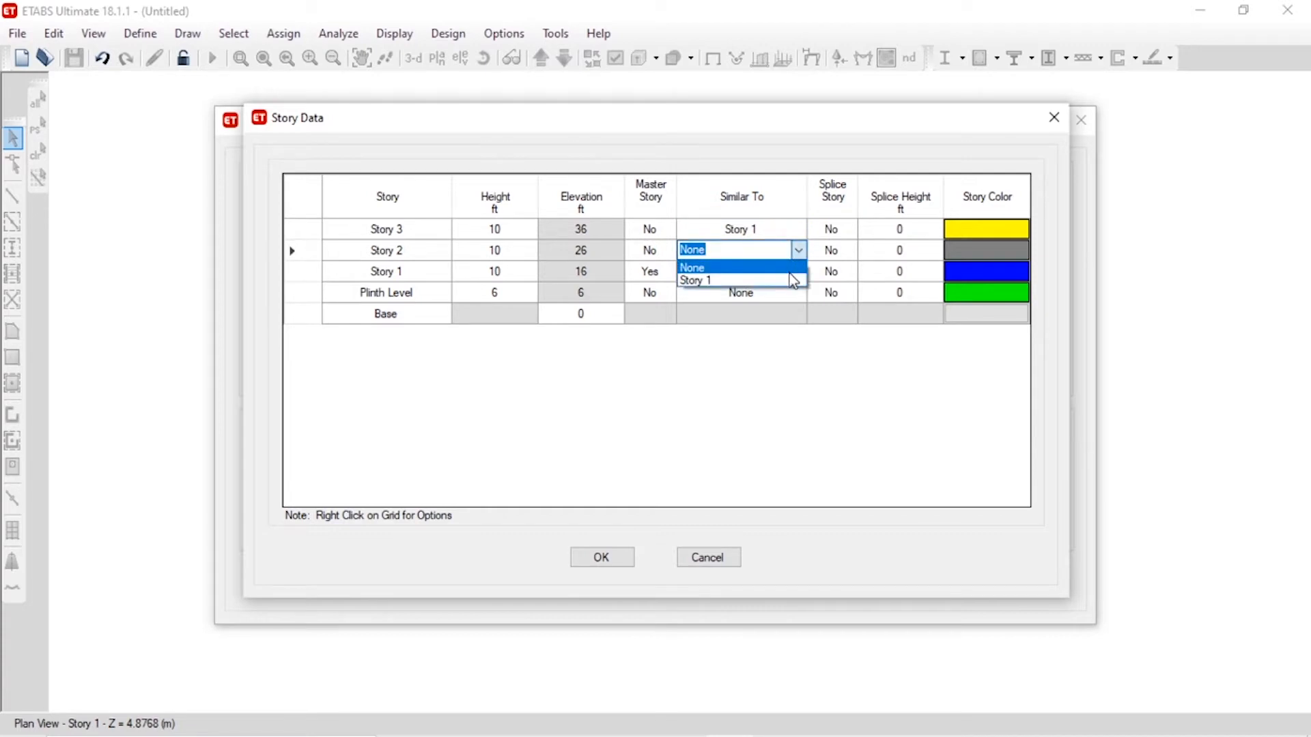
left_click(795, 274)
left_click(802, 278)
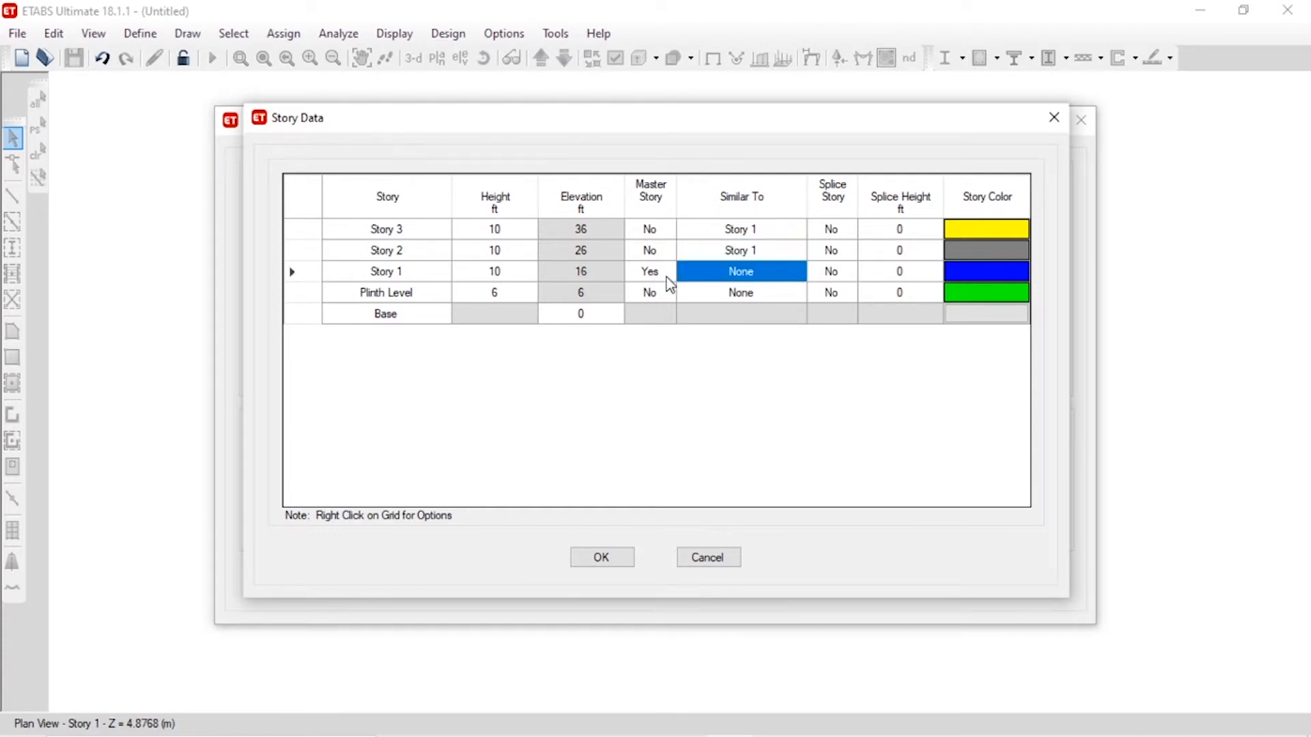
left_click(613, 560)
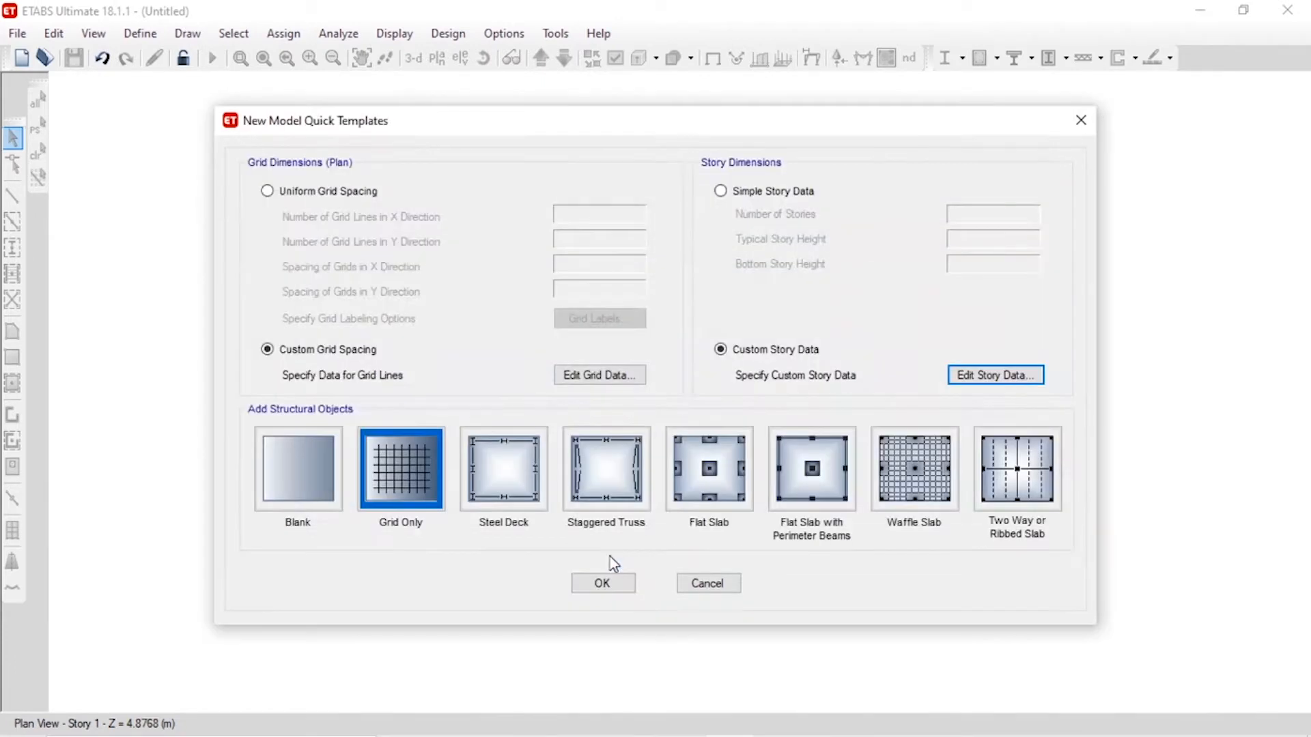
- Open the custom grid data and set the X ordinate of grid line B to 15 ft
left_click(585, 376)
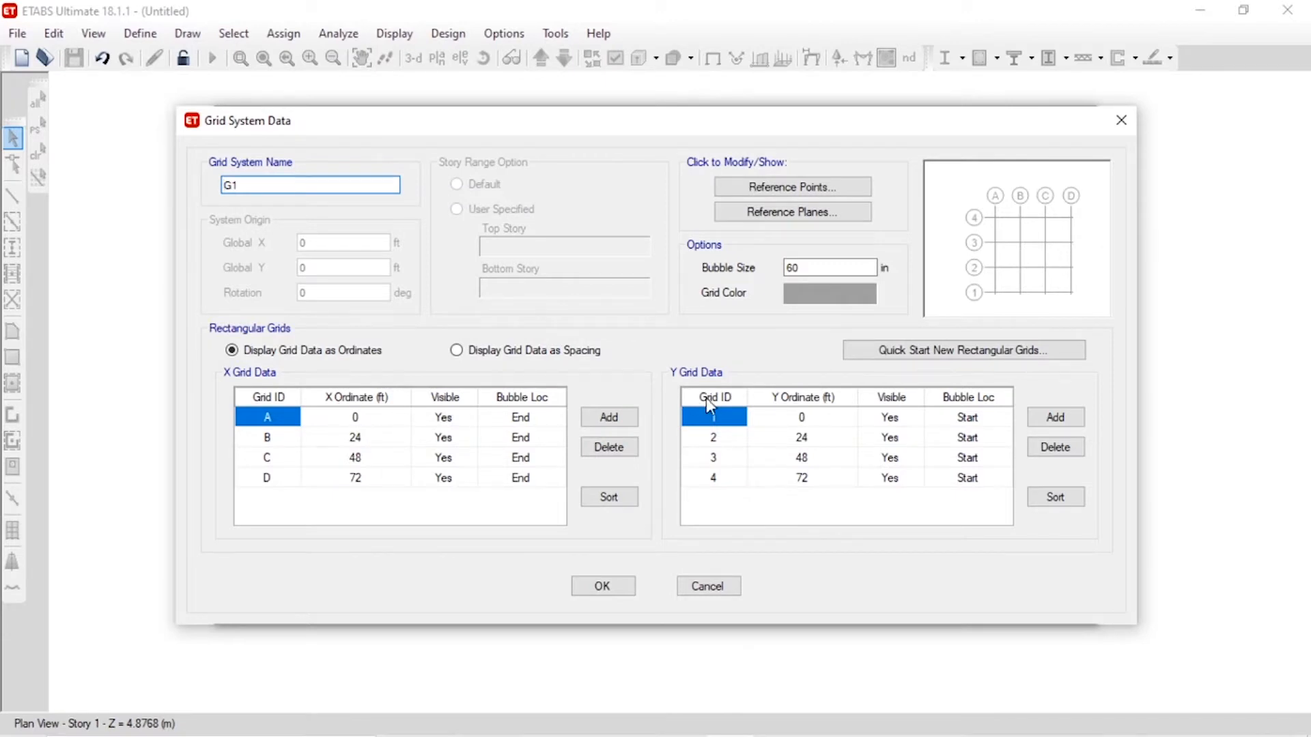
left_click(375, 442)
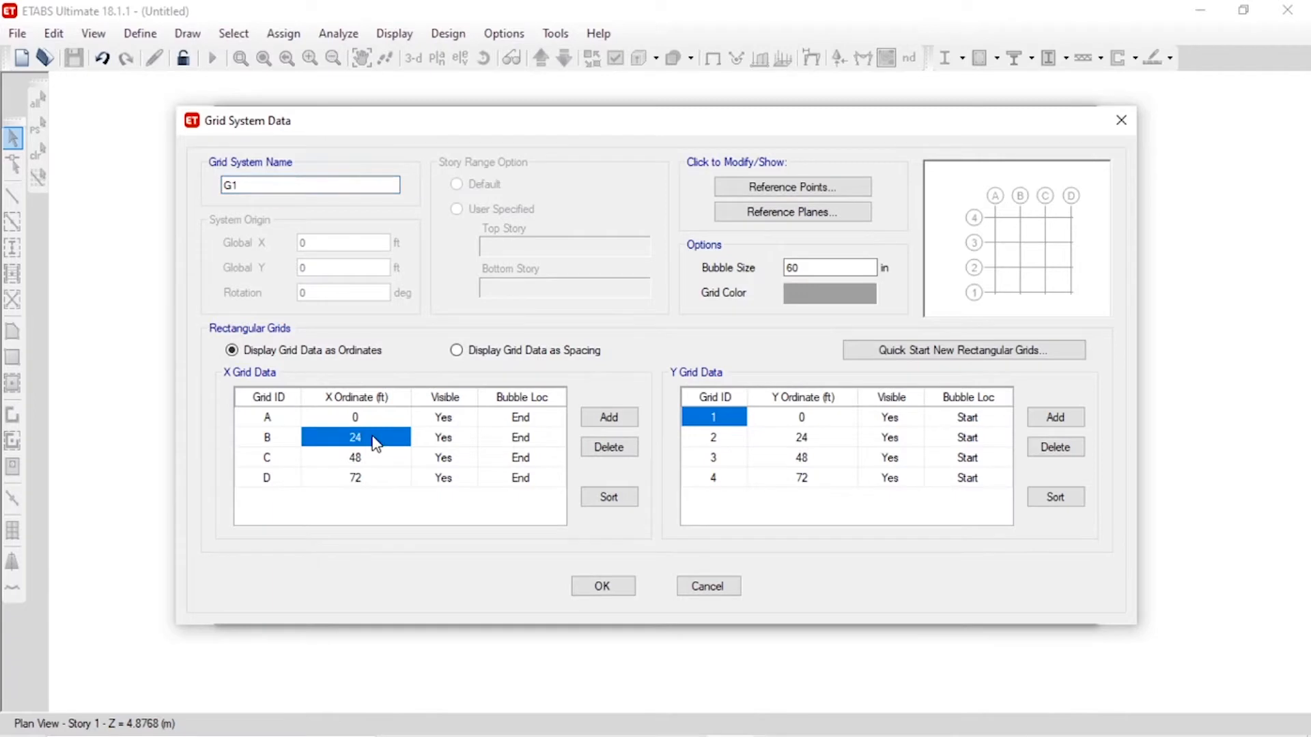
left_click(374, 437)
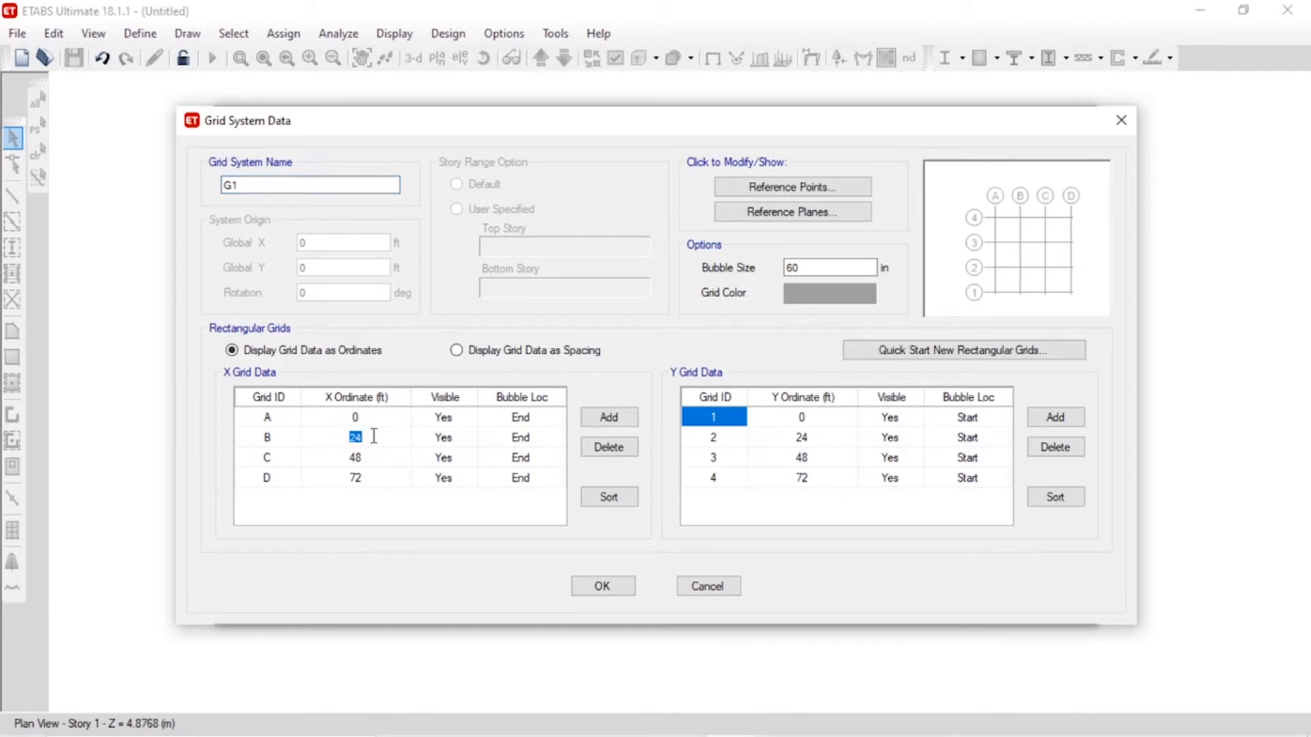
type("15")
key("Tab")
key("Tab")
key("Tab")
key("Tab")
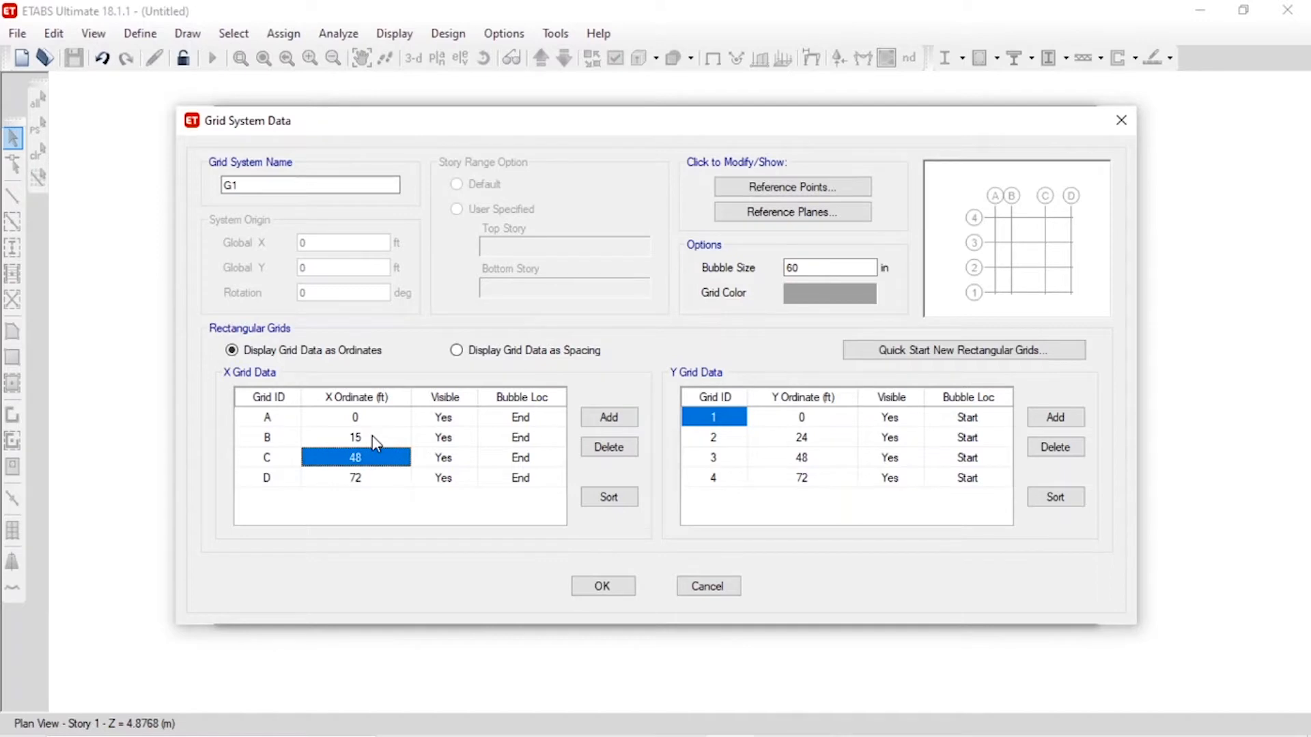
- Set the X ordinate of grid line C to 27.5 ft
type("2")
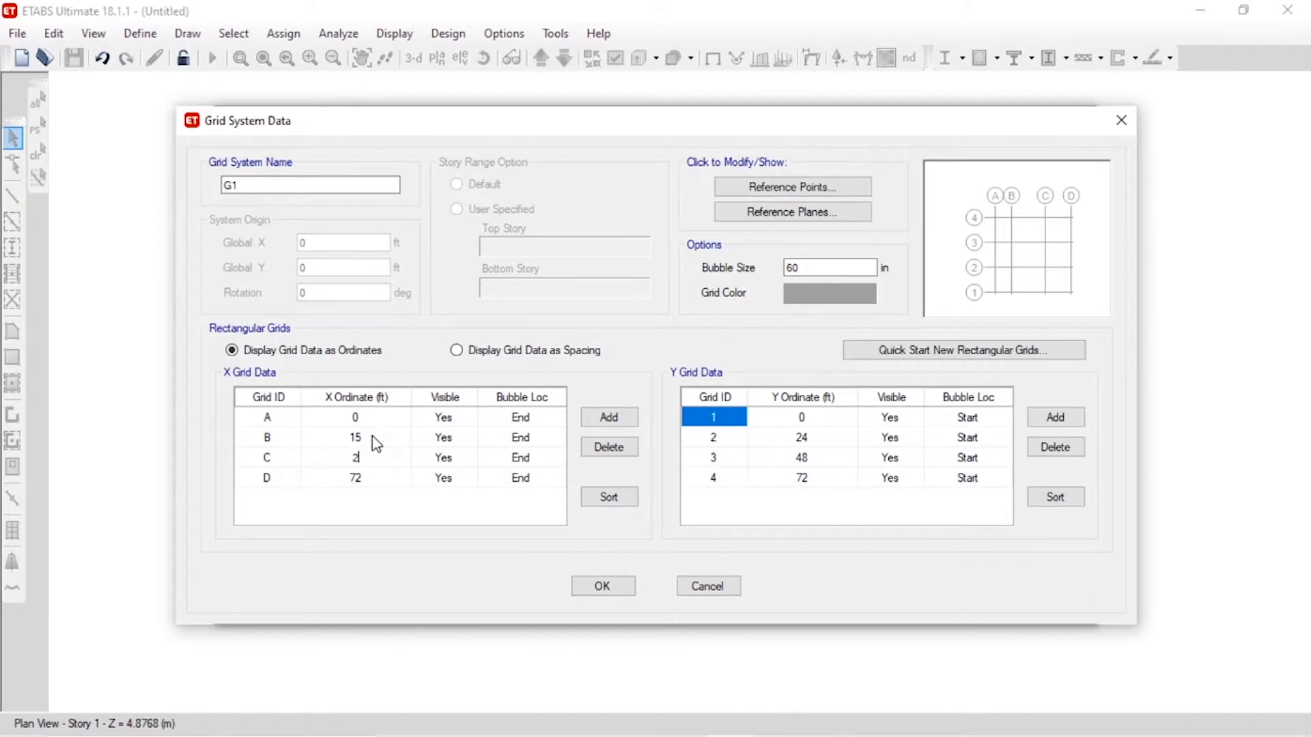
type("7.5")
key("Tab")
key("Tab")
key("Tab")
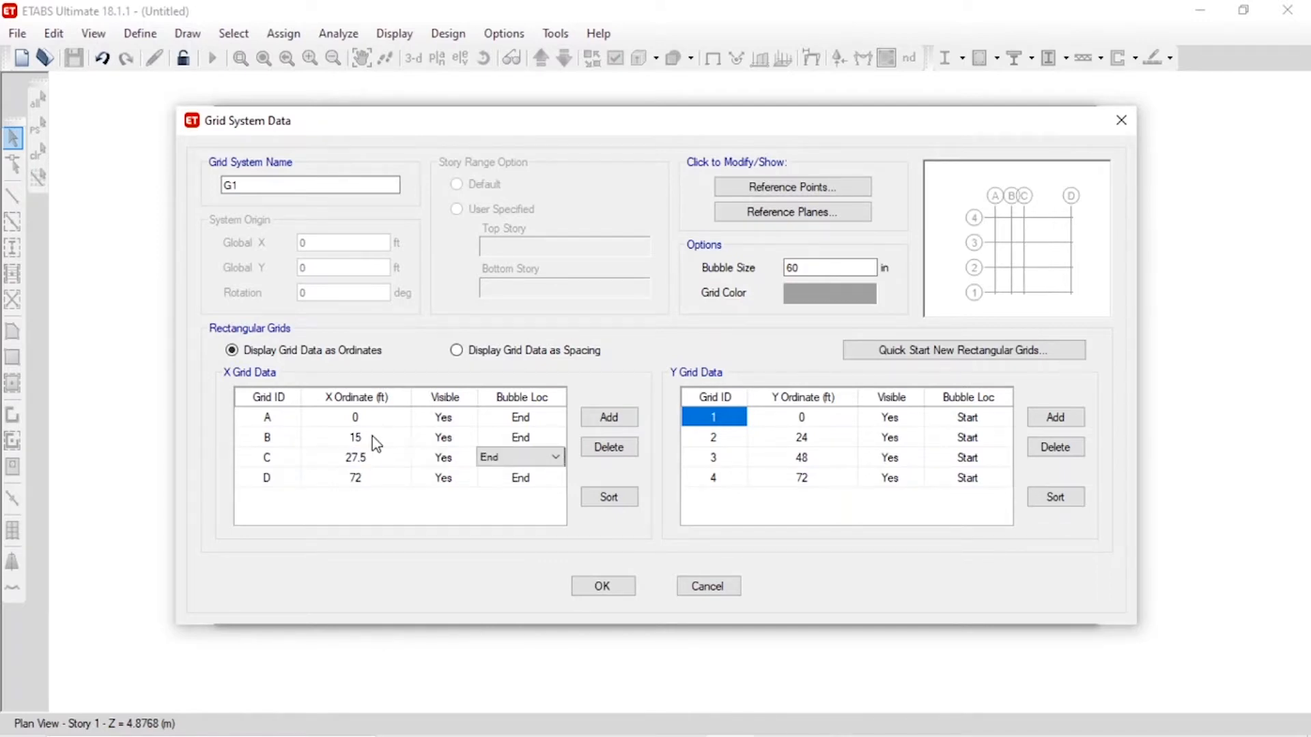
key("Tab")
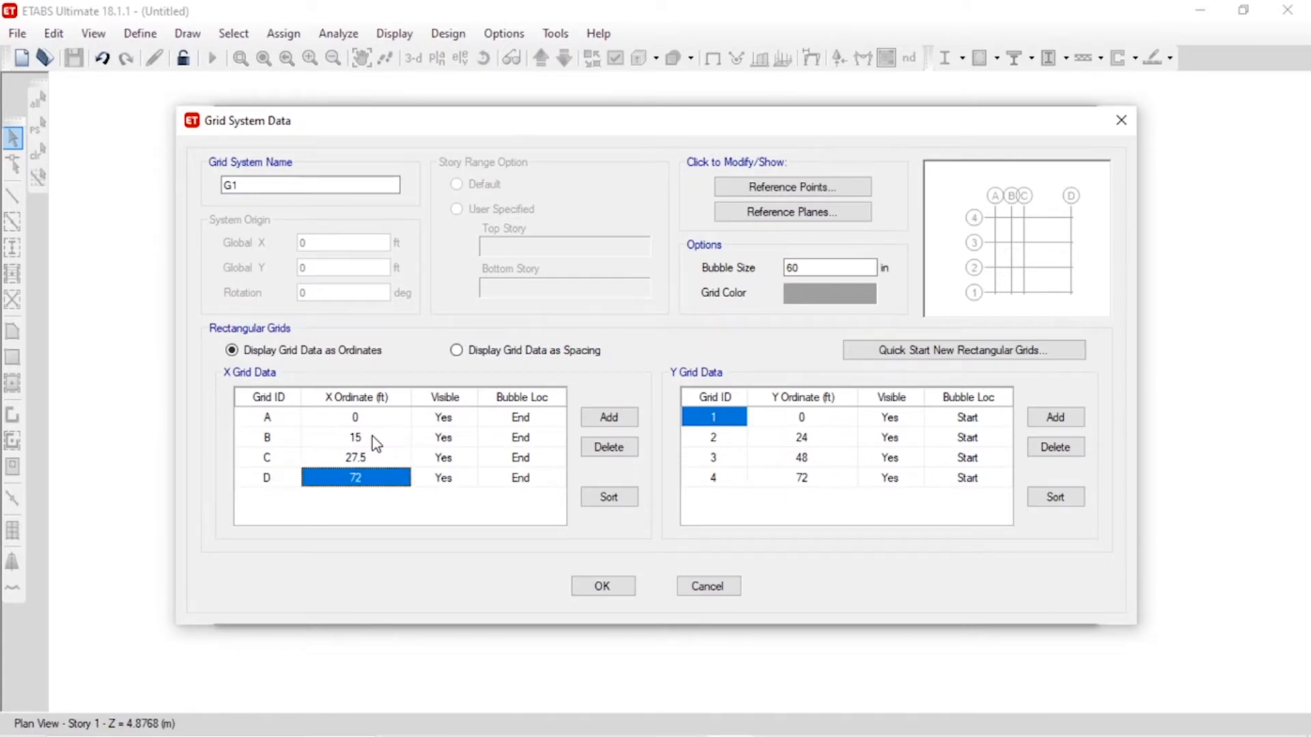
- Set the X ordinate of grid line D to 37.5 ft
type("3")
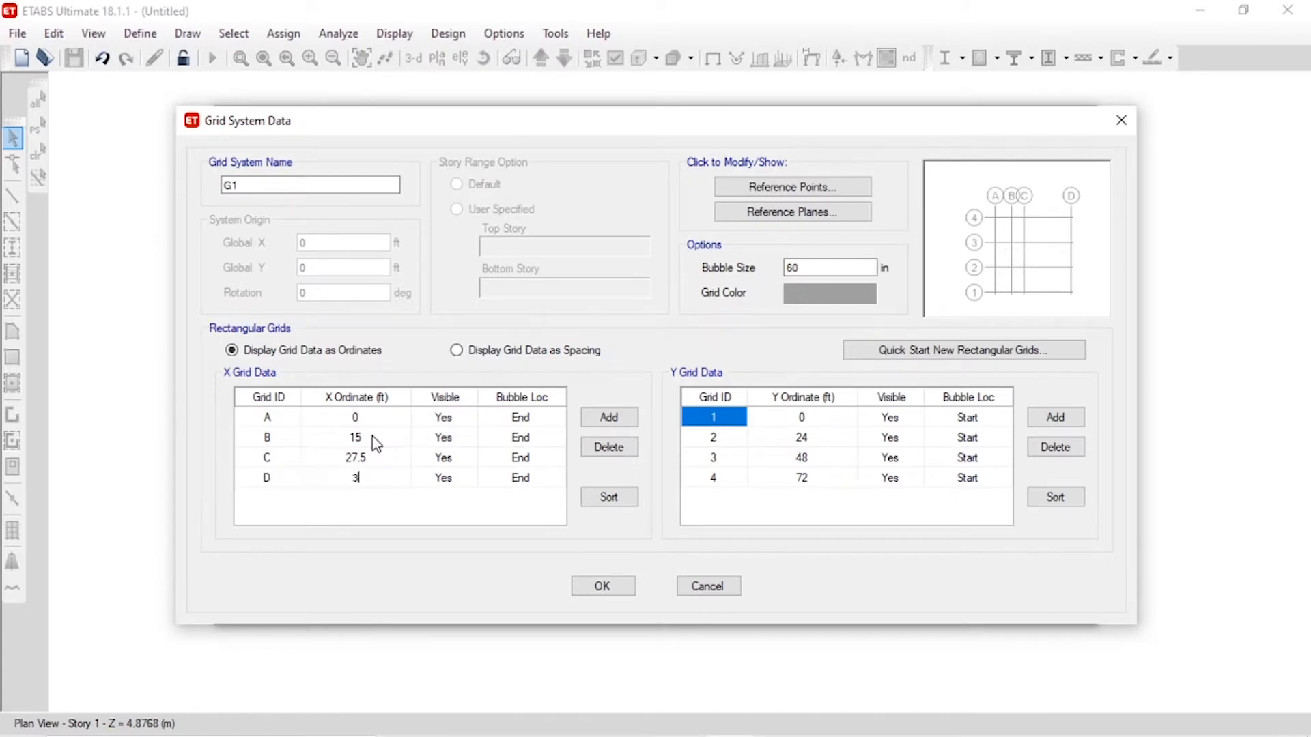
type("7.5")
key("Tab")
key("Tab")
key("Tab")
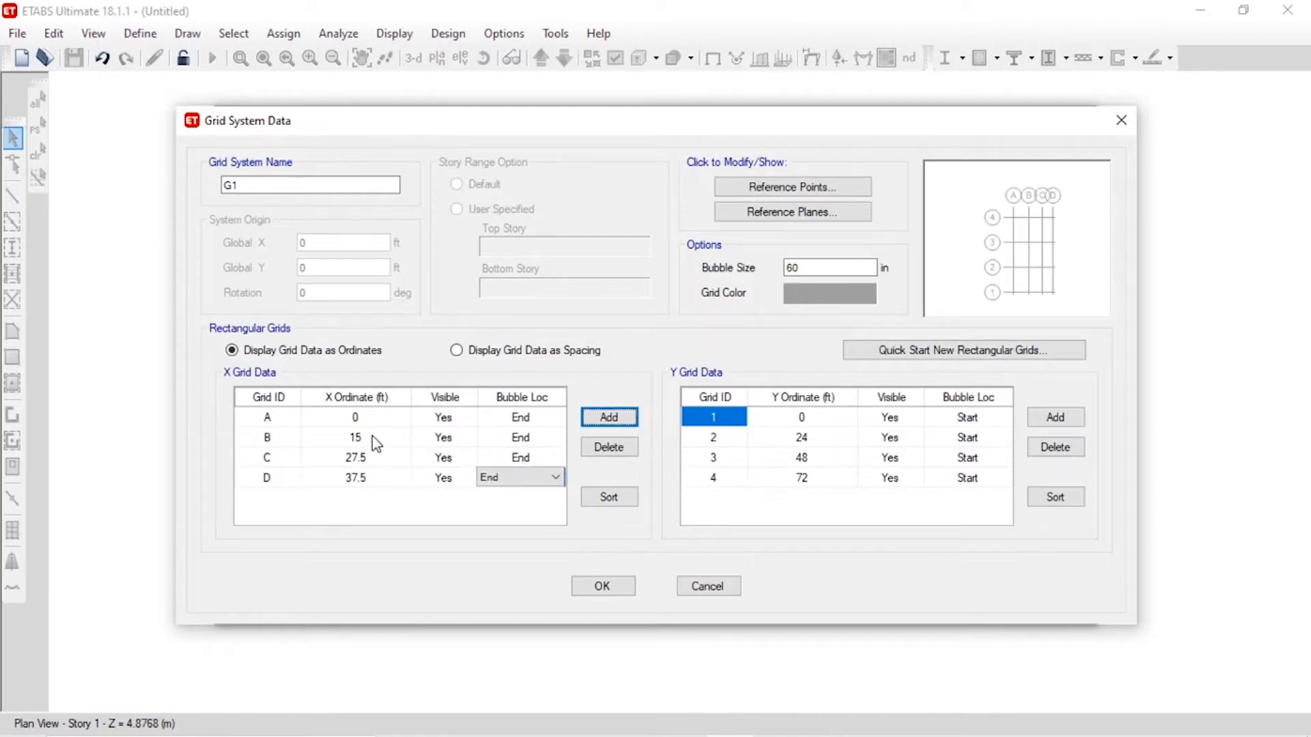
- Set the Y ordinate of grid line 2 to 12 ft
key("Tab")
key("Tab")
key("Tab")
key("Tab")
left_click(824, 436)
type("12")
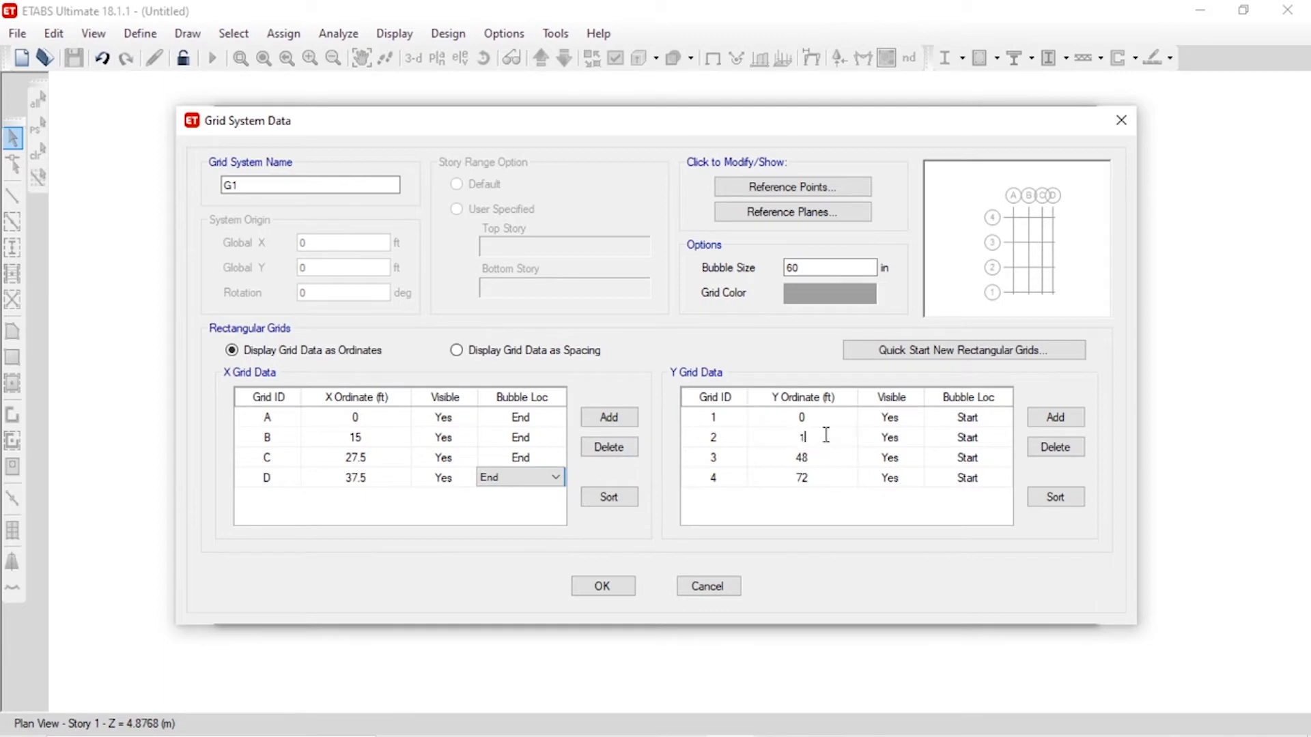
key("Tab")
key("Tab")
key("Tab")
key("Tab")
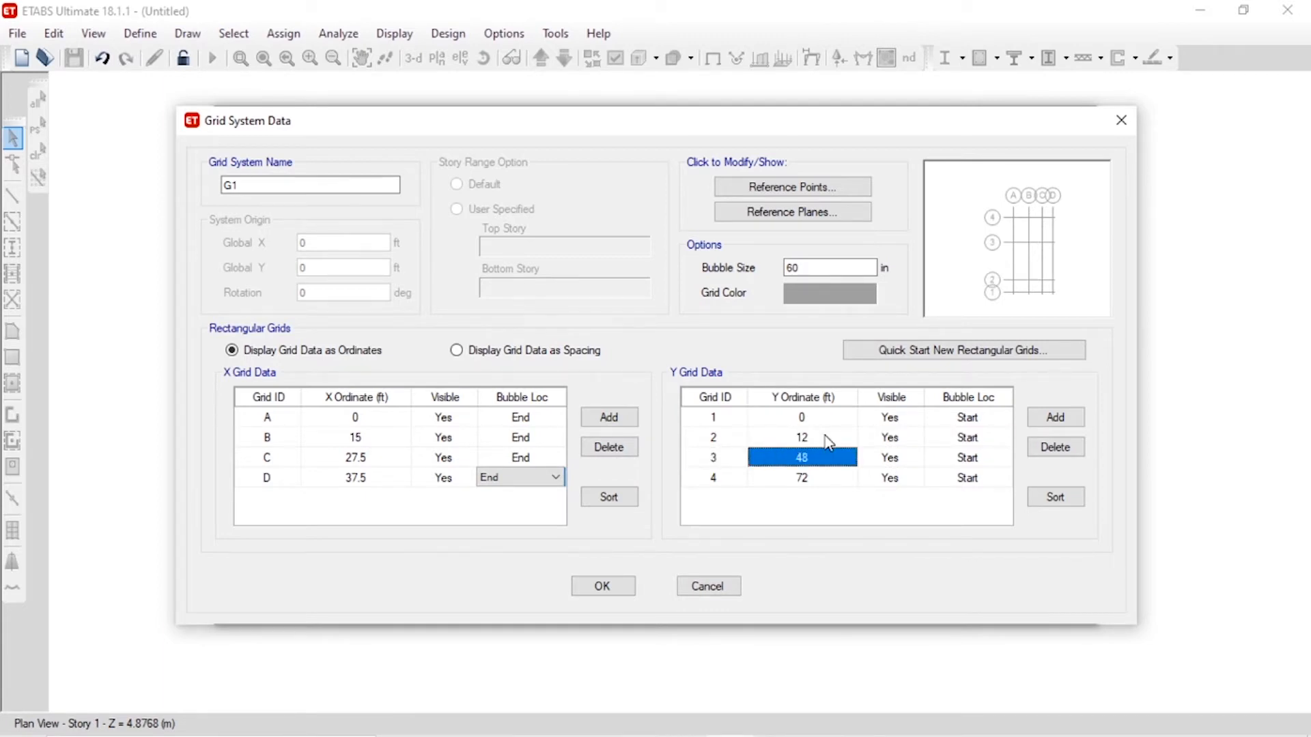
- Set the Y ordinate of grid line 3 to 21 ft
type("21")
key("Tab")
key("Tab")
key("Tab")
key("Tab")
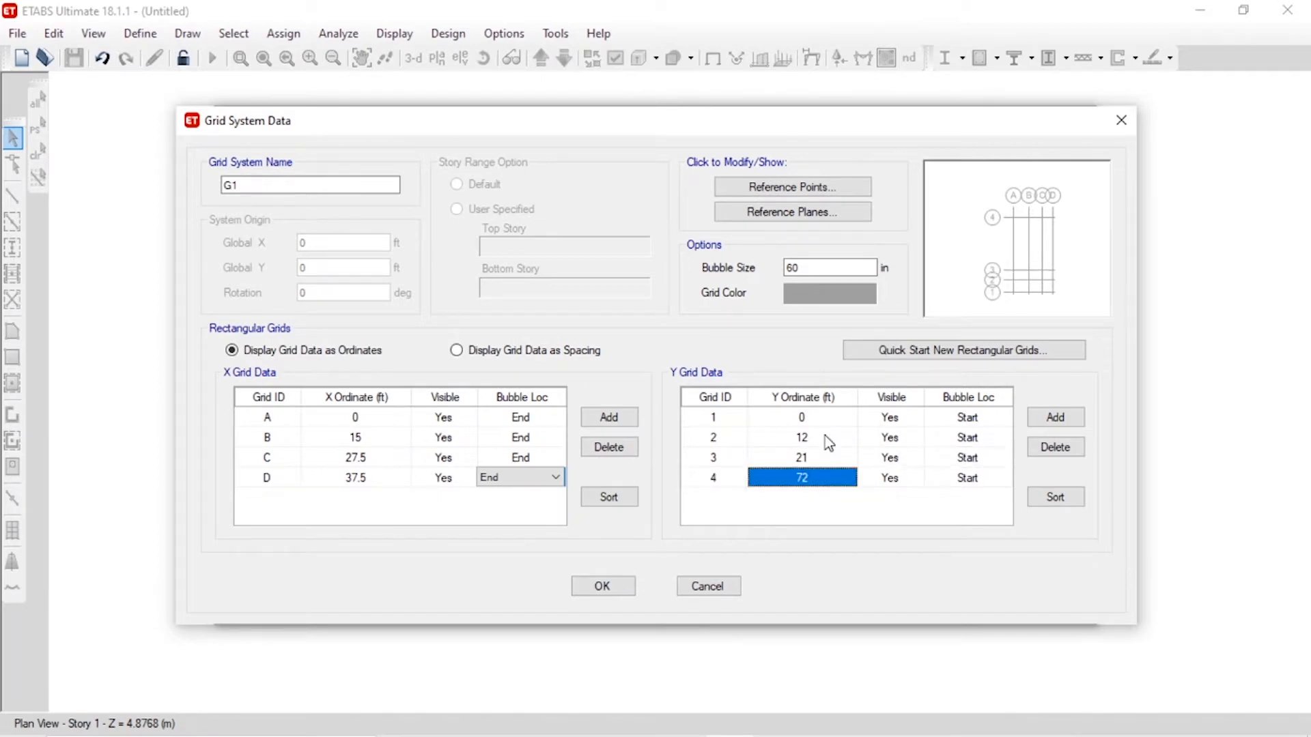
- Set the Y ordinate of grid line 4 to 31 ft and accept the grid system data
type("31")
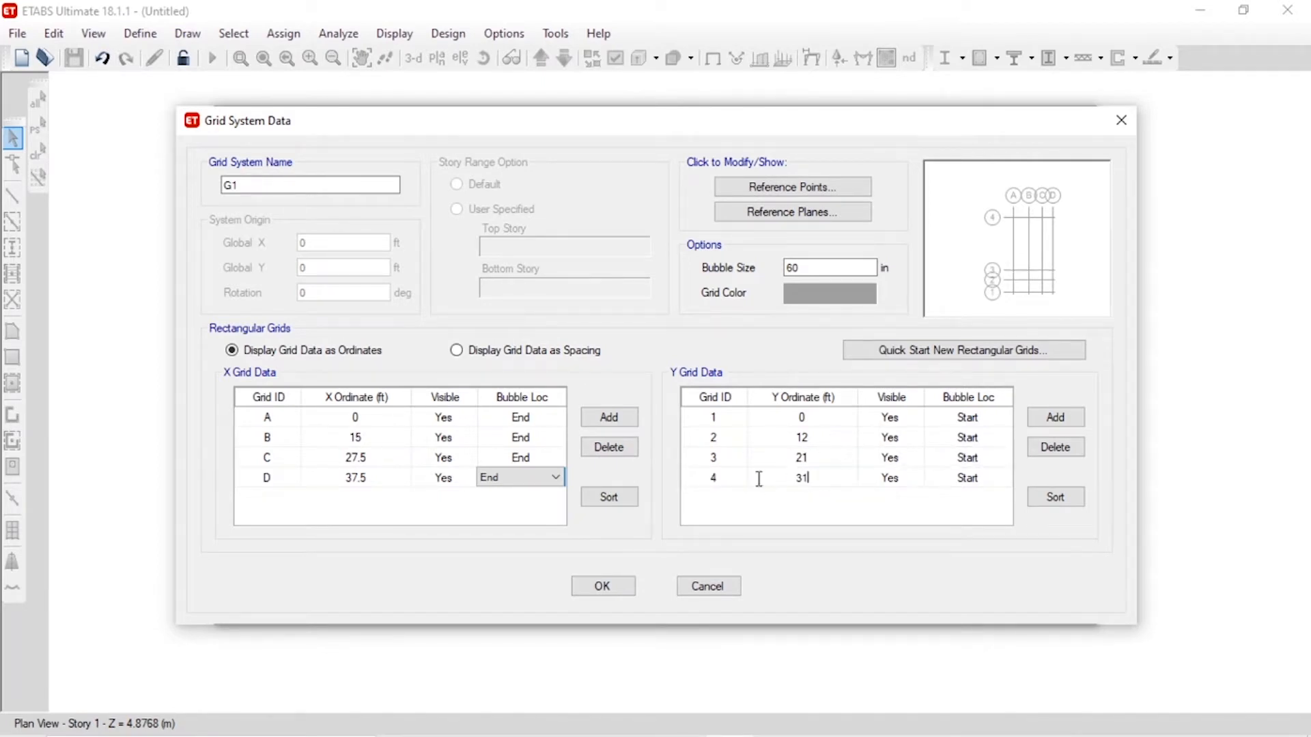
left_click(826, 459)
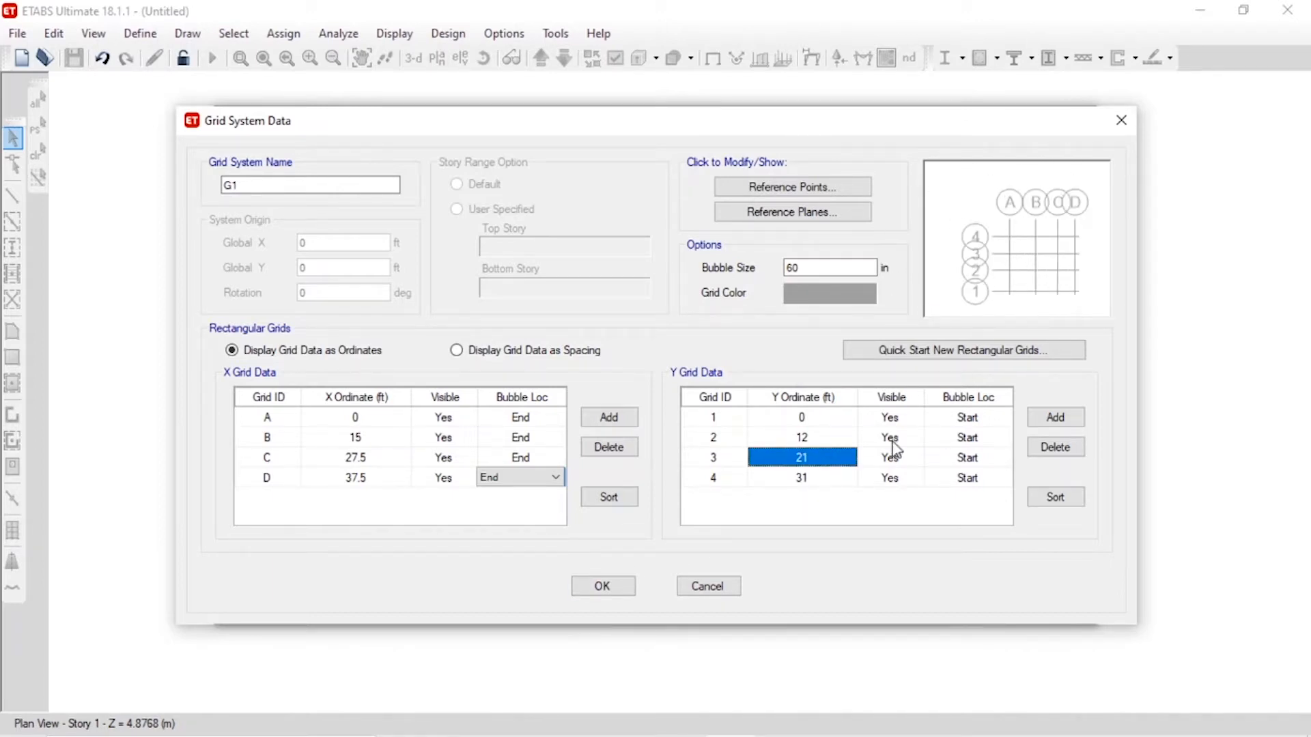
left_click(619, 581)
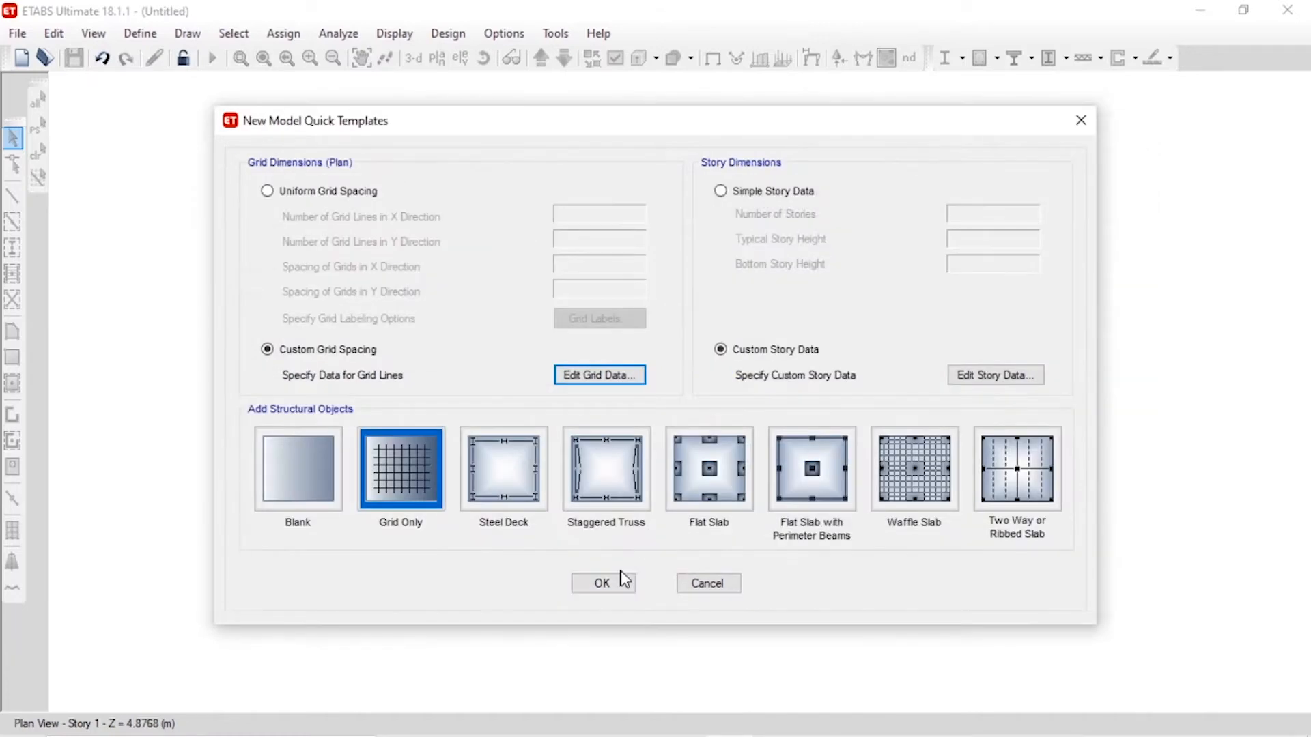
- Create the model from the Grid Only template and switch its units to Metric SI Defaults
left_click(602, 583)
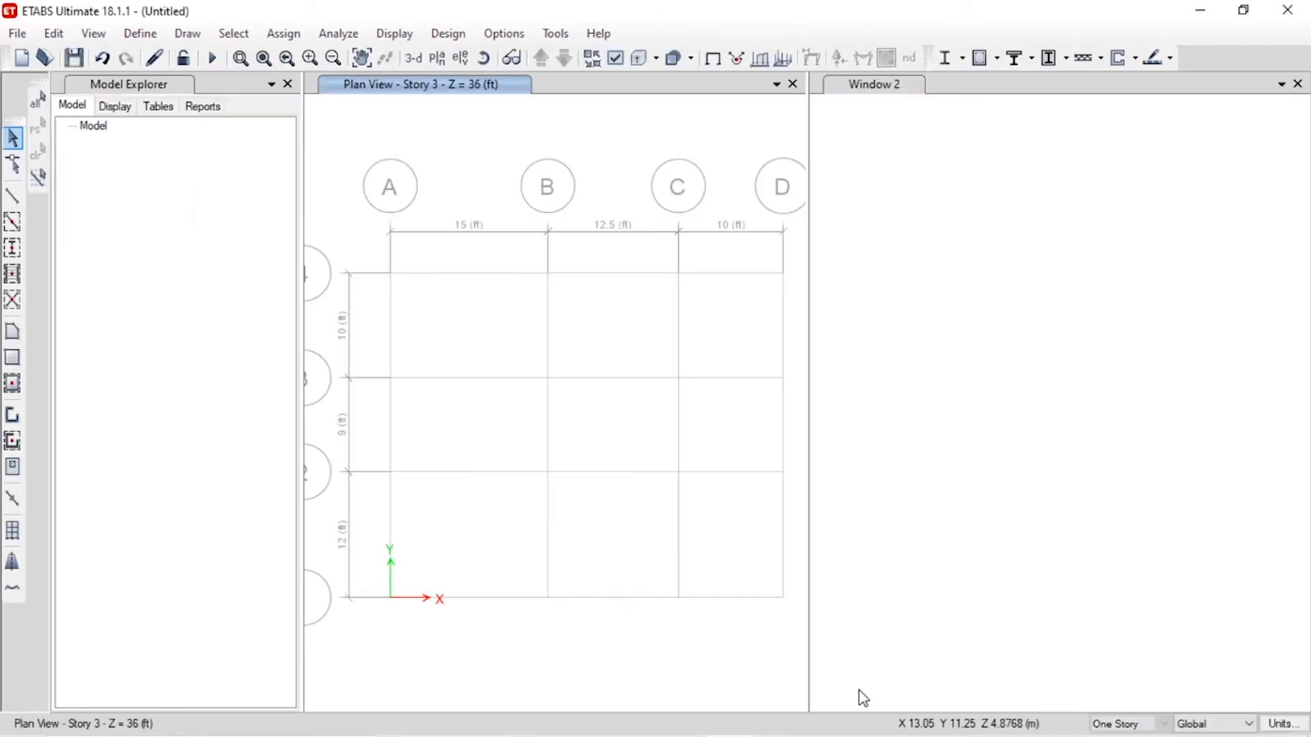
left_click(1279, 723)
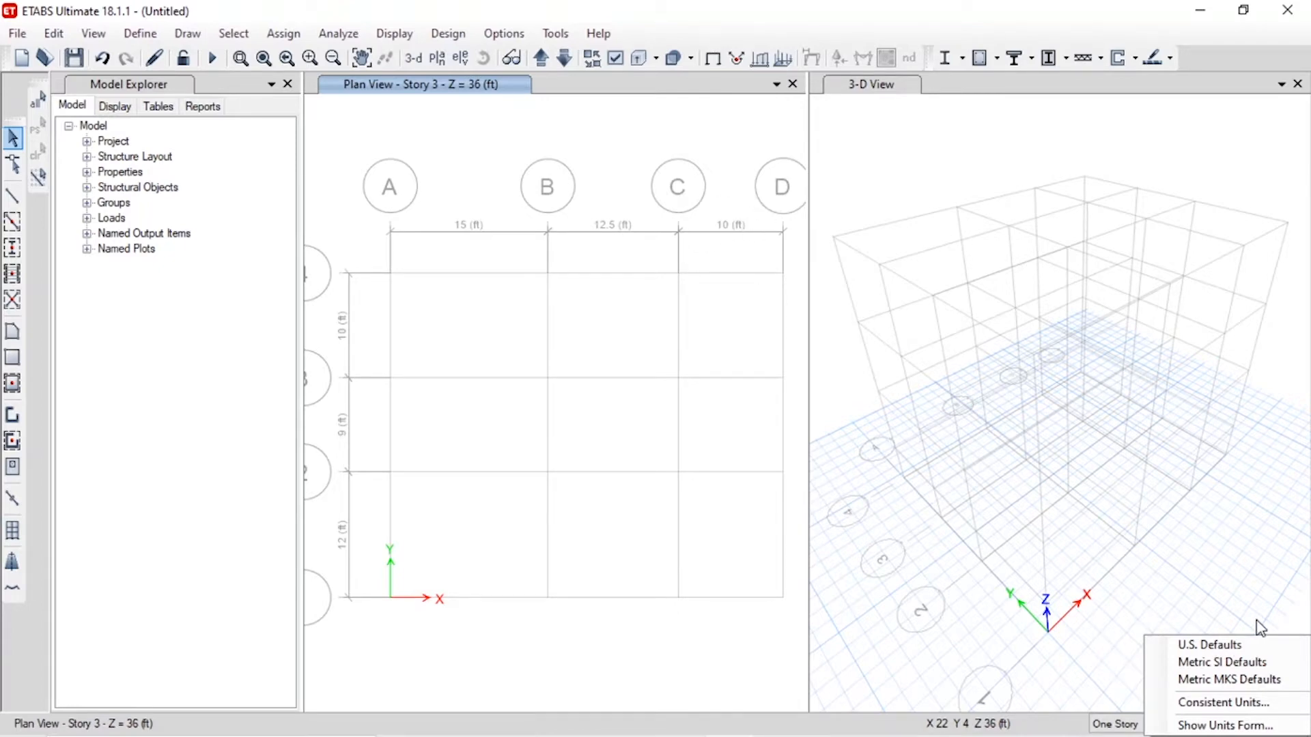
left_click(1226, 663)
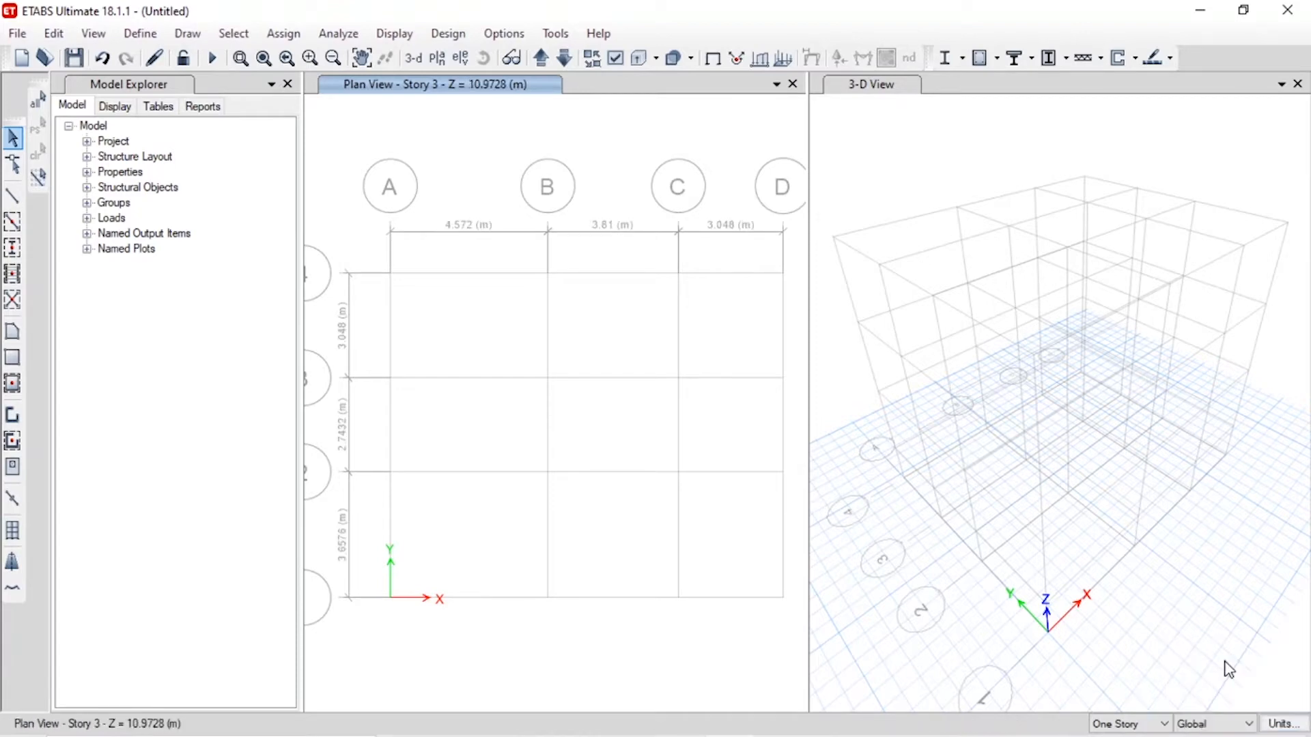
- Look through the story levels available for the plan view, from Story 3 down to Base, without applying a different one
left_click(437, 60)
key("Down")
key("Down")
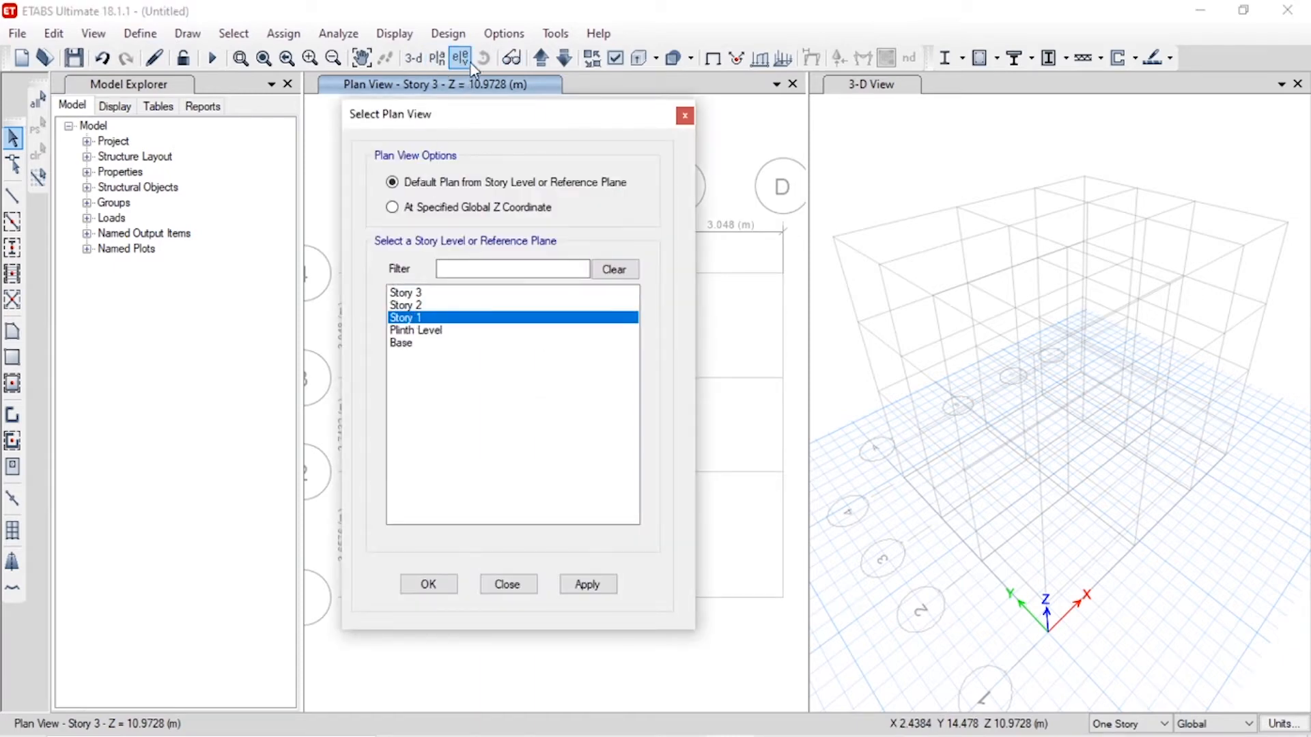
left_click(413, 331)
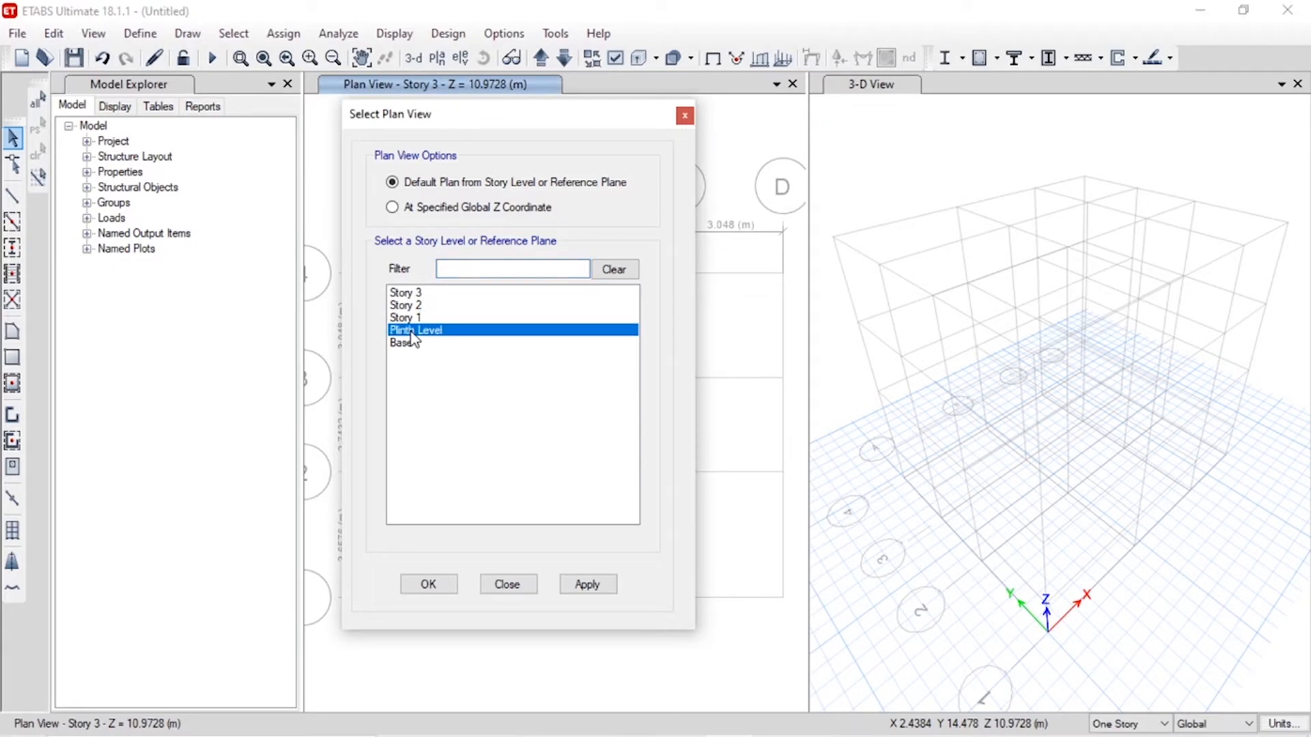
left_click(411, 343)
key("Up")
key("Up")
key("Up")
key("Up")
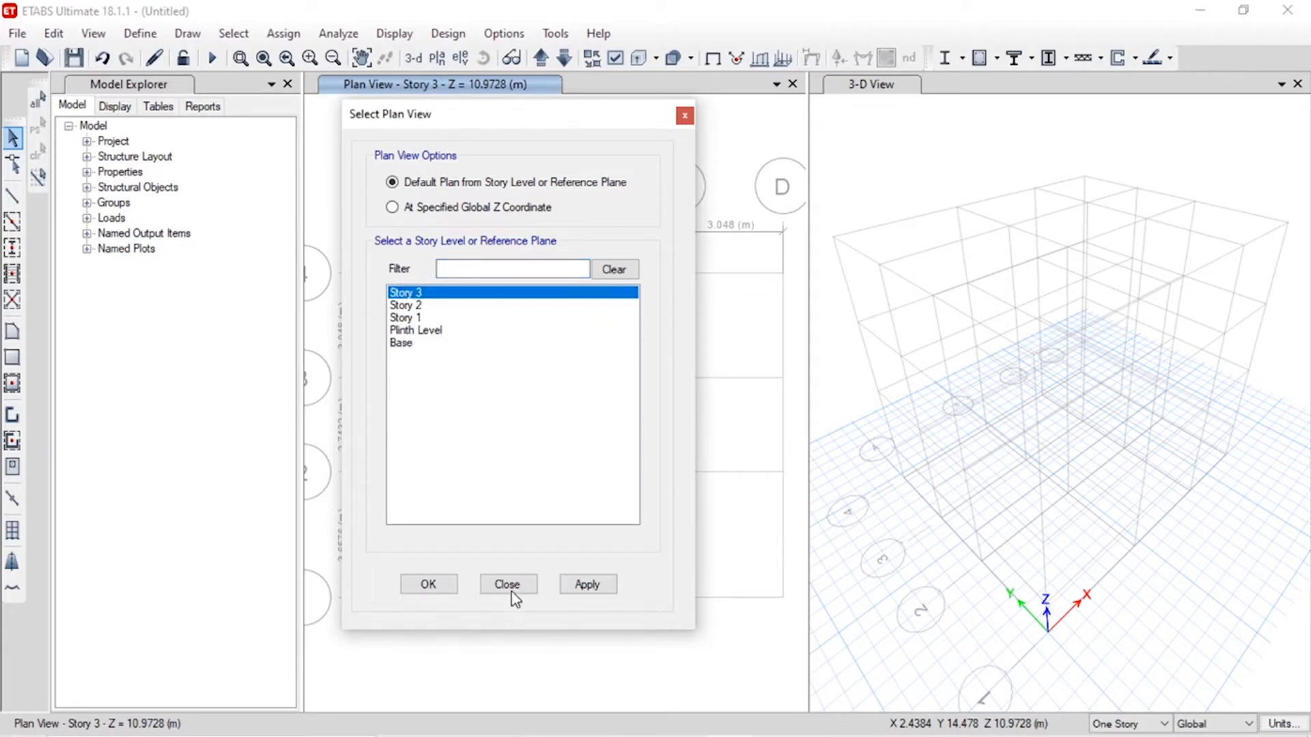
left_click(512, 591)
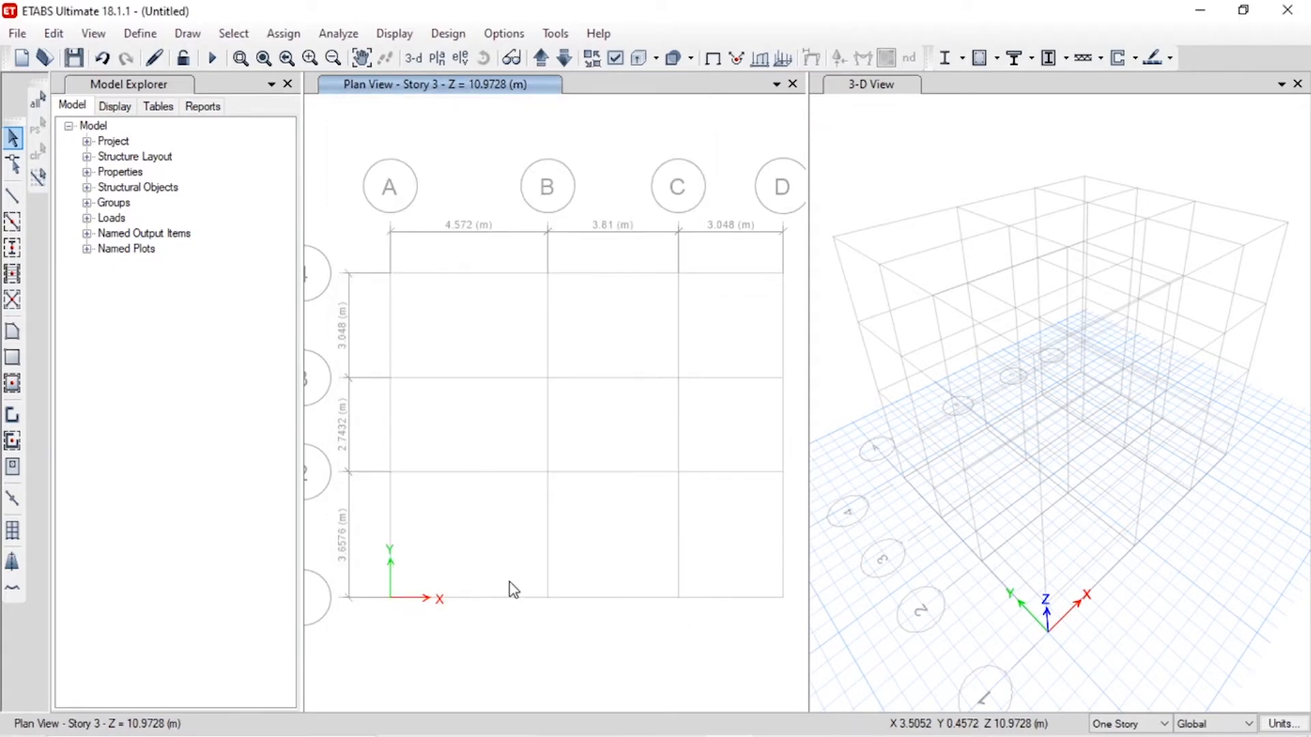
left_click(140, 36)
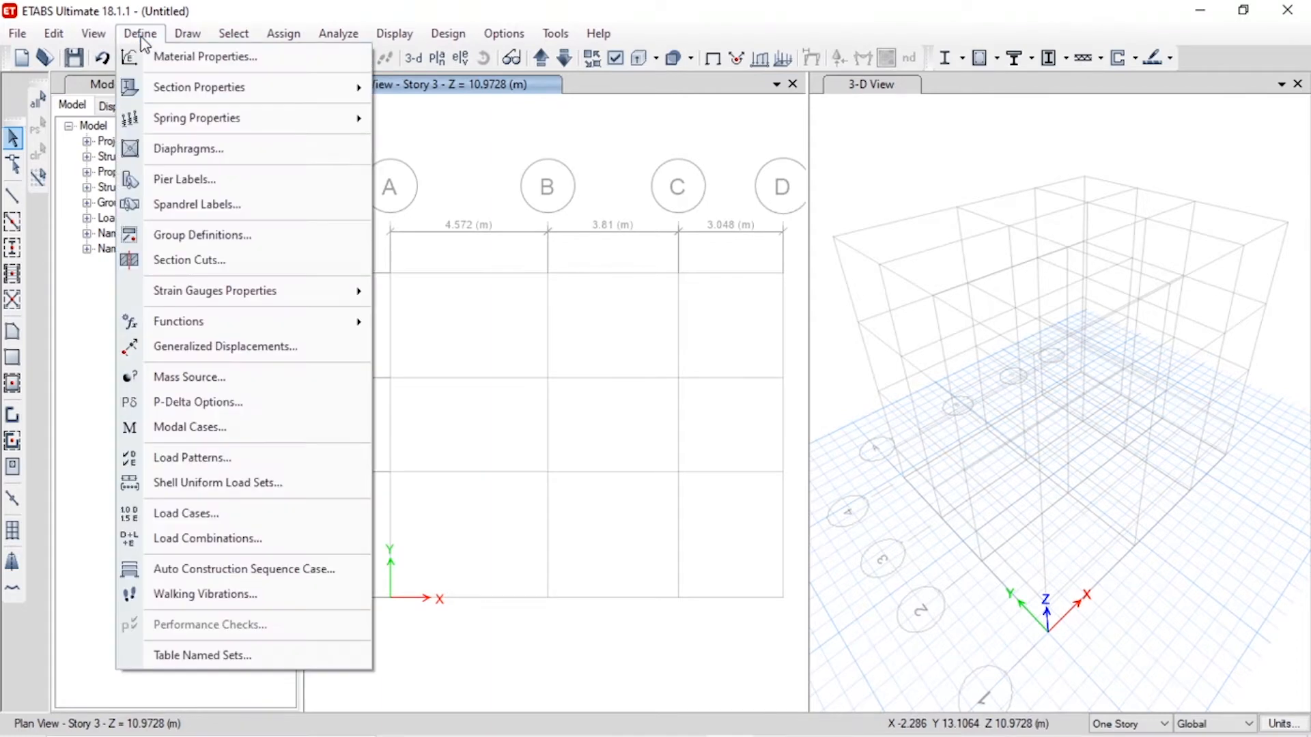
left_click(170, 57)
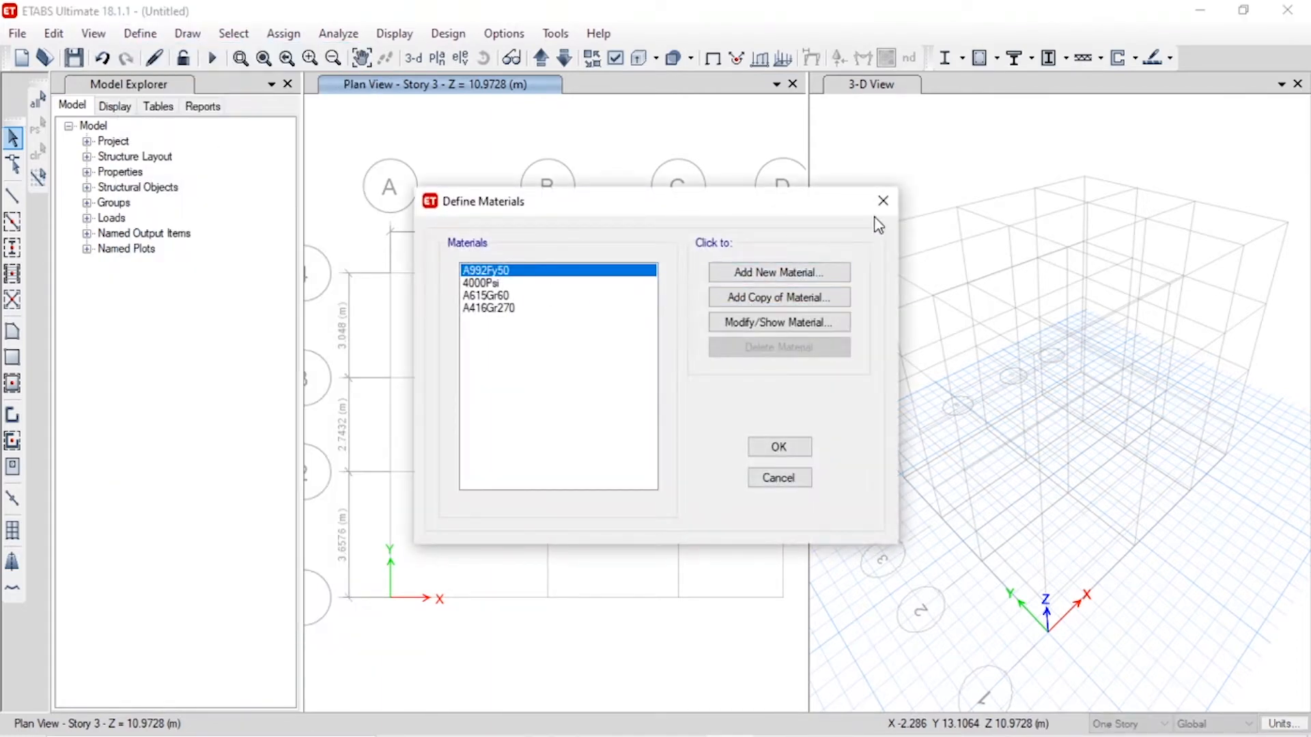
left_click(882, 201)
- Add a new steel material for region India, Indian standard, grade Fe345, accepting its default property data
left_click(139, 34)
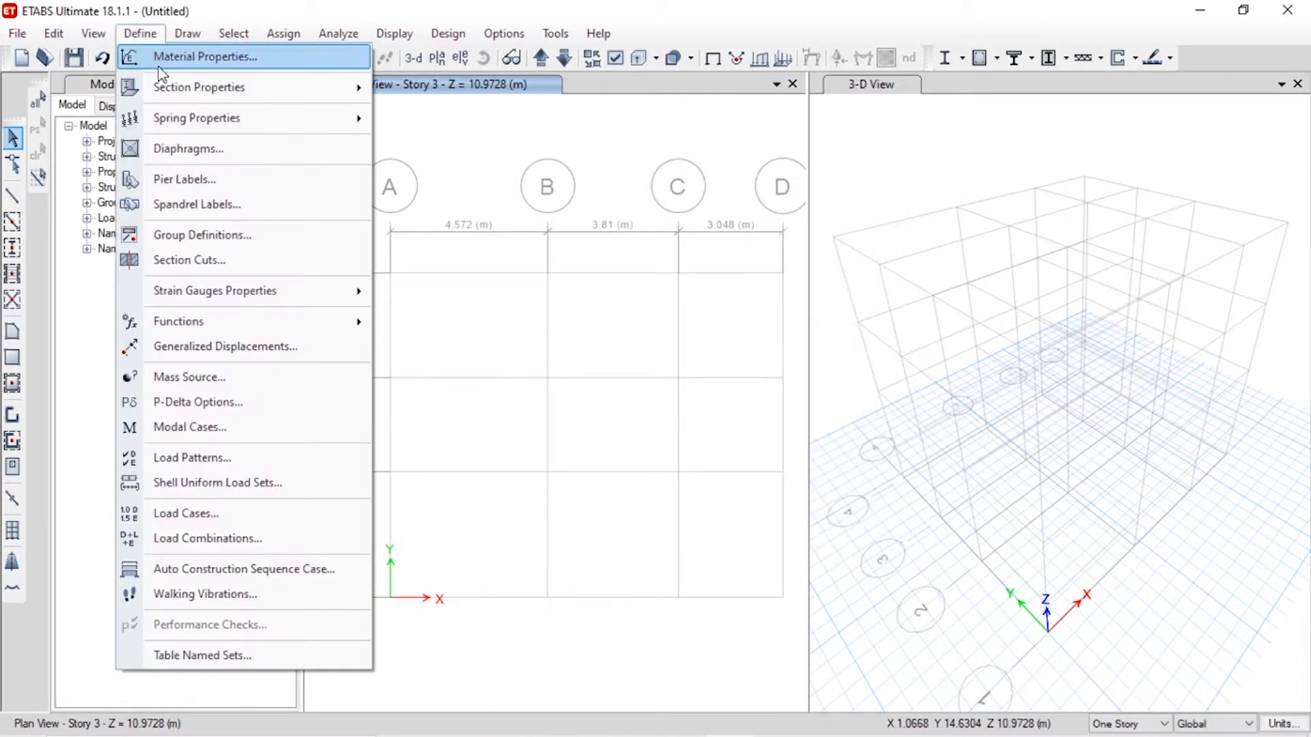
left_click(160, 67)
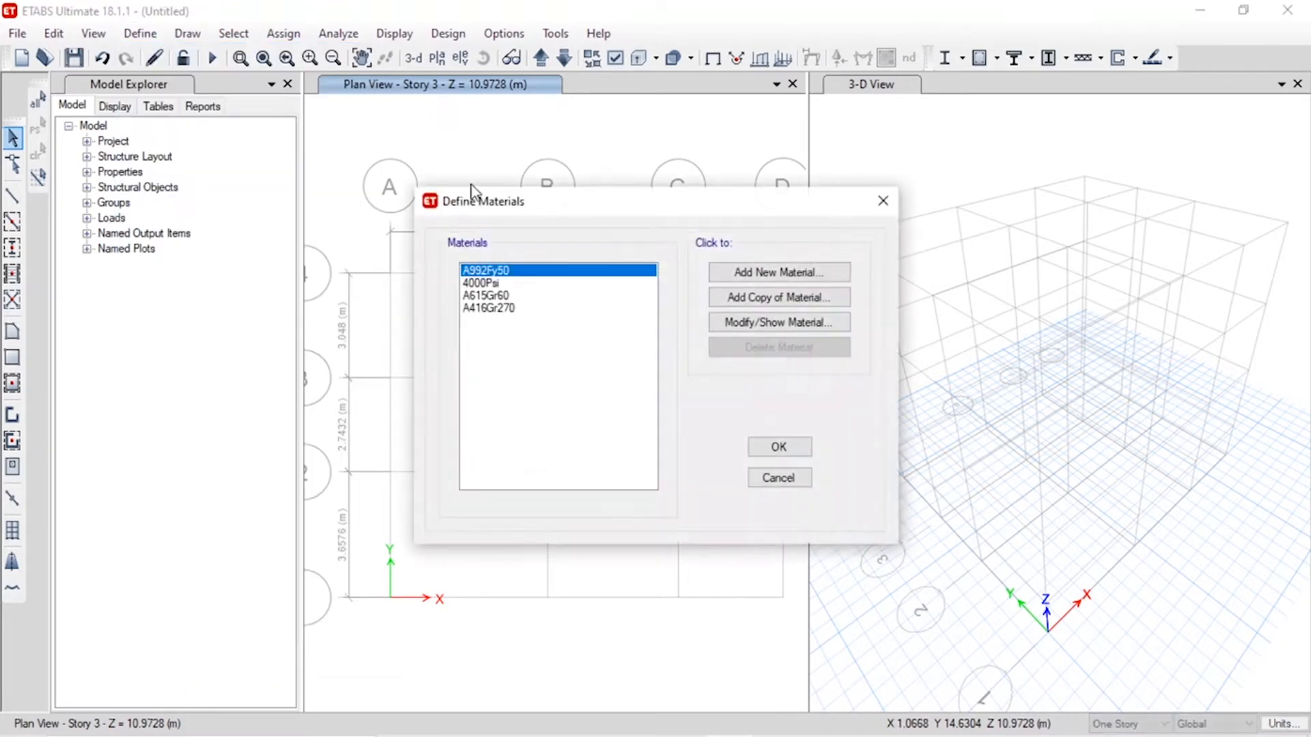
left_click(756, 273)
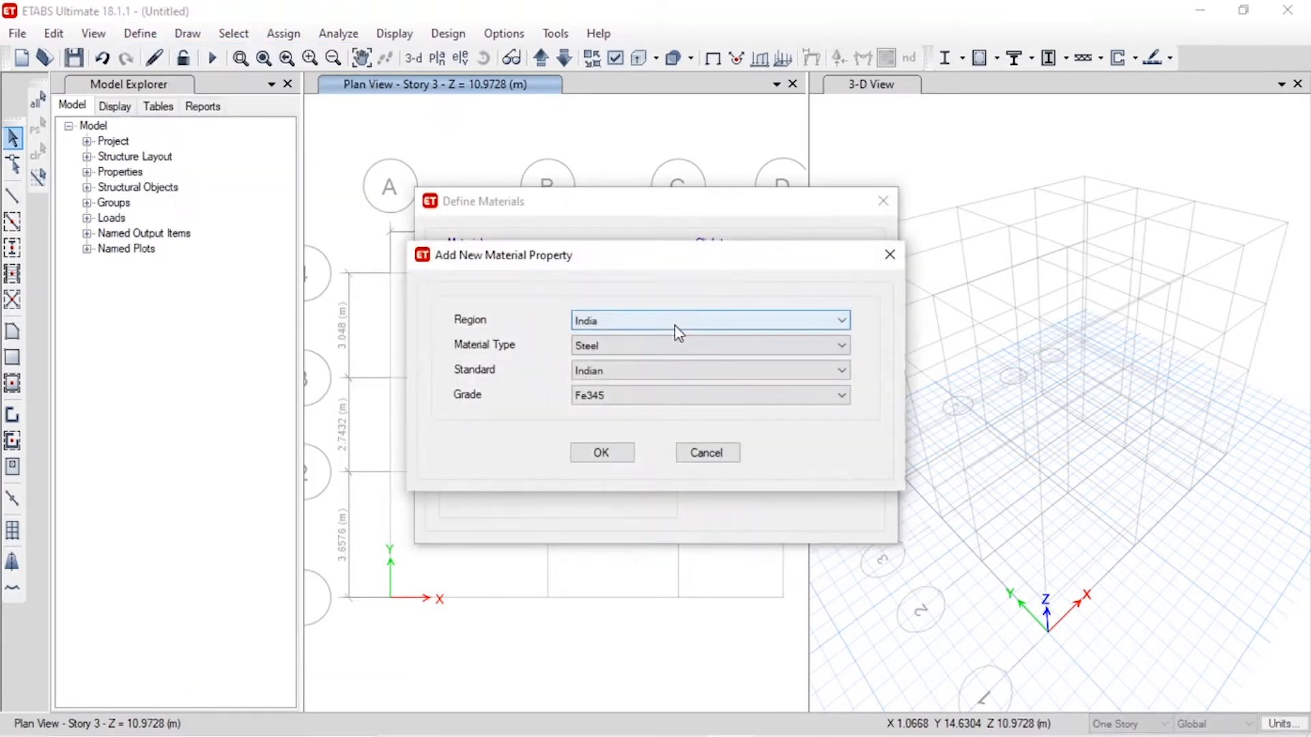
left_click(608, 345)
left_click(606, 355)
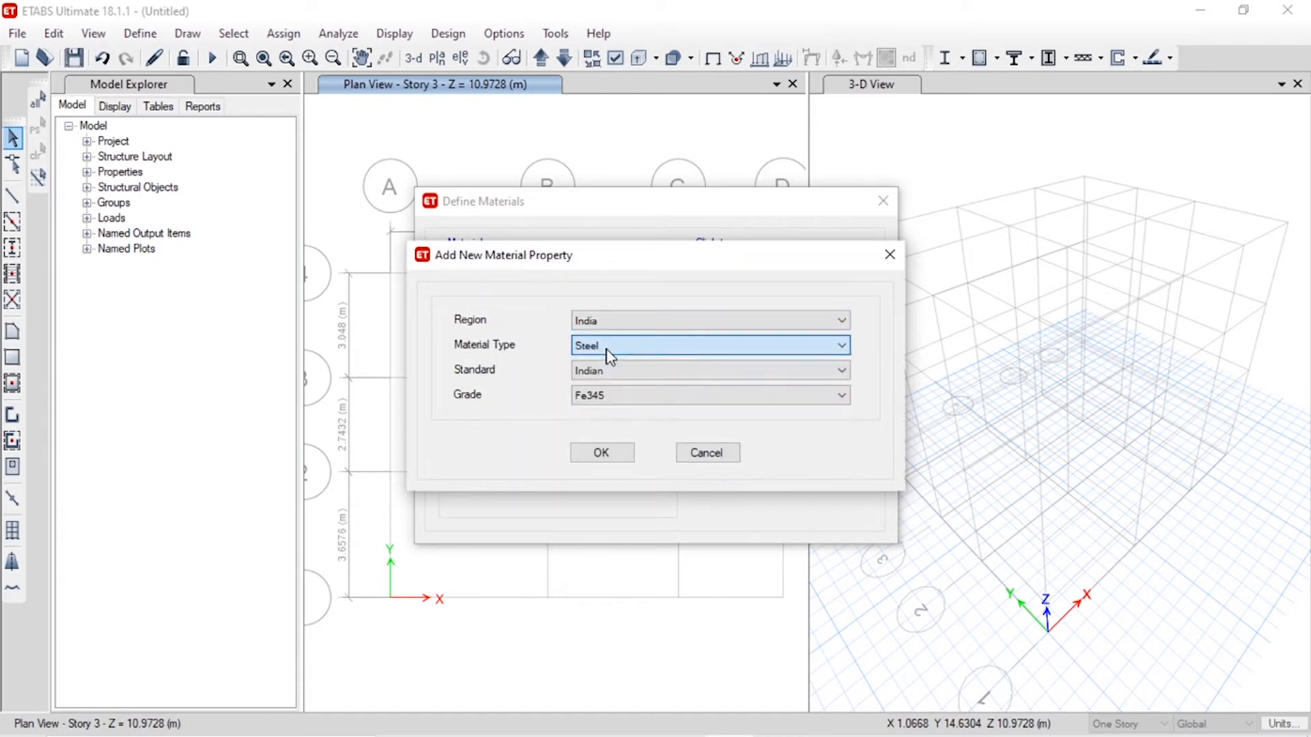
left_click(607, 396)
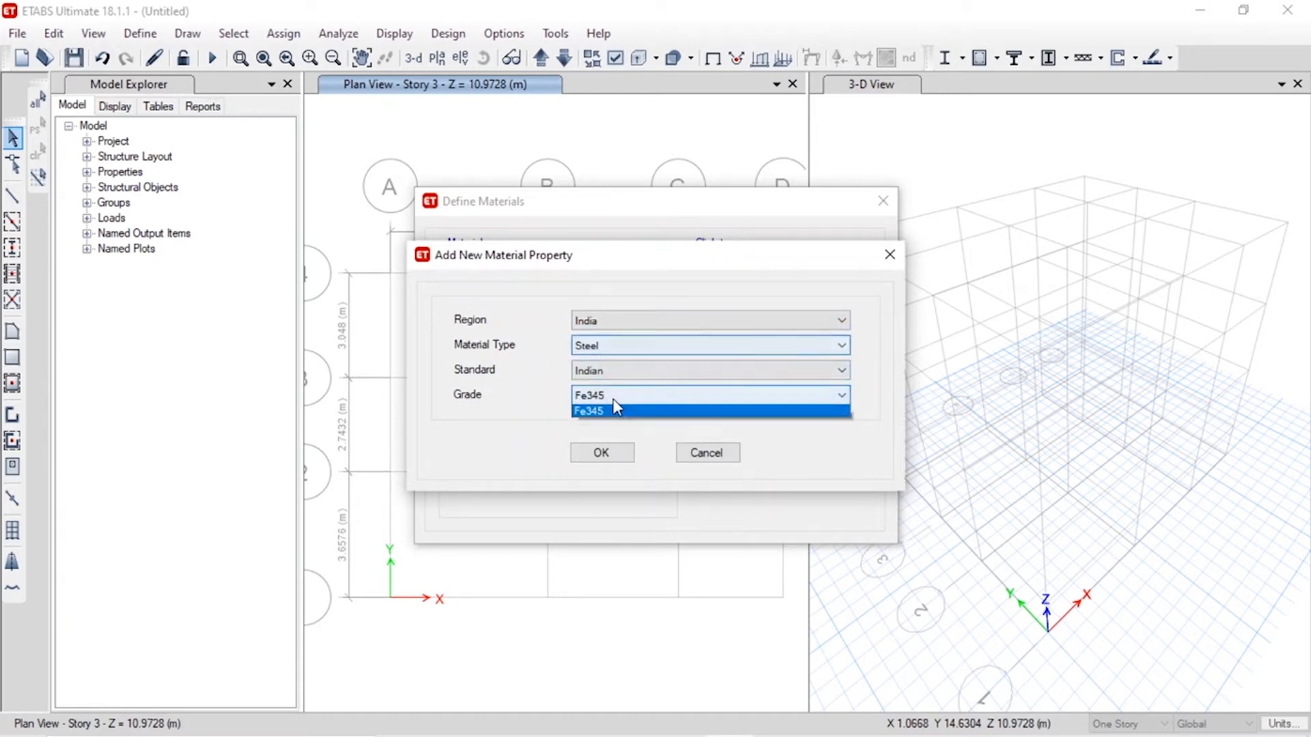
left_click(614, 408)
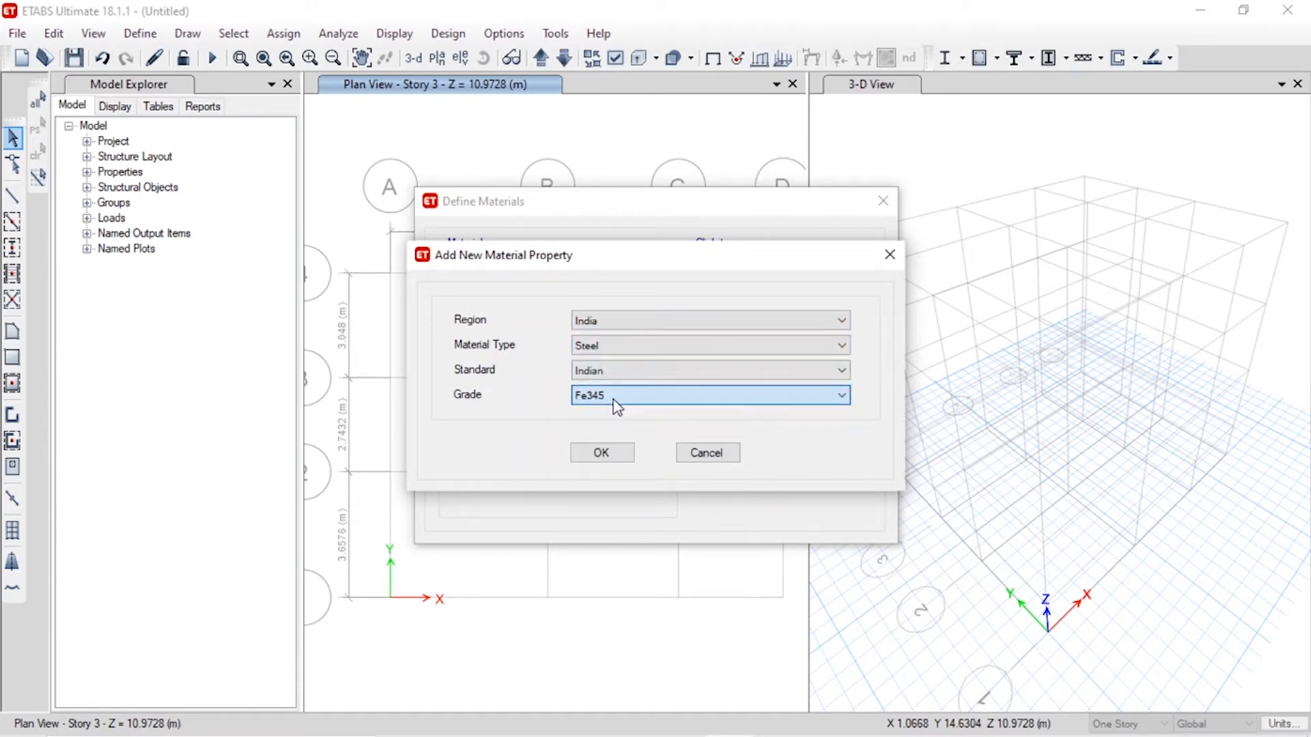
left_click(603, 452)
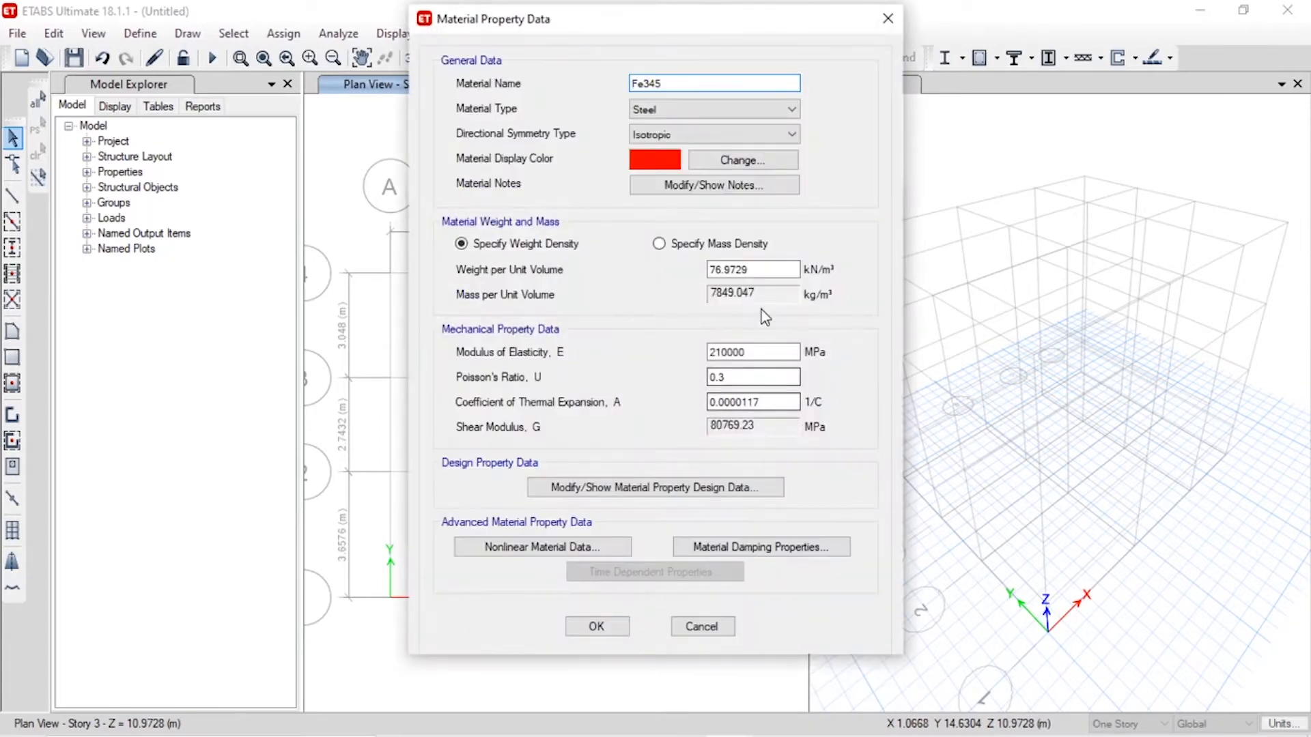
left_click(596, 626)
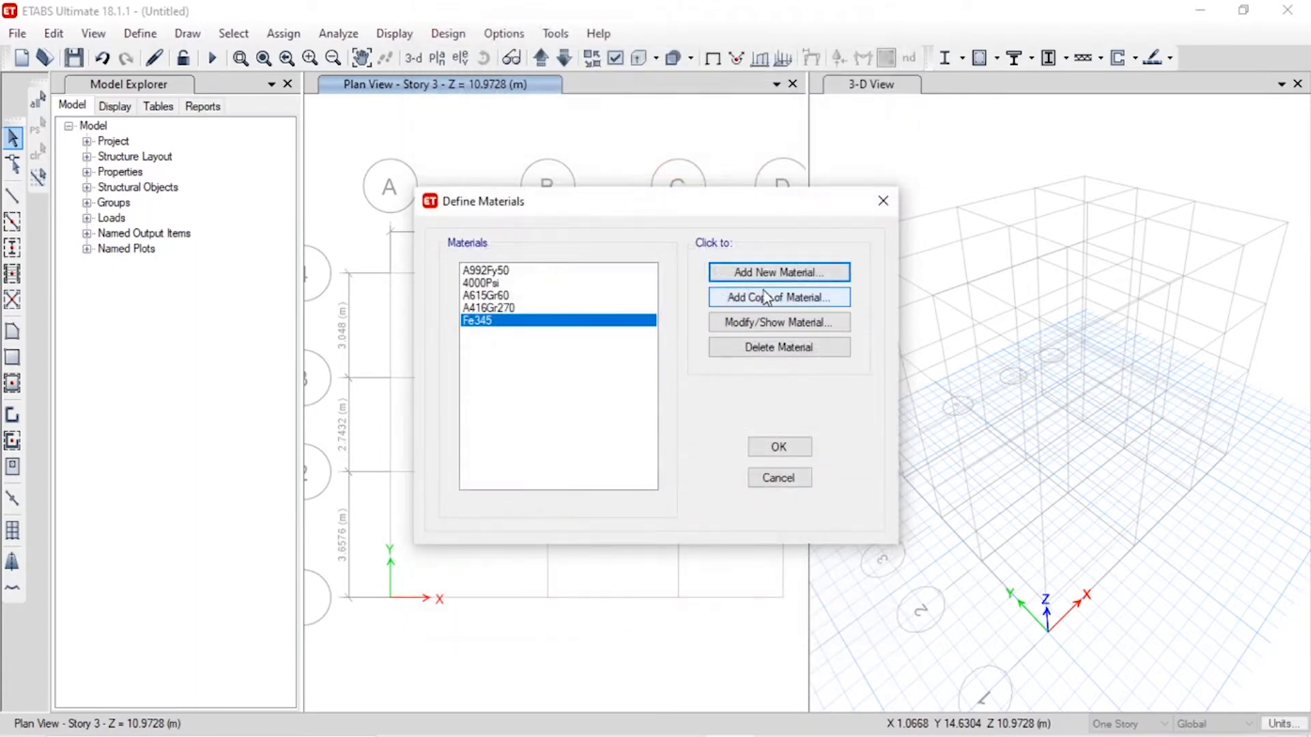
- Add a new concrete material for region India, Indian standard, grade M20, accepting its default property data
left_click(773, 275)
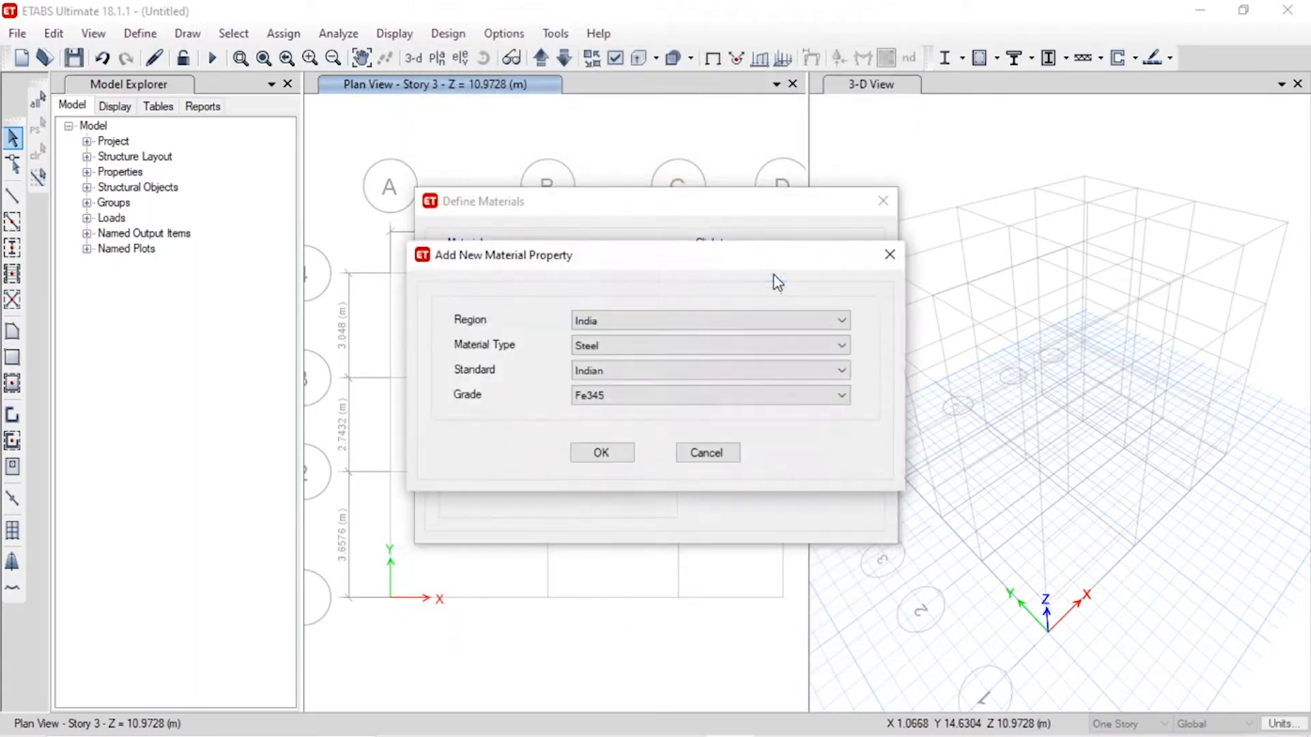
left_click(694, 352)
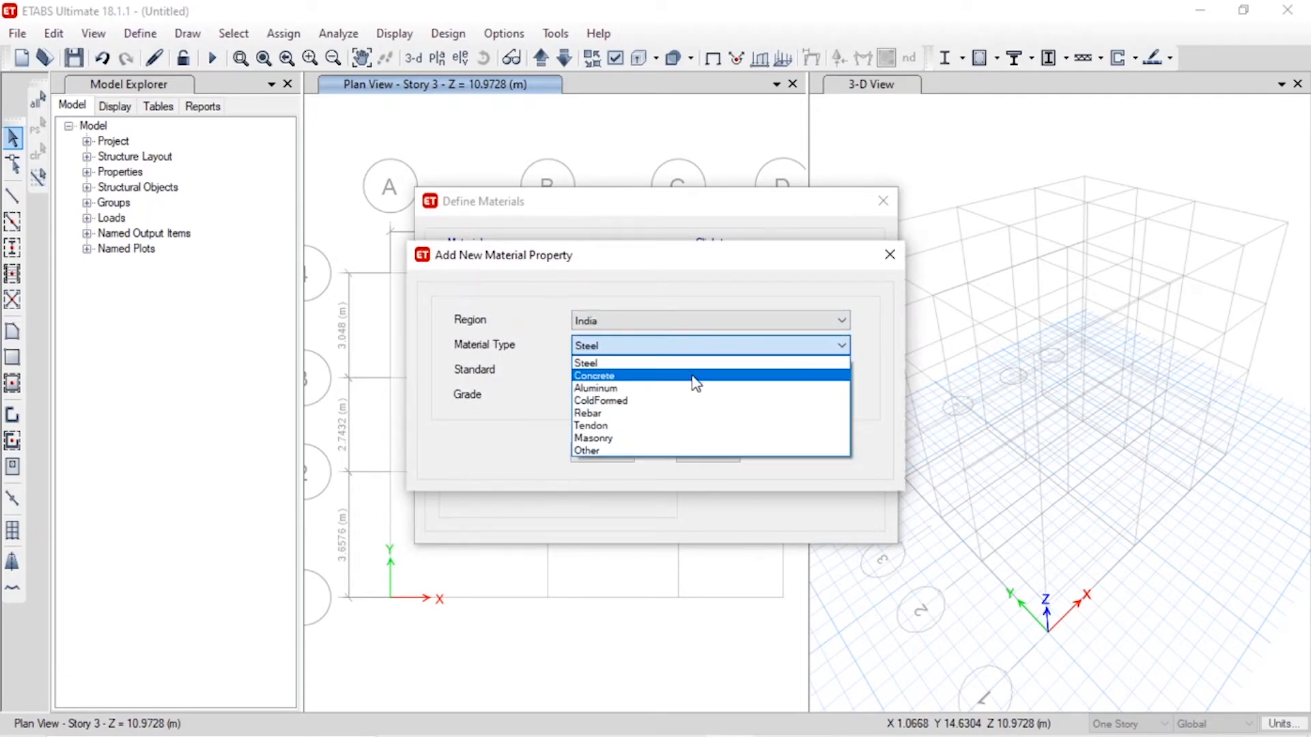
left_click(694, 376)
left_click(649, 395)
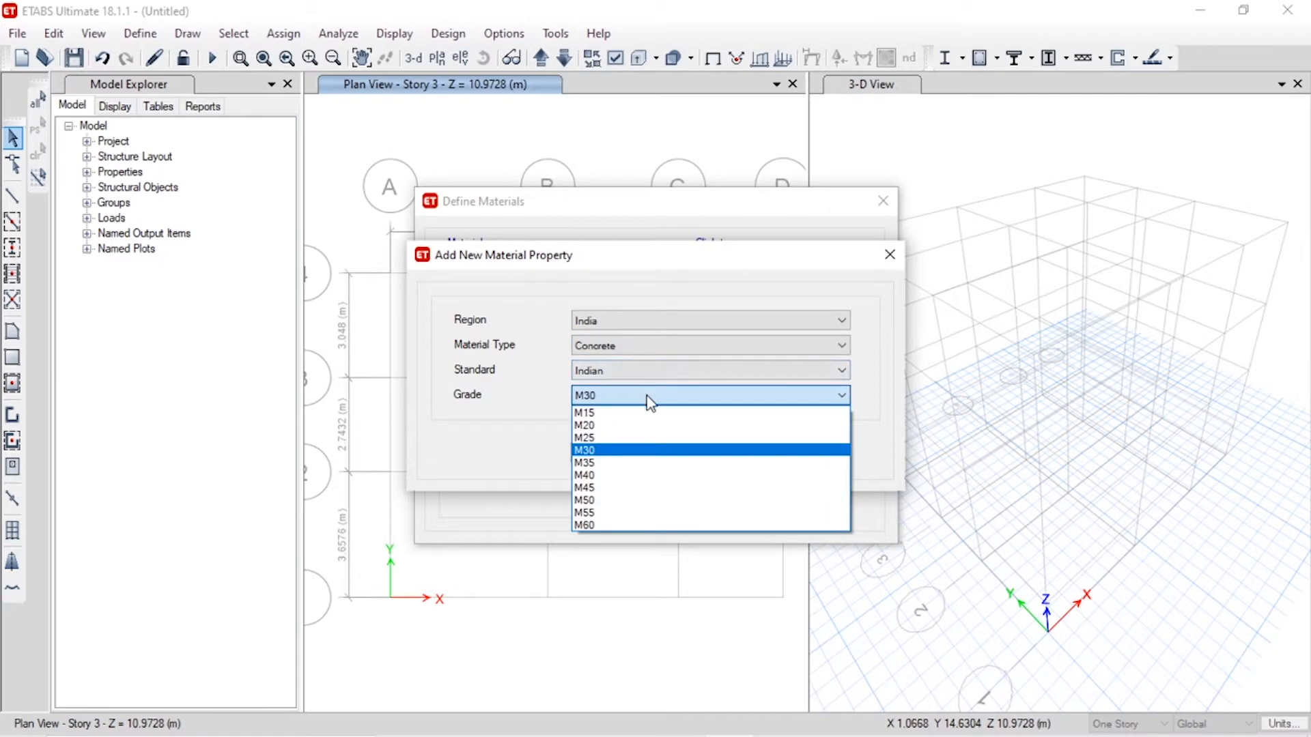
left_click(646, 426)
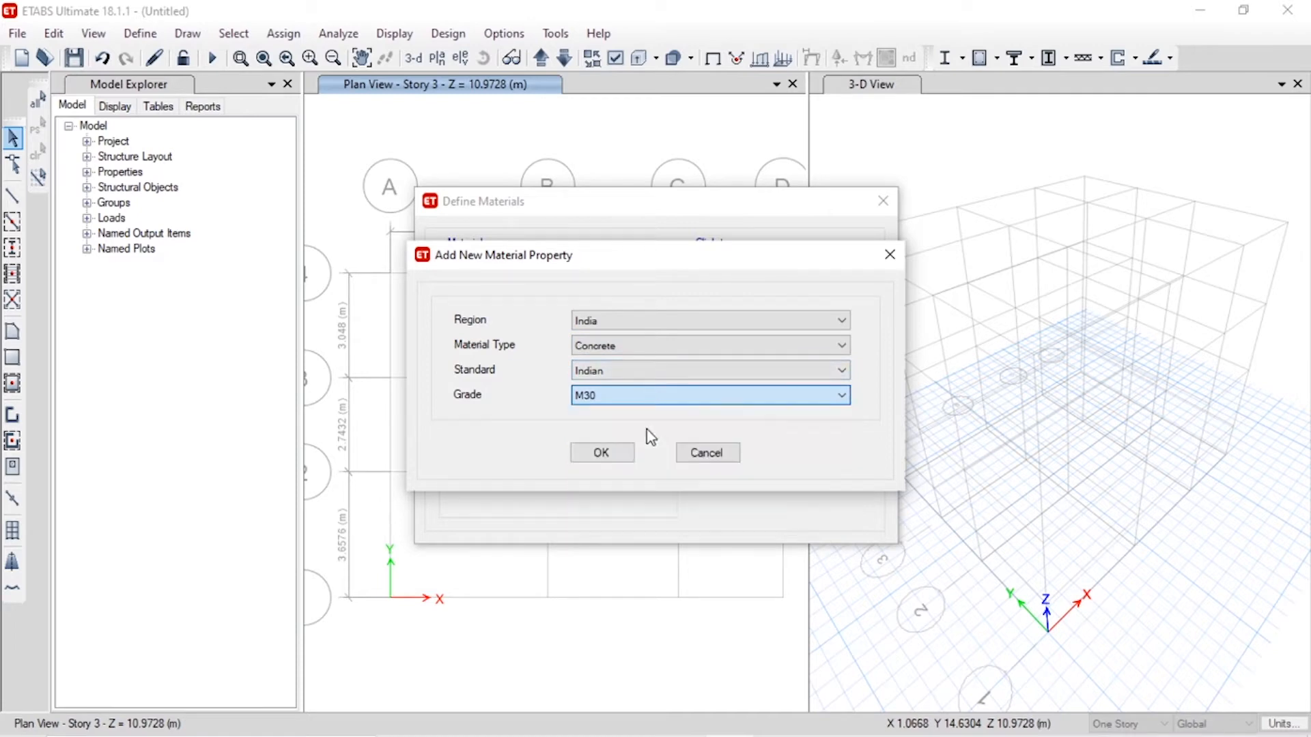
left_click(601, 454)
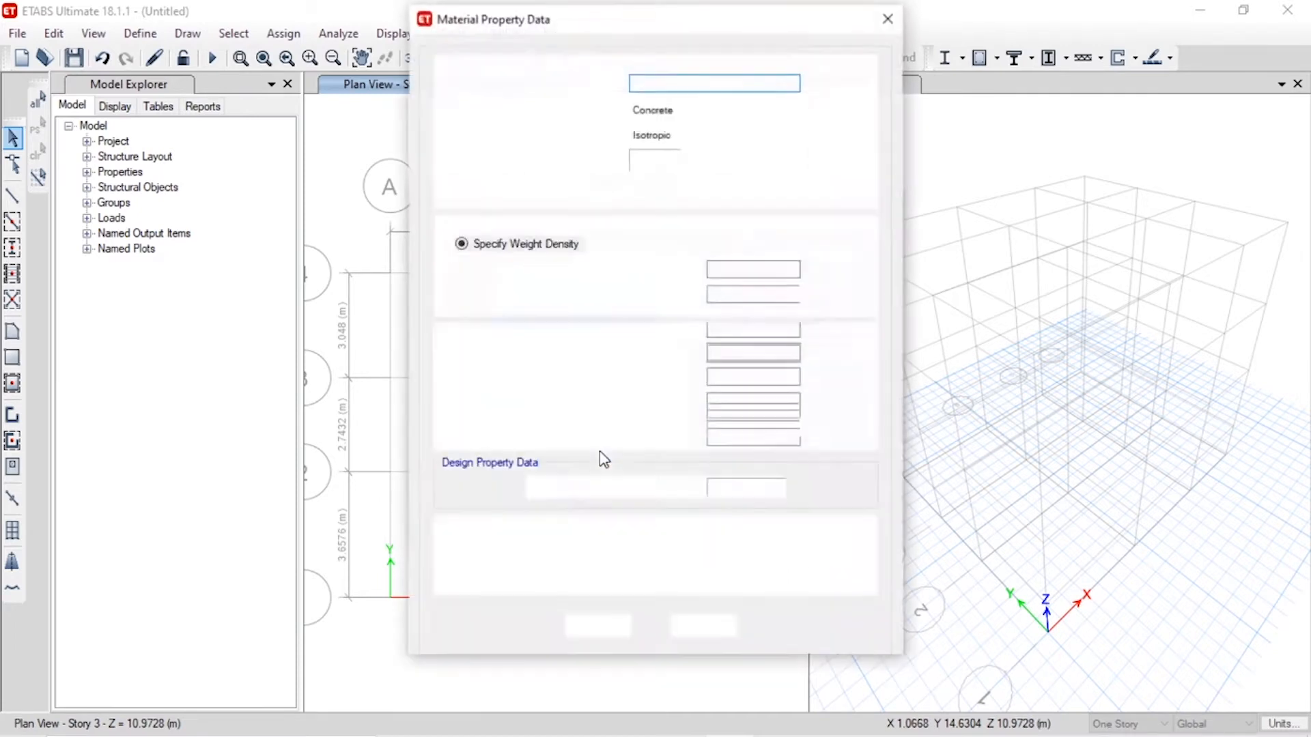
left_click(596, 623)
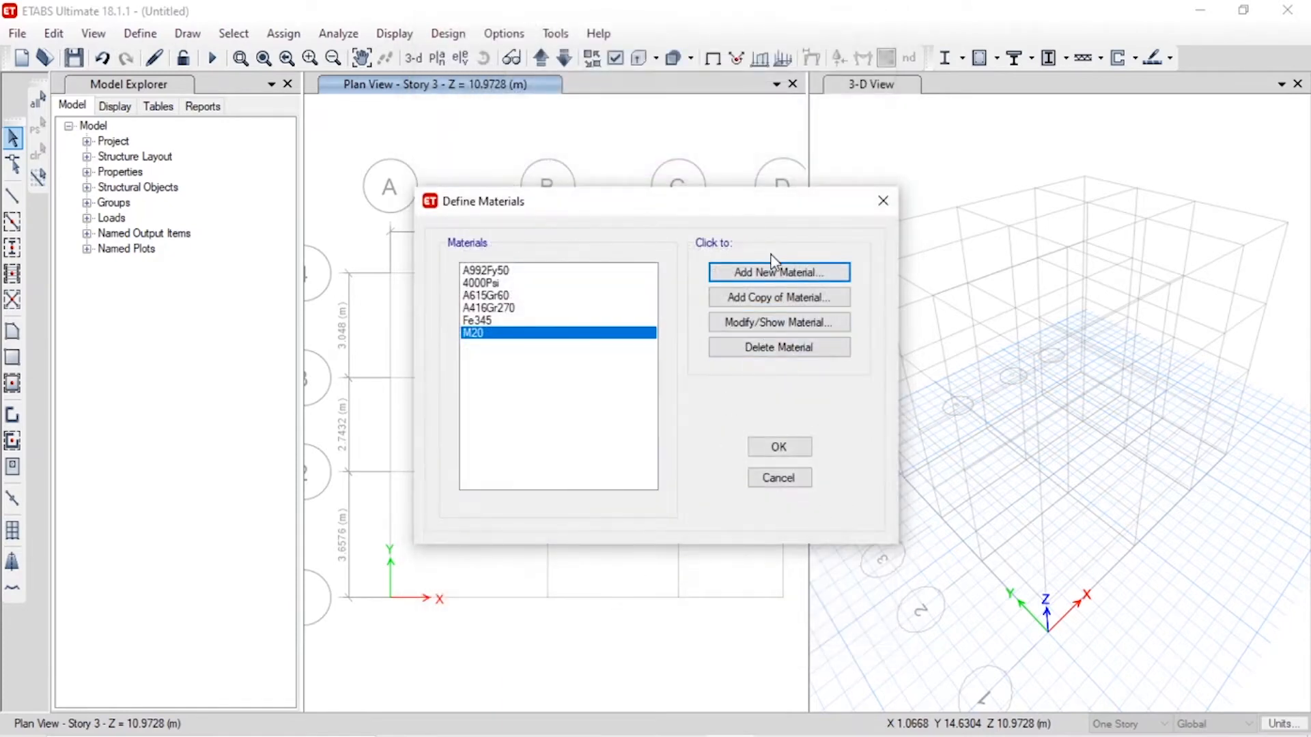
- Add a new rebar material for region India, Indian standard, HYSD Grade 500, with default property data, and accept the materials list
left_click(774, 272)
left_click(702, 347)
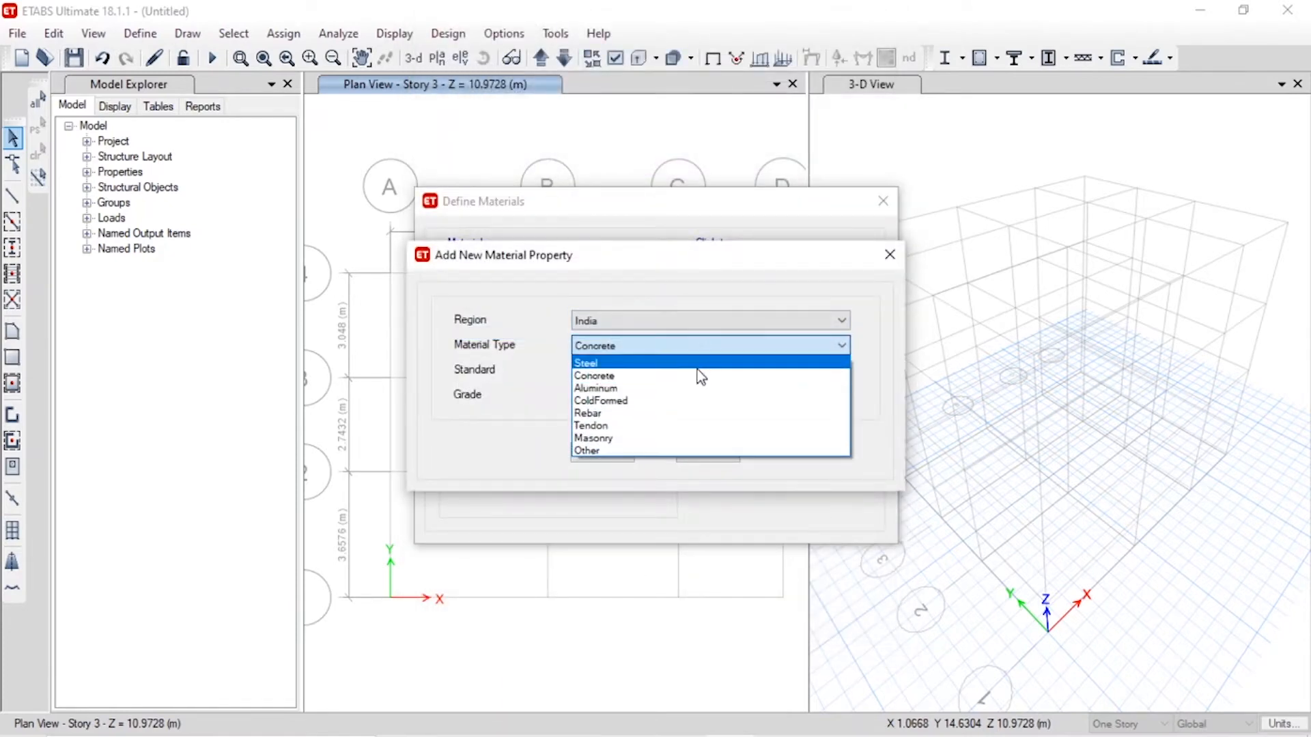
left_click(699, 413)
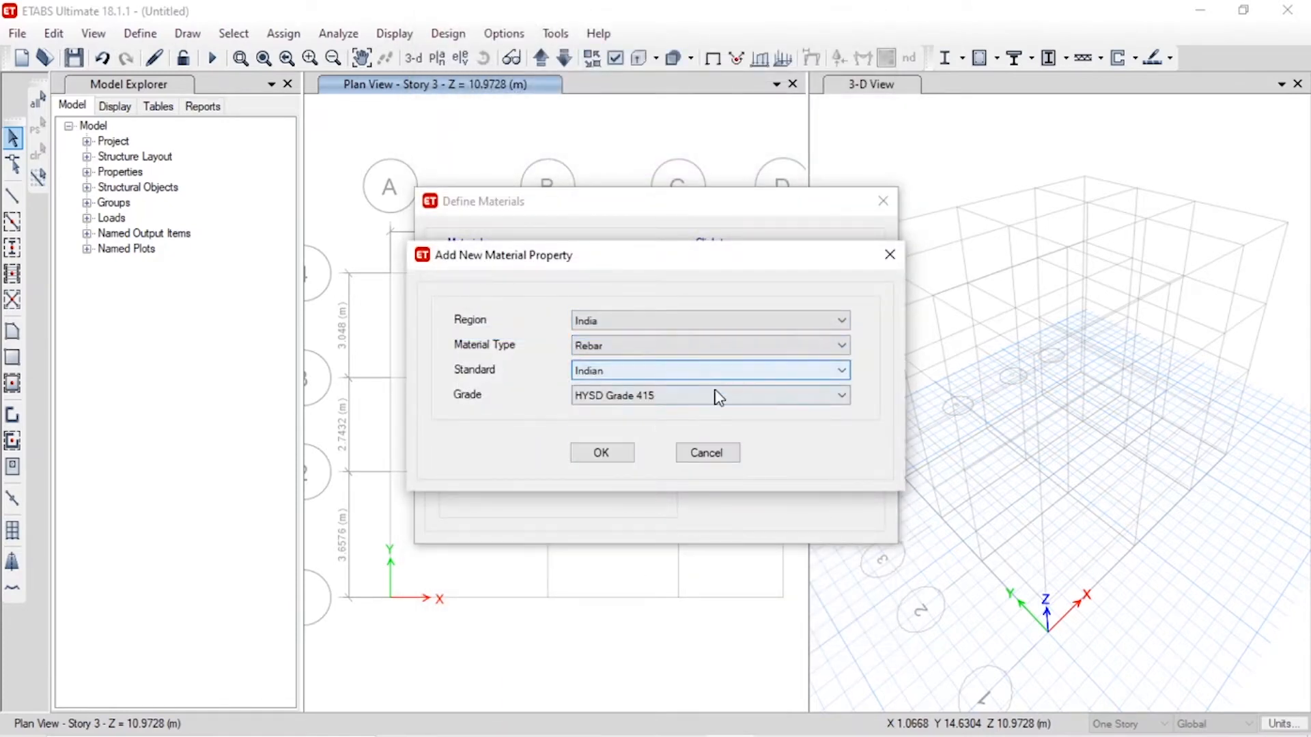
left_click(718, 396)
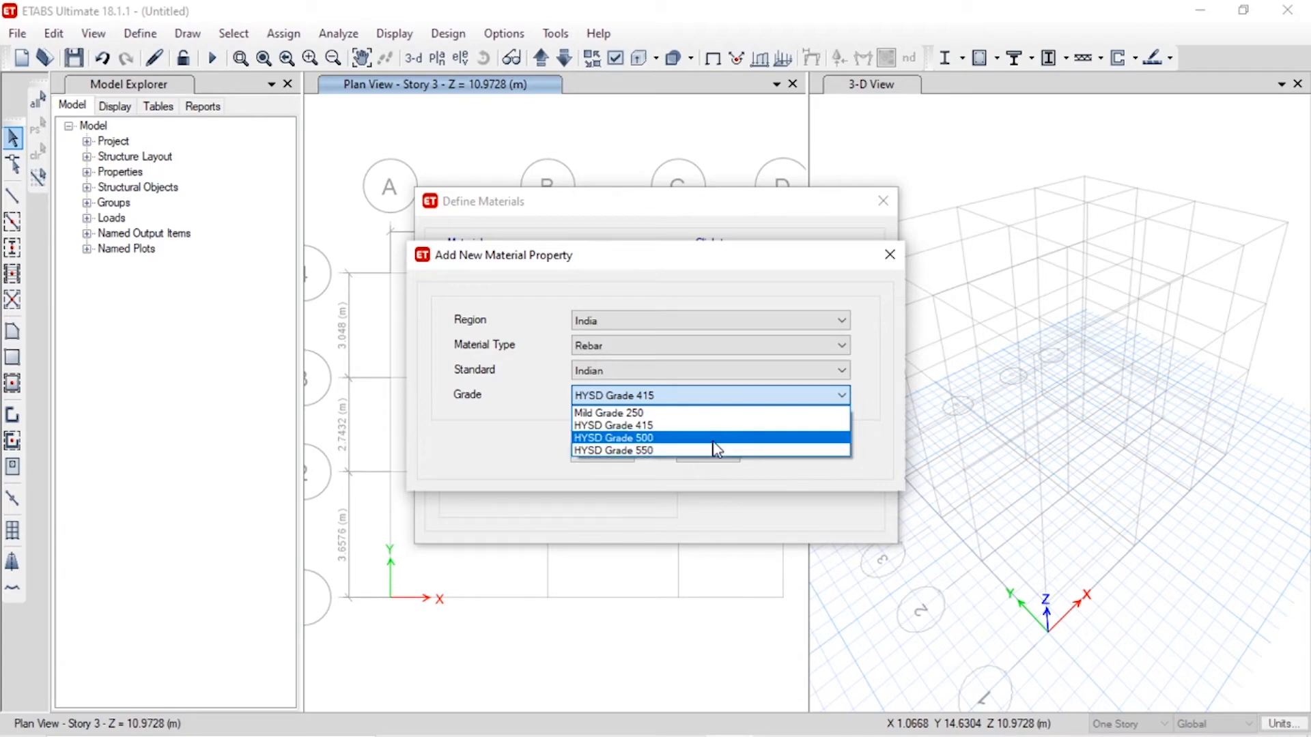
left_click(714, 440)
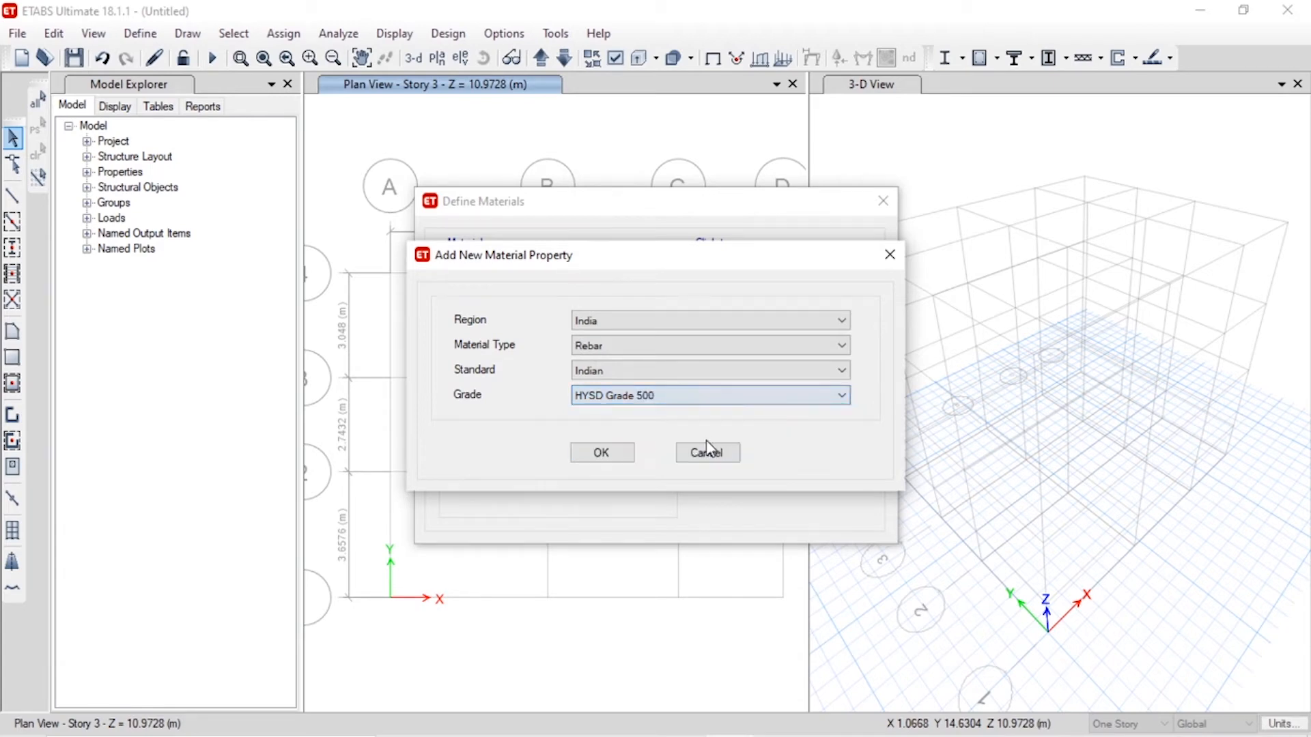
left_click(604, 452)
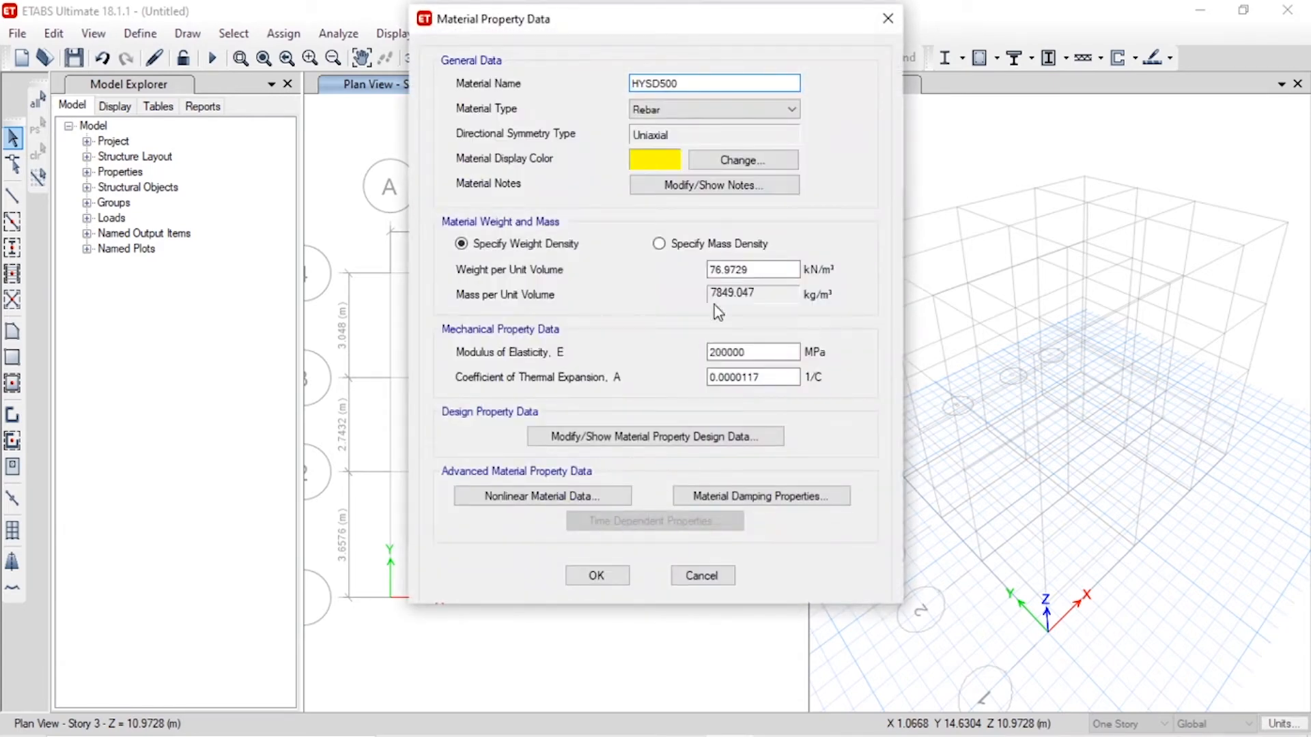
left_click(616, 579)
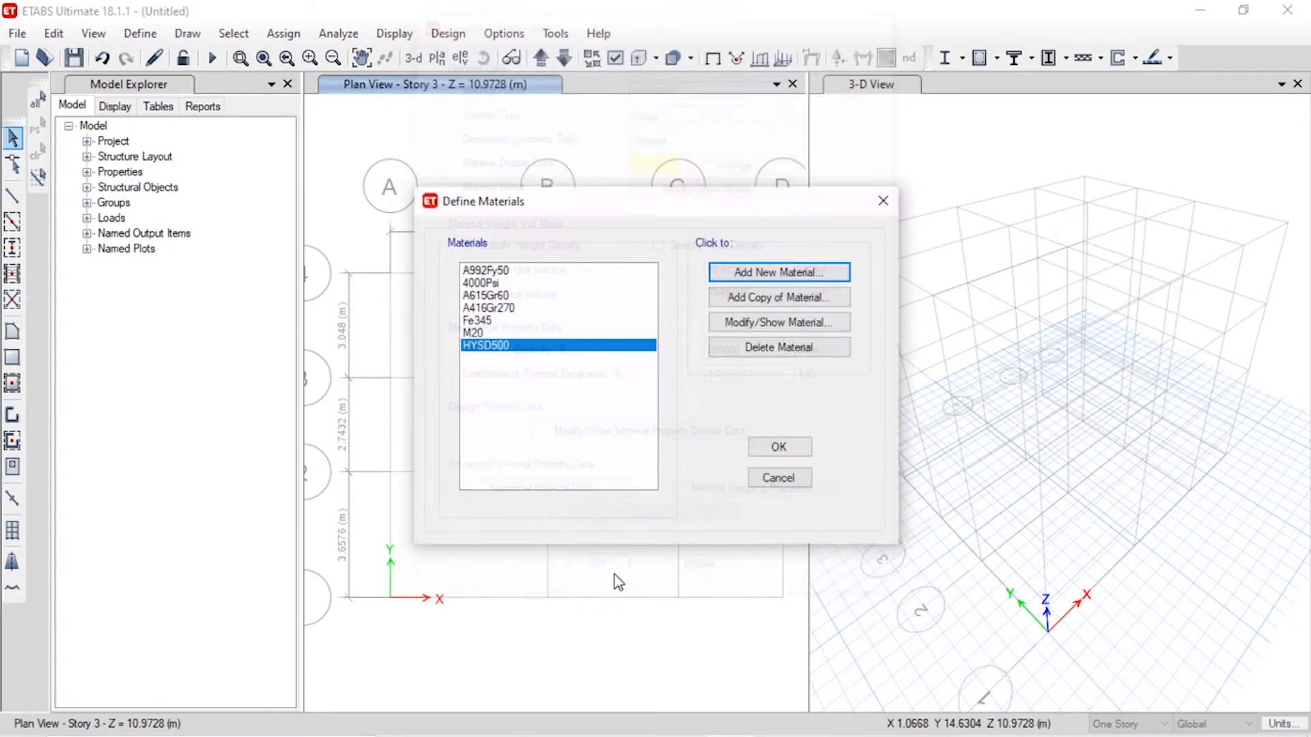
left_click(789, 452)
- Start a new concrete rectangular frame section named B-450*200 with M20 as its material
left_click(140, 34)
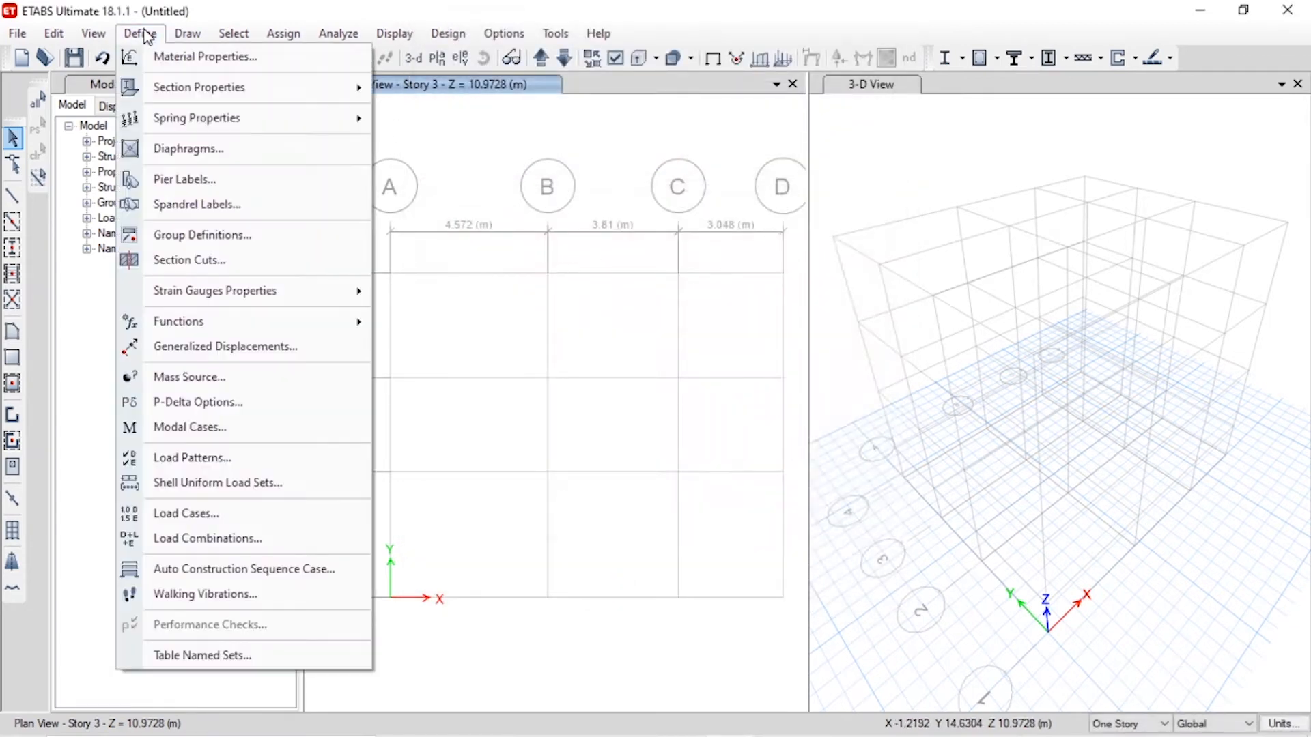
mouse_move(172, 94)
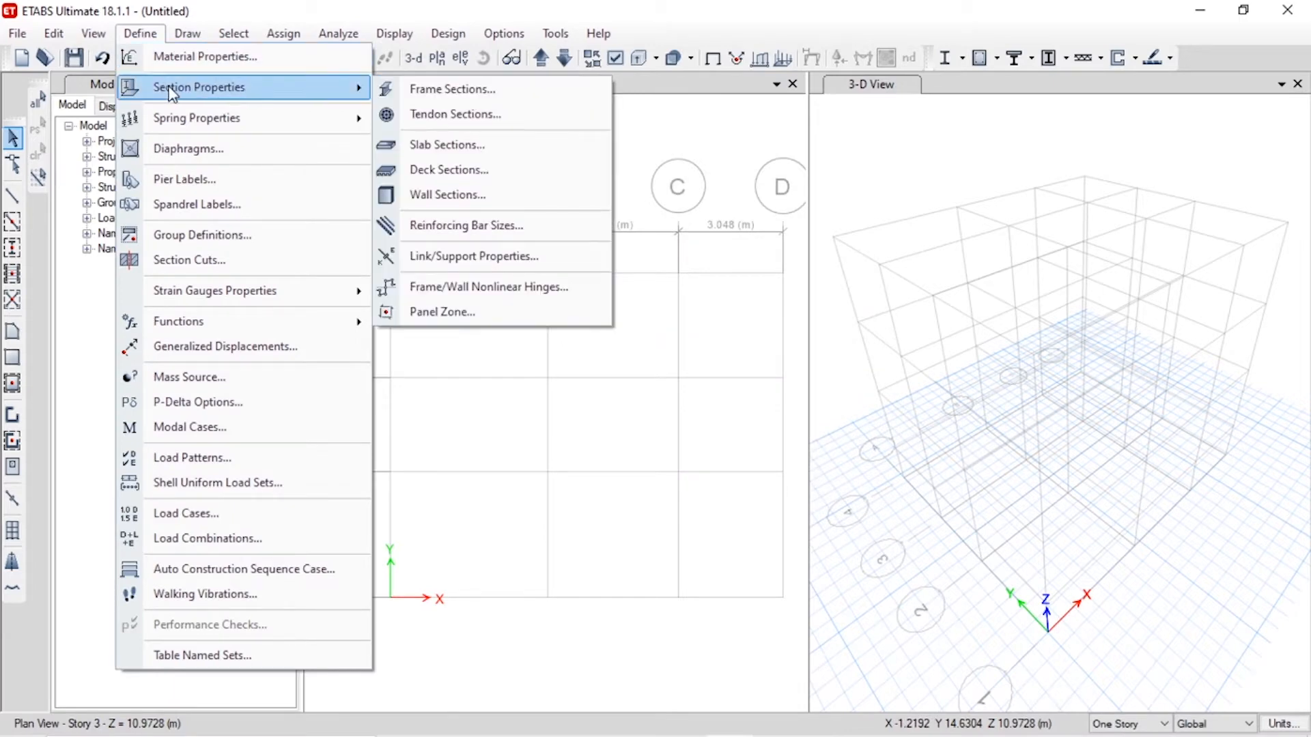
left_click(411, 94)
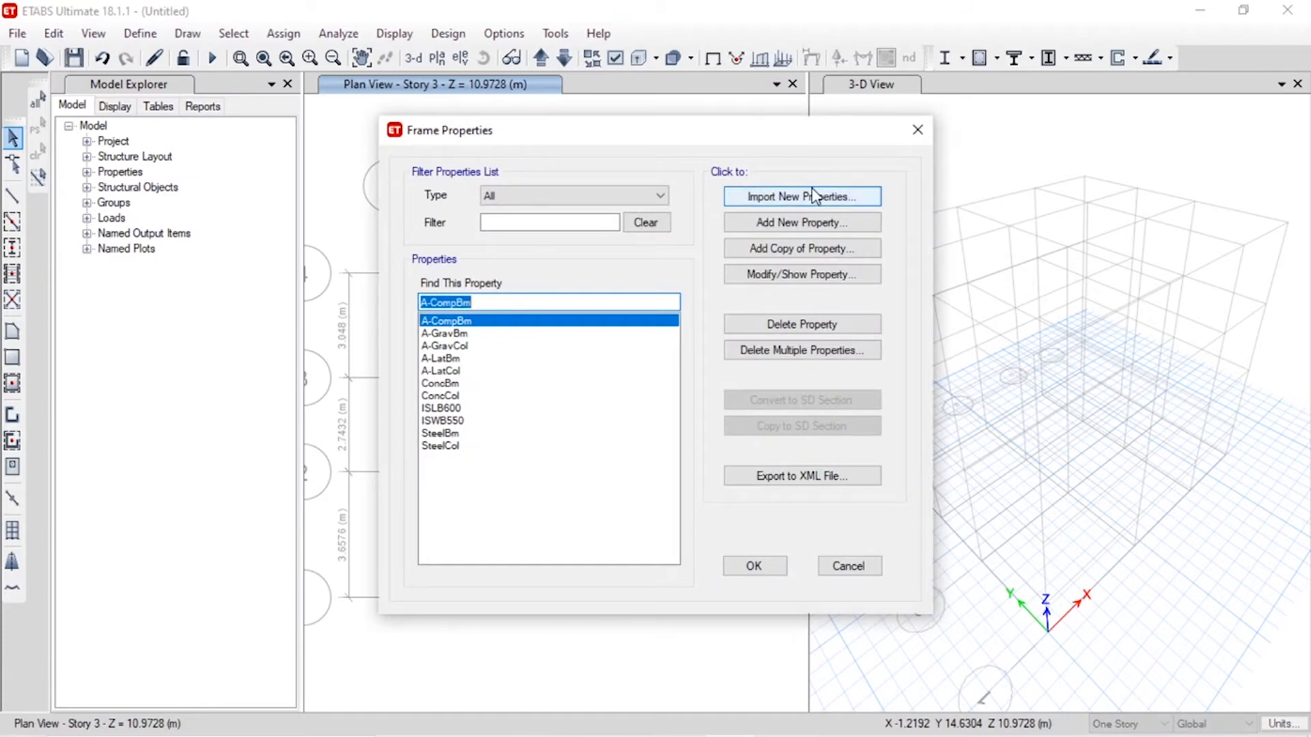
left_click(827, 226)
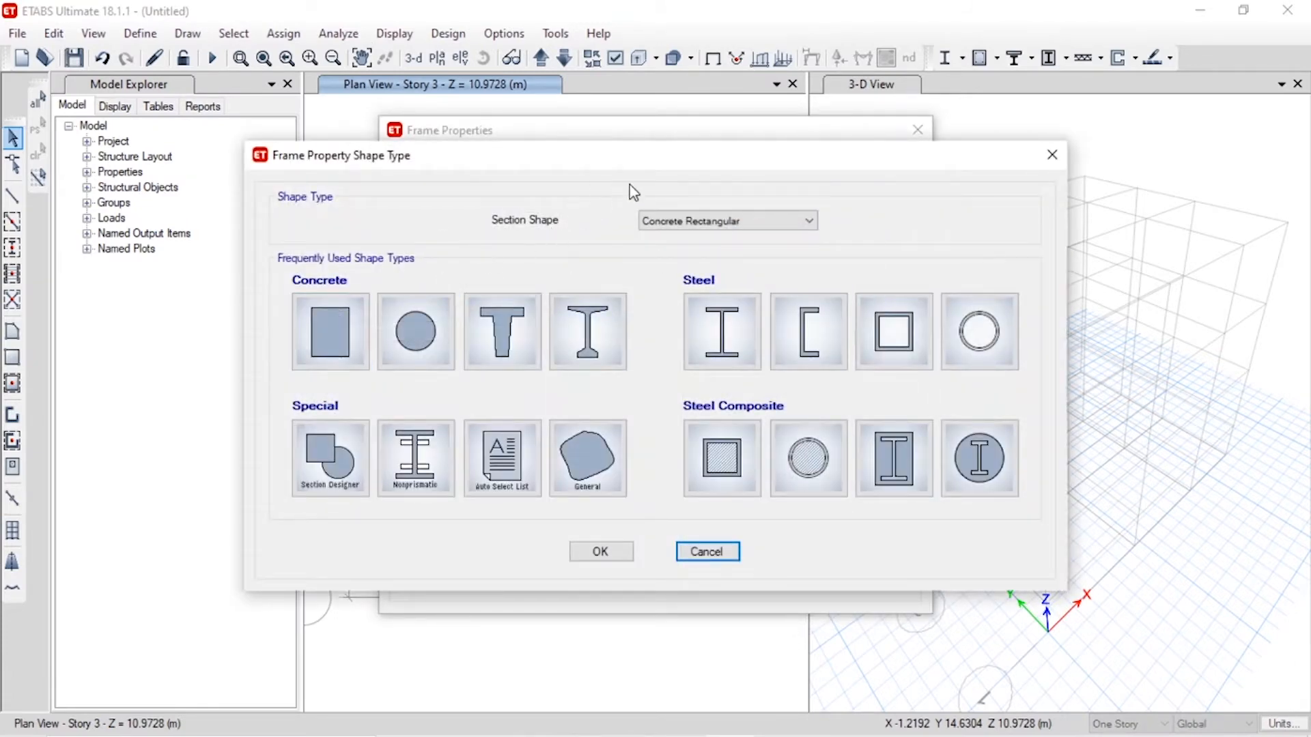
left_click_drag(664, 157, 670, 181)
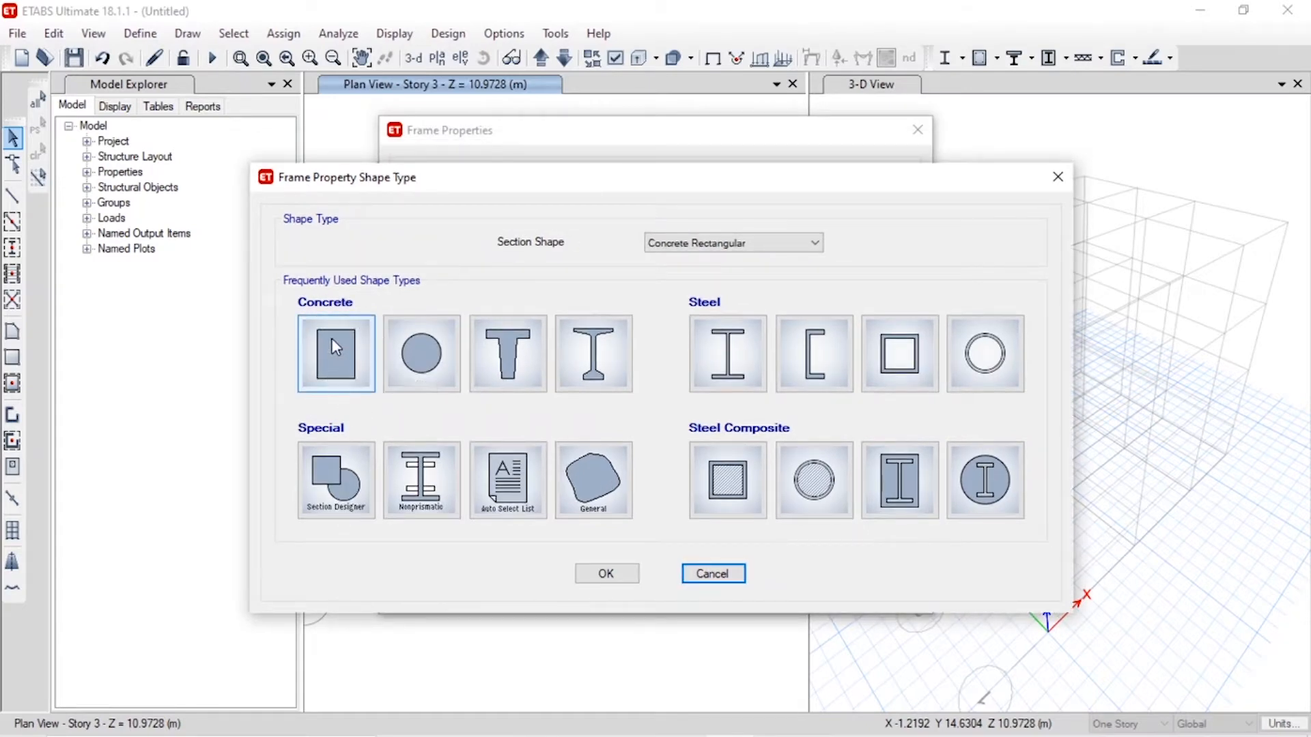
left_click(346, 362)
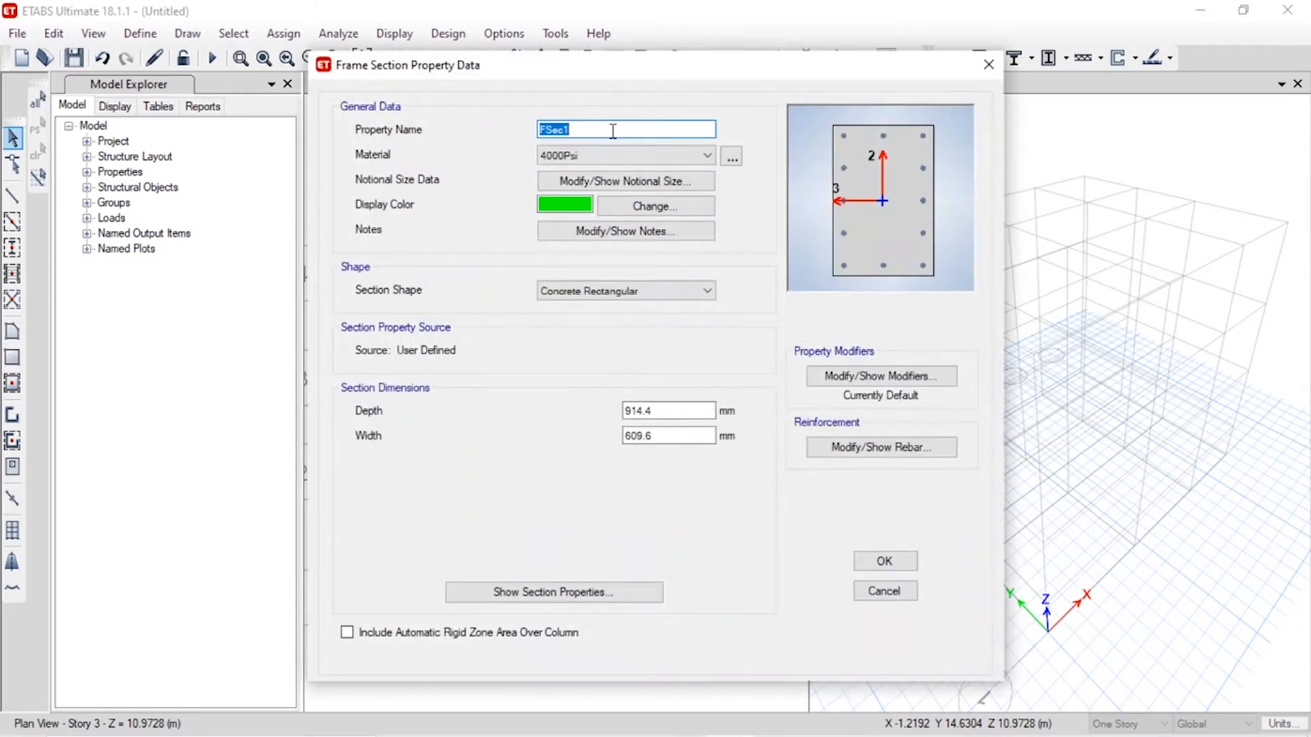
key("BackSpace")
type("B-450*200")
left_click(598, 152)
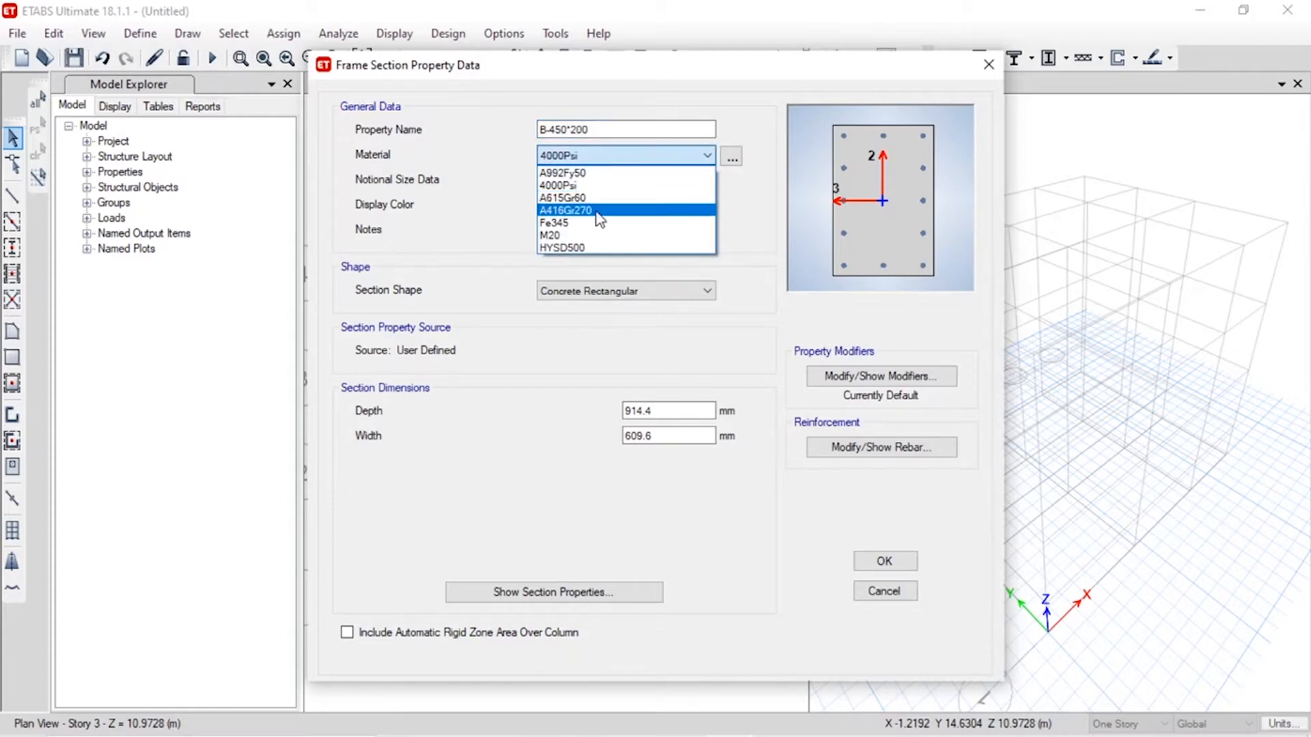
left_click(607, 235)
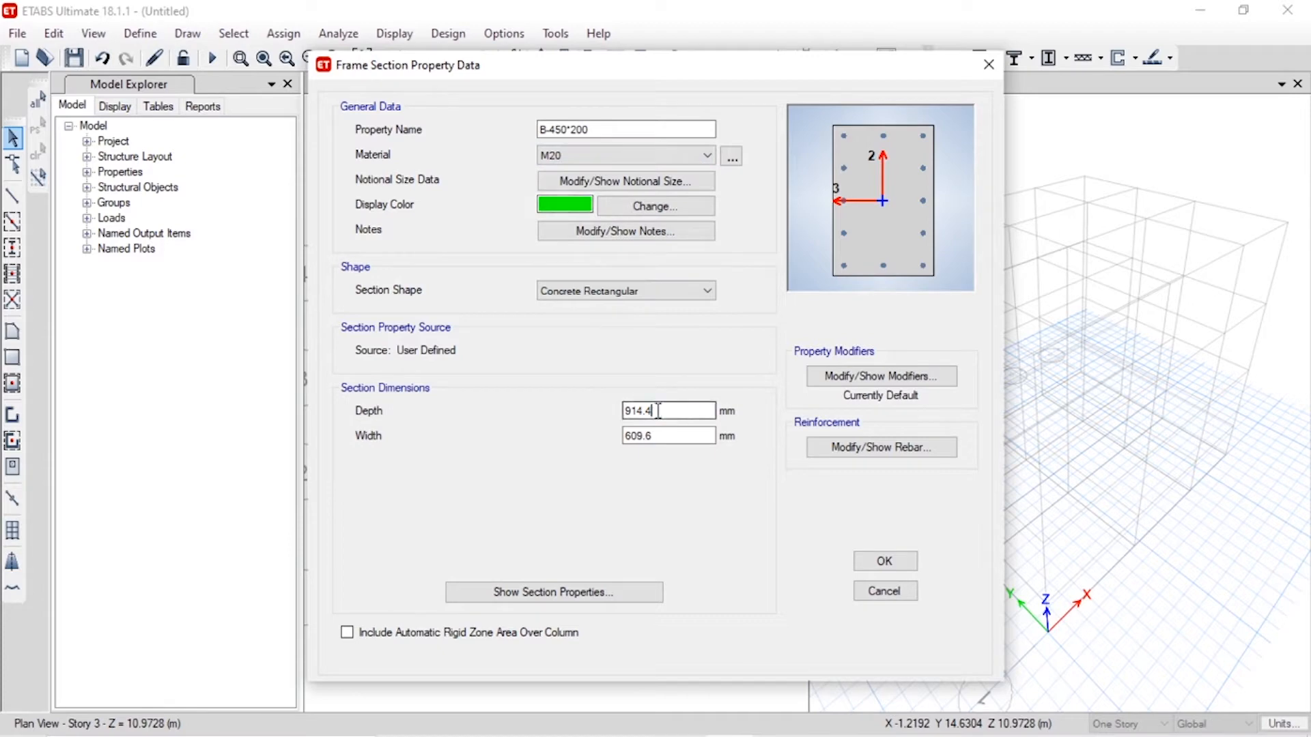
- Set the beam section's depth to 450 mm and its width to 200 mm
double_click(709, 412)
type("450")
key("Tab")
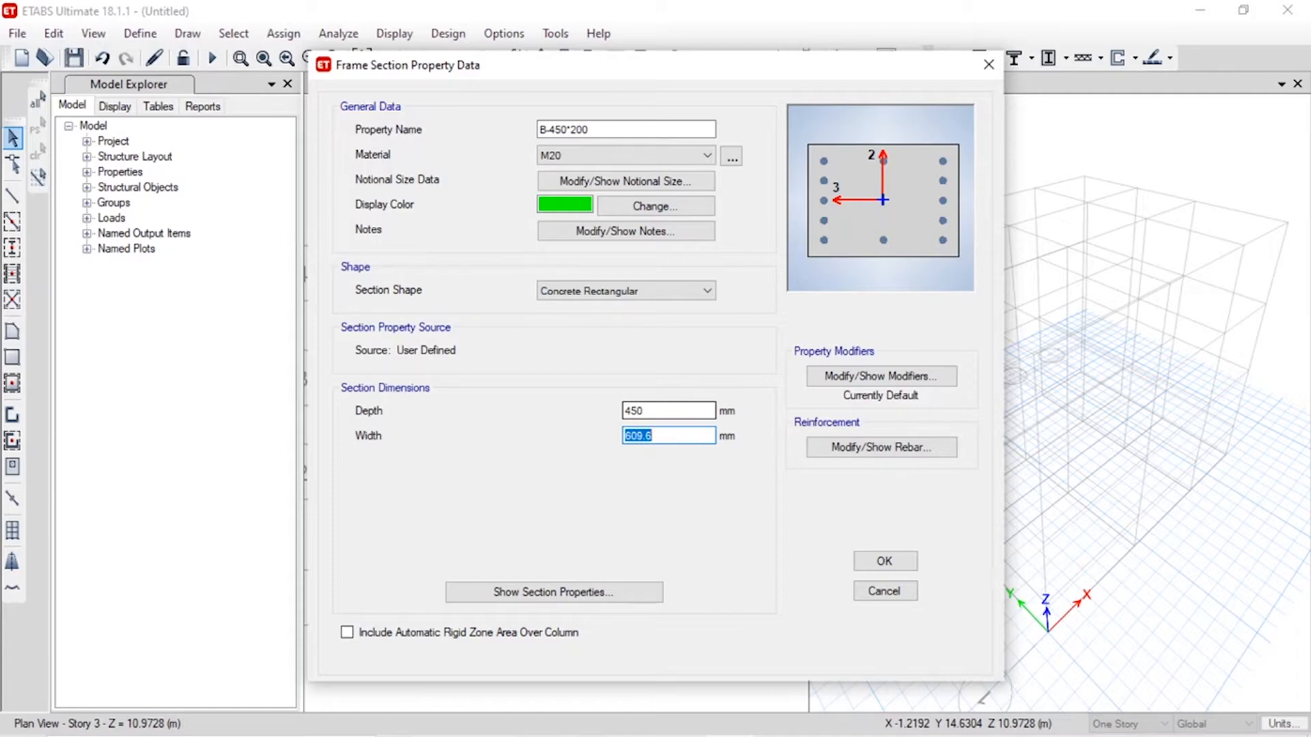
type("200")
- Set the section's reinforcement to M3 Design Only (Beam), with HYSD500 for both longitudinal bars and ties
left_click(828, 454)
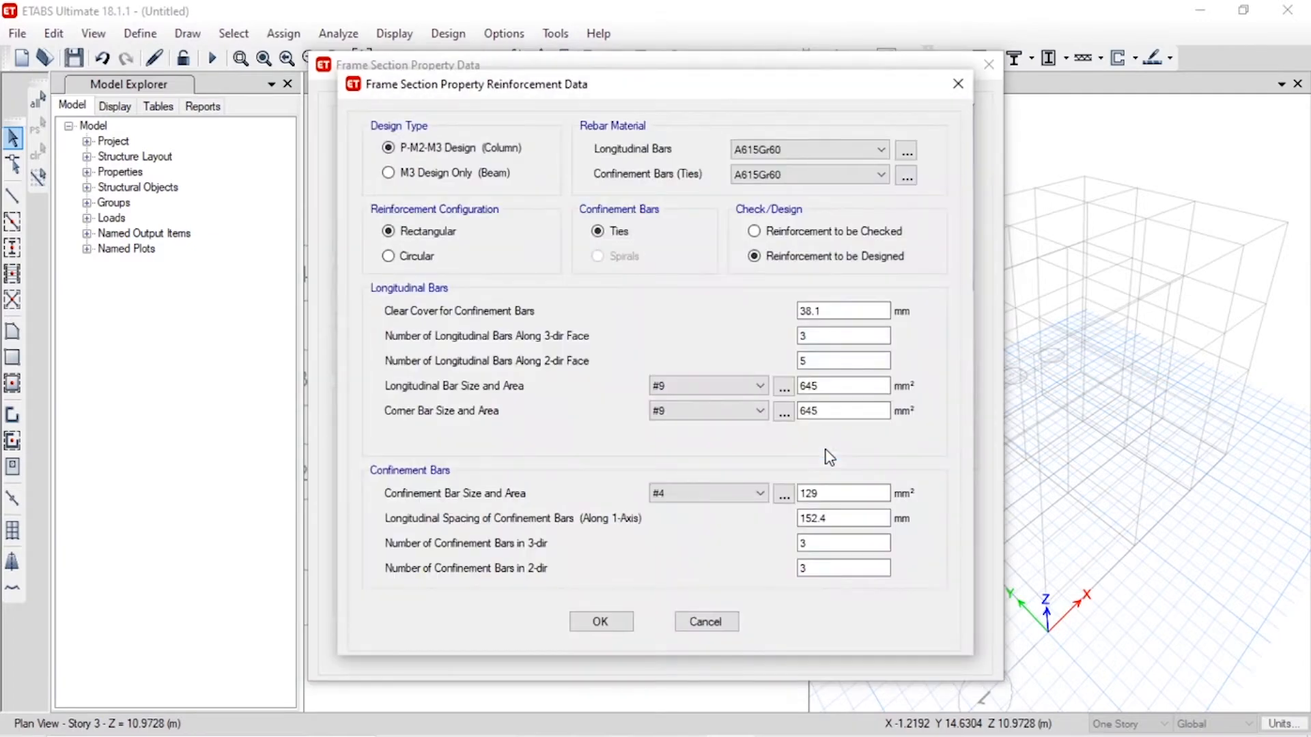
left_click(488, 179)
left_click_drag(518, 91, 455, 108)
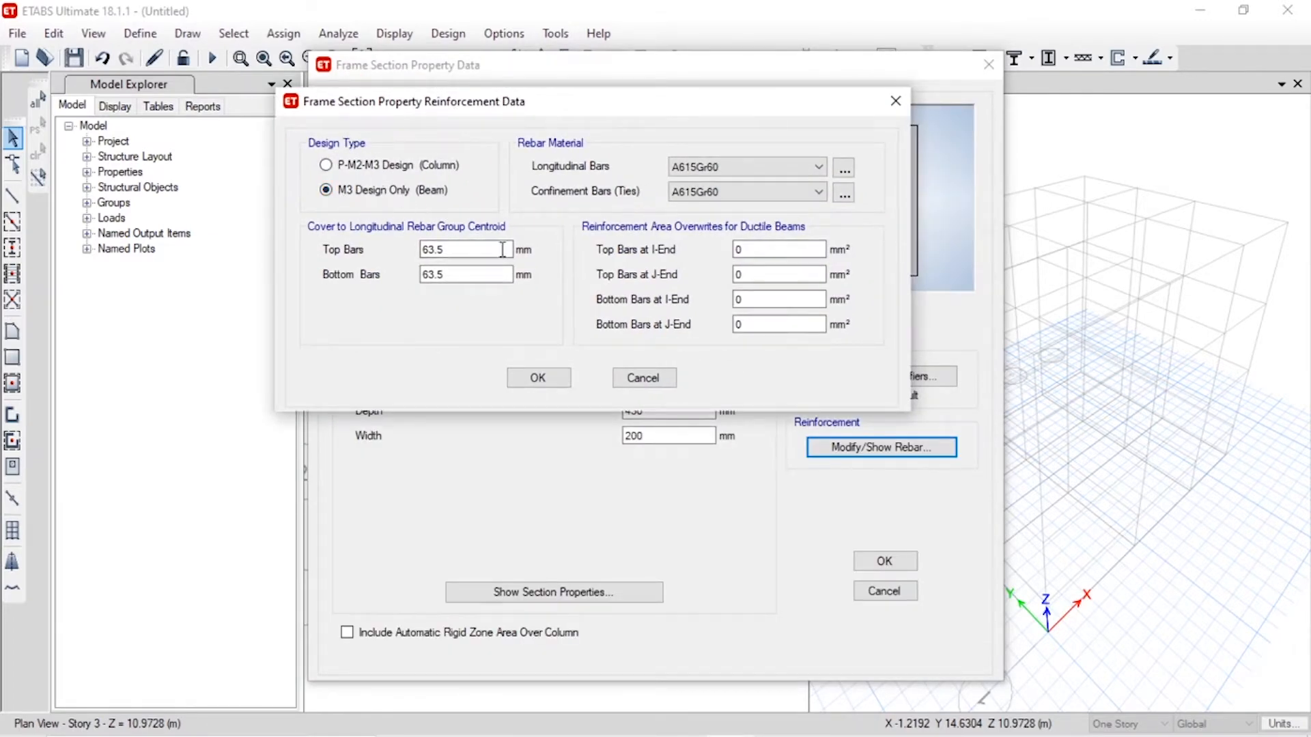
left_click(676, 167)
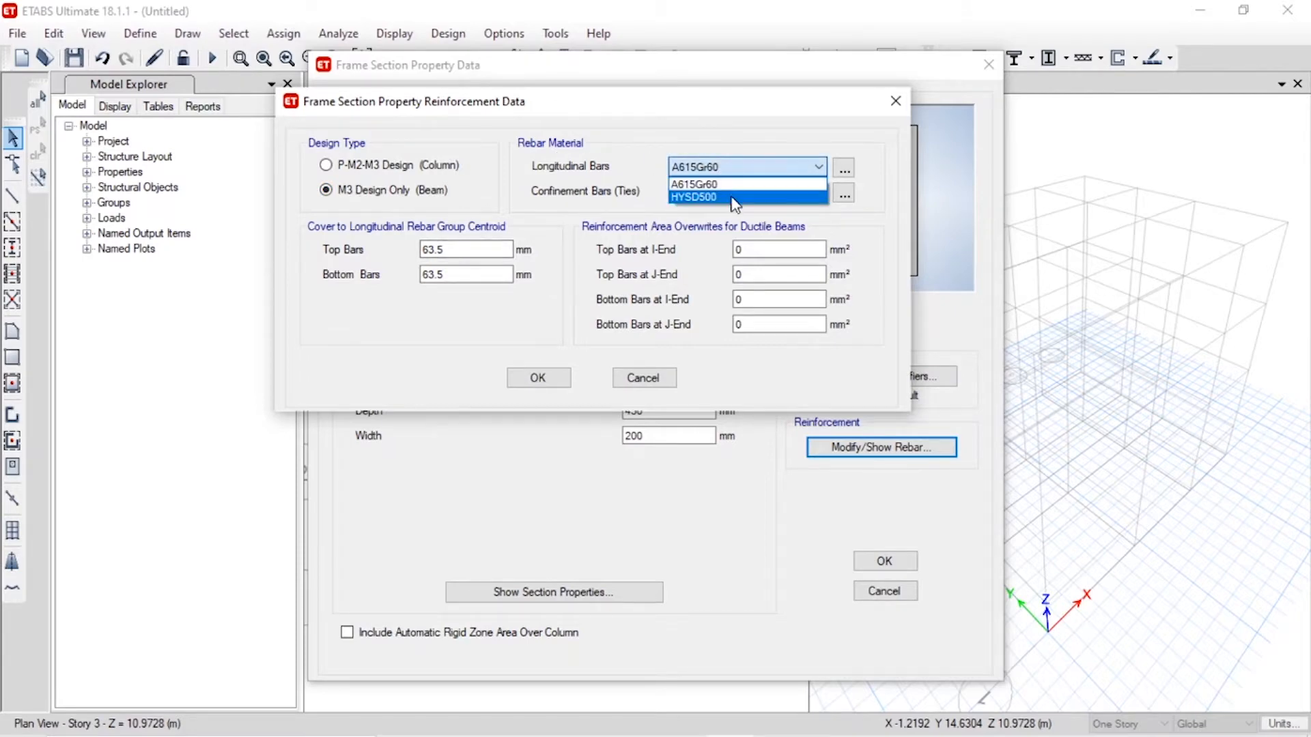
left_click(732, 195)
left_click(735, 194)
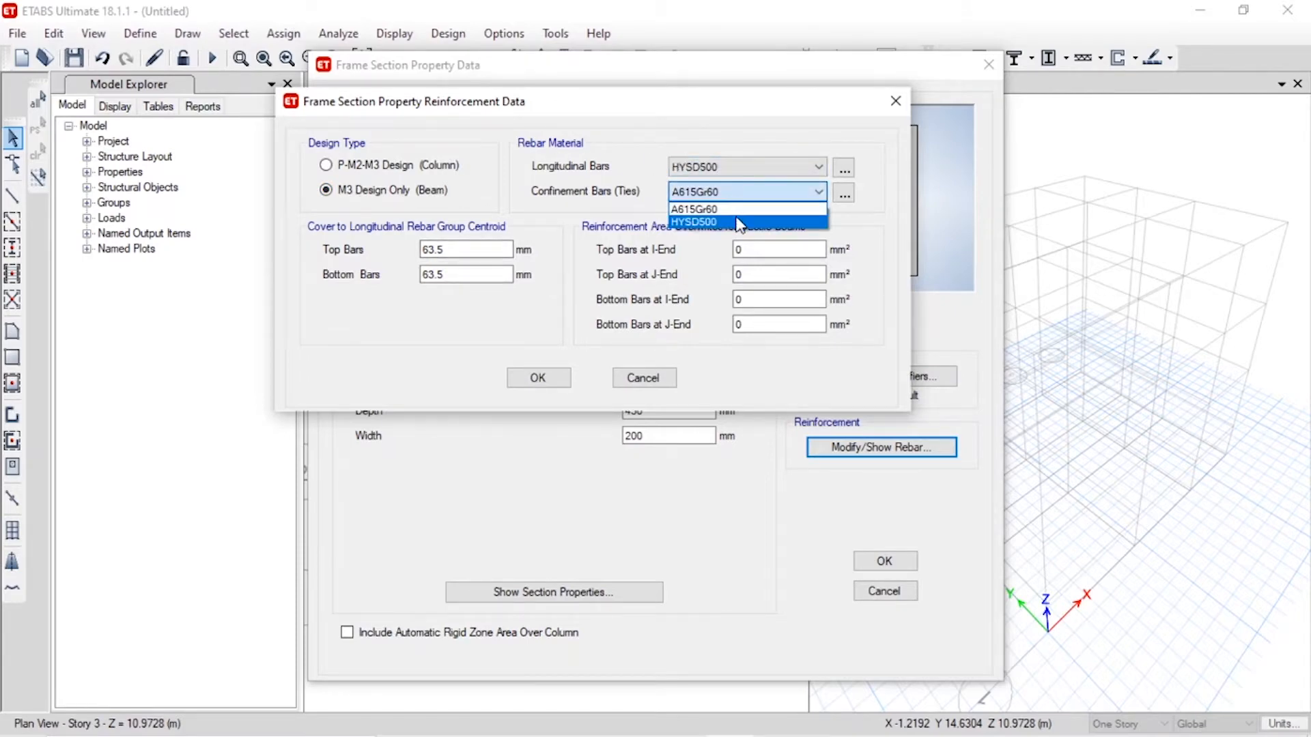
left_click(738, 223)
- Set the cover for top and bottom bars to 25 mm each and save the beam section
left_click_drag(483, 254, 372, 241)
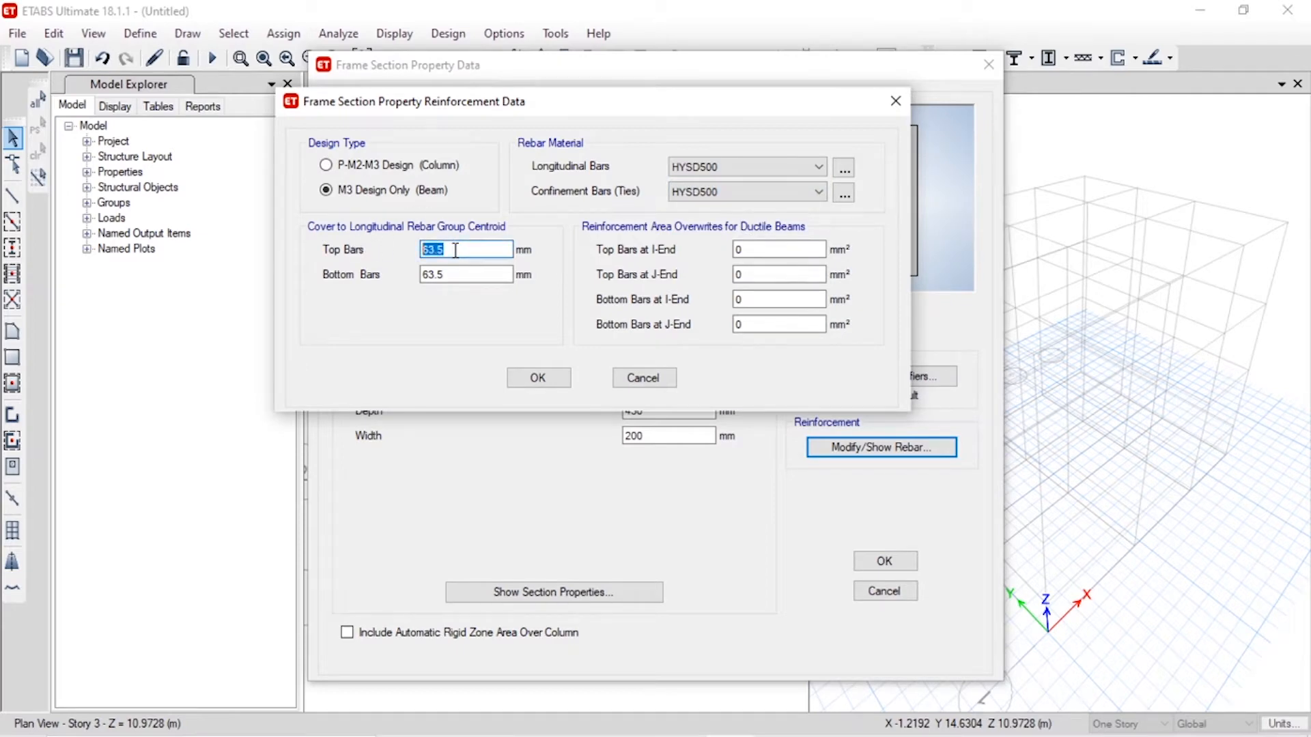
type("25")
left_click_drag(463, 271, 395, 274)
type("25")
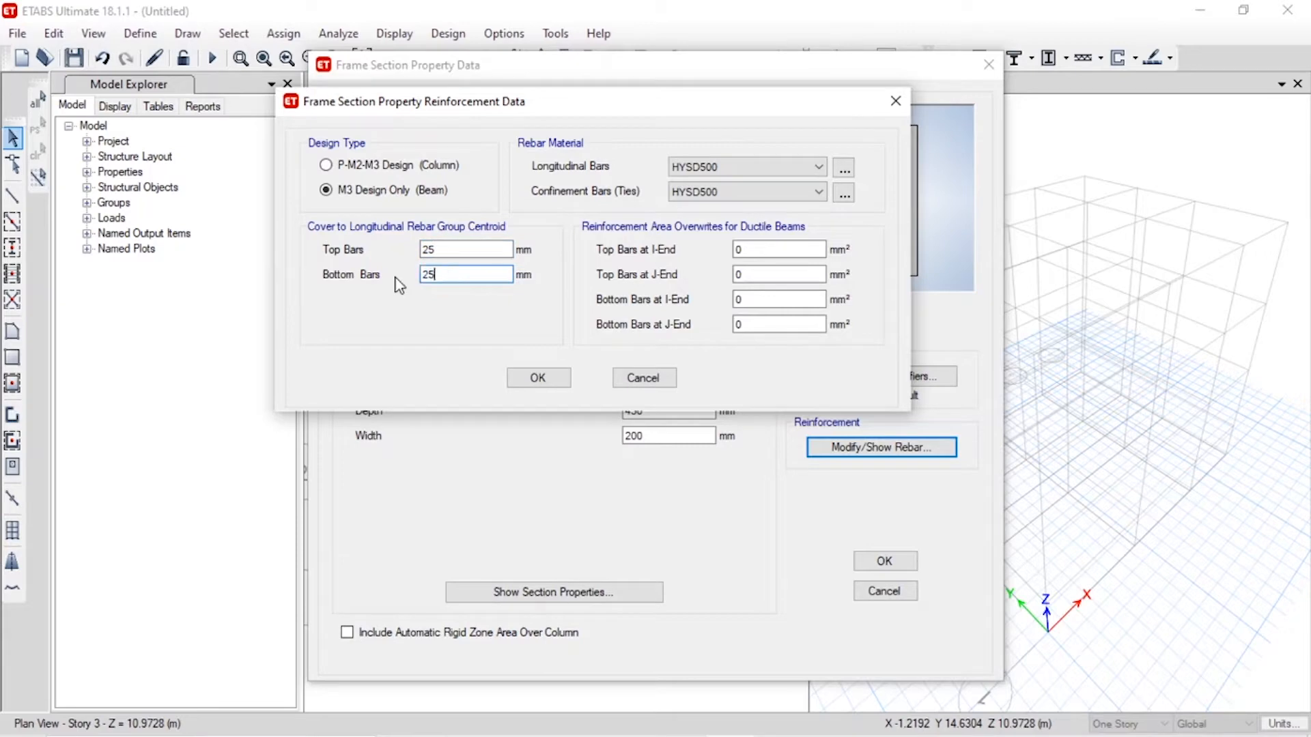
left_click(537, 379)
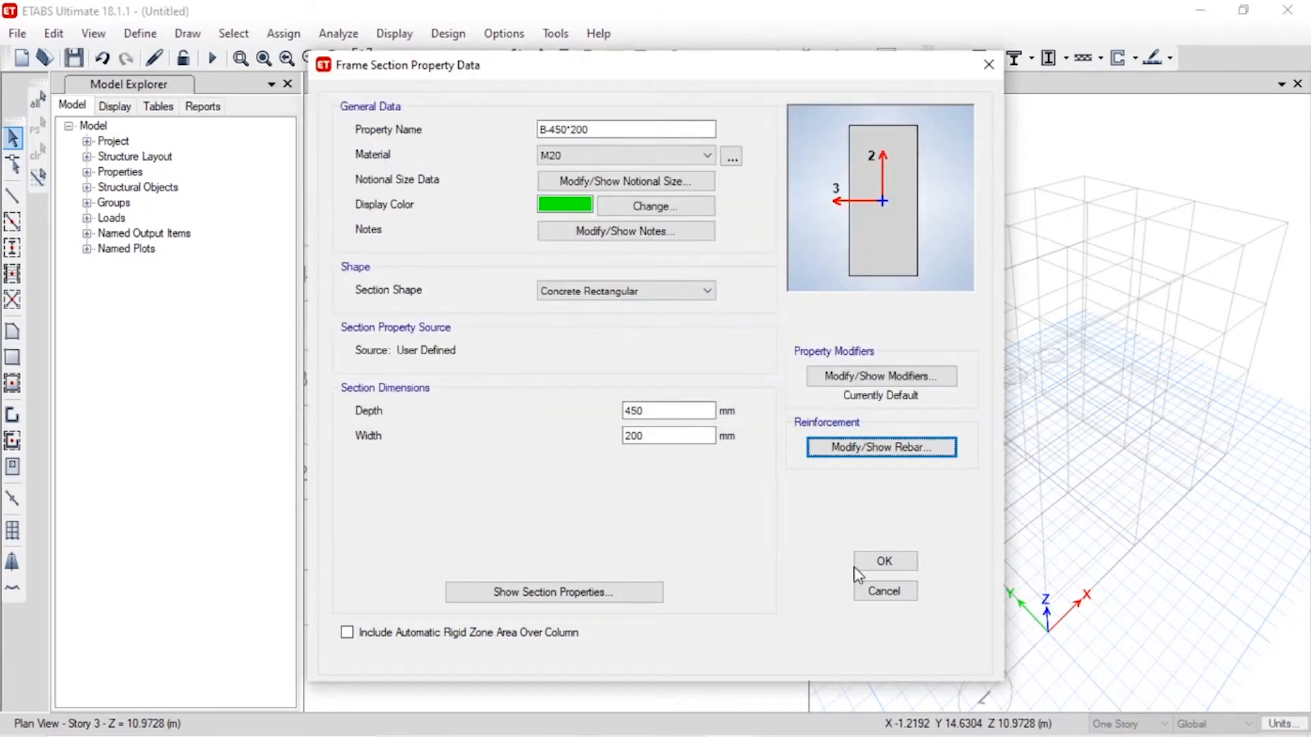
left_click(899, 566)
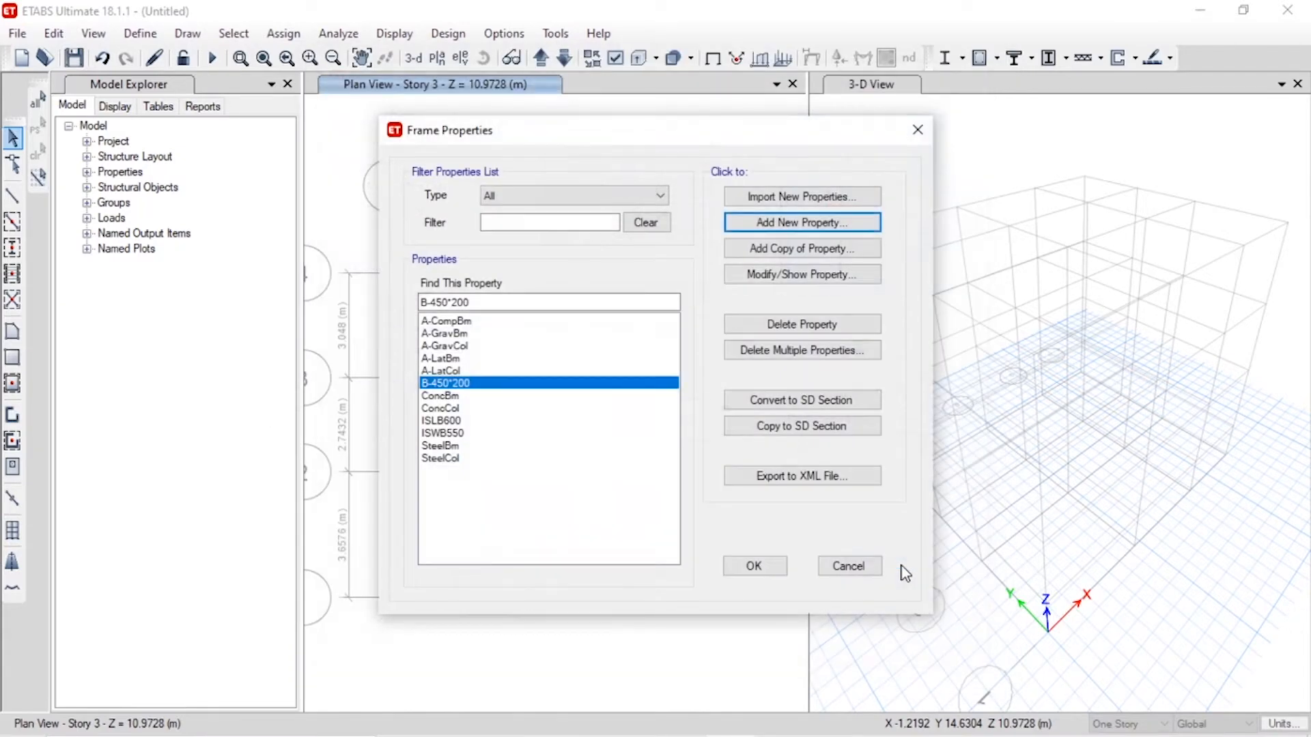
- Start another concrete rectangular frame section named C-375*250 with M20 as its material
left_click(810, 226)
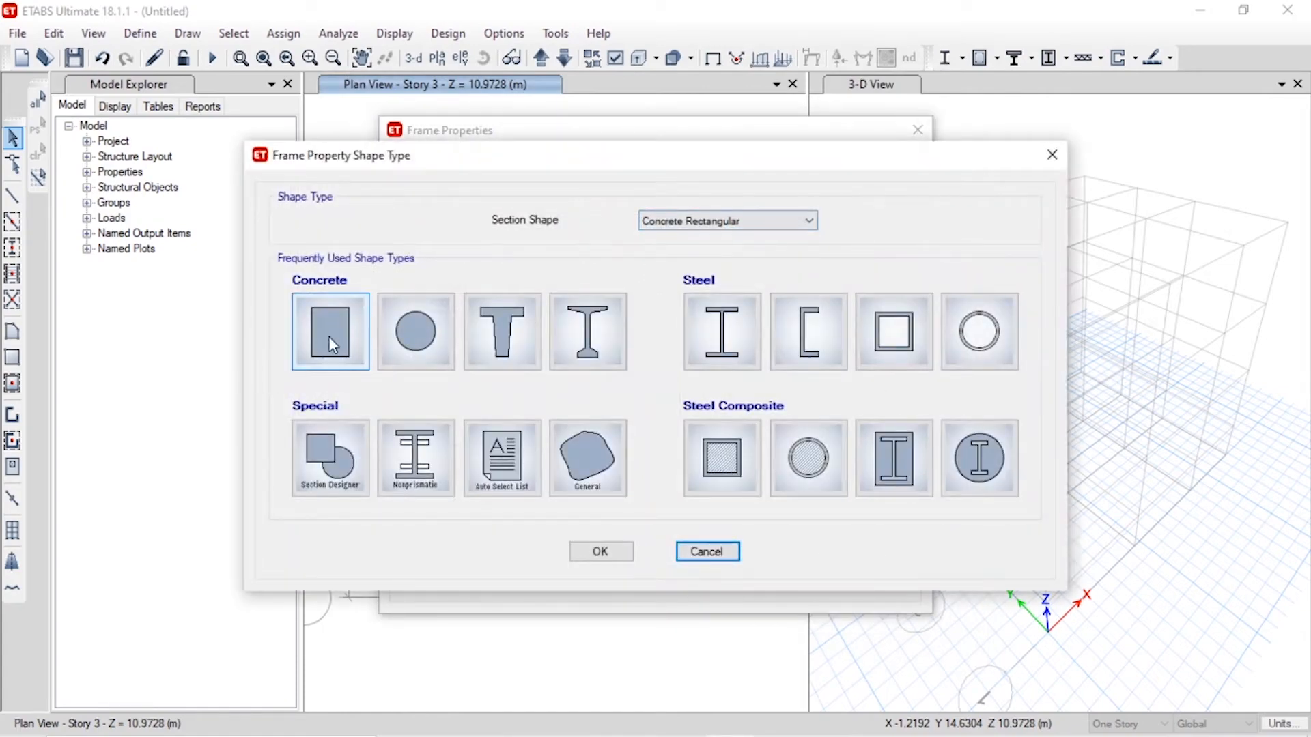
key("Escape")
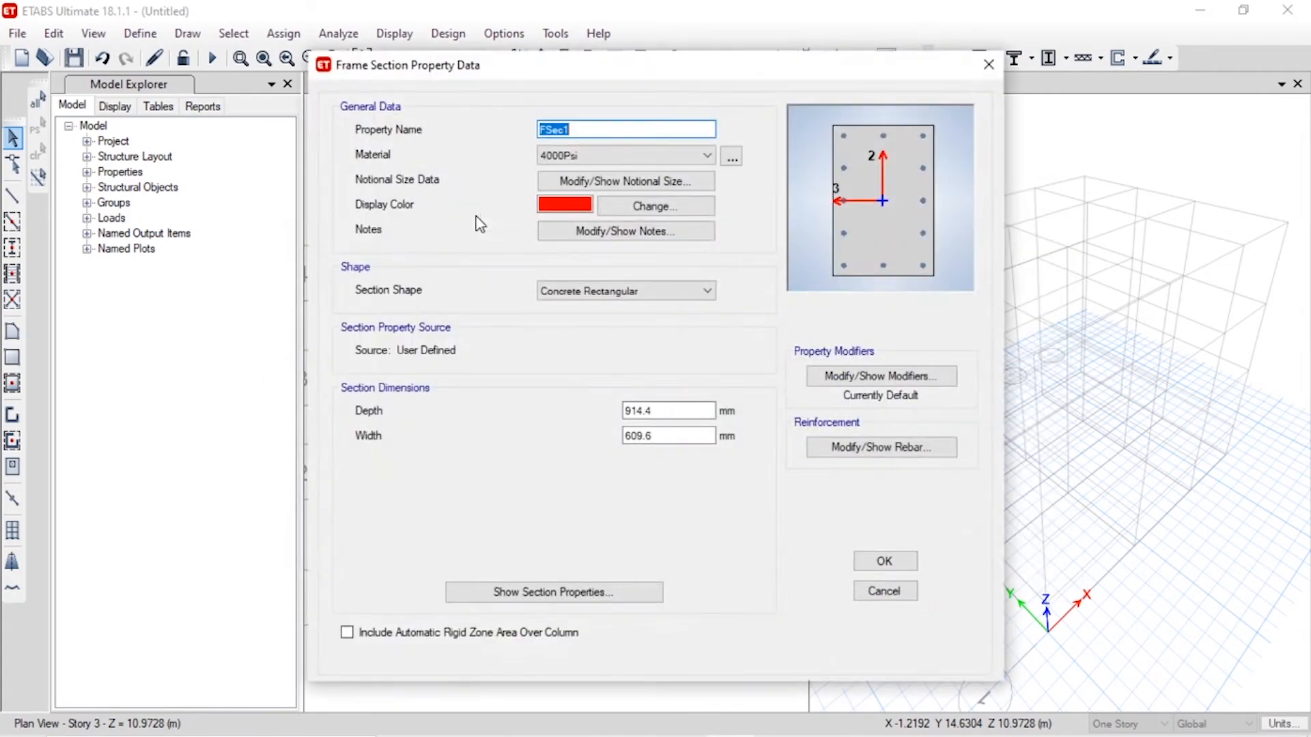
type("C-375*250")
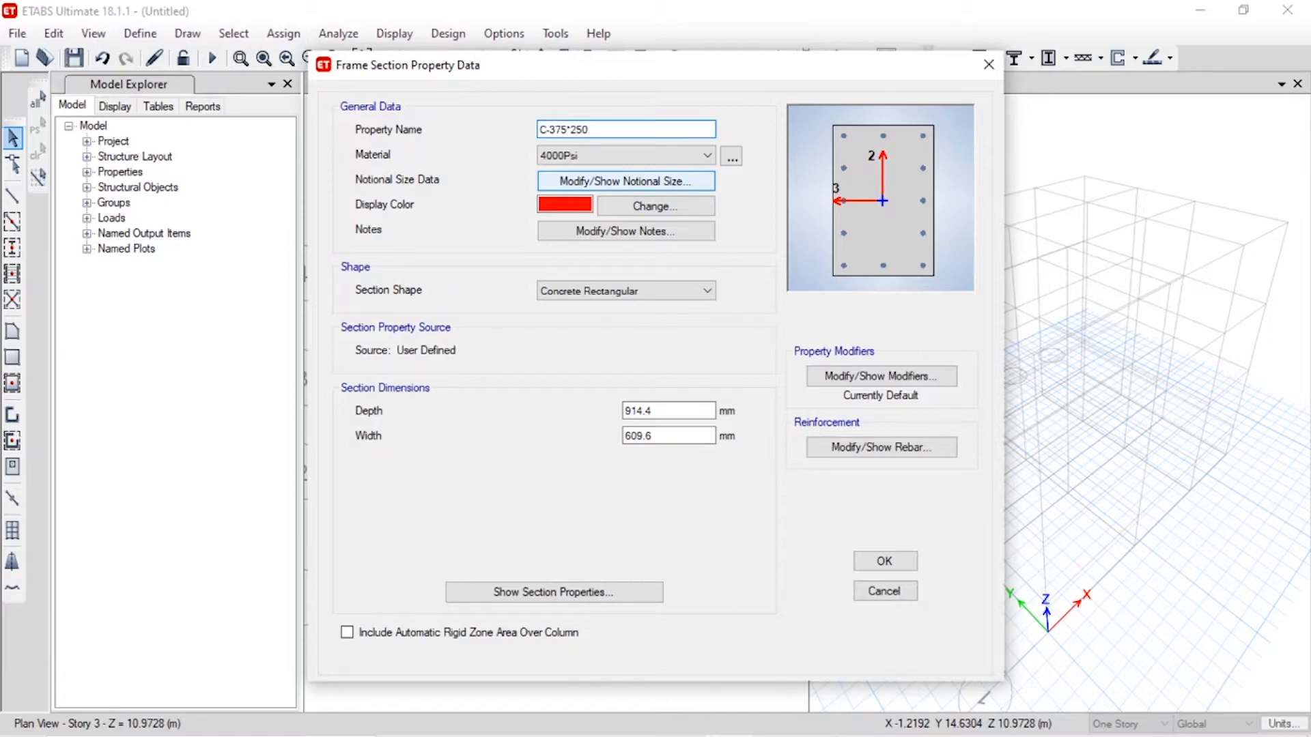
left_click(651, 154)
left_click(635, 235)
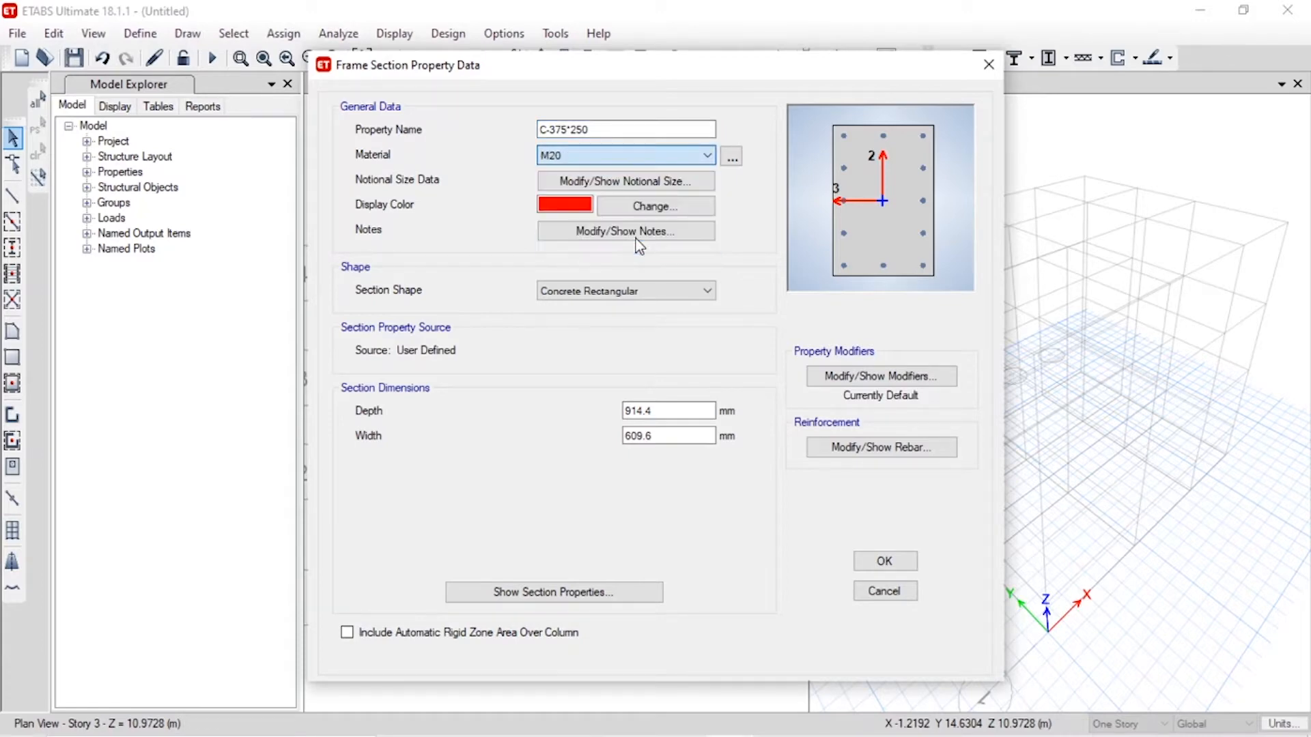
- Set the column section's depth to 375 mm and its width to 259 mm
left_click_drag(684, 412, 535, 418)
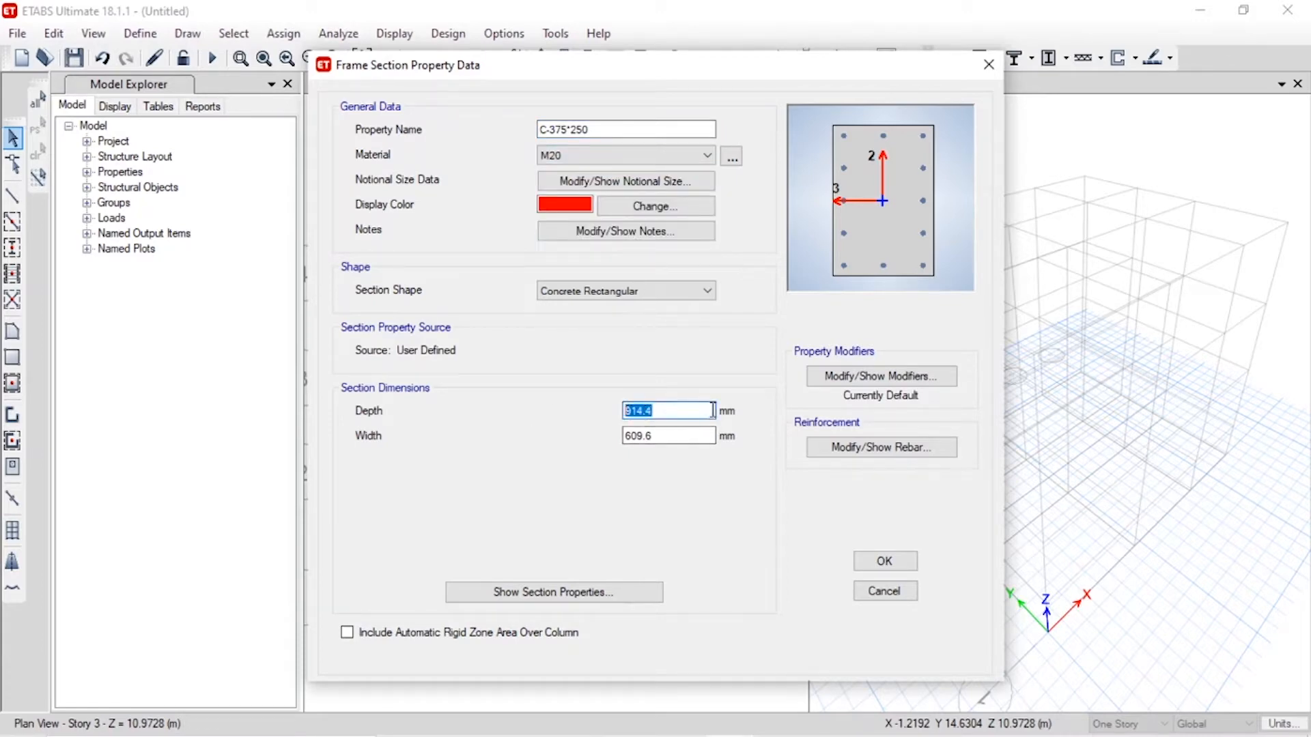
type("375")
key("Tab")
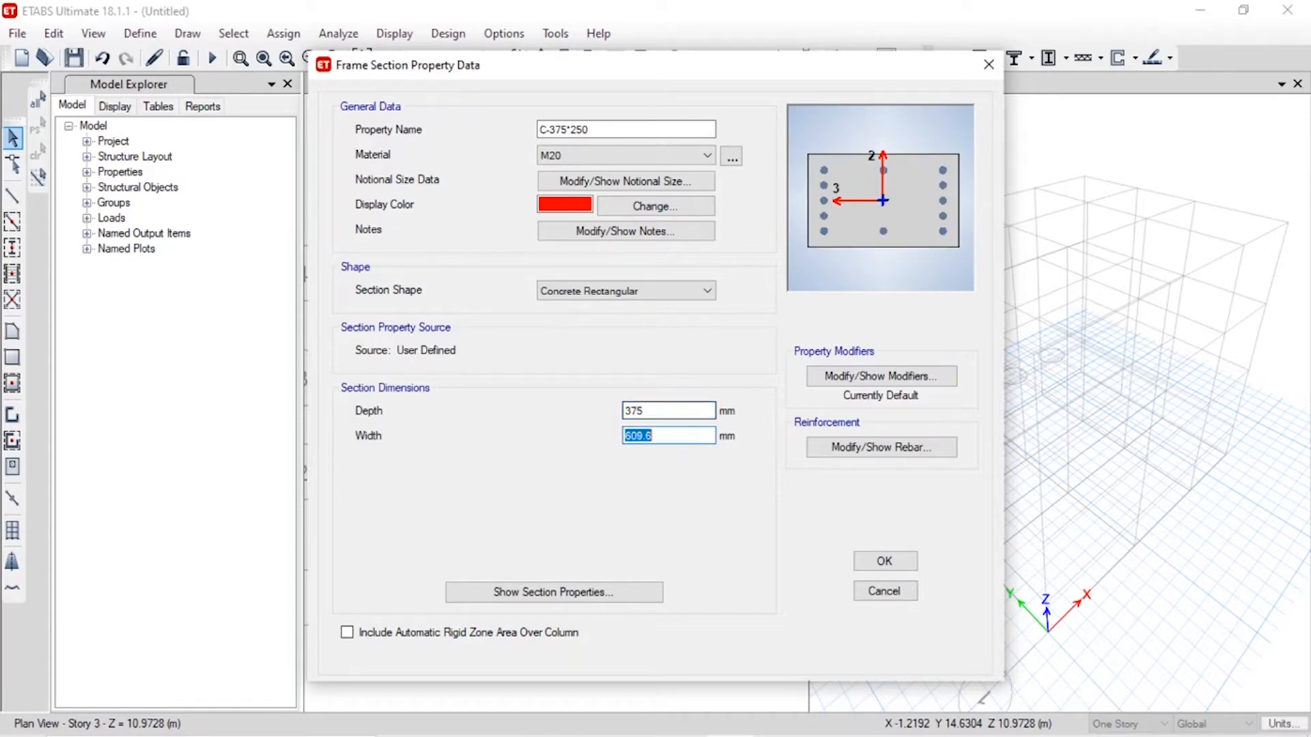
type("259")
- Assign HYSD500 as the rebar material for the column section's longitudinal bars and confinement ties
left_click(849, 449)
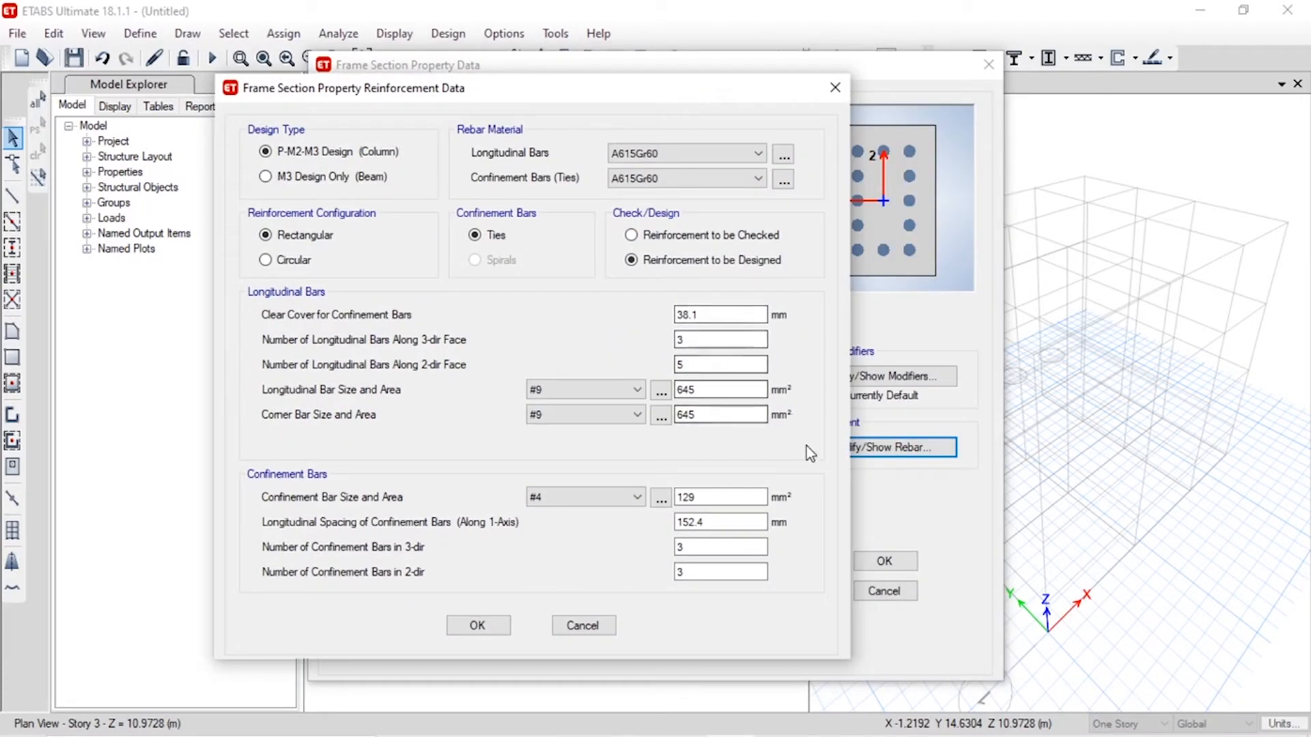
left_click(708, 155)
left_click(653, 179)
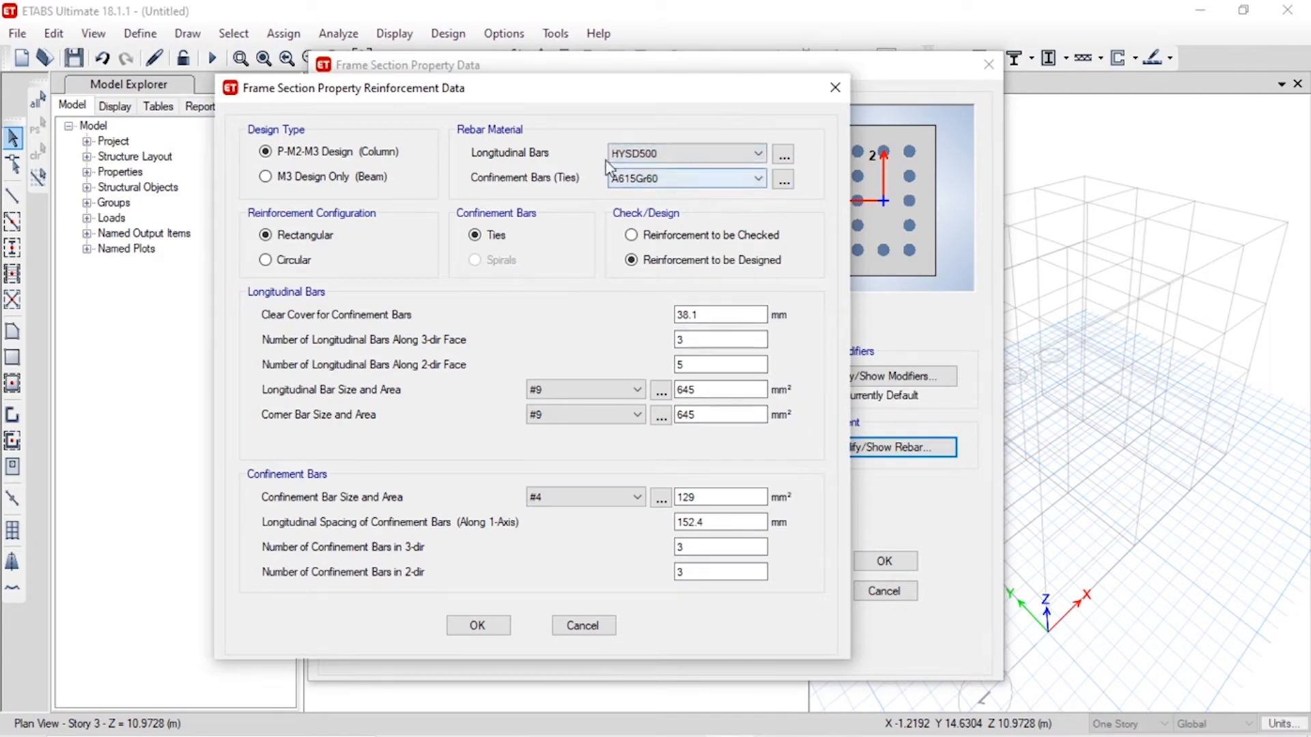
left_click(652, 178)
left_click(667, 209)
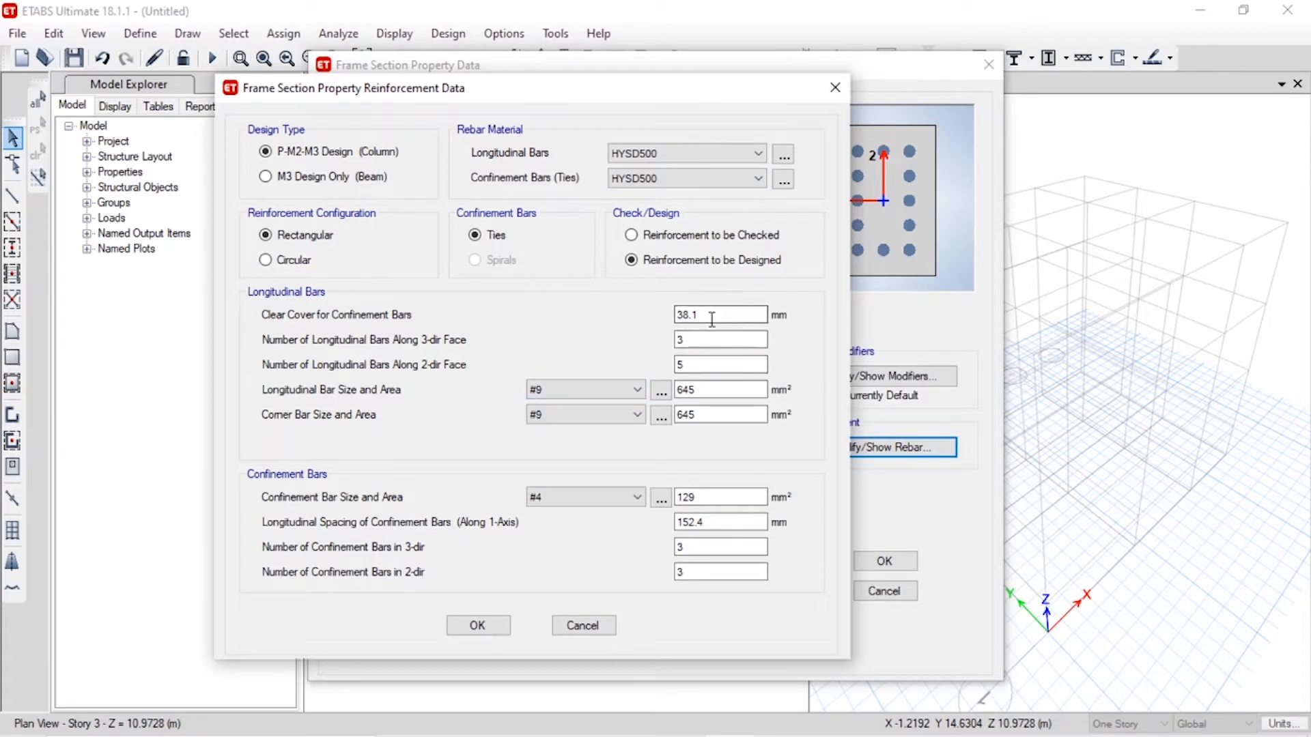
- Set the column's clear cover to 25 mm and its longitudinal bars along the 2-dir face to 4, and save the section
double_click(679, 316)
type("25")
left_click_drag(526, 97, 427, 82)
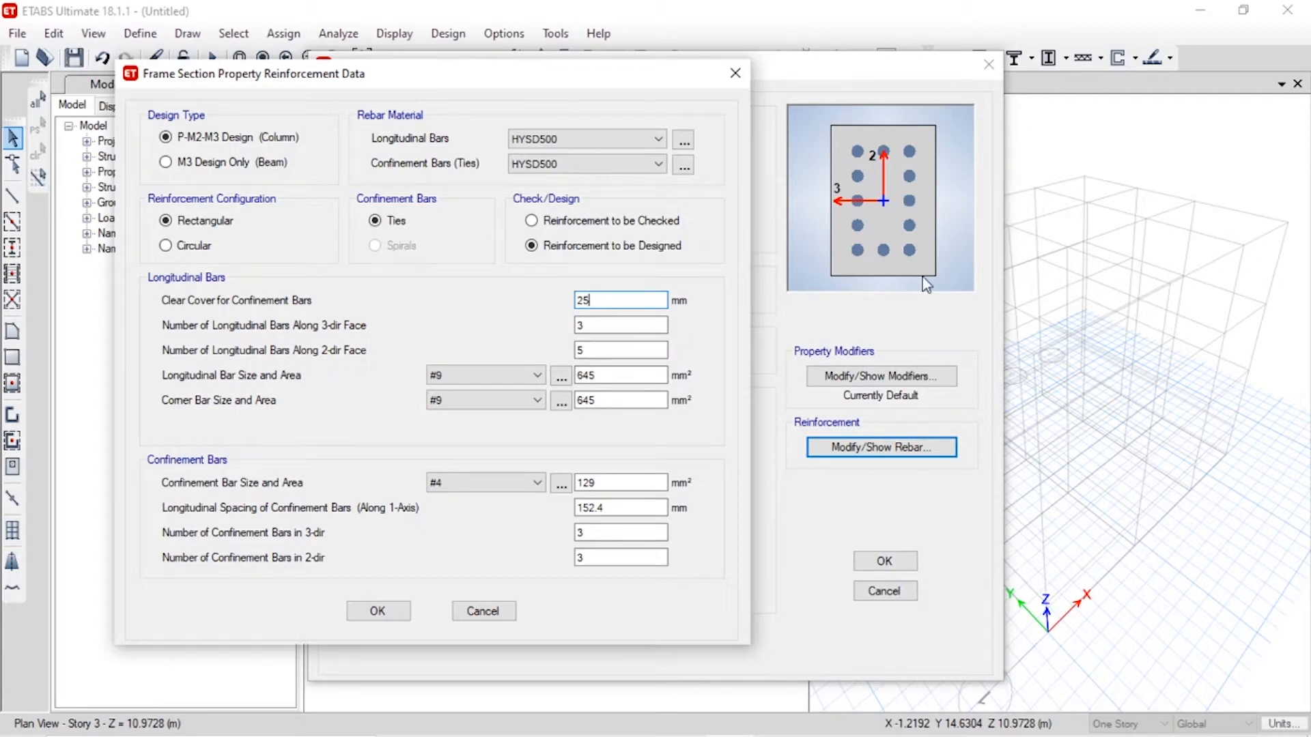
double_click(595, 350)
type("4")
left_click(378, 611)
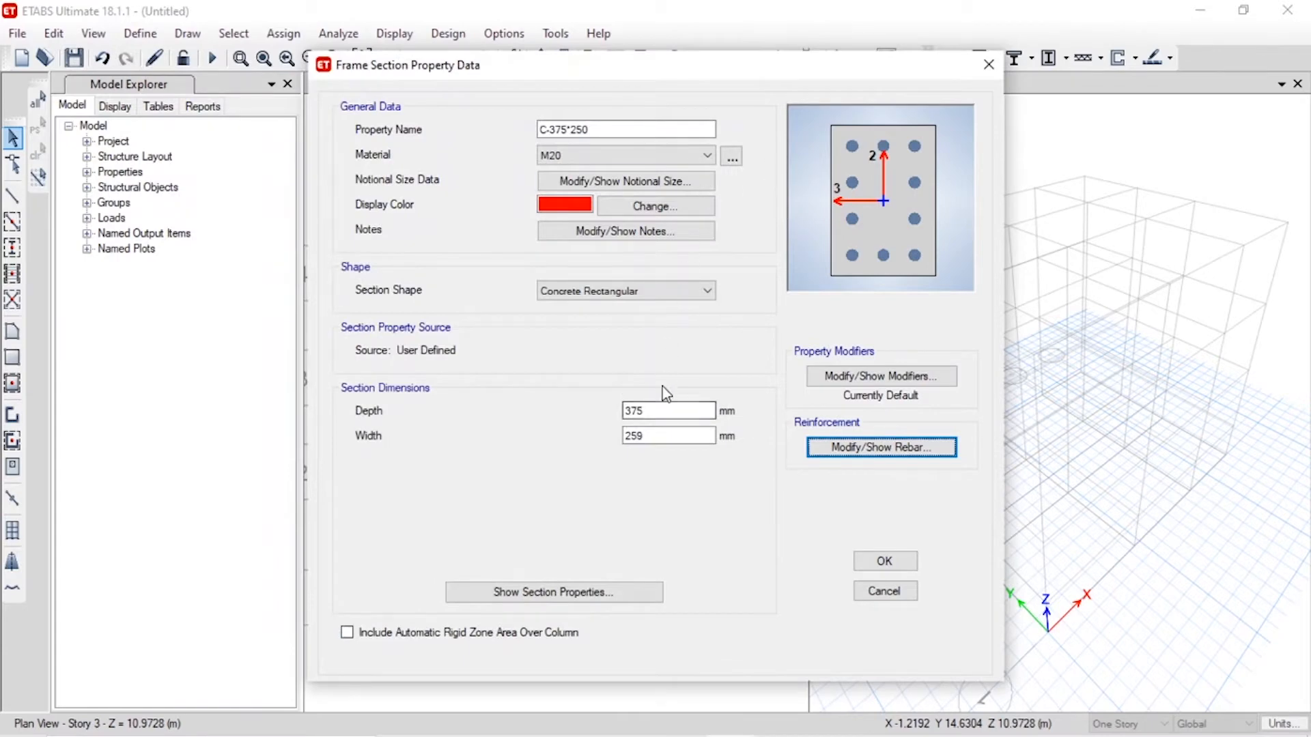
left_click(886, 563)
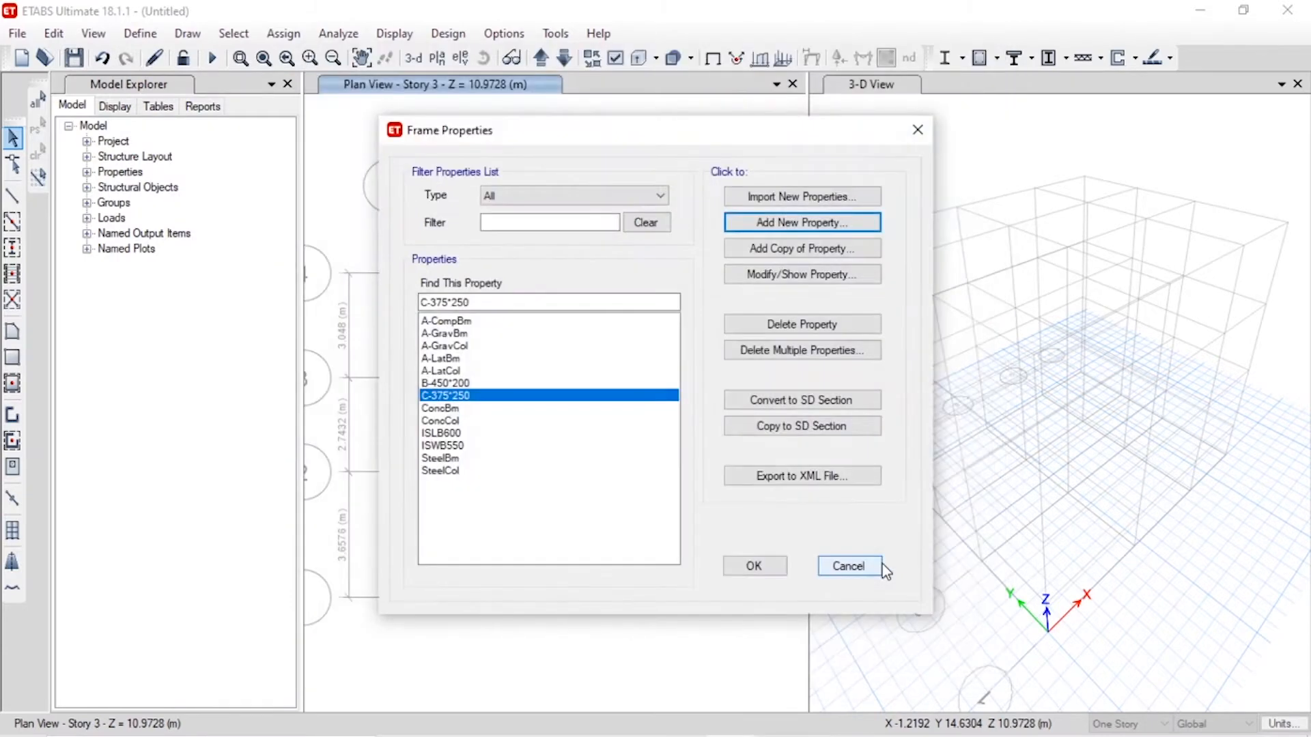
- Accept the frame sections and set the material of the existing slab section named Slab to M20
left_click(747, 565)
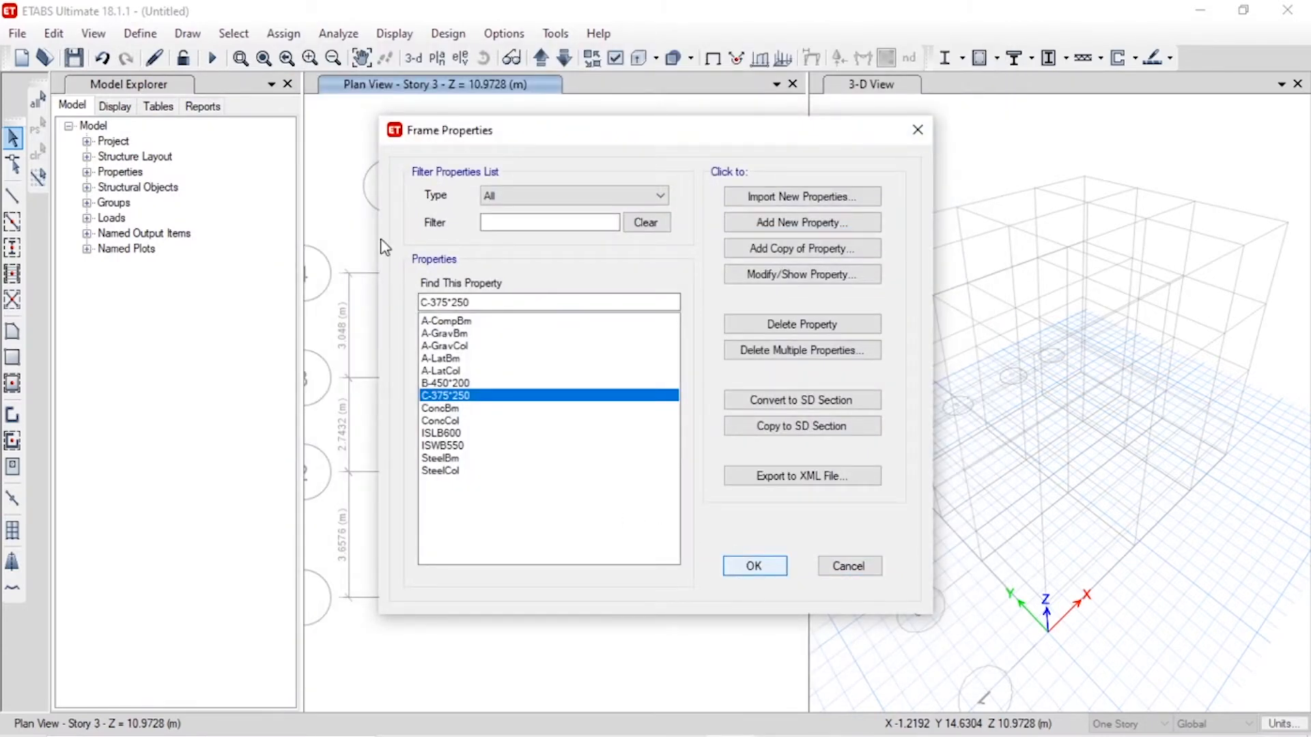
left_click(144, 35)
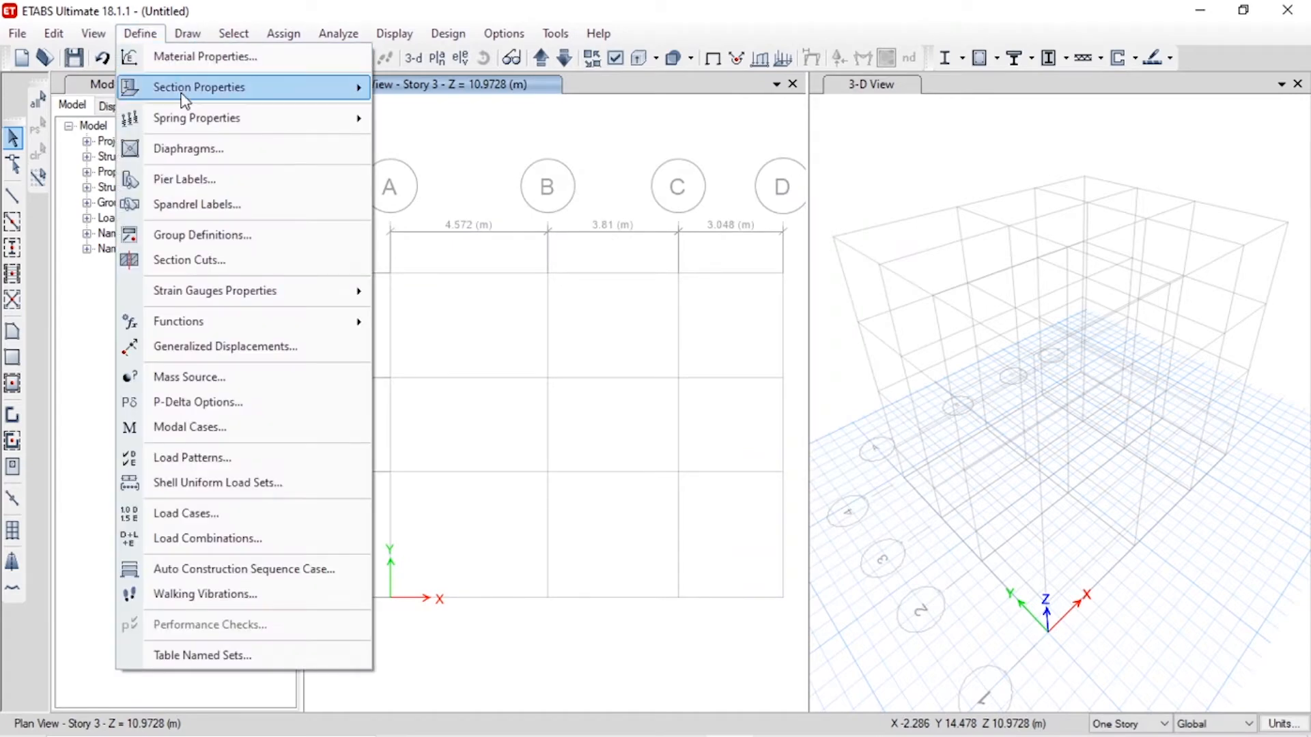
mouse_move(184, 92)
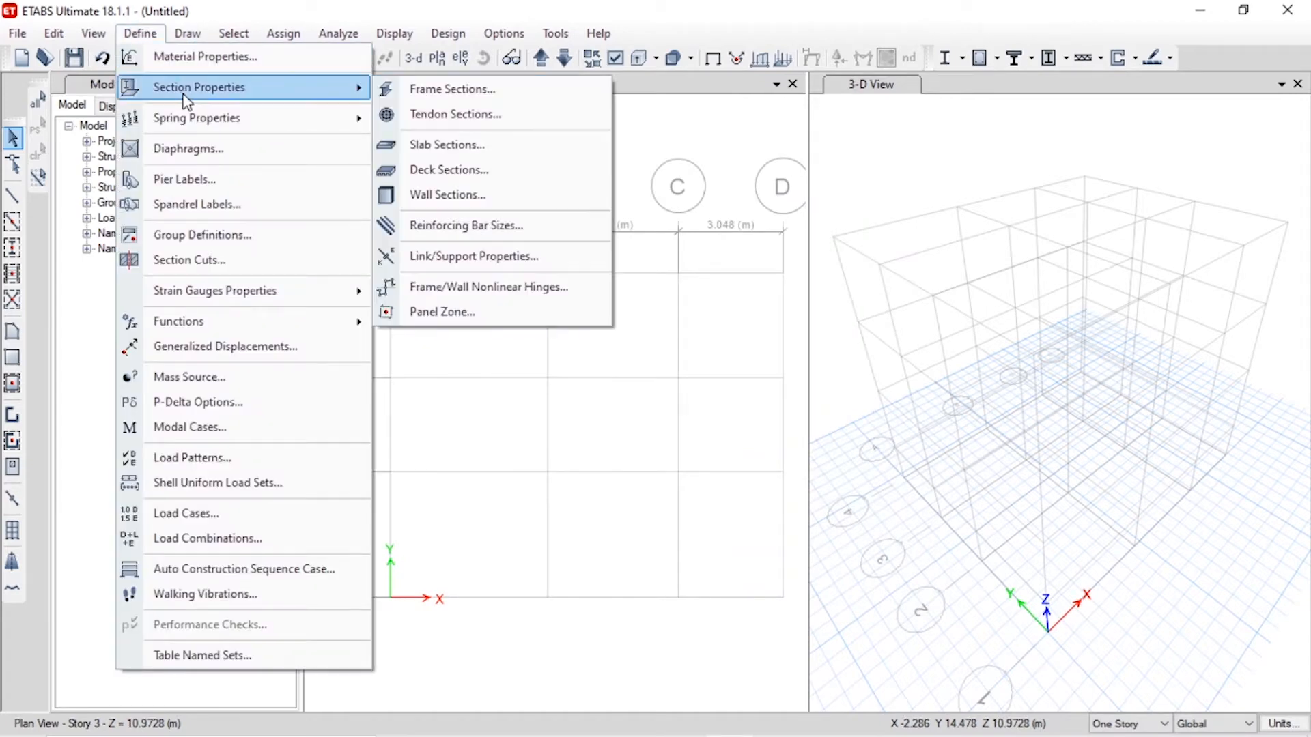
left_click(490, 146)
double_click(510, 319)
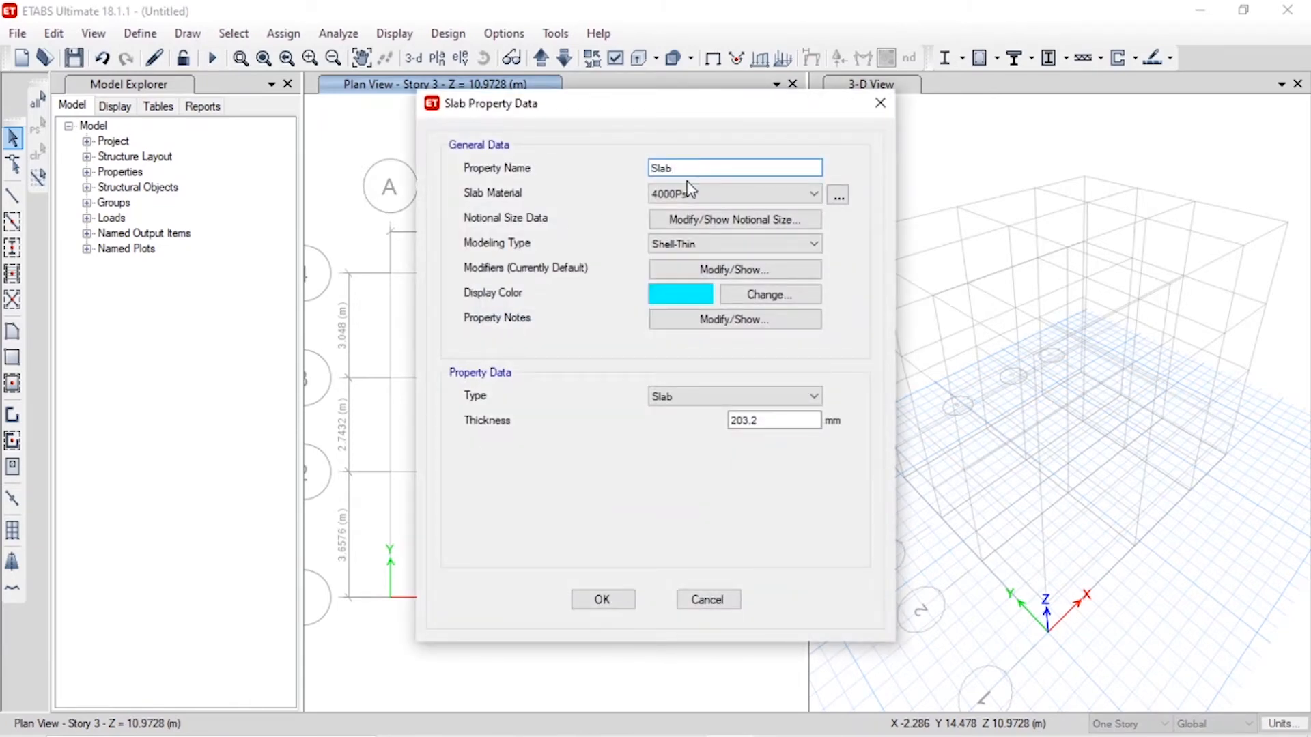
left_click(683, 198)
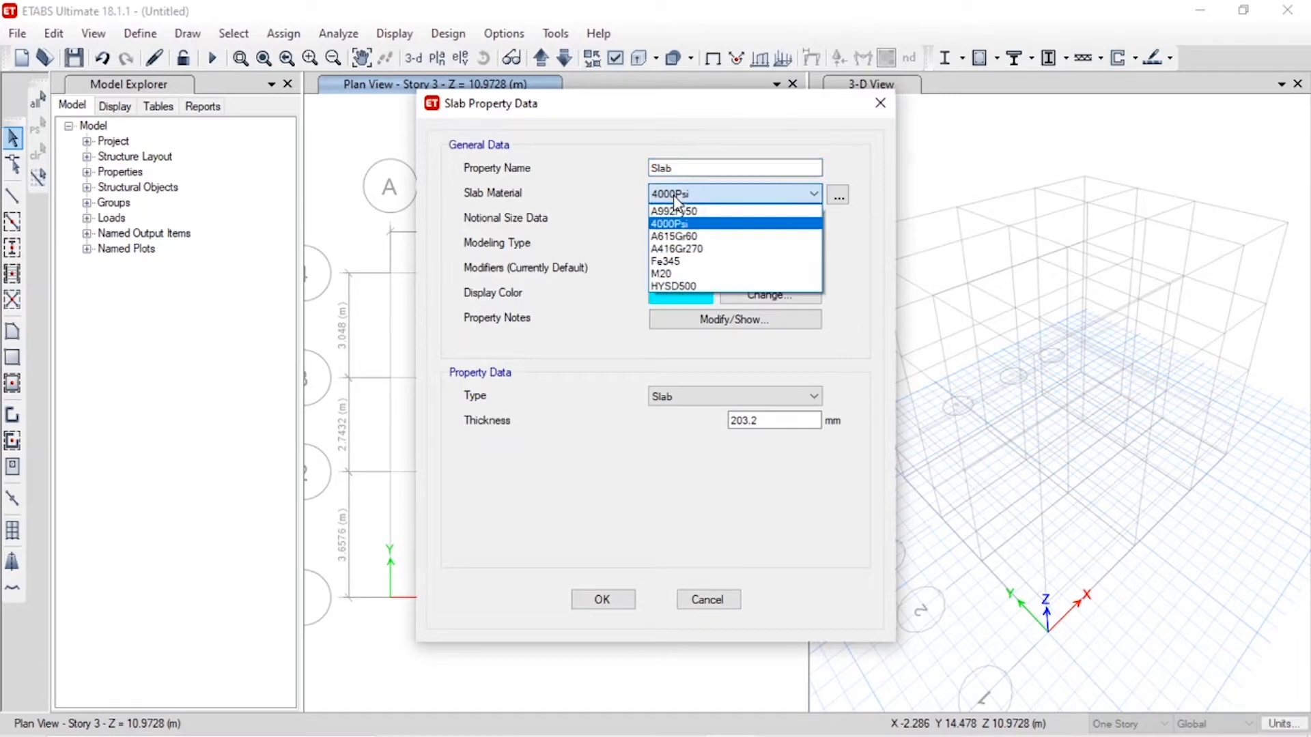
left_click(697, 274)
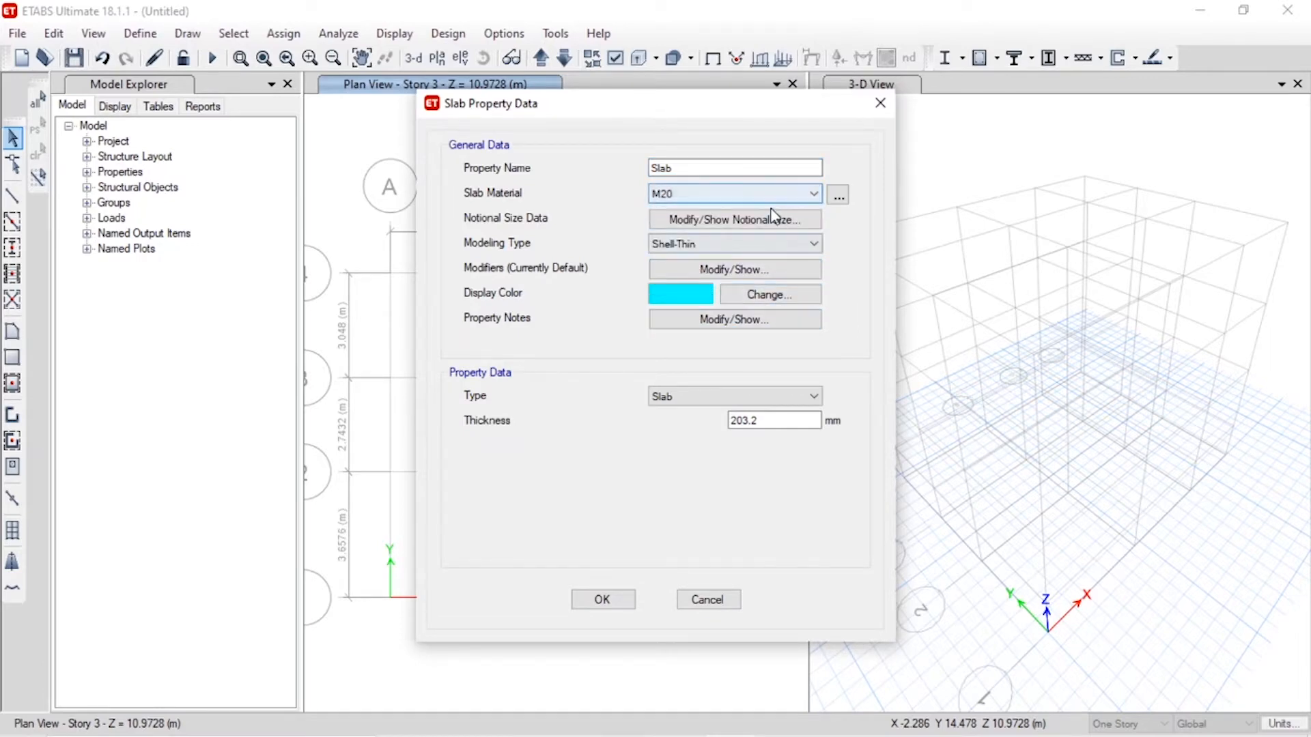
- Keep Slab as the slab section's type, set its thickness to 150 mm and save the slab properties
left_click(731, 398)
left_click(720, 402)
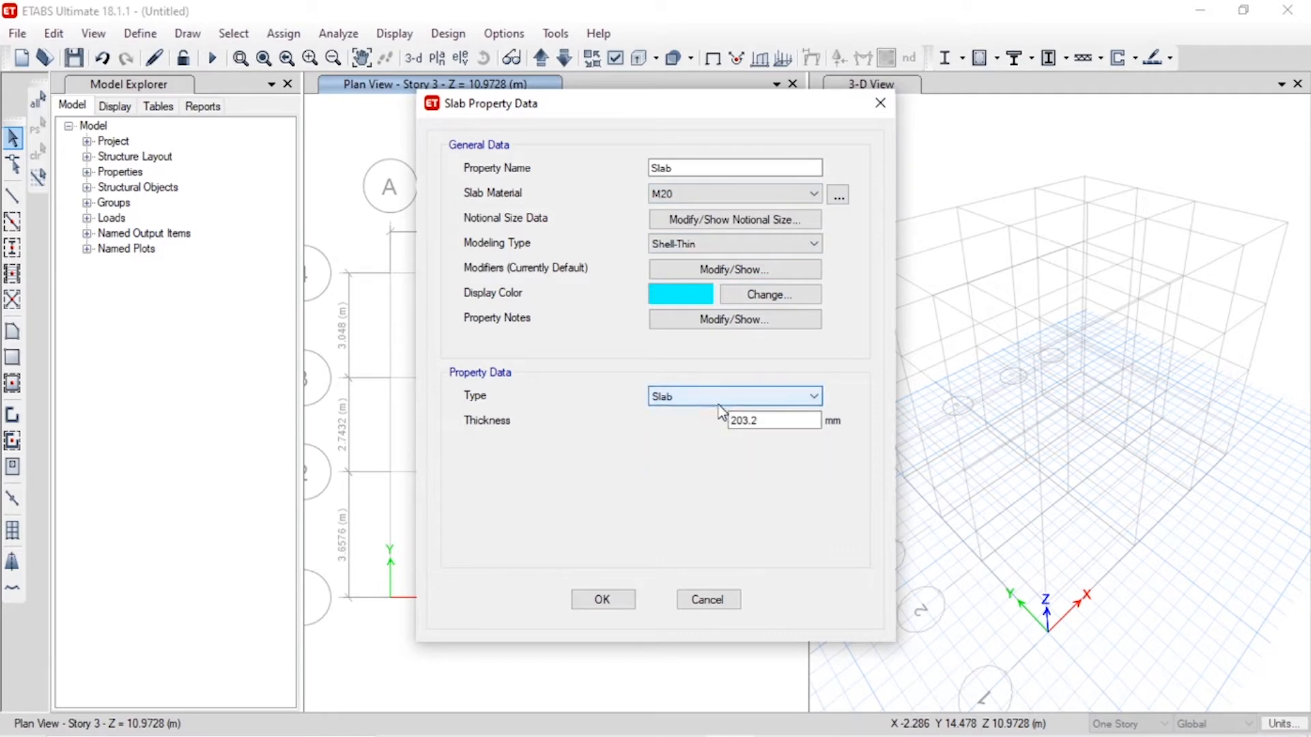
key("Tab")
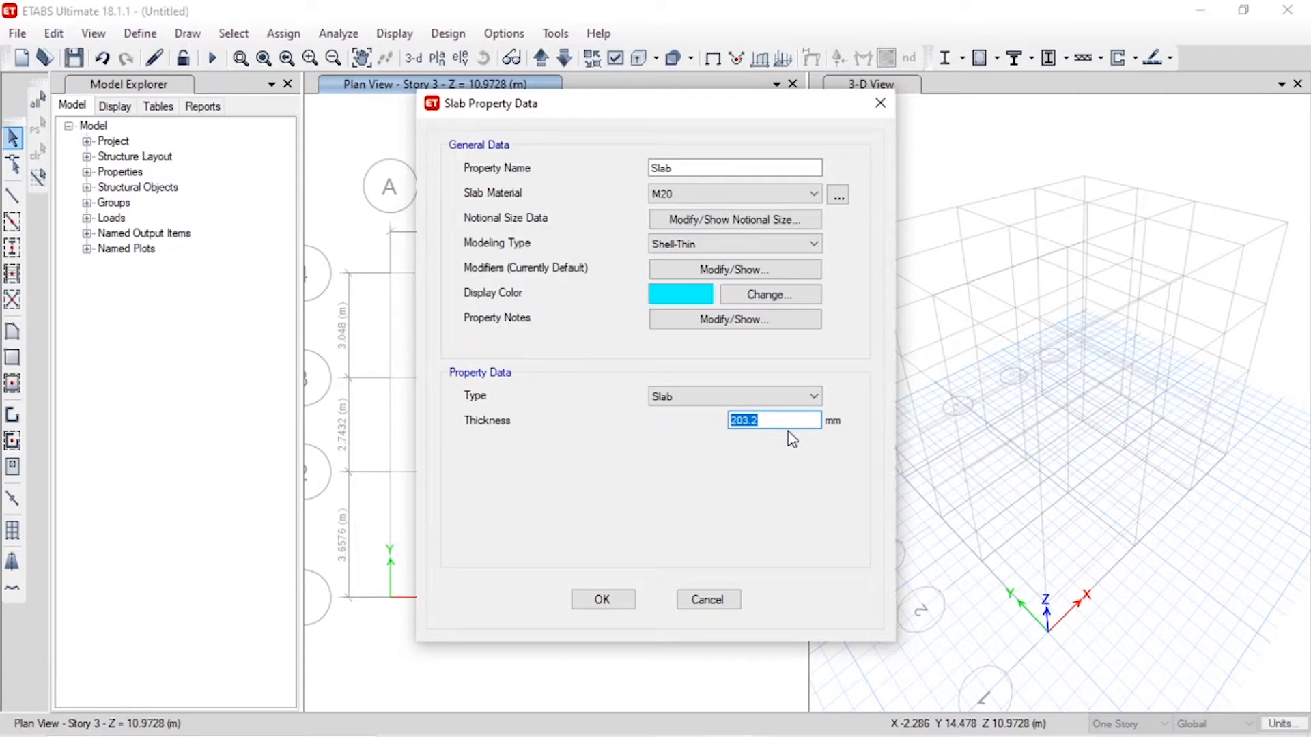
type("150")
left_click(603, 600)
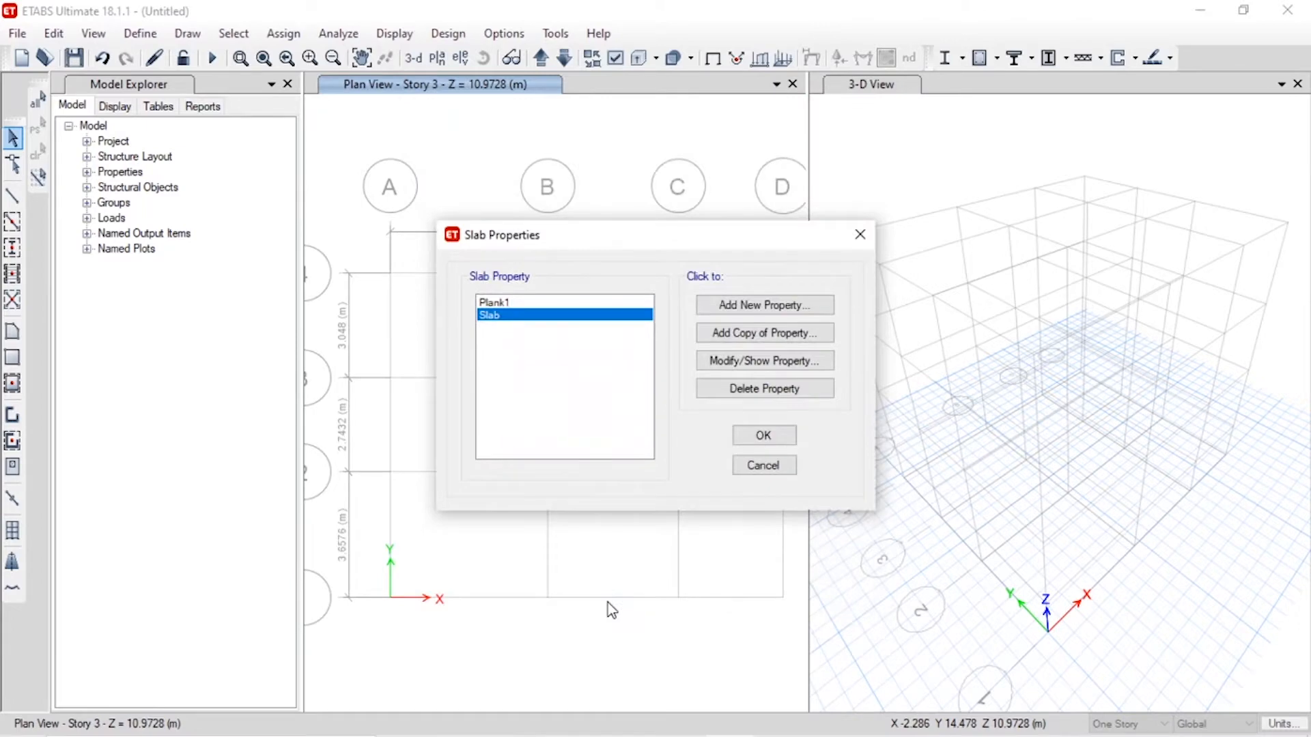
left_click(762, 436)
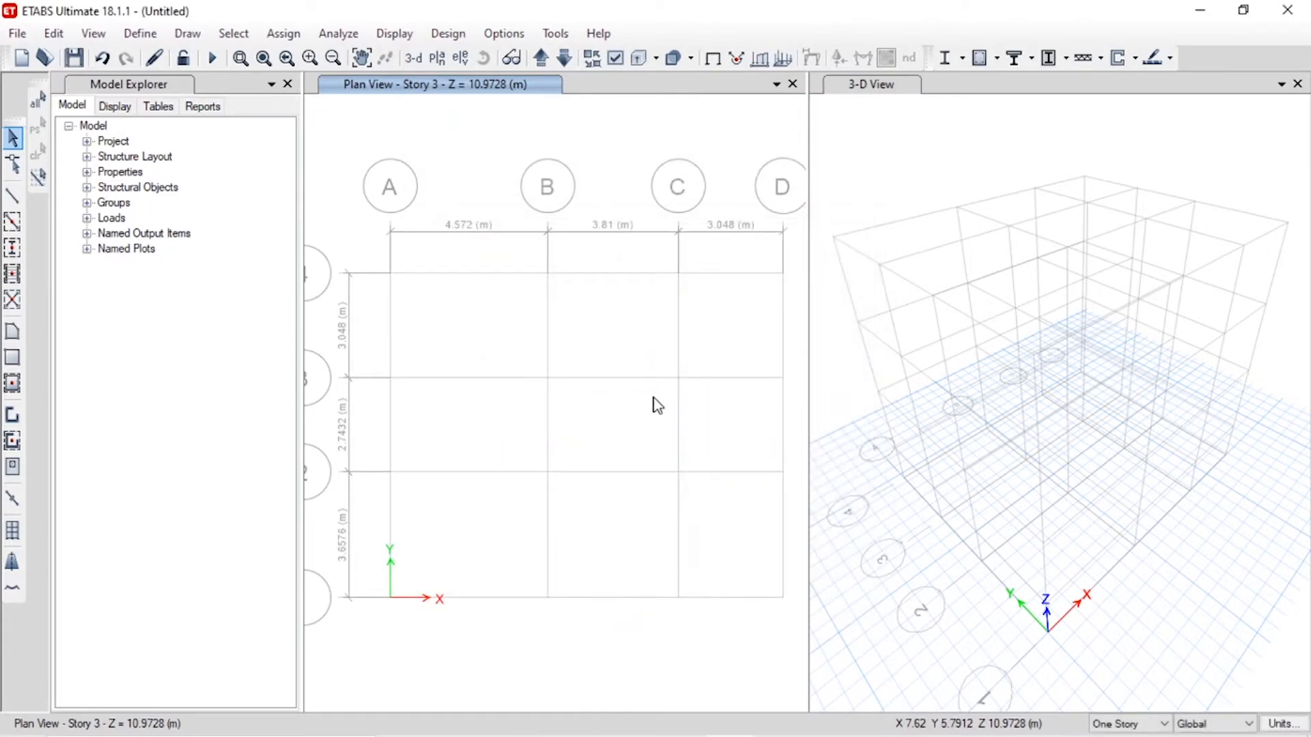
left_click(139, 33)
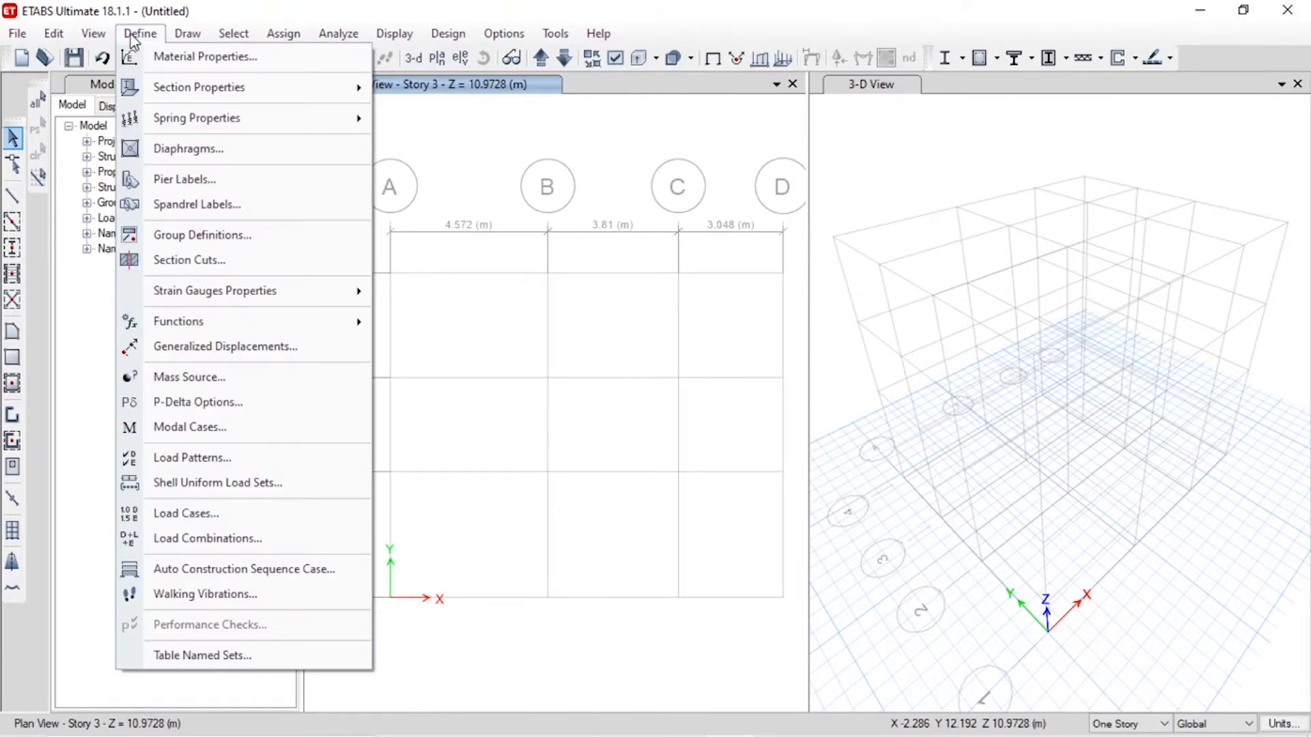
left_click(101, 316)
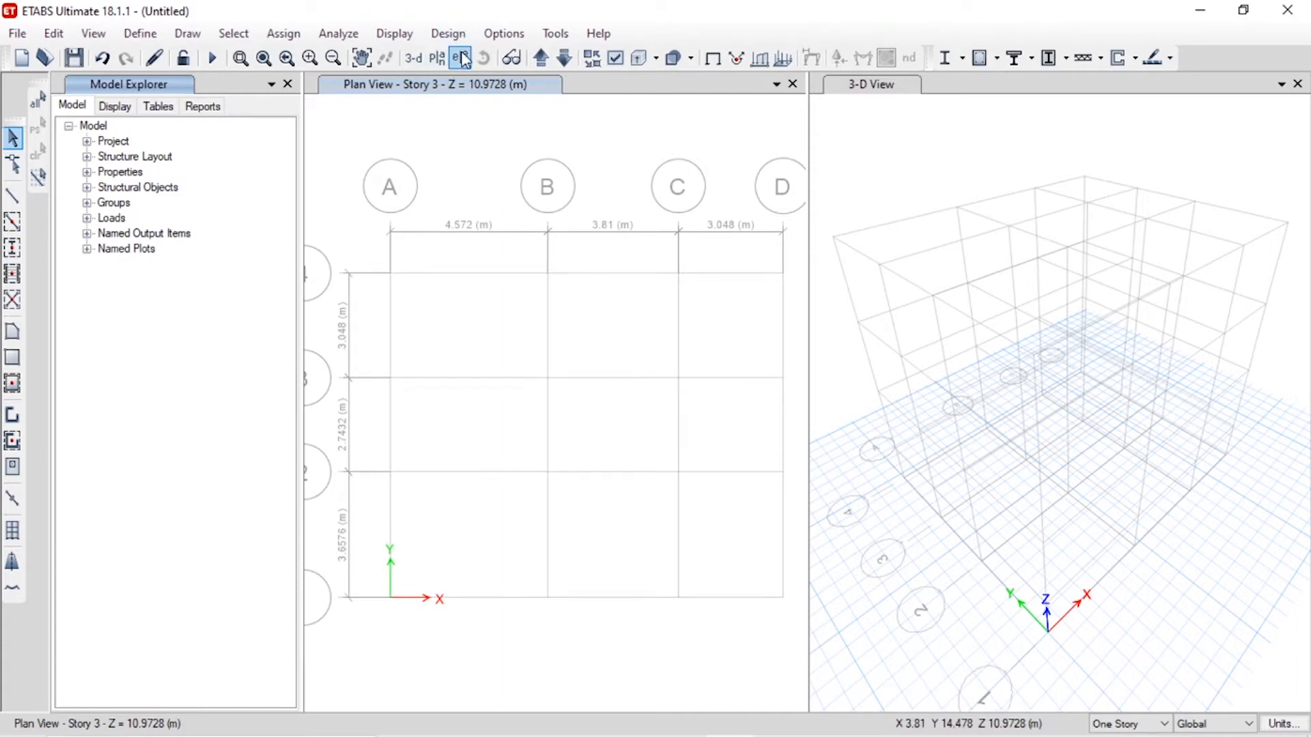
- Switch the plan view to Story 1
left_click(438, 59)
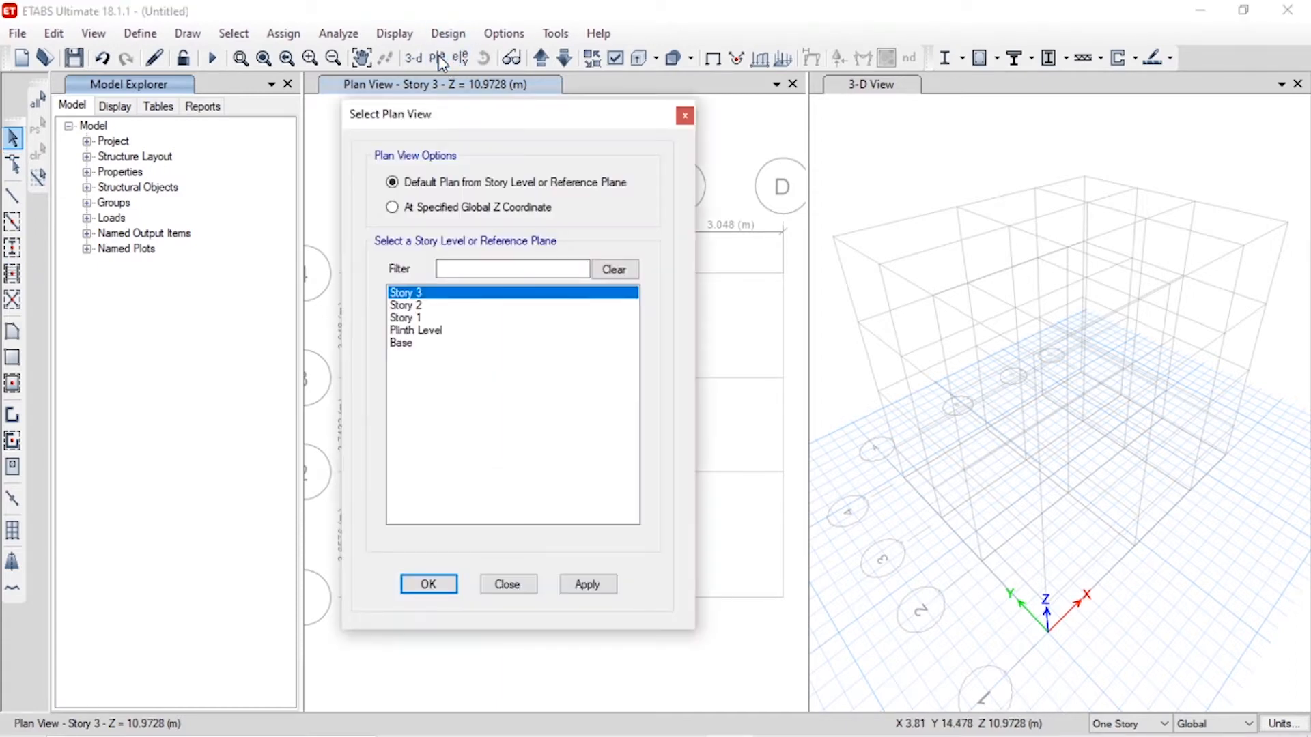
left_click(425, 332)
left_click(419, 321)
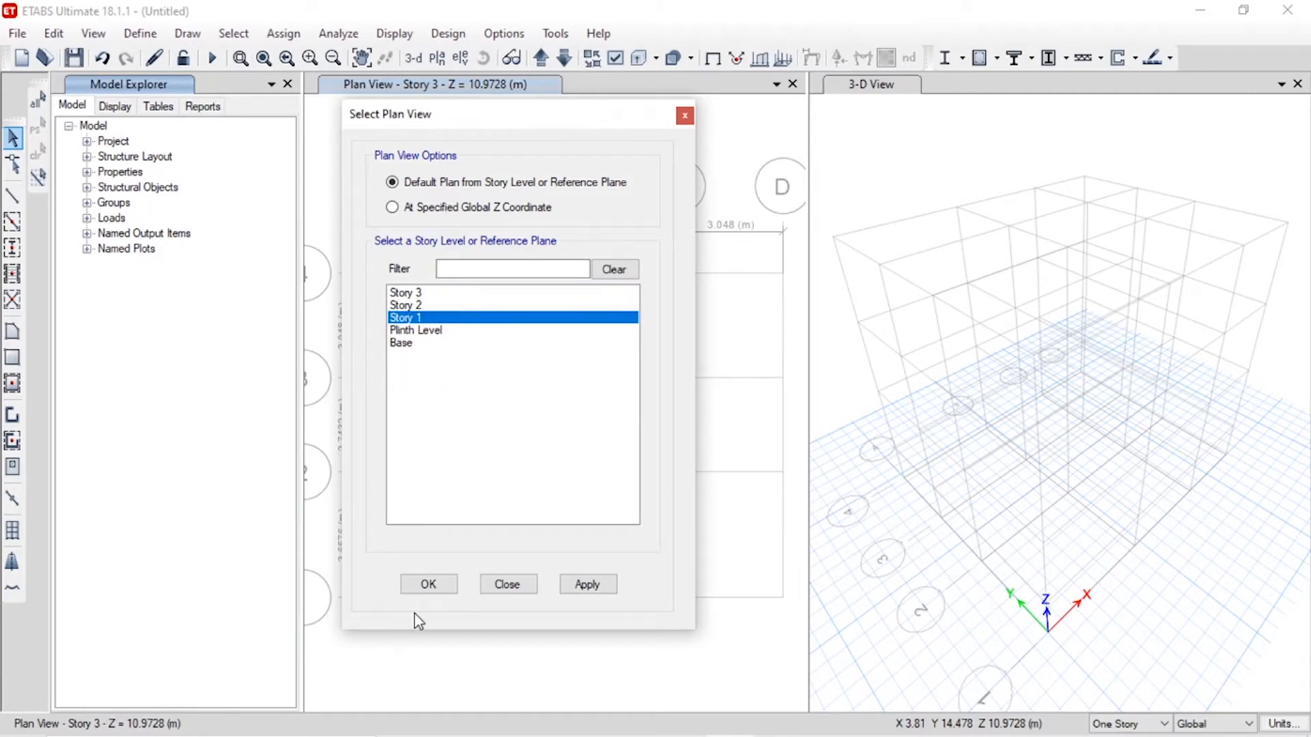
left_click(428, 586)
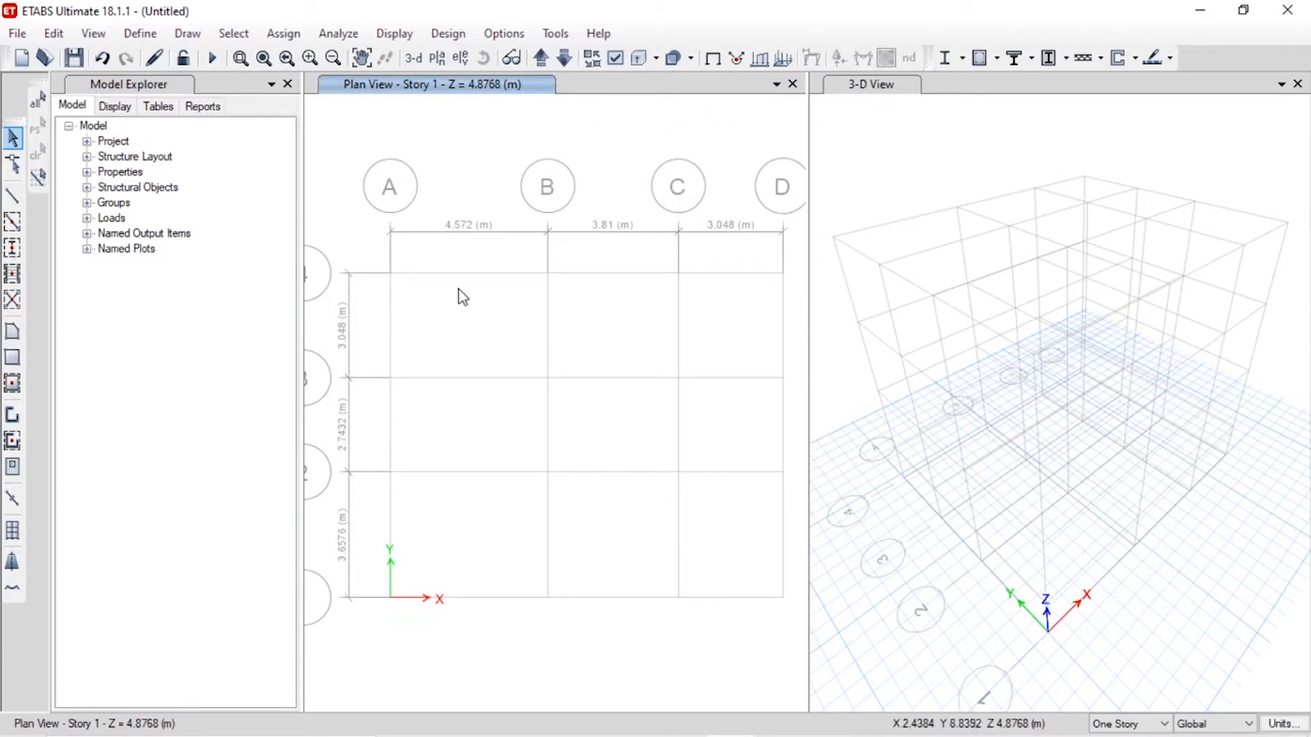
- Start Quick Draw Columns with the C-375*250 section, try a single column at grid point A-4 and undo it
left_click(16, 247)
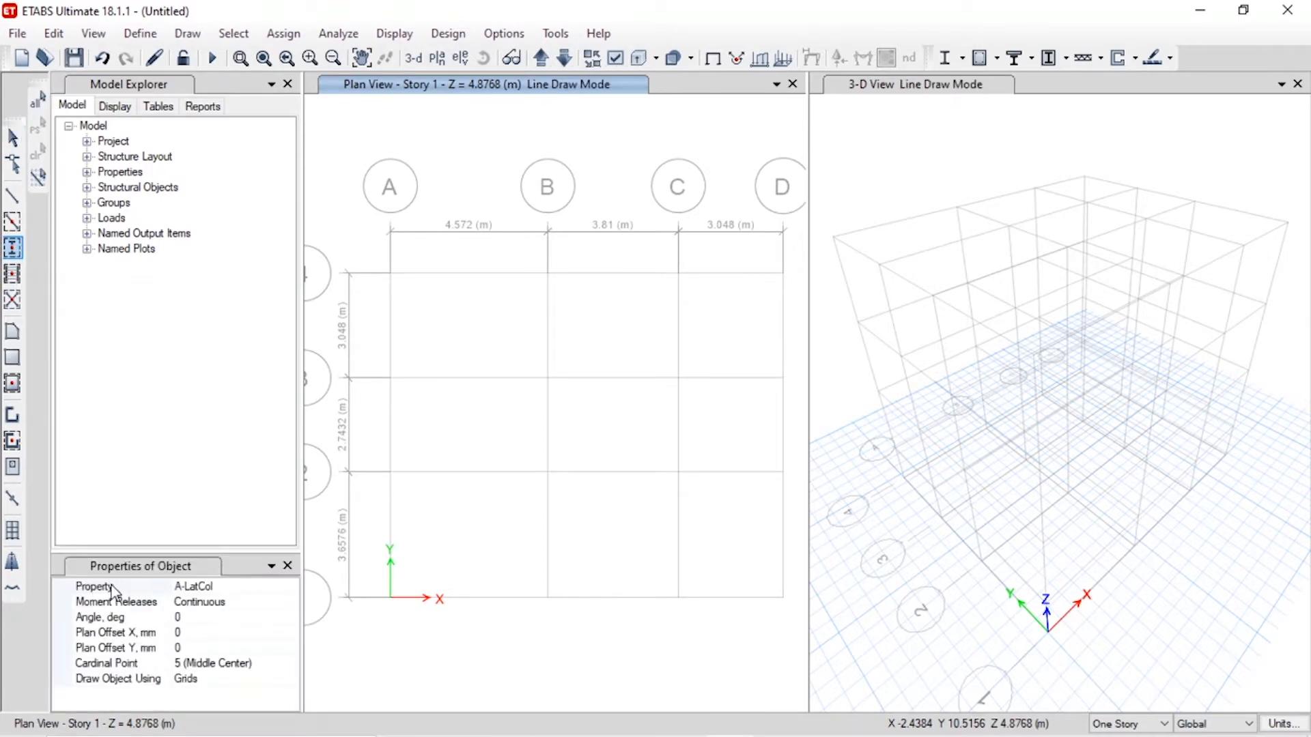
left_click(241, 589)
left_click(290, 587)
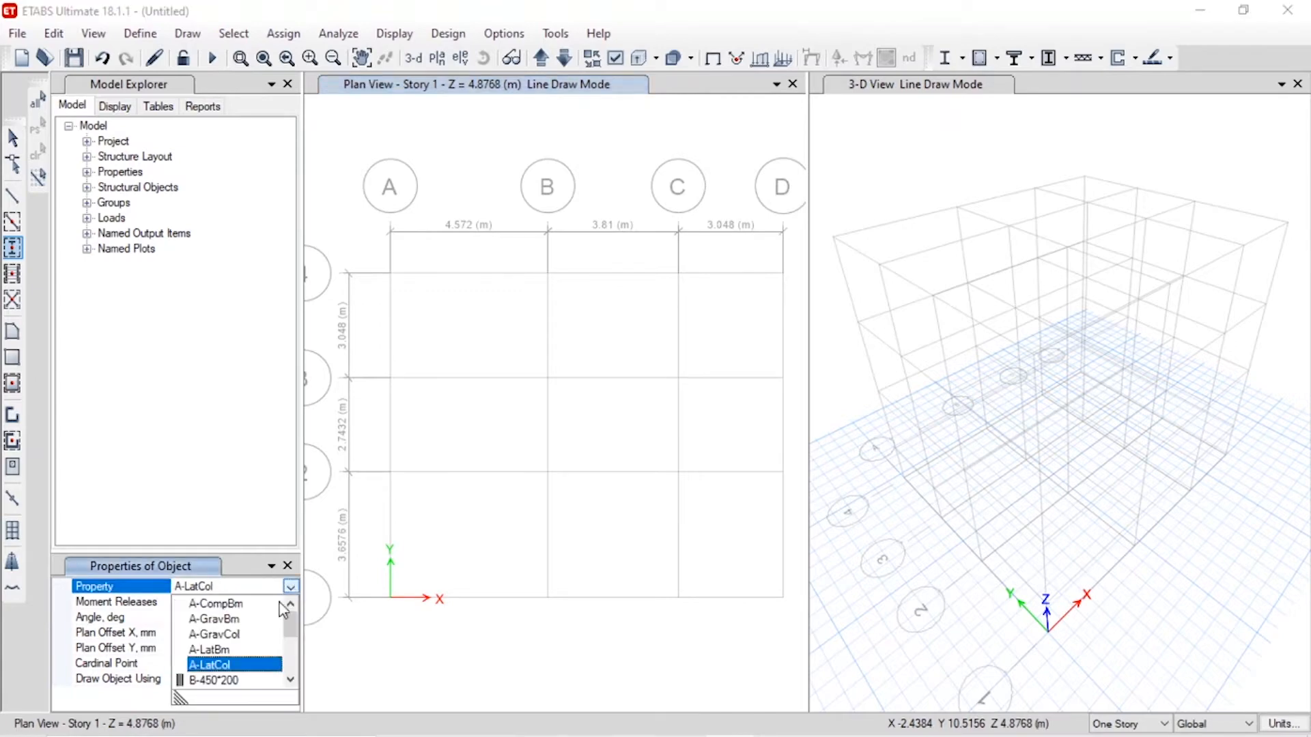
scroll(235, 649, "down", 2)
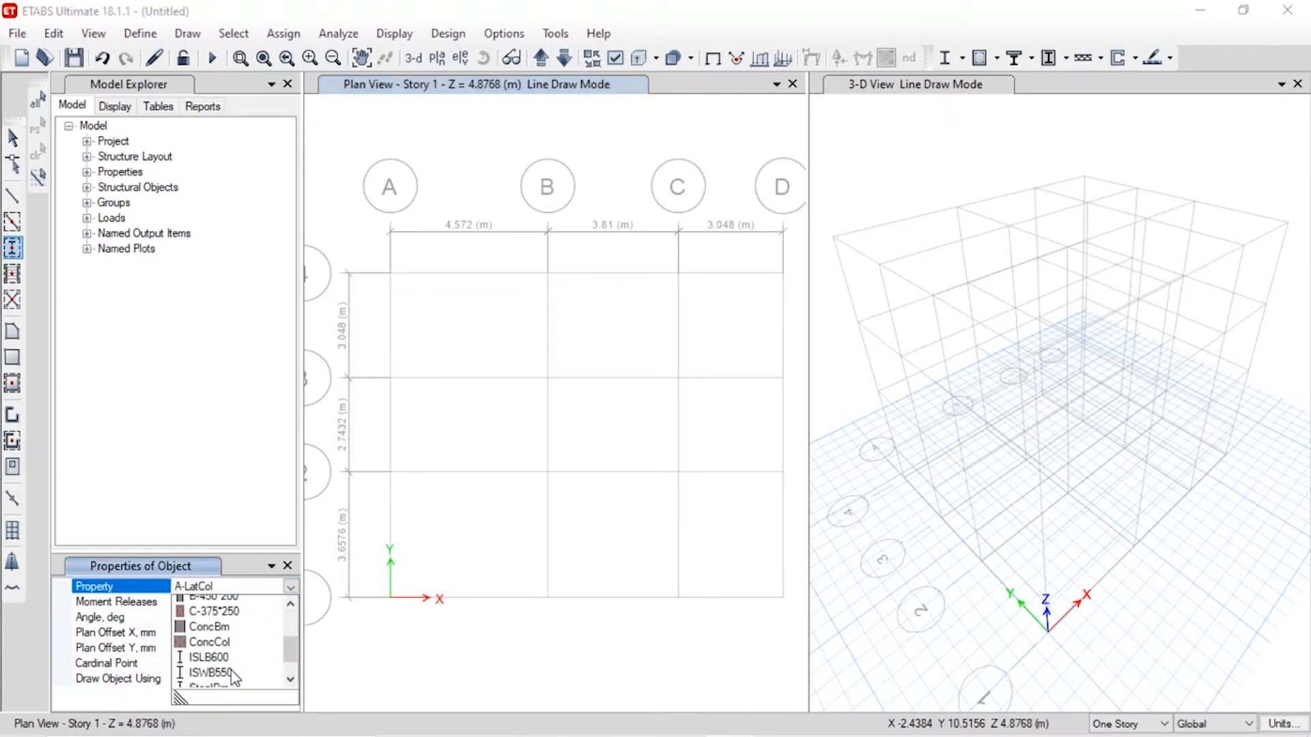
left_click(234, 606)
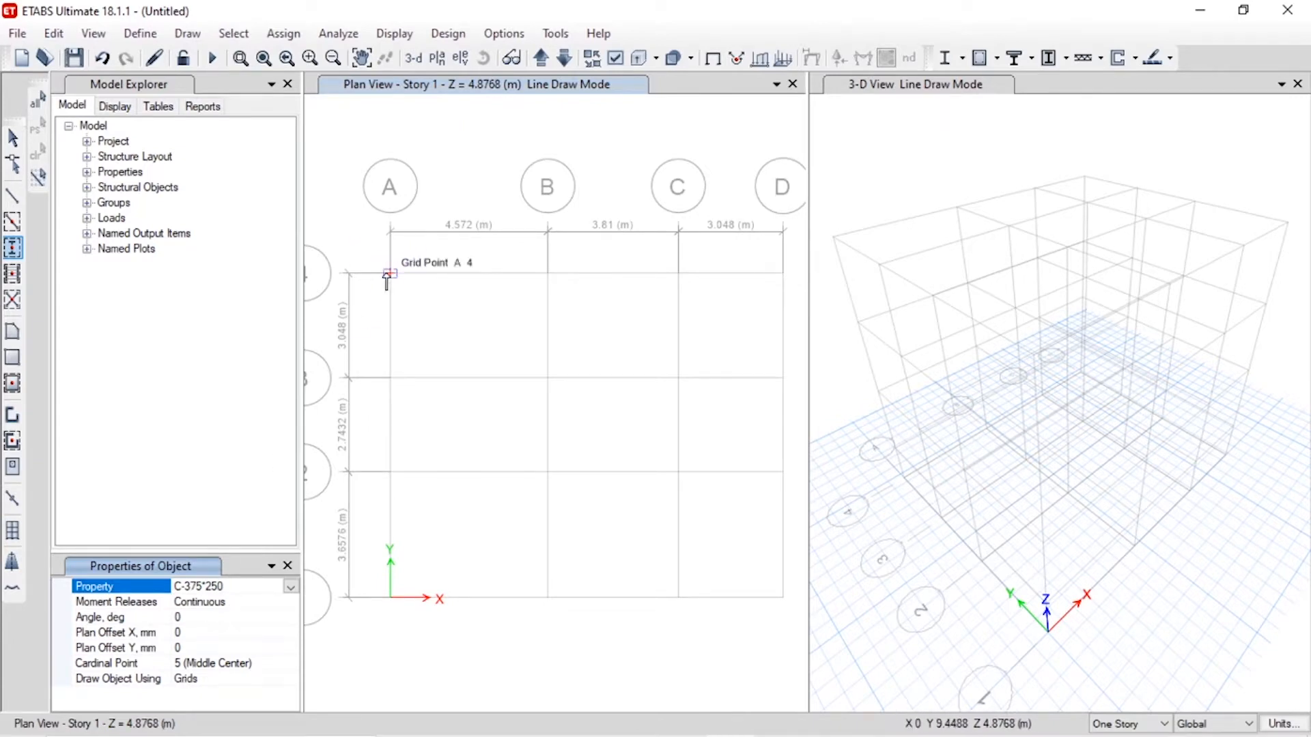
left_click(389, 273)
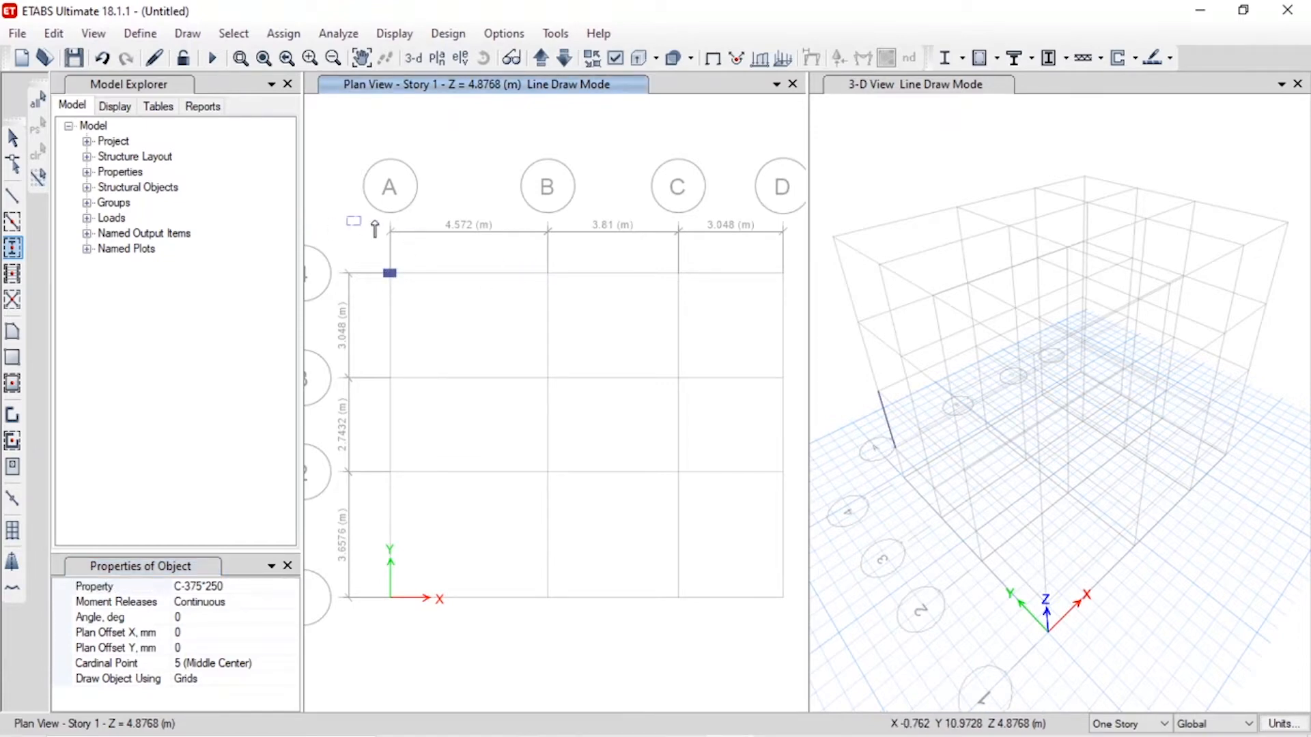
key("ctrl+z")
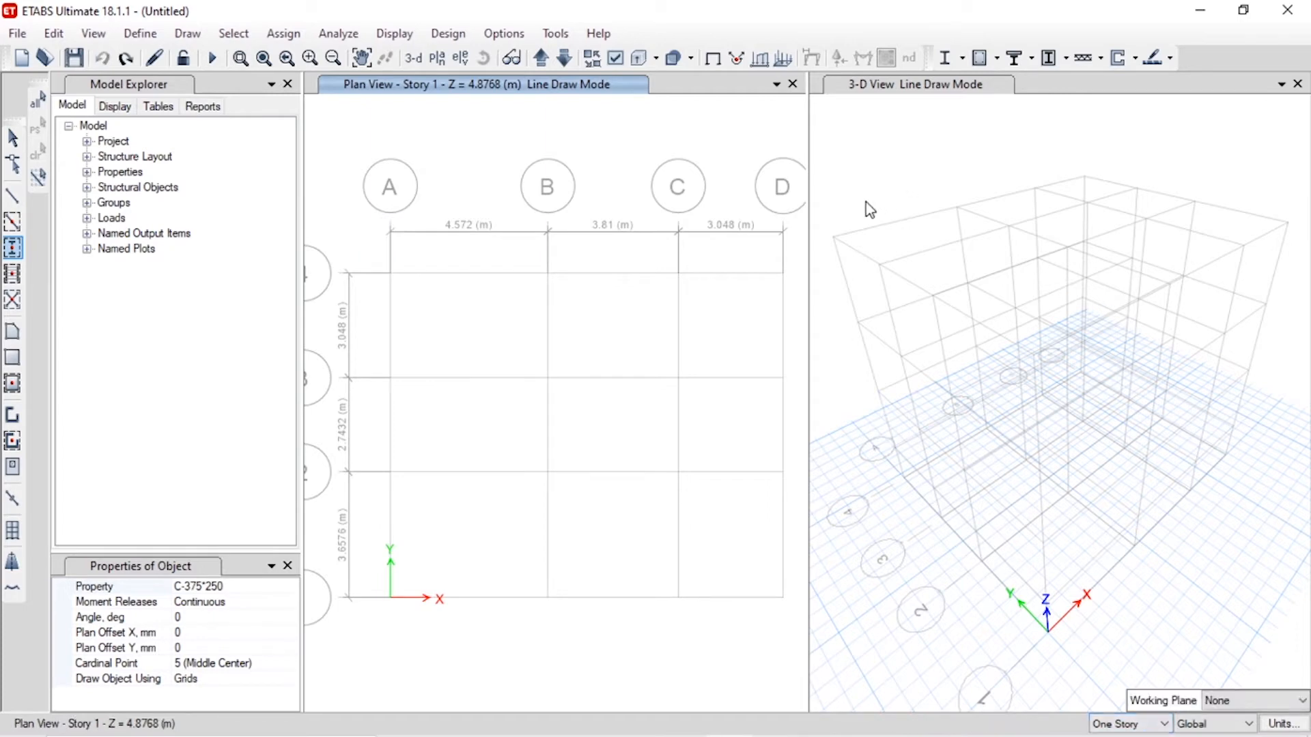
- Apply drawing to All Stories and place C-375*250 columns at every grid intersection in the plan
left_click(1114, 727)
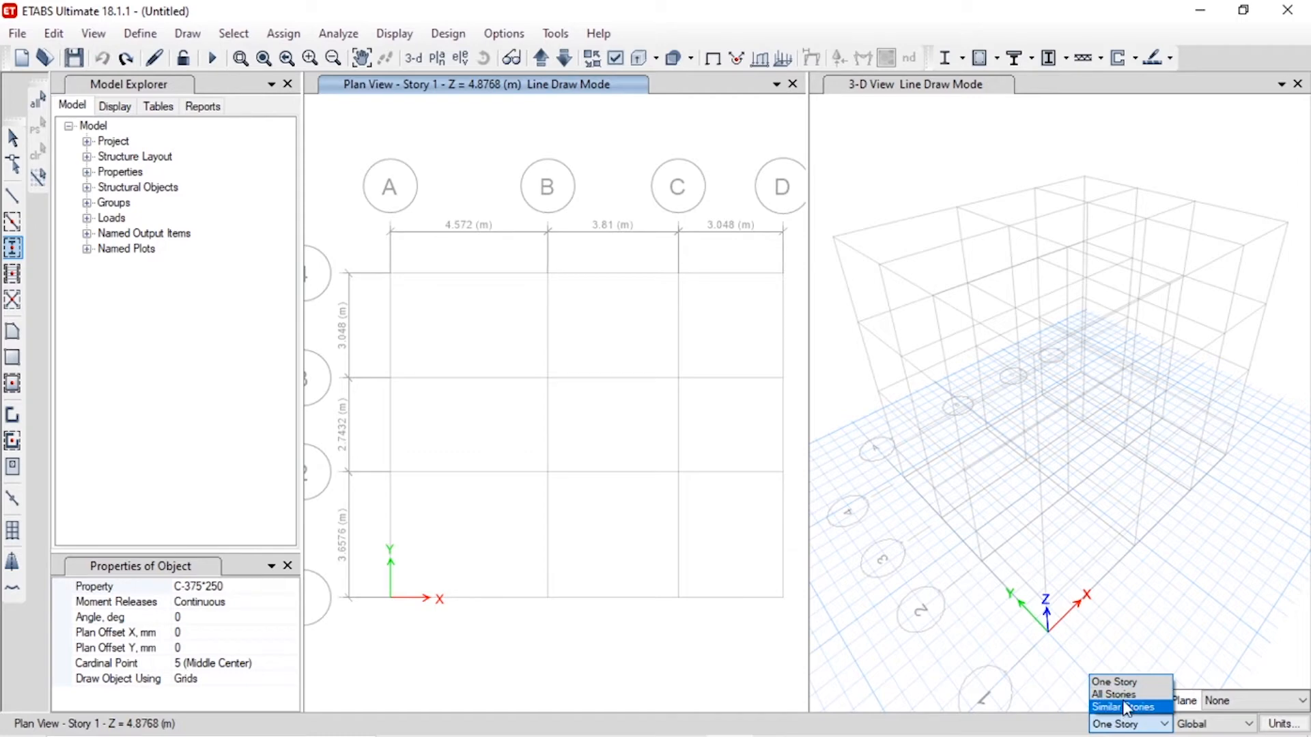
left_click(1121, 695)
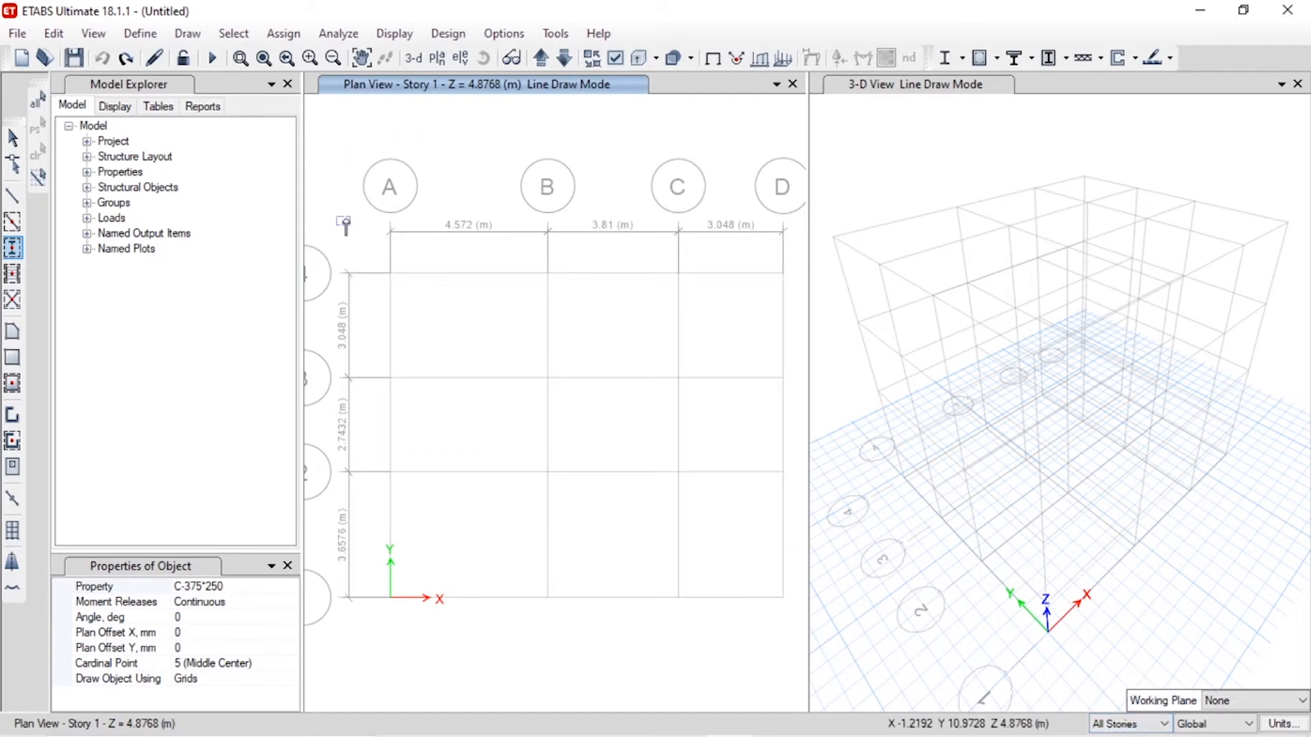
left_click_drag(348, 220, 797, 683)
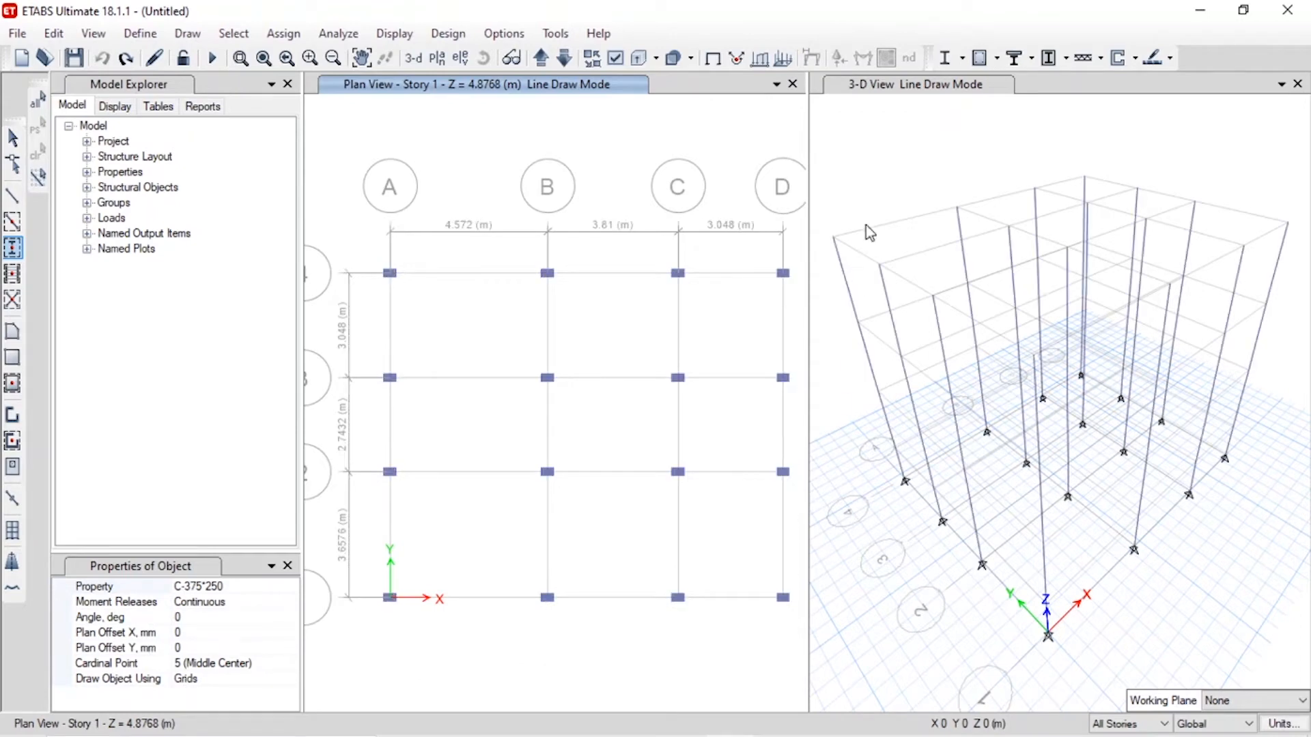
left_click(902, 120)
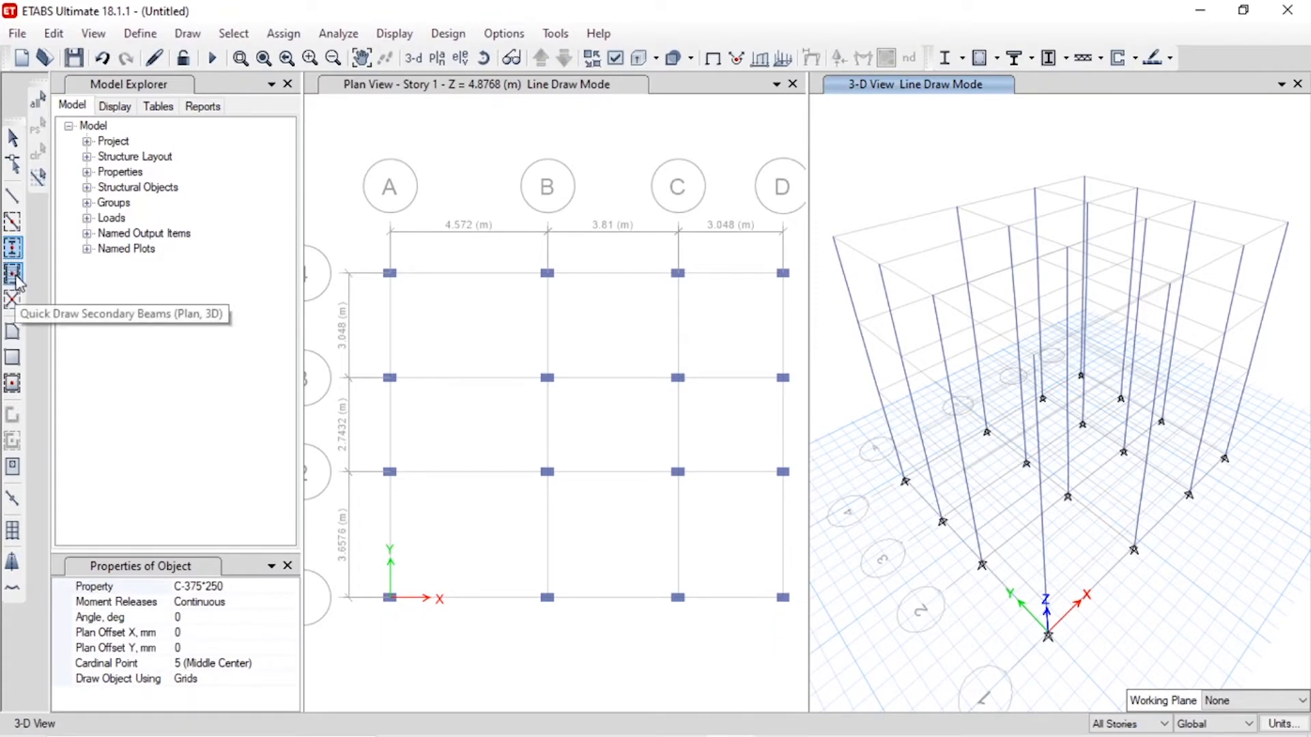
- Set up Quick Draw Beams/Columns with the B-450*200 section and apply drawing to Similar Stories
left_click(12, 222)
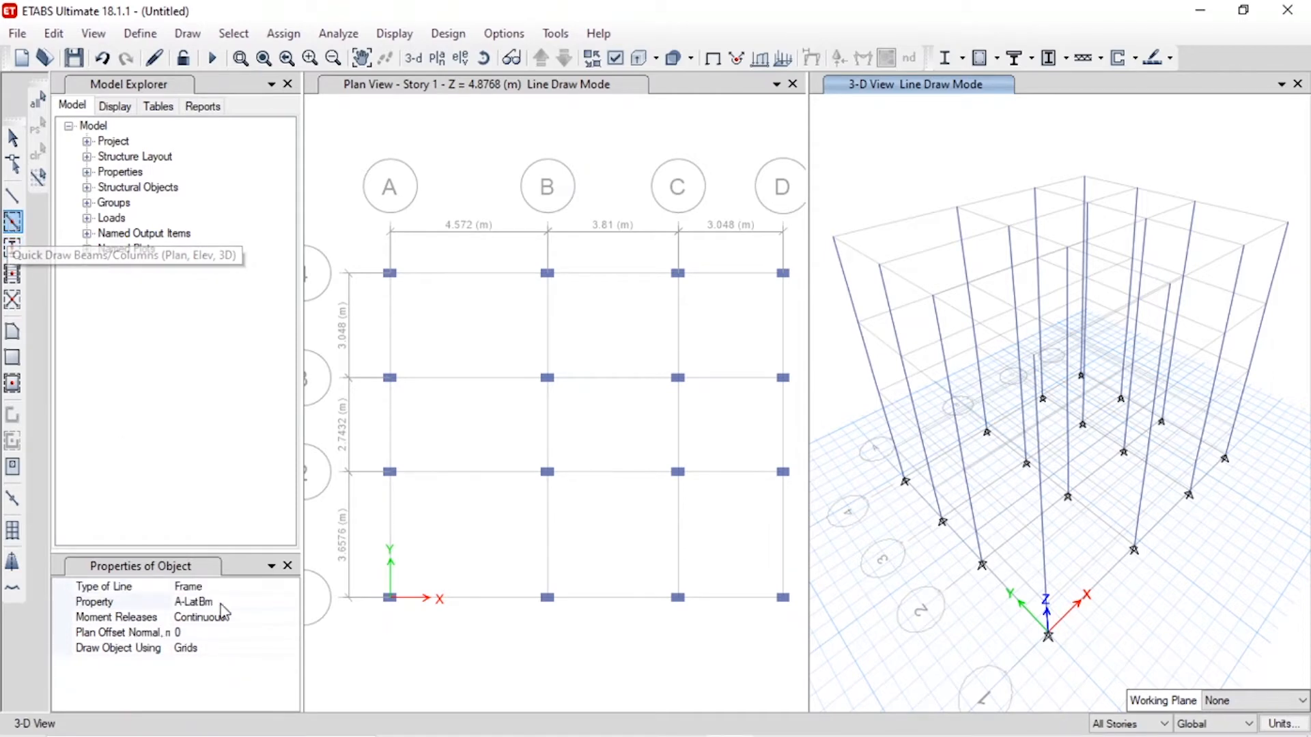
left_click(252, 586)
left_click(292, 604)
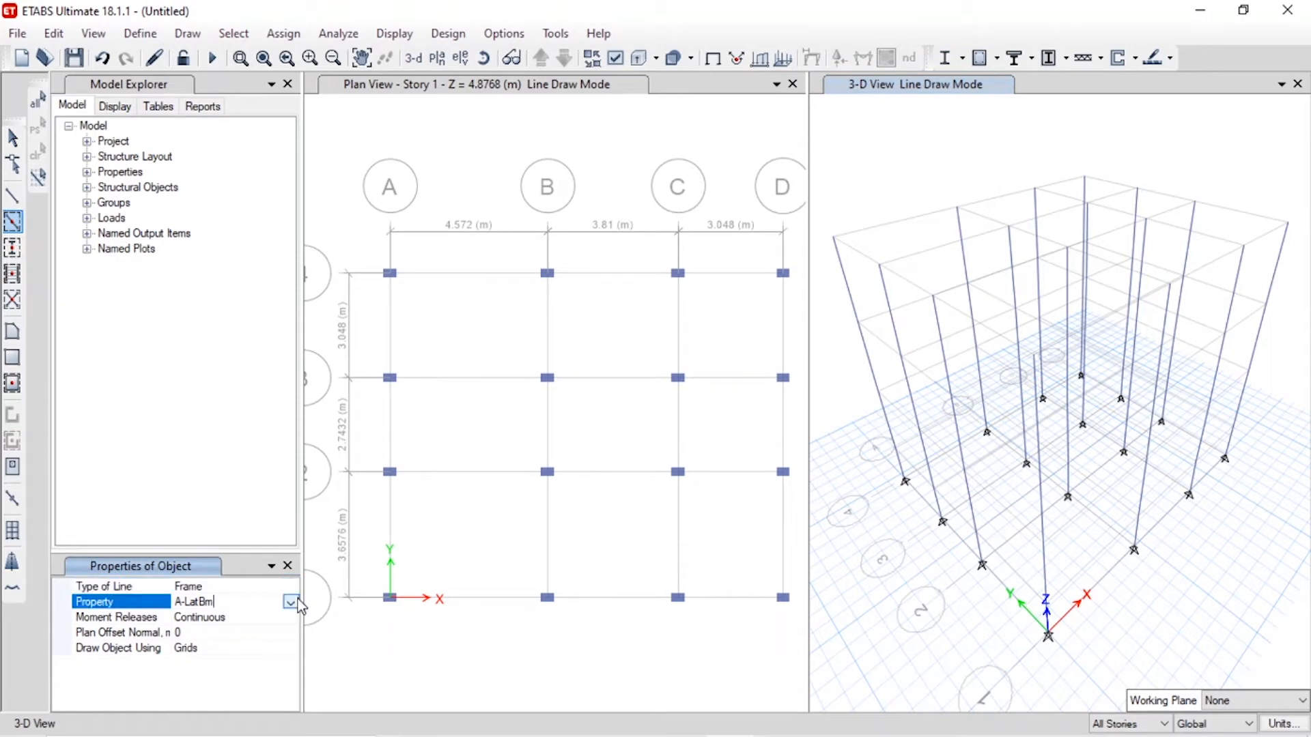
left_click(290, 601)
left_click(234, 696)
left_click(1125, 725)
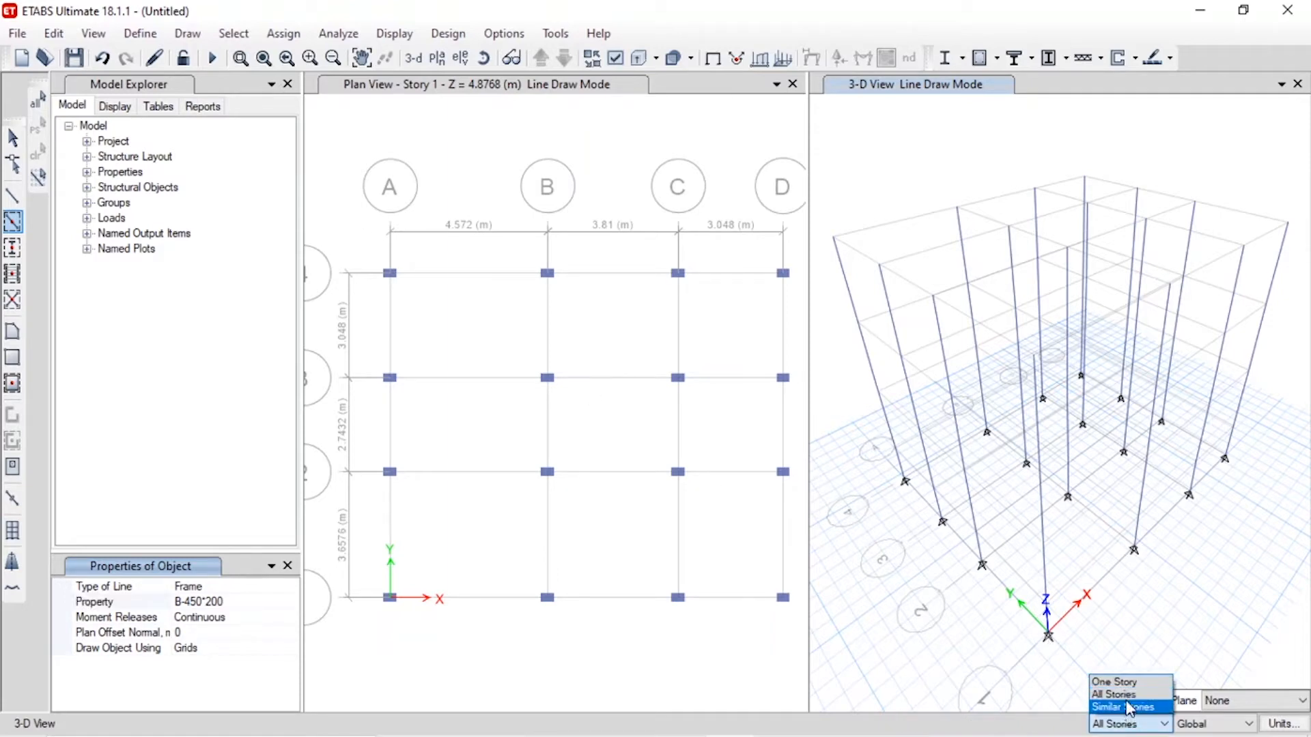
left_click(1129, 707)
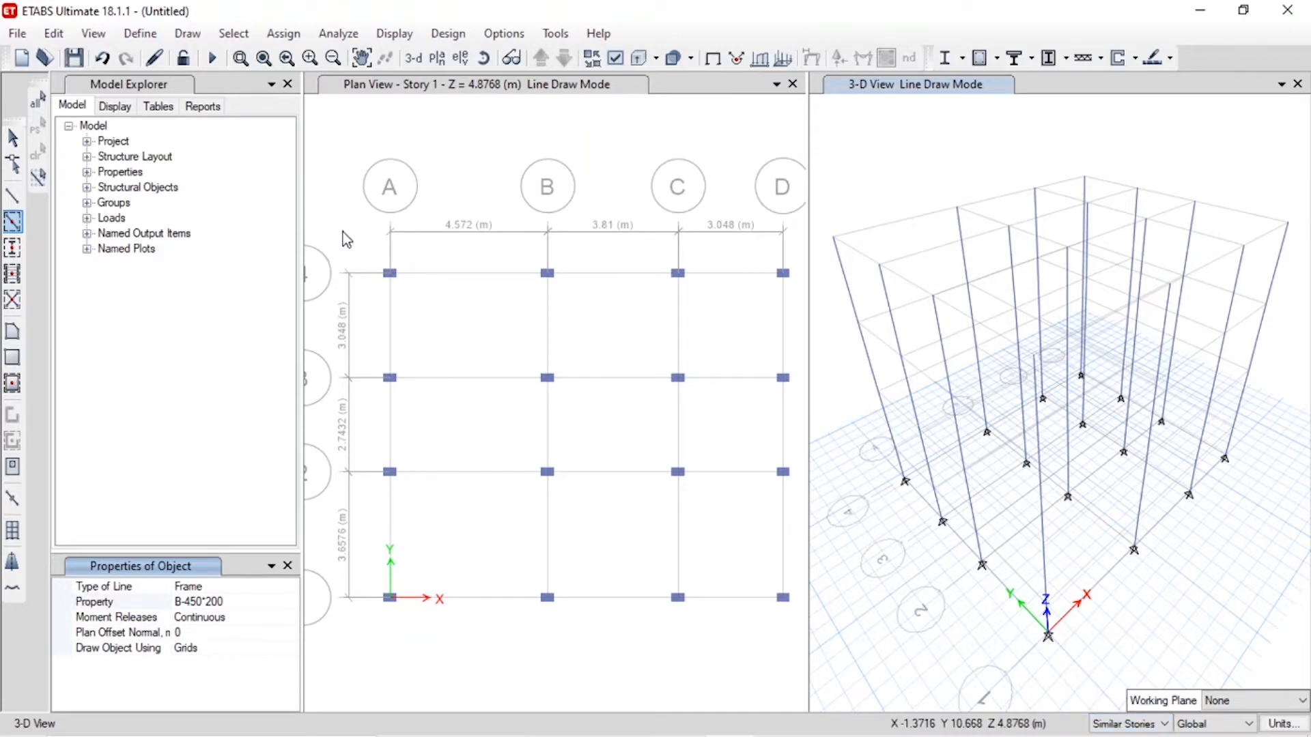
- Try drawing B-450*200 beams along all grid lines from the Story 1 plan, and undo them
mouse_move(342, 231)
left_mouse_down()
mouse_move(503, 348)
mouse_move(687, 635)
mouse_move(792, 700)
mouse_move(801, 692)
left_mouse_up()
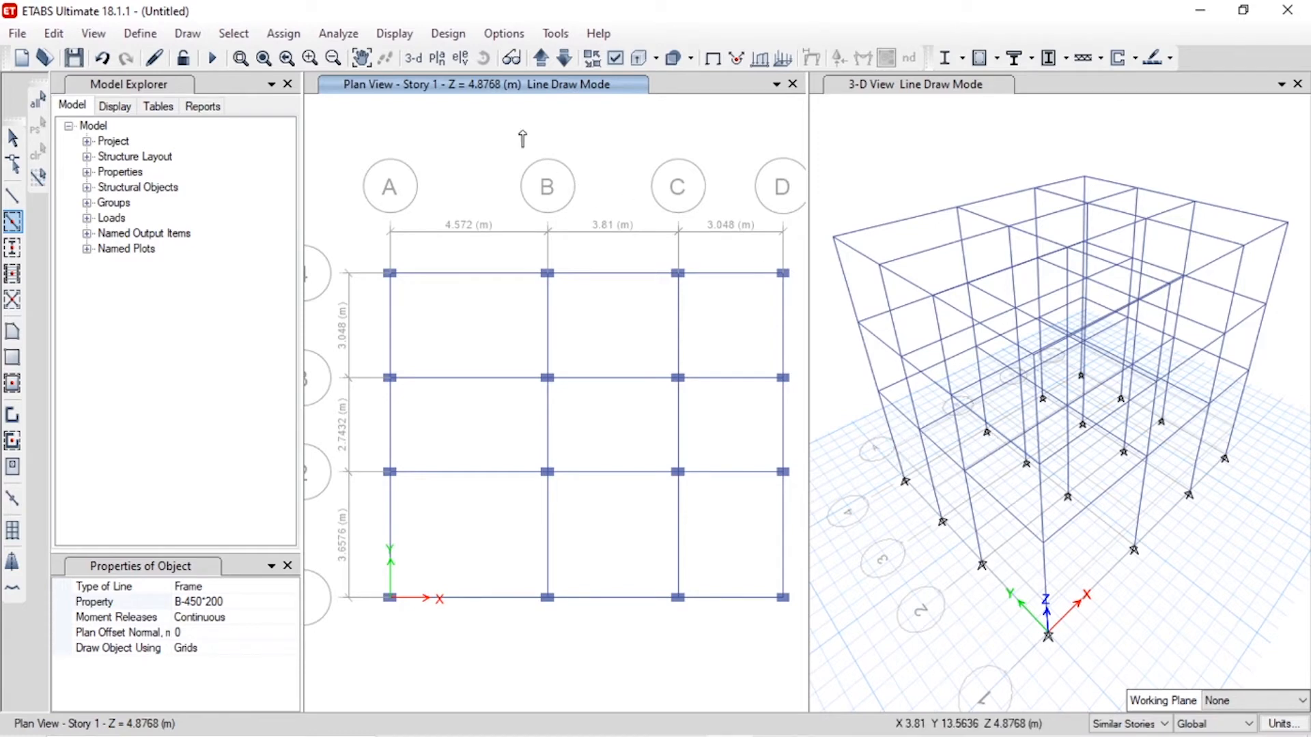
key("Escape")
key("ctrl+z")
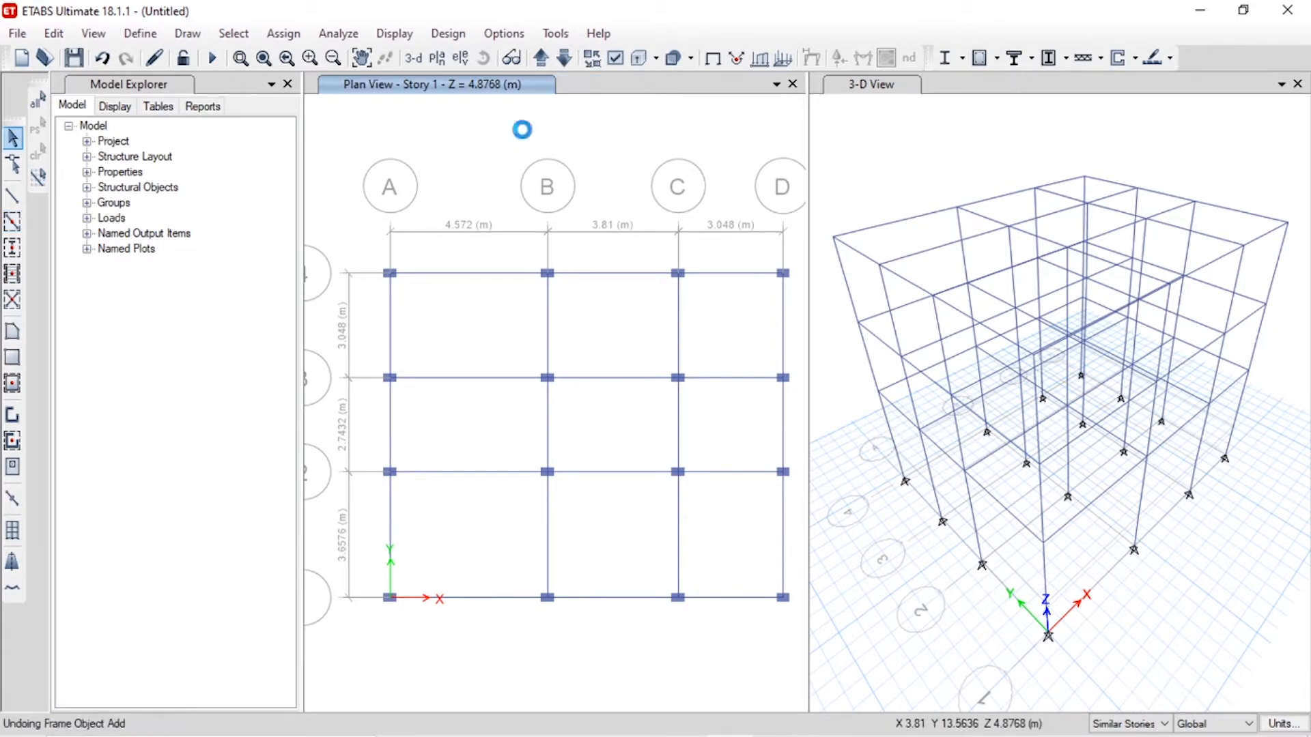
- Switch the plan view to Plinth Level and draw B-450*200 beams along all its grid lines
left_click(437, 58)
left_click(430, 331)
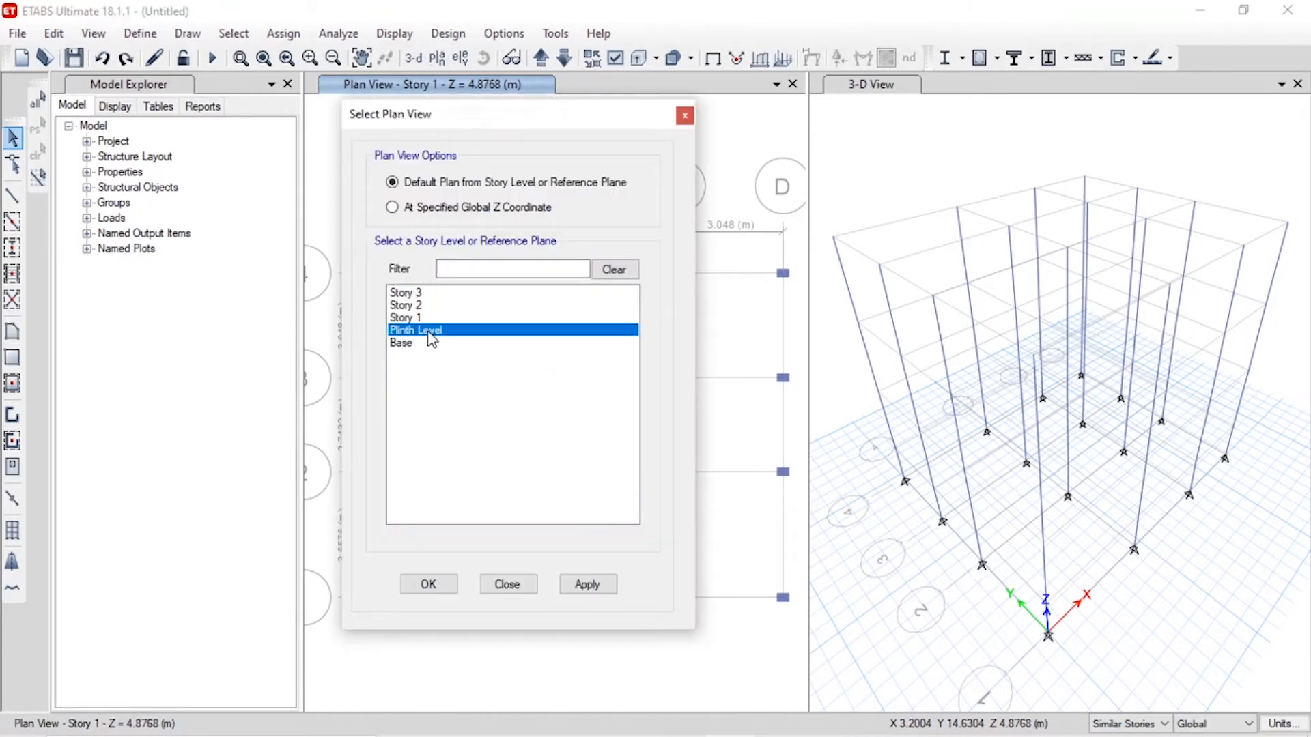
left_click(428, 586)
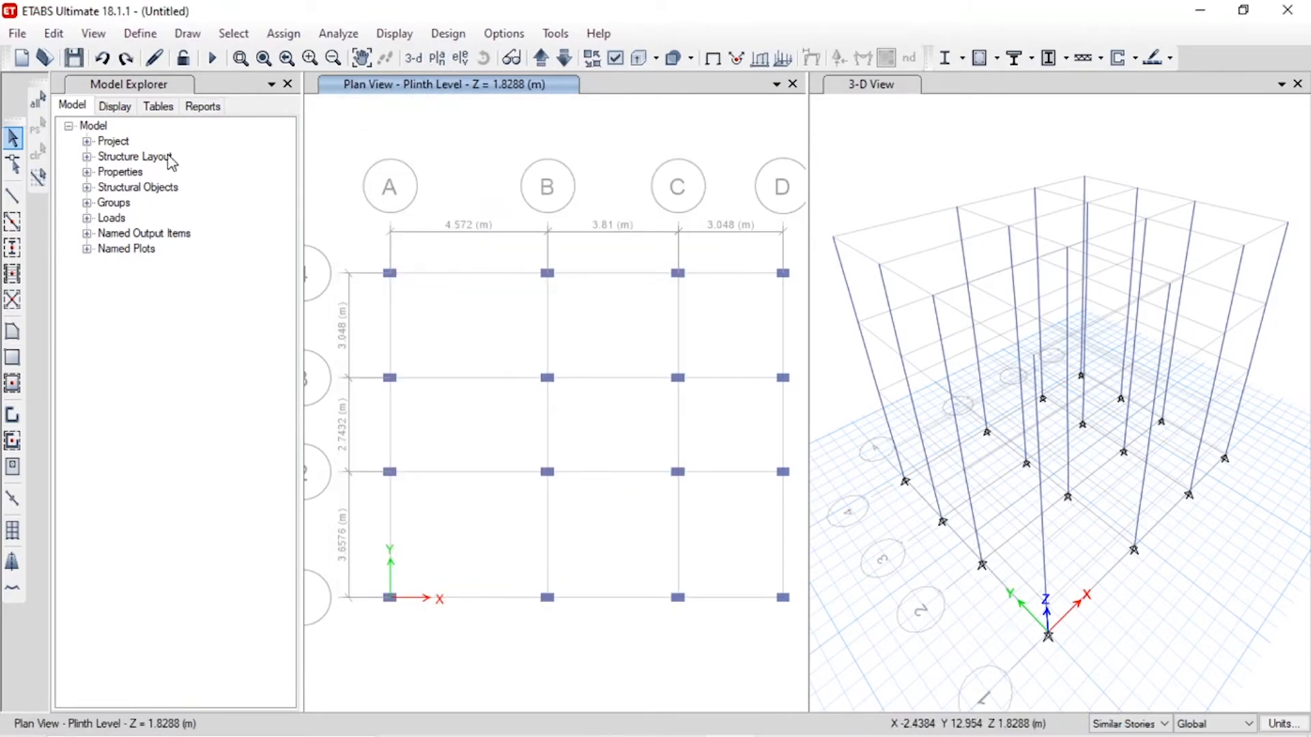
left_click(13, 220)
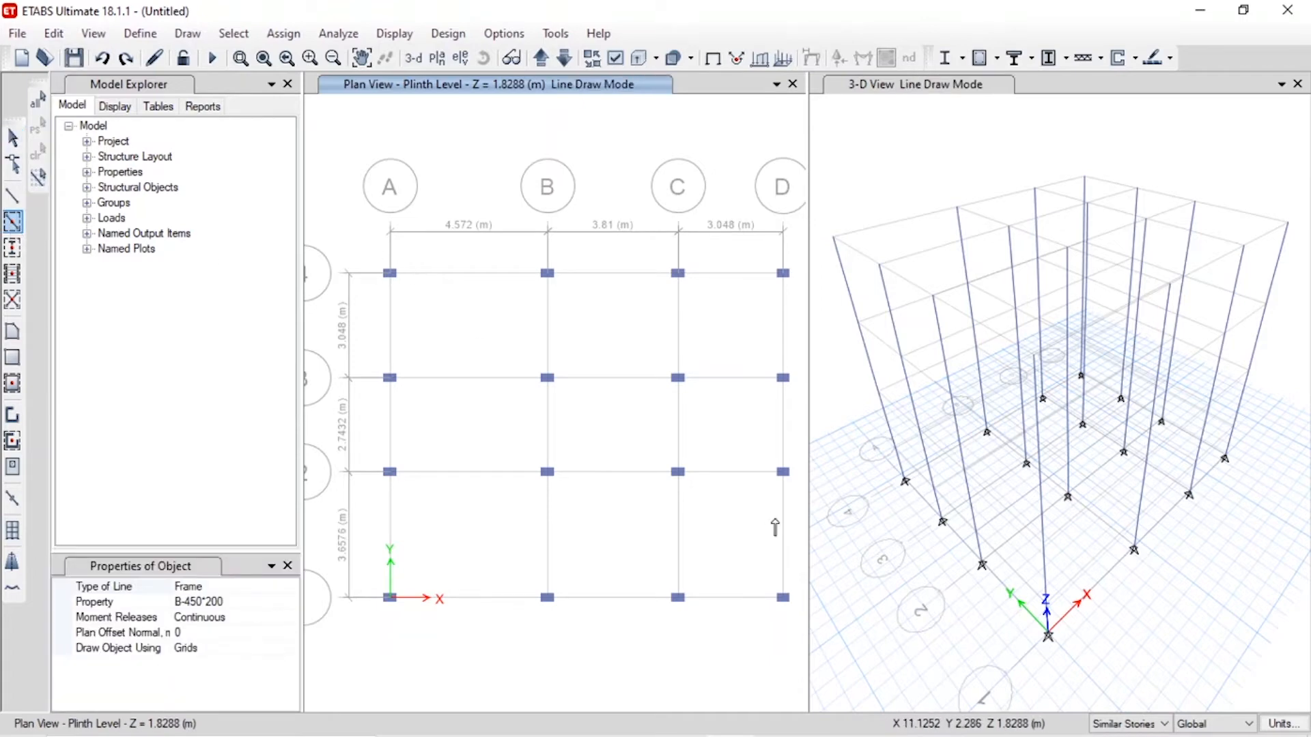
mouse_move(364, 232)
left_mouse_down()
mouse_move(512, 440)
mouse_move(799, 652)
left_mouse_up()
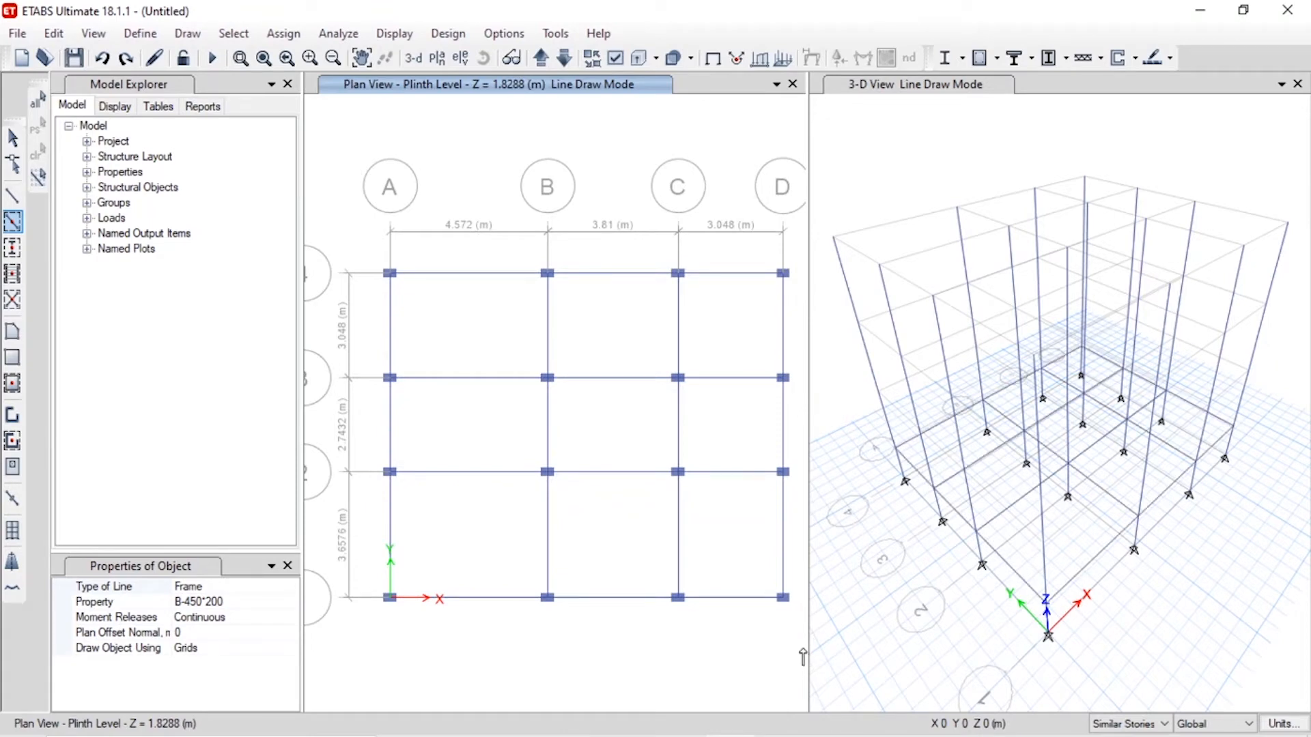
- Switch the plan view to Story 1 and quick-draw B-450*200 beams along all its grid lines
key("Escape")
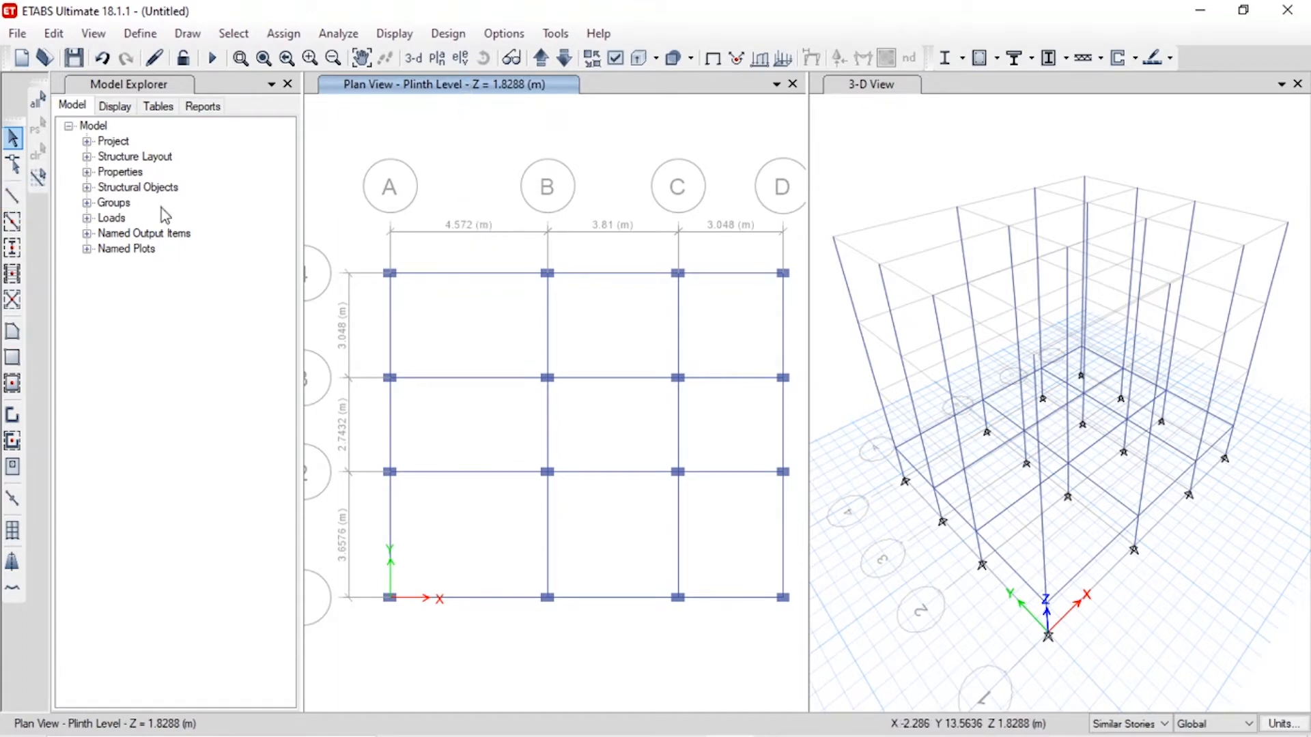
left_click(437, 59)
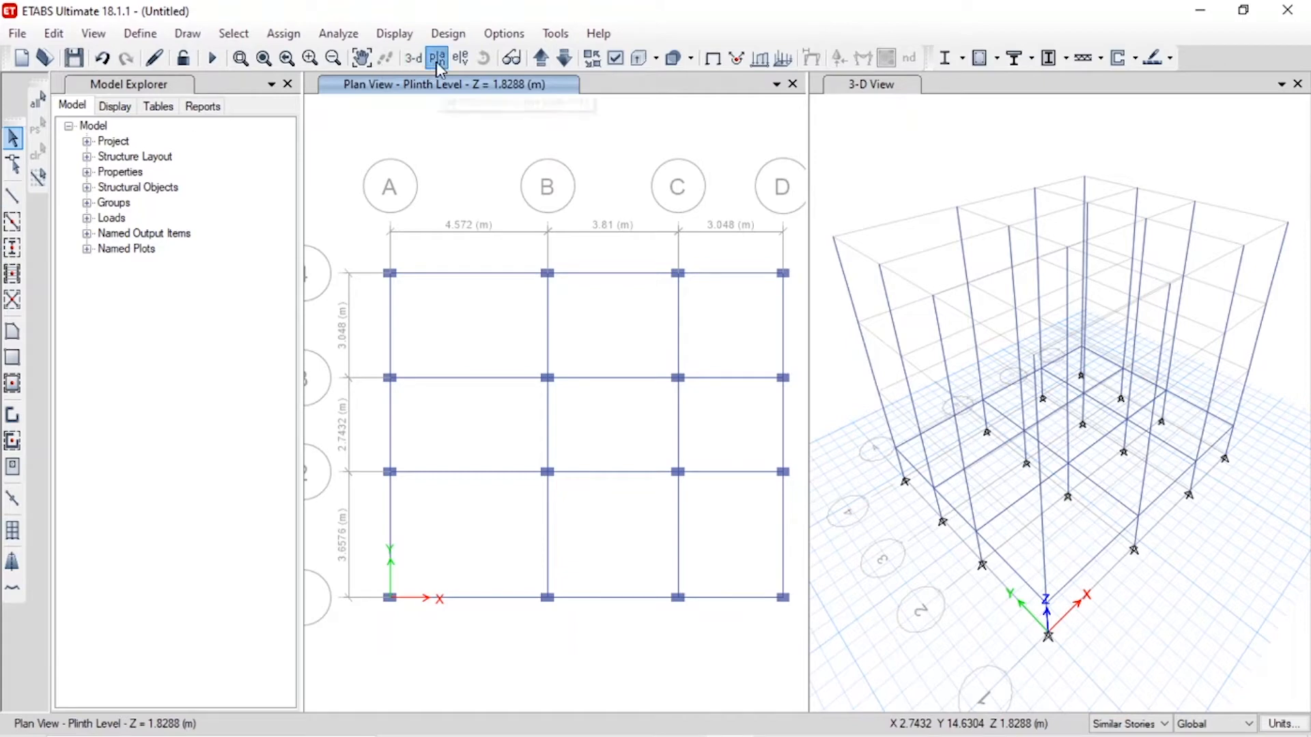
left_click(415, 318)
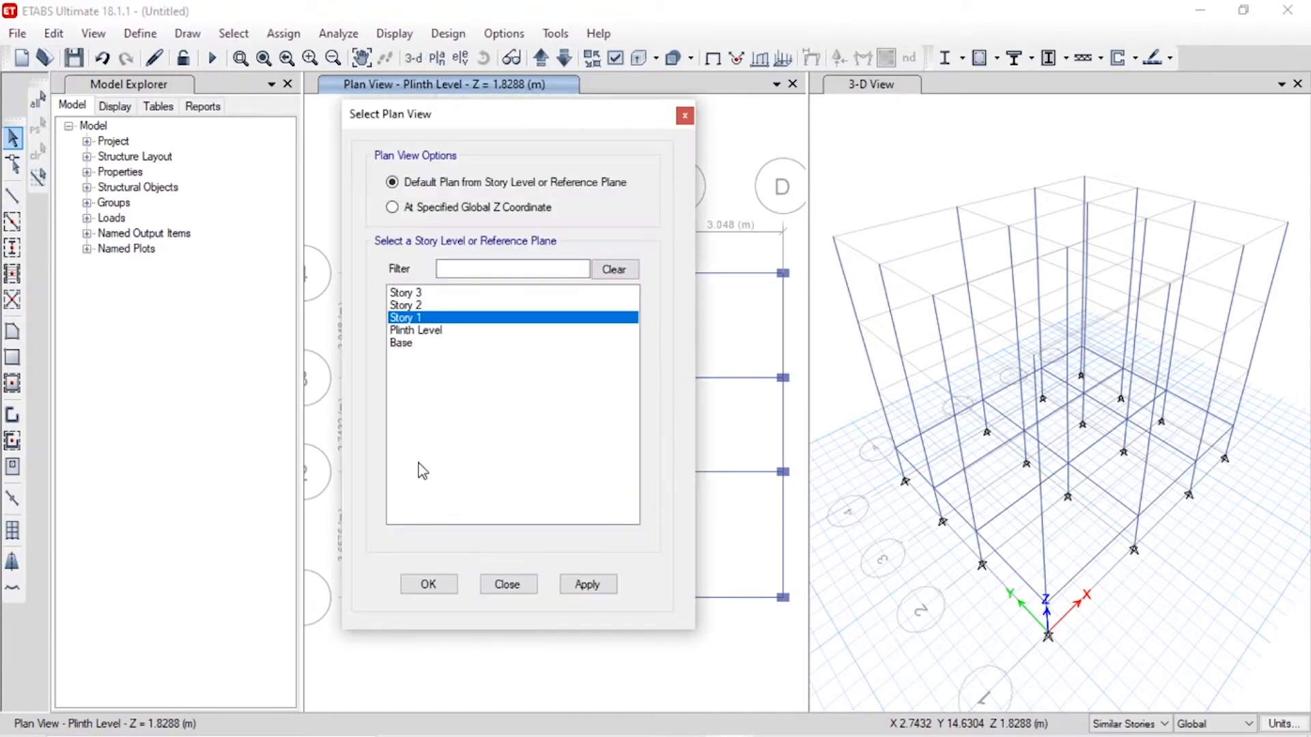
left_click(427, 583)
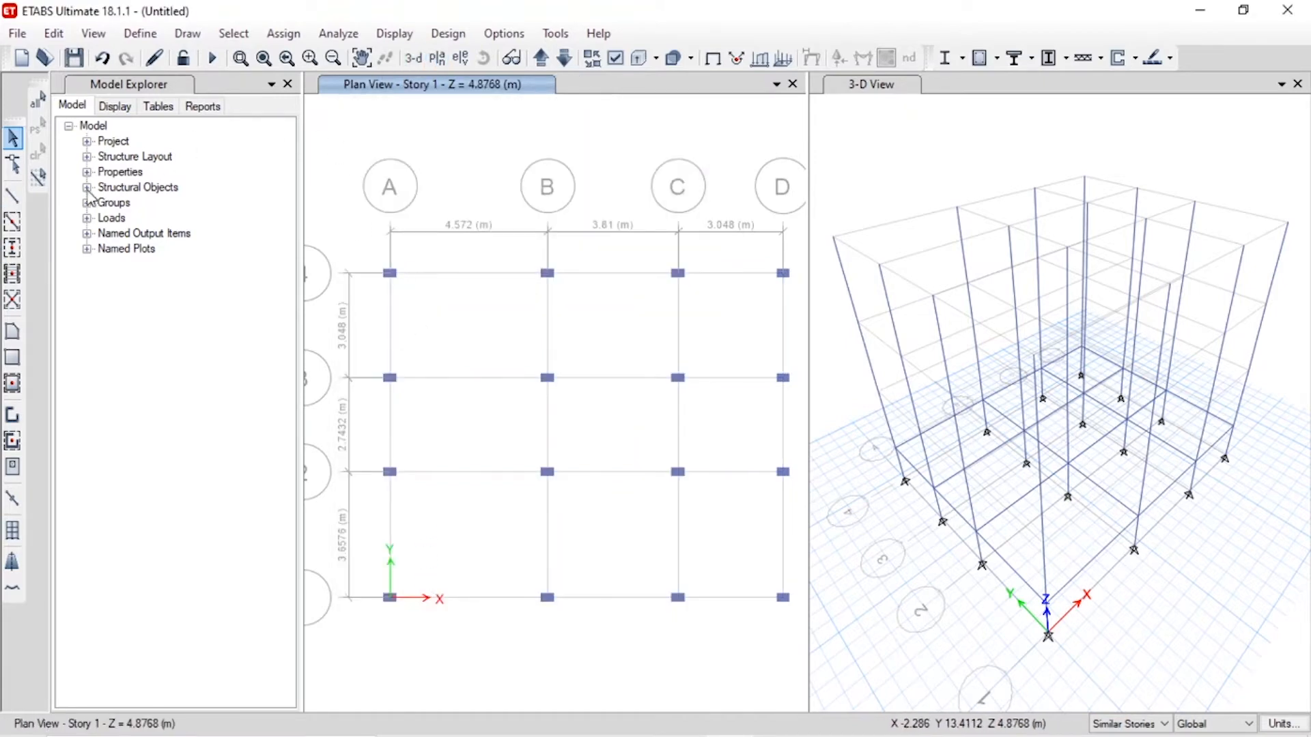
left_click(12, 196)
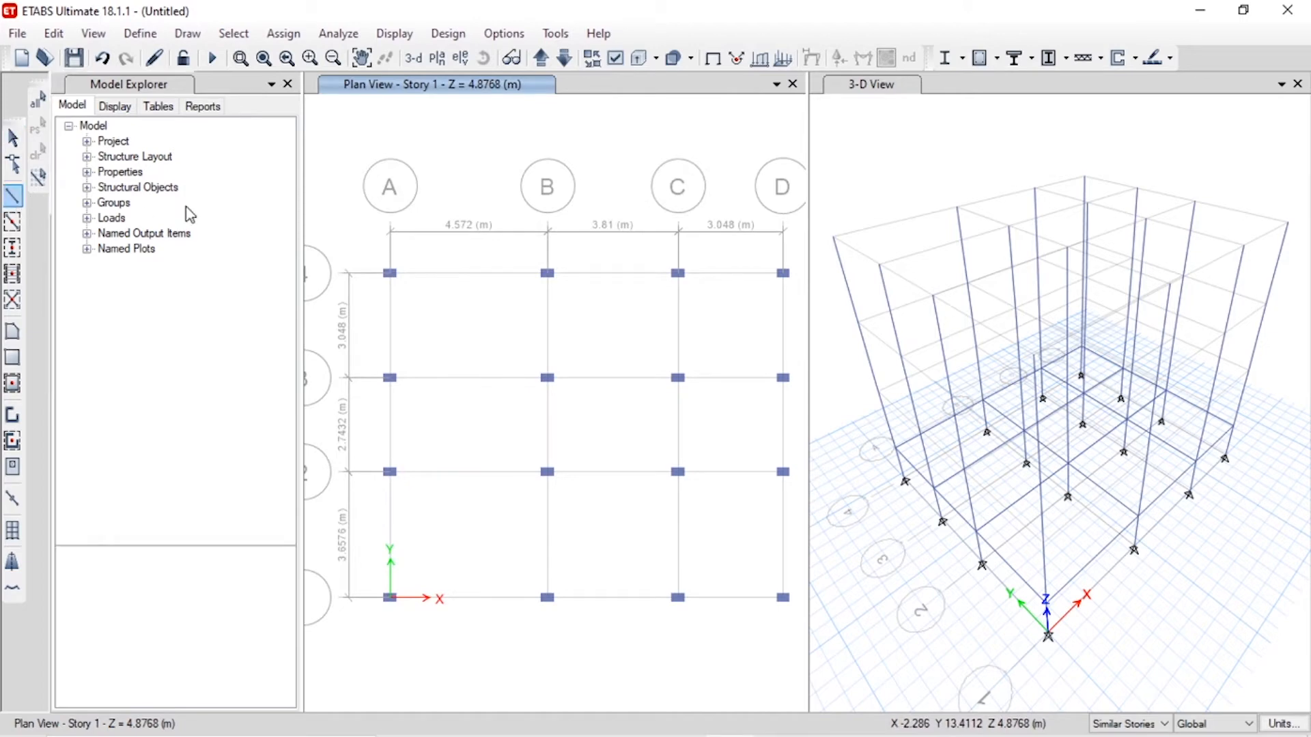
left_click(12, 220)
left_click(268, 600)
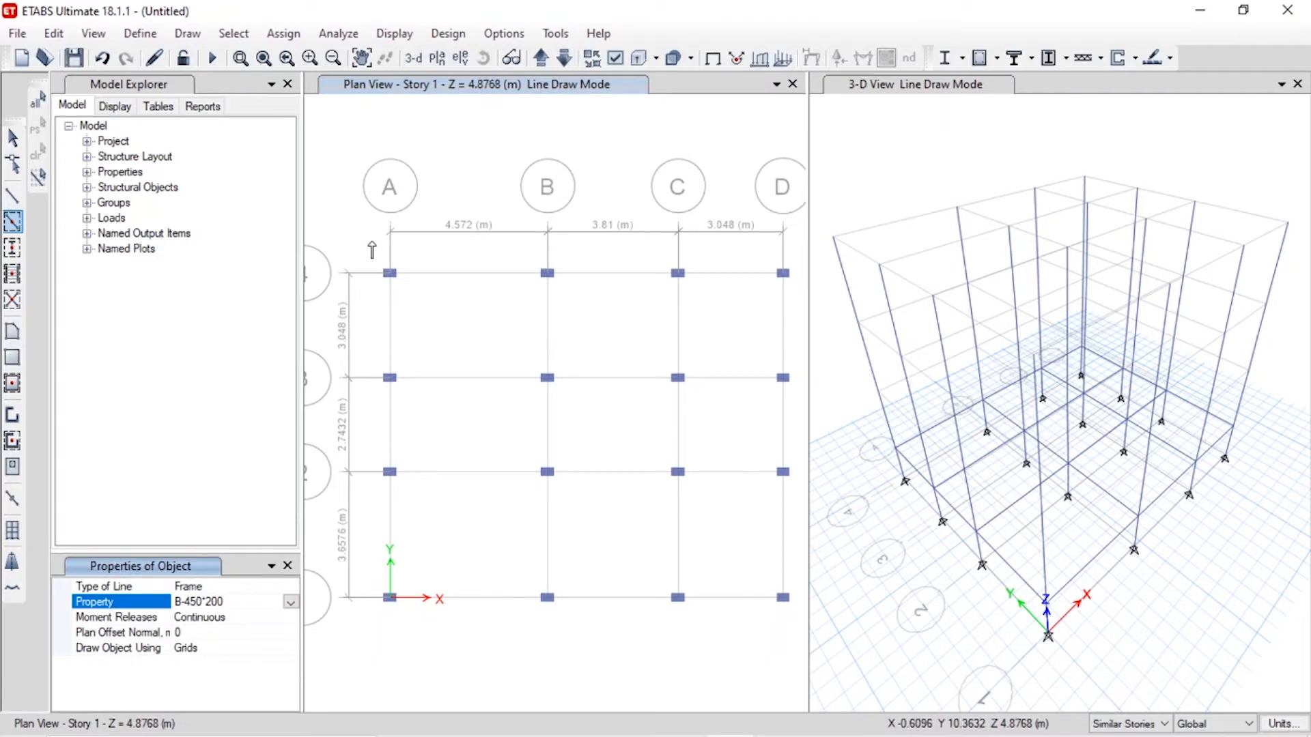
mouse_move(374, 236)
left_mouse_down()
mouse_move(499, 446)
mouse_move(643, 591)
mouse_move(801, 659)
left_mouse_up()
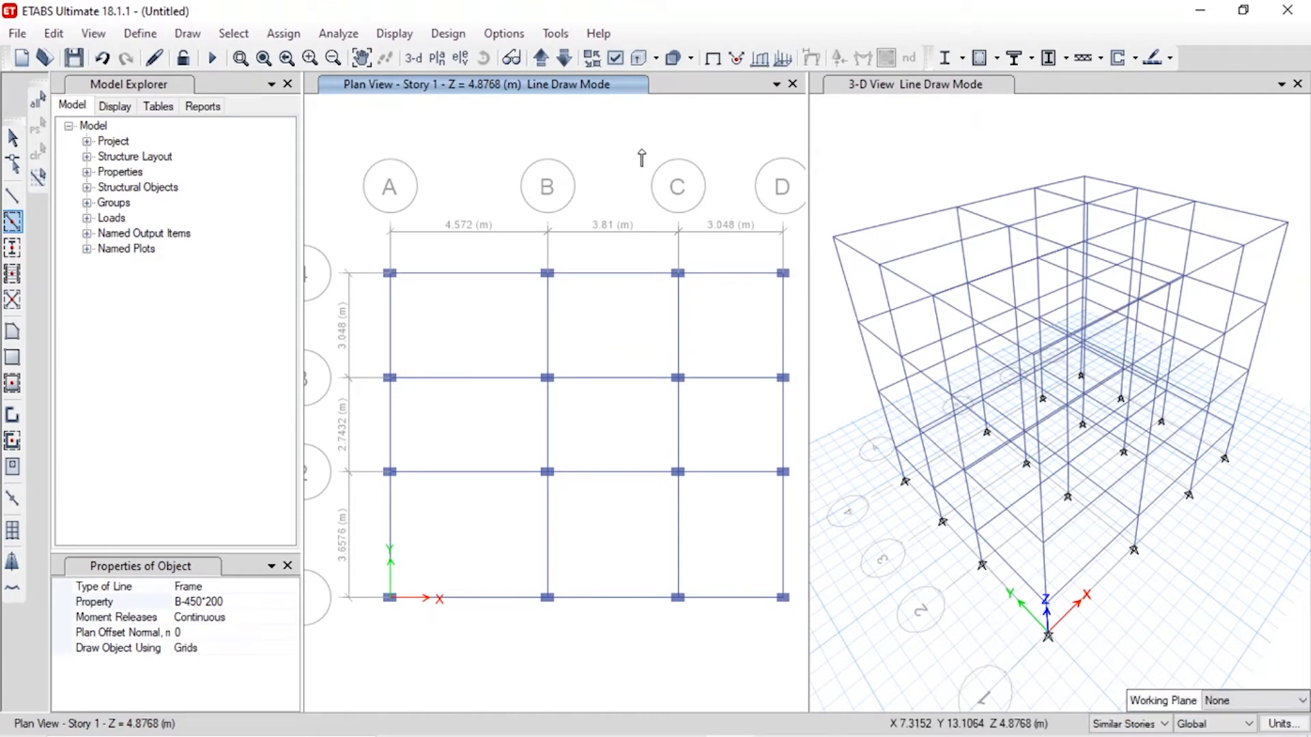
key("Escape")
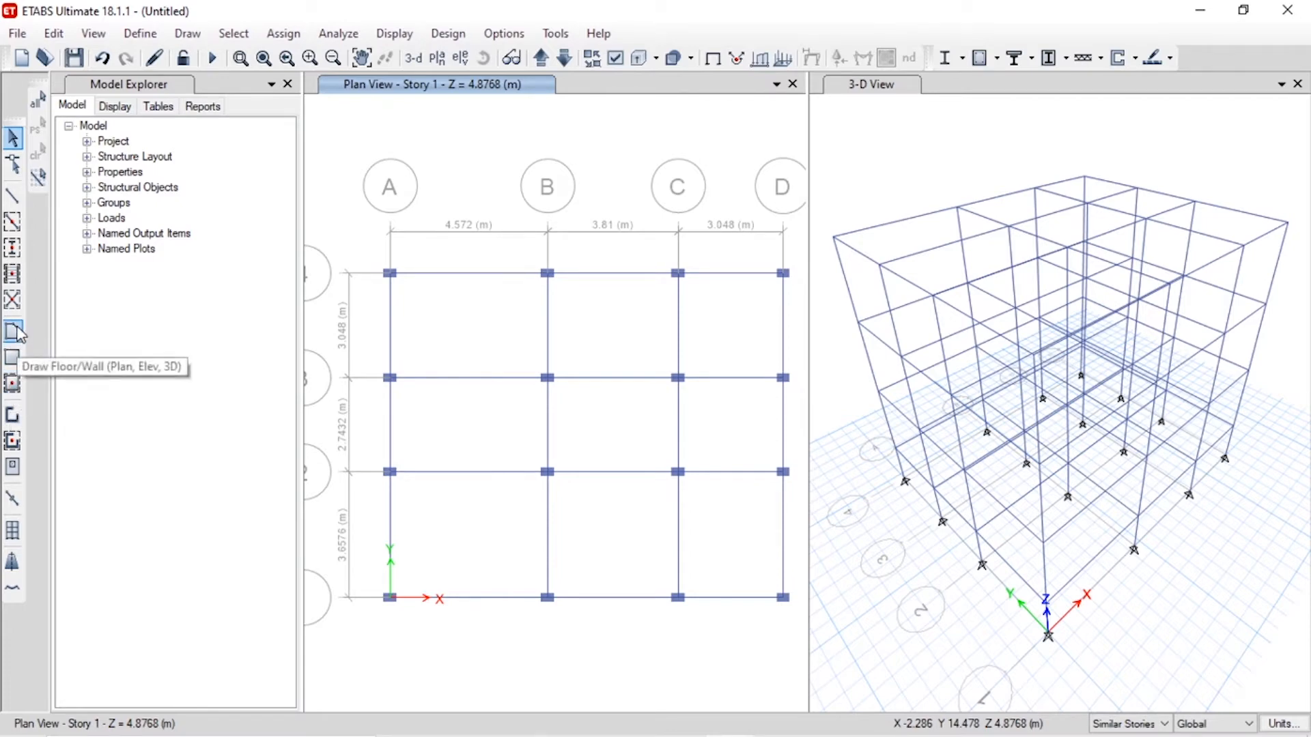
- Quick-draw floor areas with the Slab property in all grid bays of the Story 1 plan
left_click(14, 382)
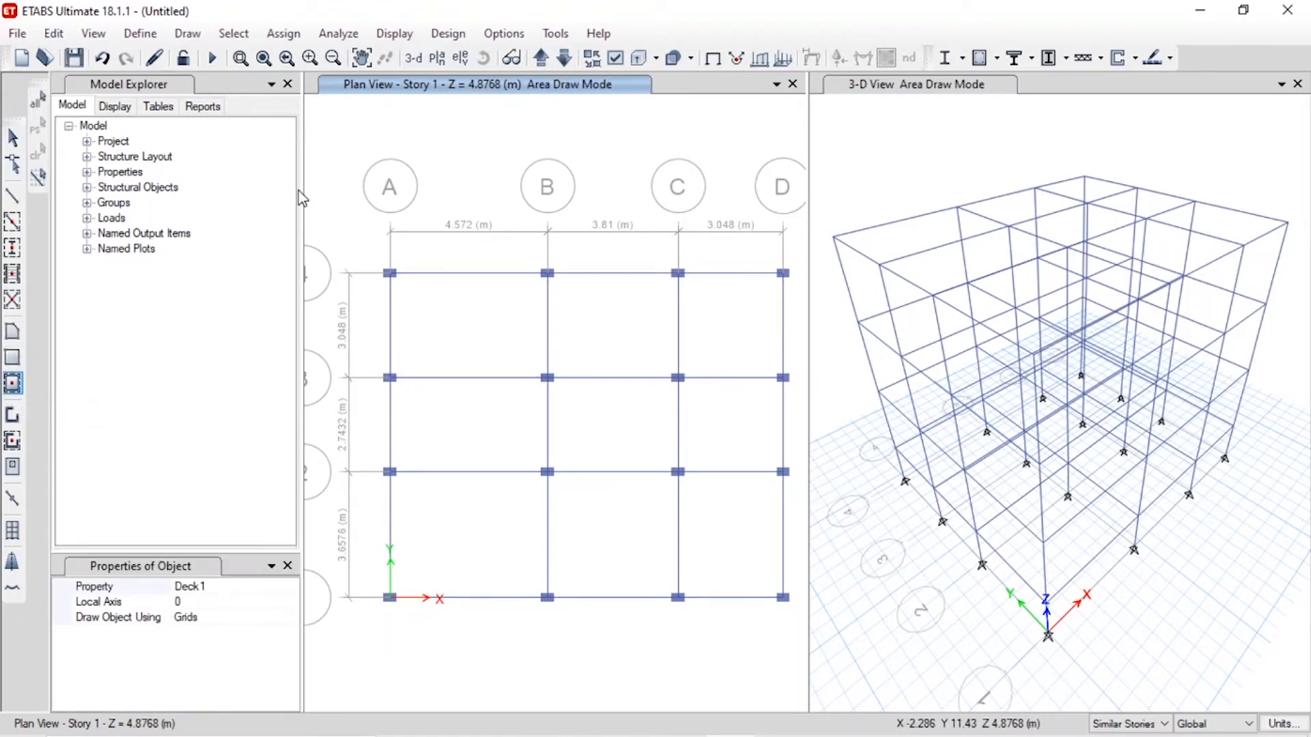
left_click(258, 586)
left_click(290, 586)
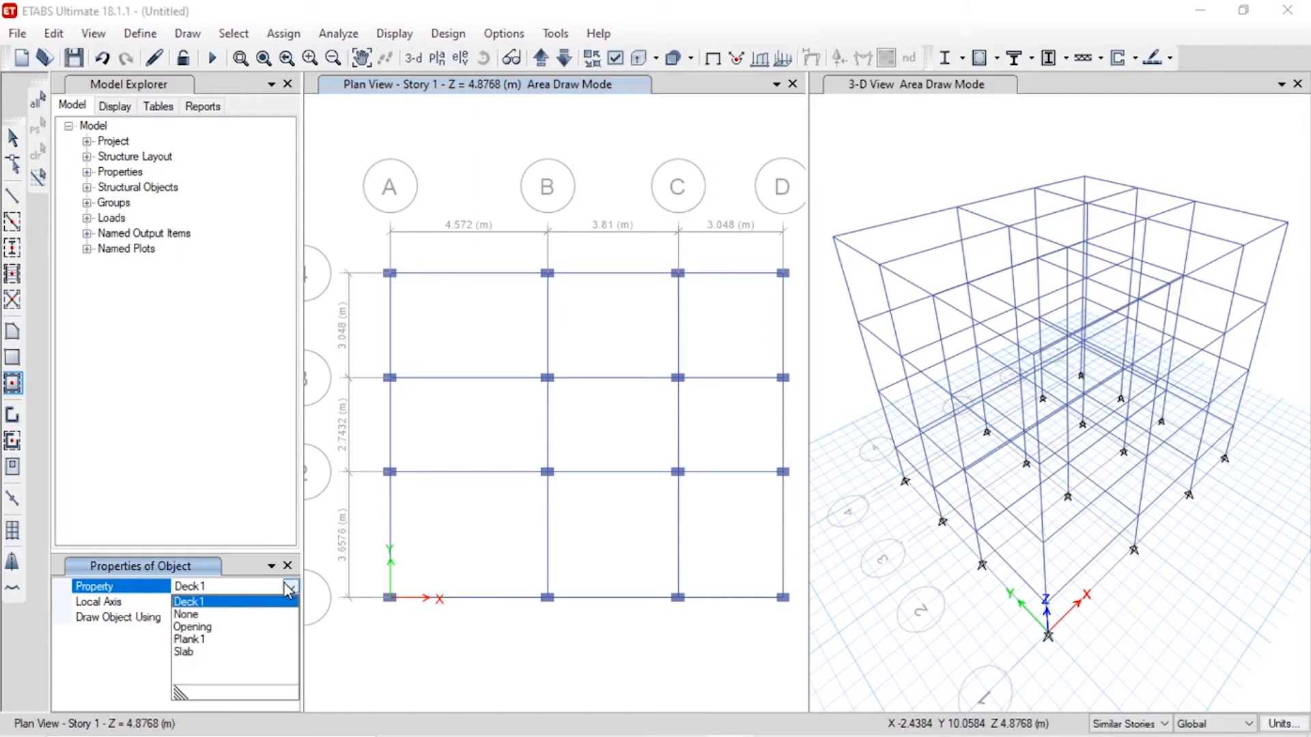
left_click(188, 652)
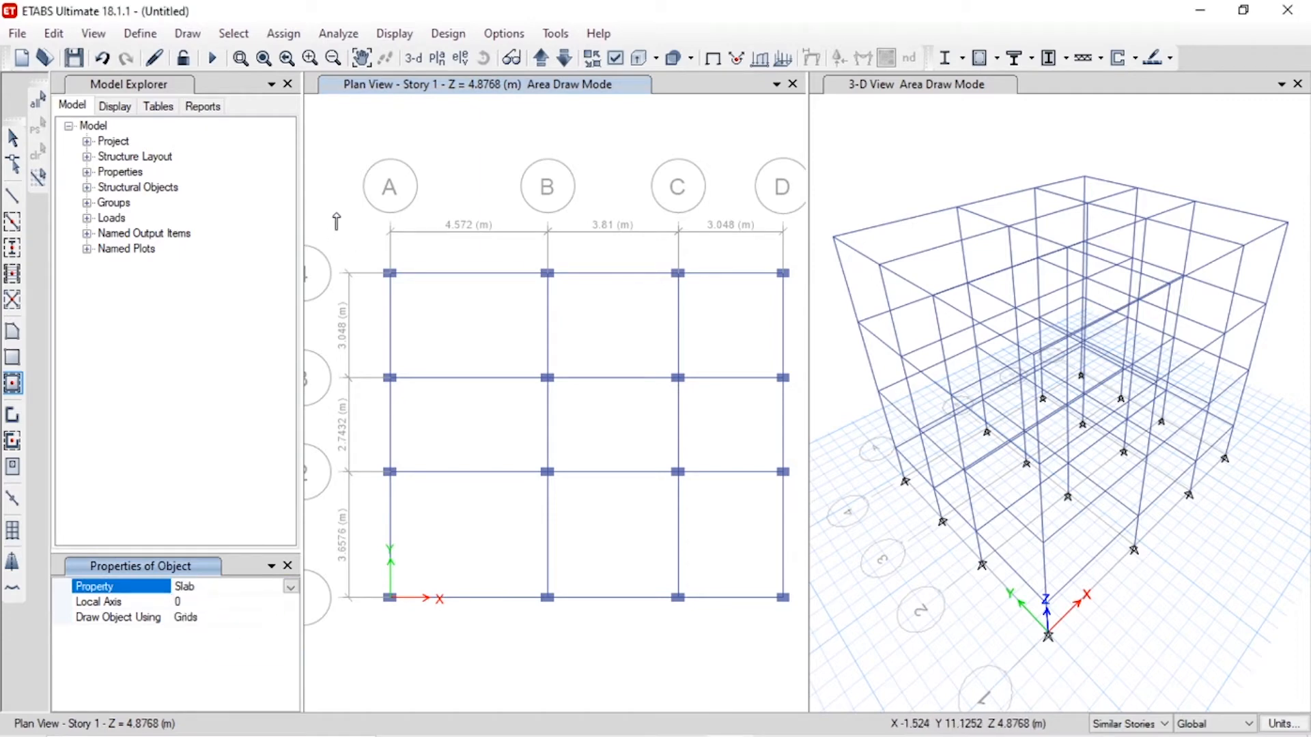
mouse_move(468, 375)
left_mouse_down()
mouse_move(715, 656)
mouse_move(802, 668)
left_mouse_up()
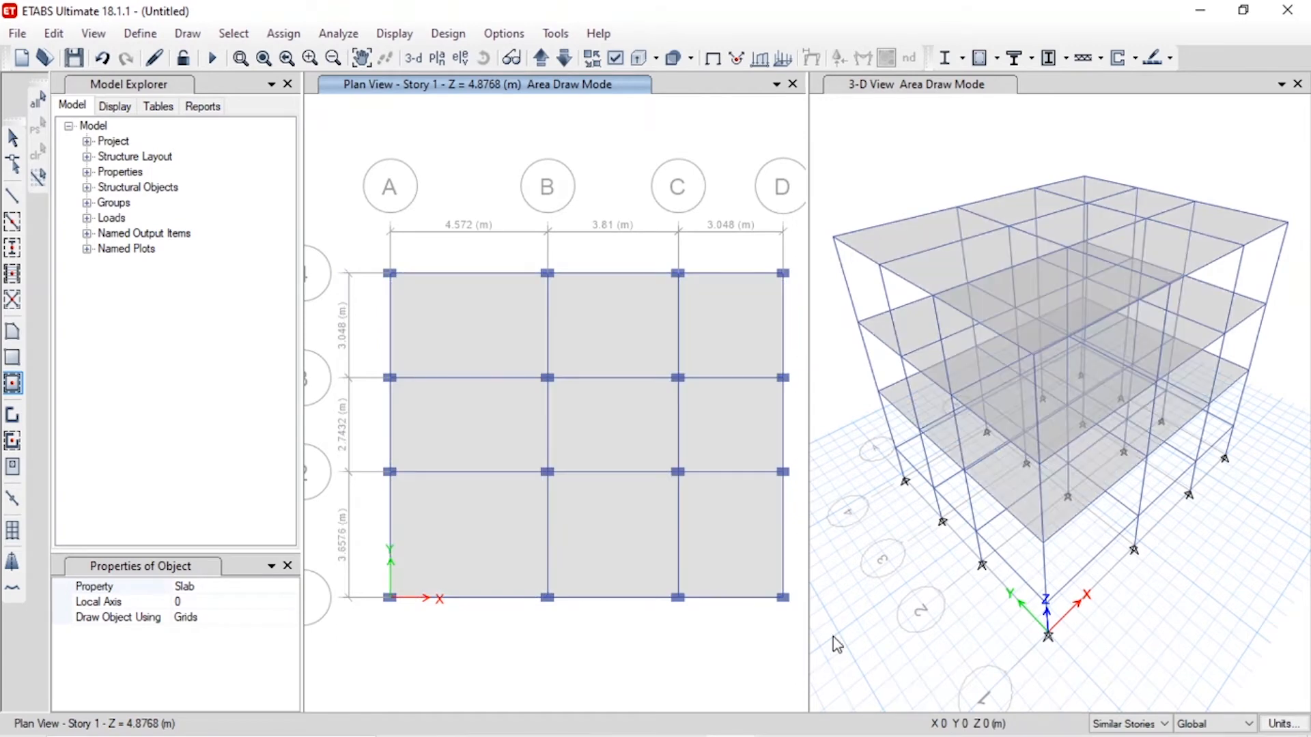
key("Escape")
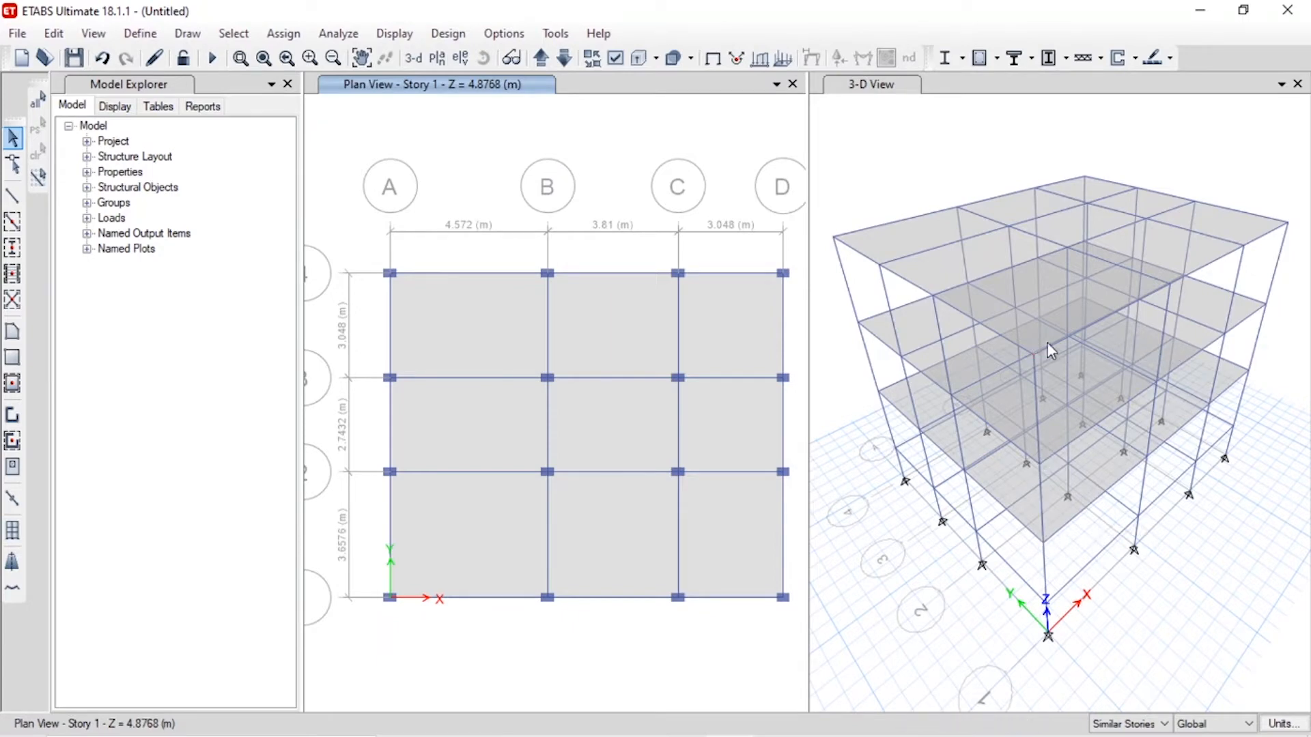
- Save the model as G+3.EDB in the nxcad folder, overwriting the existing file
key("ctrl+s")
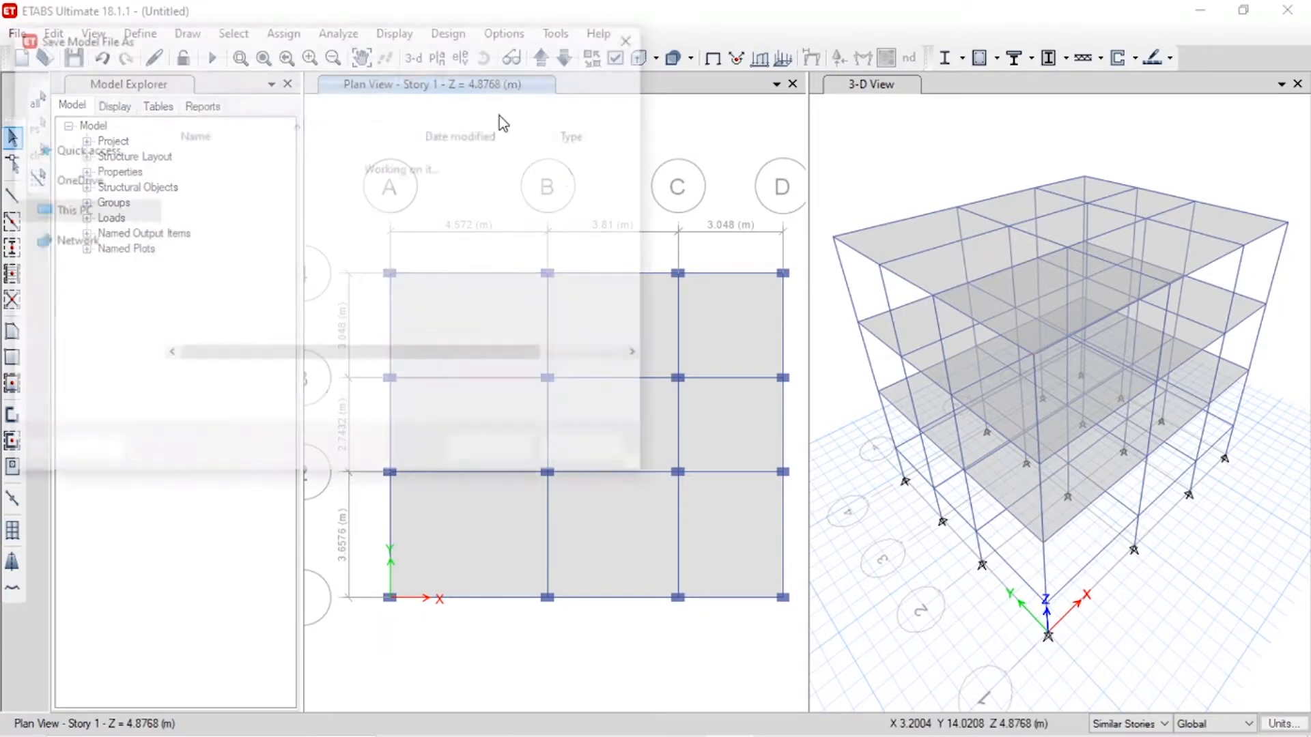
left_click(272, 183)
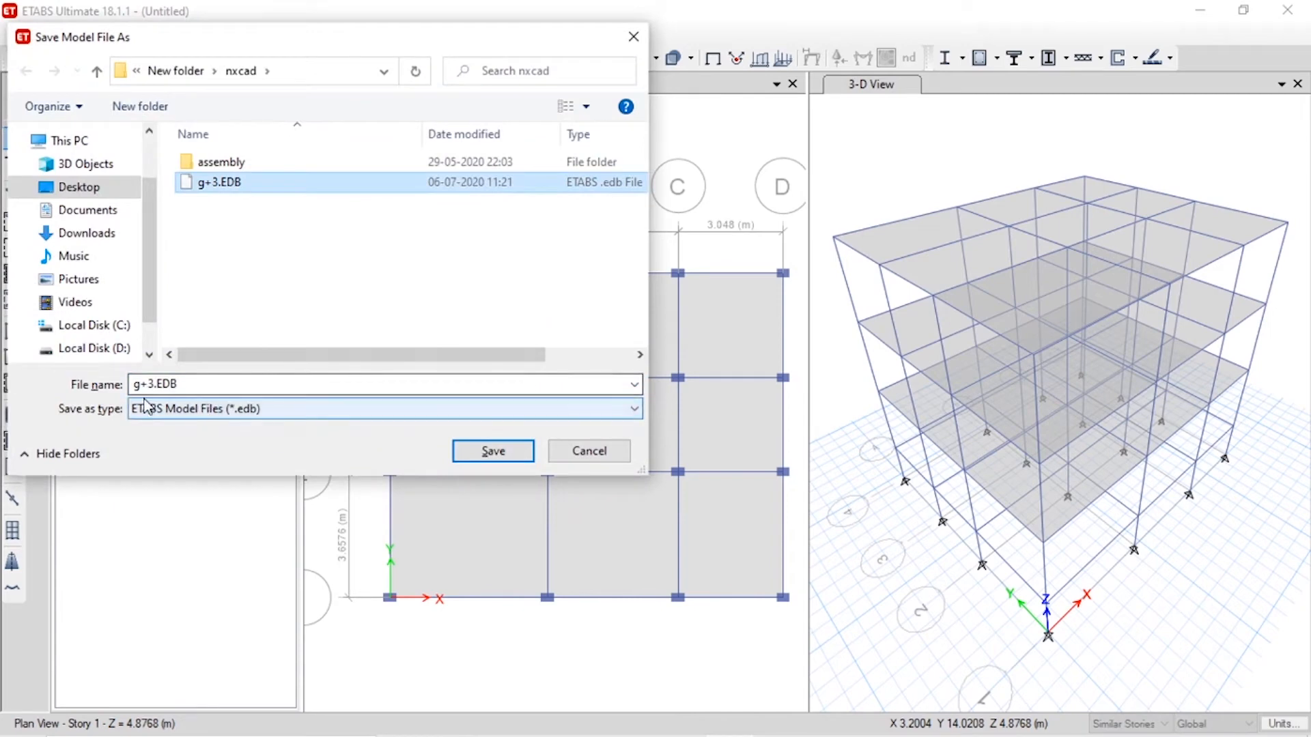
left_click(162, 377)
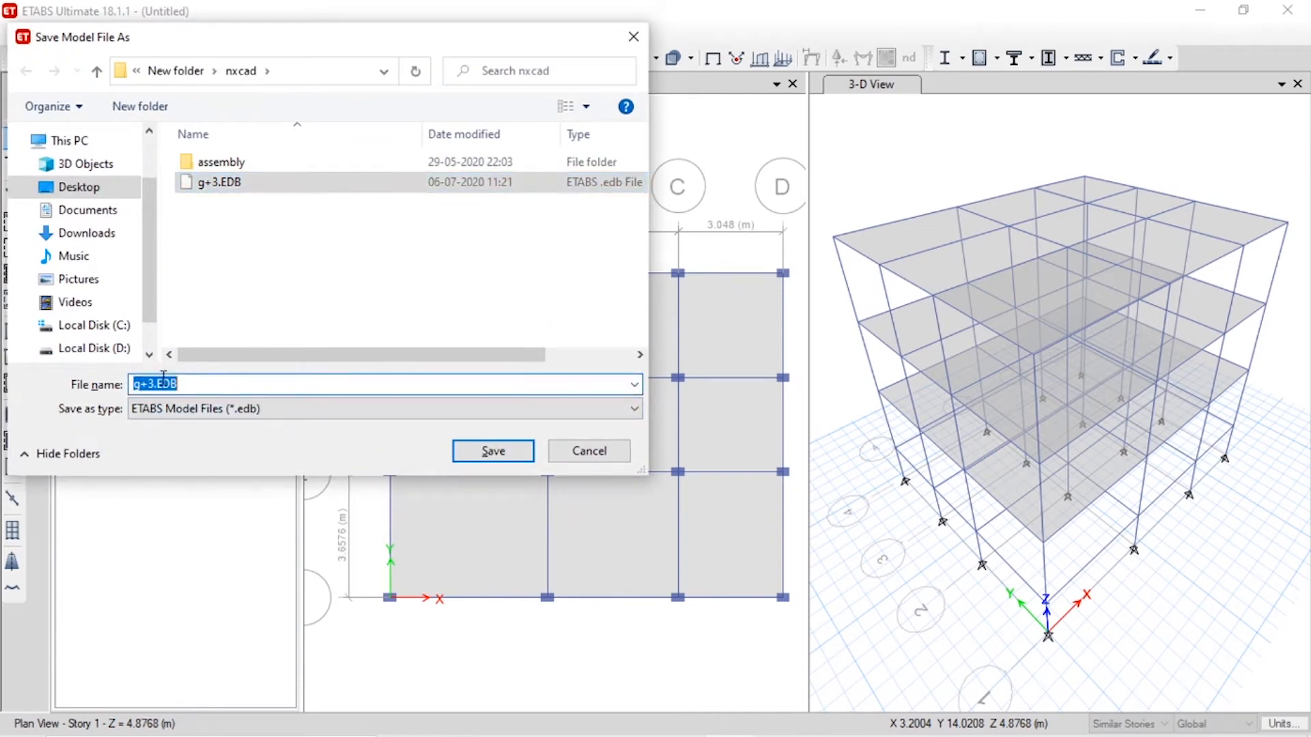
key("Home")
key("Delete")
type("G")
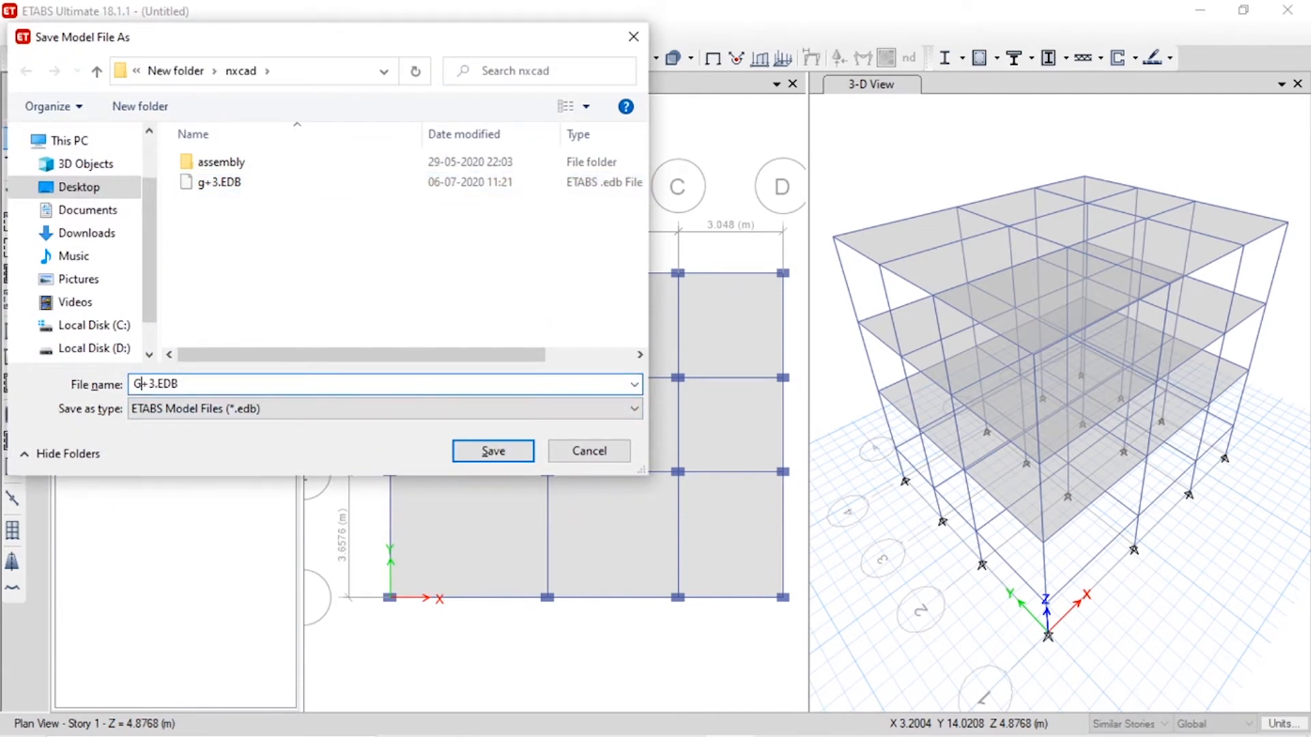
left_click(493, 451)
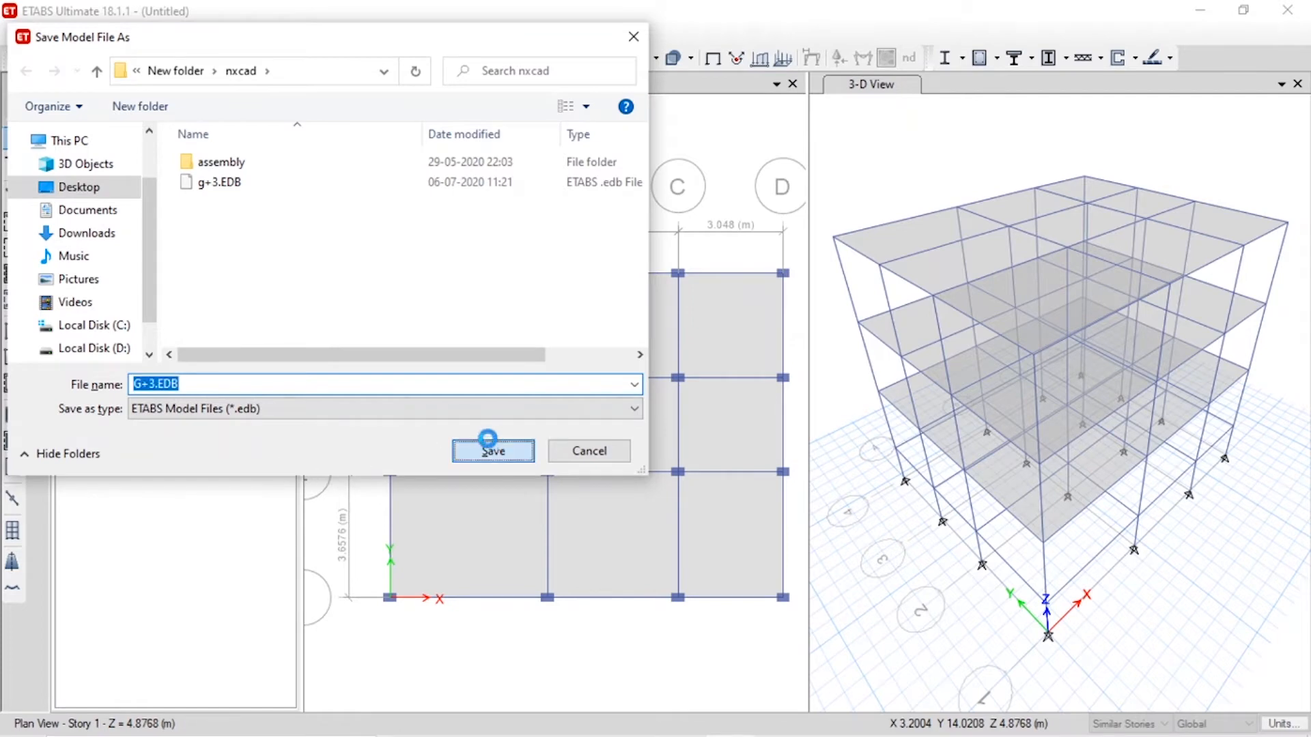
left_click(699, 379)
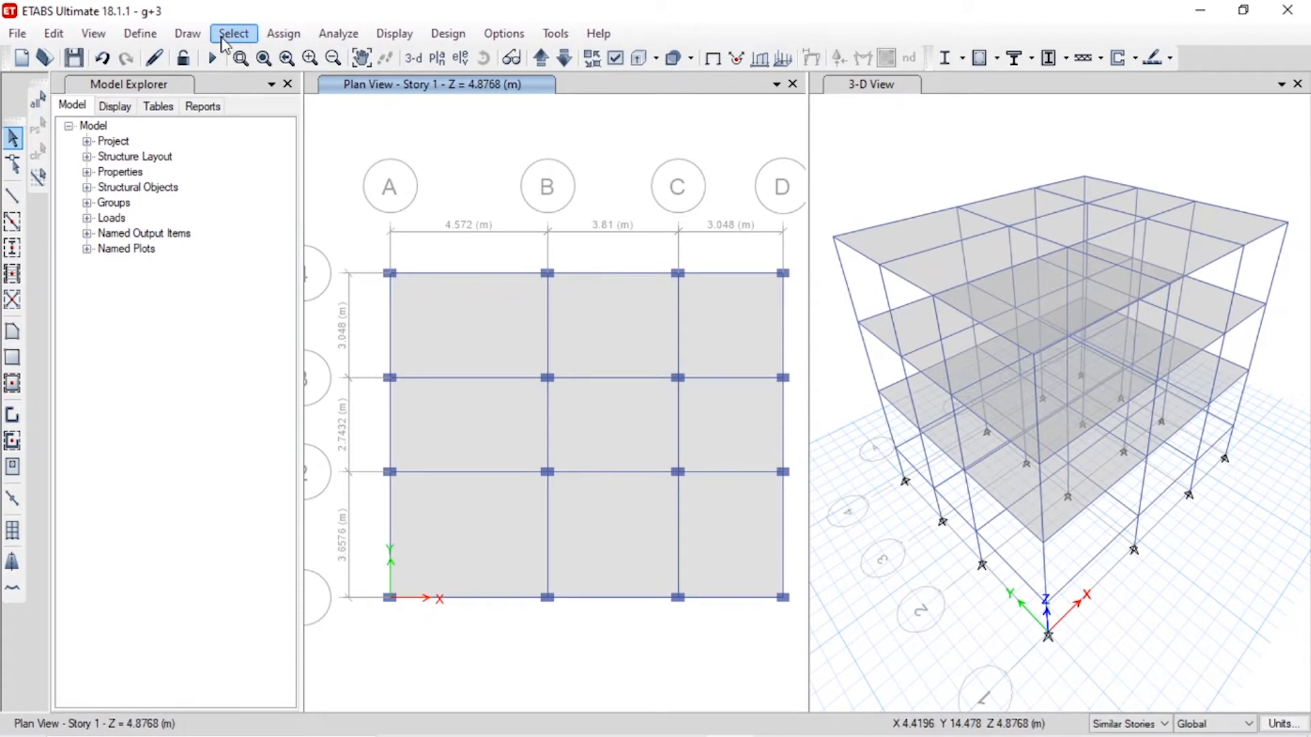
left_click(466, 296)
left_click(641, 327)
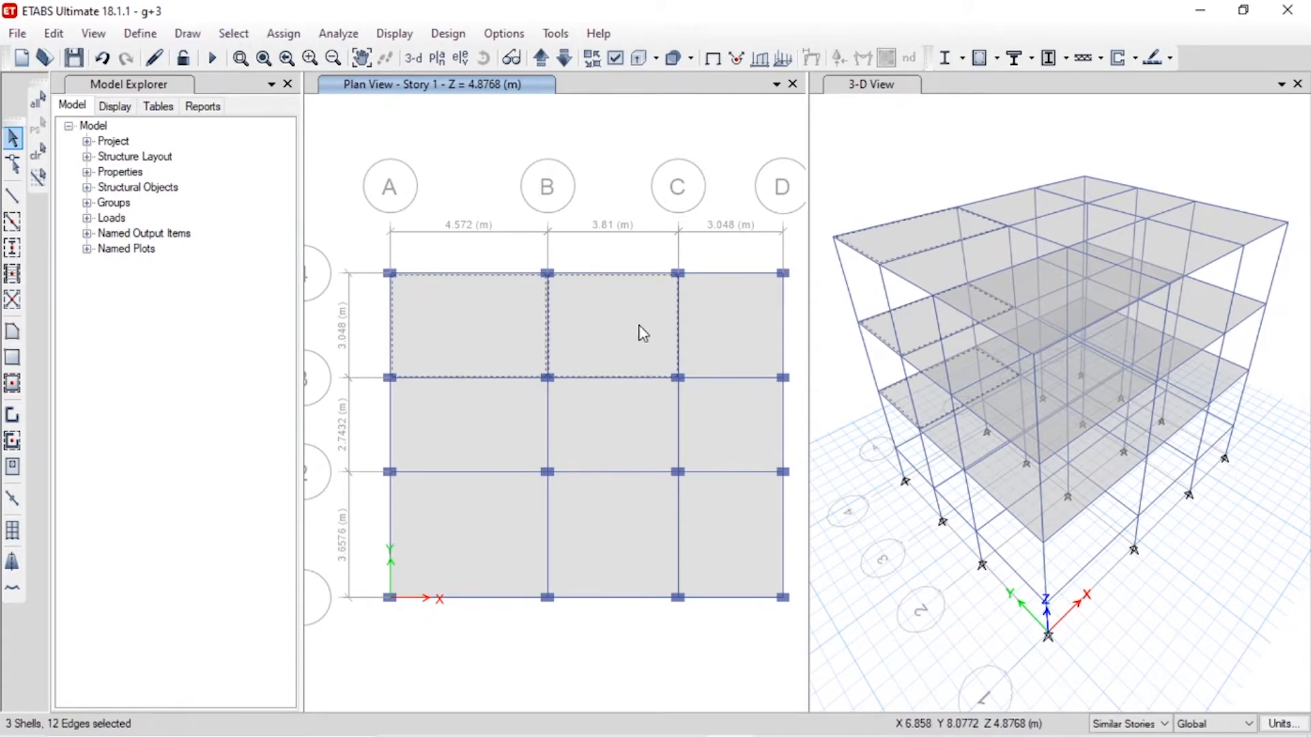
left_click(731, 339)
key("ctrl+q")
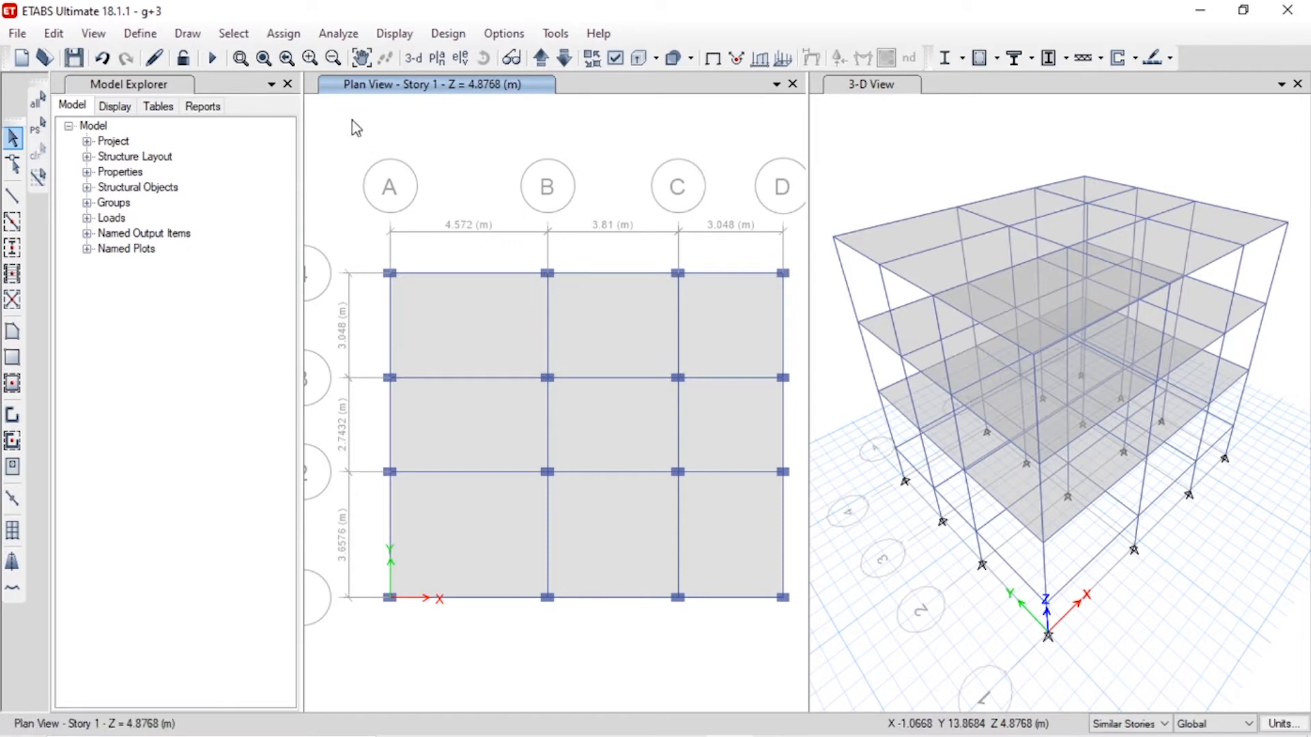
- Open the load pattern definitions and review the Dead pattern's self weight multiplier
left_click(129, 35)
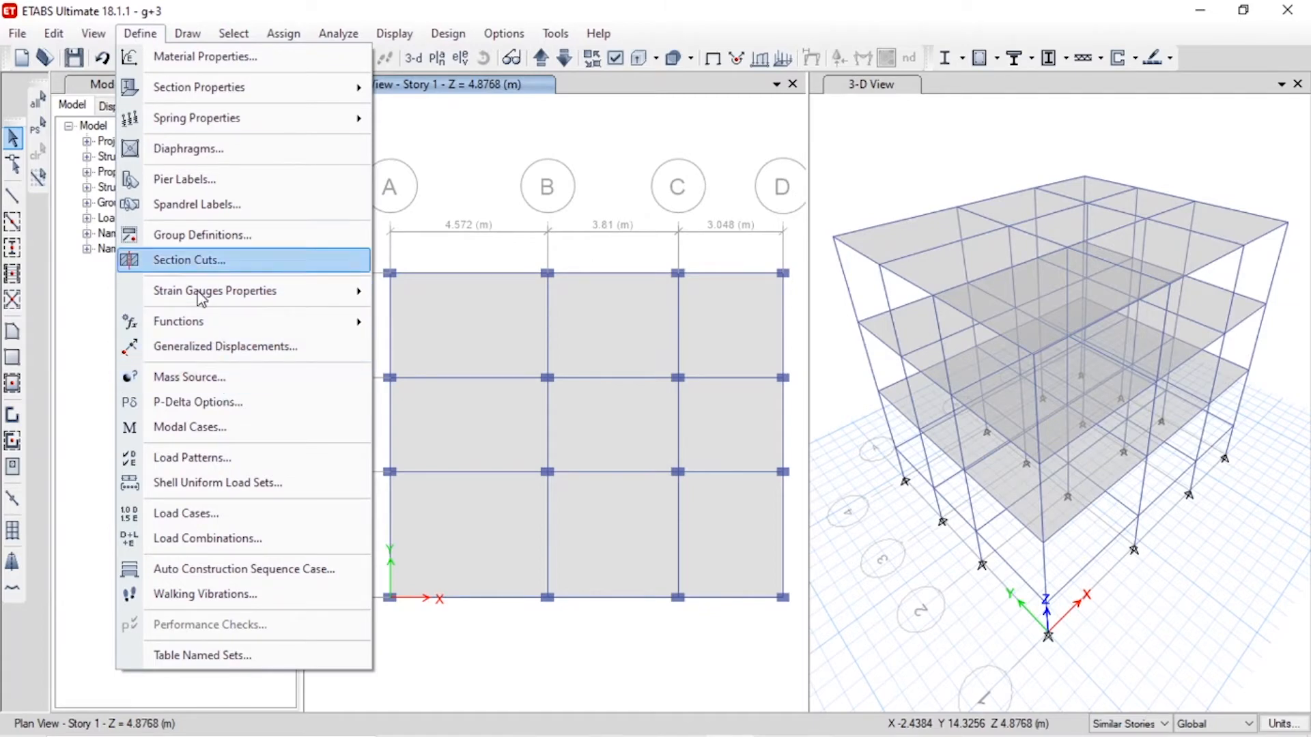
left_click(255, 458)
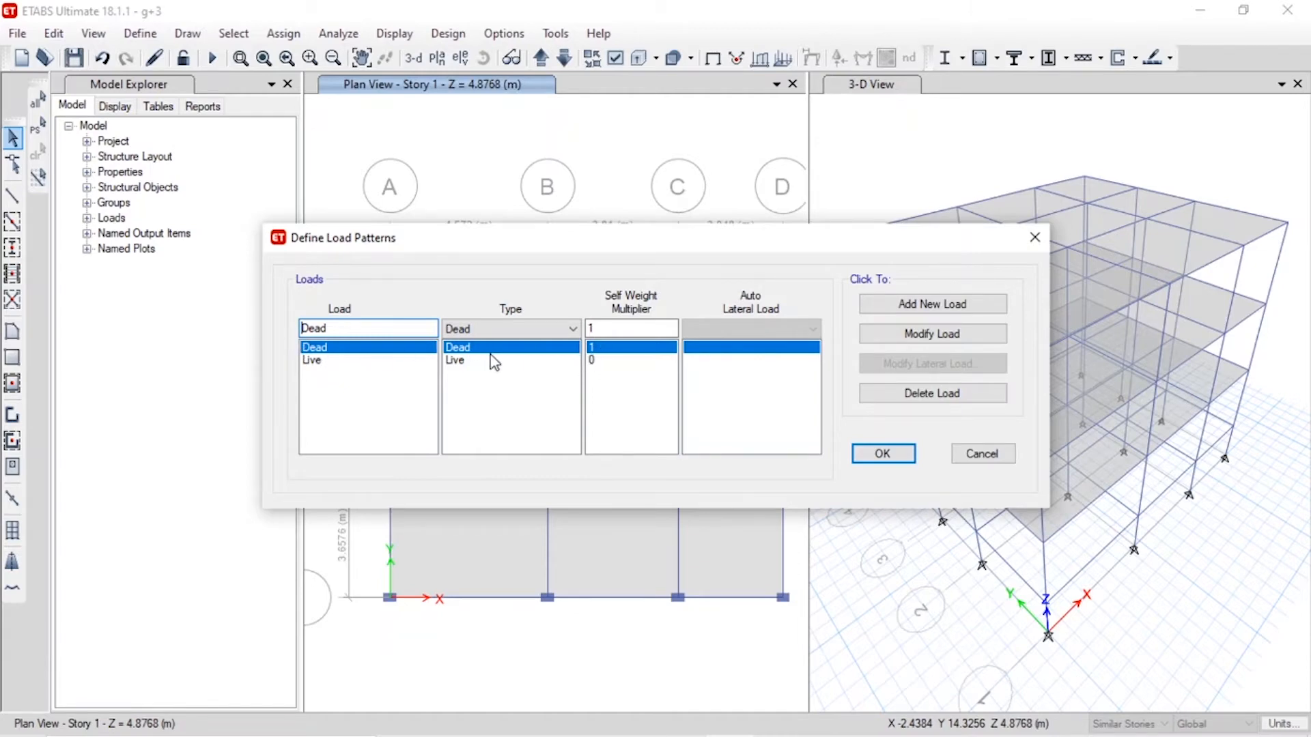
left_click(637, 328)
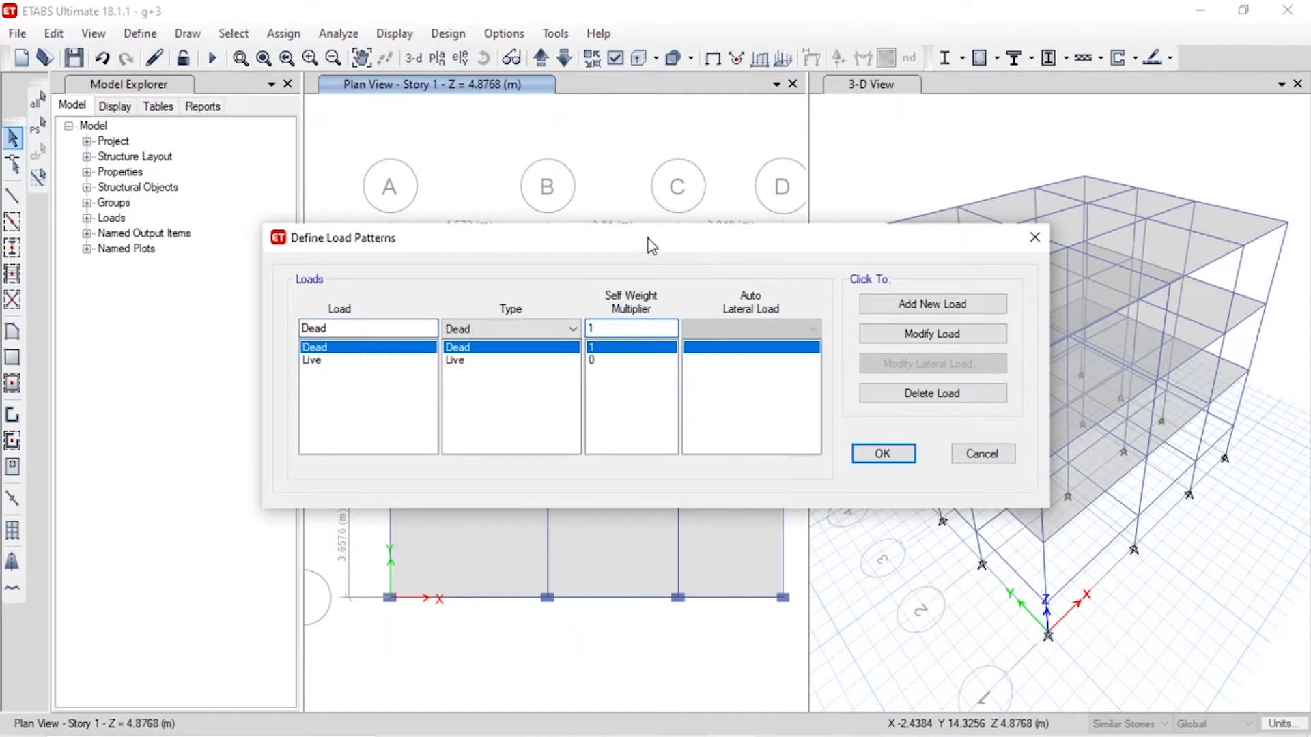
left_click_drag(653, 239, 515, 73)
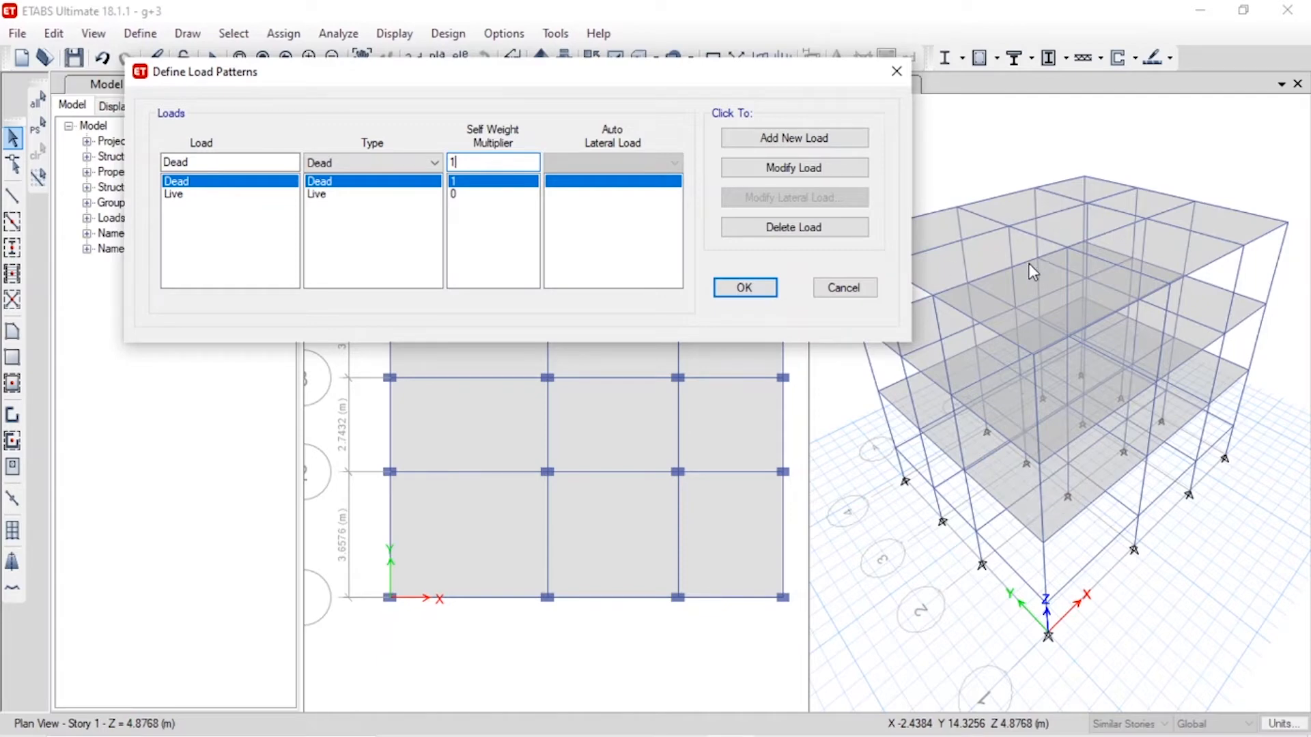
double_click(452, 162)
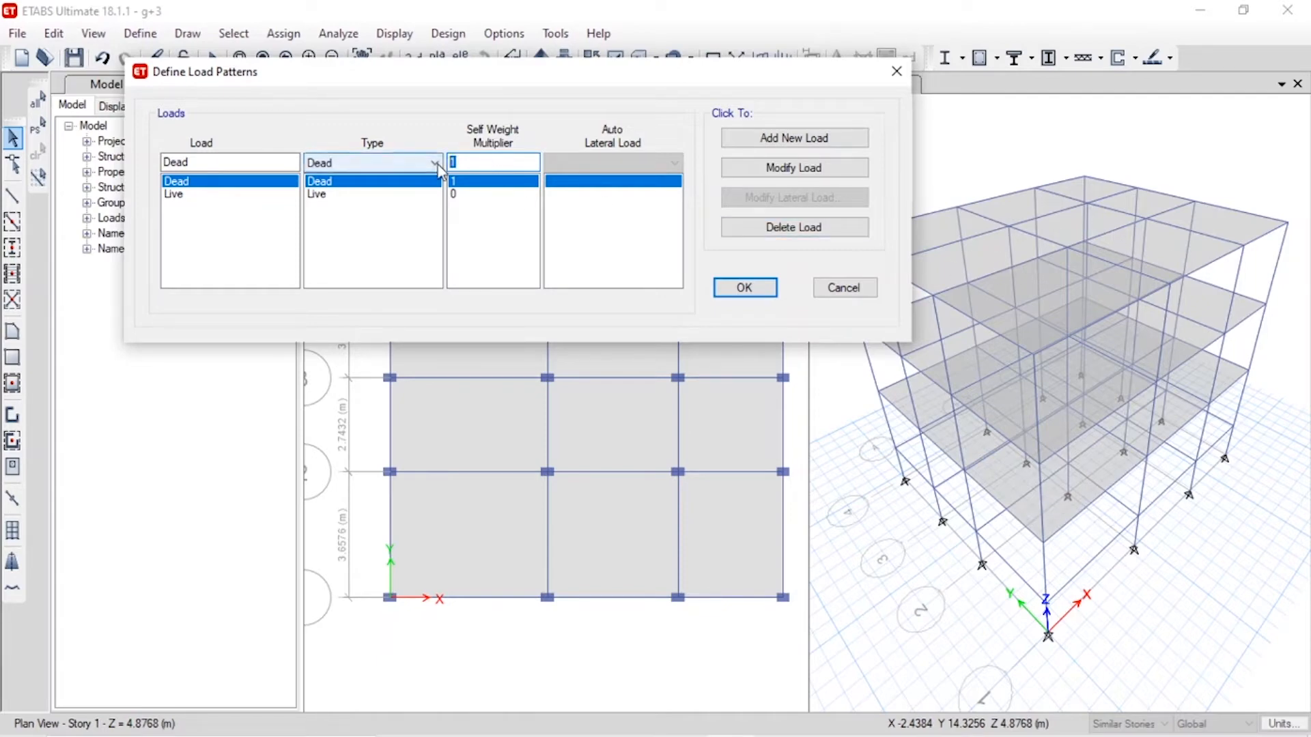
left_click_drag(526, 73, 593, 226)
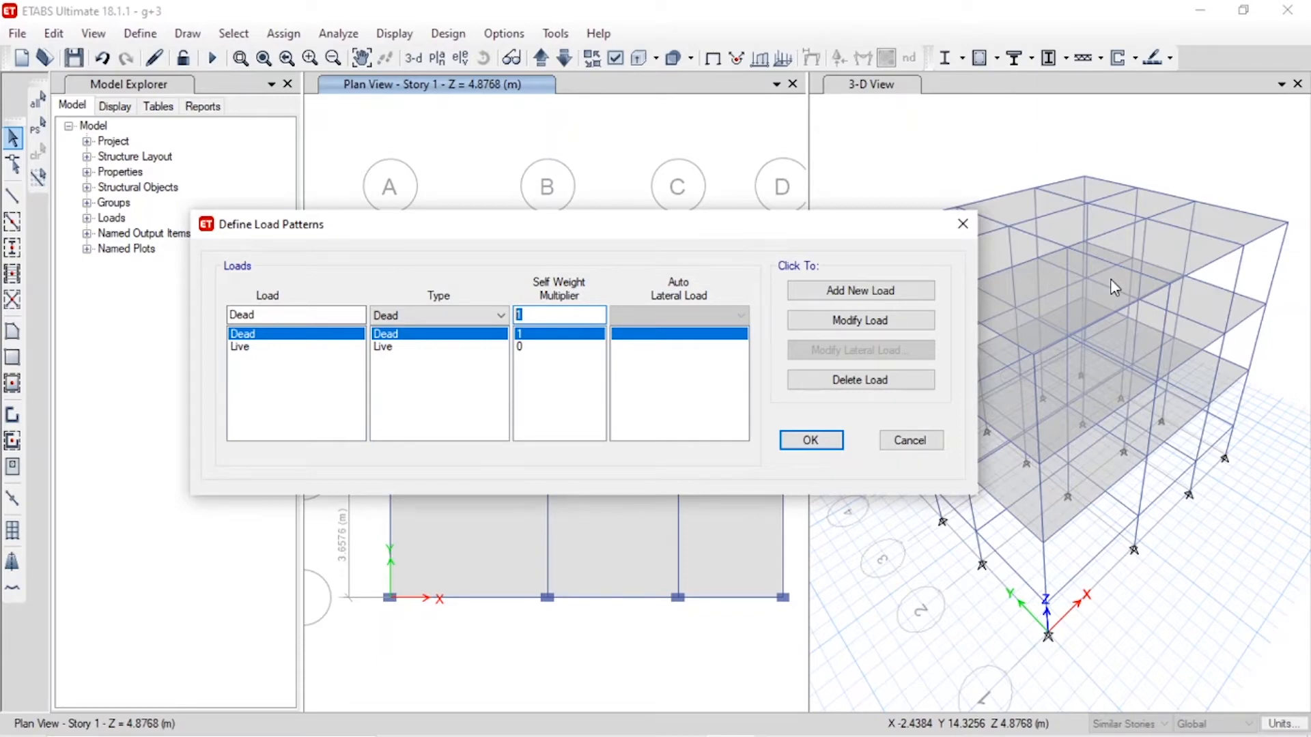
left_click(730, 176)
left_click_drag(661, 231, 579, 202)
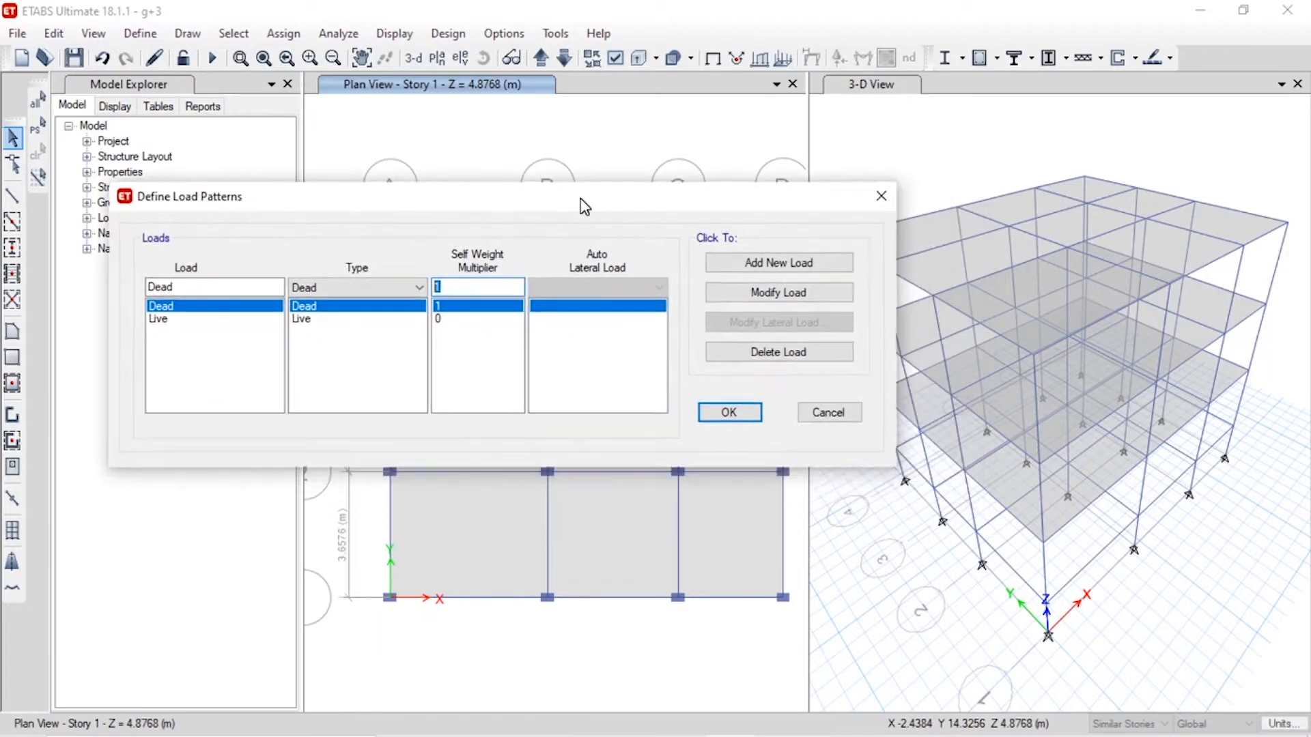
- Add a load pattern W-X of type Wind with Indian IS875:1987 as its auto lateral load
left_click(179, 320)
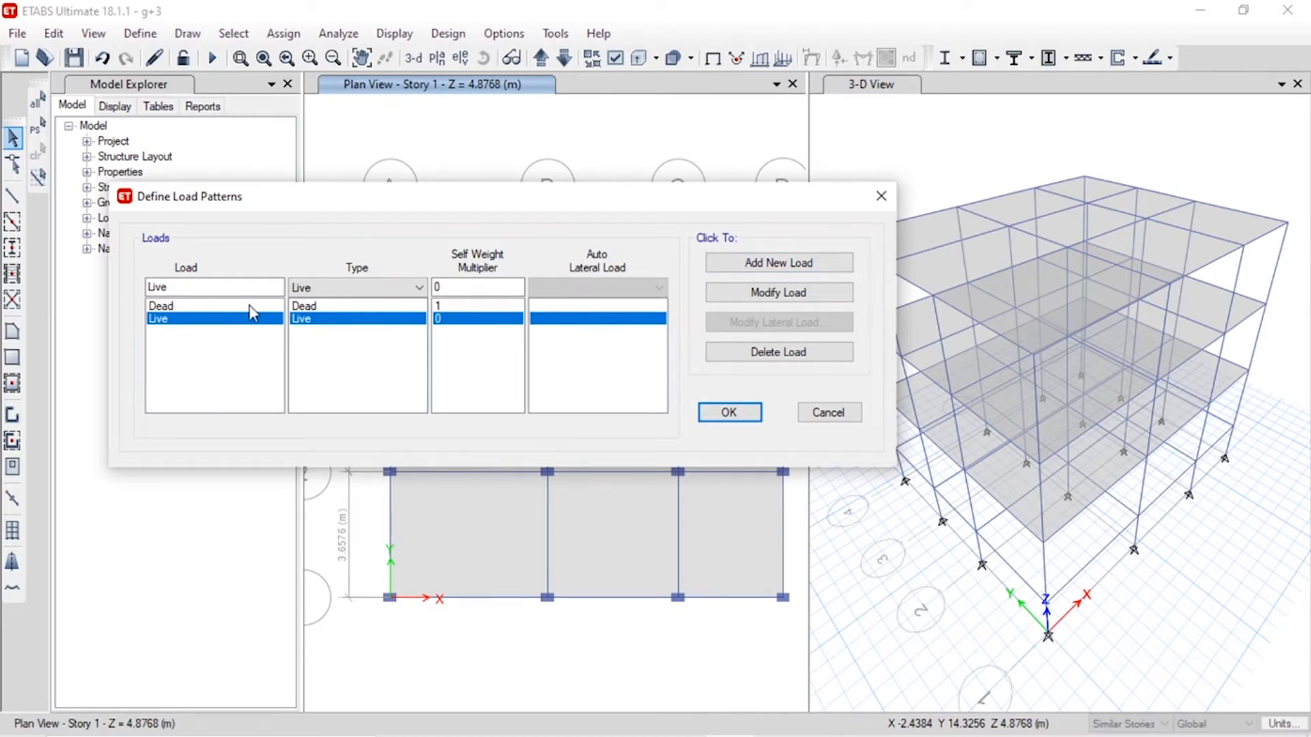
left_click(219, 290)
double_click(174, 288)
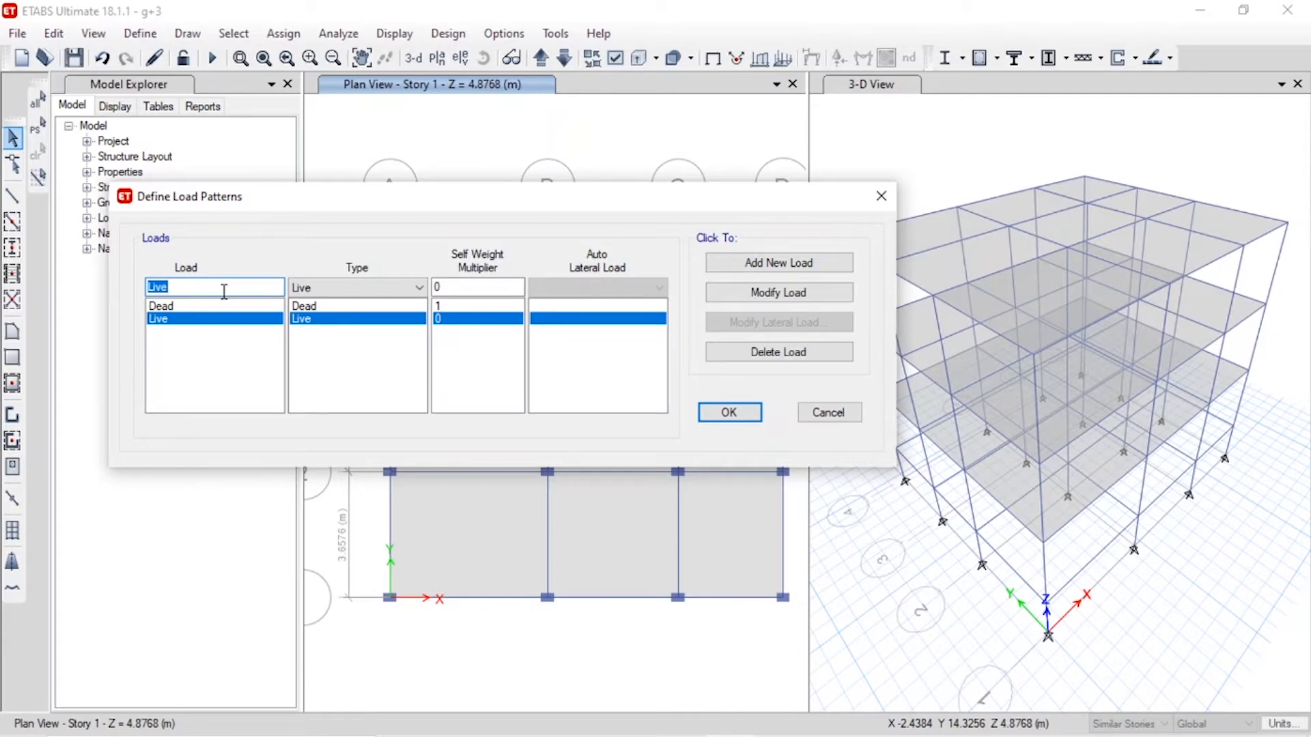
type("W-X")
left_click(350, 289)
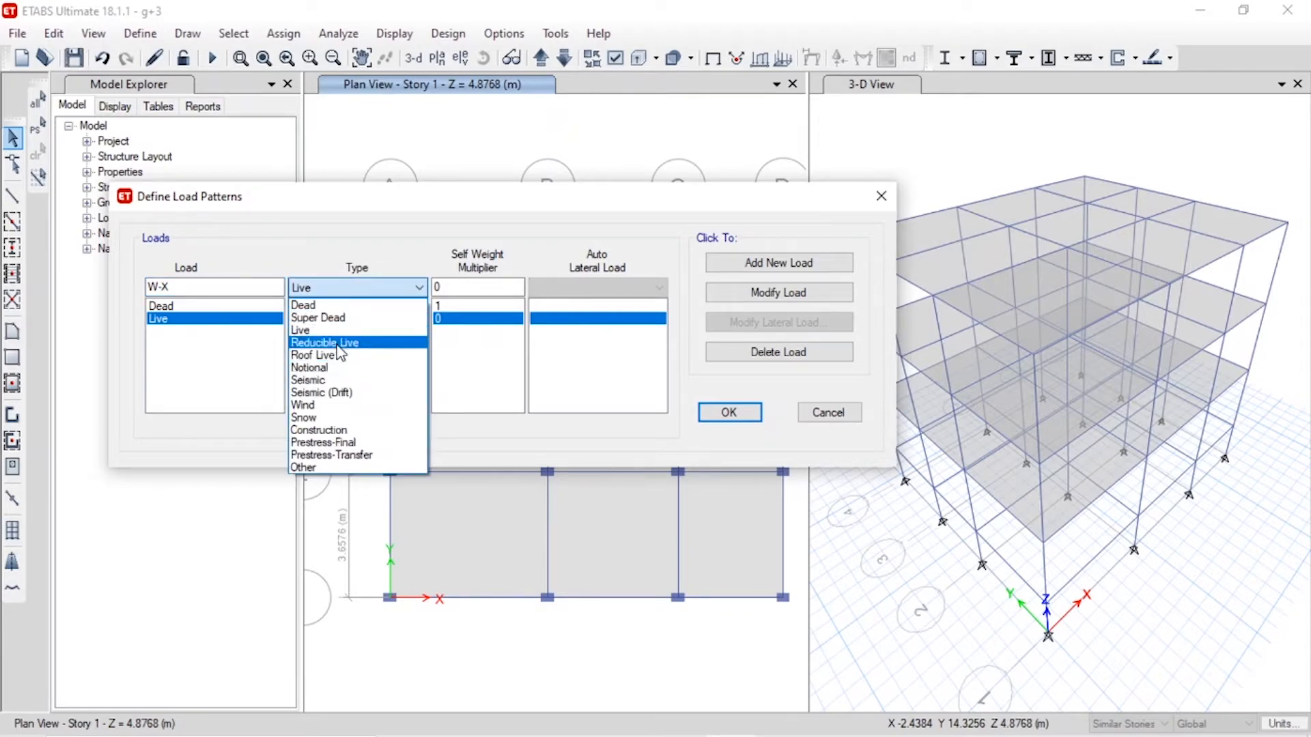
left_click(352, 412)
left_click(593, 287)
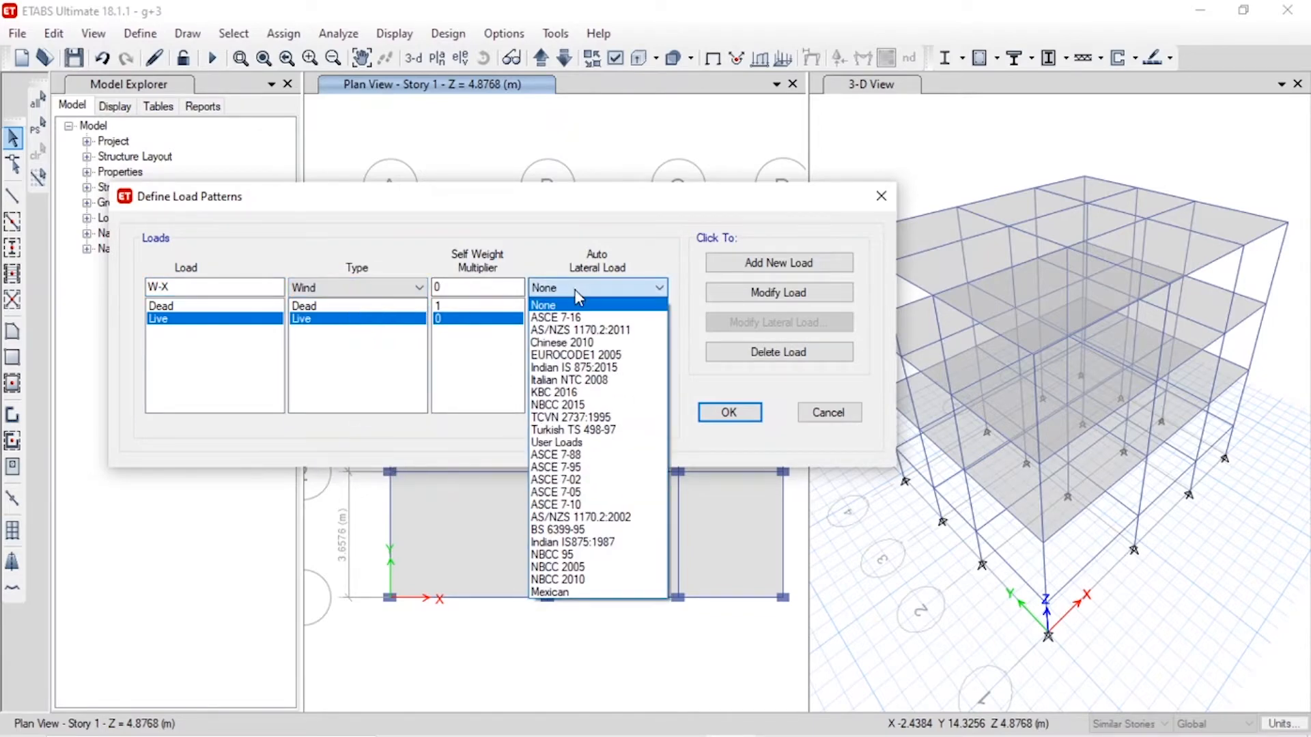
left_click(592, 543)
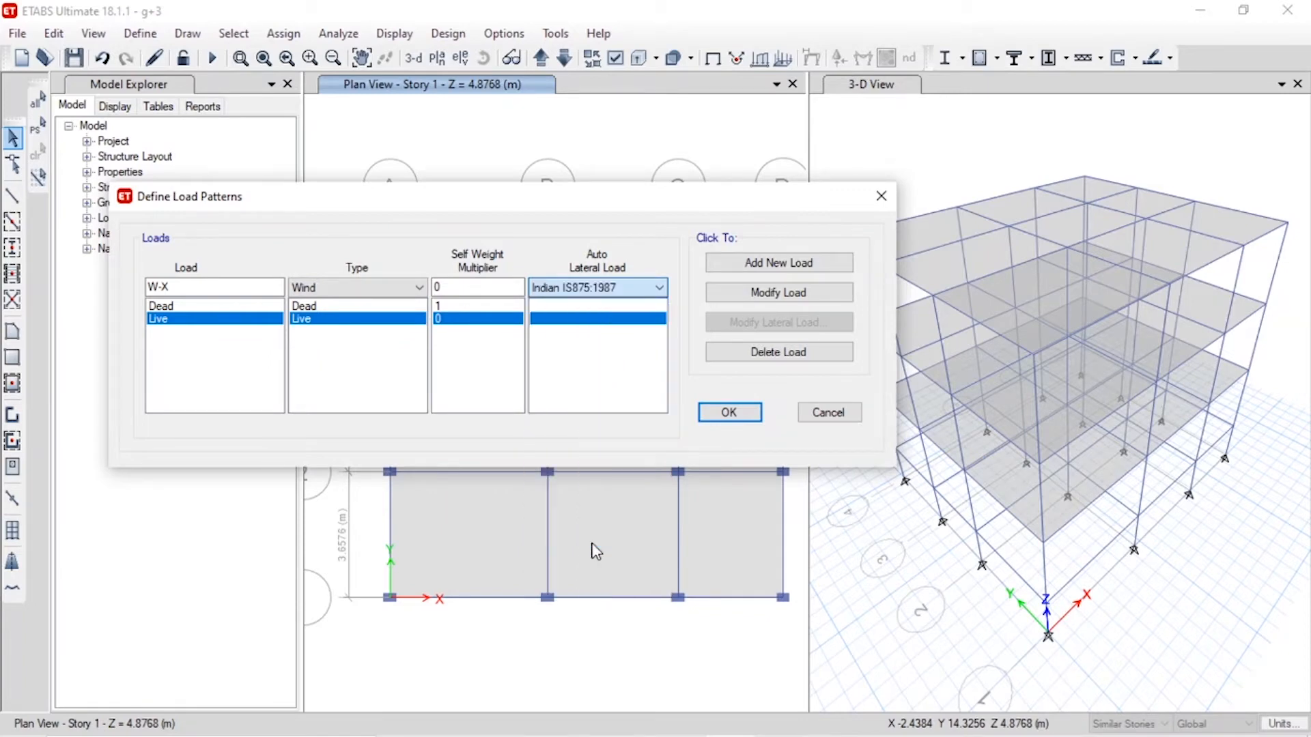
left_click(808, 269)
- Add a second Wind load pattern named W-Y, also using Indian IS875:1987
left_click(196, 283)
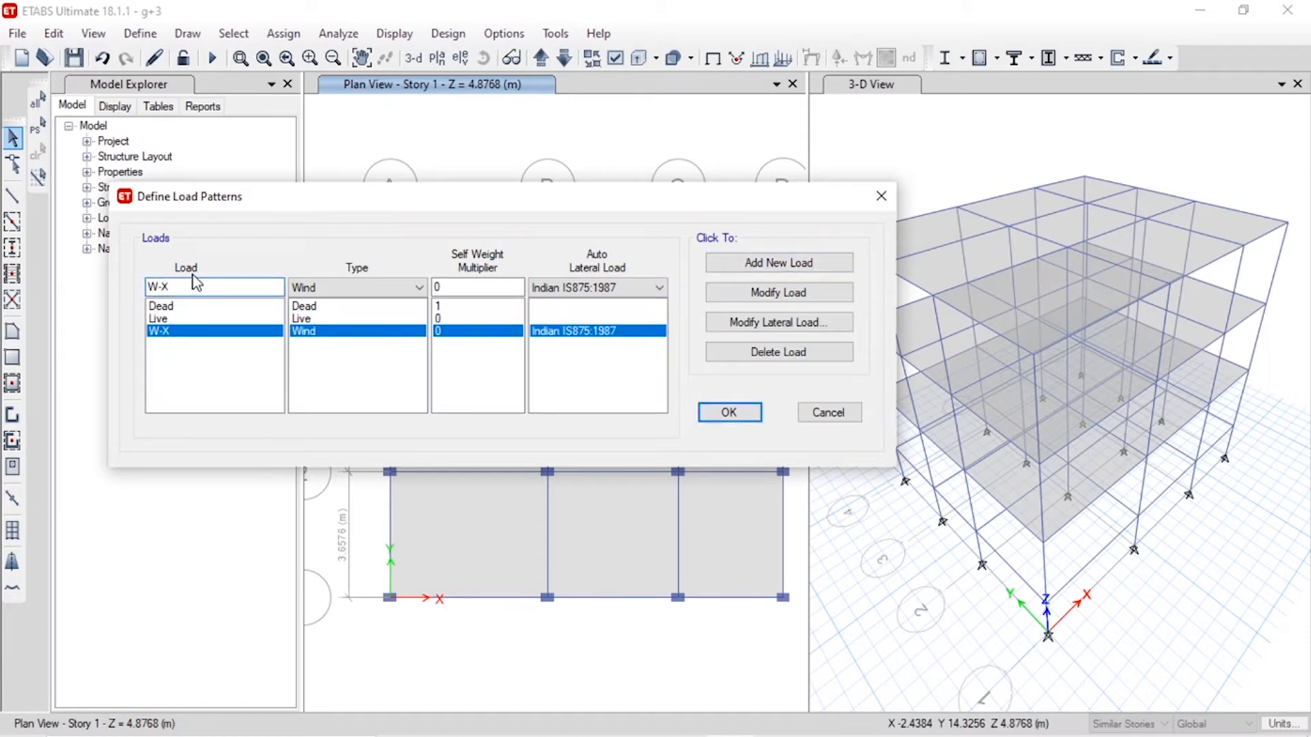
type("Y")
left_click(774, 266)
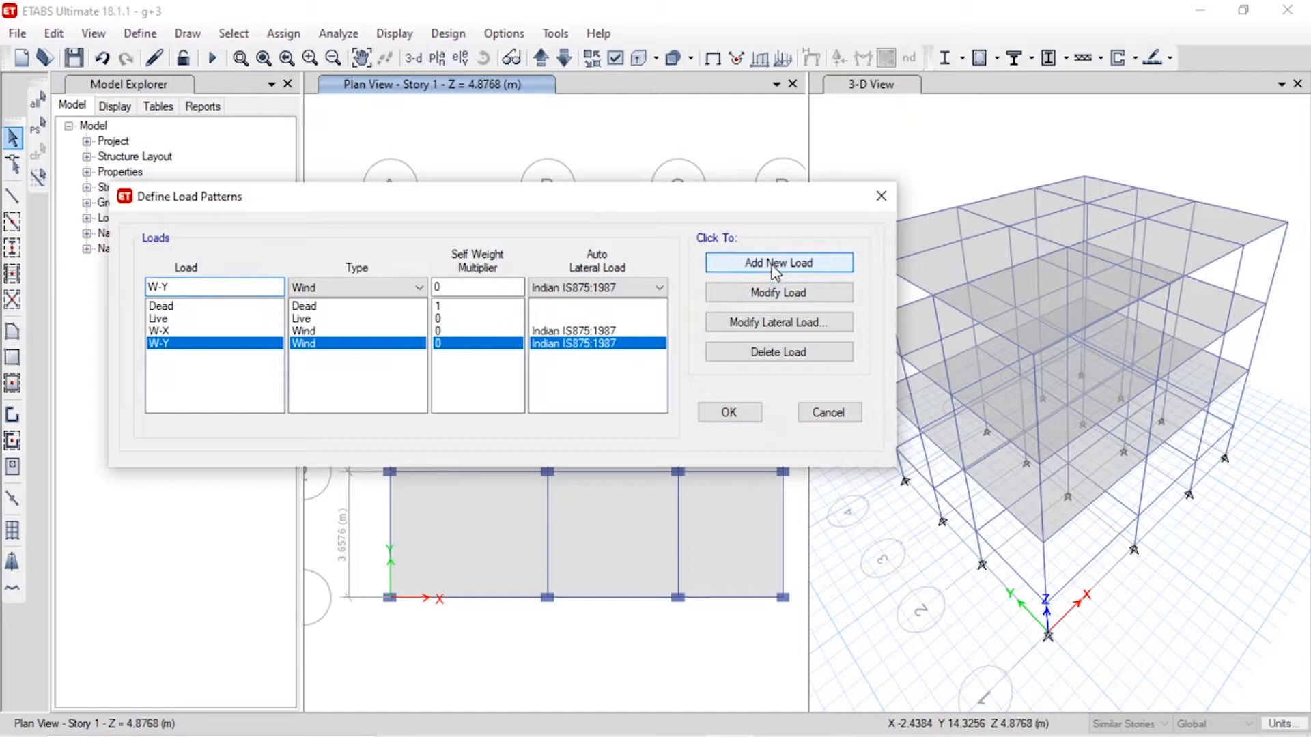
- Add a load pattern EQ-X of type Seismic with IS1893 2002 as its auto lateral load
double_click(205, 291)
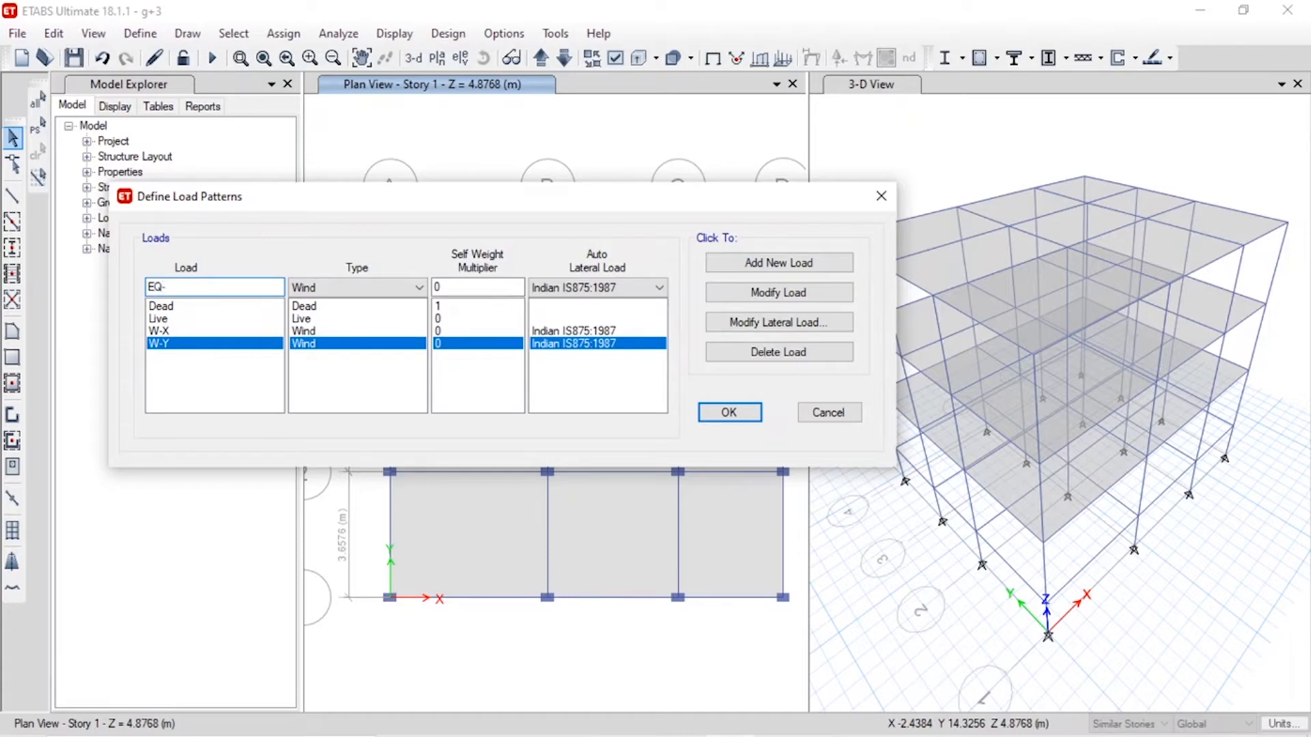
left_click(379, 287)
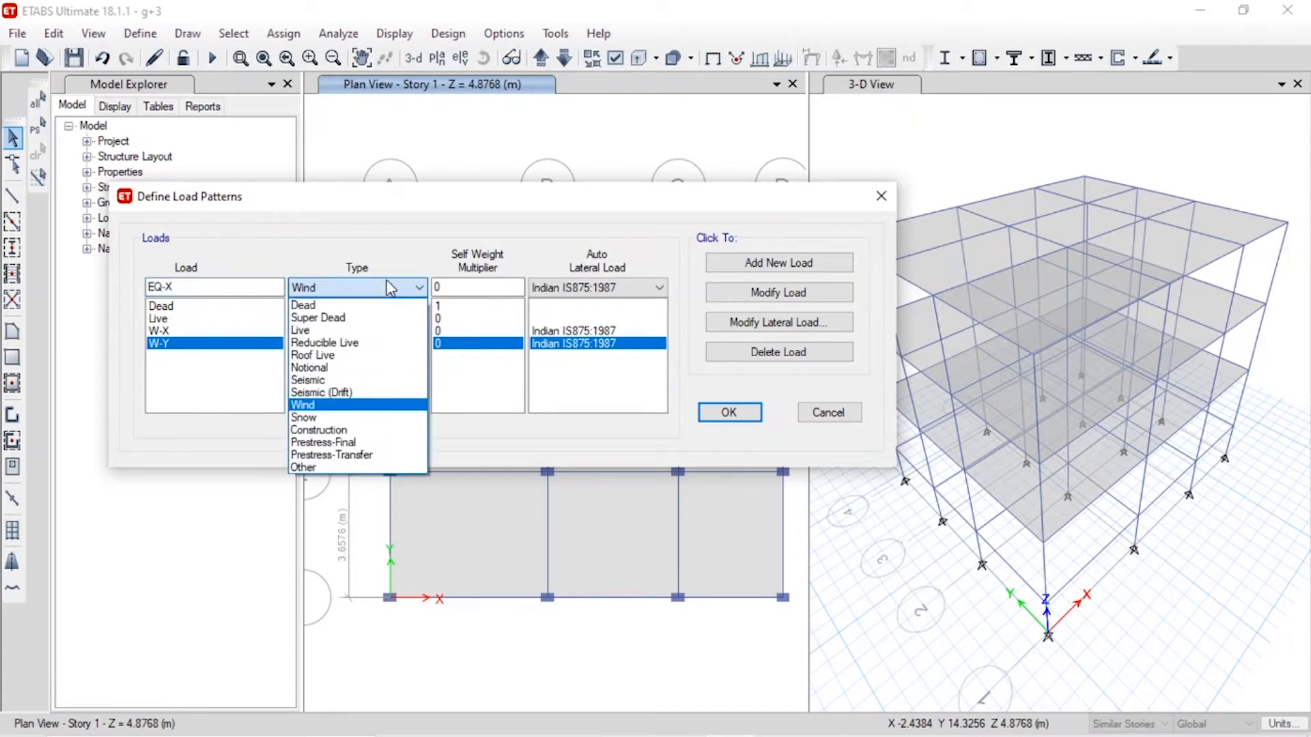
left_click(371, 387)
left_click(652, 288)
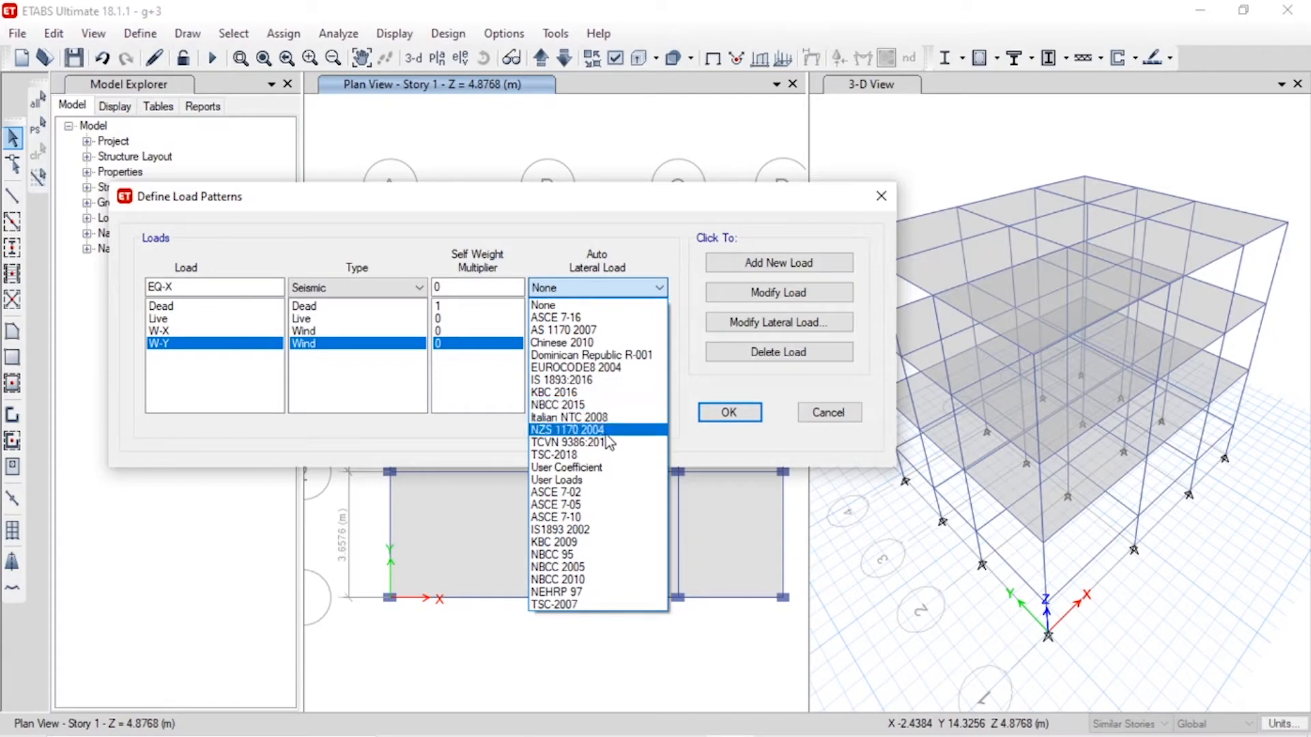
left_click(552, 530)
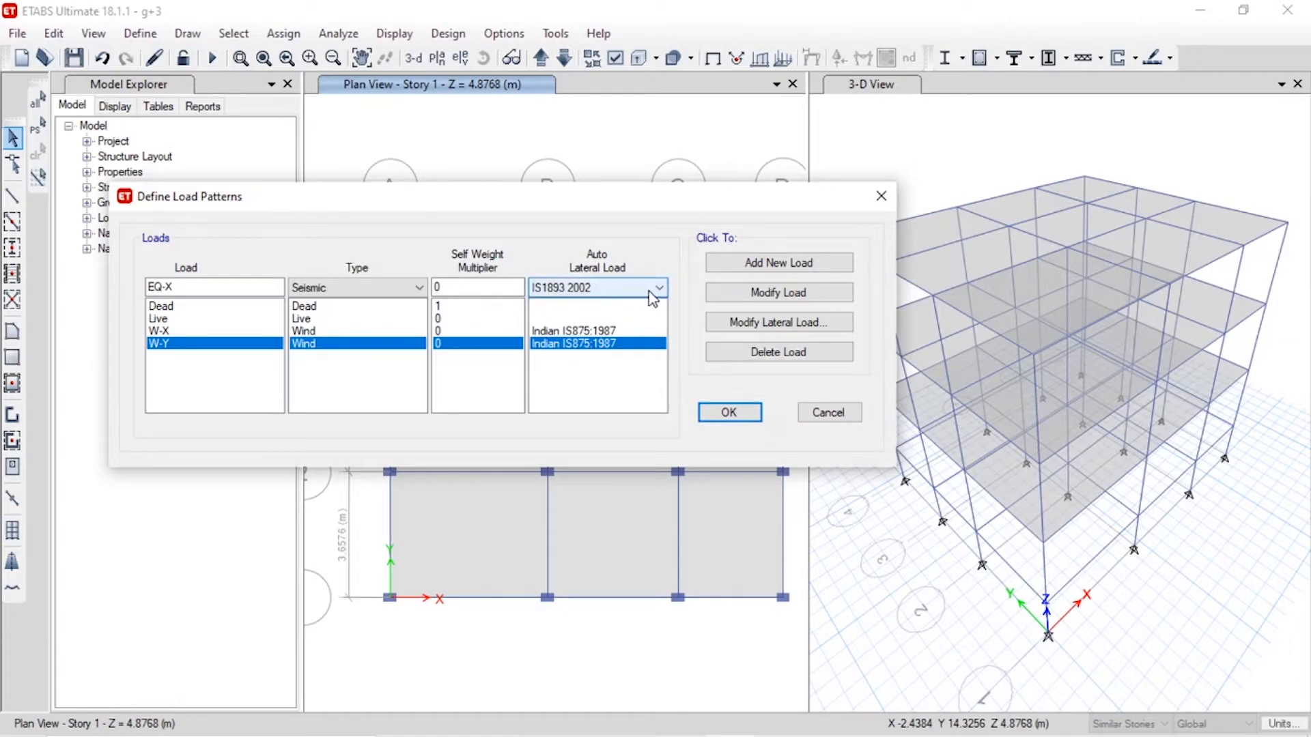
left_click(751, 262)
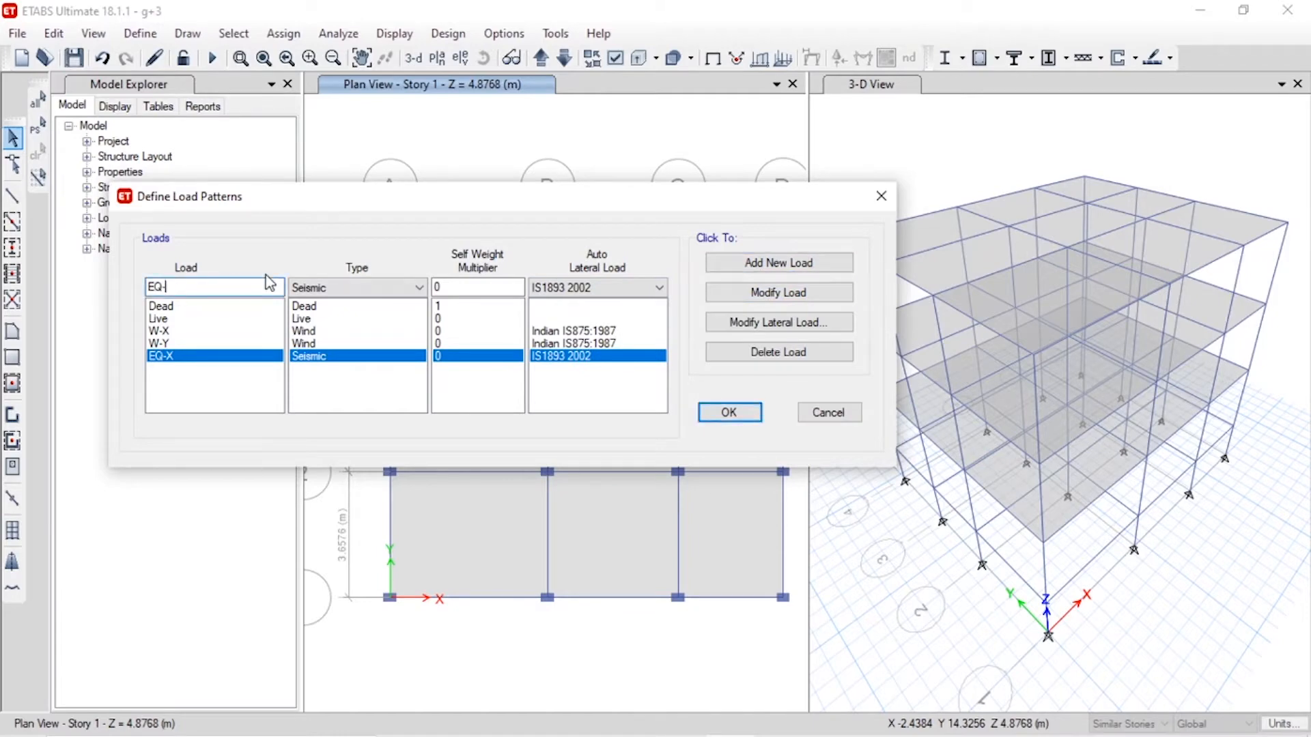
- Add a matching seismic load pattern EQ-Y and exclude X Dir and both X eccentricity cases from its lateral loading
type("Y")
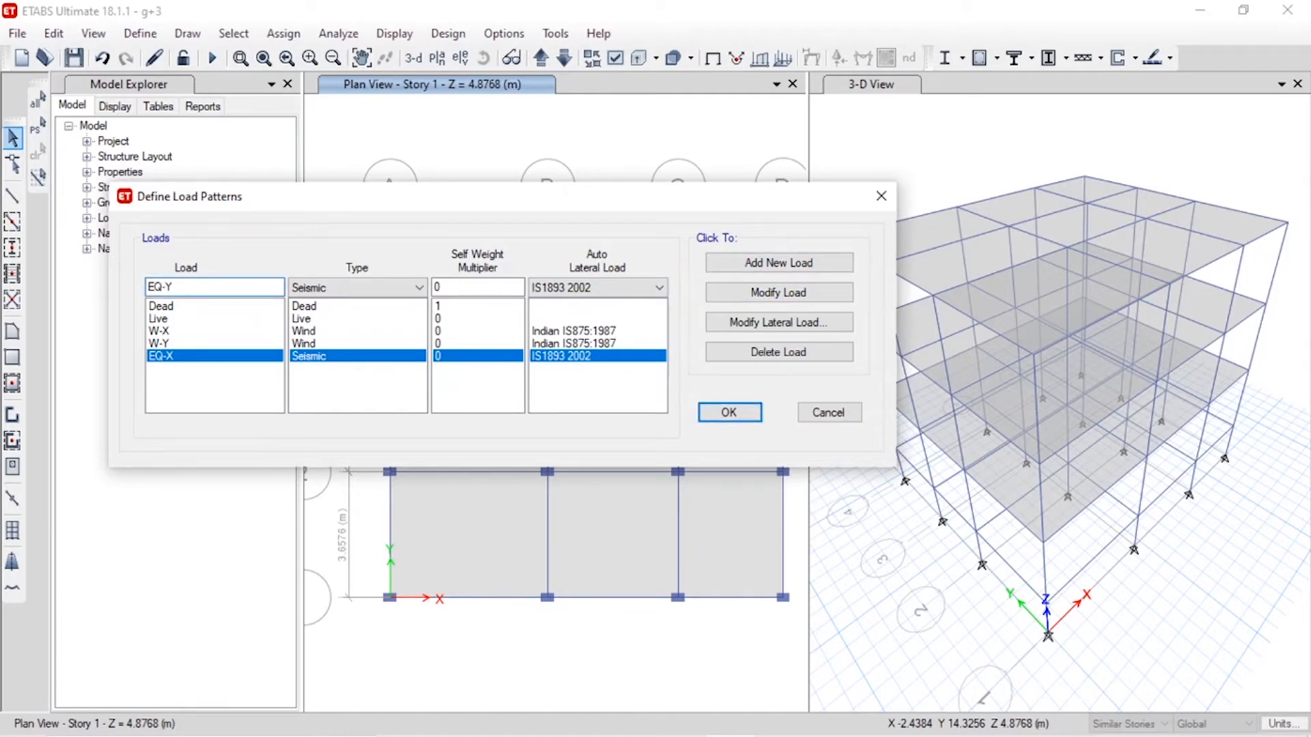
left_click(815, 262)
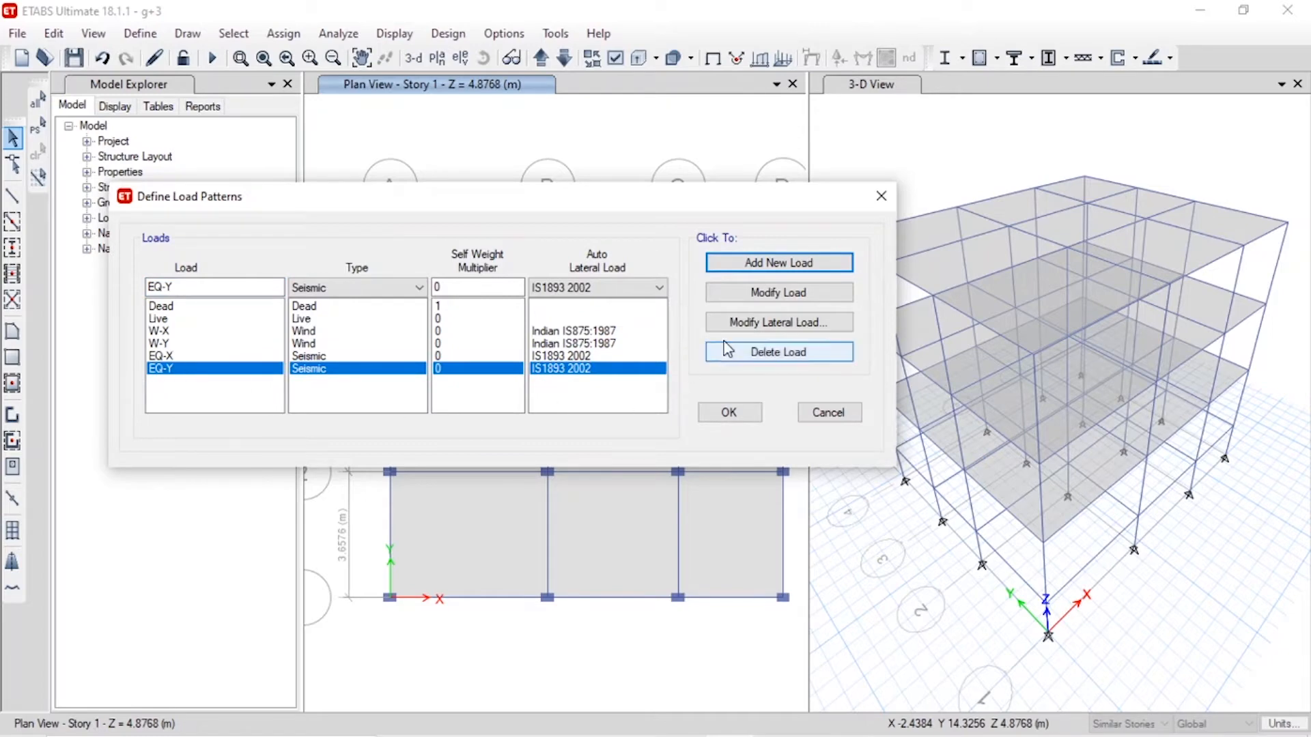
left_click(740, 323)
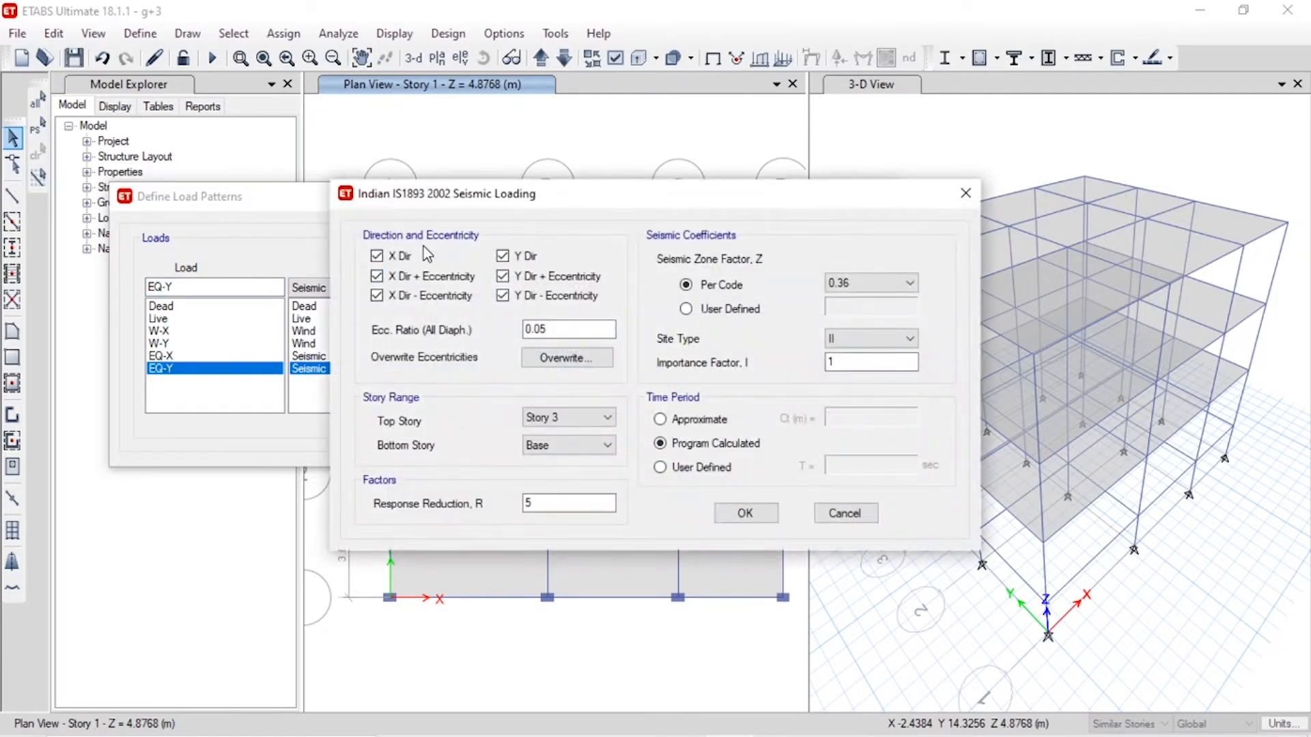
left_click(376, 256)
left_click(386, 278)
left_click(380, 297)
- Set the EQ-Y seismic loading's bottom story to Plinth Level and its zone factor to 0.16, keeping Story 3 and site type II
left_click(558, 416)
left_click(560, 416)
left_click(579, 447)
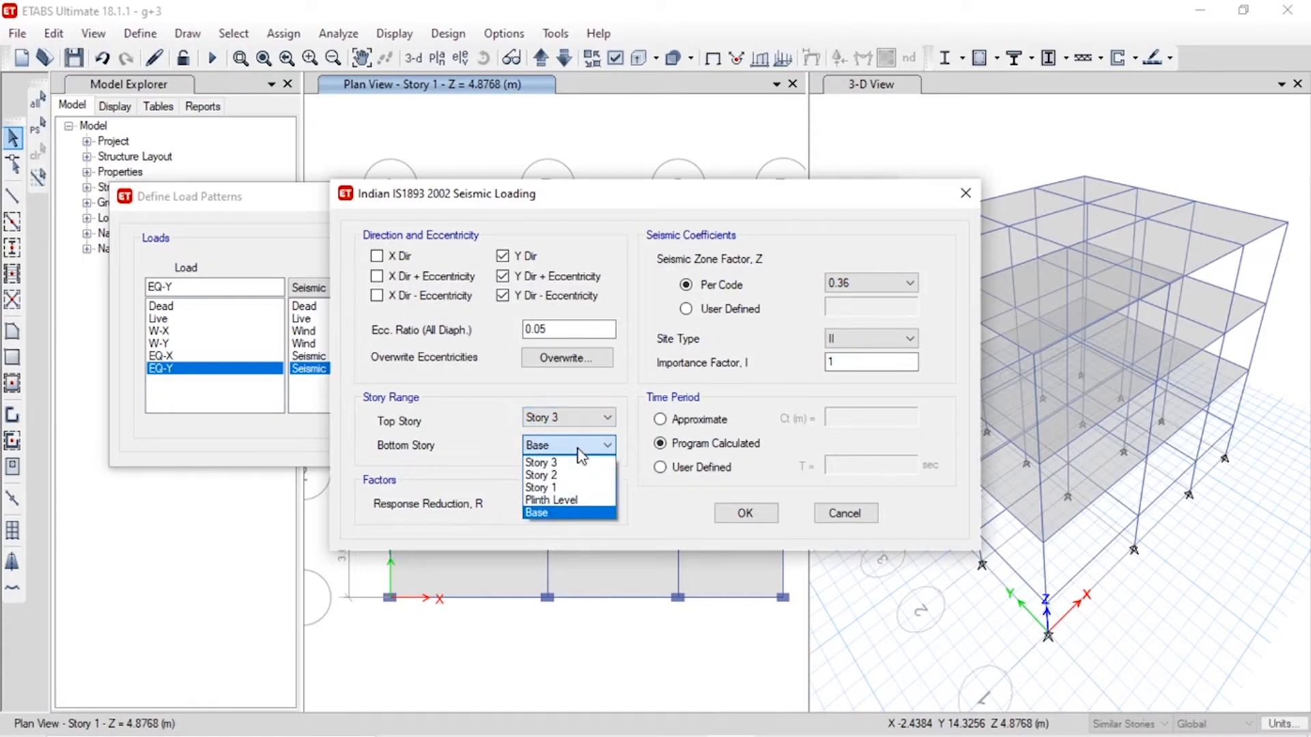
left_click(578, 501)
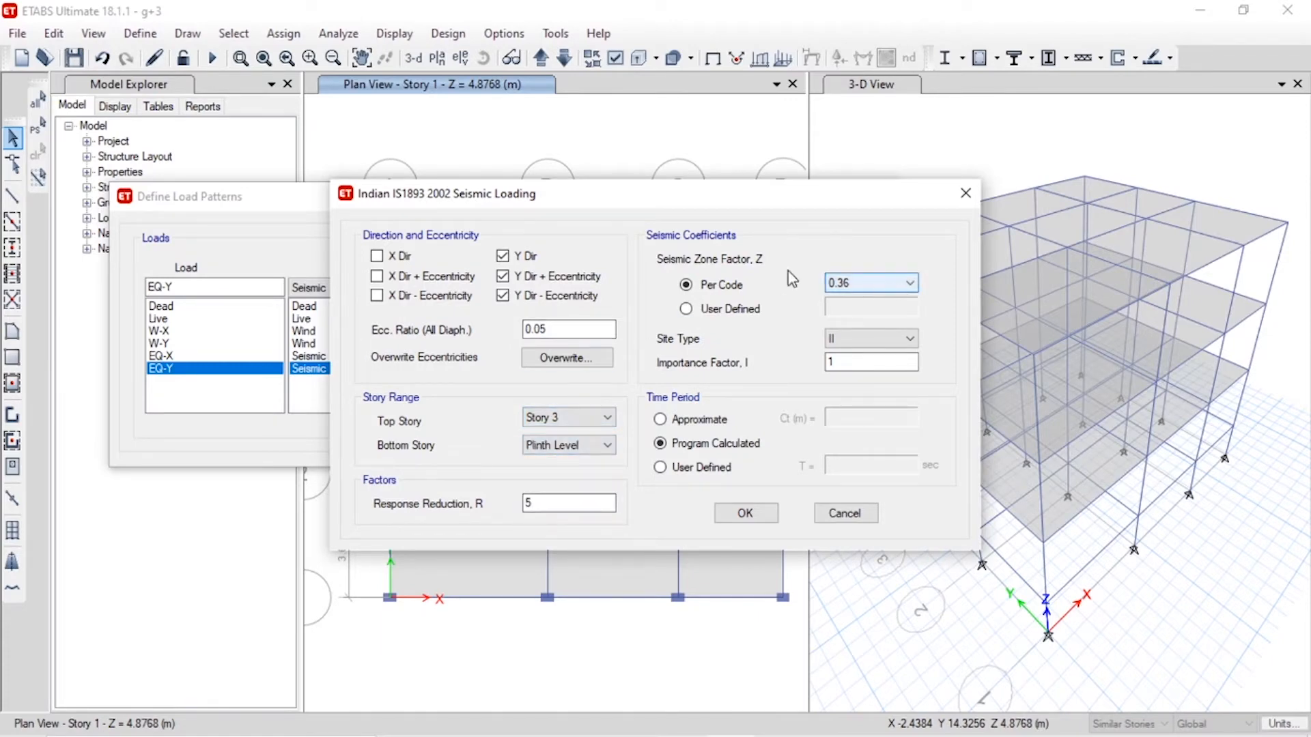
left_click(868, 286)
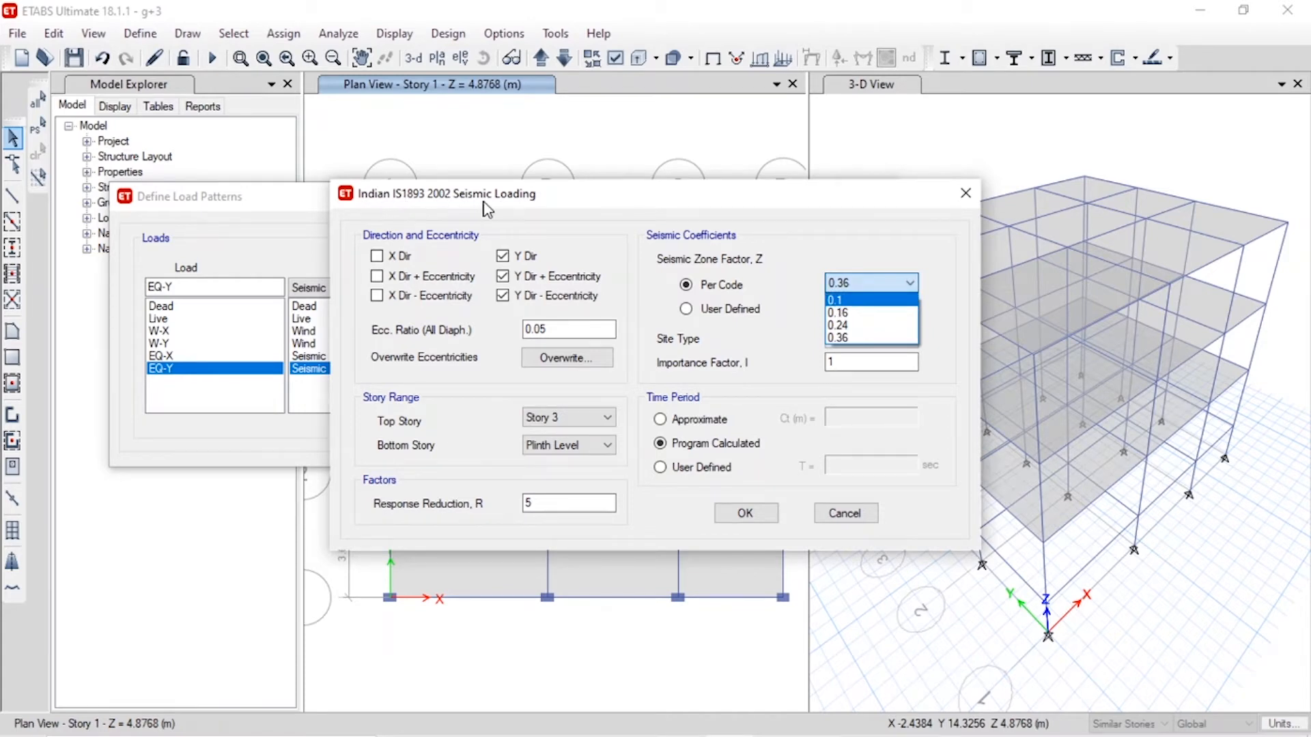
left_click(843, 313)
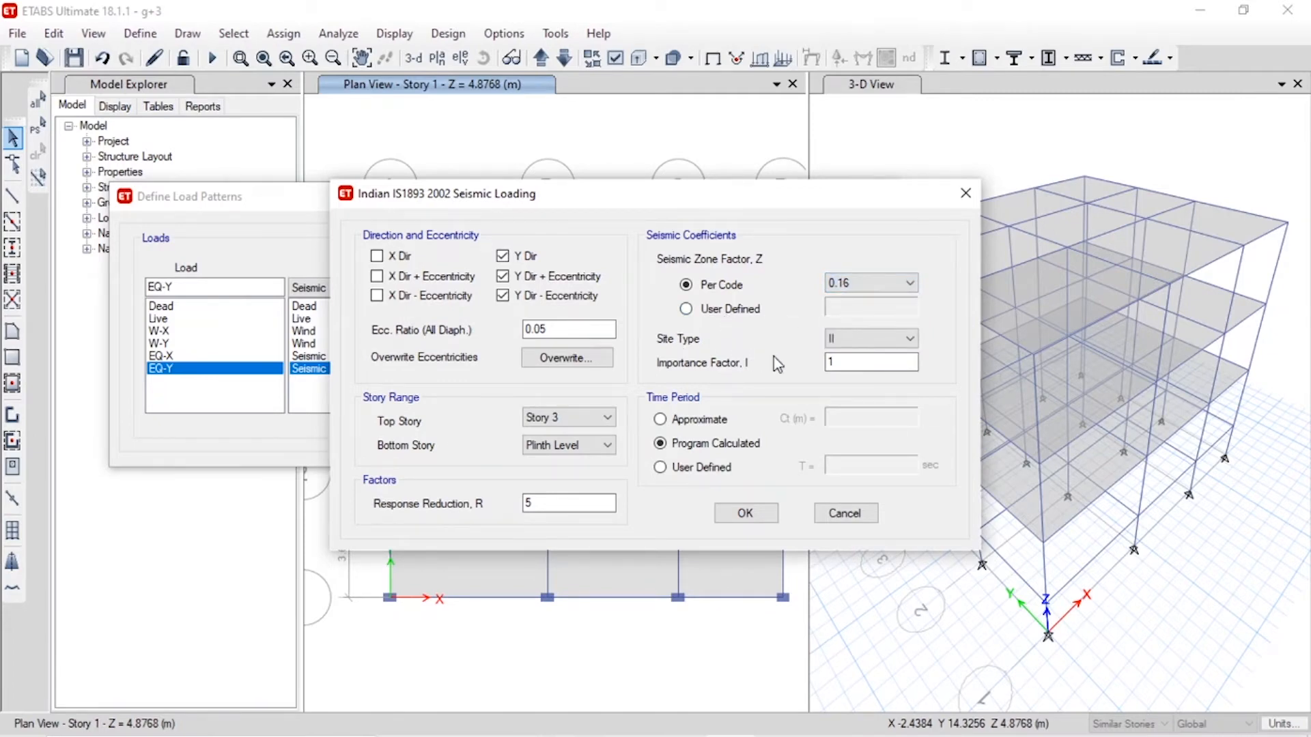
left_click(910, 339)
left_click(888, 367)
left_click(746, 514)
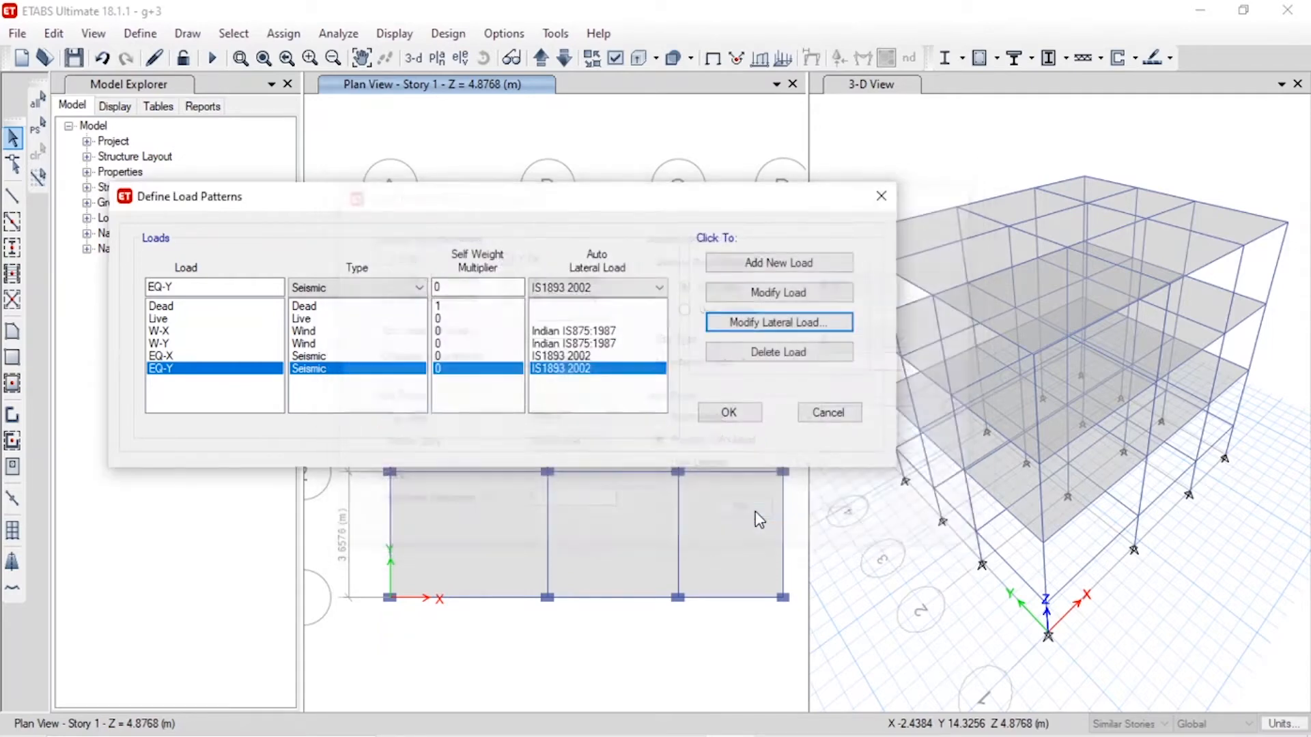
- Restrict the EQ-X seismic loading to the X direction by excluding Y Dir and both Y eccentricity cases
left_click(584, 356)
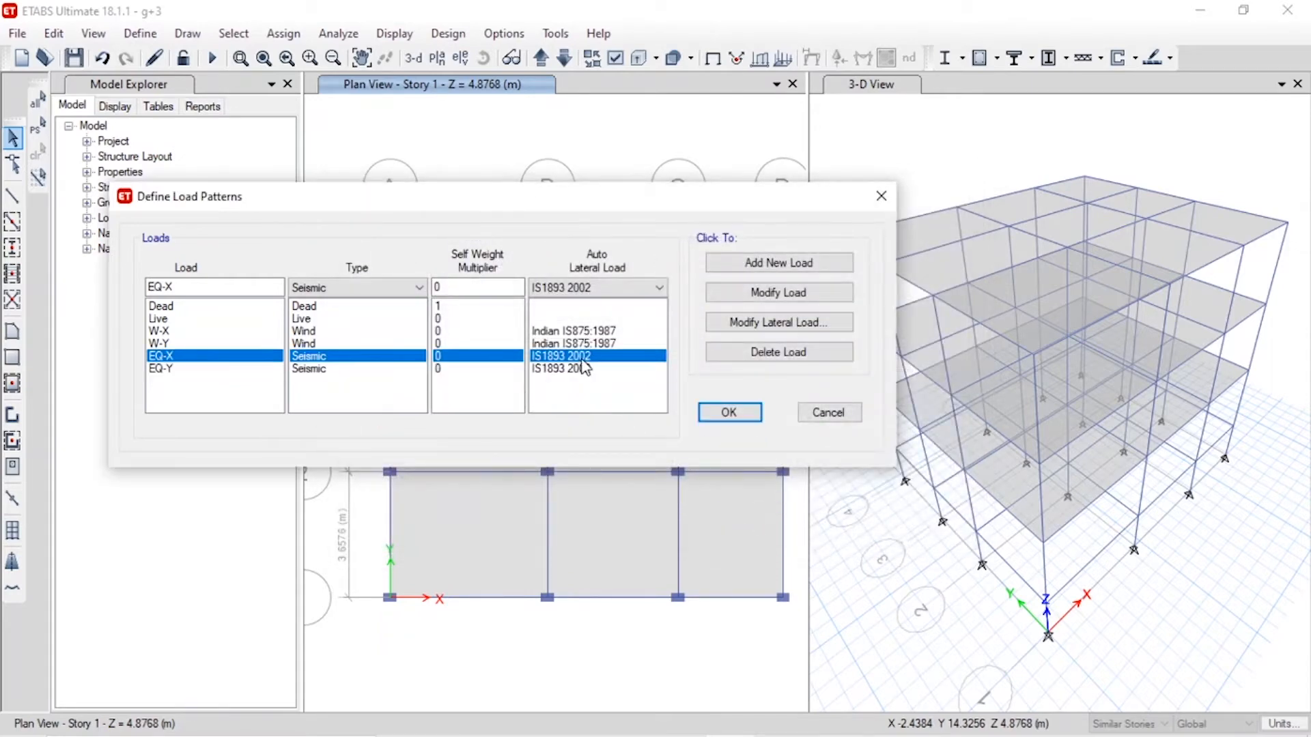
left_click(792, 323)
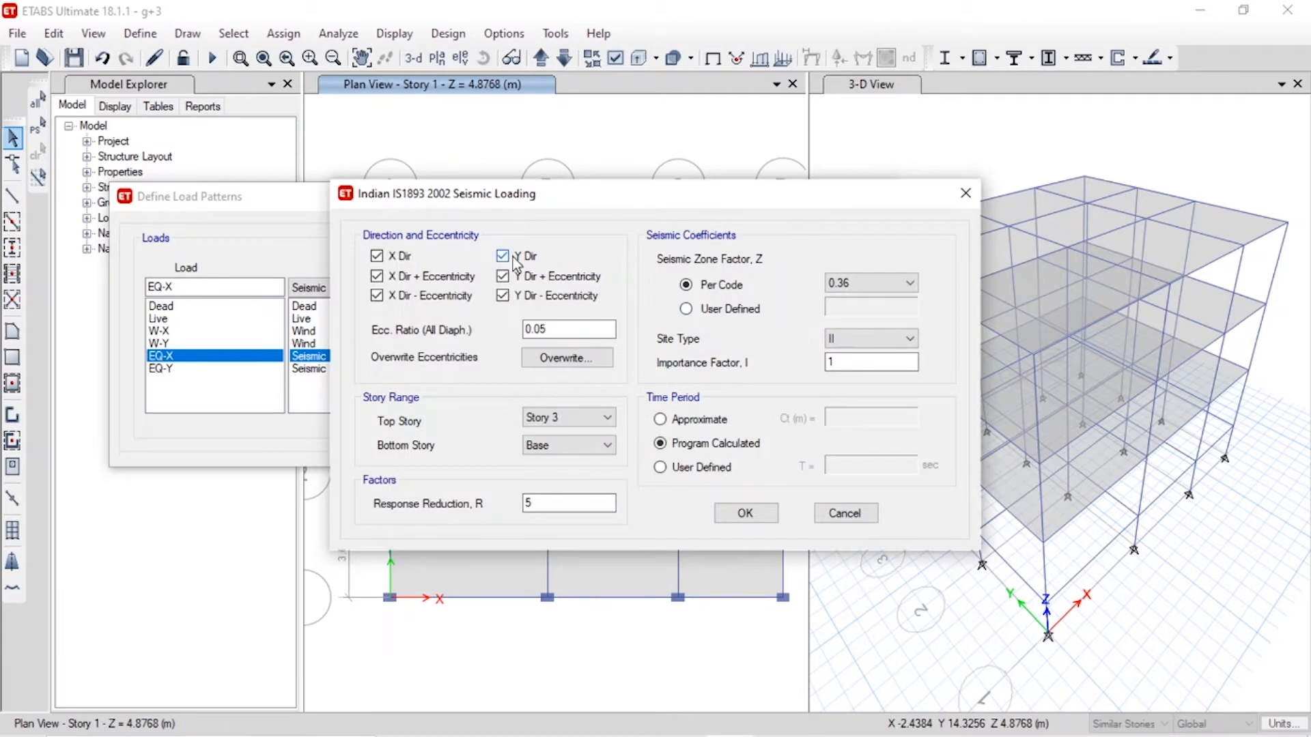
left_click(512, 256)
left_click(509, 275)
left_click(506, 295)
- Set the EQ-X seismic zone factor to 0.16 with site type II, and its bottom story to Plinth Level
left_click(836, 287)
left_click(861, 309)
left_click(866, 338)
left_click(865, 350)
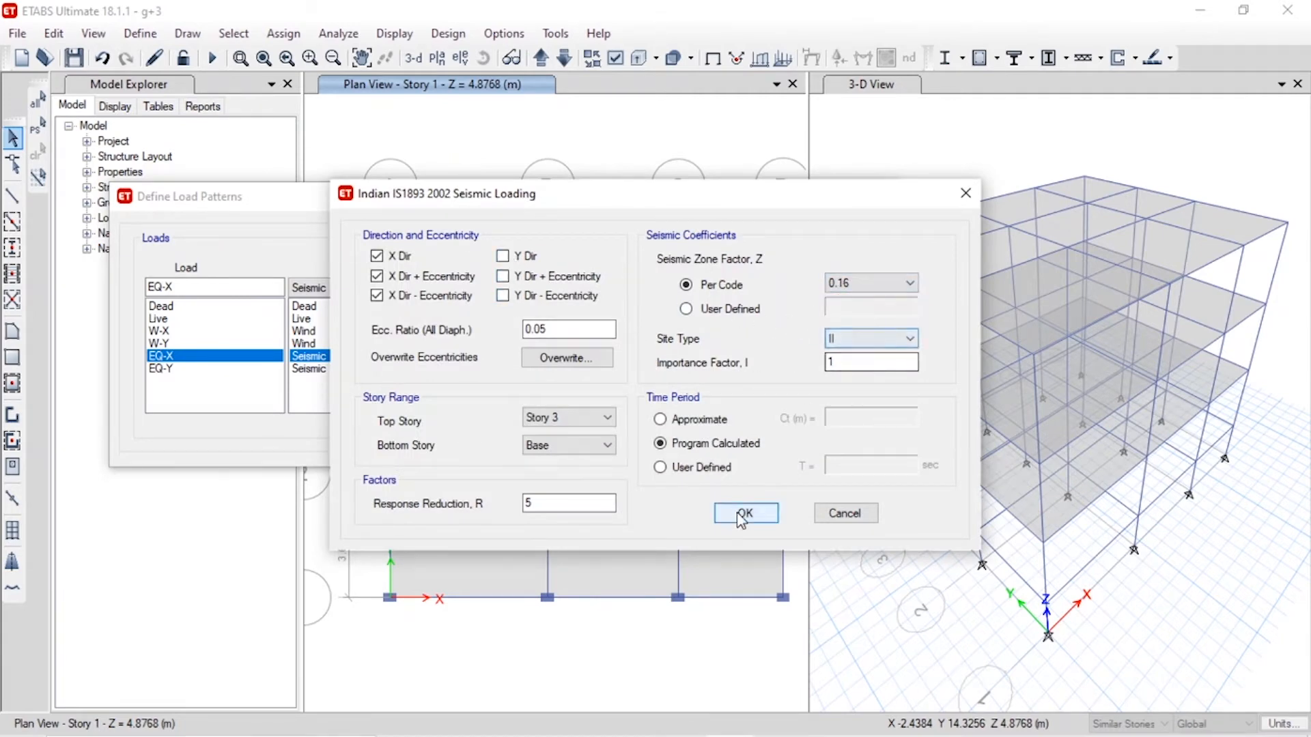
left_click(563, 447)
left_click(560, 497)
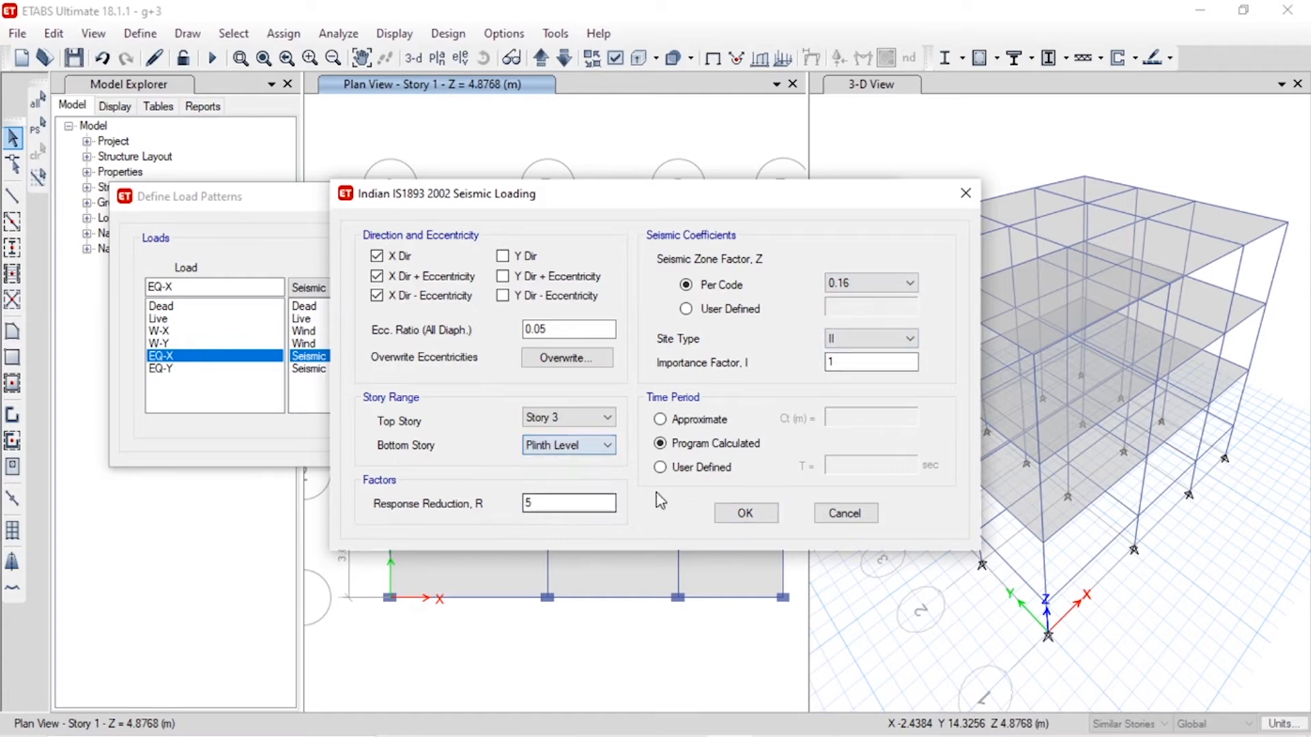
left_click(748, 515)
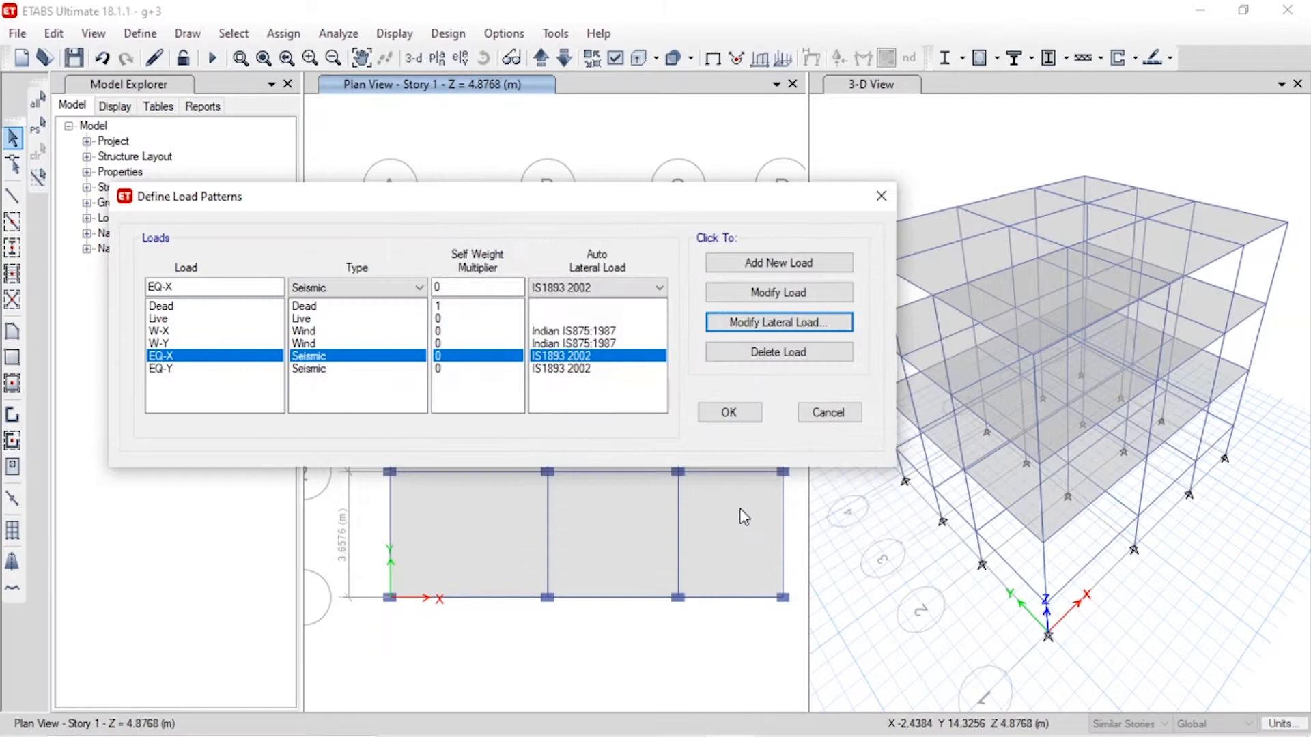
- Set the W-X pattern's wind speed to 44 m/s, keeping terrain category 2 and structure class B
left_click(179, 331)
left_click(819, 334)
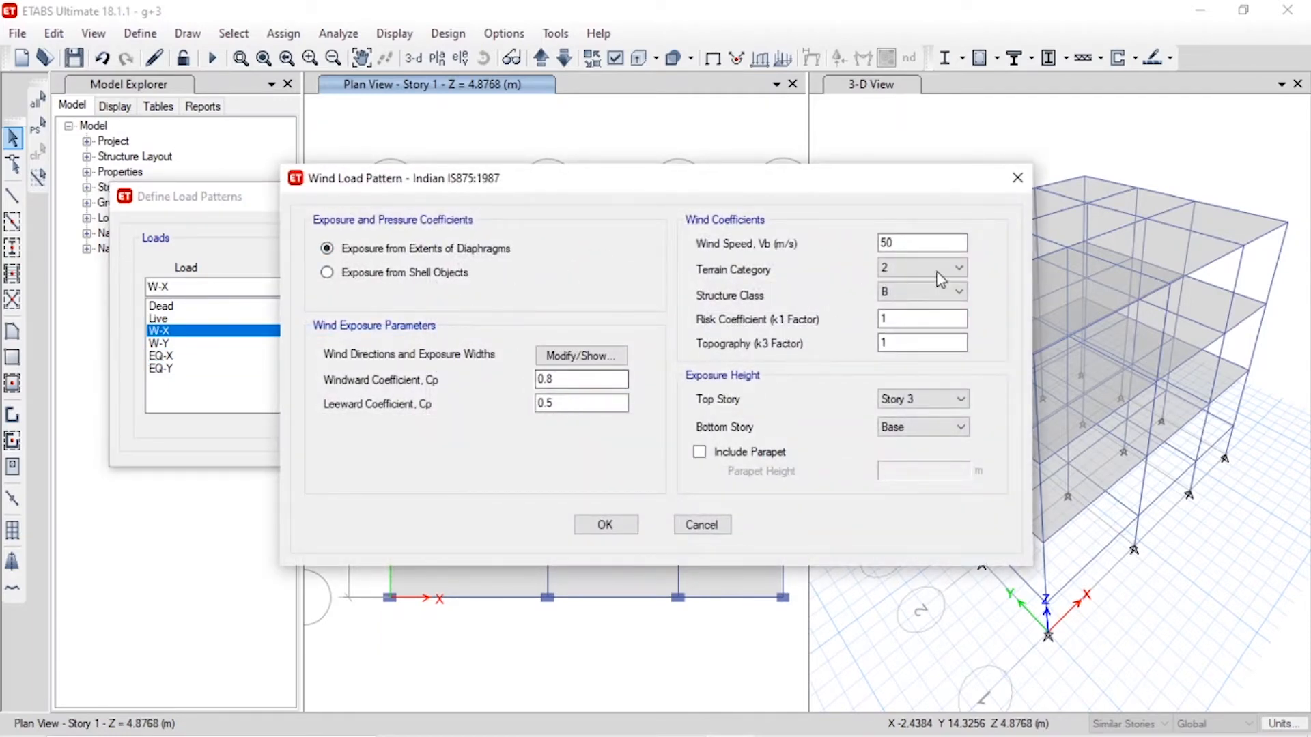
left_click(890, 243)
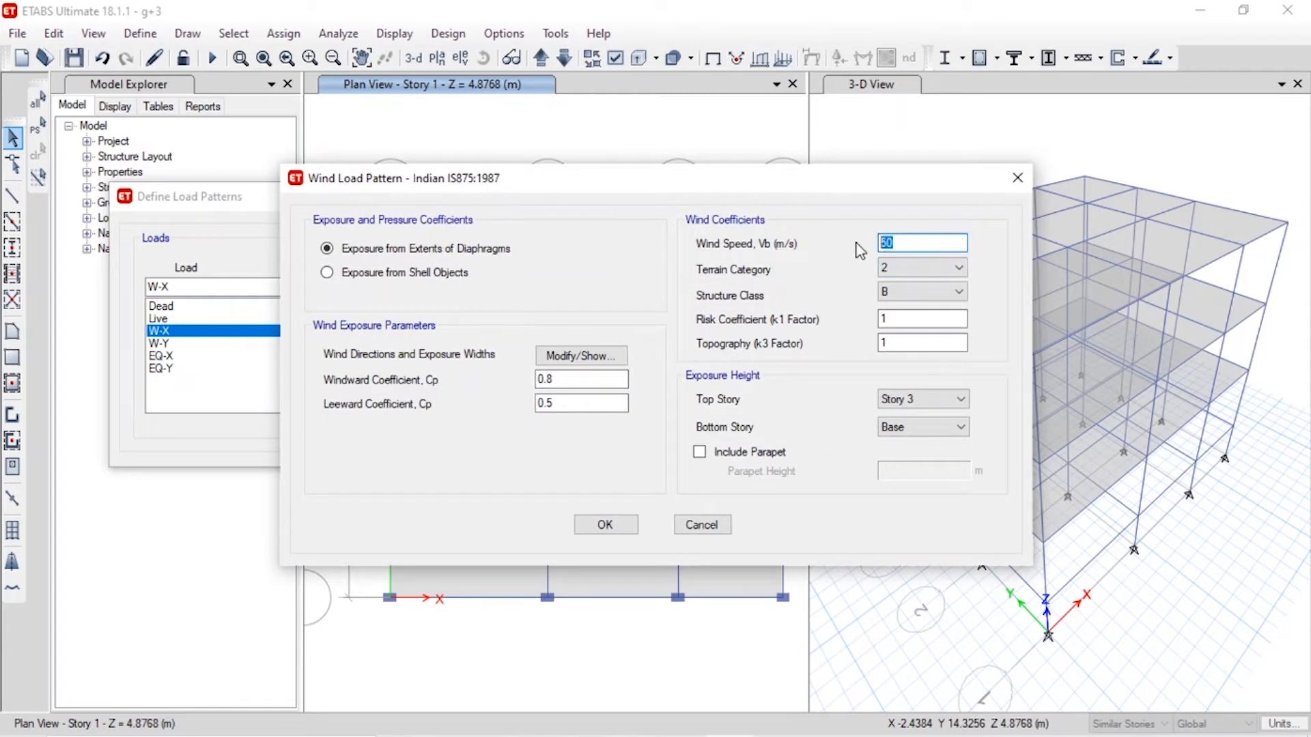
type("44")
left_click(915, 263)
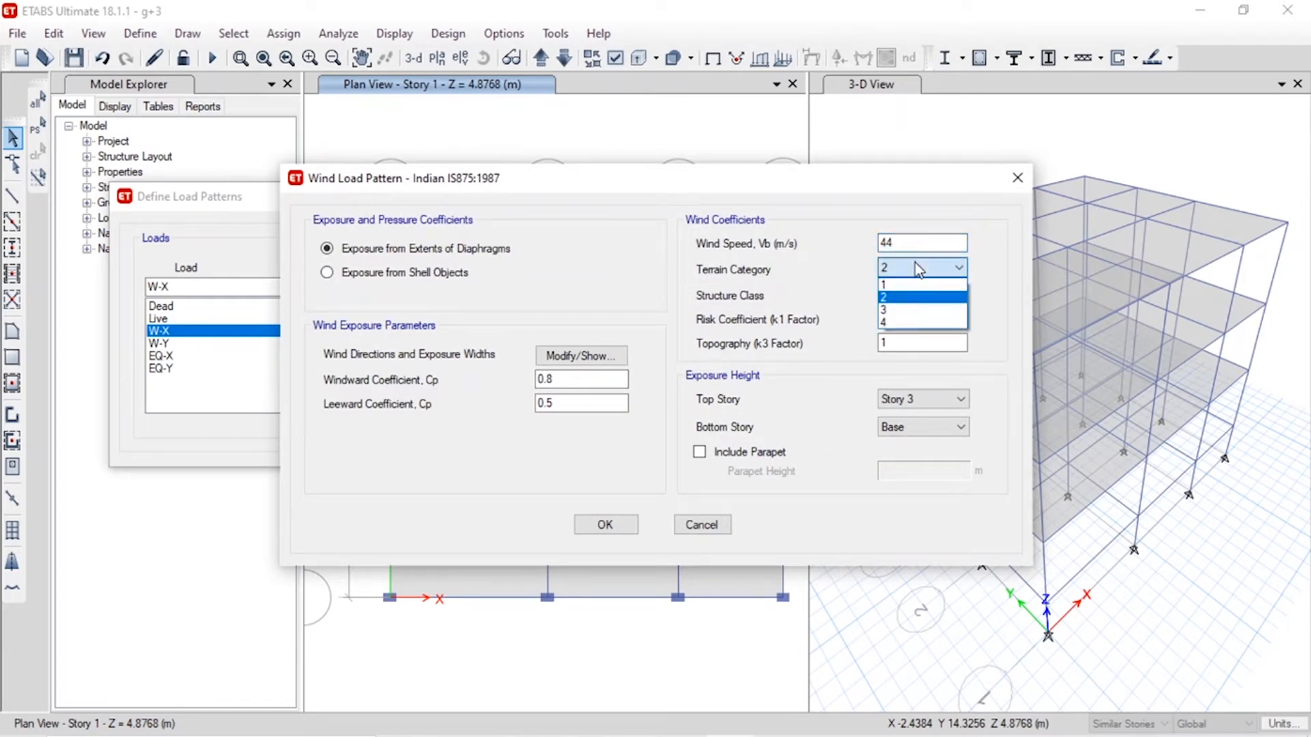
left_click(915, 264)
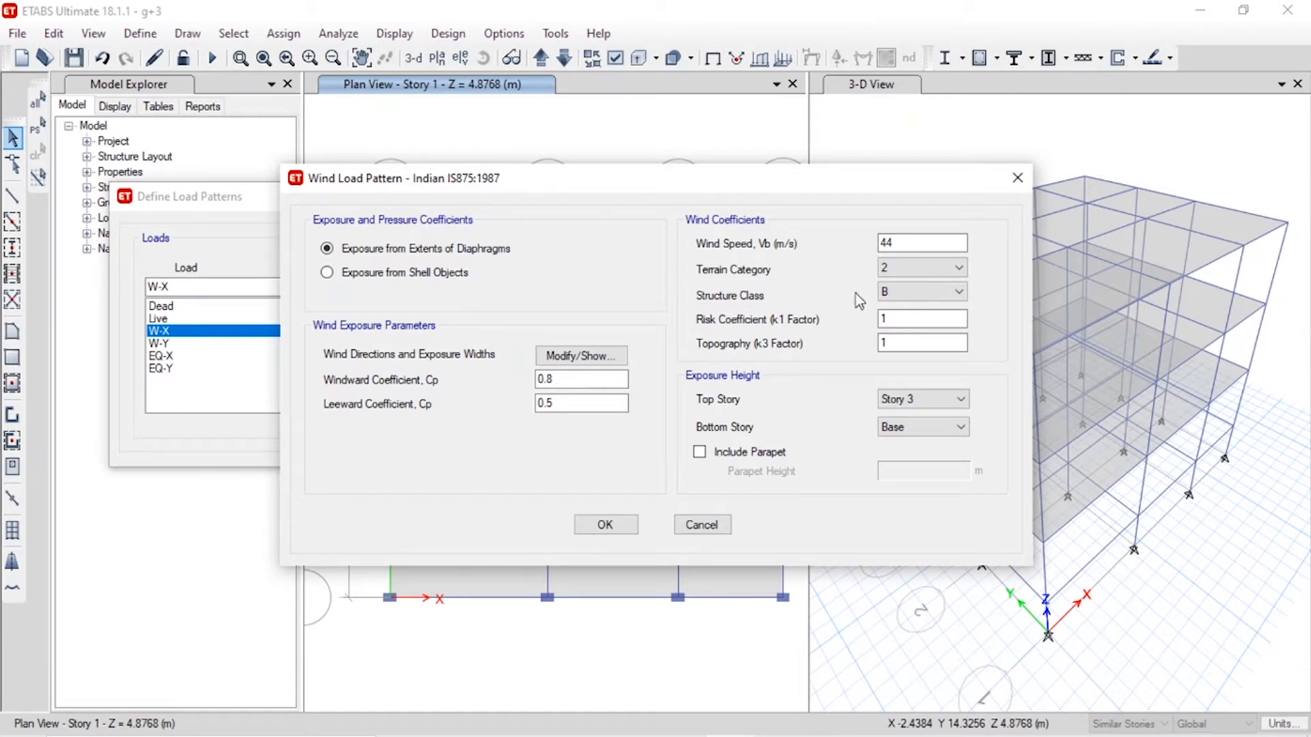
left_click(896, 293)
left_click(899, 300)
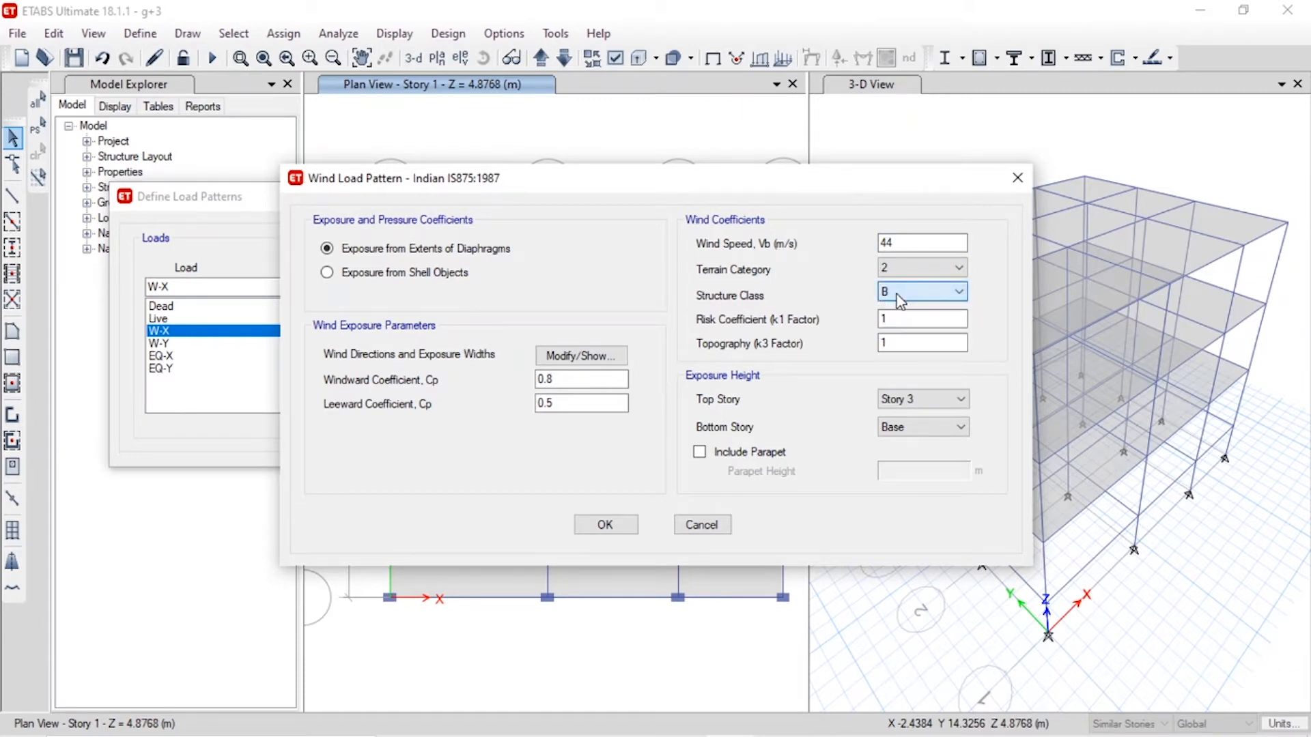
- Include a 1.25 m parapet in the W-X exposure height and set its range from Plinth Level to Story 3
left_click(718, 453)
left_click(932, 477)
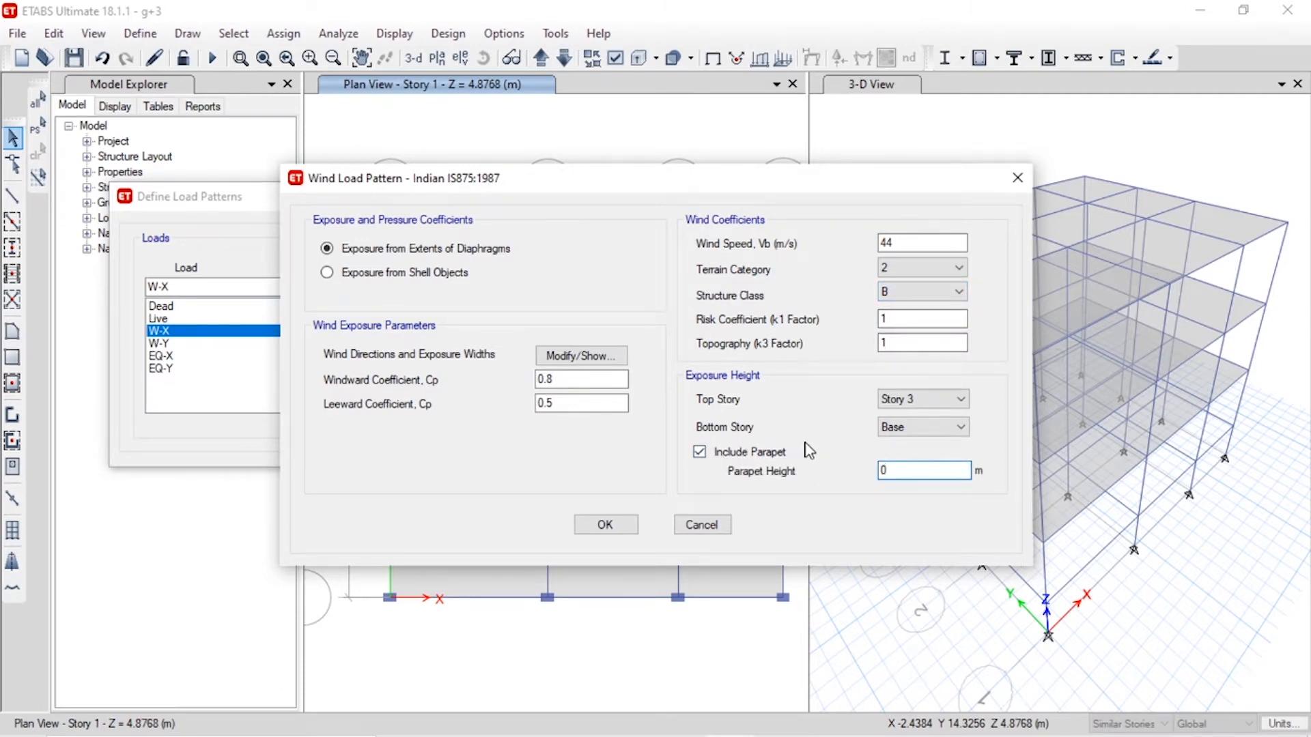
type("2.5")
key("BackSpace")
key("BackSpace")
key("BackSpace")
type("1.25")
left_click(918, 427)
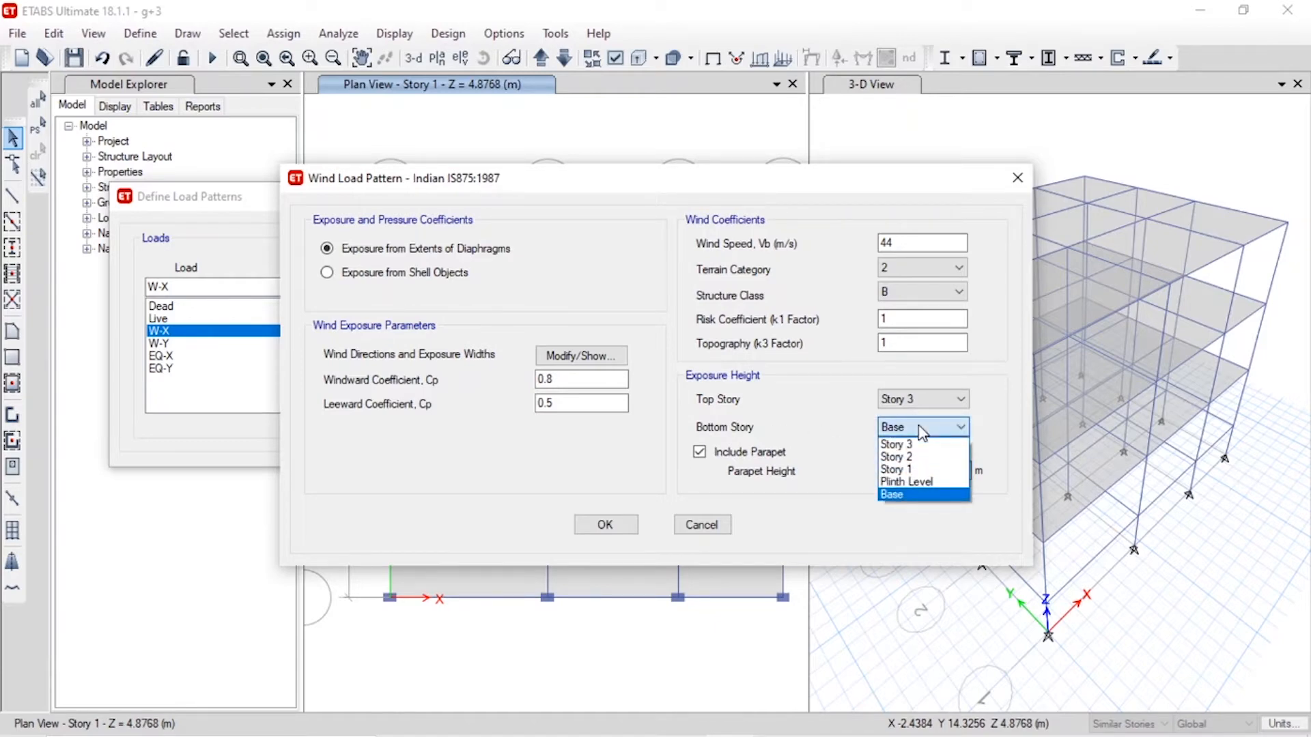
left_click(908, 481)
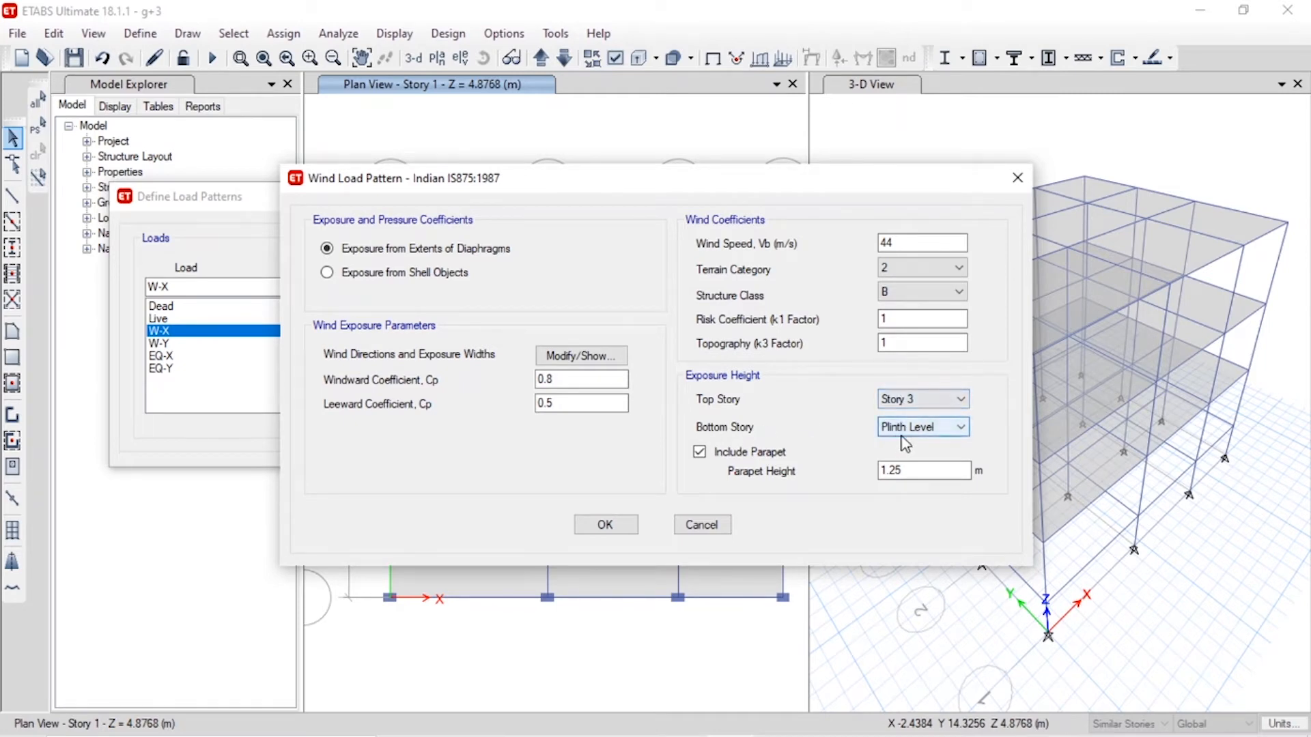
left_click(953, 404)
left_click(945, 403)
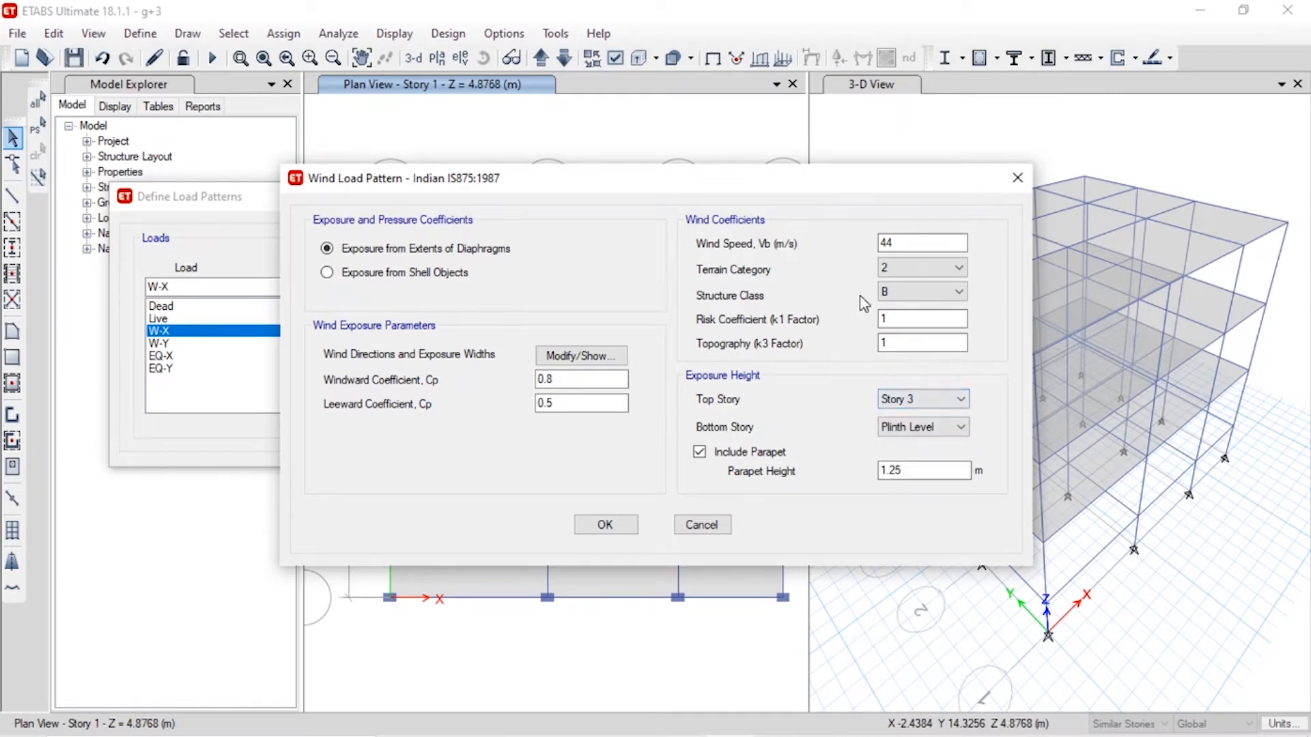
left_click(606, 524)
- Include a 1.25 m parapet in the W-Y wind load's exposure height and set its bottom story to Plinth Level
left_click(196, 343)
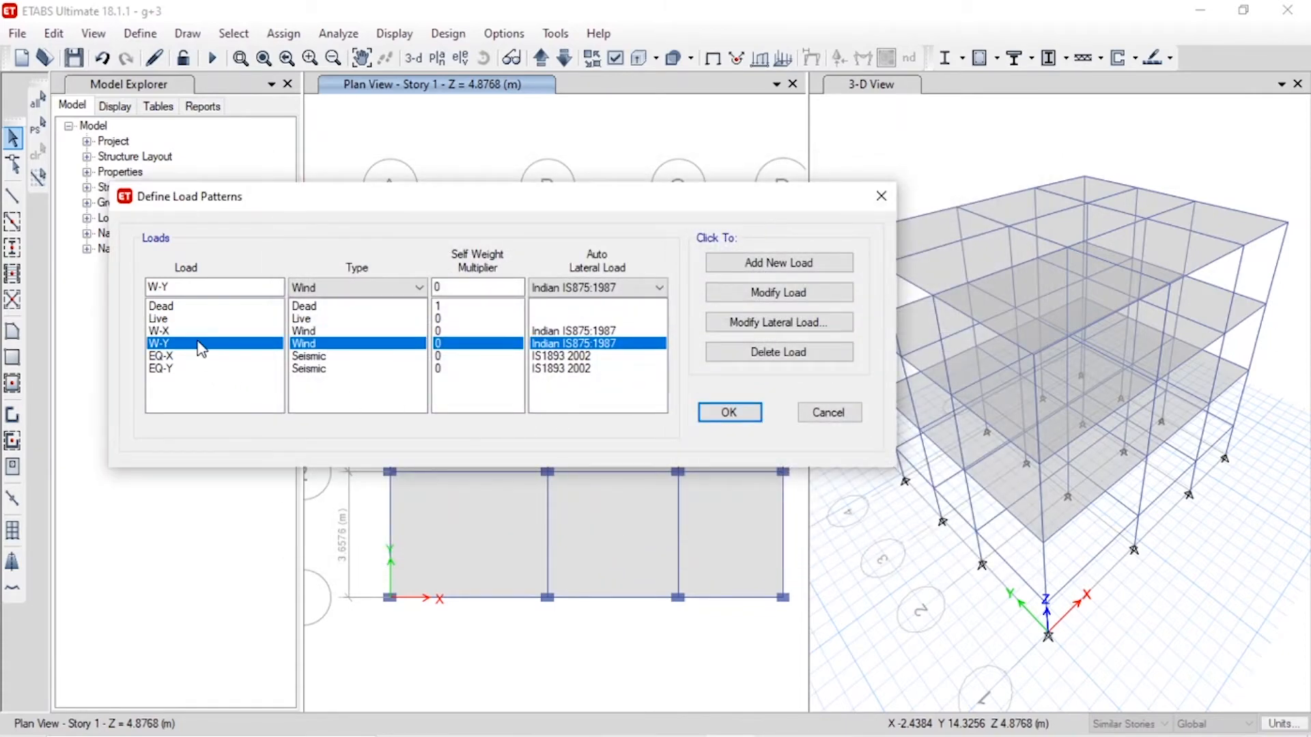
left_click(818, 322)
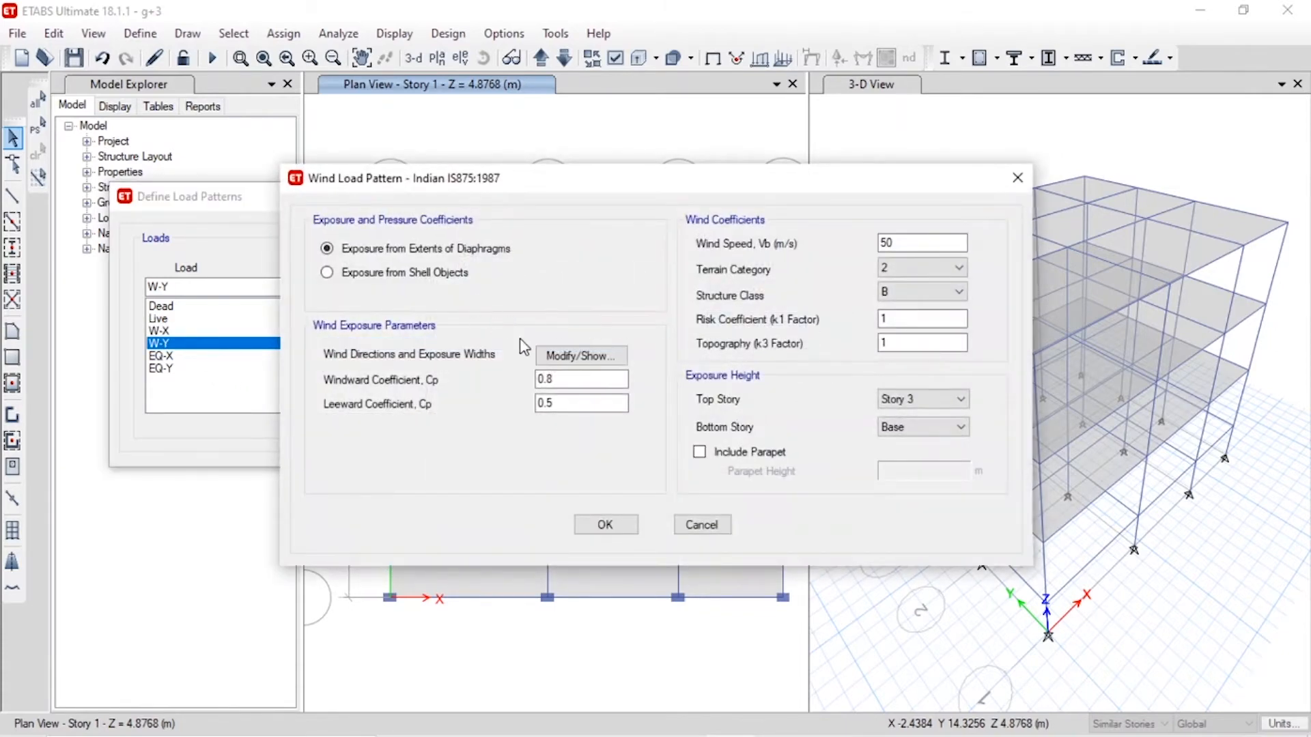
left_click(699, 452)
double_click(901, 470)
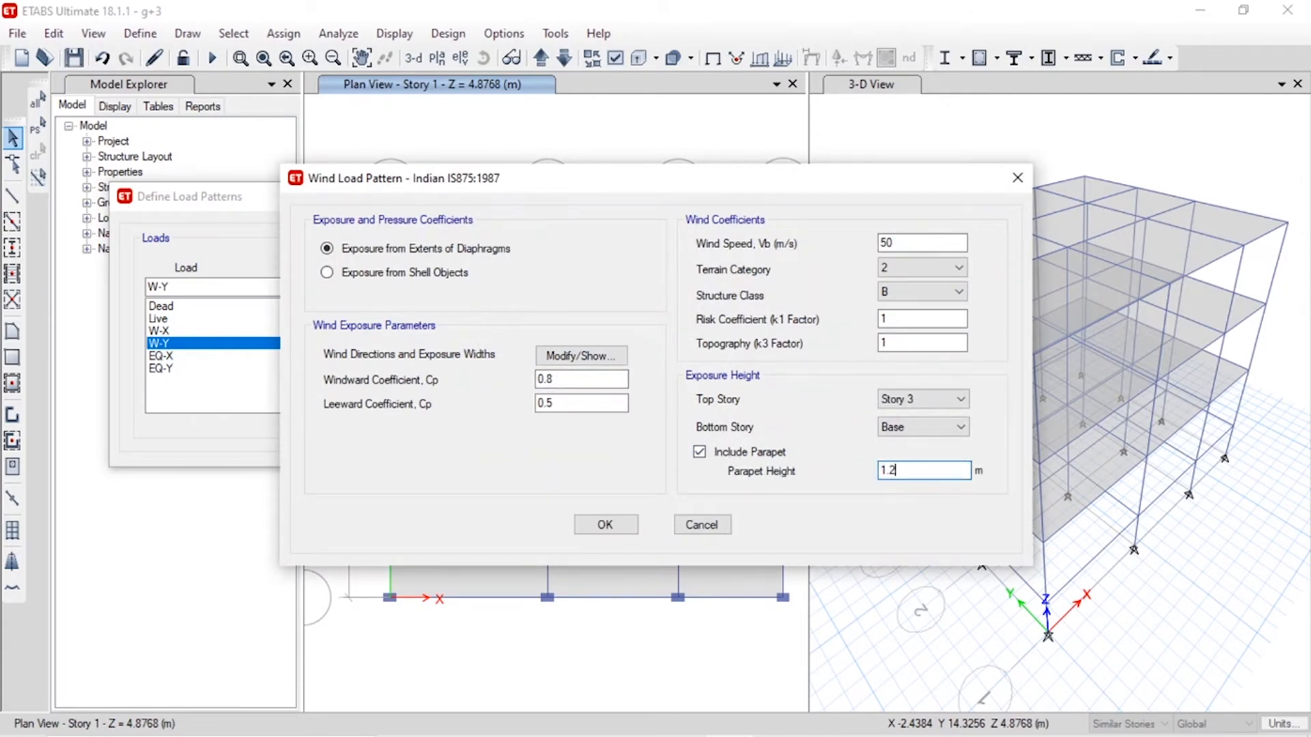
left_click(928, 427)
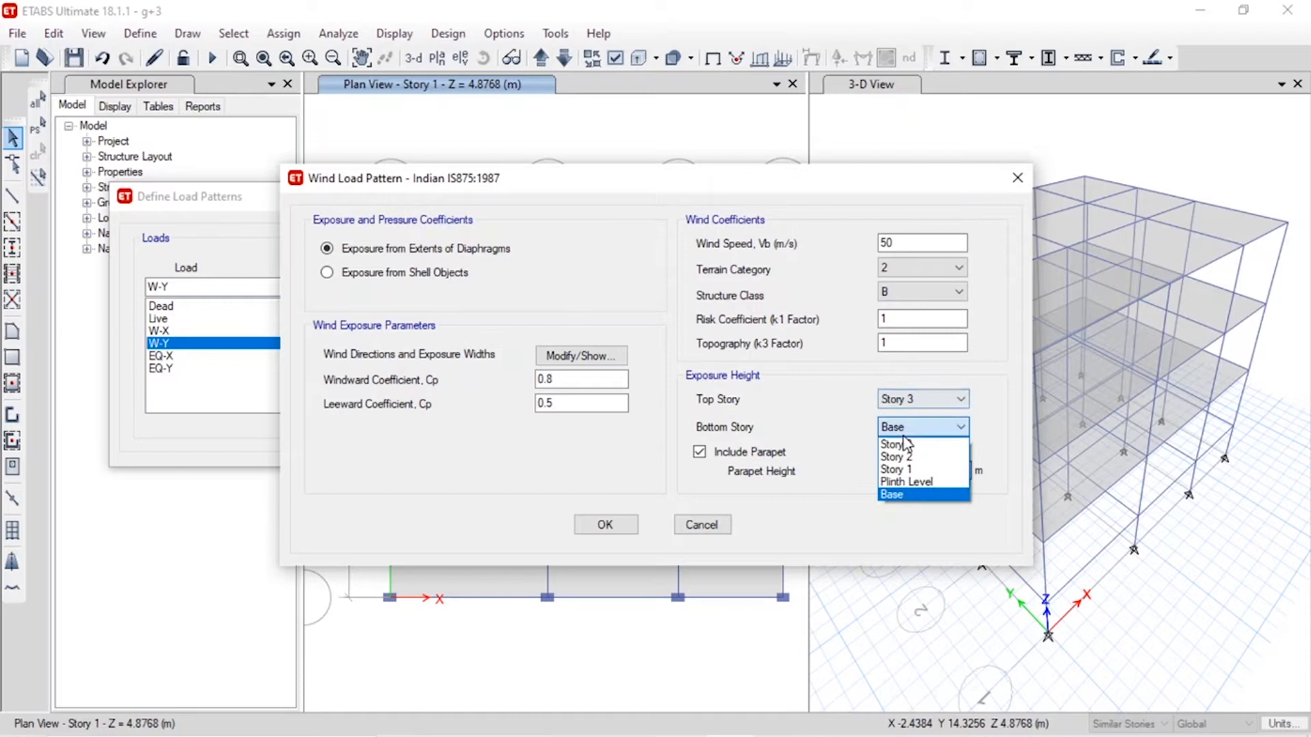
left_click(915, 480)
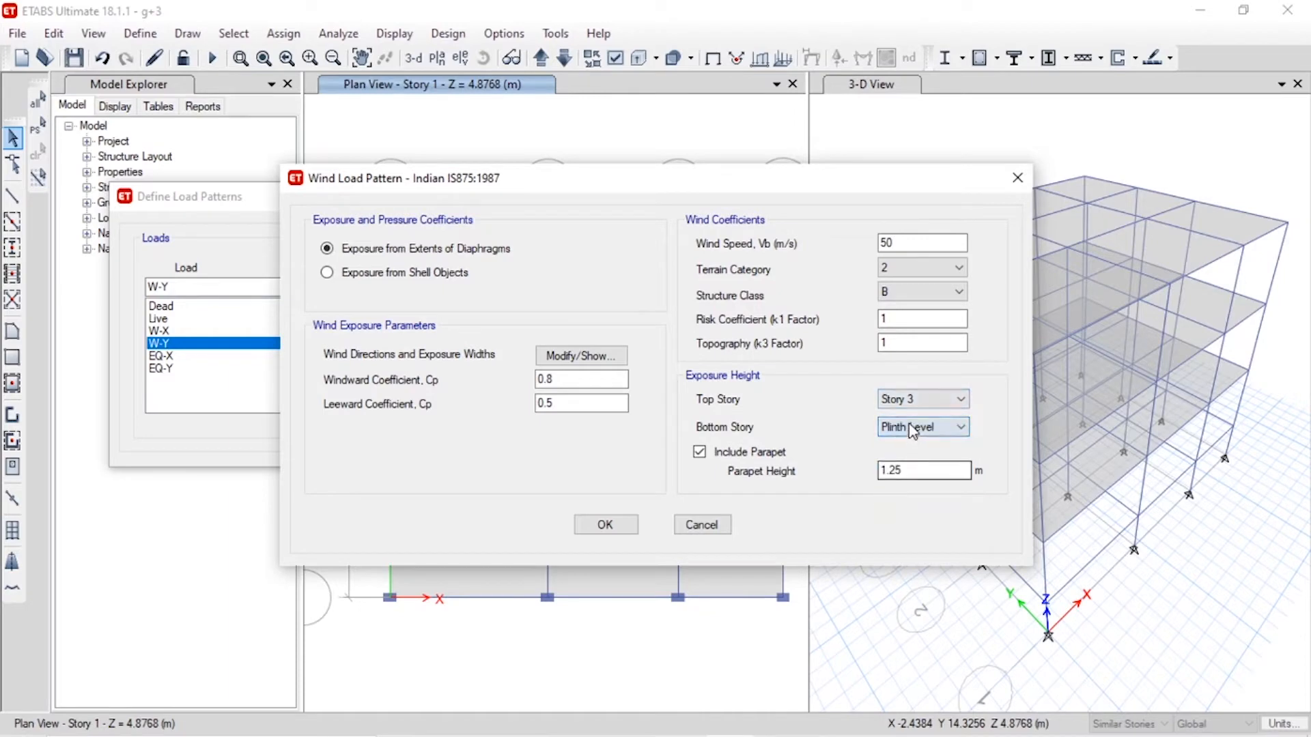
- Revise the W-Y pattern's wind speed, accept its wind load settings, and select the Dead pattern
double_click(914, 241)
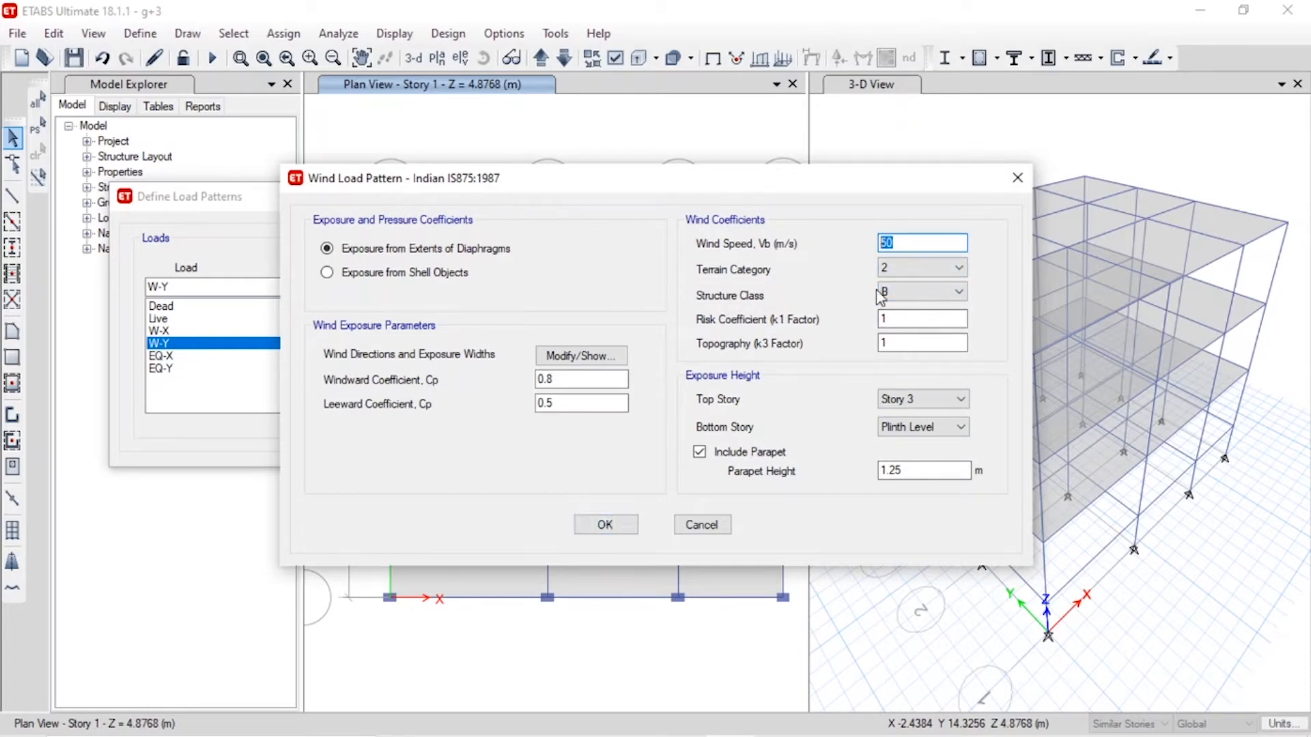
left_click(607, 526)
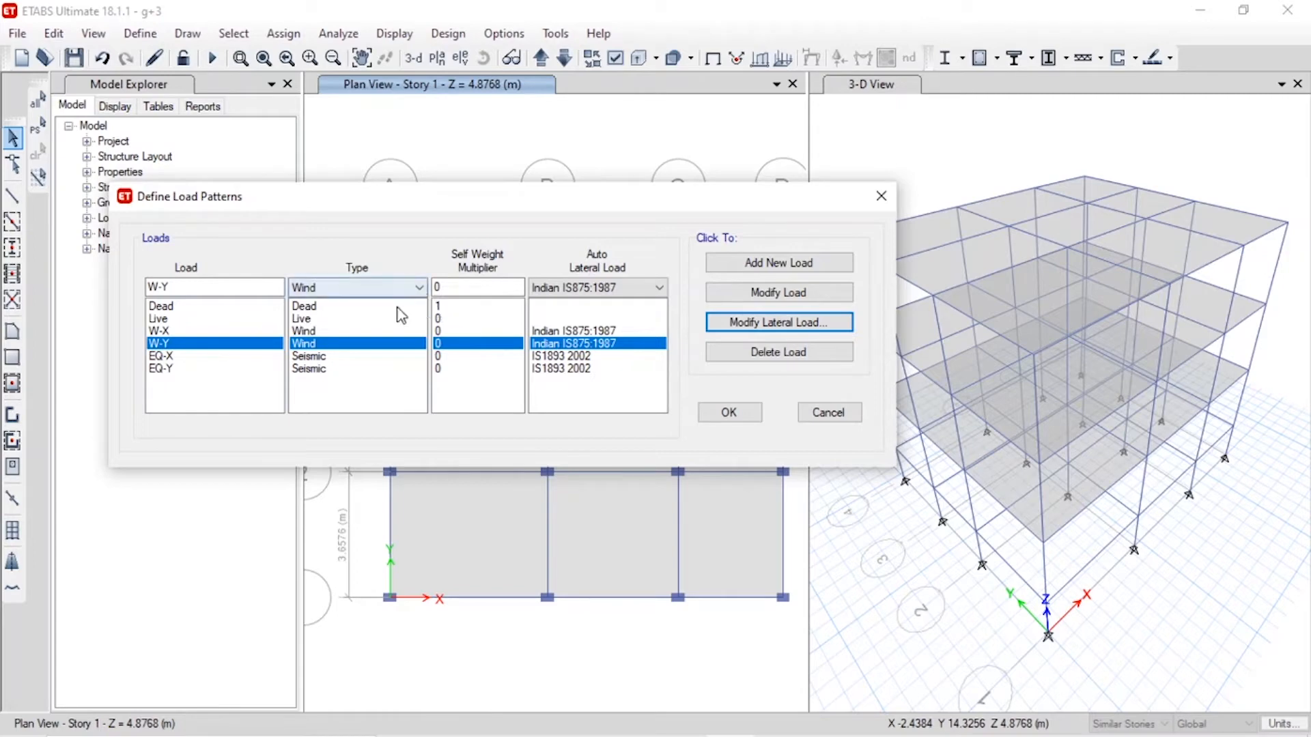
left_click(239, 306)
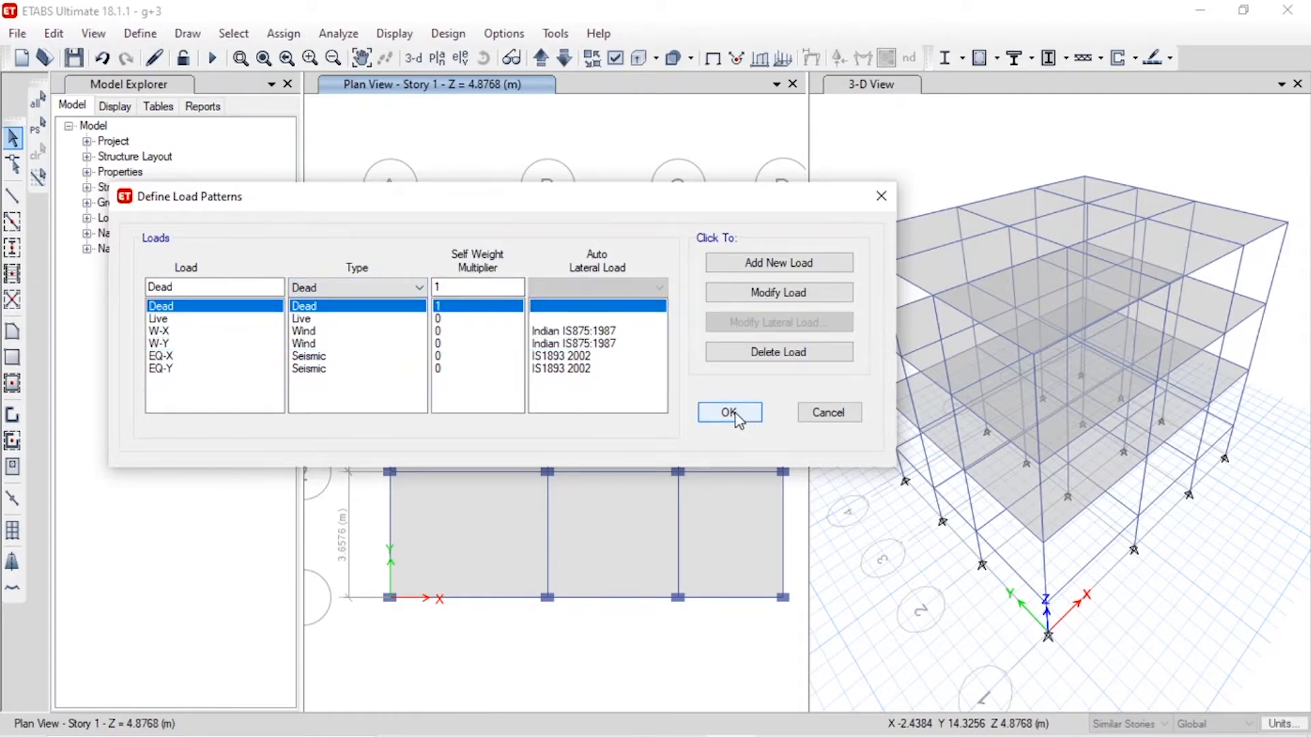
- Close the load pattern definitions
left_click(828, 414)
left_click(828, 418)
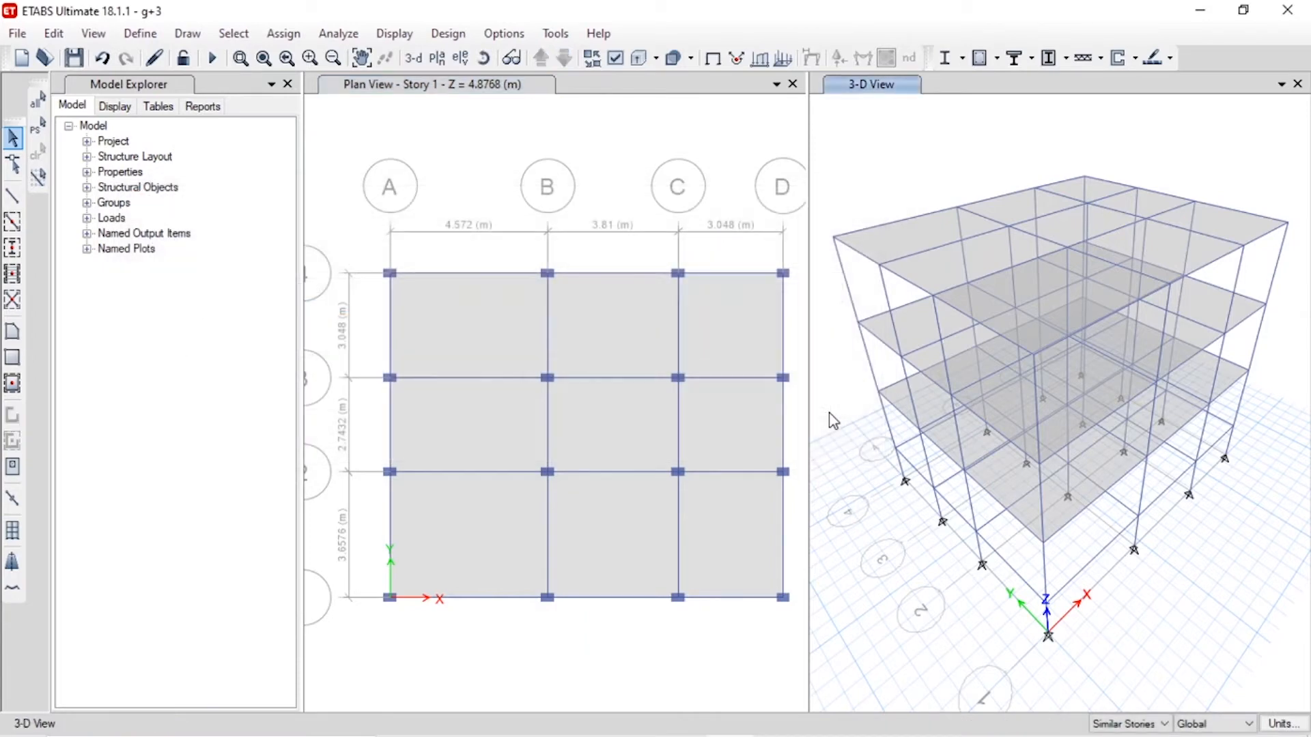
left_click(143, 36)
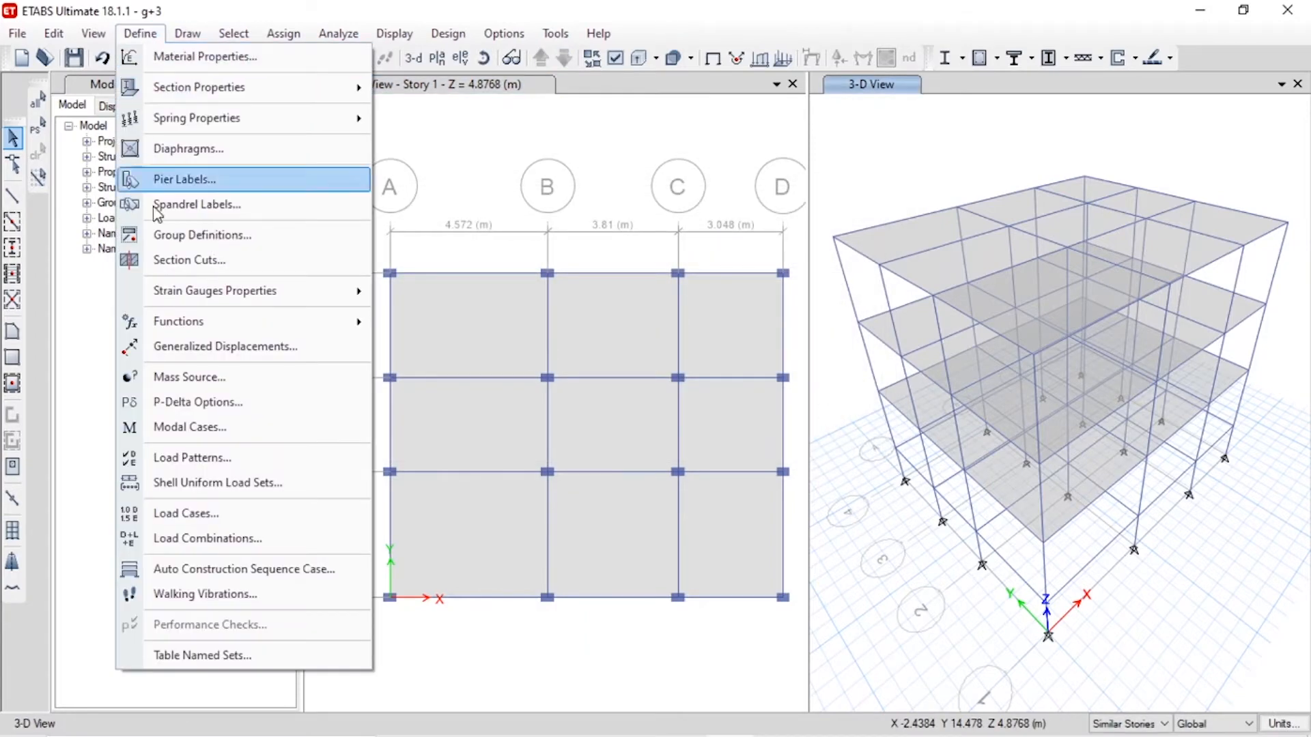
left_click(469, 149)
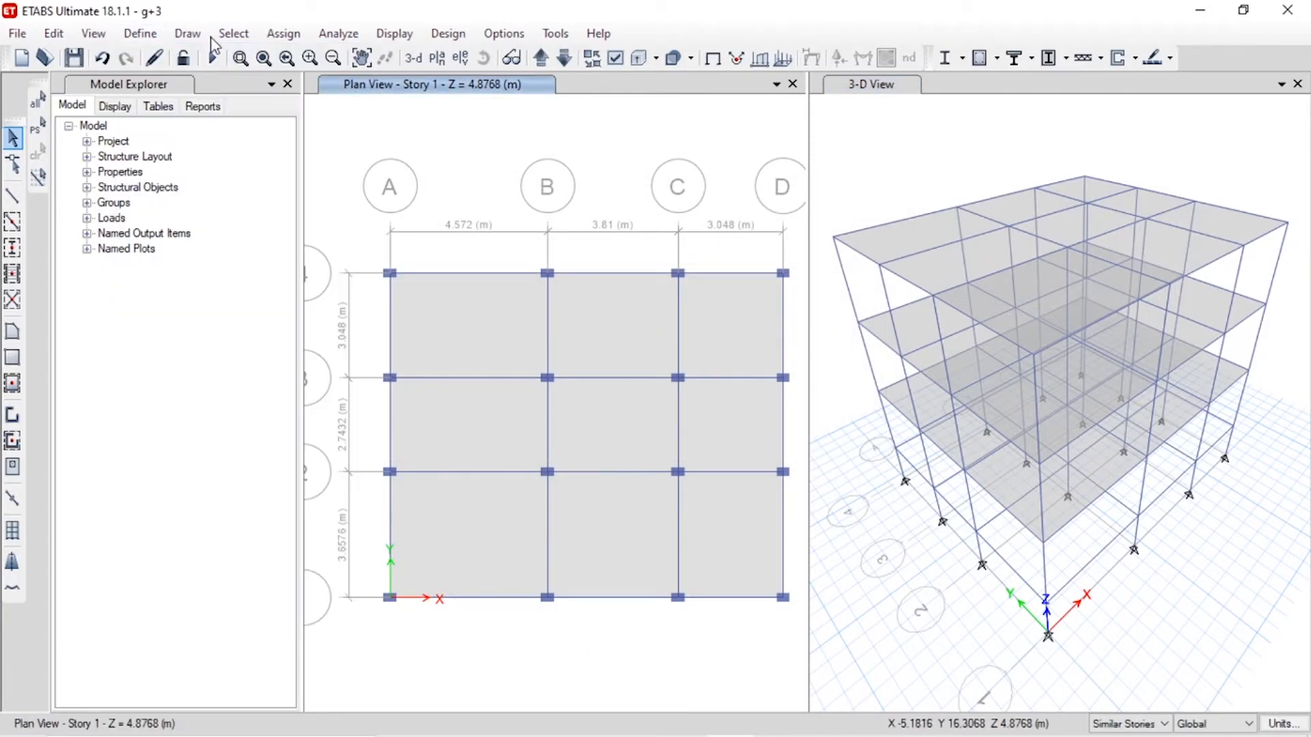
- Add the default design load combinations for concrete frame and concrete slab design, converted to editable user combinations
left_click(143, 36)
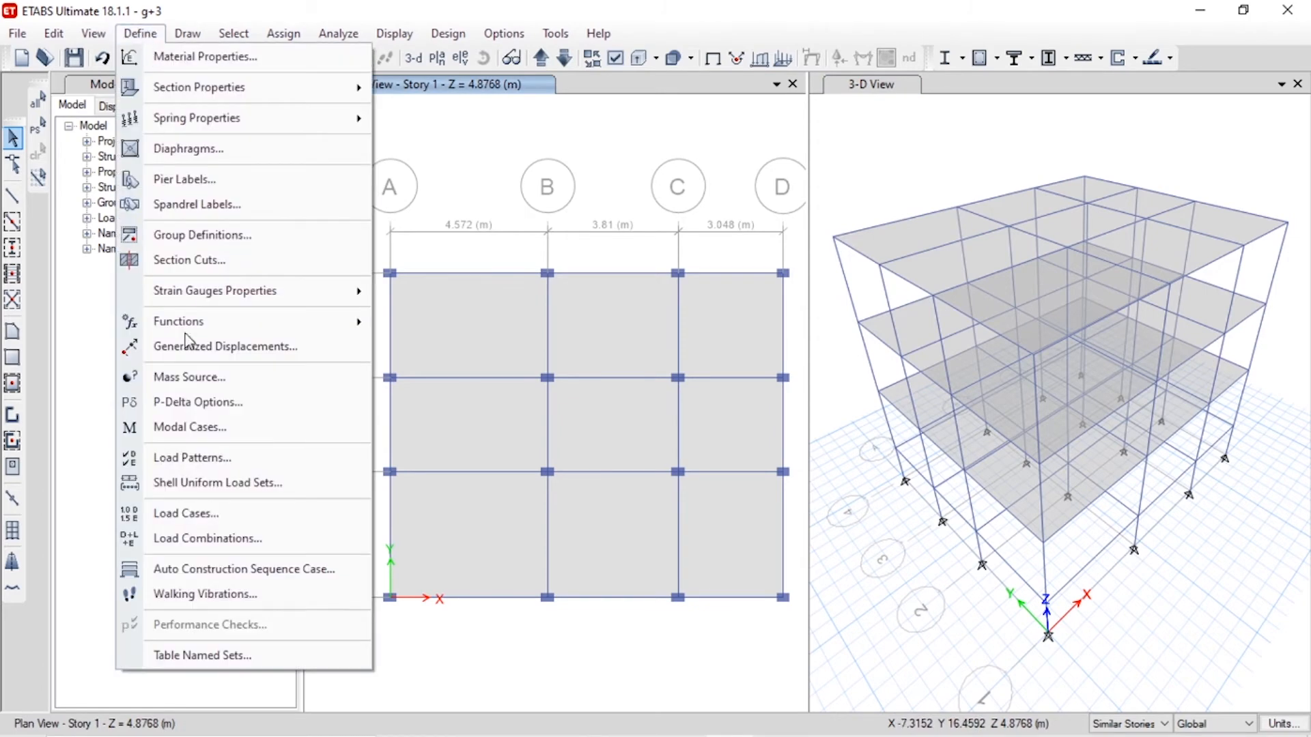
left_click(243, 538)
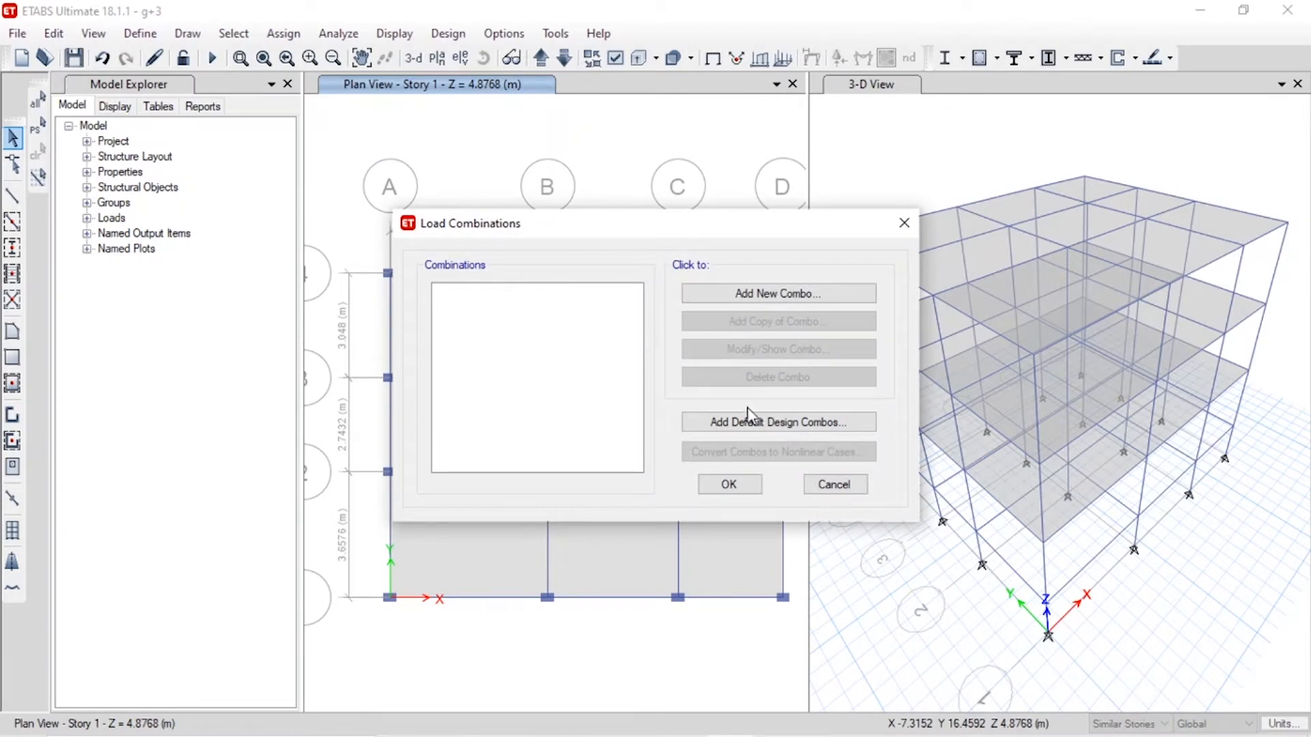
left_click(769, 435)
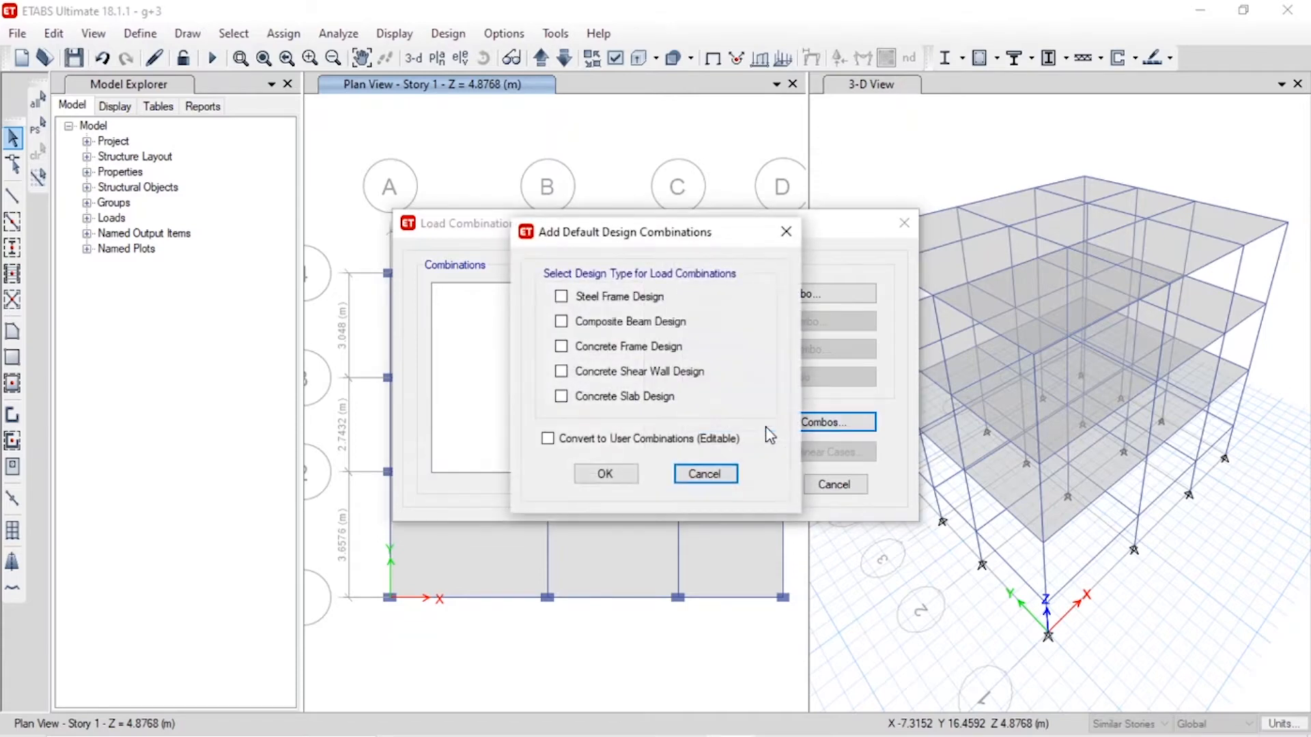
left_click(610, 443)
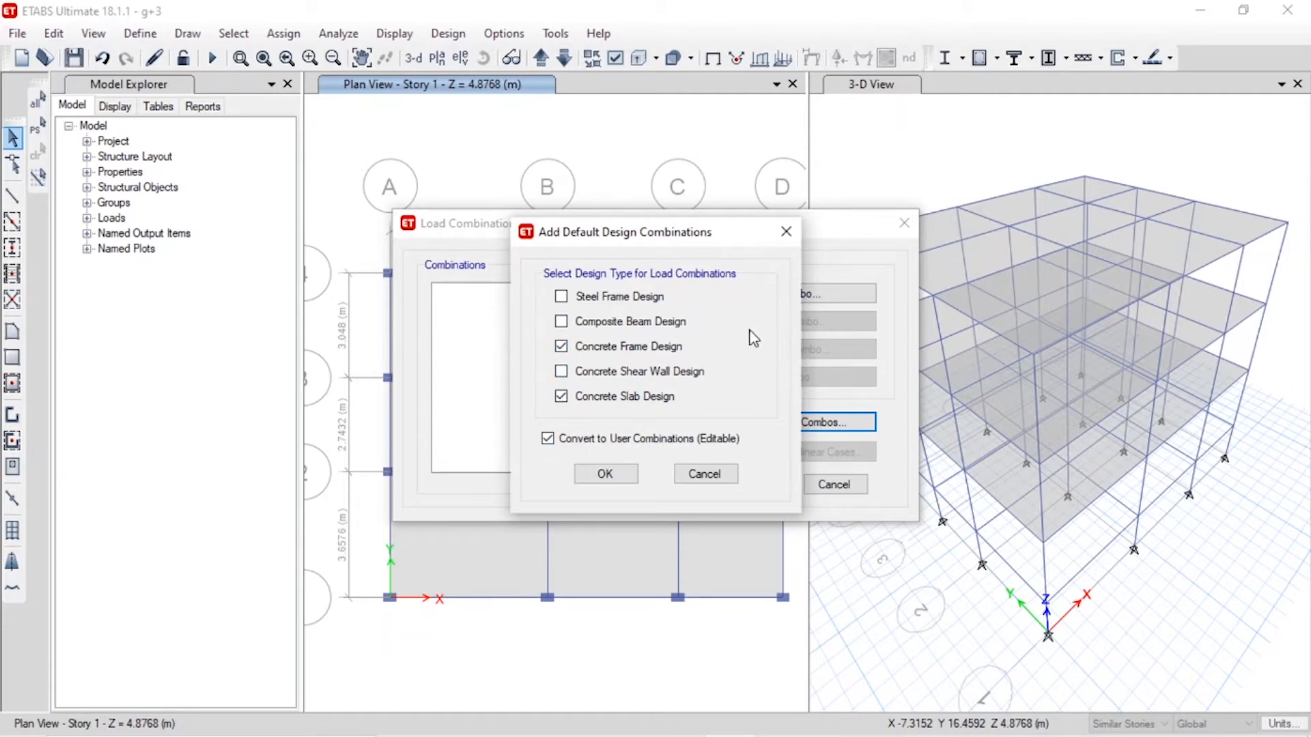
left_click(603, 475)
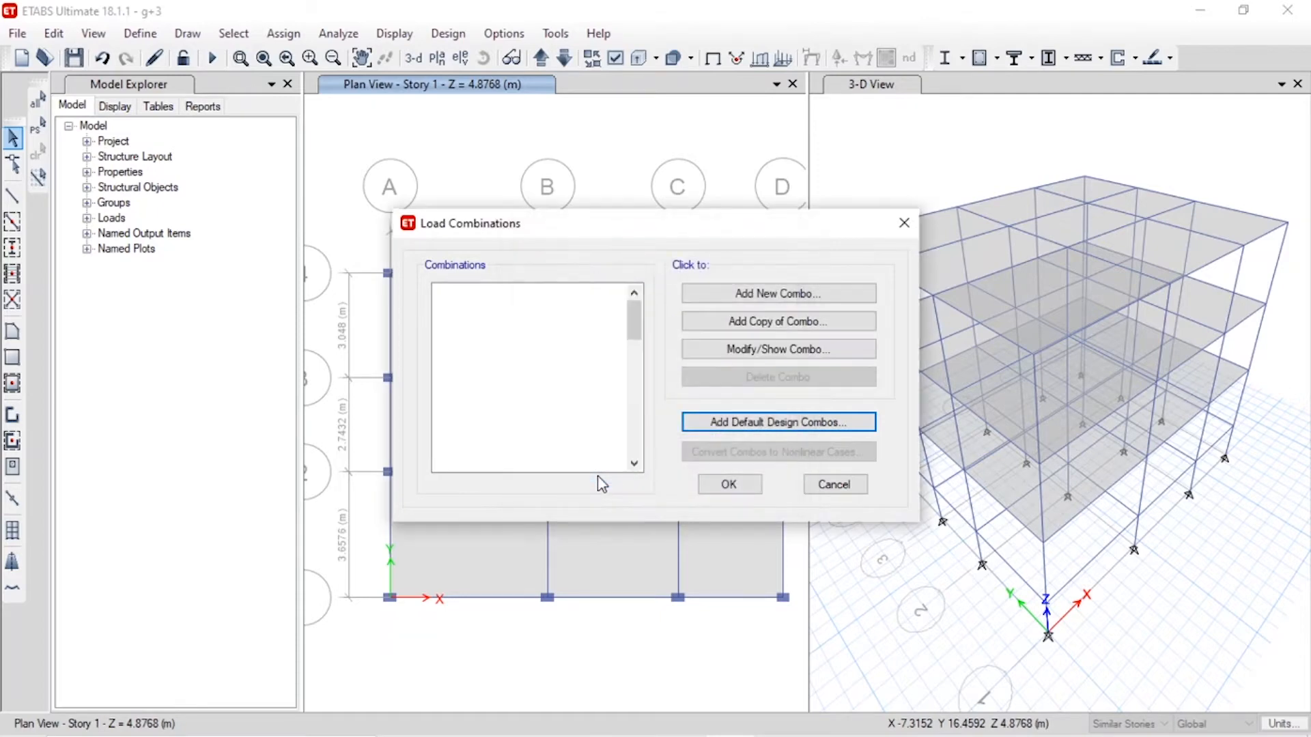
- Look through the load combination list and examine the load cases and scale factors of UDCon5
left_click(458, 329)
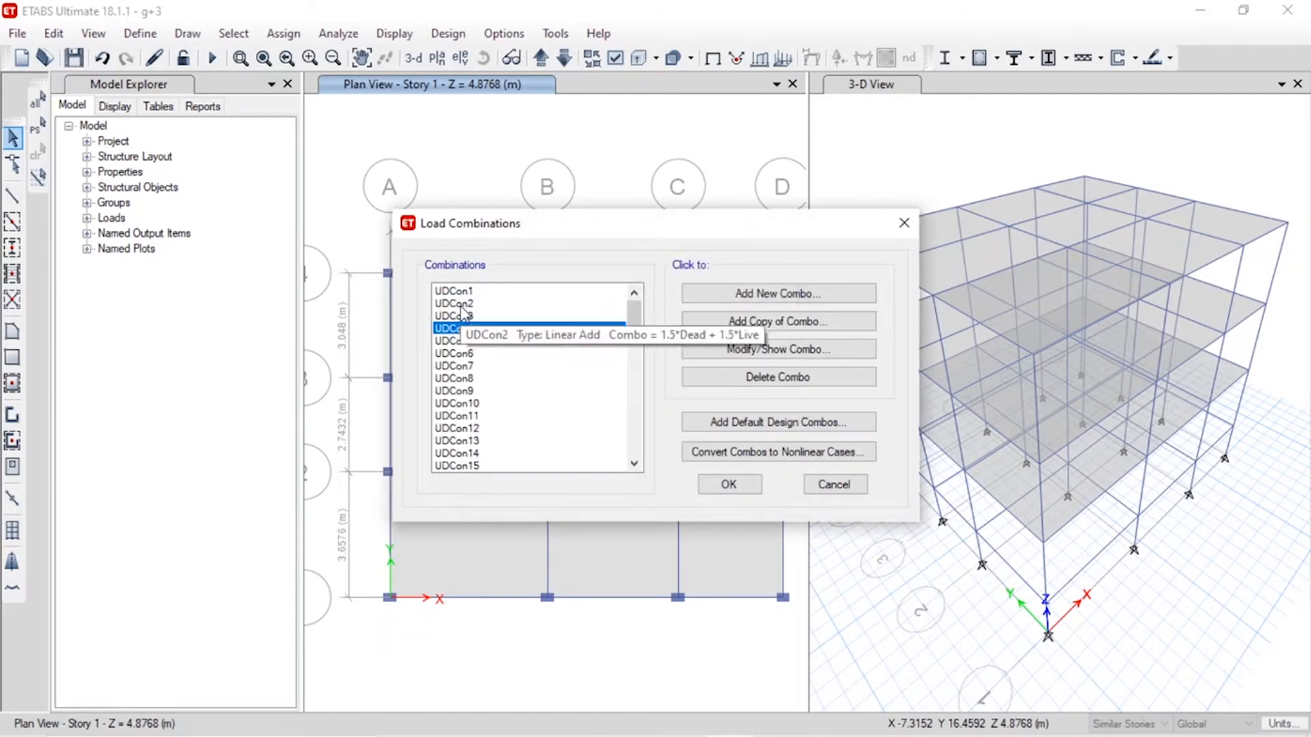
scroll(495, 418, "down", 15)
scroll(495, 418, "up", 15)
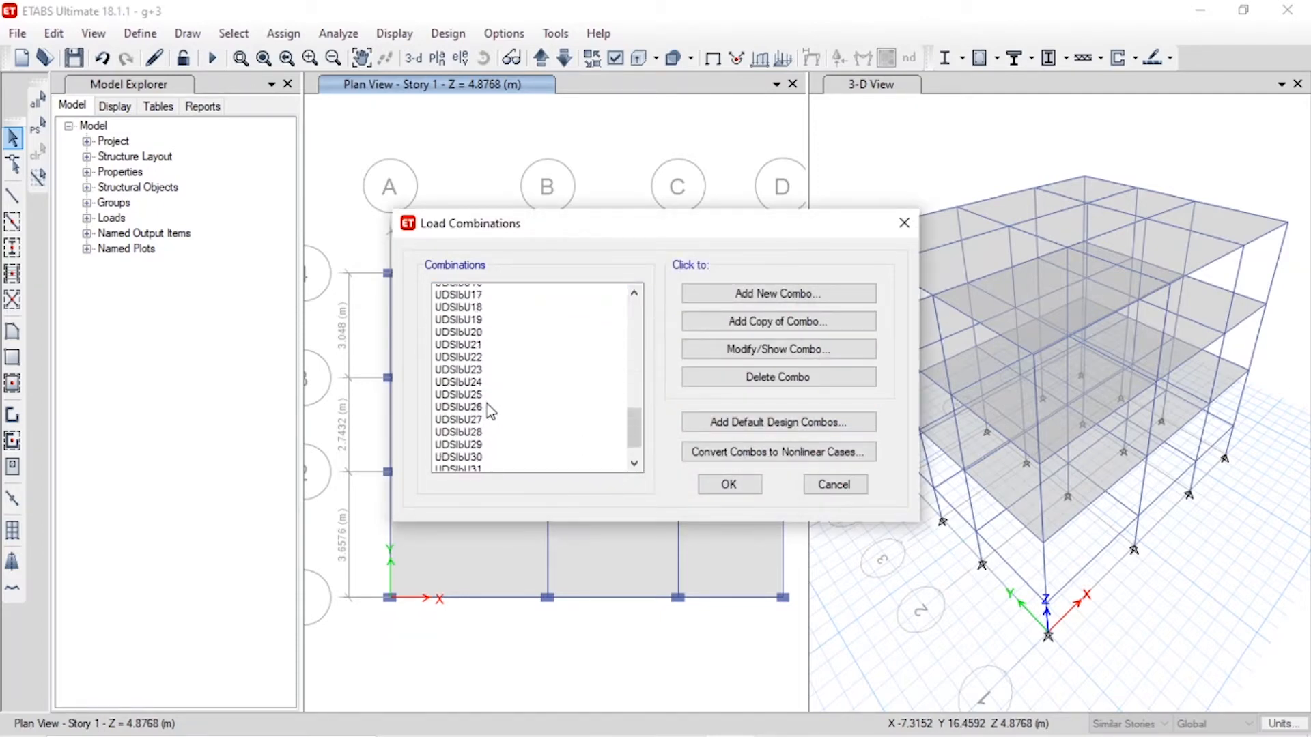
double_click(467, 343)
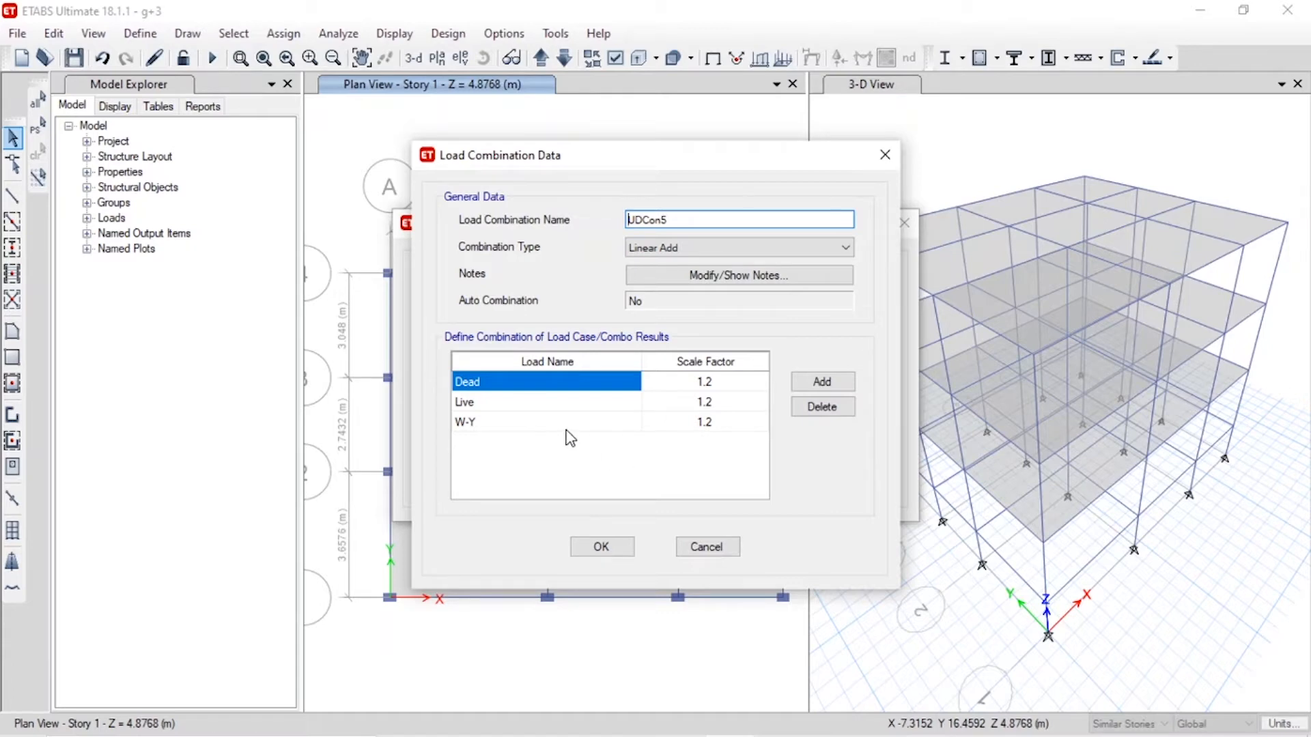
left_click(514, 406)
left_click(513, 422)
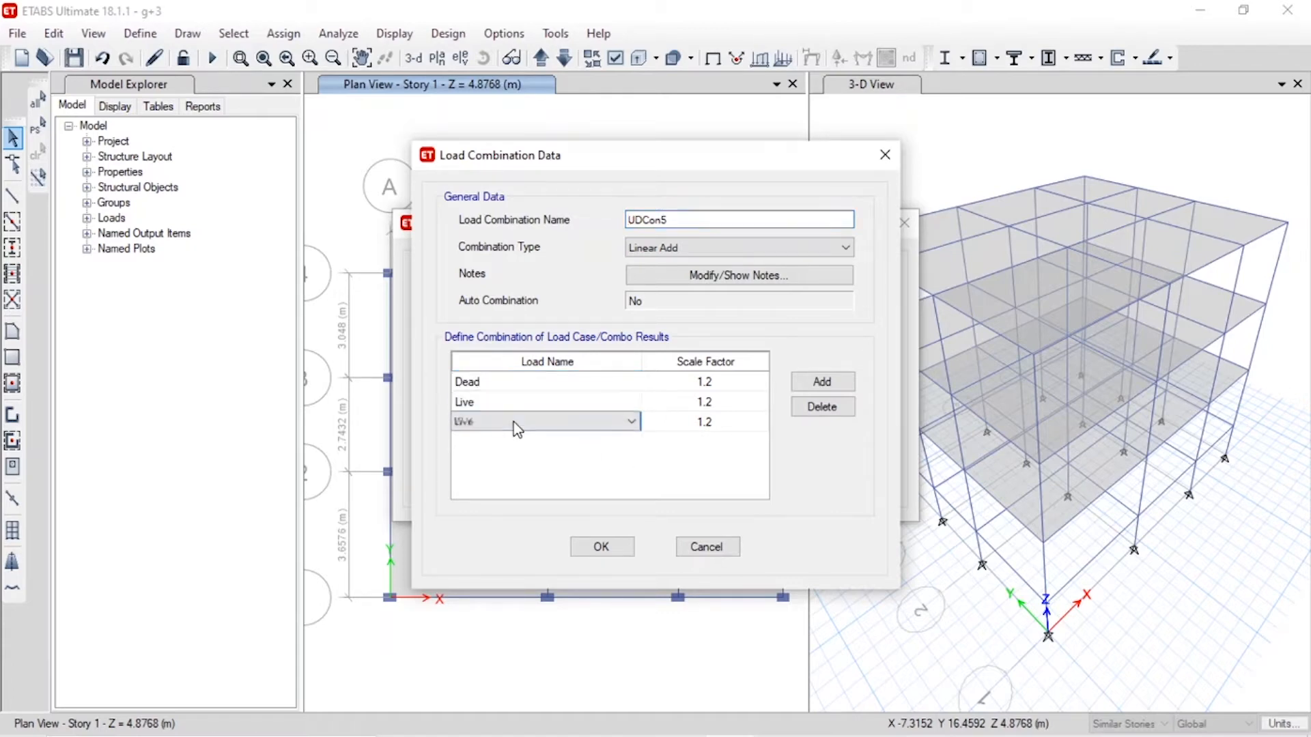
left_click(737, 422)
left_click(737, 385)
left_click(601, 546)
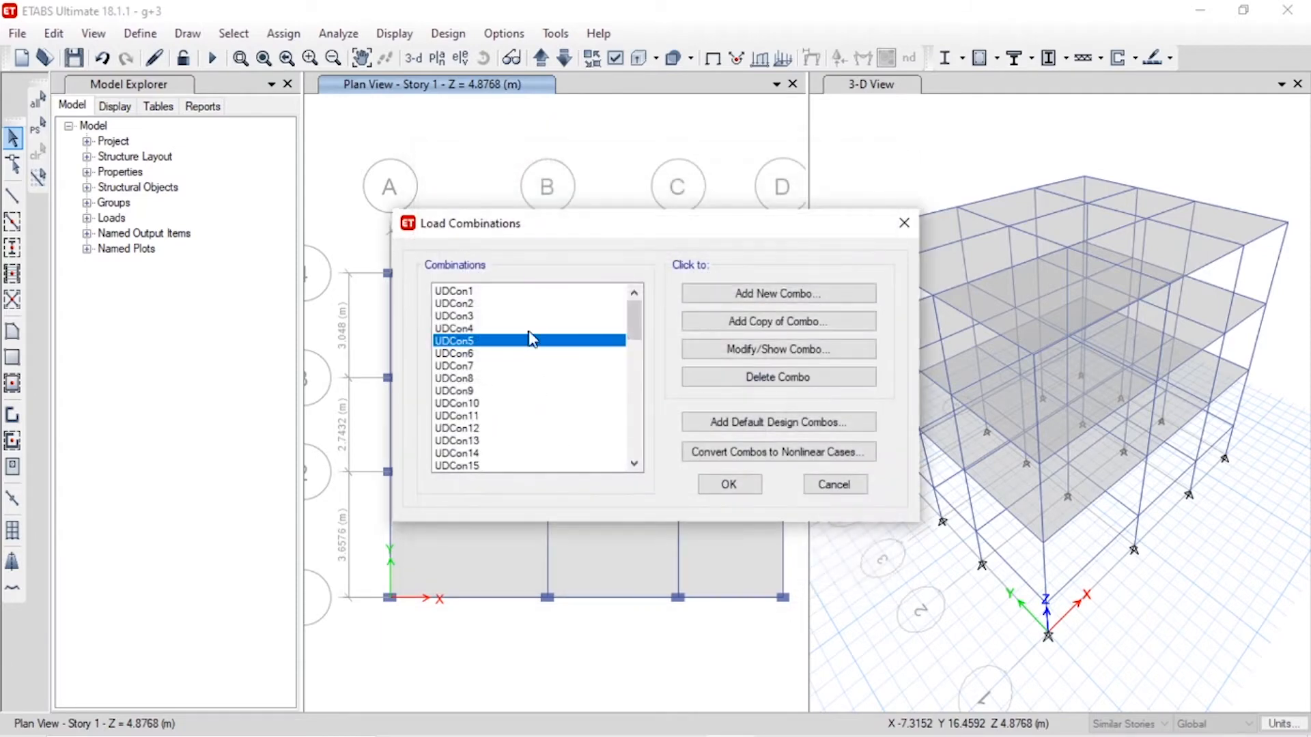
- Check the load cases and scale factors of UDCon8, UDCon3 and UDCon9, and accept the load combinations
double_click(513, 378)
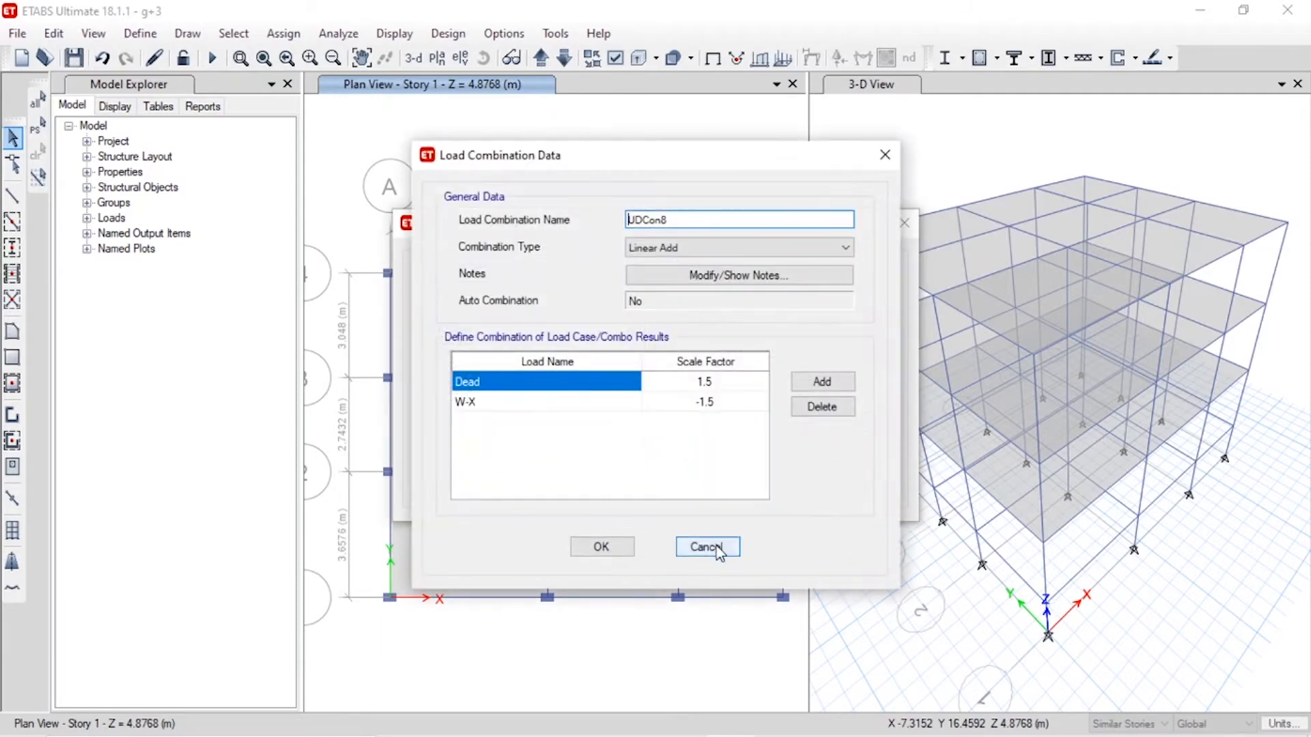
left_click(719, 552)
double_click(521, 317)
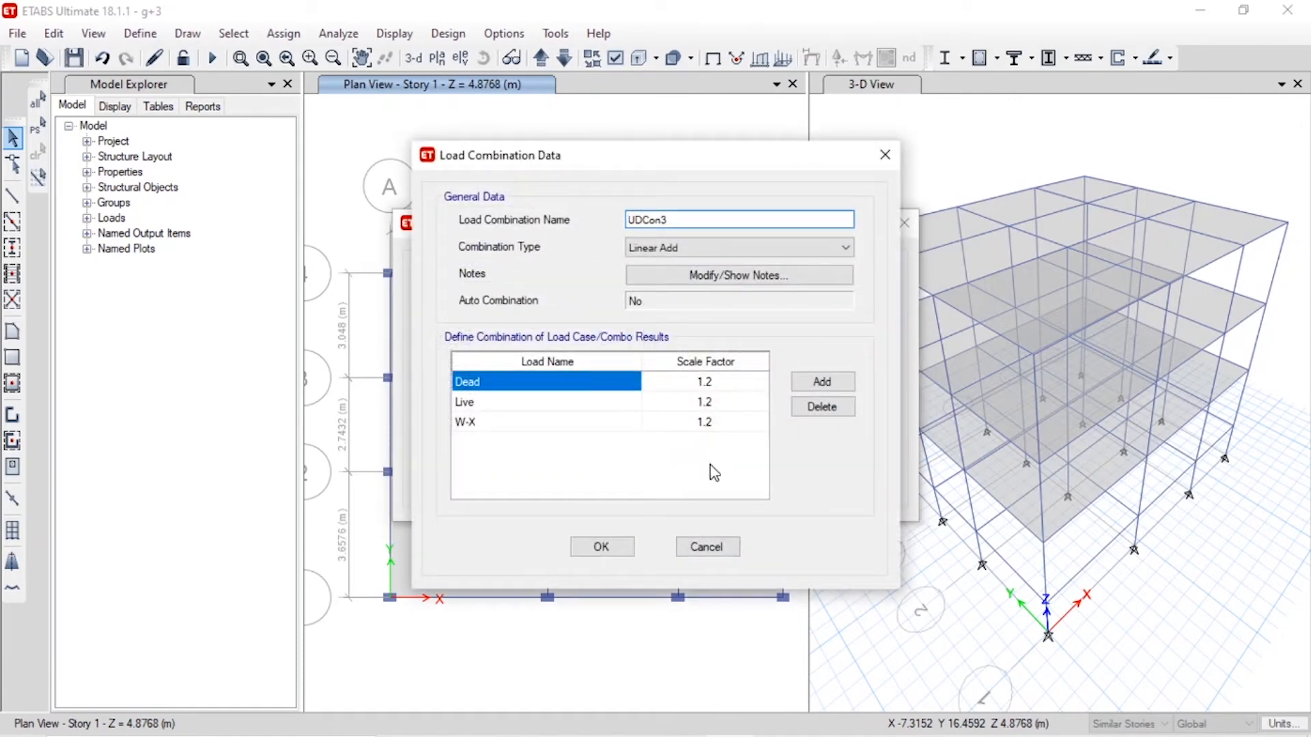
left_click(601, 546)
left_click(523, 390)
double_click(518, 392)
left_click(608, 546)
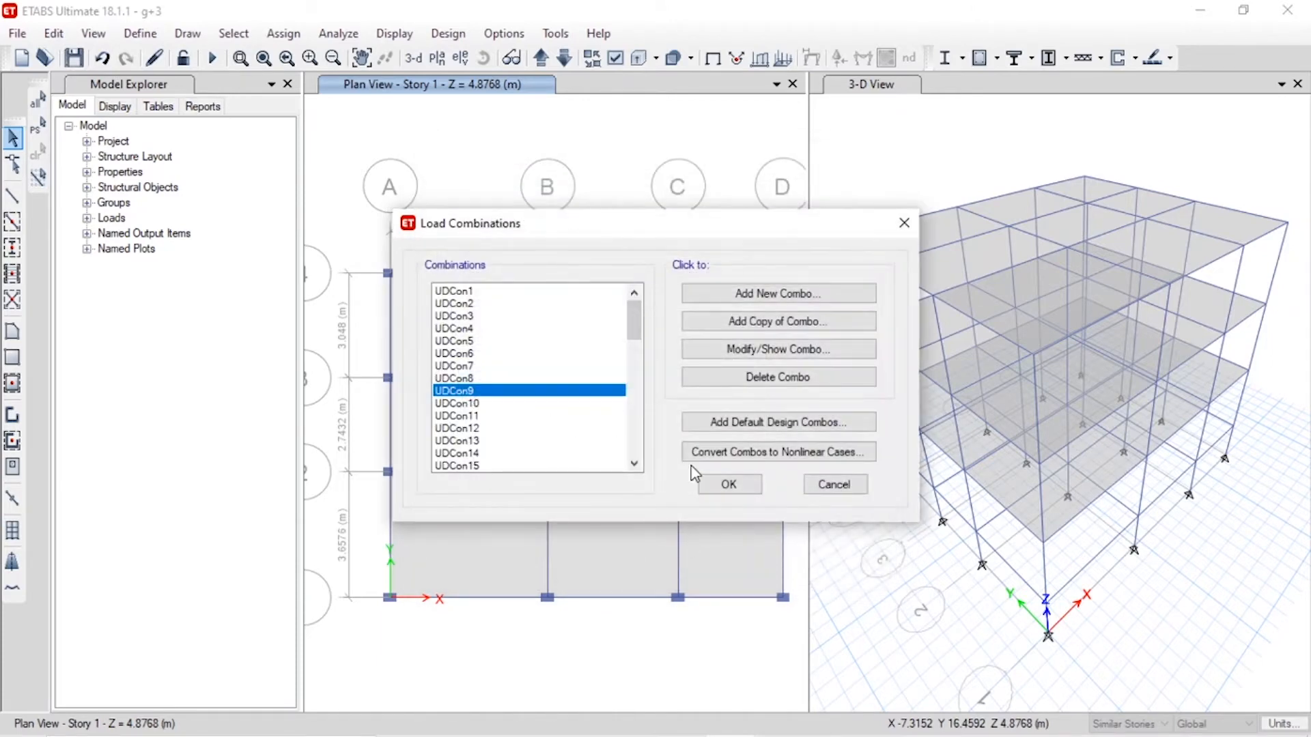
left_click(729, 484)
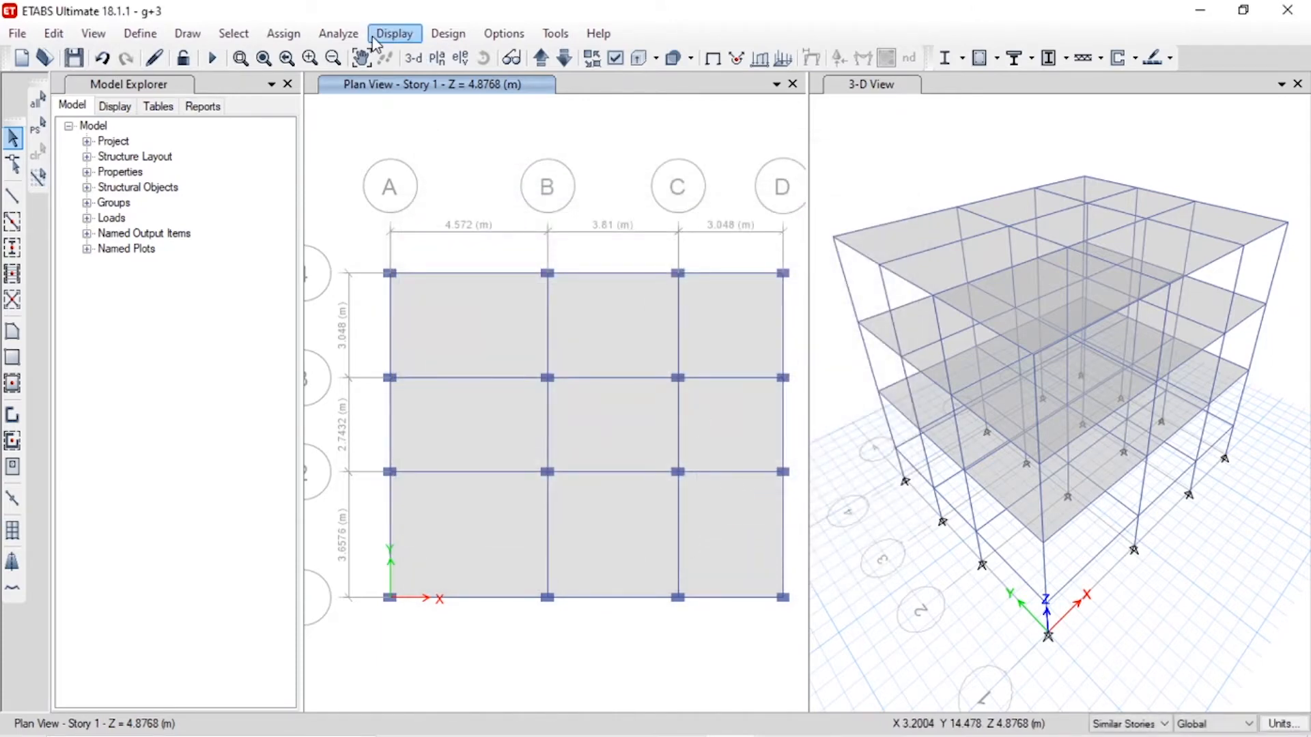
- Save the building model
left_click(353, 39)
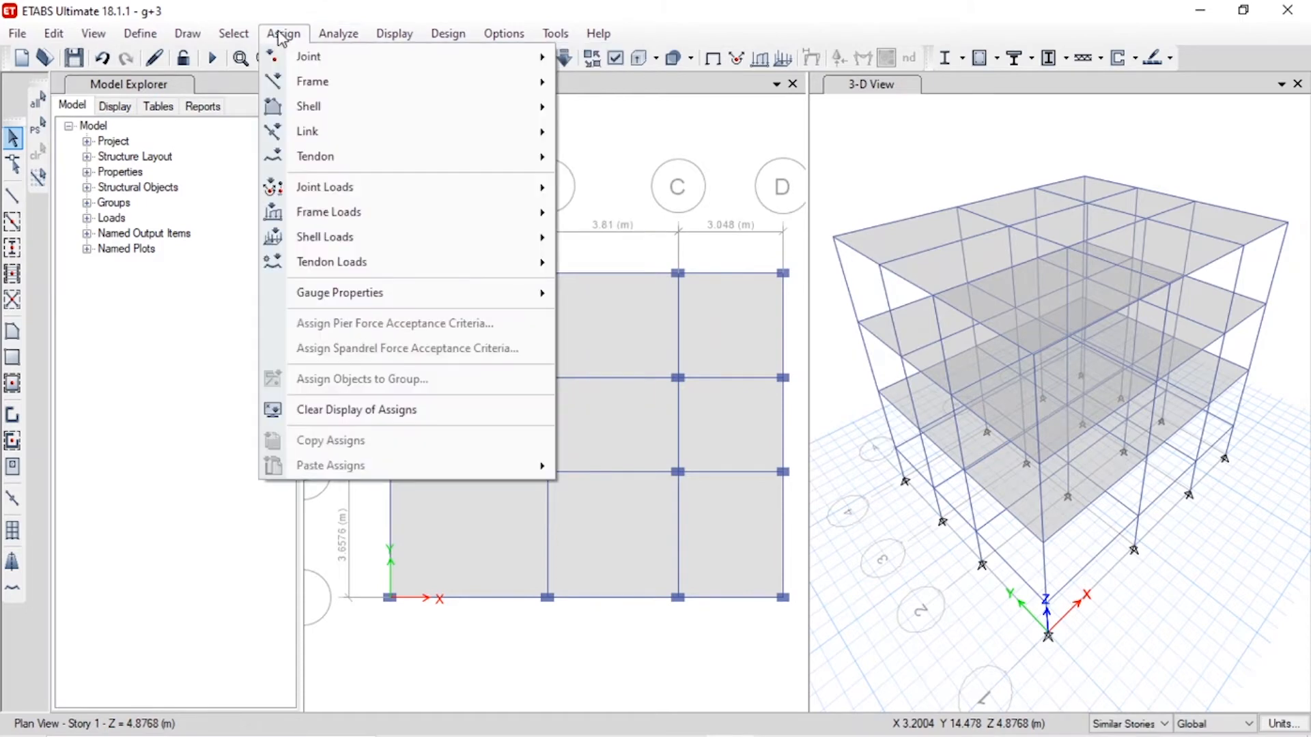
left_click(640, 123)
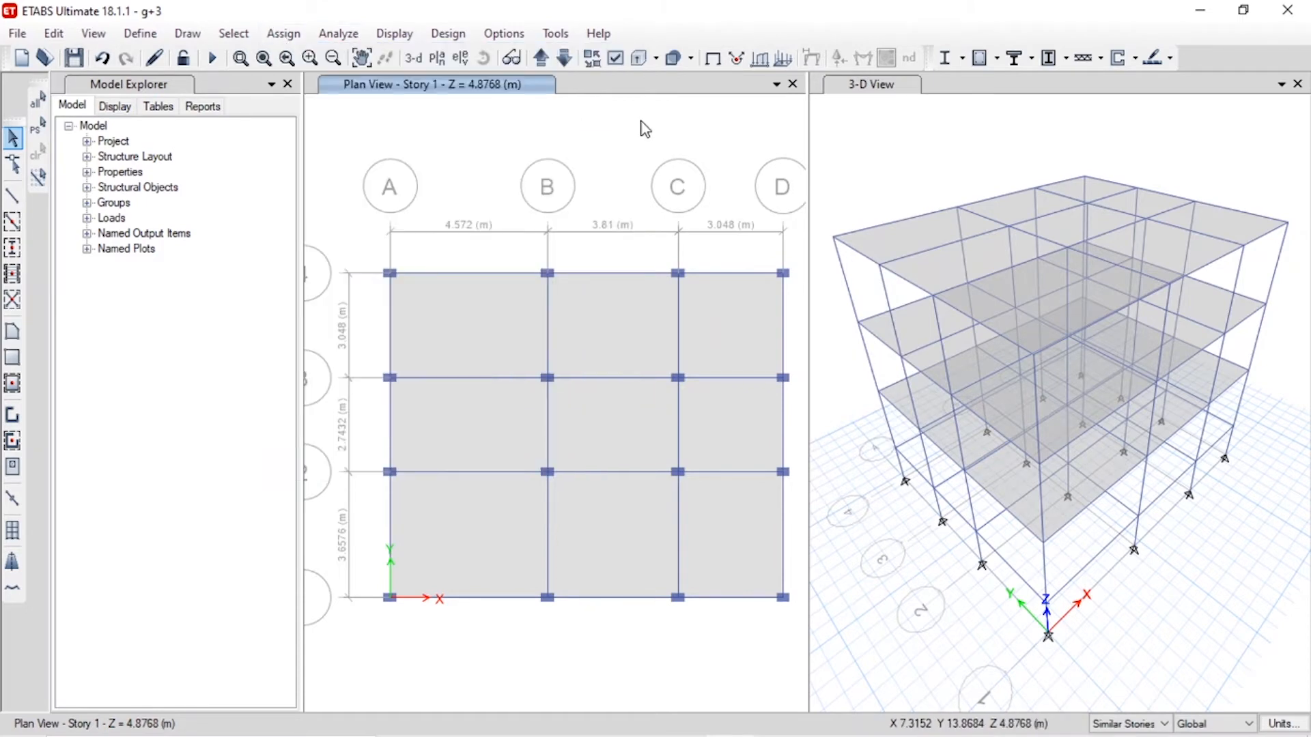
key("ctrl+s")
- Select all frame objects that use the B-450*200 beam section
left_click(333, 34)
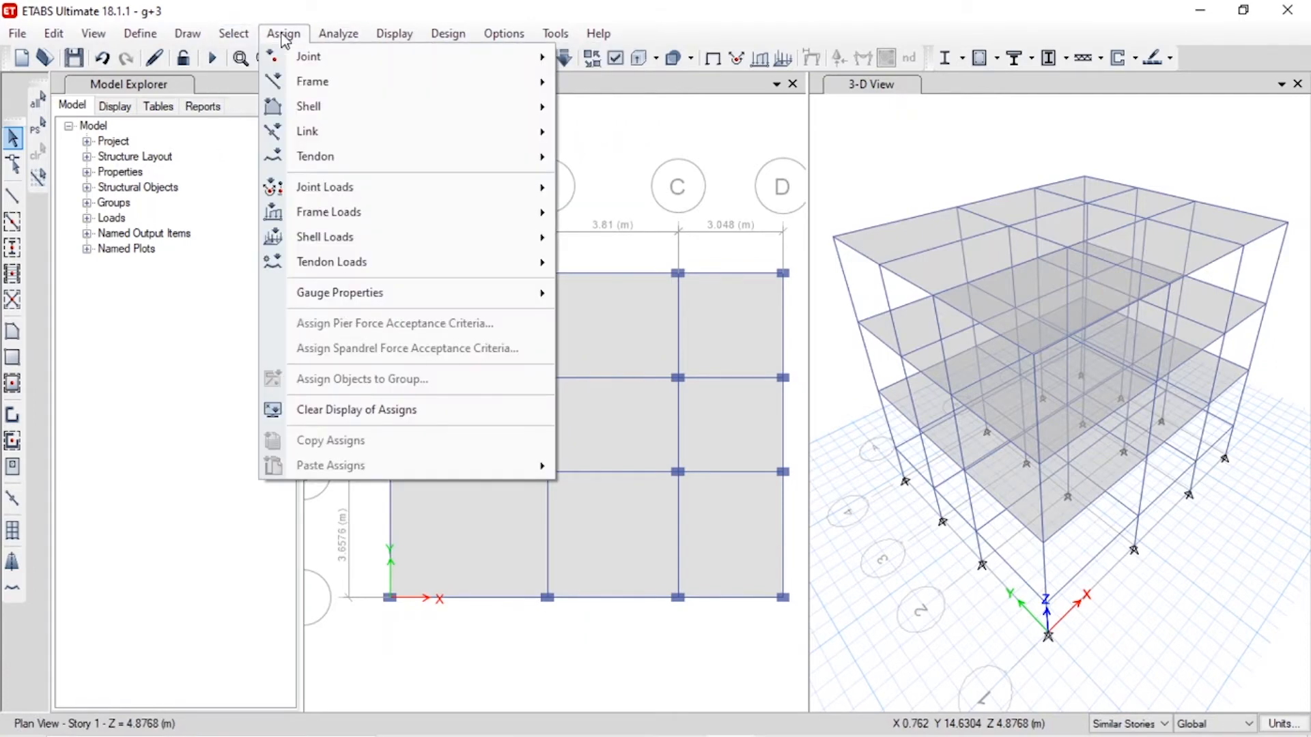
mouse_move(285, 86)
left_click(234, 36)
left_click(237, 40)
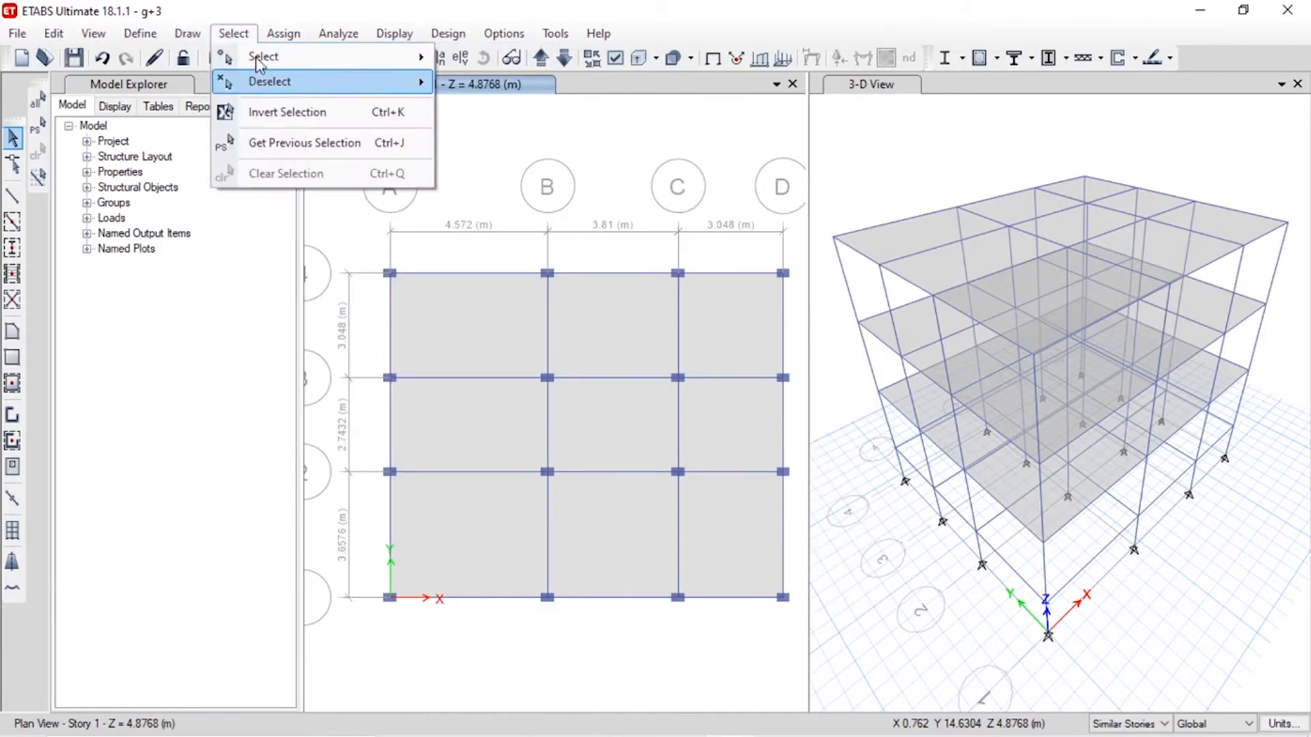
mouse_move(269, 56)
mouse_move(582, 229)
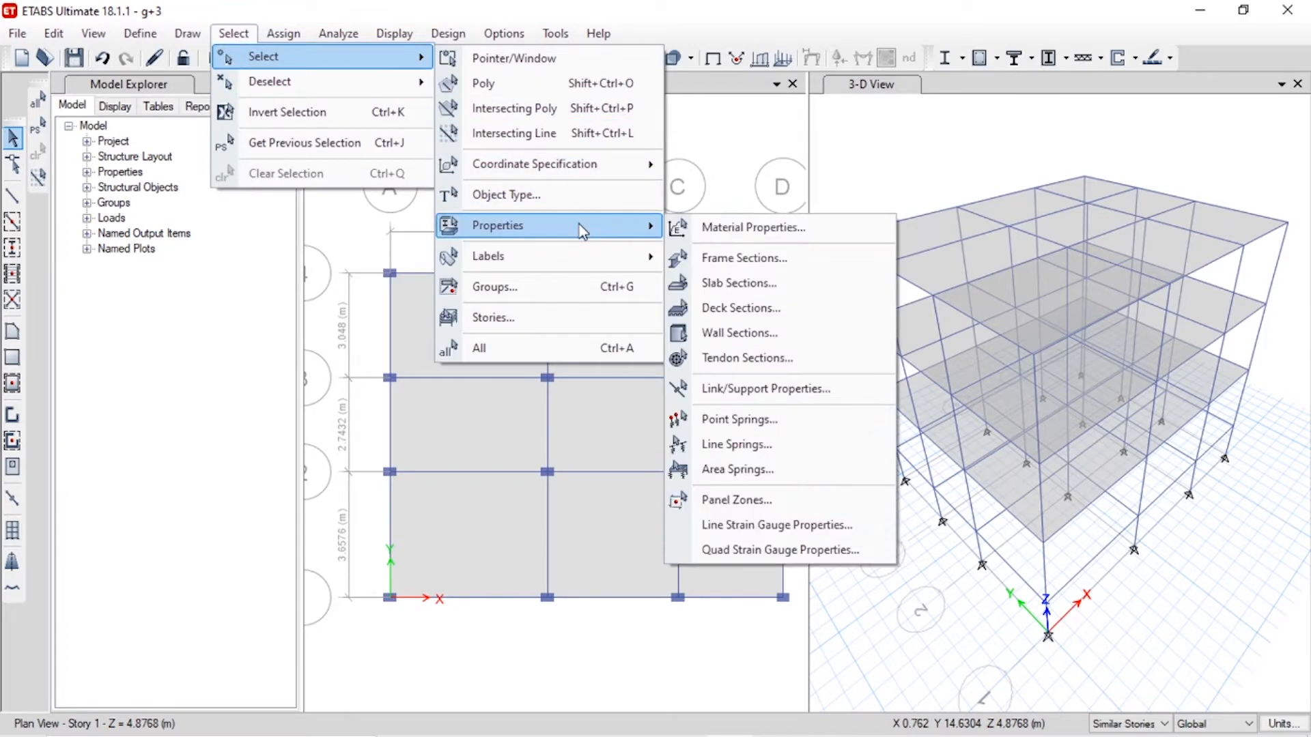
left_click(751, 265)
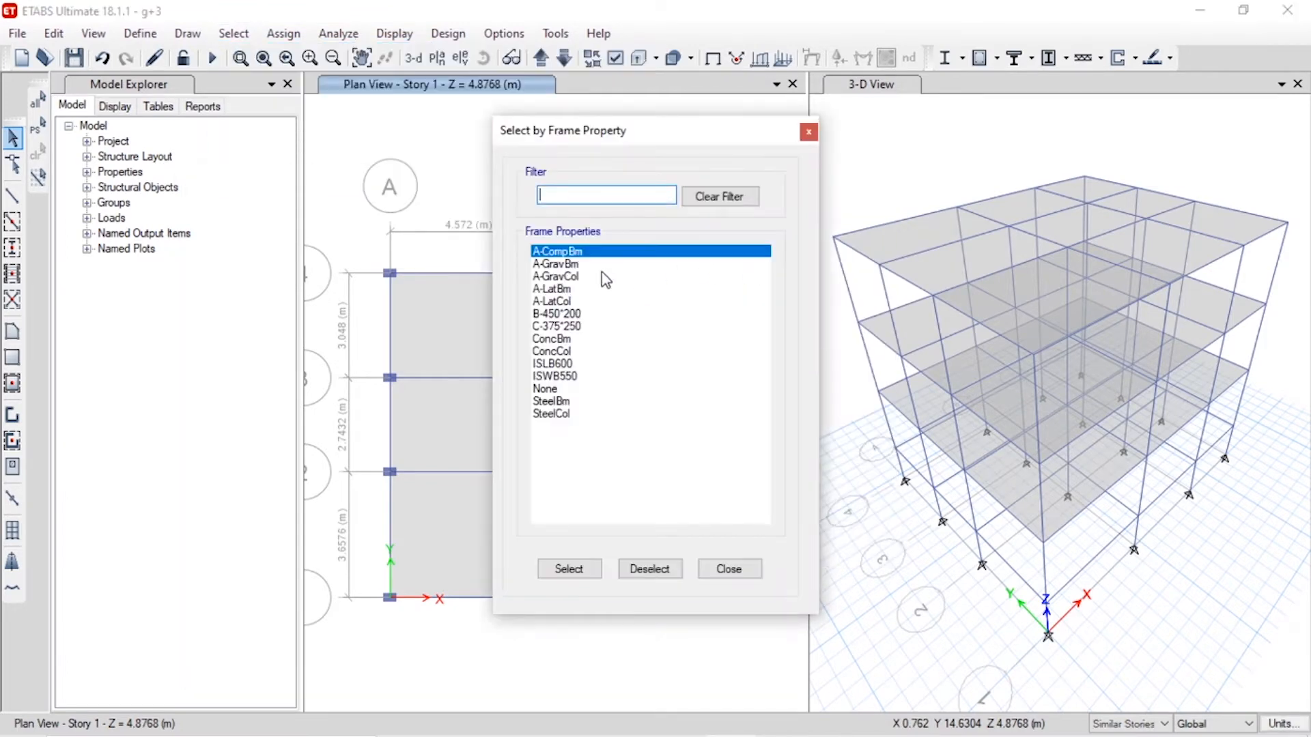
left_click(567, 314)
left_click(579, 569)
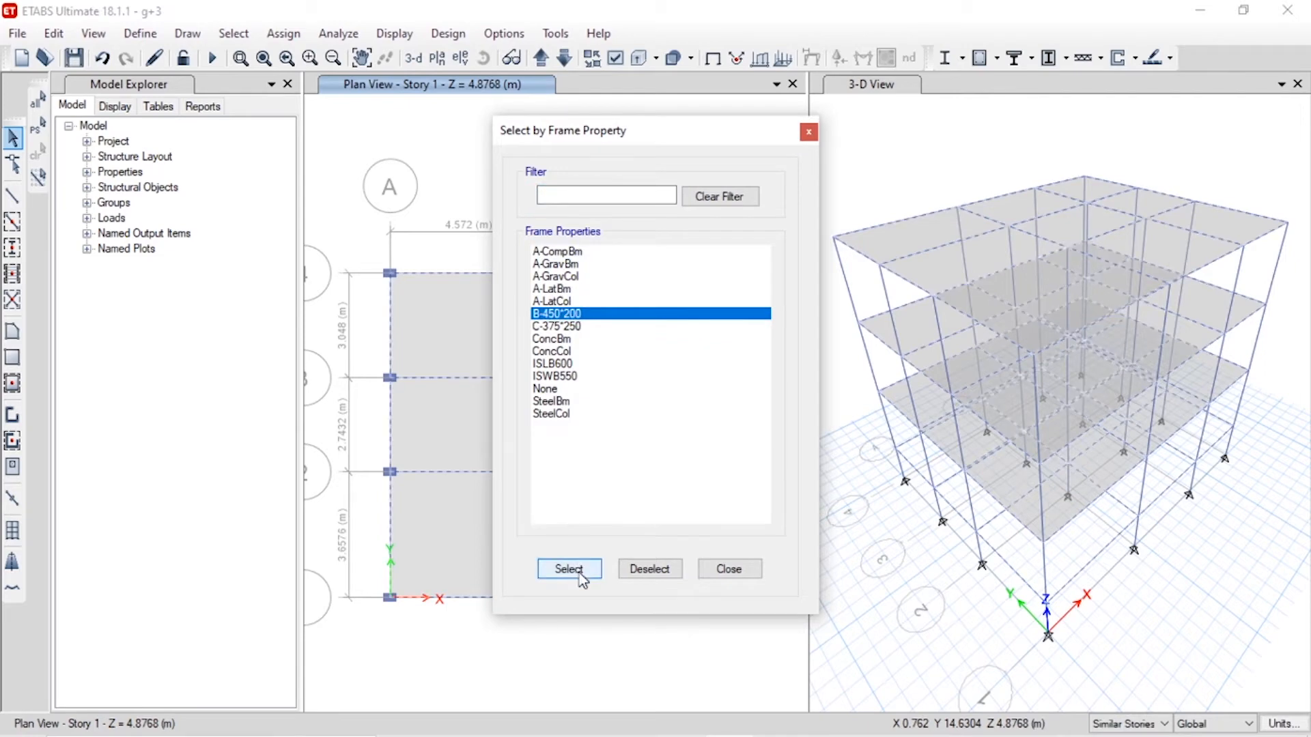
left_click(725, 571)
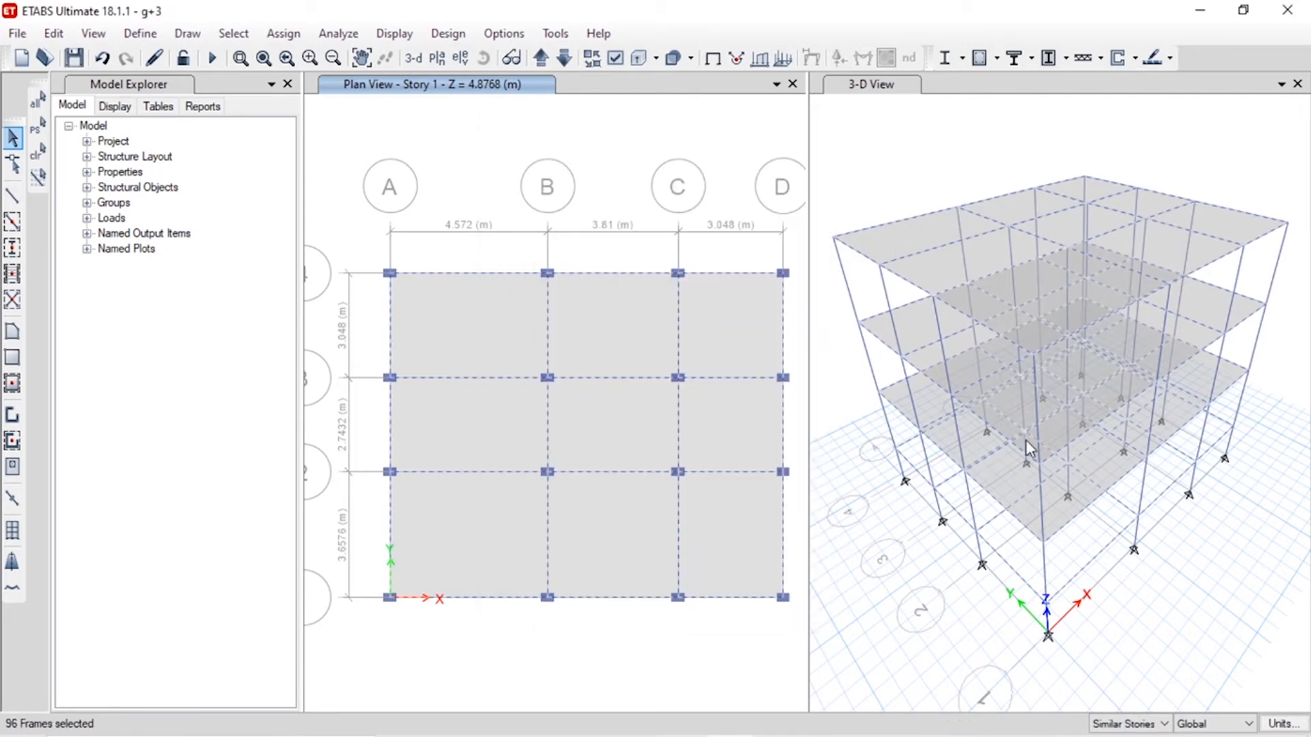
- Assign a uniform 12 kN/m gravity load in the Live pattern to the selected beams, replacing existing loads
left_click(276, 36)
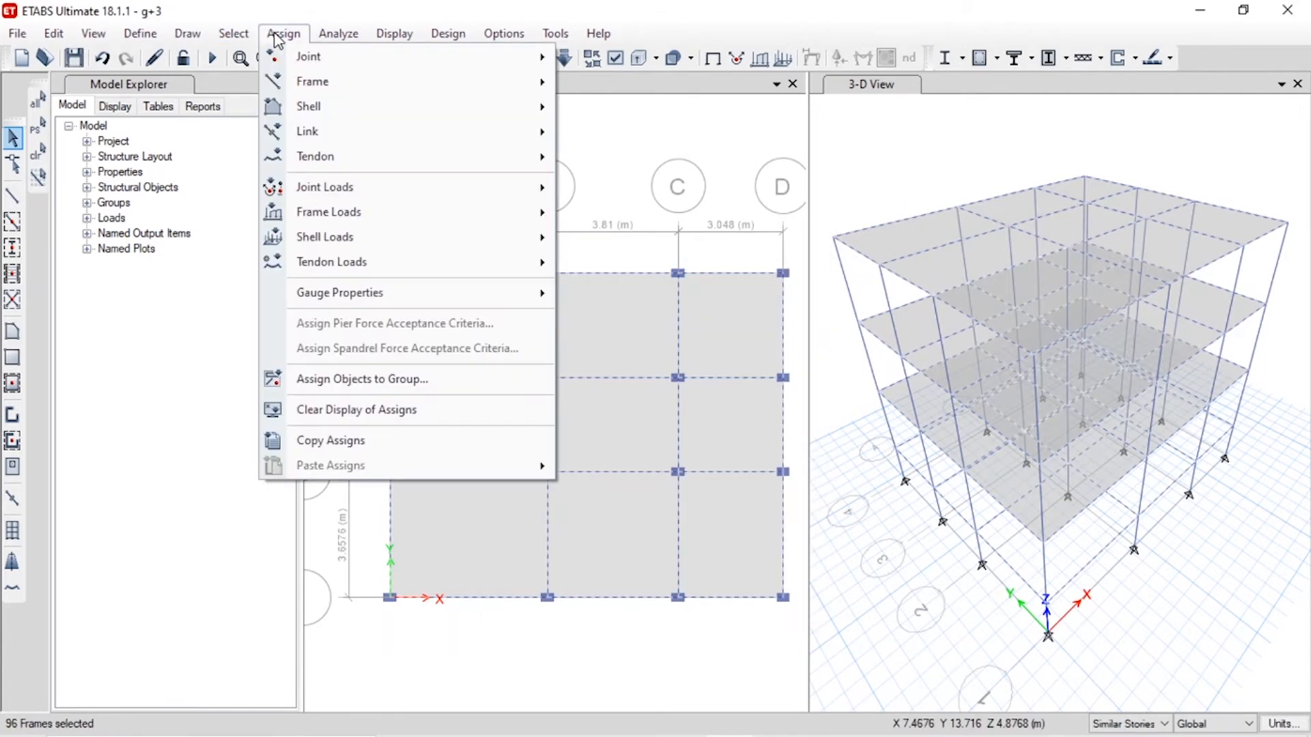
mouse_move(407, 218)
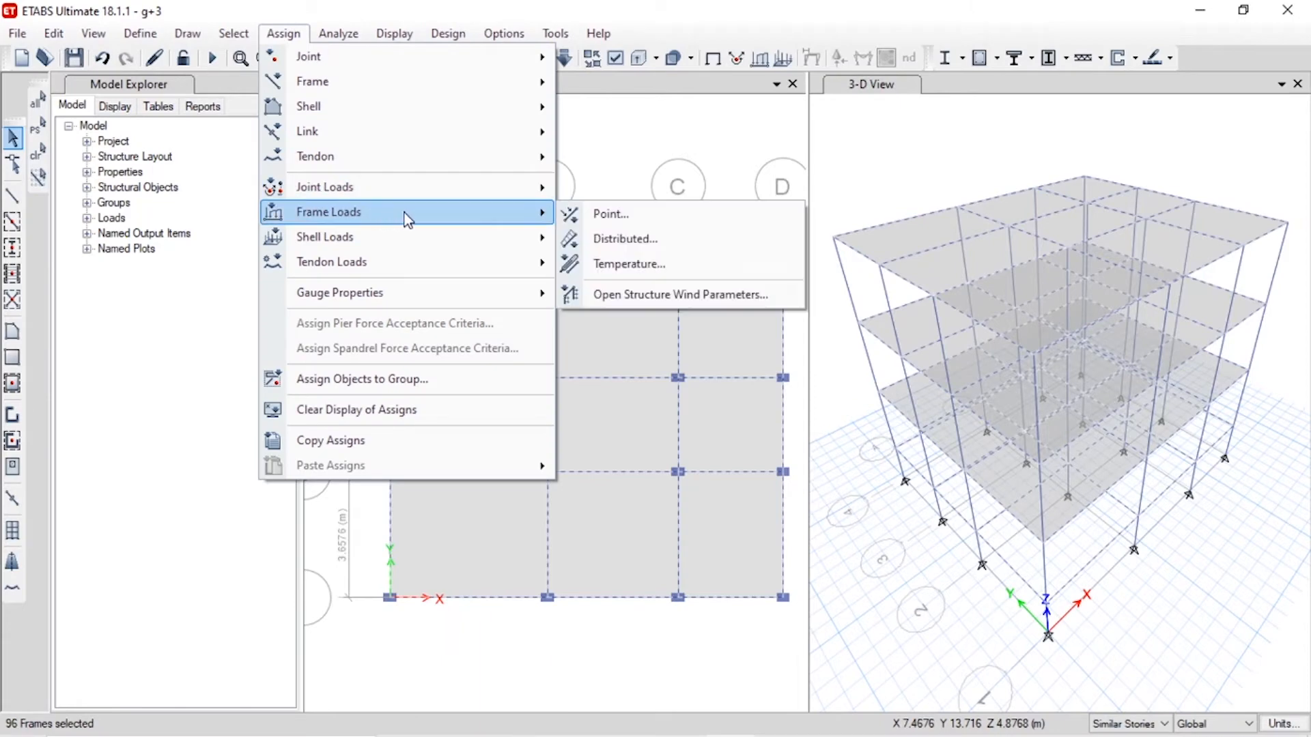
left_click(625, 239)
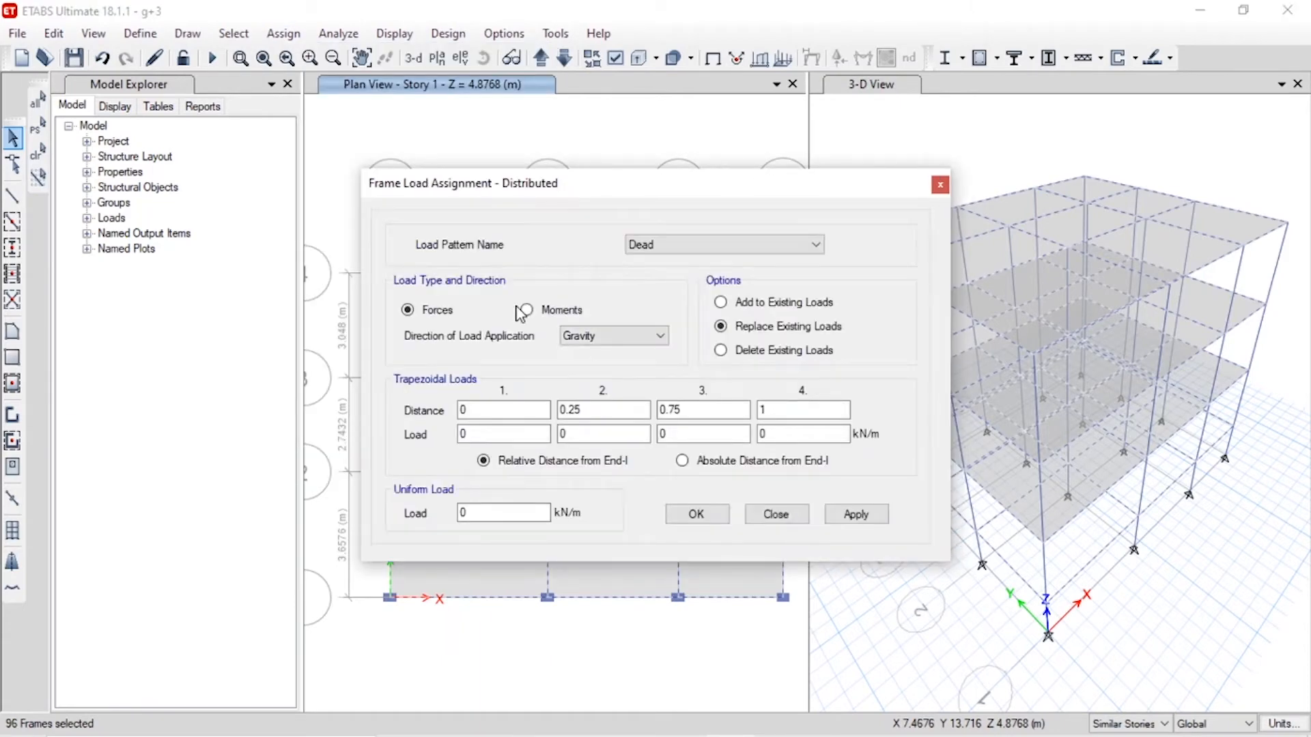
left_click(712, 244)
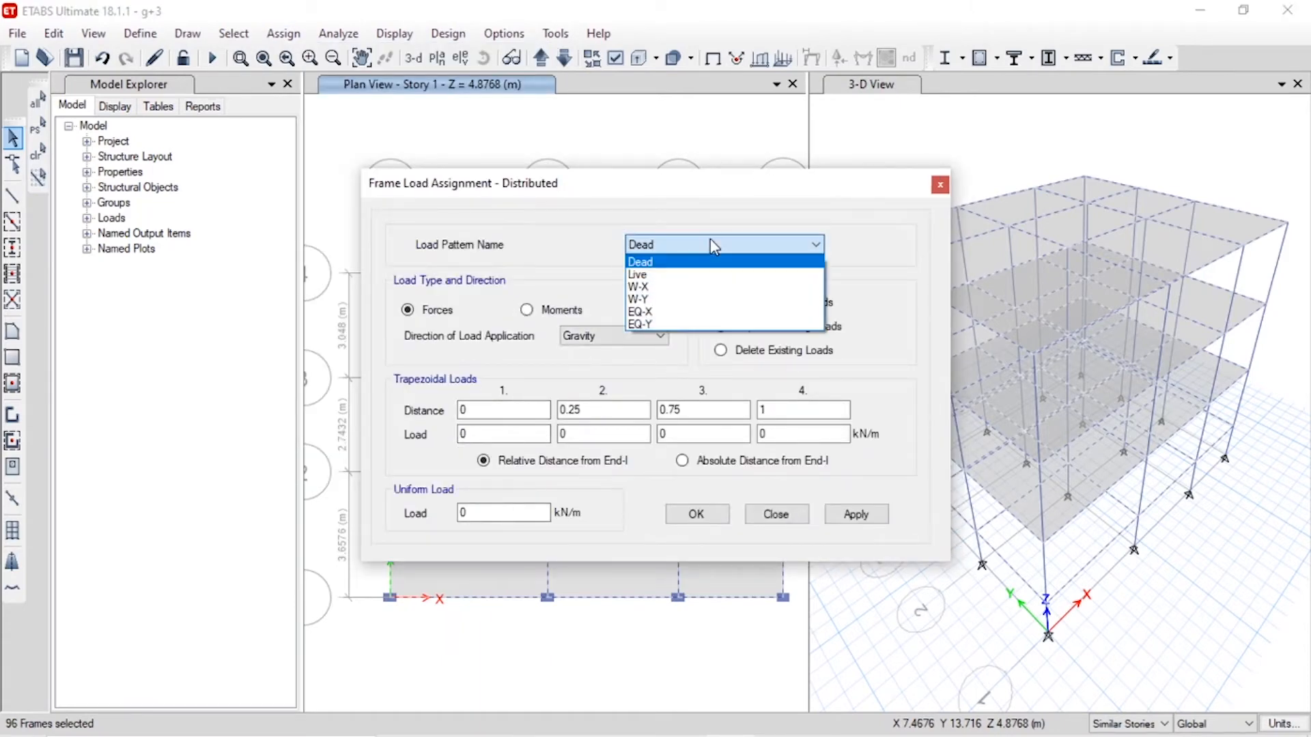
left_click(713, 274)
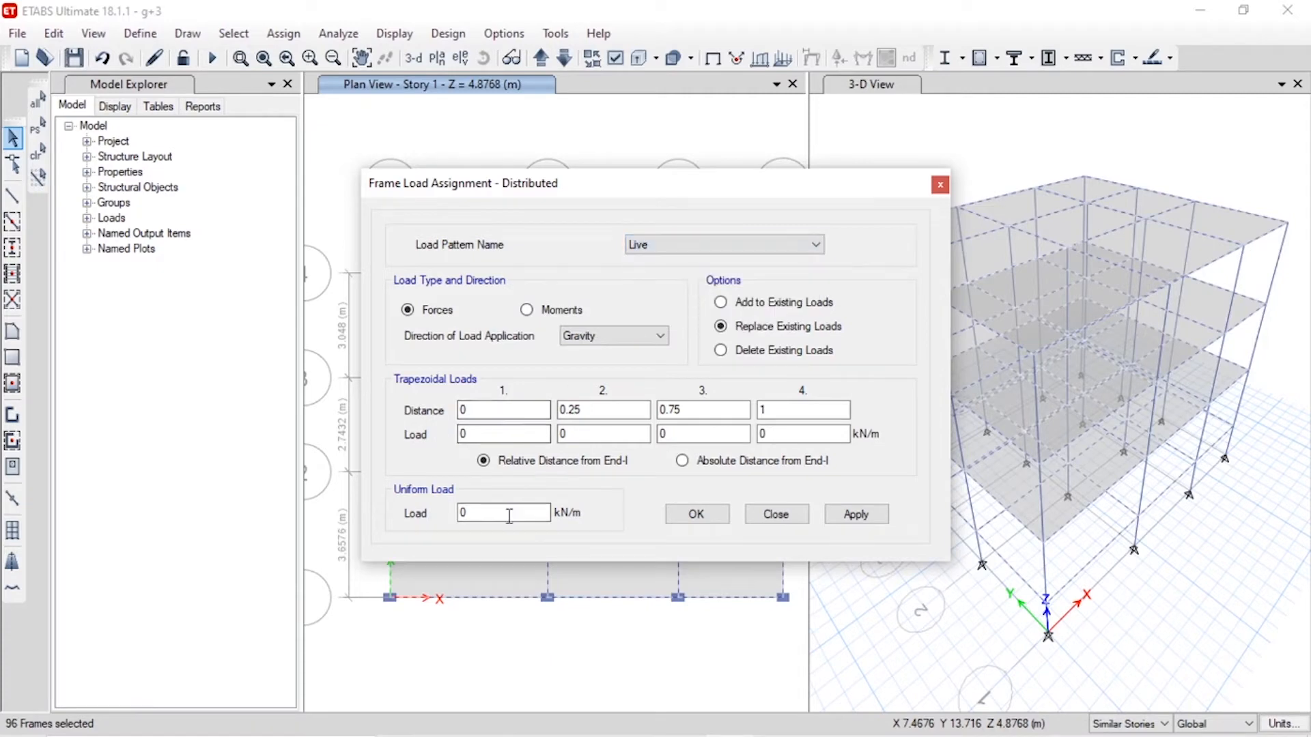
left_click_drag(509, 516, 441, 513)
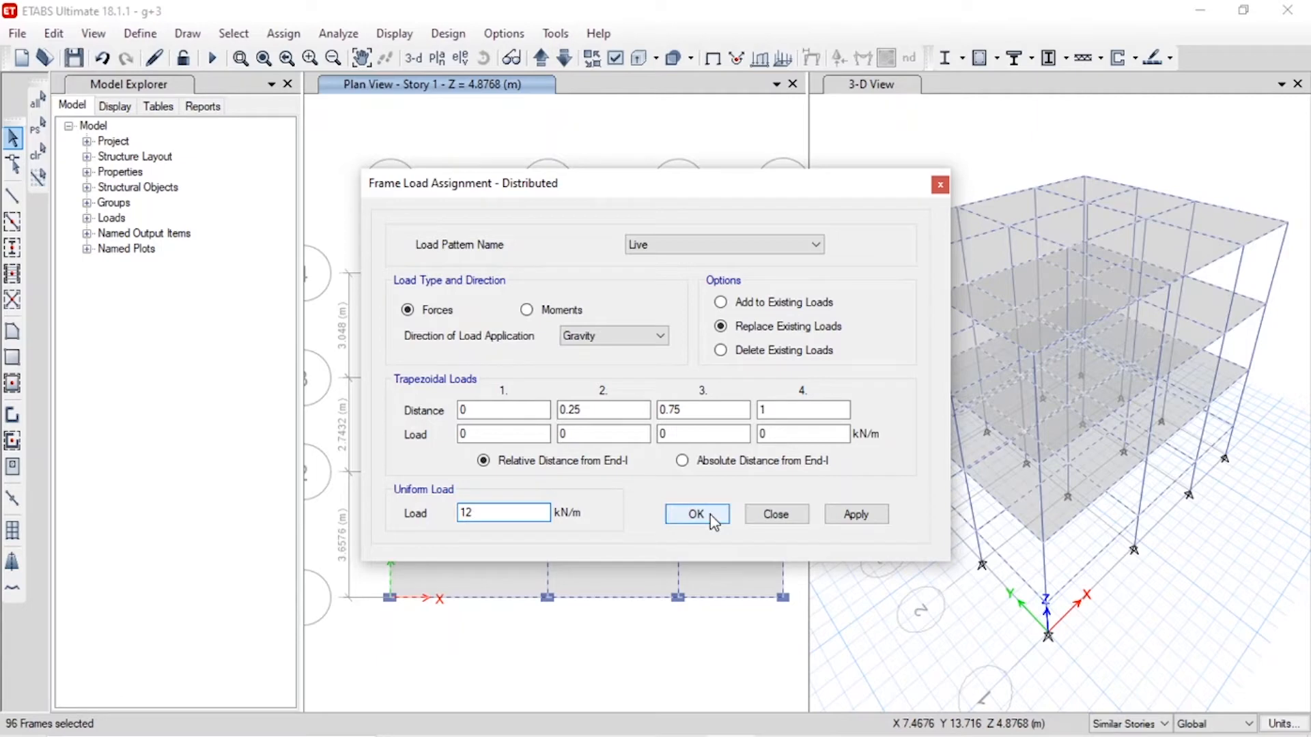
left_click(854, 526)
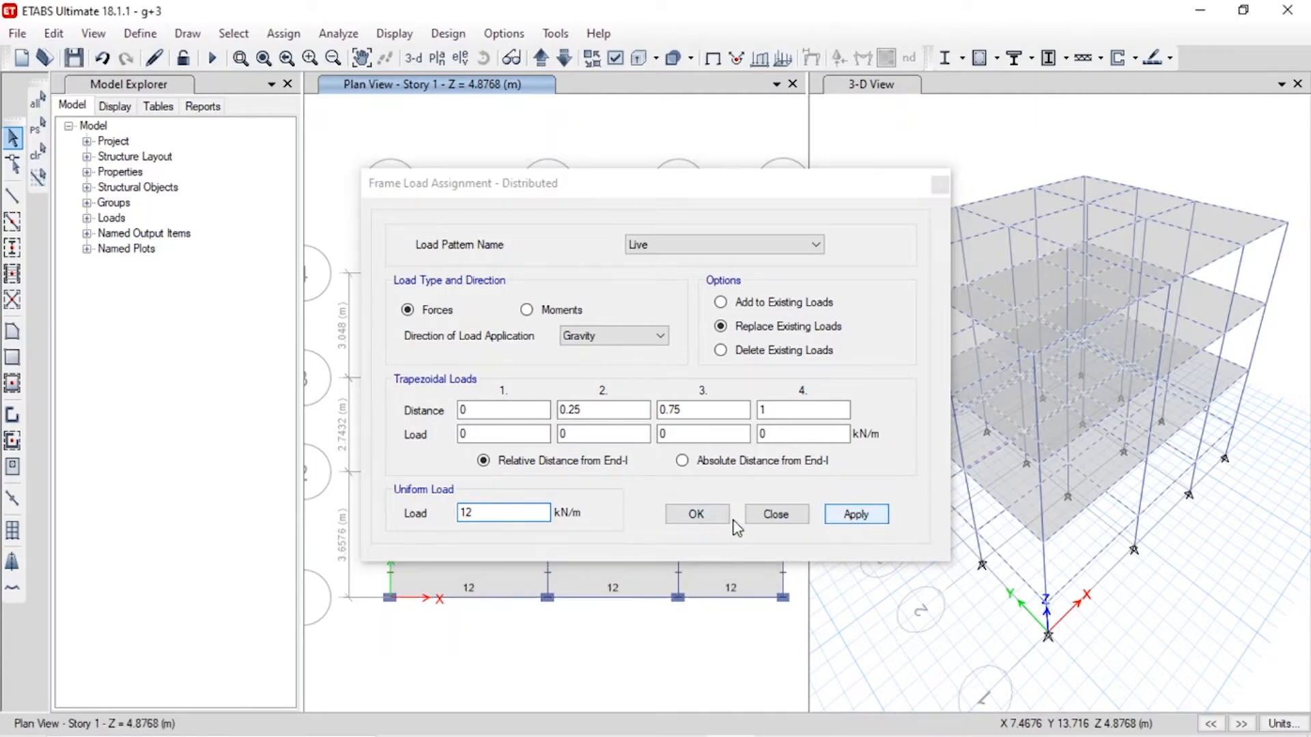
left_click(696, 515)
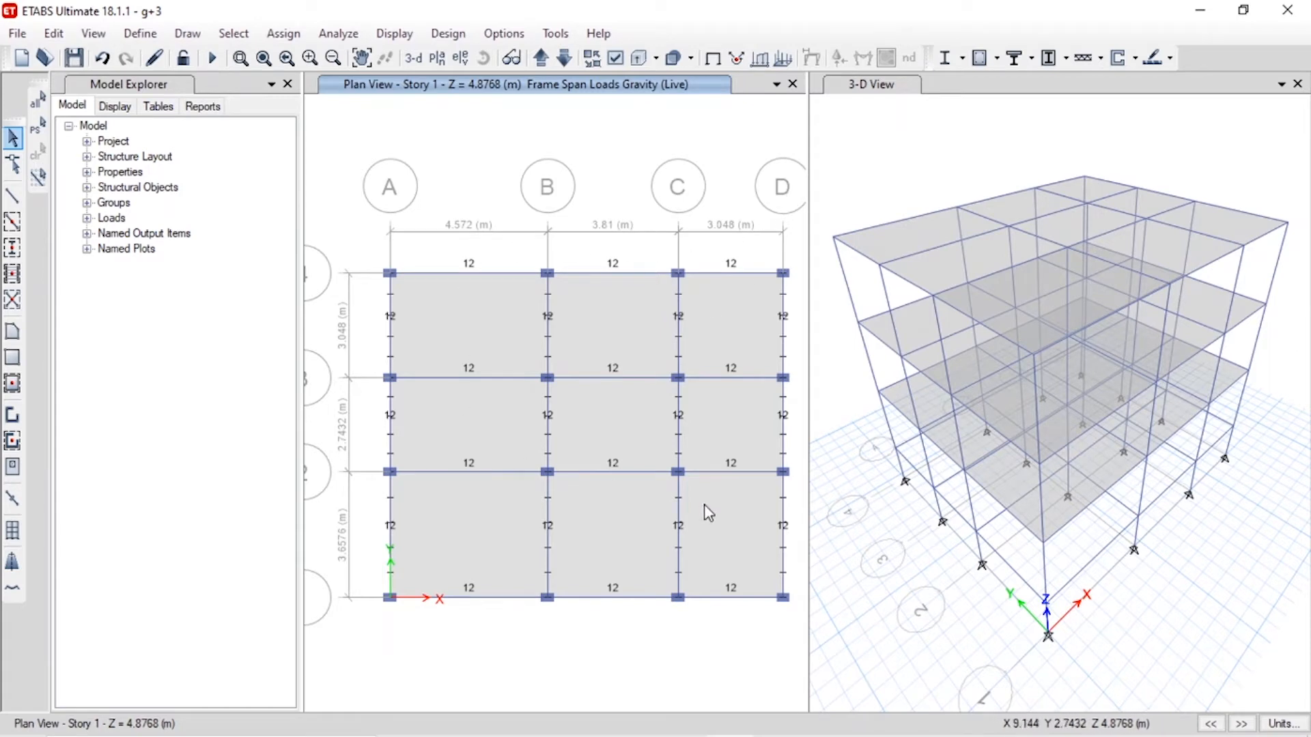
- Select all floor objects that use the Slab section property
left_click(233, 33)
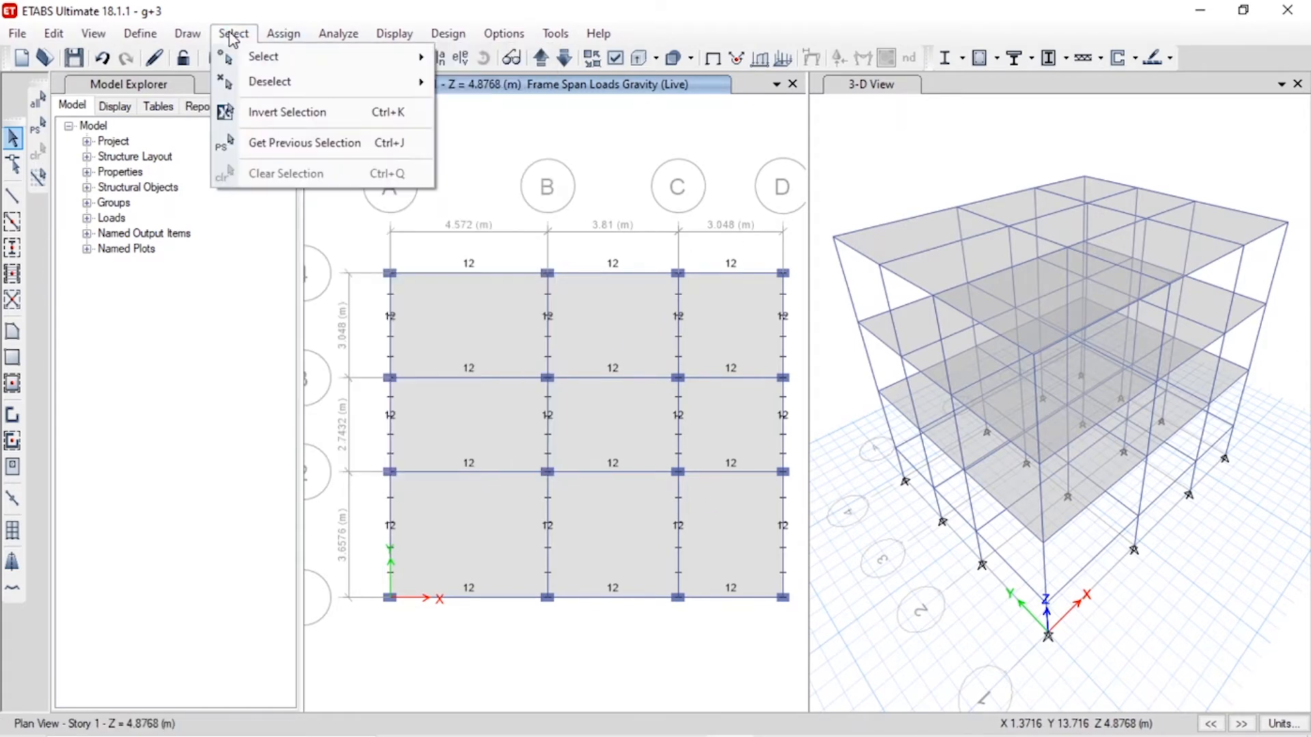
mouse_move(407, 57)
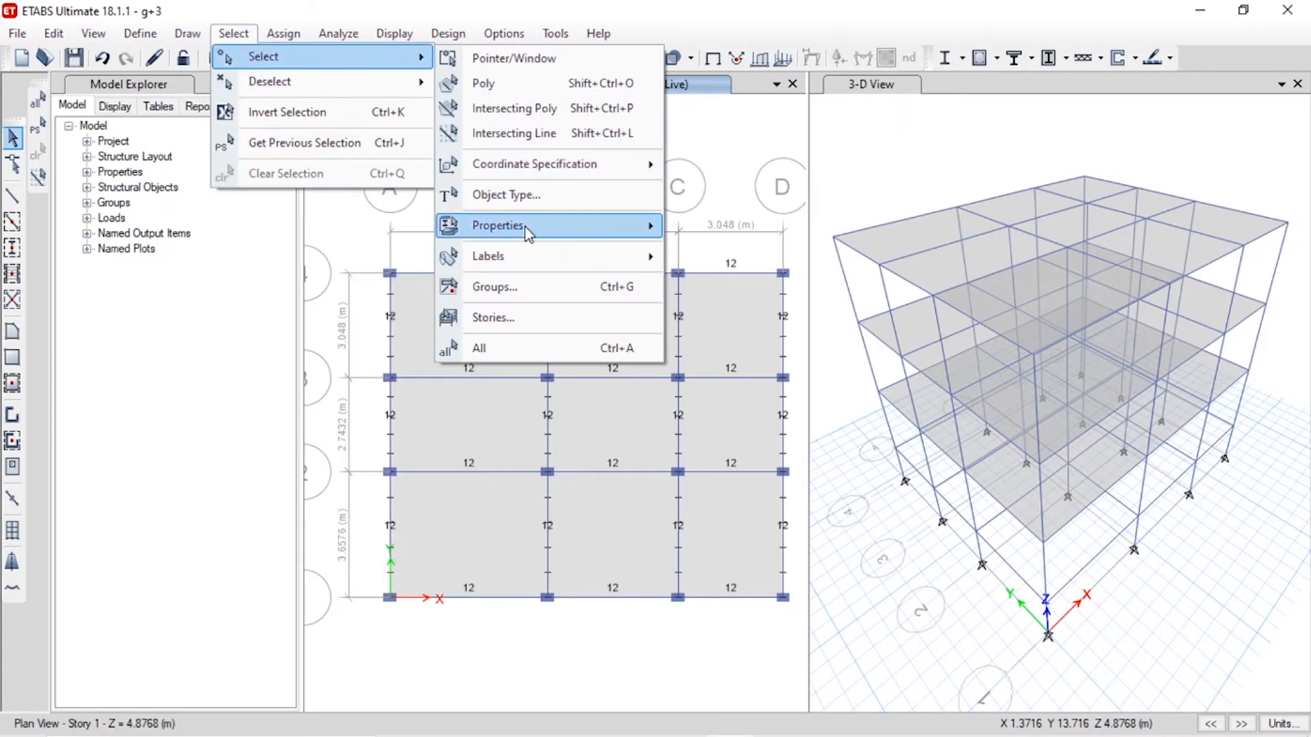
mouse_move(587, 222)
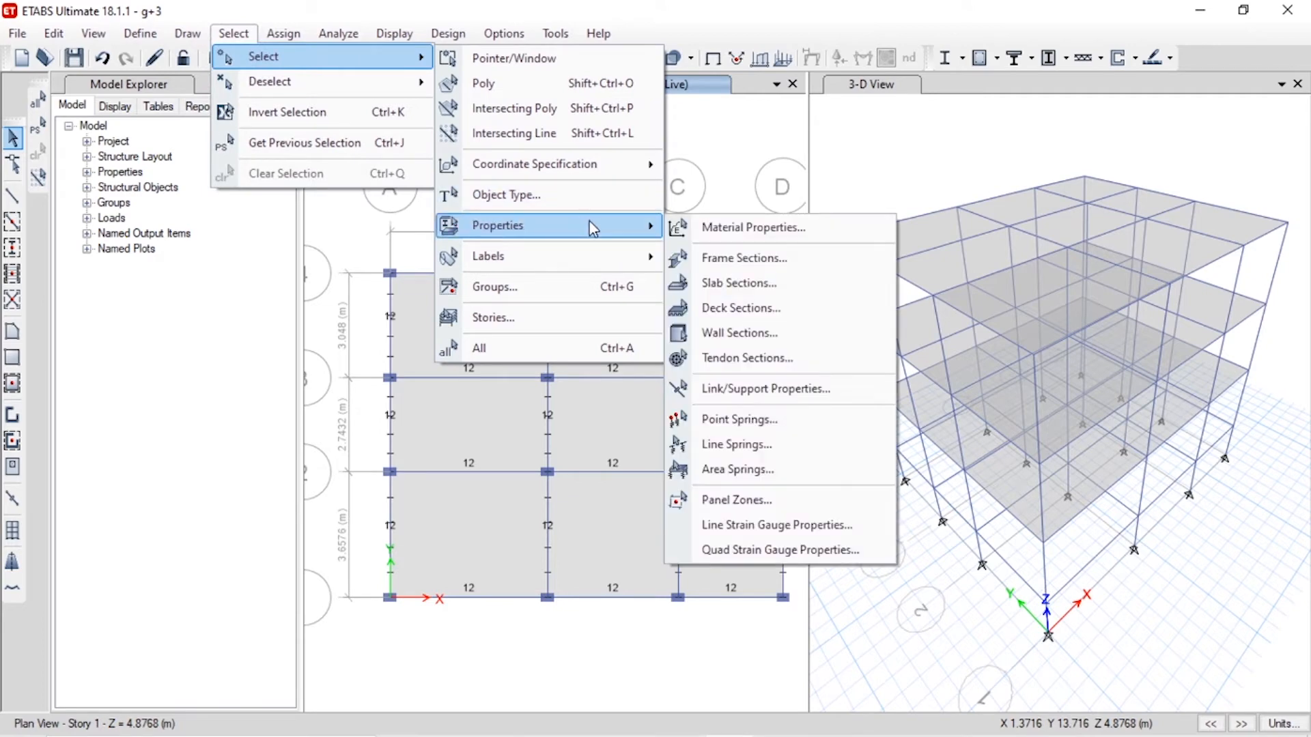
left_click(732, 282)
left_click(550, 234)
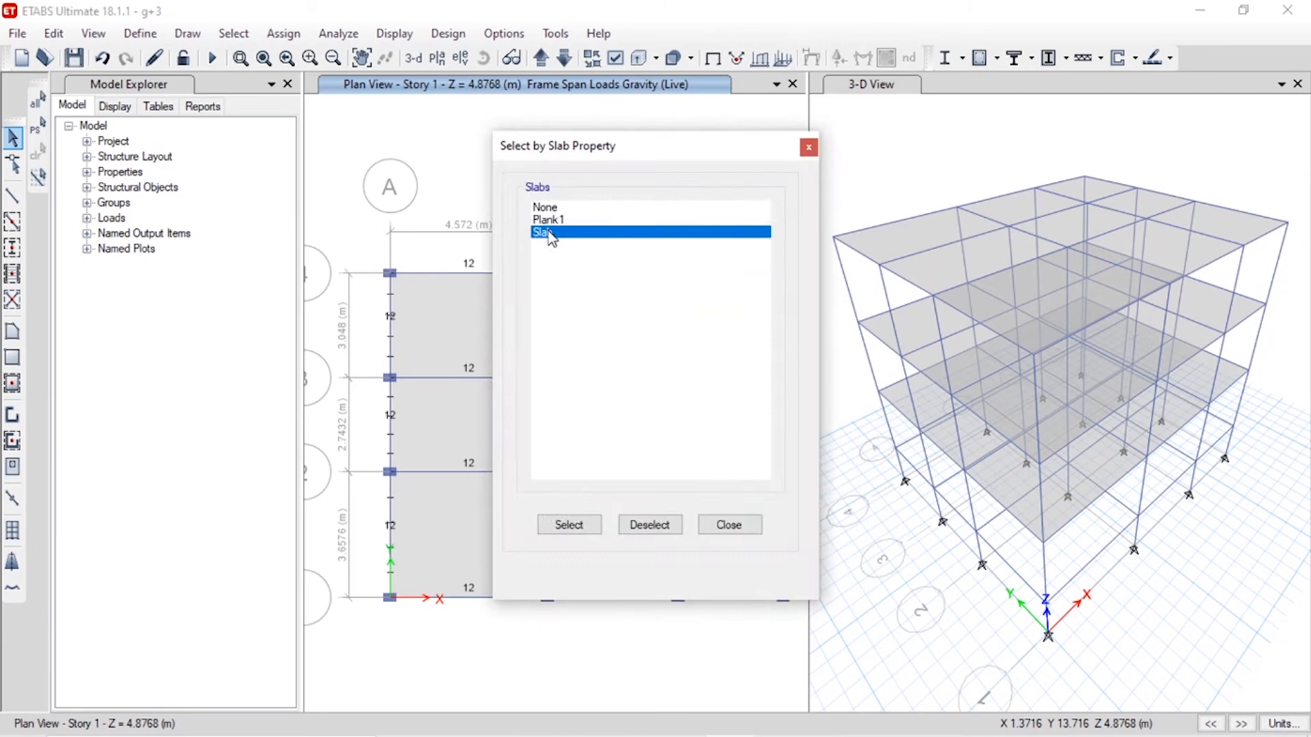
left_click(570, 523)
left_click(707, 527)
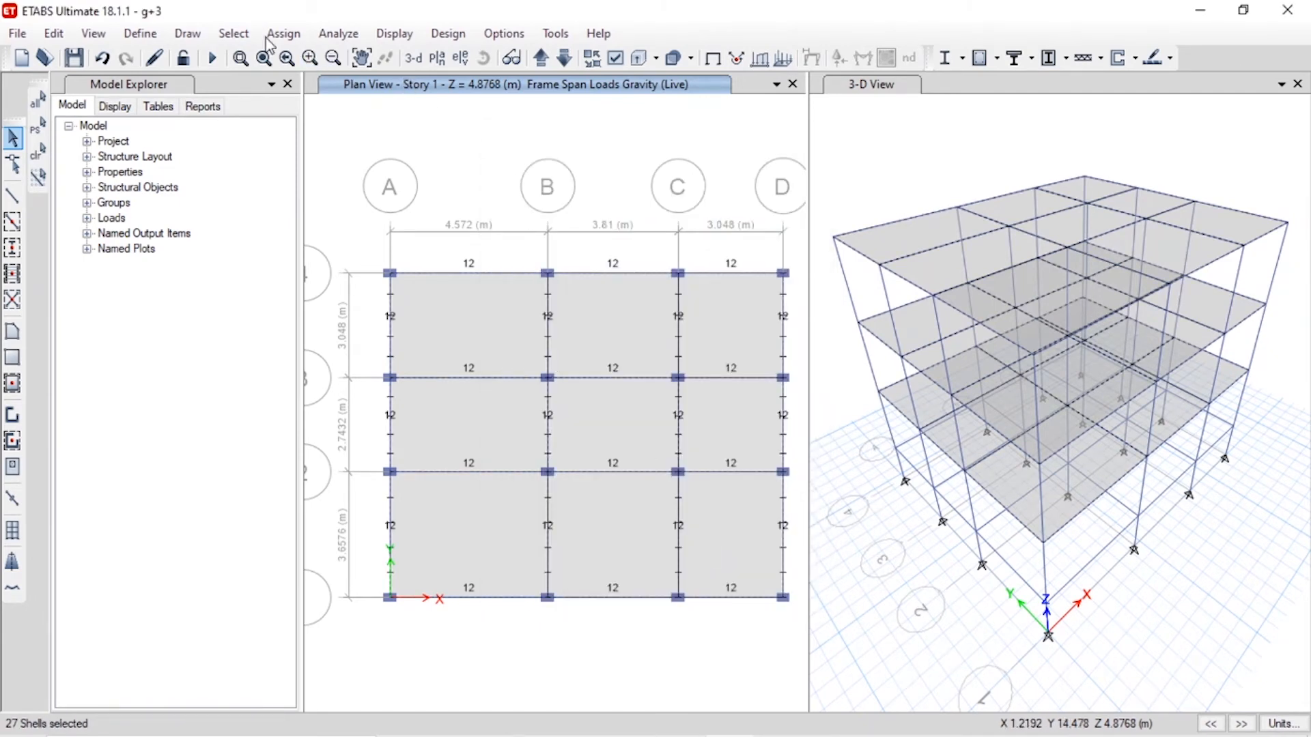
- Assign a uniform 2 kN/m² gravity load in the Live pattern to the selected slabs, replacing existing loads
left_click(231, 36)
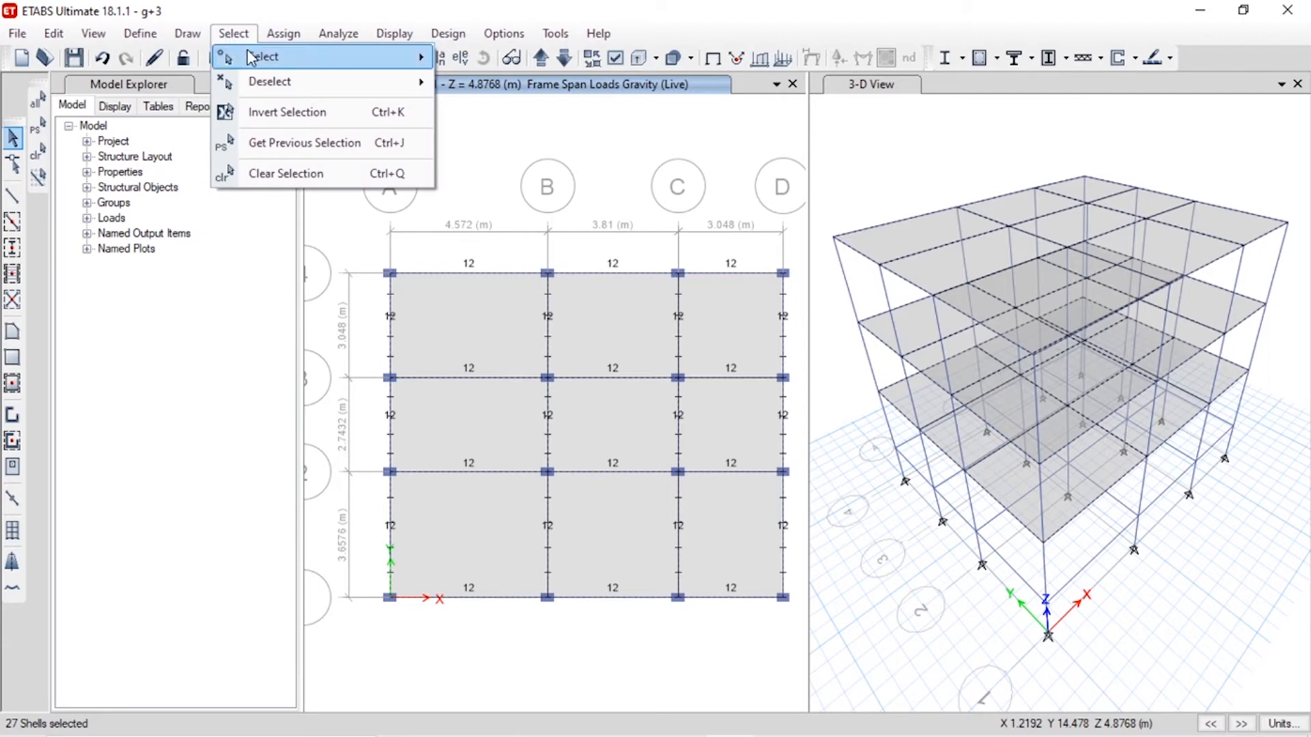
mouse_move(283, 34)
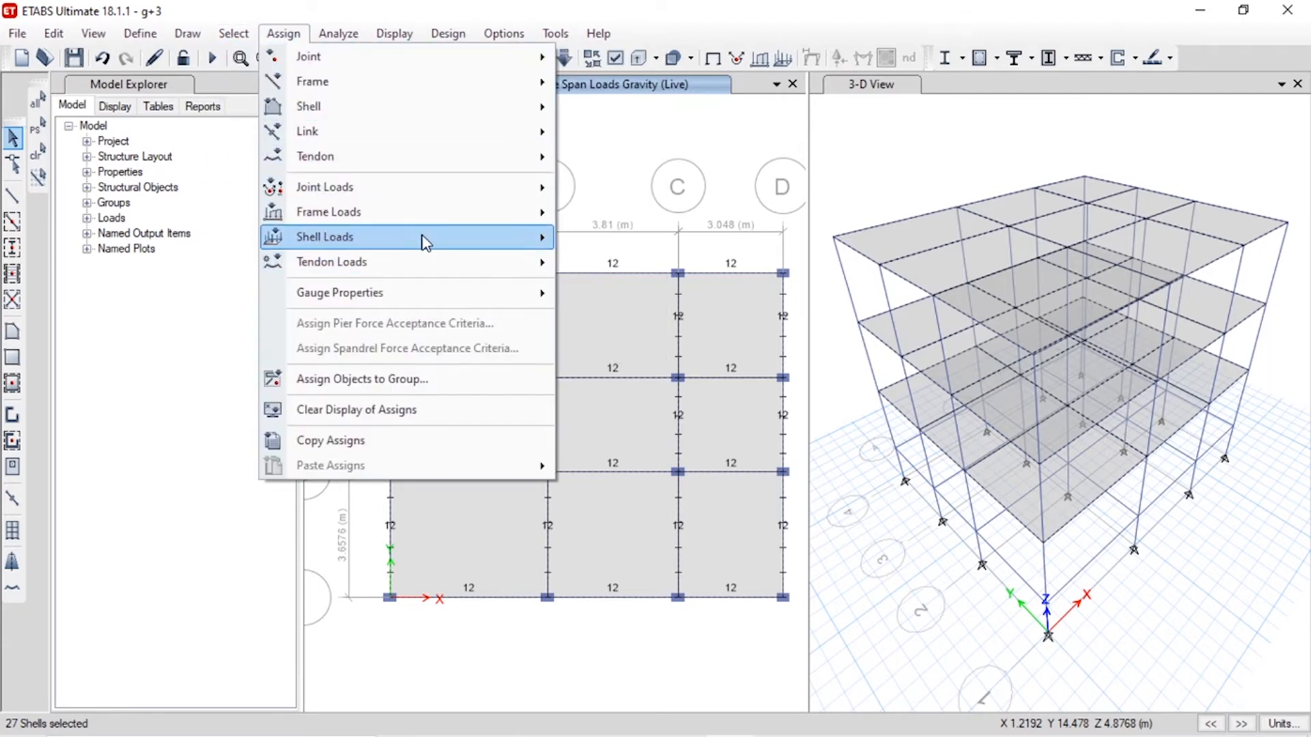
mouse_move(425, 243)
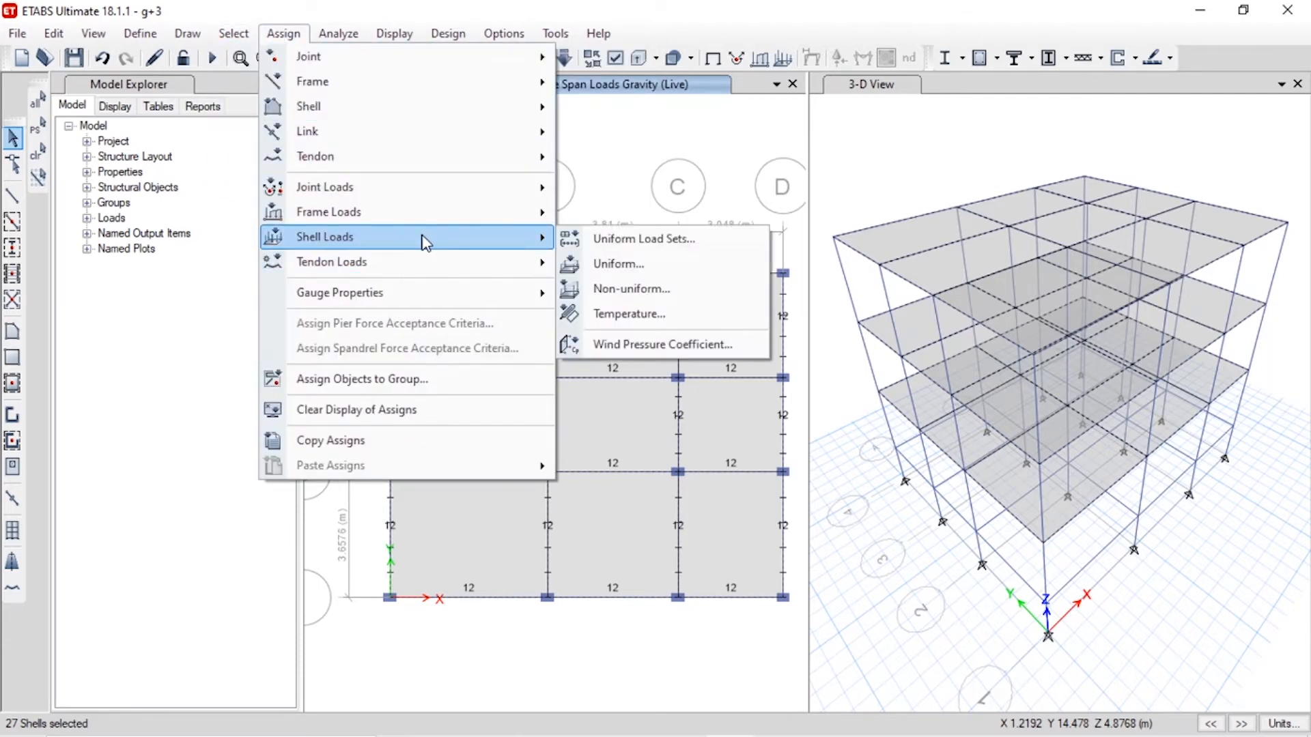
left_click(668, 269)
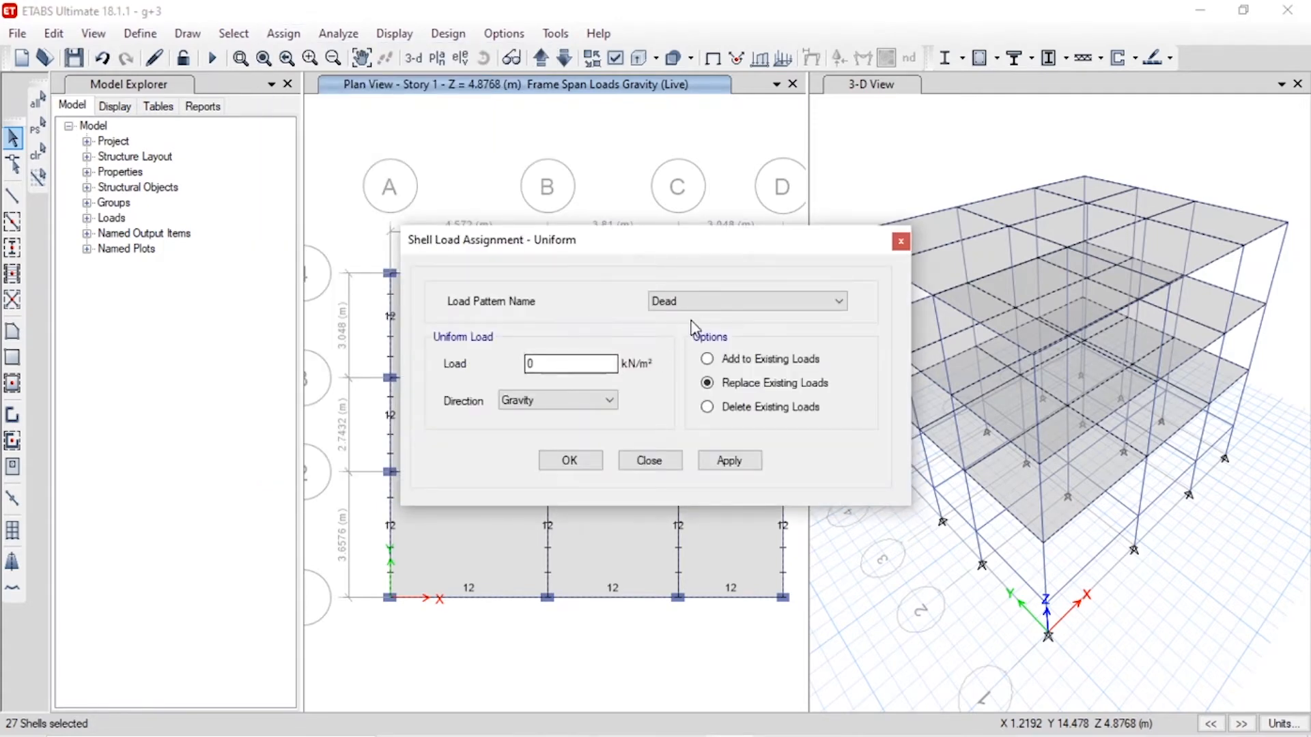
left_click(703, 301)
left_click(676, 326)
left_click_drag(572, 364, 468, 369)
left_click_drag(587, 252, 553, 209)
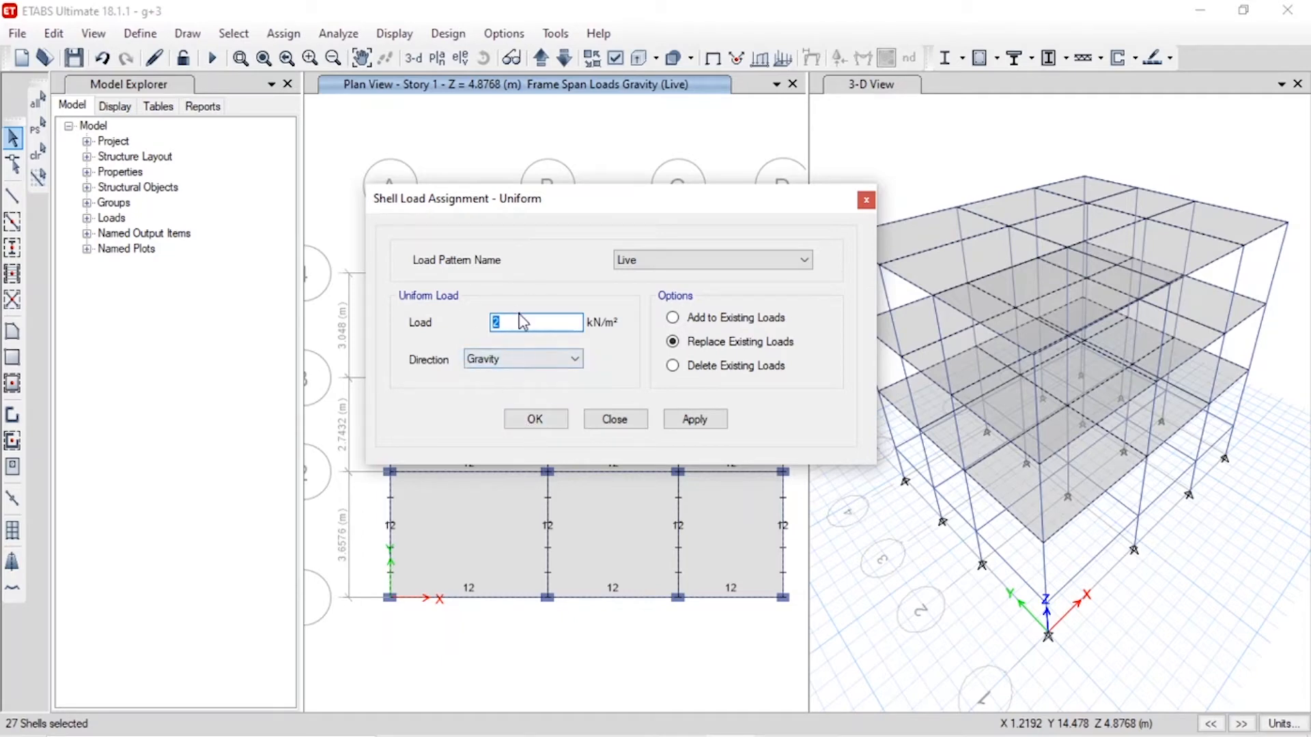
left_click(535, 419)
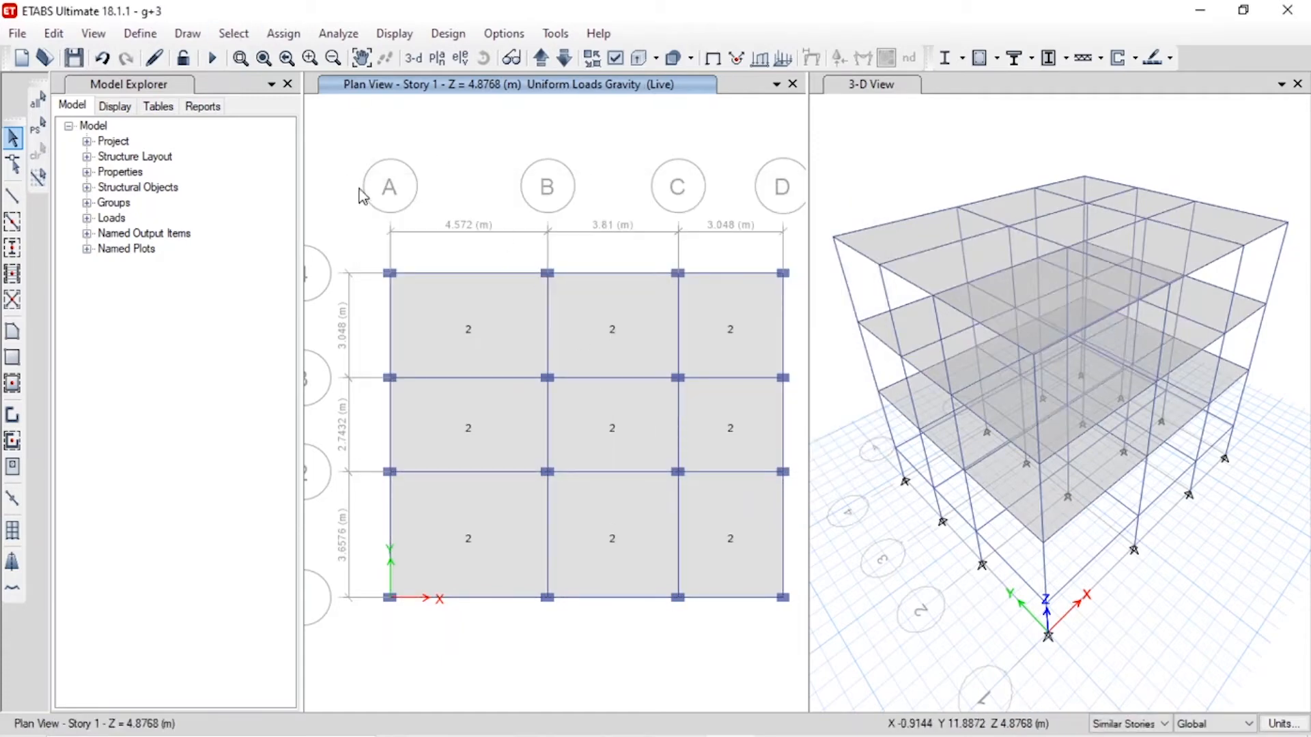
- Reselect every shell with the Slab property for the diaphragm assignment
left_click(232, 33)
mouse_move(359, 56)
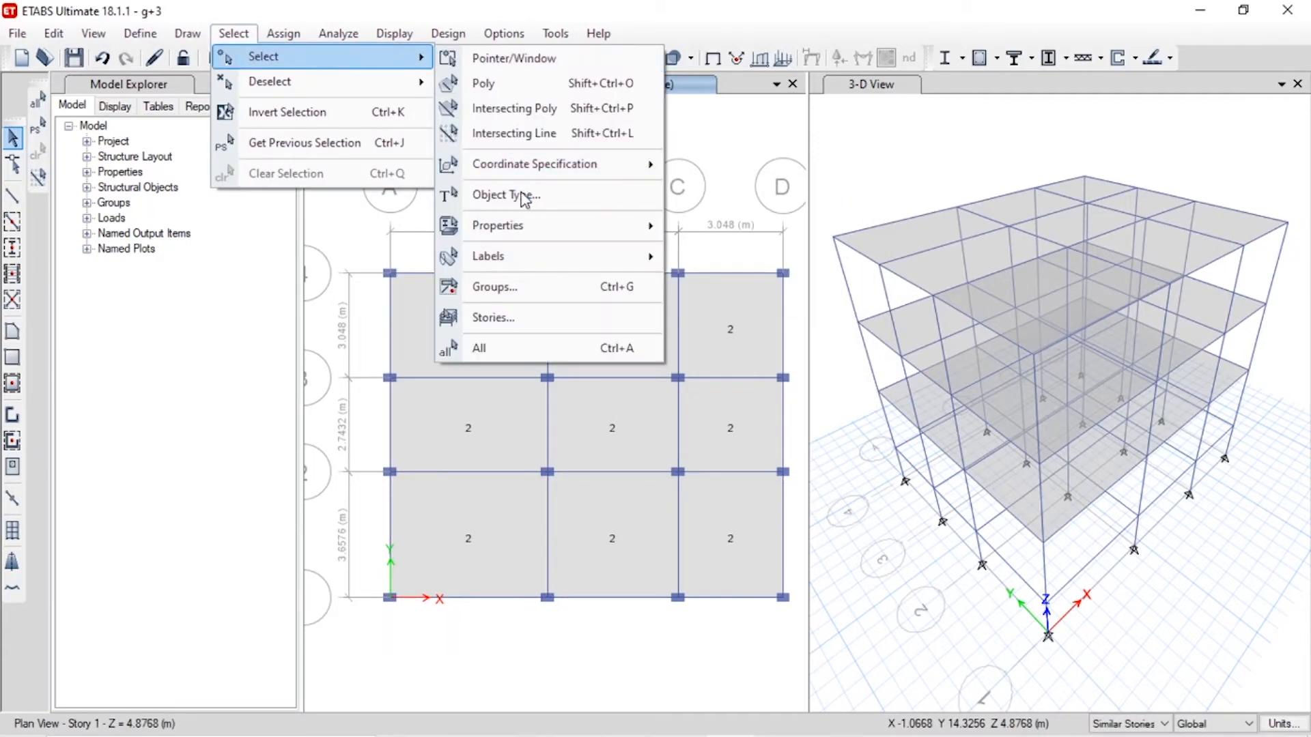
mouse_move(531, 224)
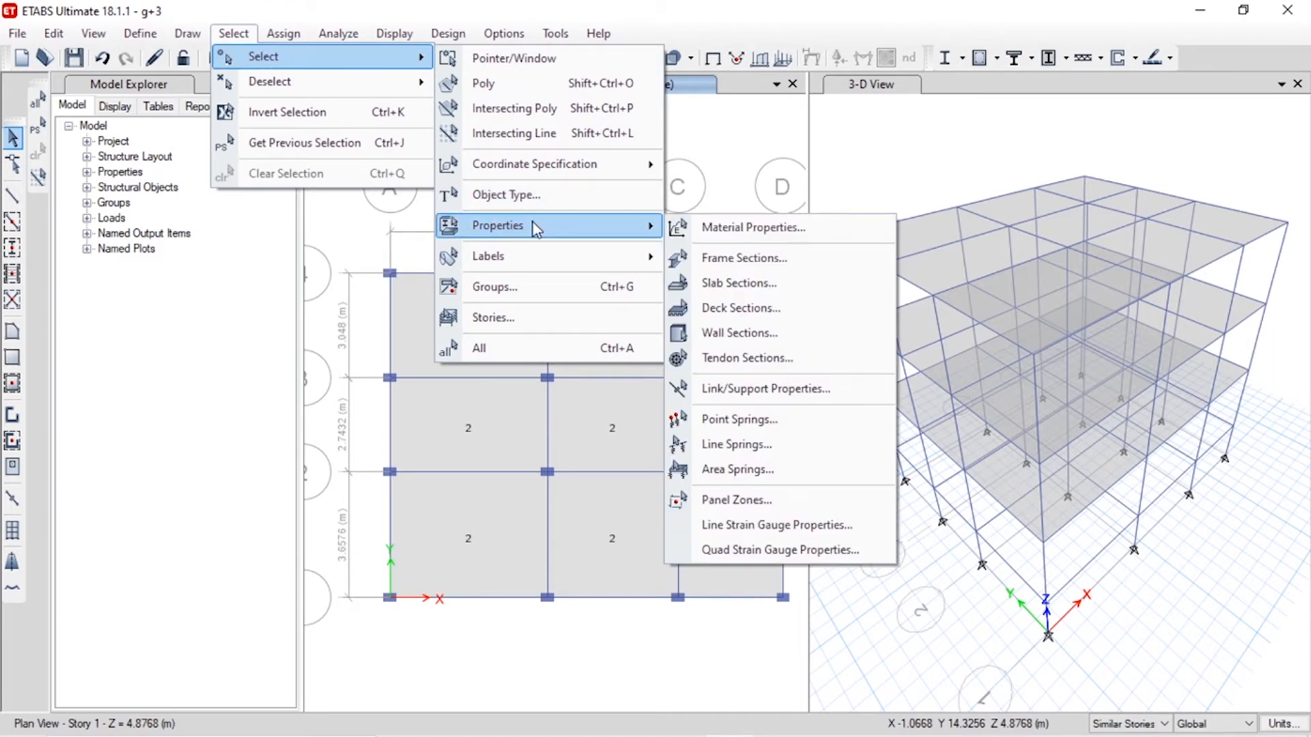
left_click(697, 280)
left_click(554, 220)
left_click(554, 232)
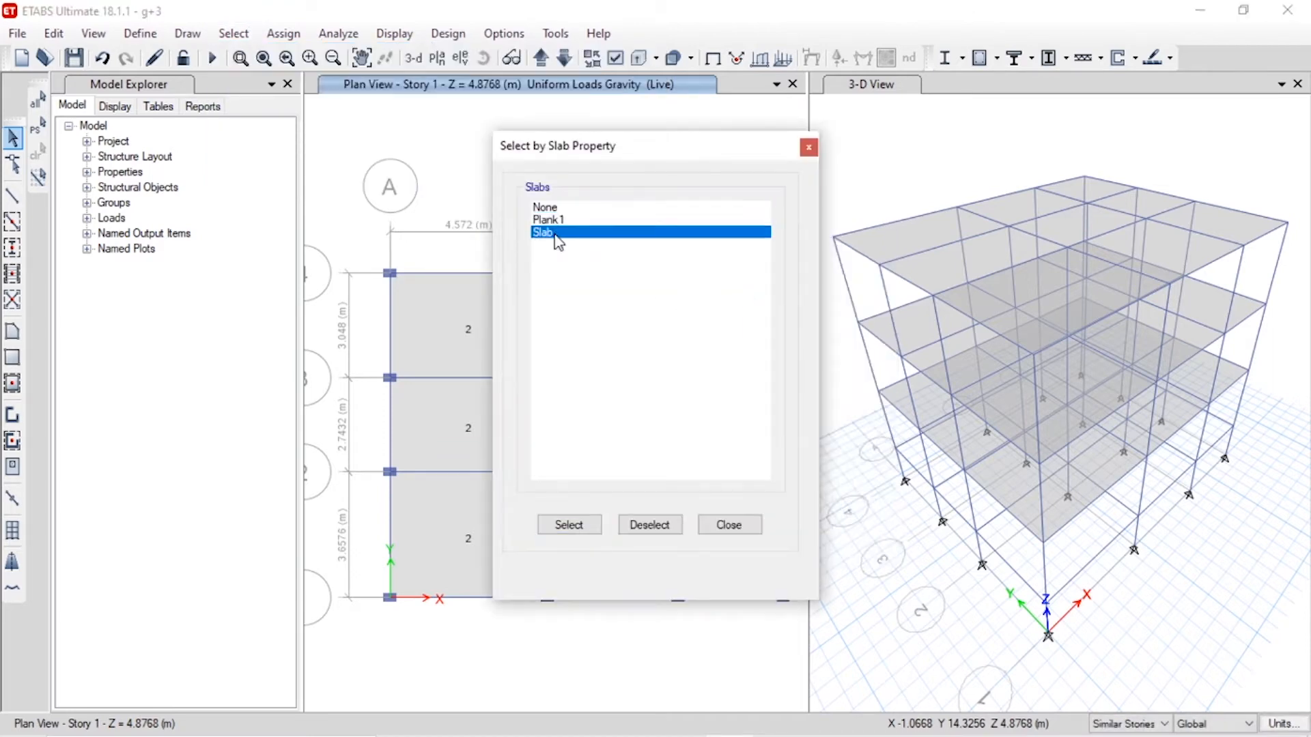
left_click(569, 525)
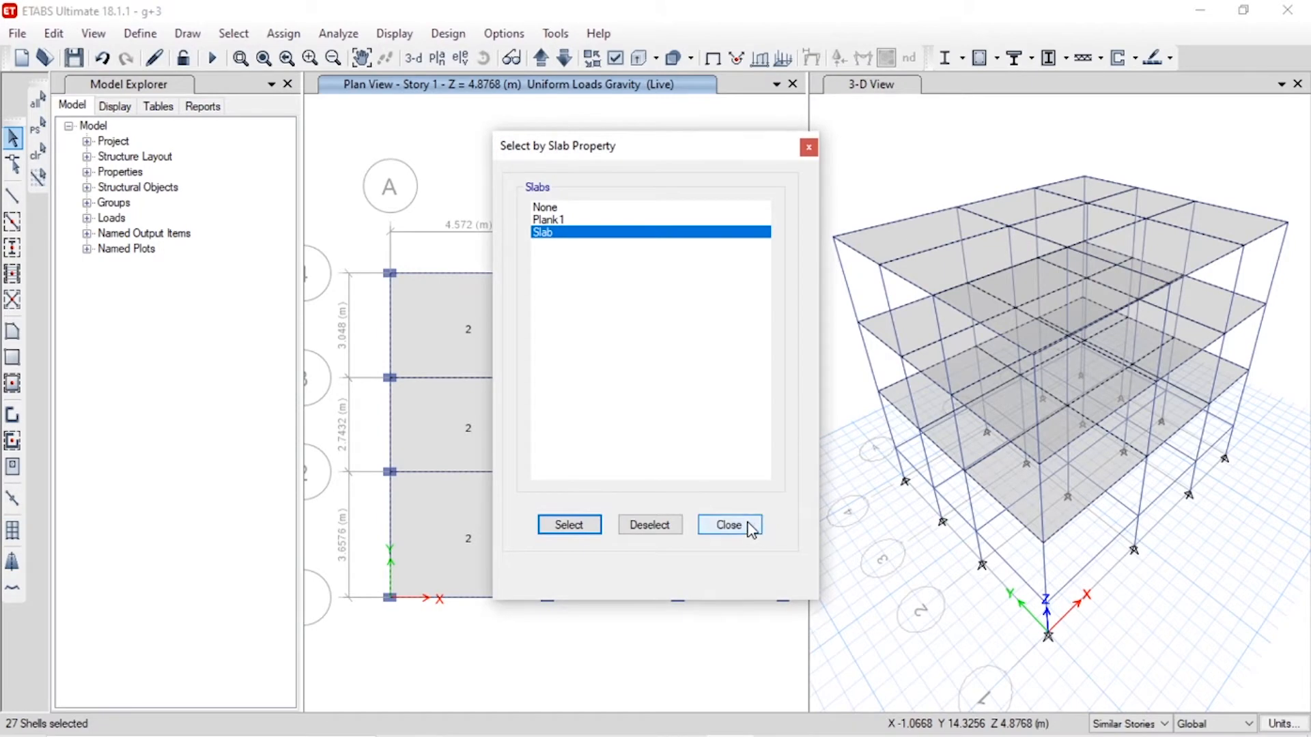
left_click(745, 527)
- Set diaphragm D1 to semi-rigid and assign it to the selected slabs
left_click(283, 33)
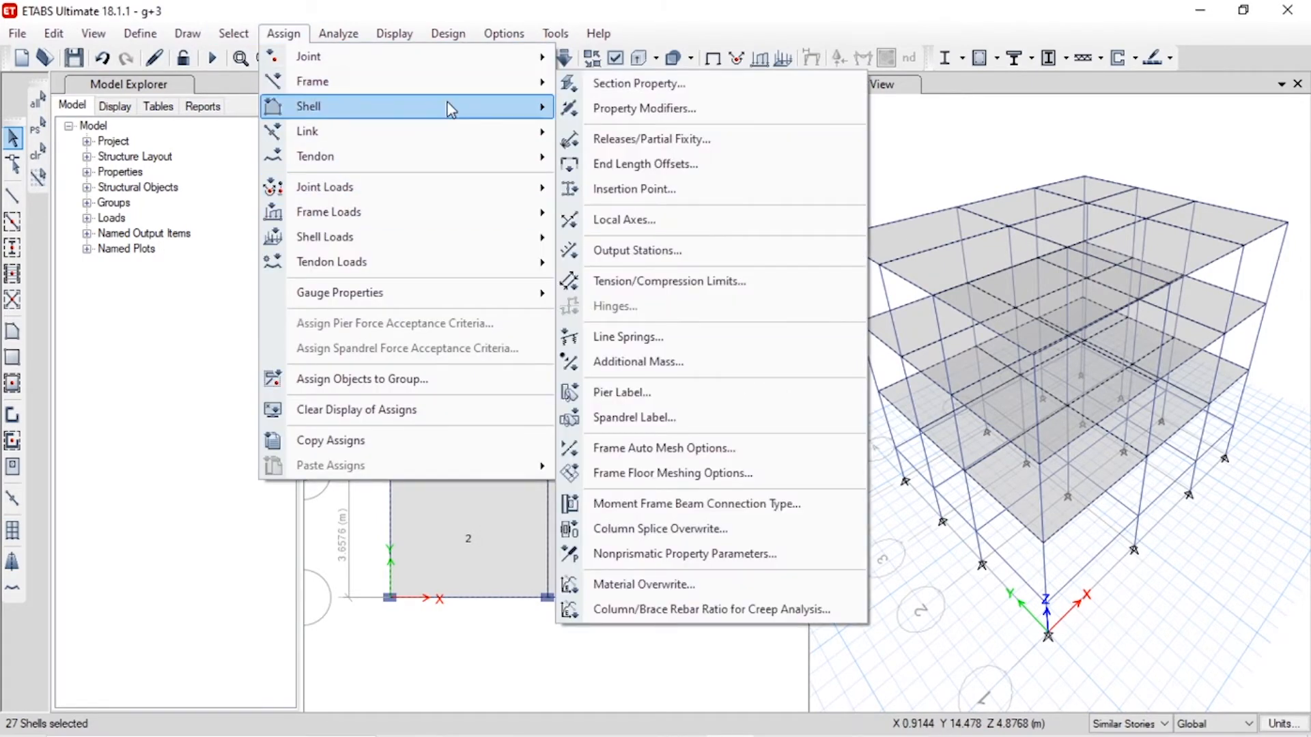
mouse_move(448, 107)
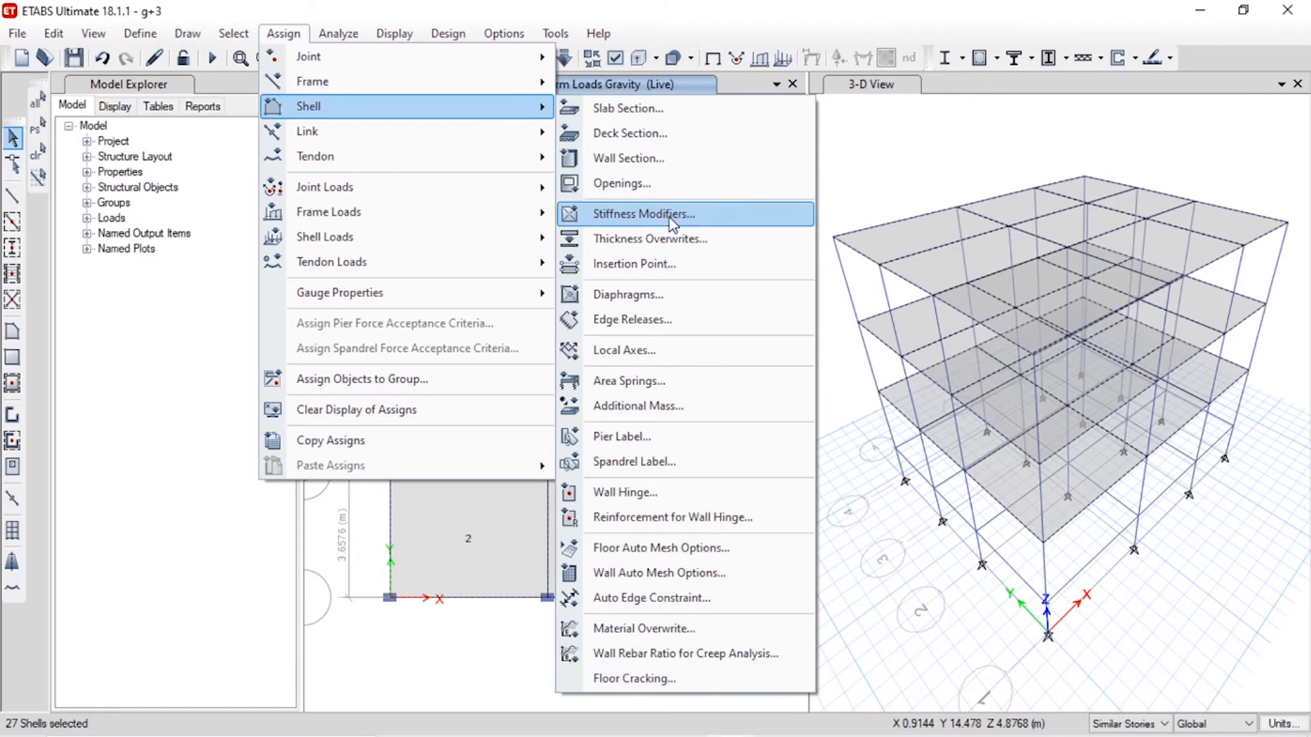
left_click(667, 294)
left_click(596, 220)
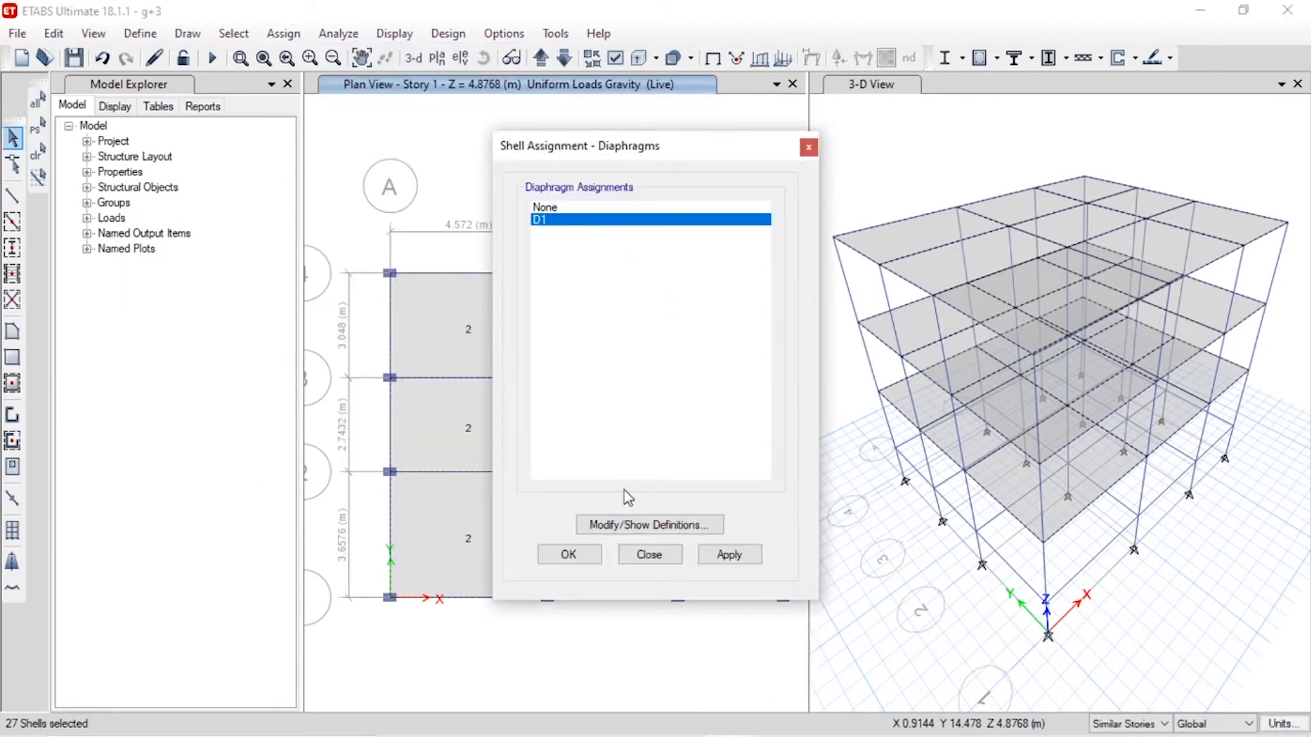
left_click(625, 524)
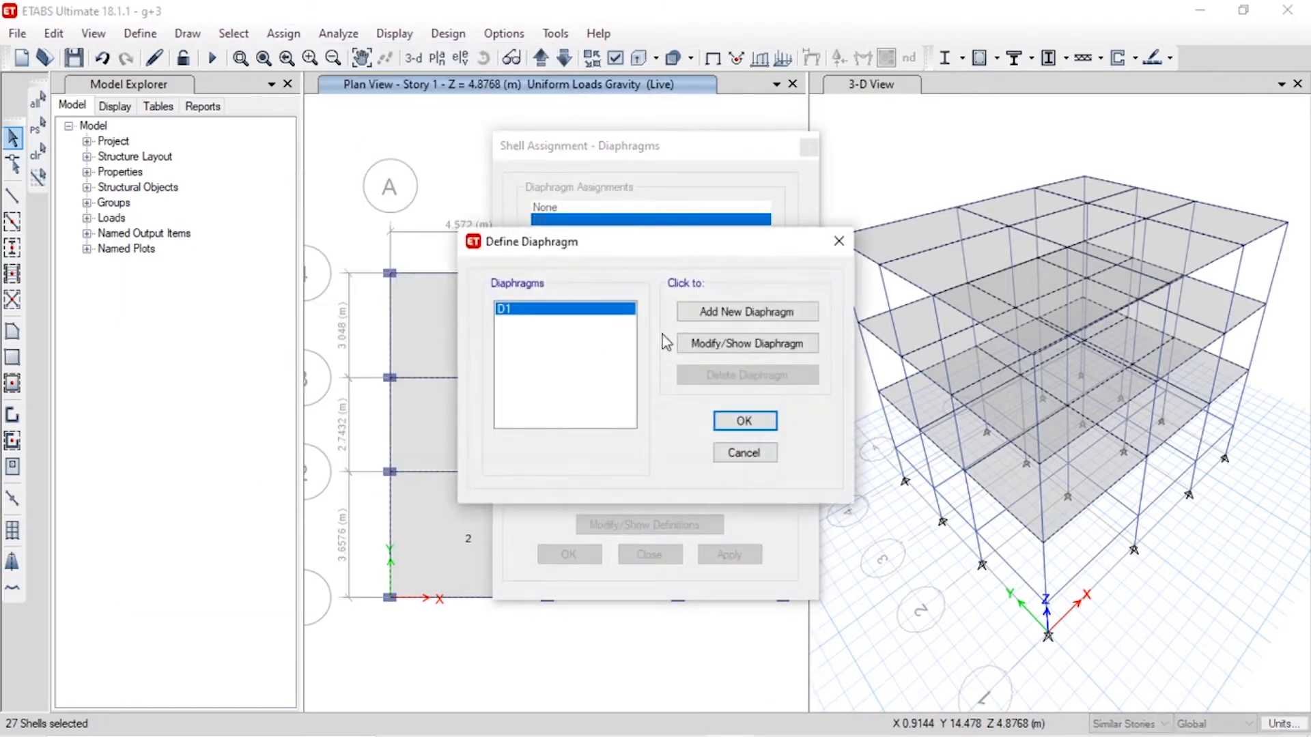
left_click(703, 342)
left_click(655, 388)
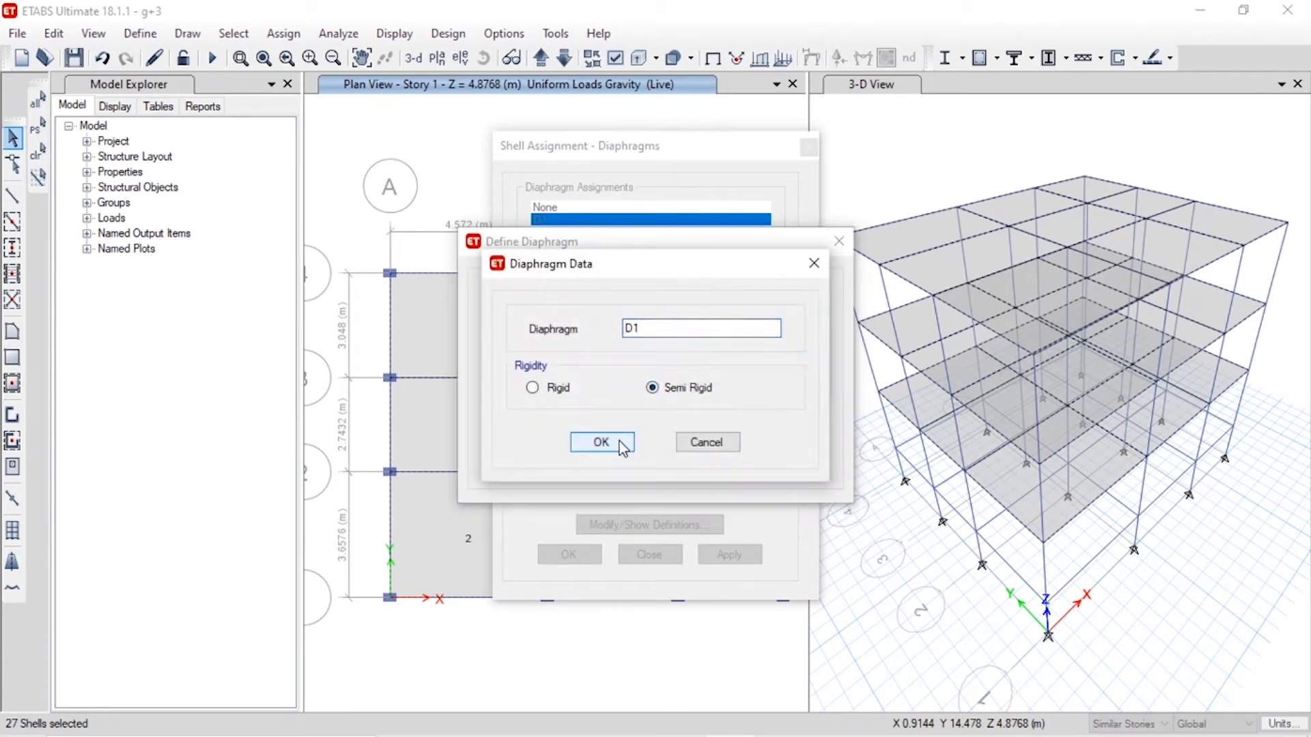
left_click(601, 442)
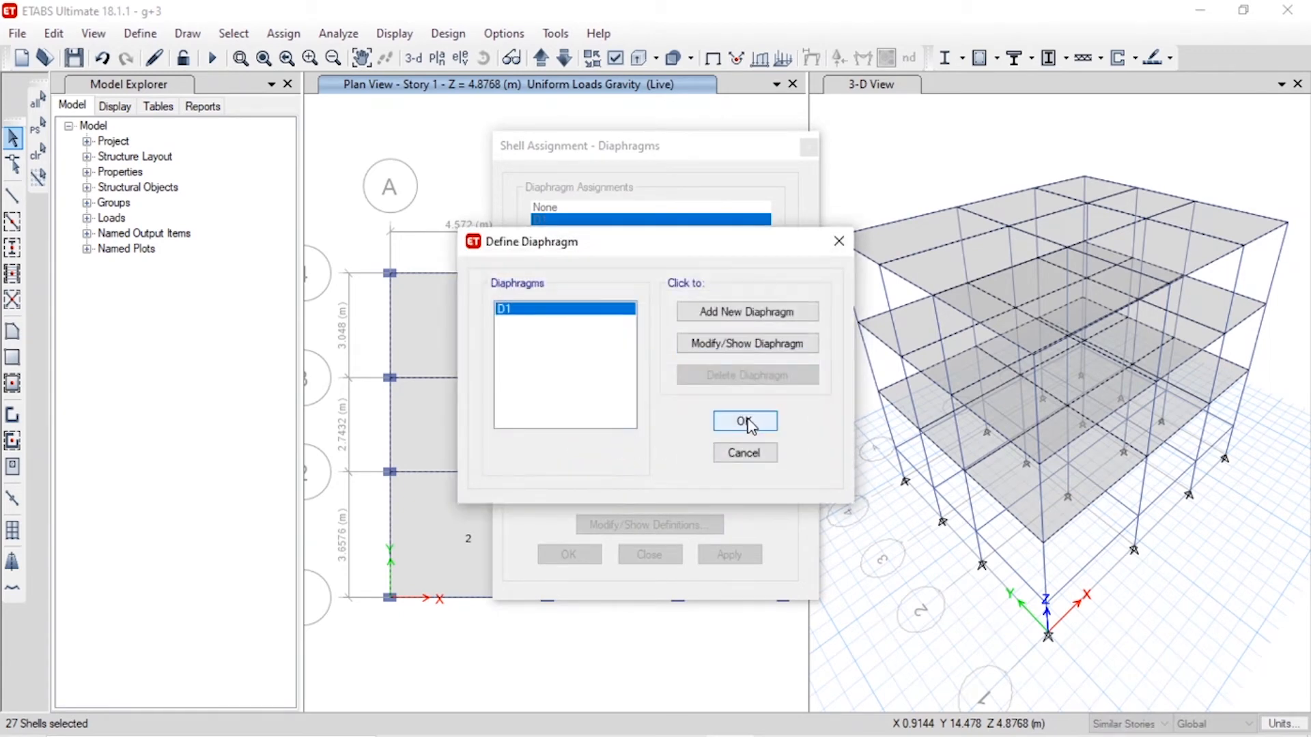
left_click(723, 428)
left_click(729, 554)
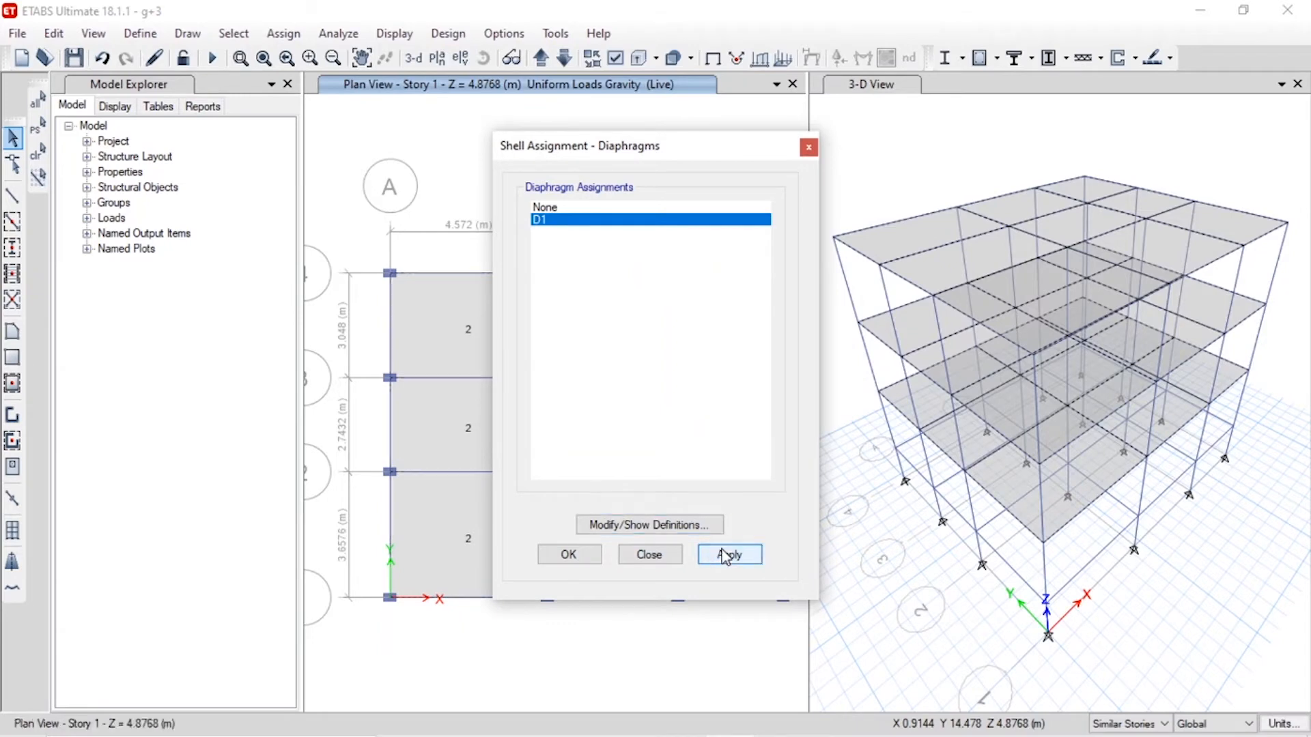
left_click(587, 555)
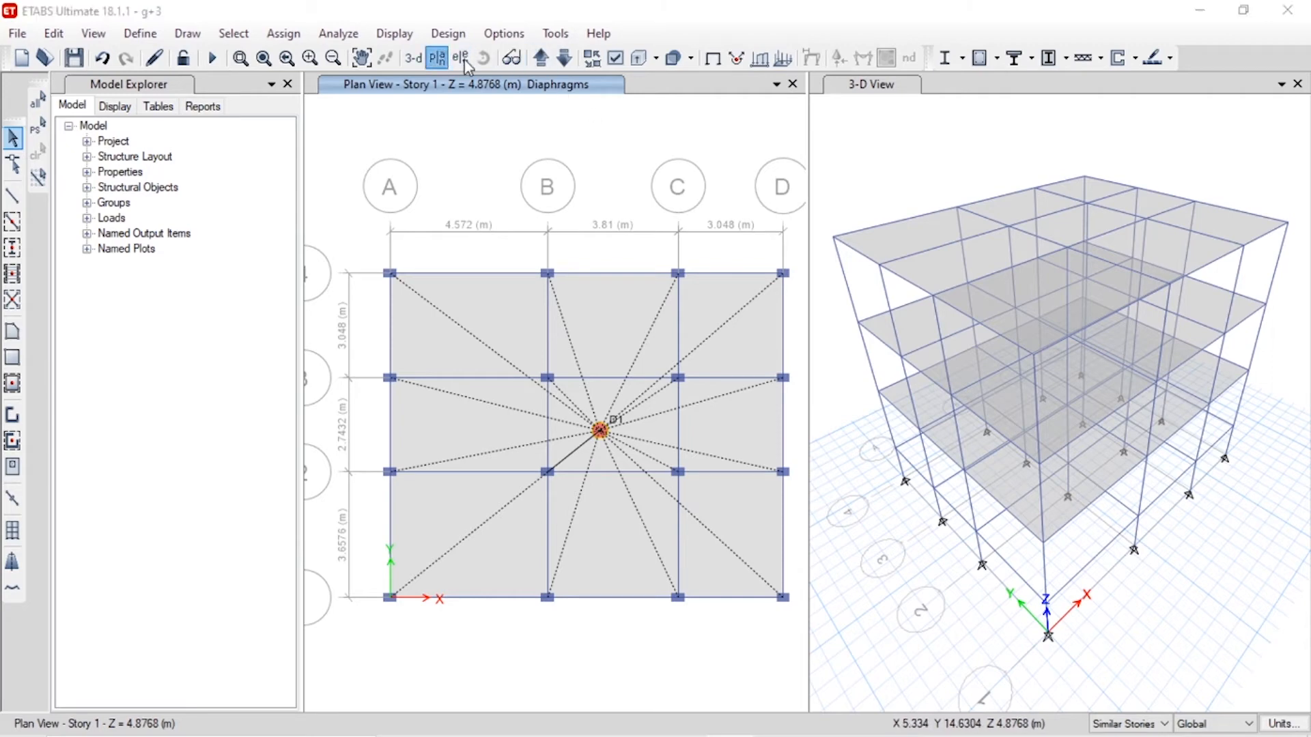
- Display the Story 2 plan view to check its diaphragm assignment
left_click(438, 58)
left_click(440, 305)
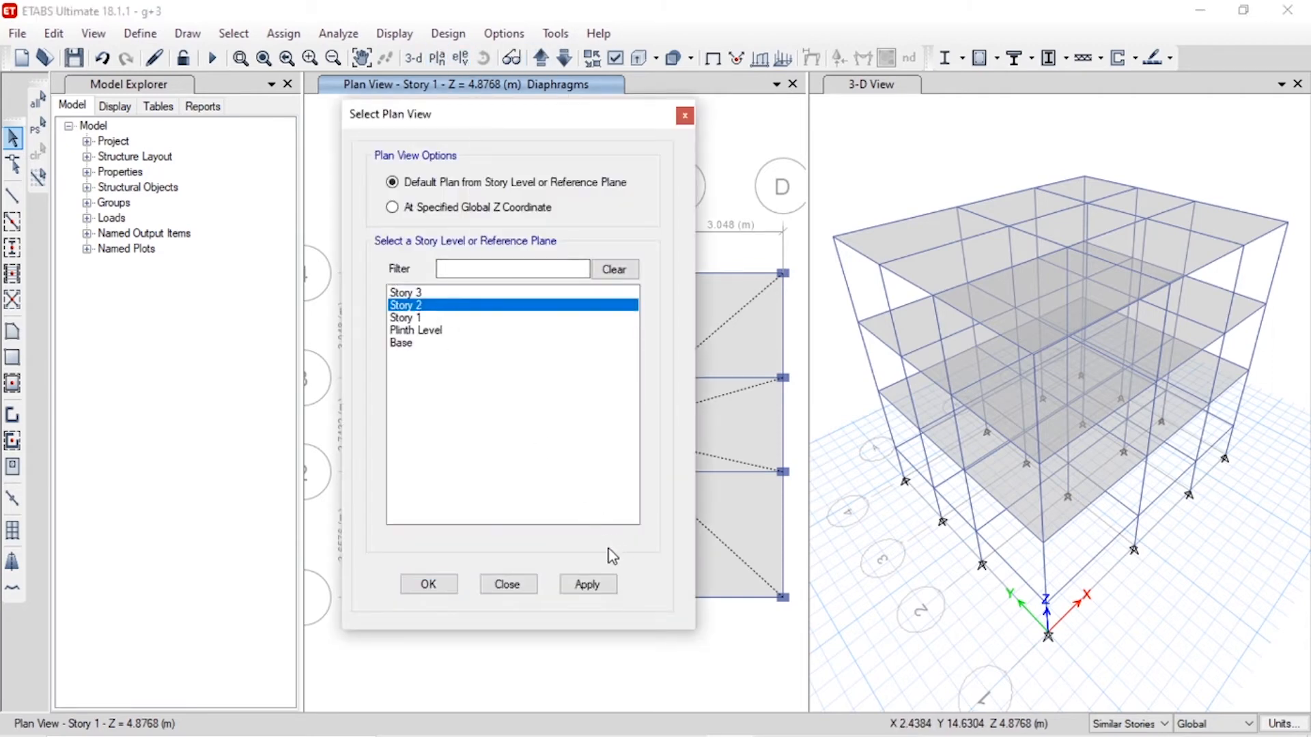
left_click(587, 585)
left_click(506, 584)
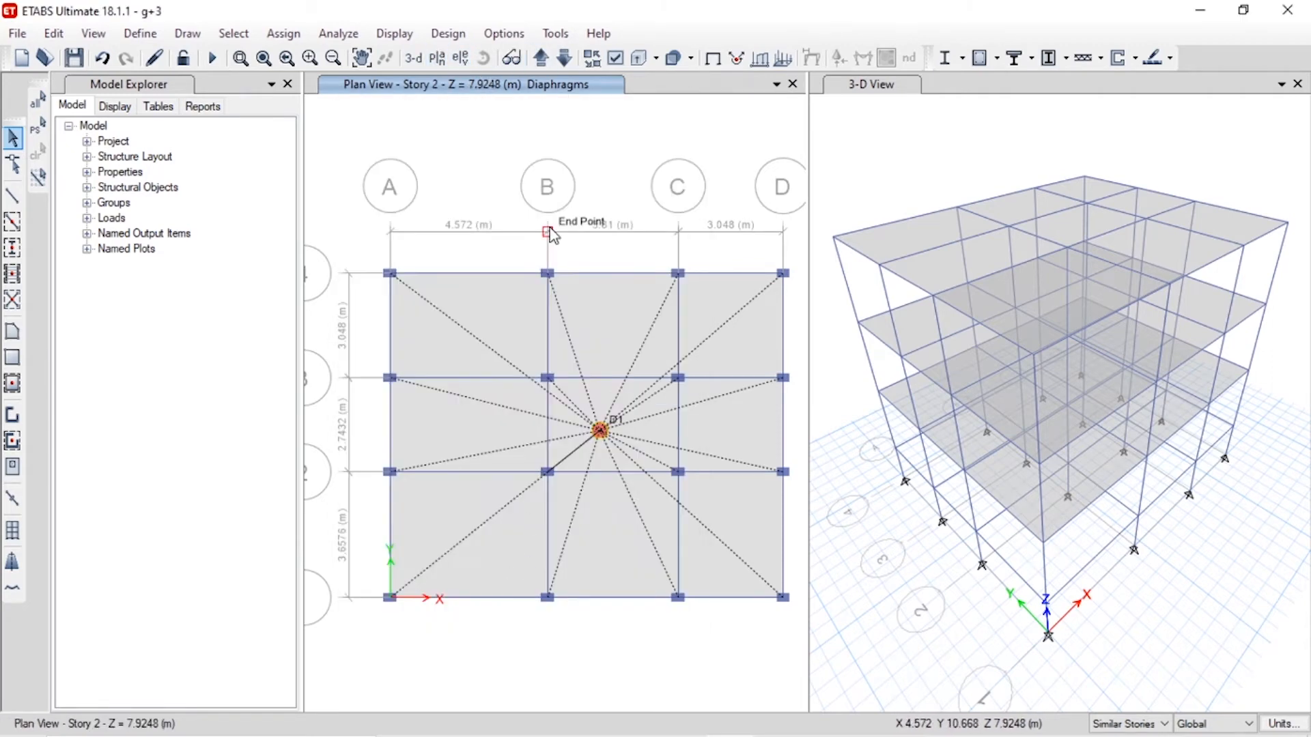
left_click(235, 32)
mouse_move(280, 40)
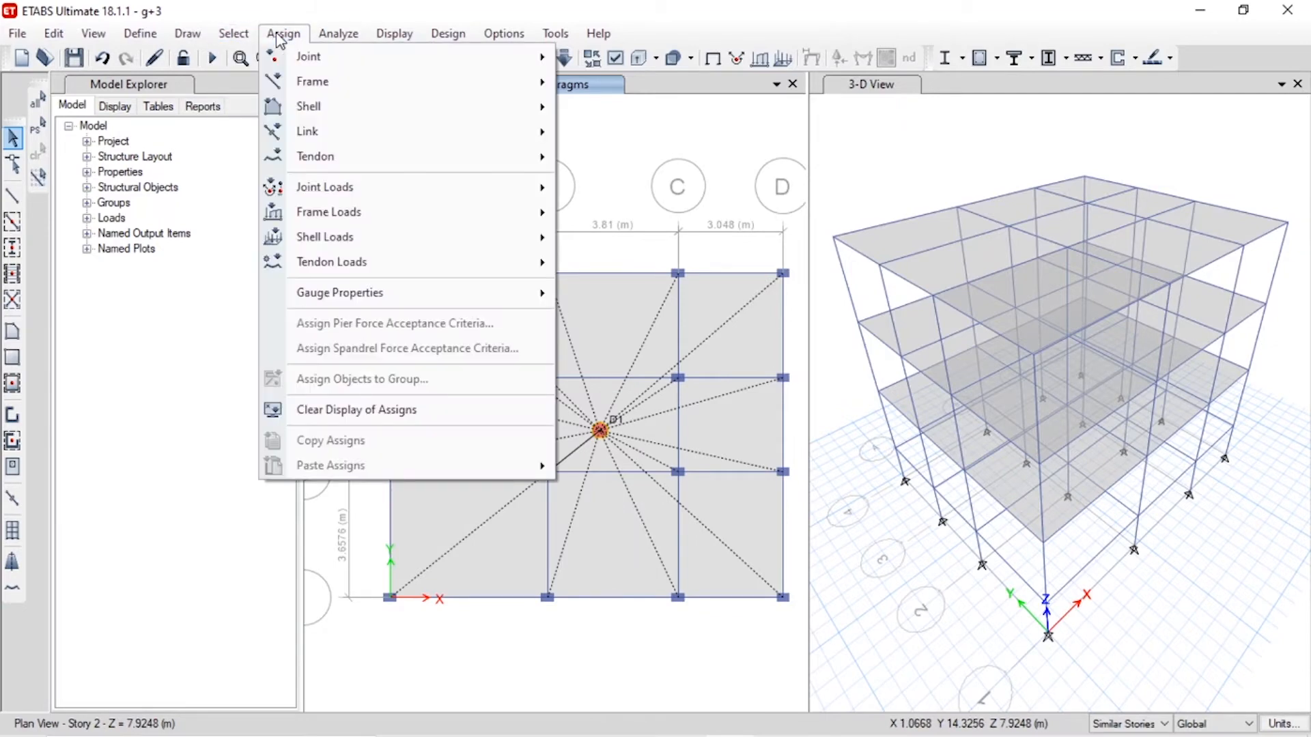
left_click(645, 137)
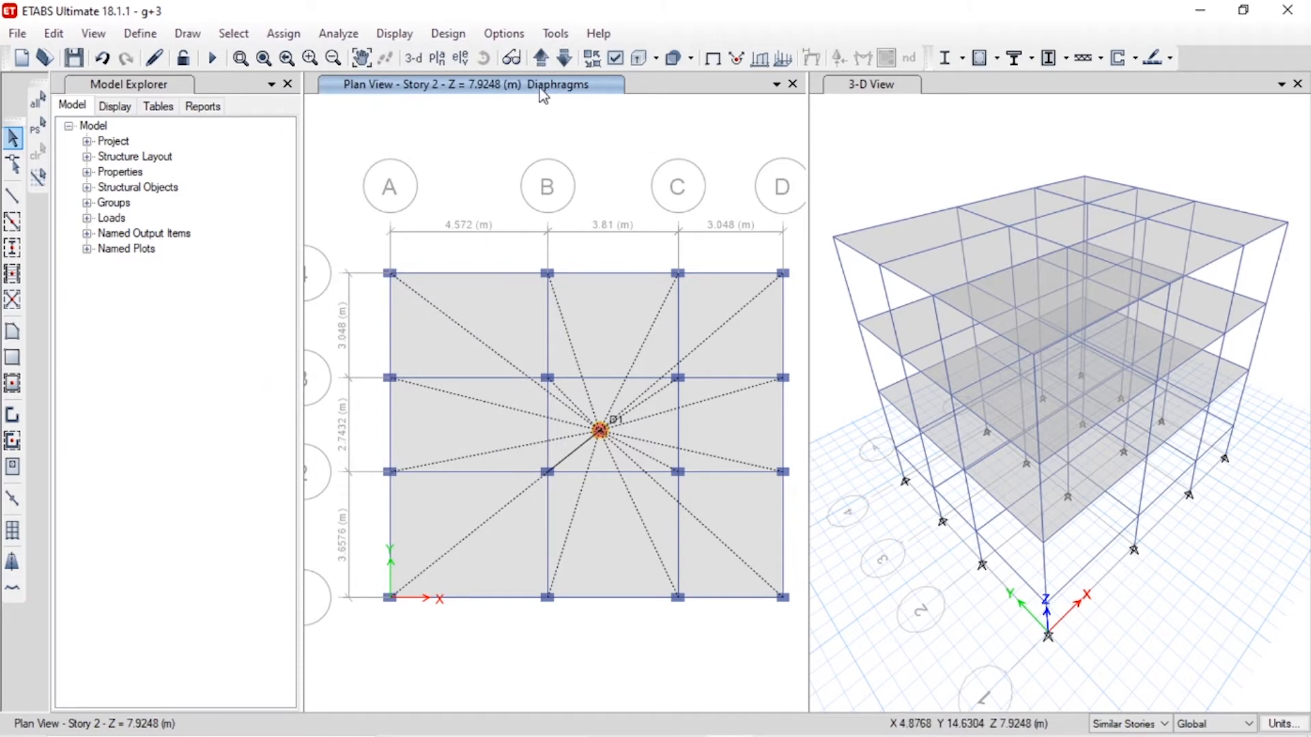
- Switch the plan view to the Base level and select all of its joints
left_click(436, 58)
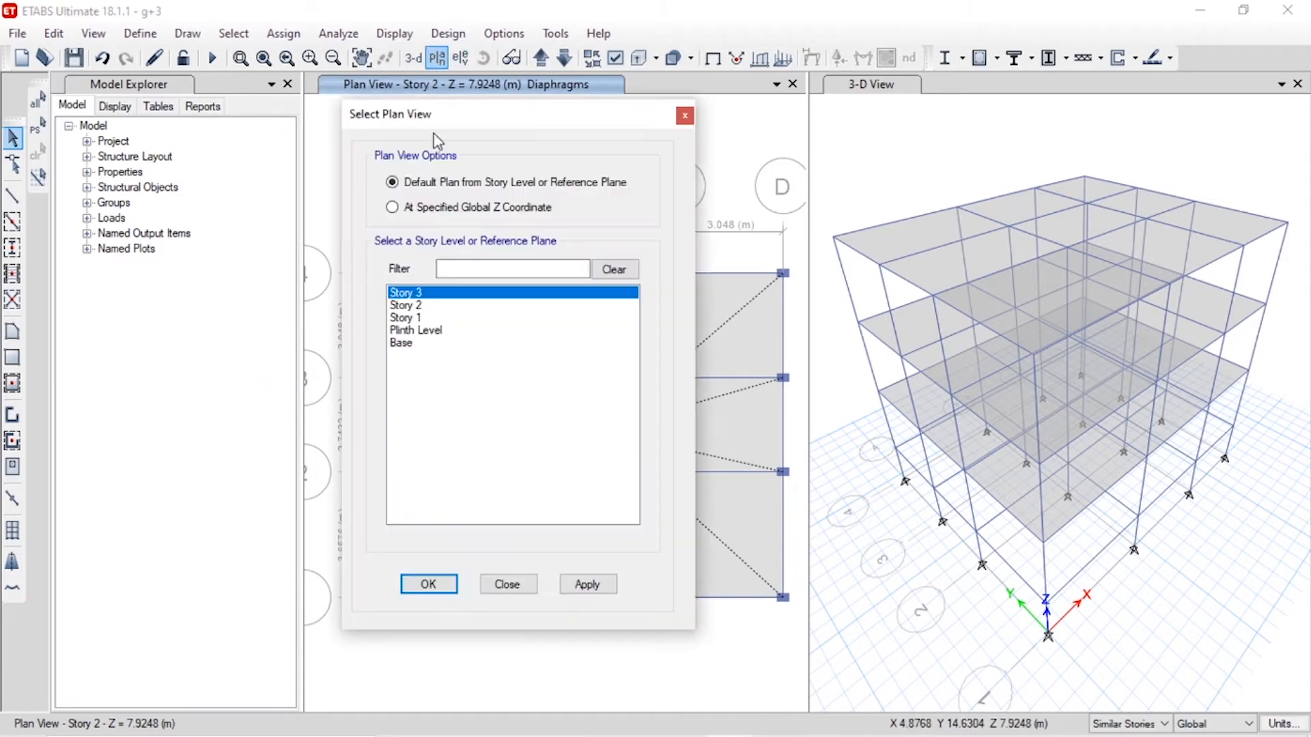
left_click(418, 342)
left_click(428, 585)
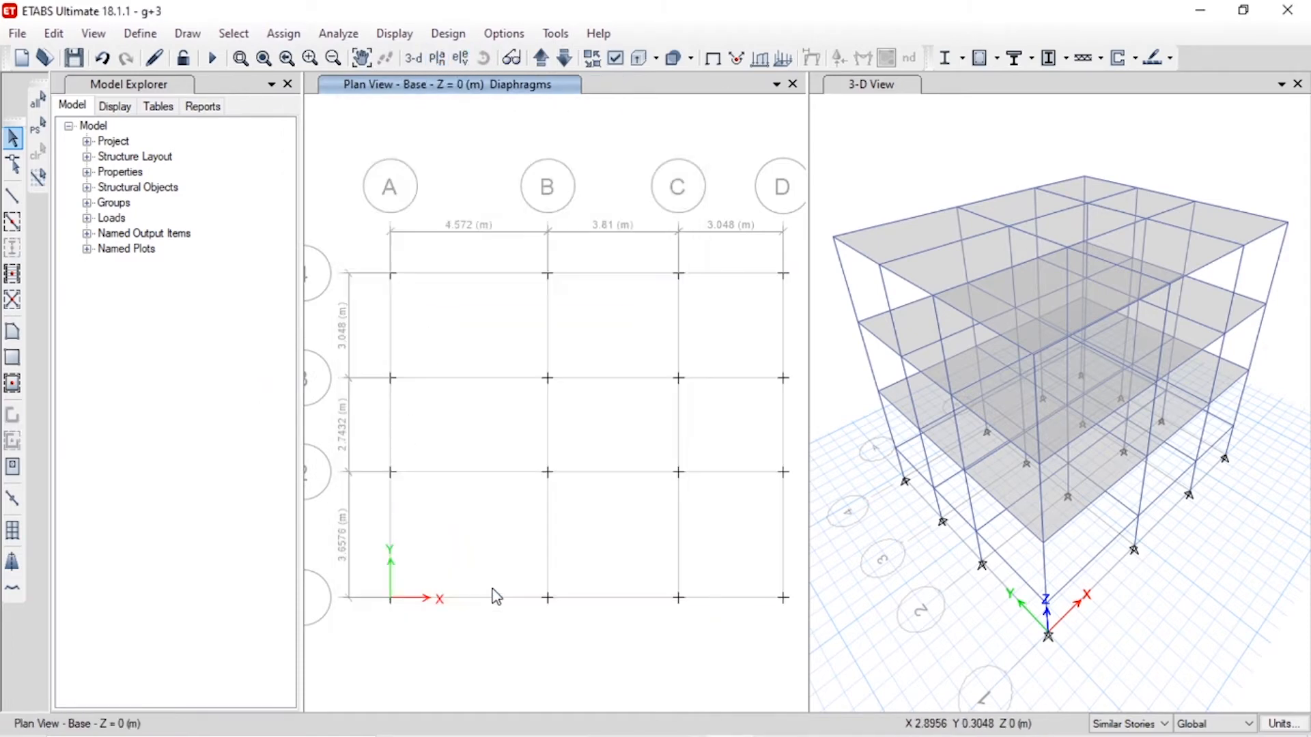
left_click_drag(339, 215, 797, 664)
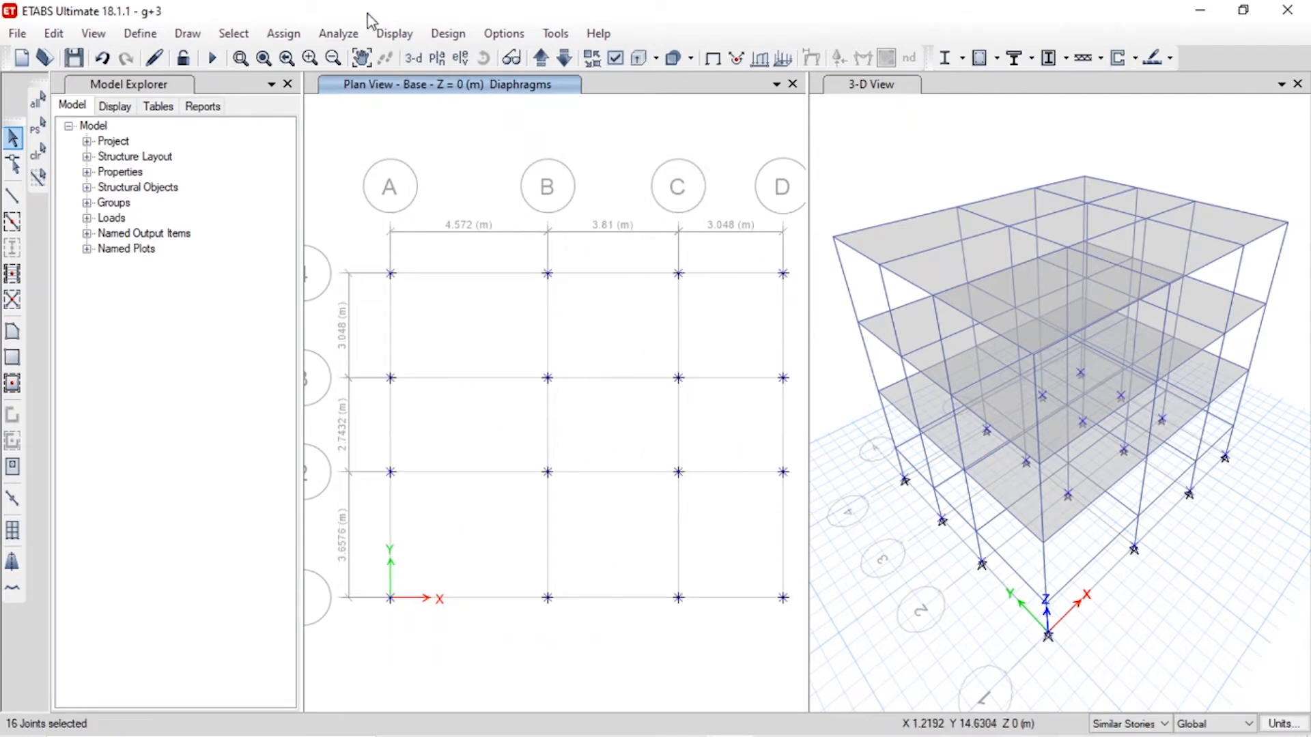
left_click(282, 35)
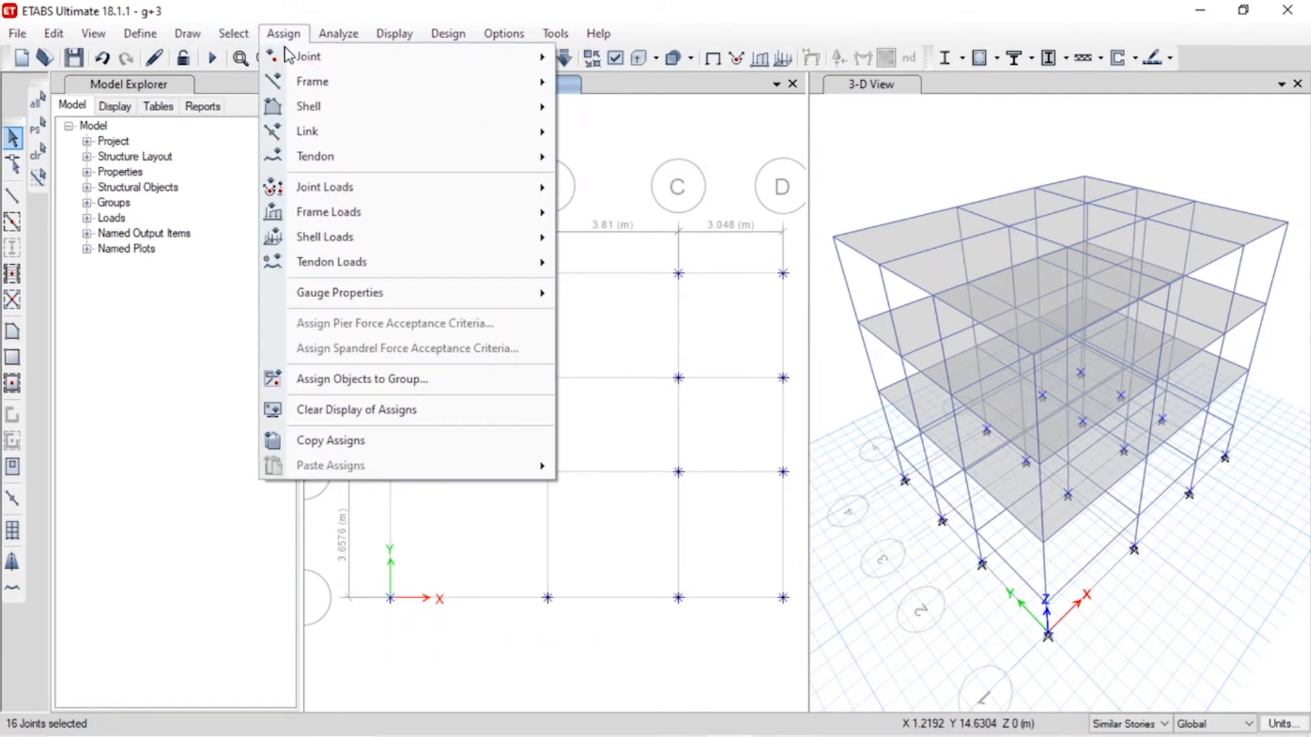
mouse_move(307, 58)
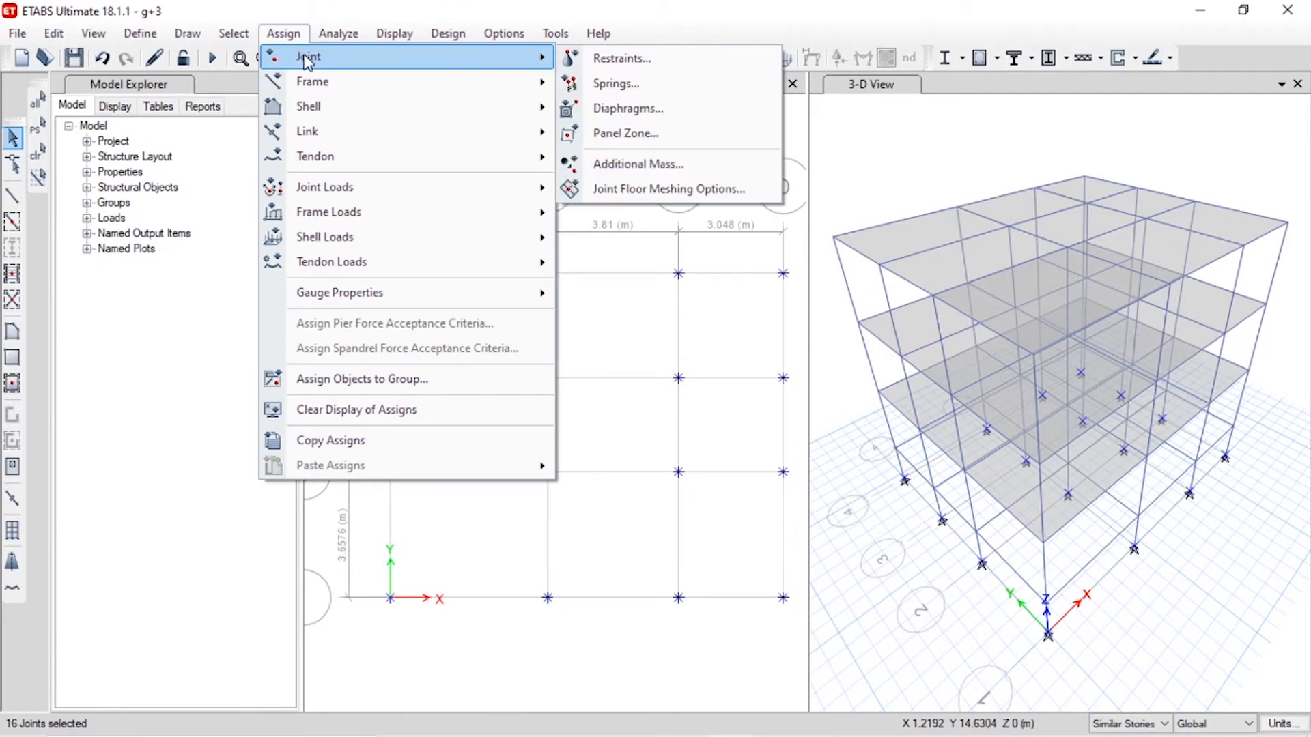
left_click(628, 108)
left_click(807, 150)
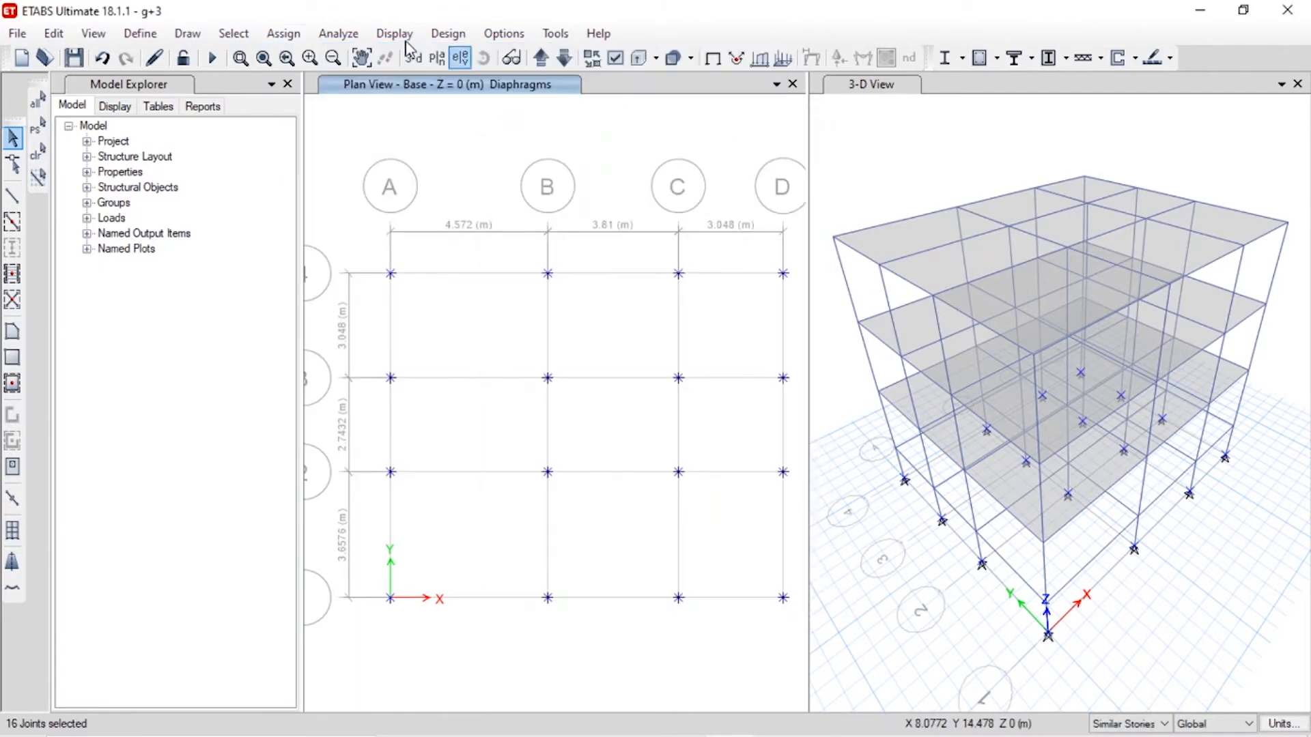
- Assign fixed restraints to the selected base joints, locking all translations and rotations
left_click(283, 33)
mouse_move(445, 64)
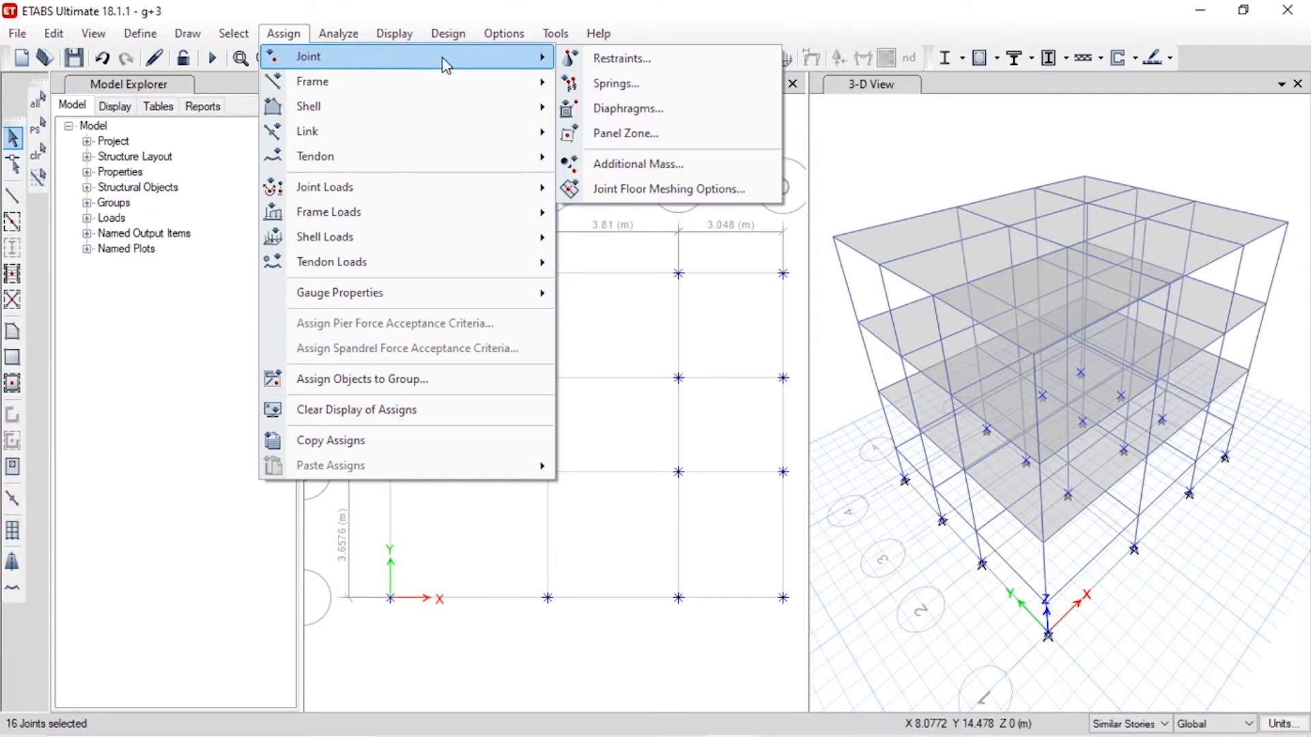
left_click(634, 67)
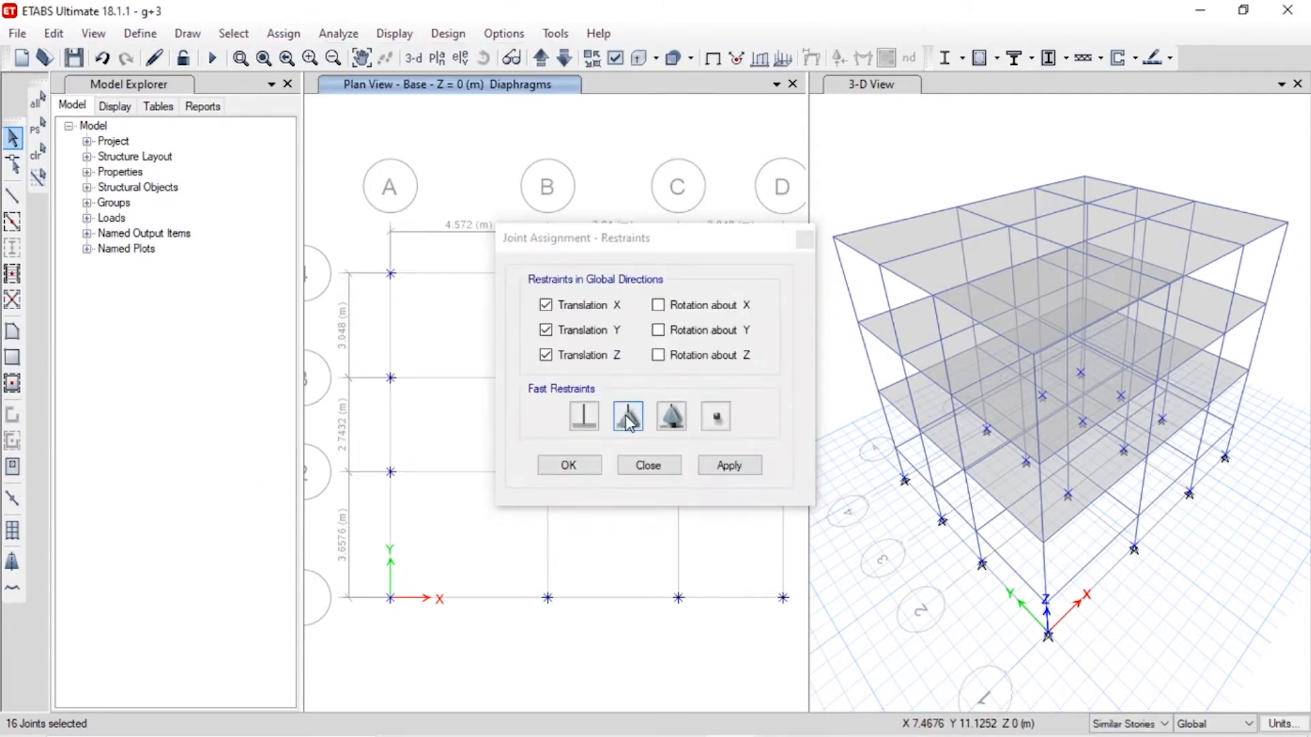
left_click(592, 419)
left_click(570, 474)
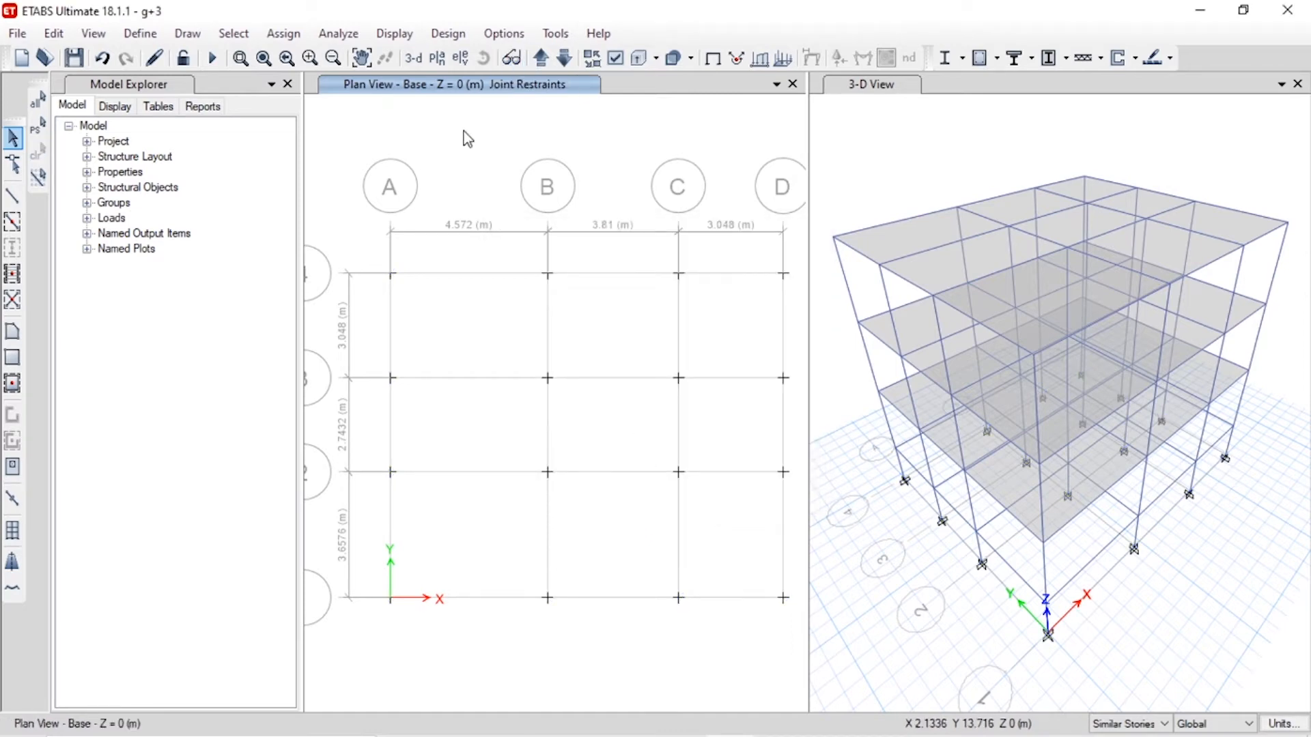
- Show the model in a single 3-D view and rotate it to inspect the base restraints
left_click(976, 167)
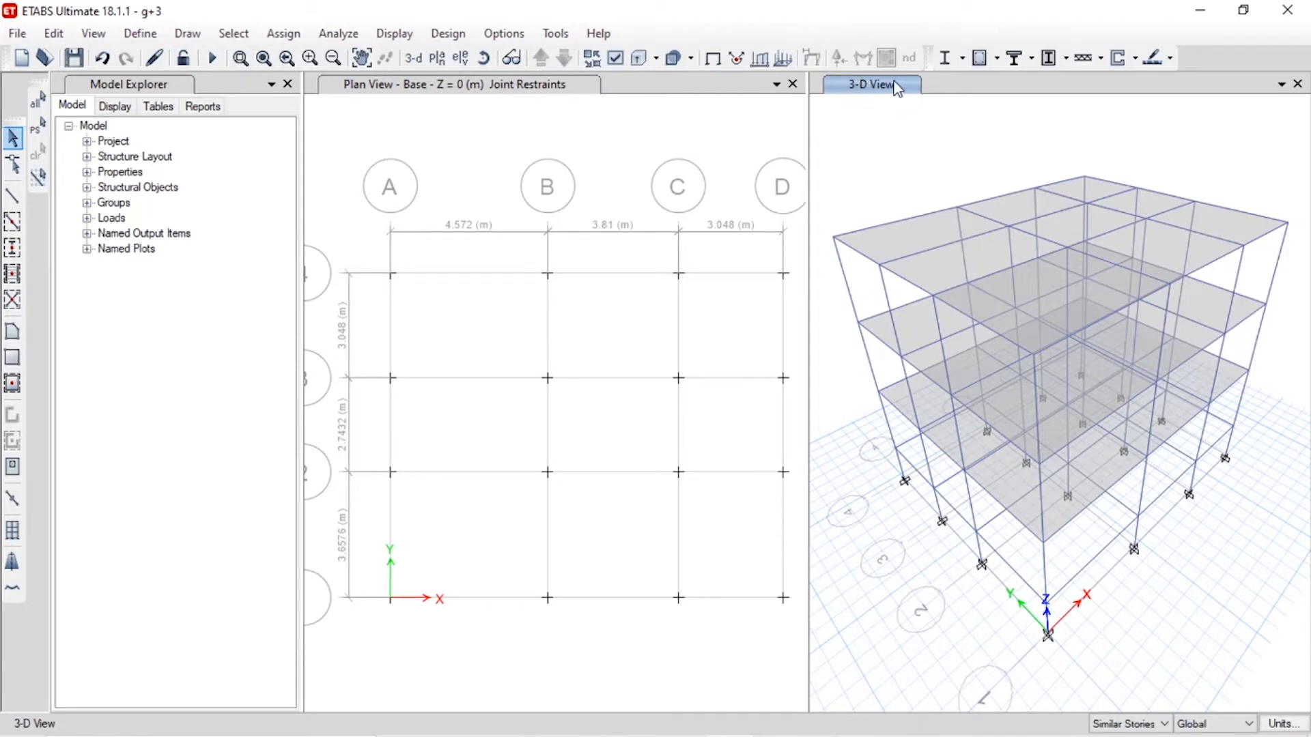
left_click(1297, 84)
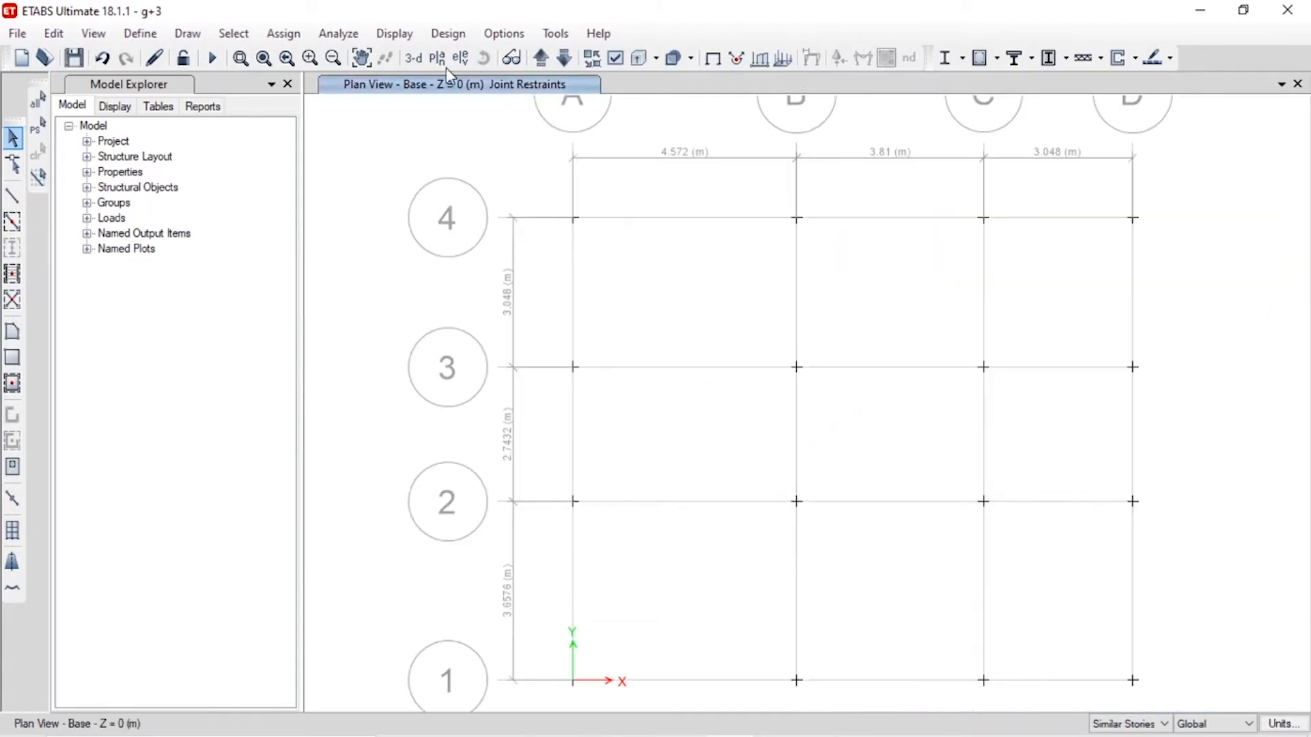
left_click(418, 62)
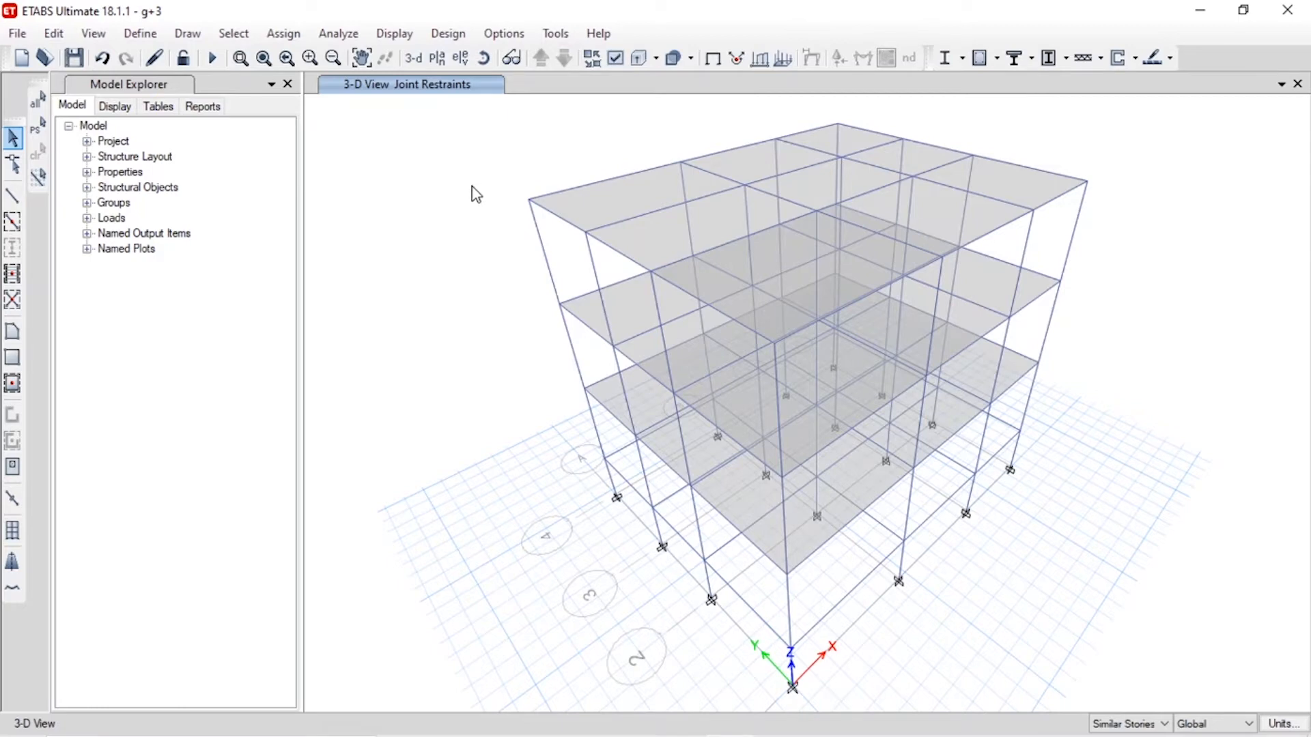
middle_click_drag(496, 190, 776, 156, "shift")
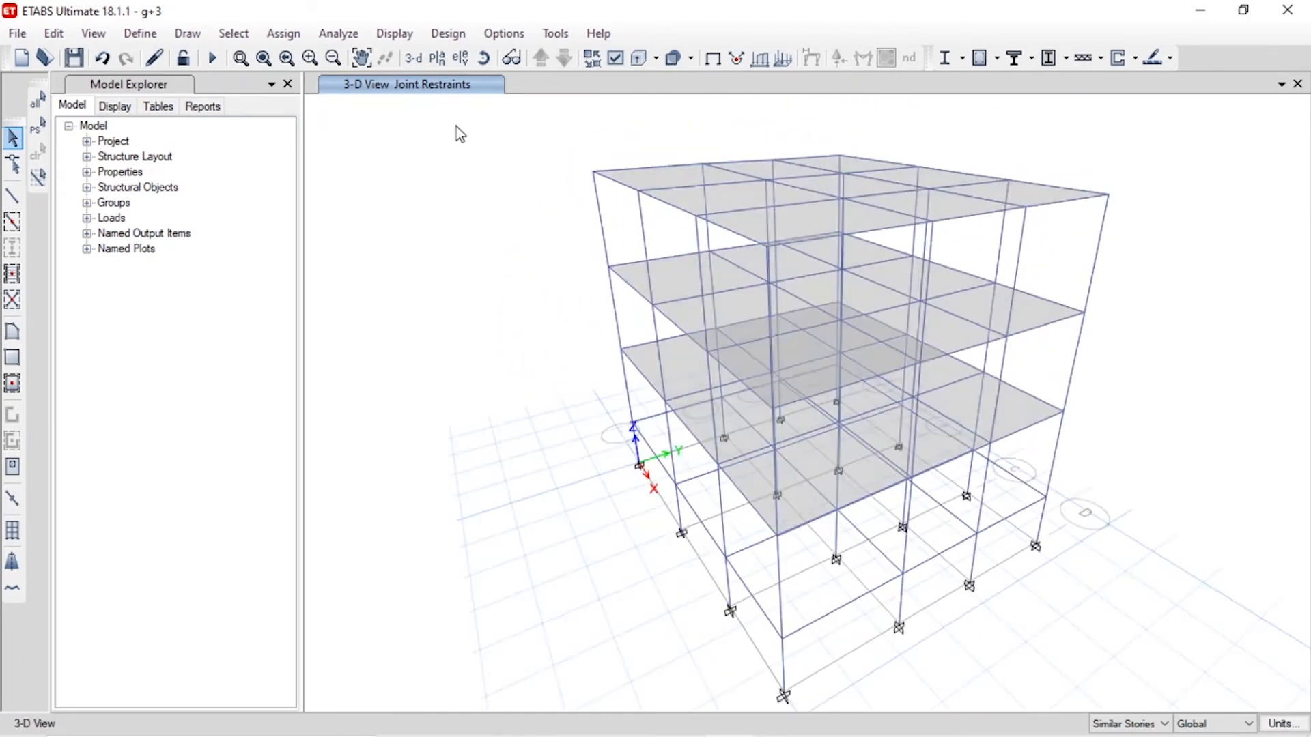
left_click(510, 59)
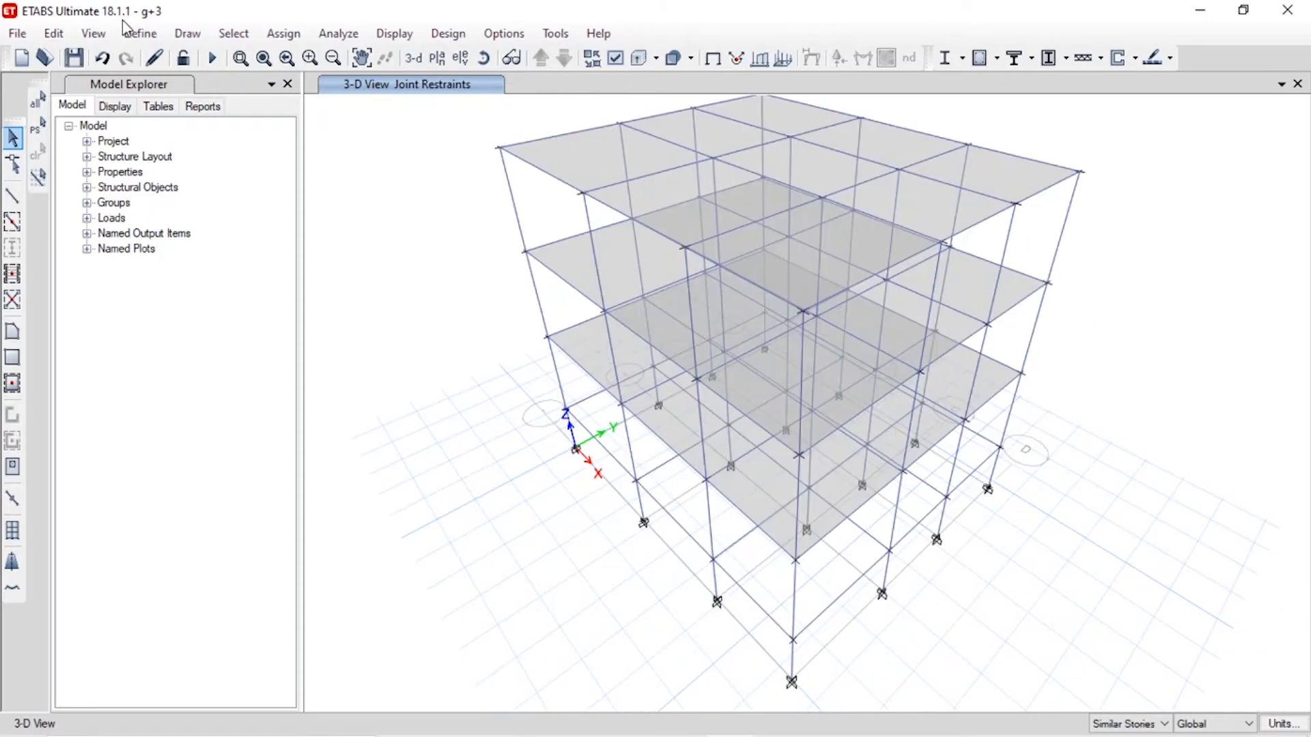
left_click(140, 34)
mouse_move(219, 87)
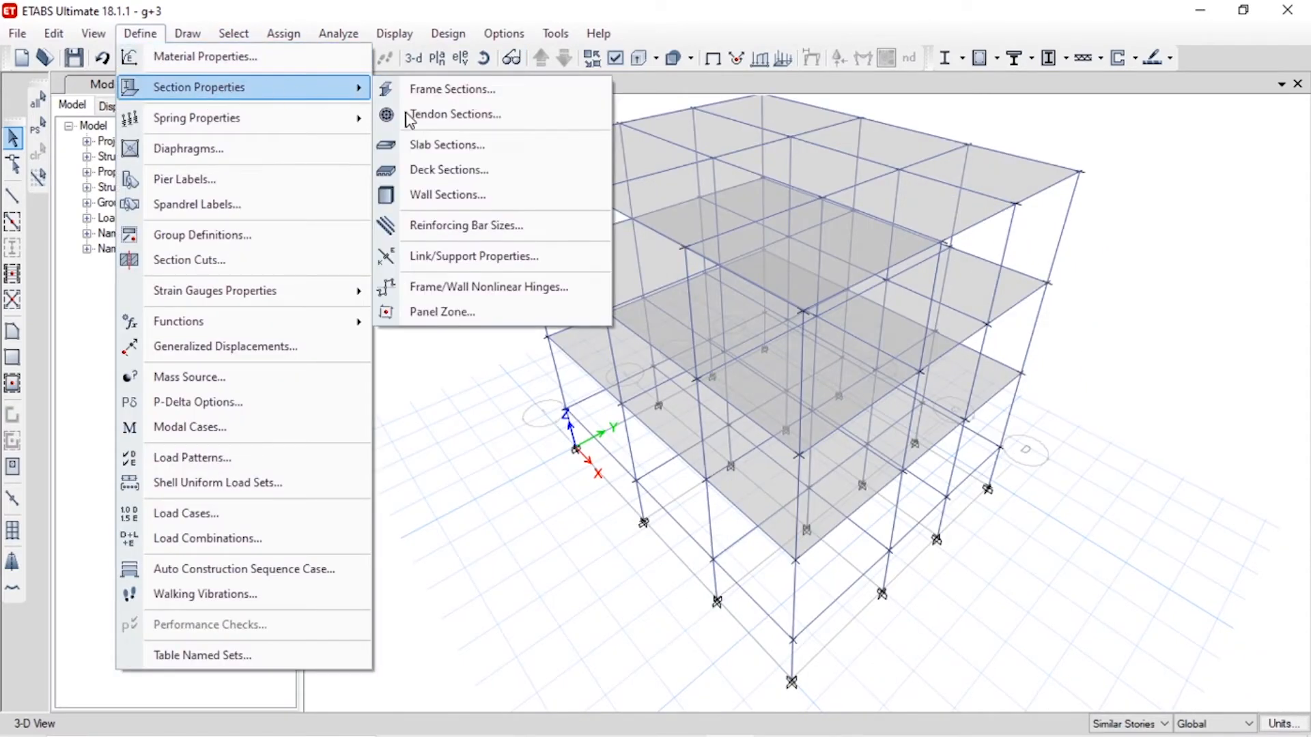
left_click(482, 226)
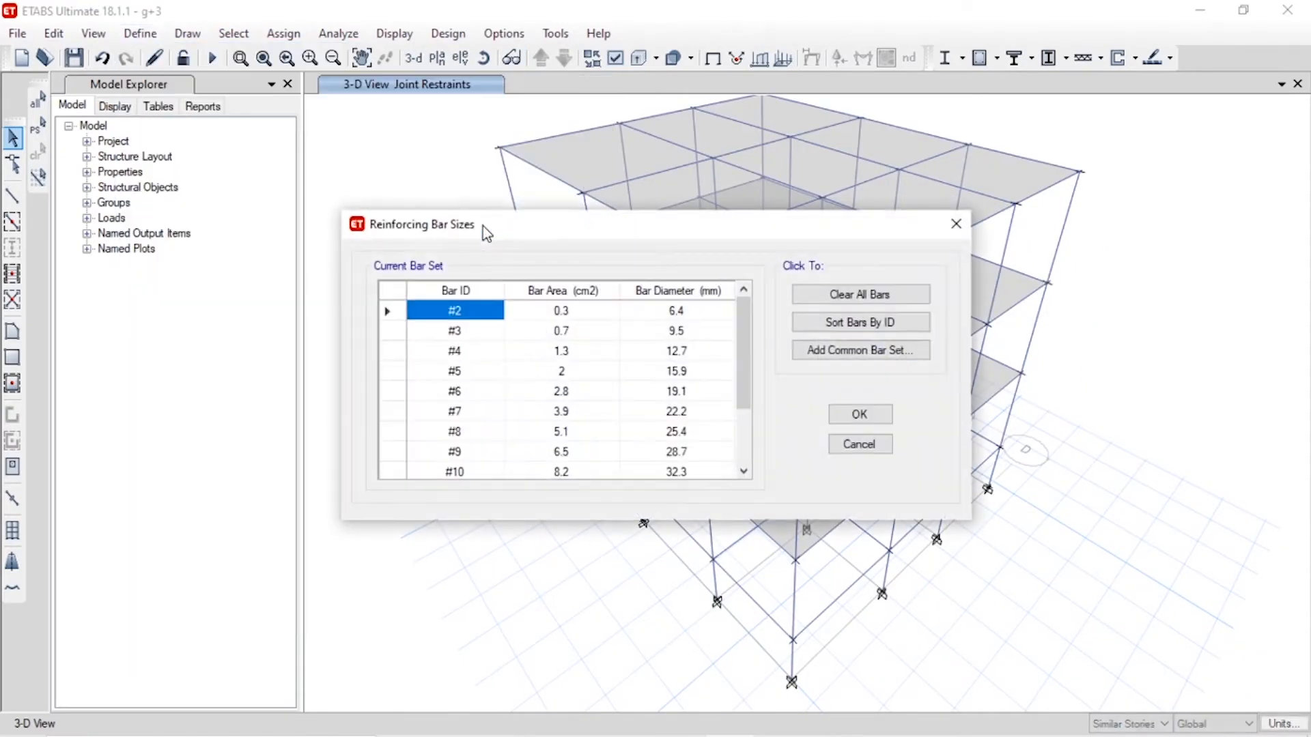
left_click(884, 295)
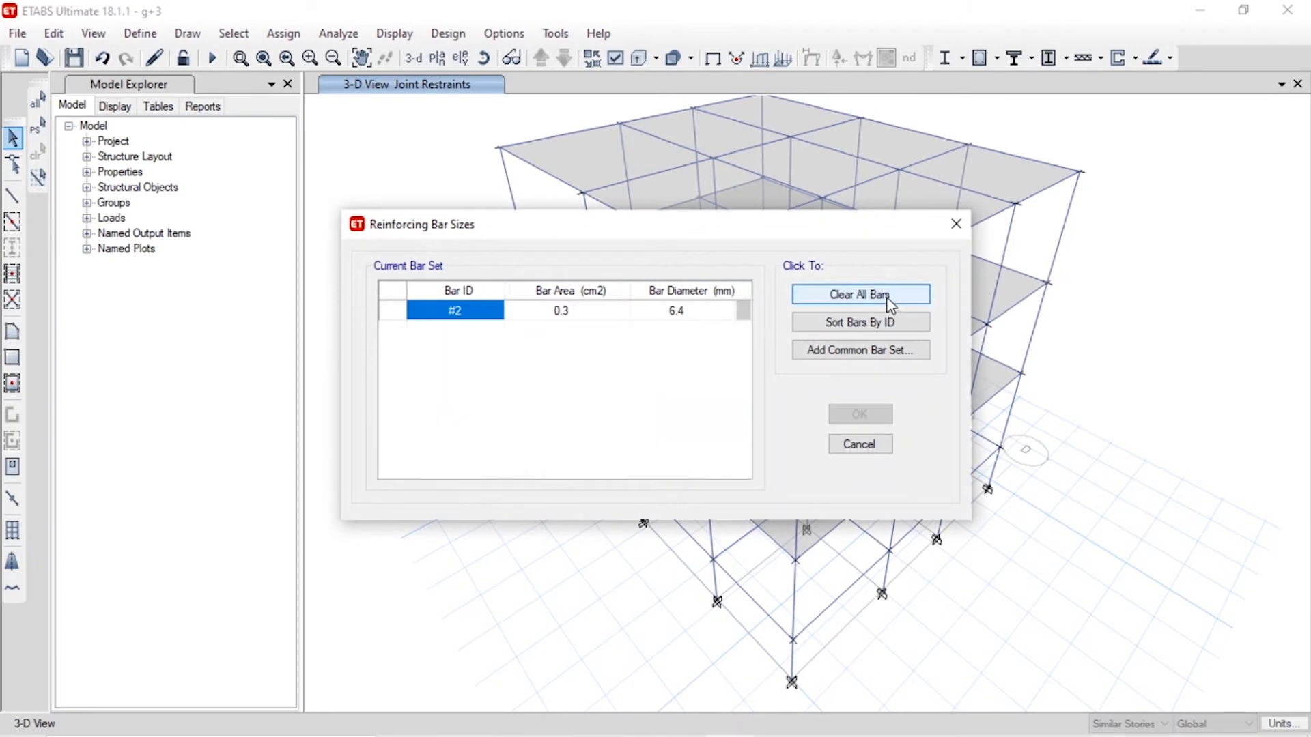
left_click(875, 355)
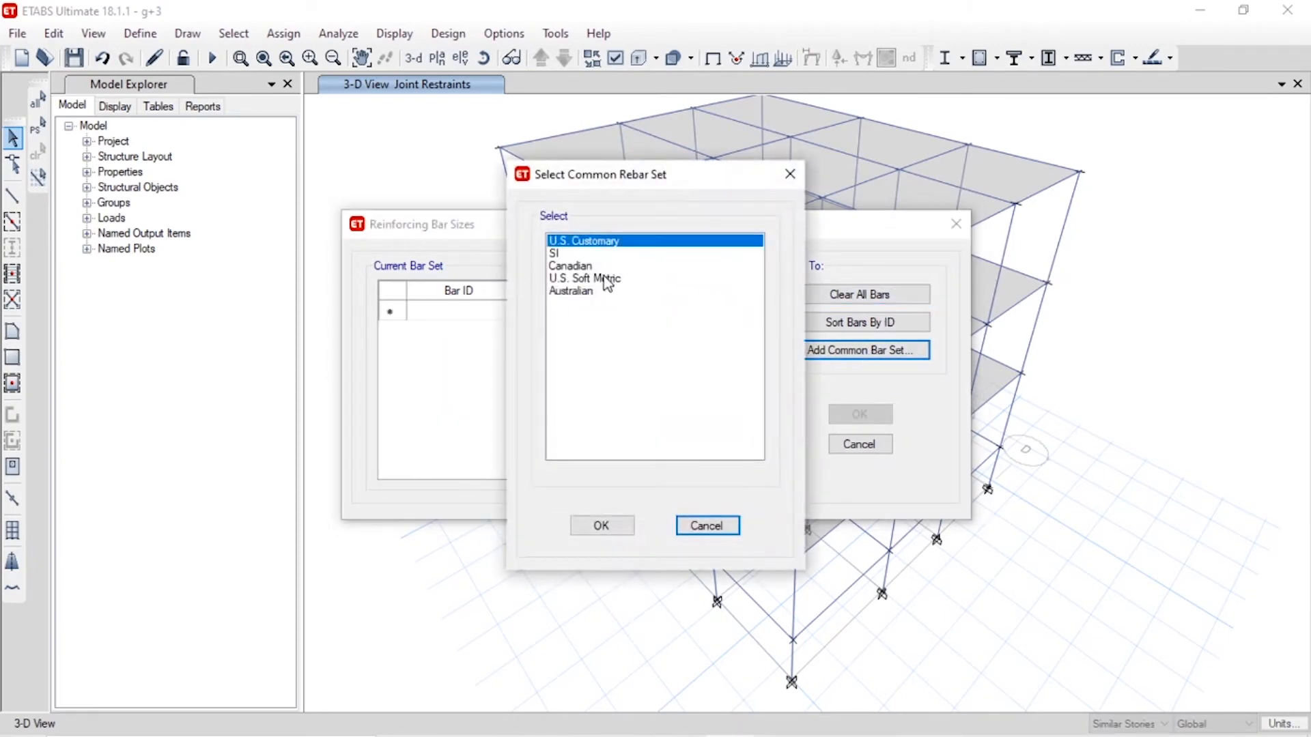
left_click(576, 256)
left_click(601, 525)
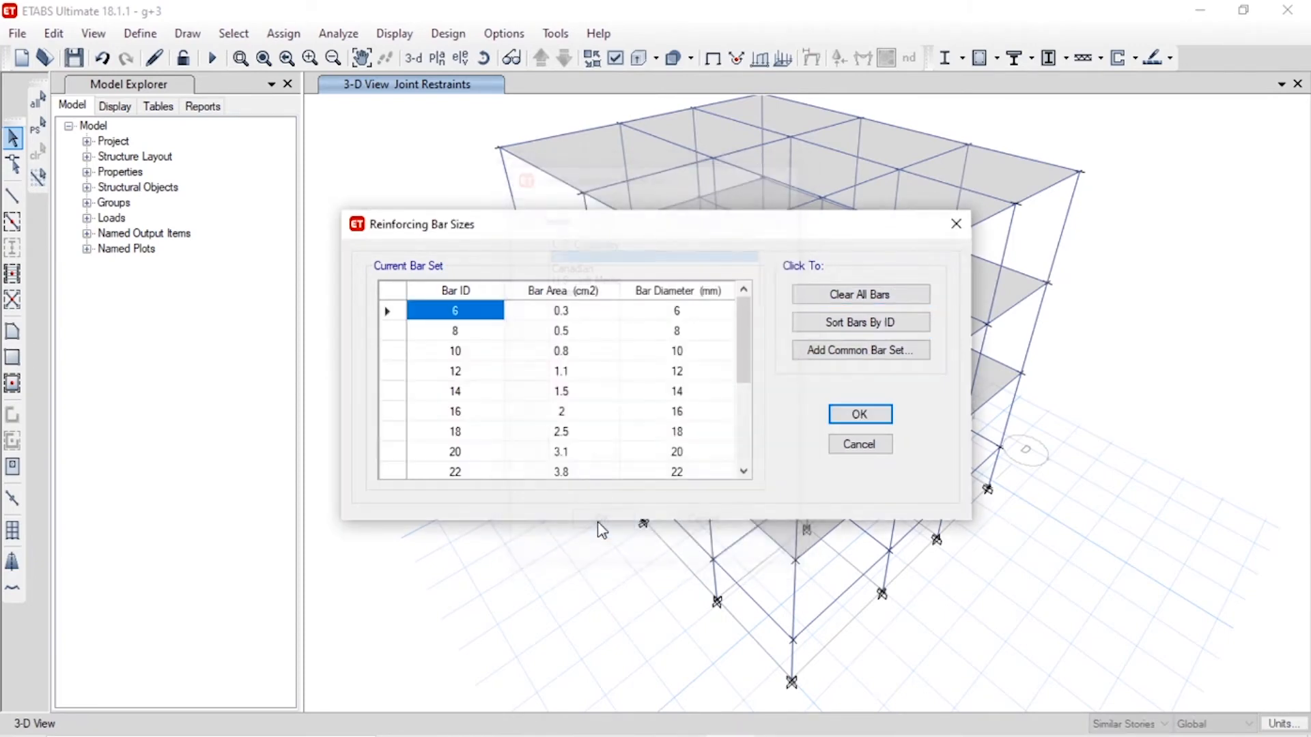
left_click(389, 312)
key("Delete")
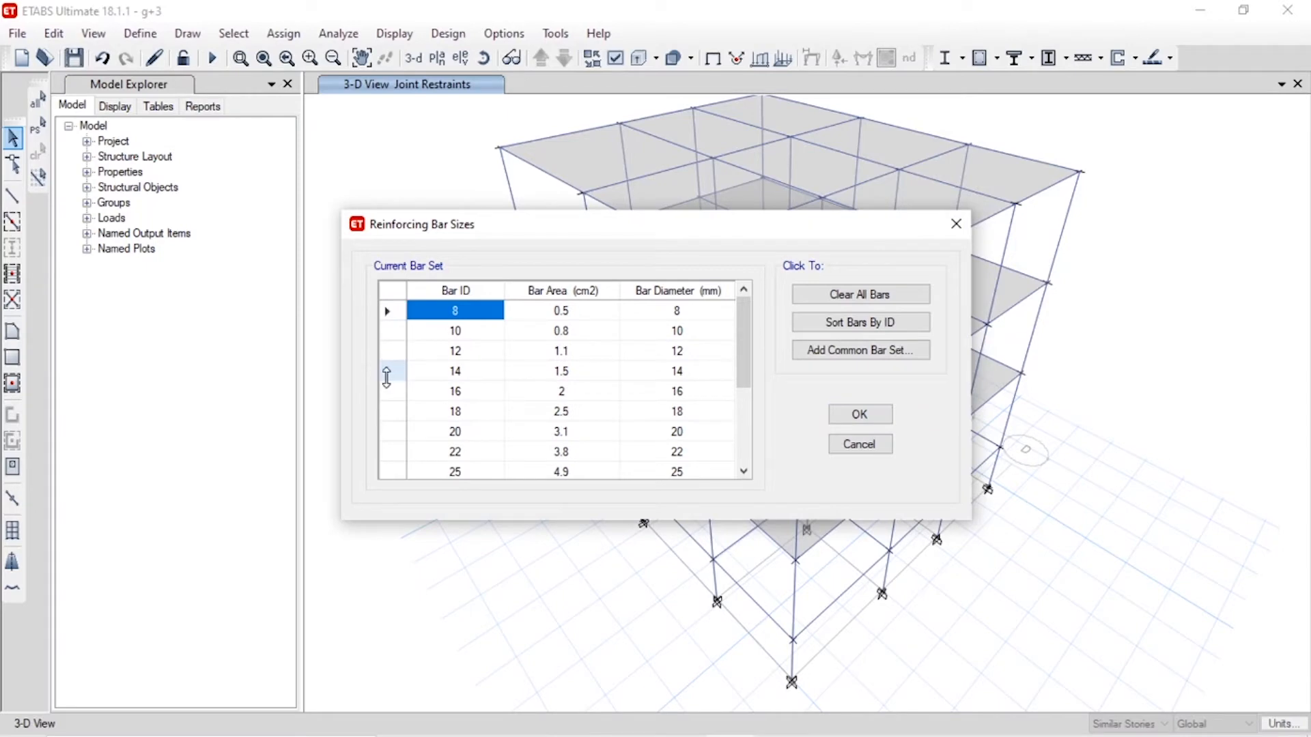
left_click(386, 372)
key("Delete")
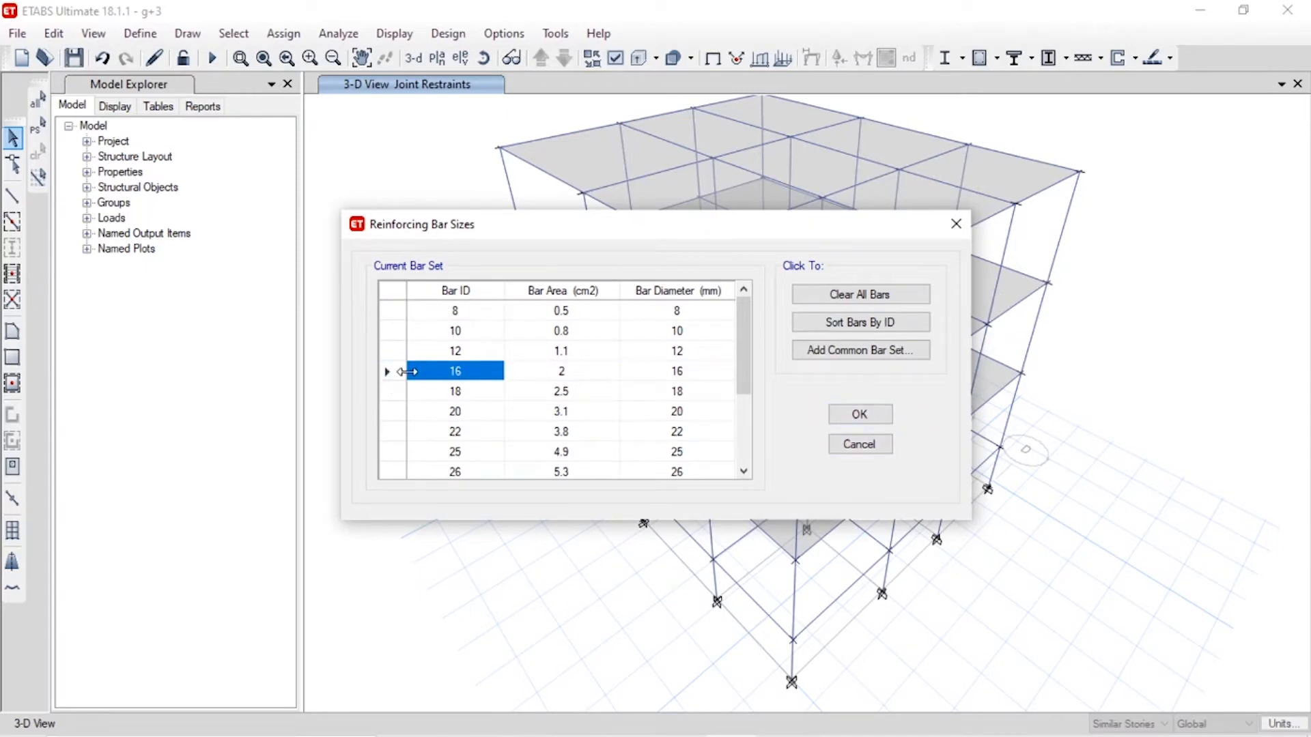
left_click(389, 311)
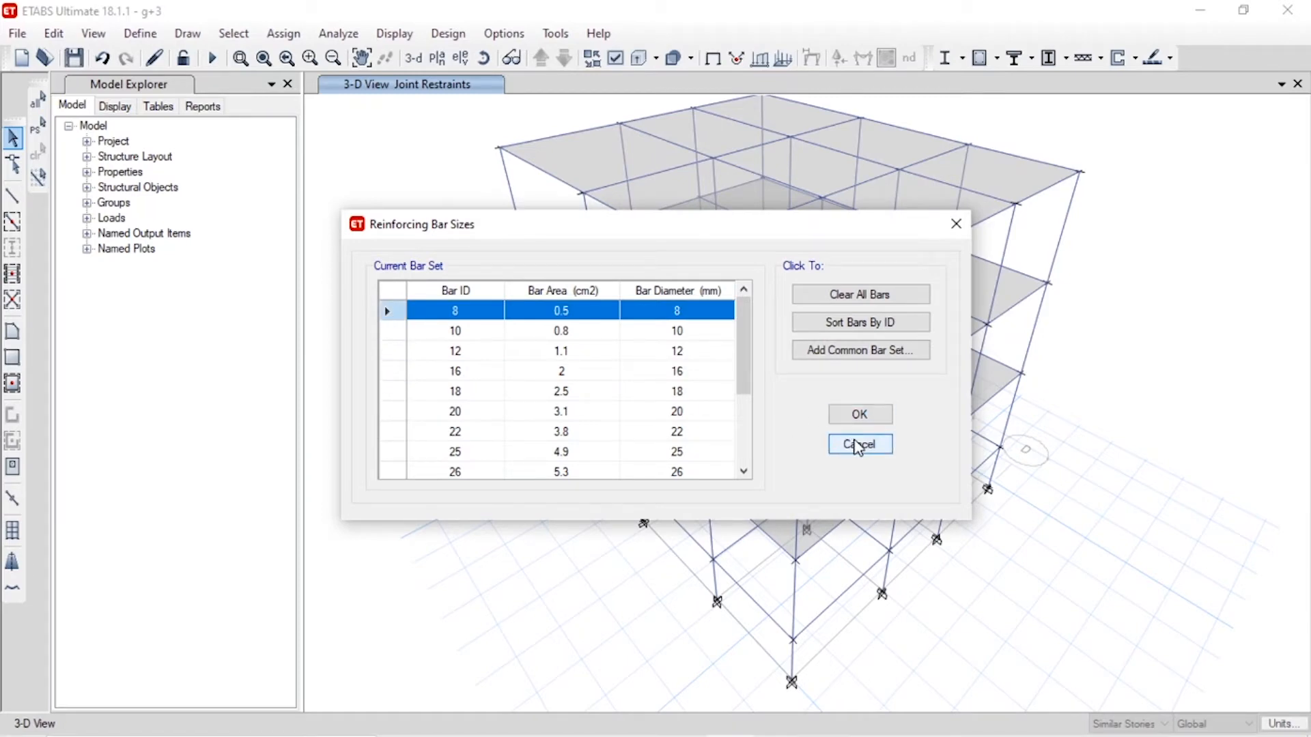
left_click(886, 351)
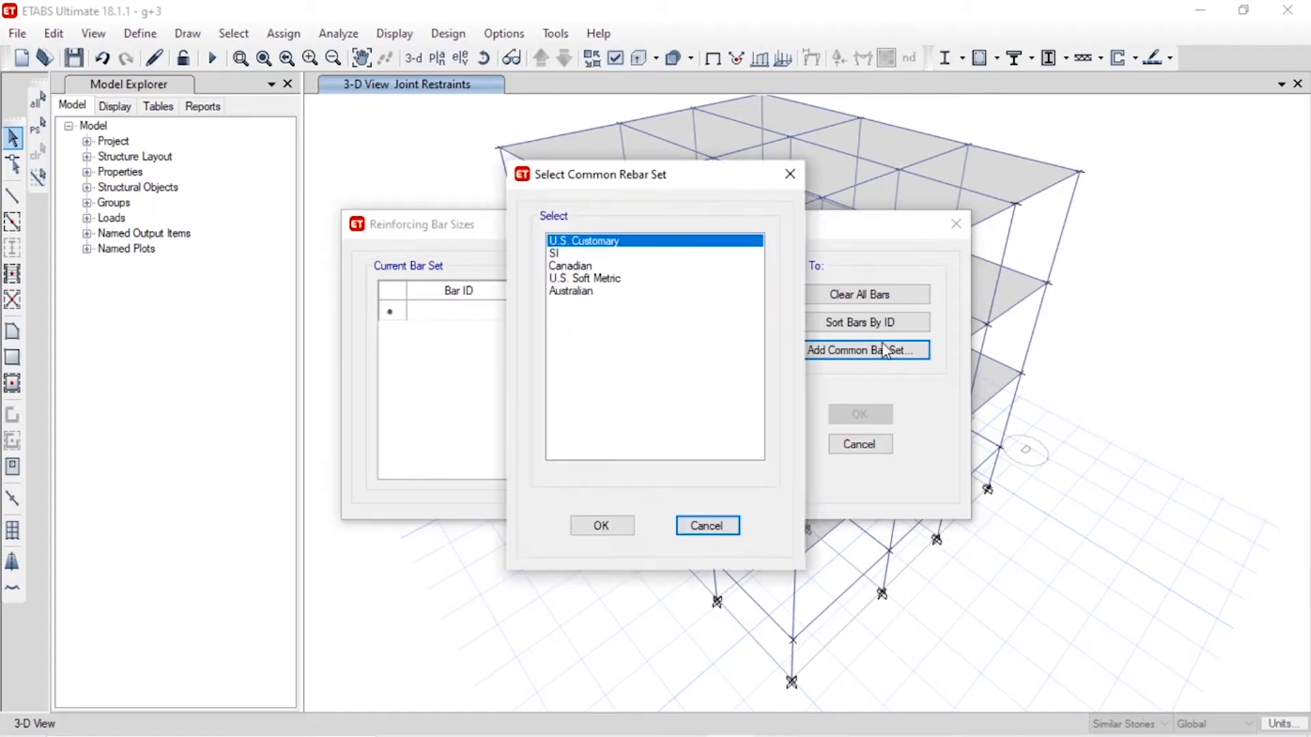
left_click(792, 174)
left_click(955, 224)
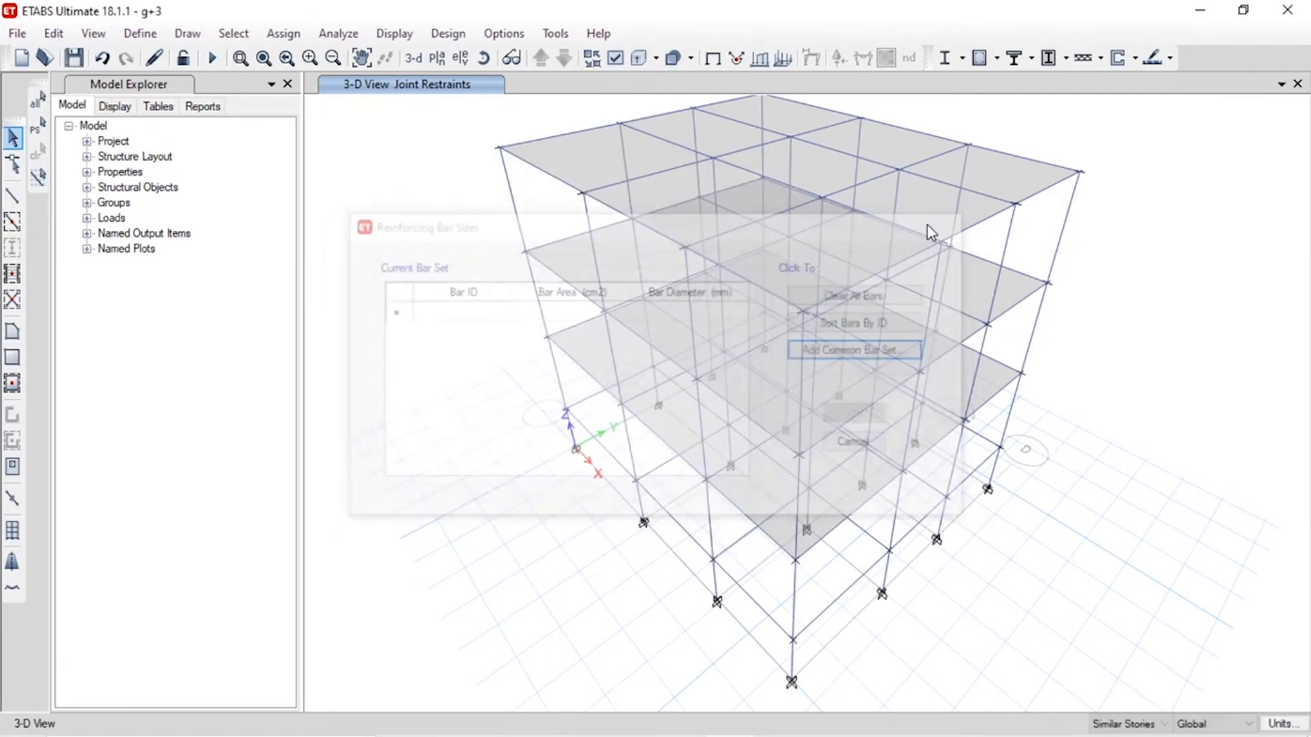
- Clear all existing reinforcing bar sizes and add the SI common bar set
left_click(141, 34)
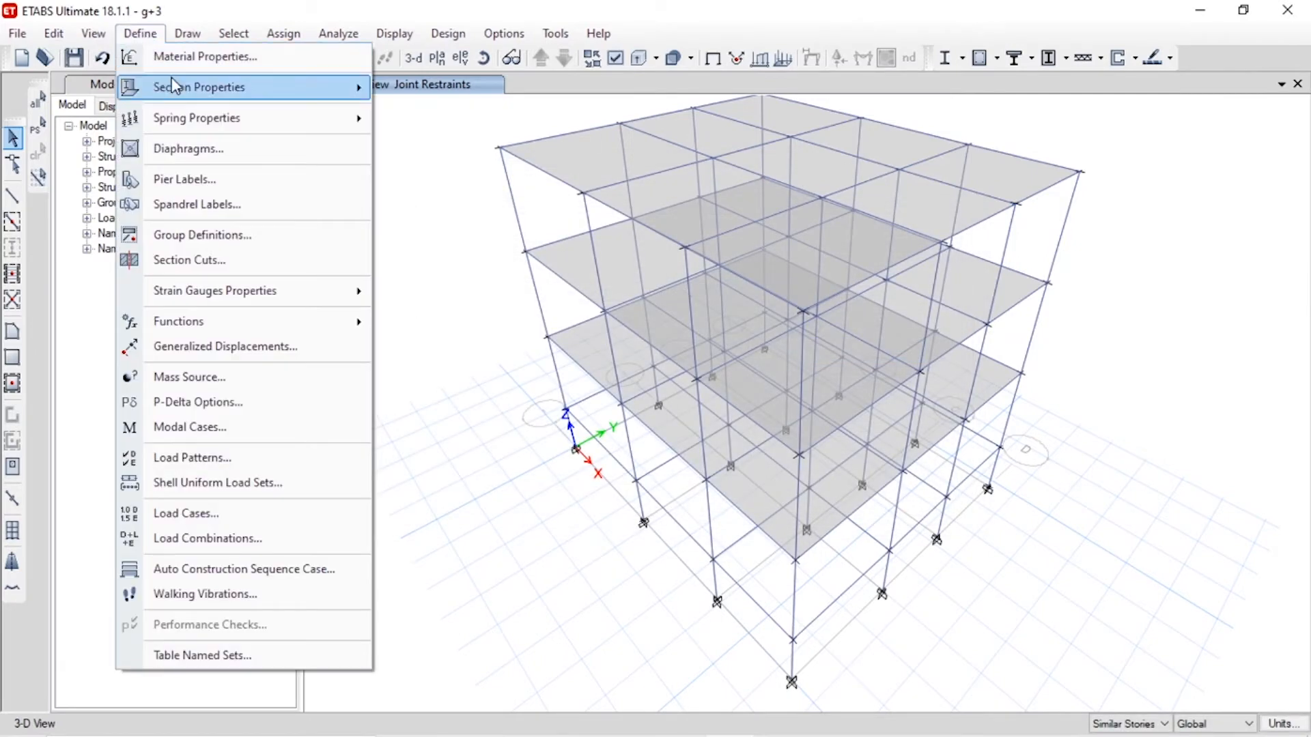
mouse_move(171, 86)
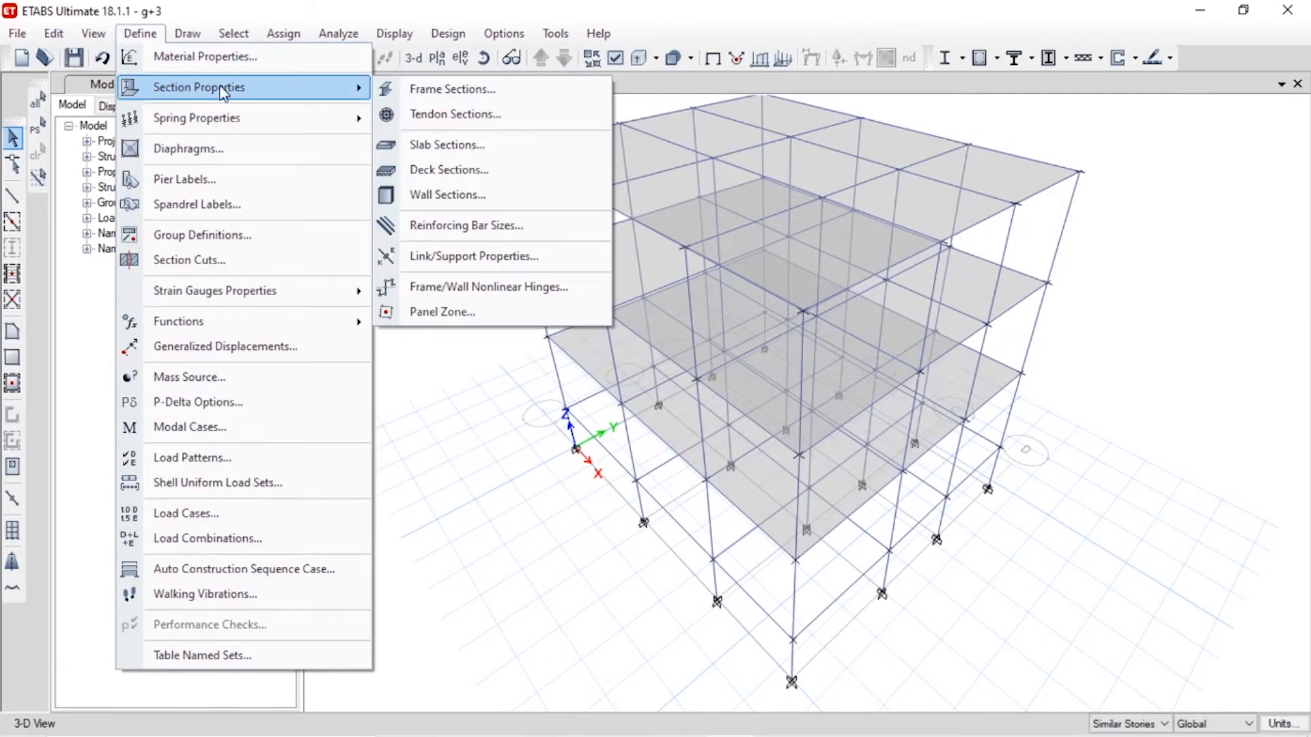
left_click(512, 227)
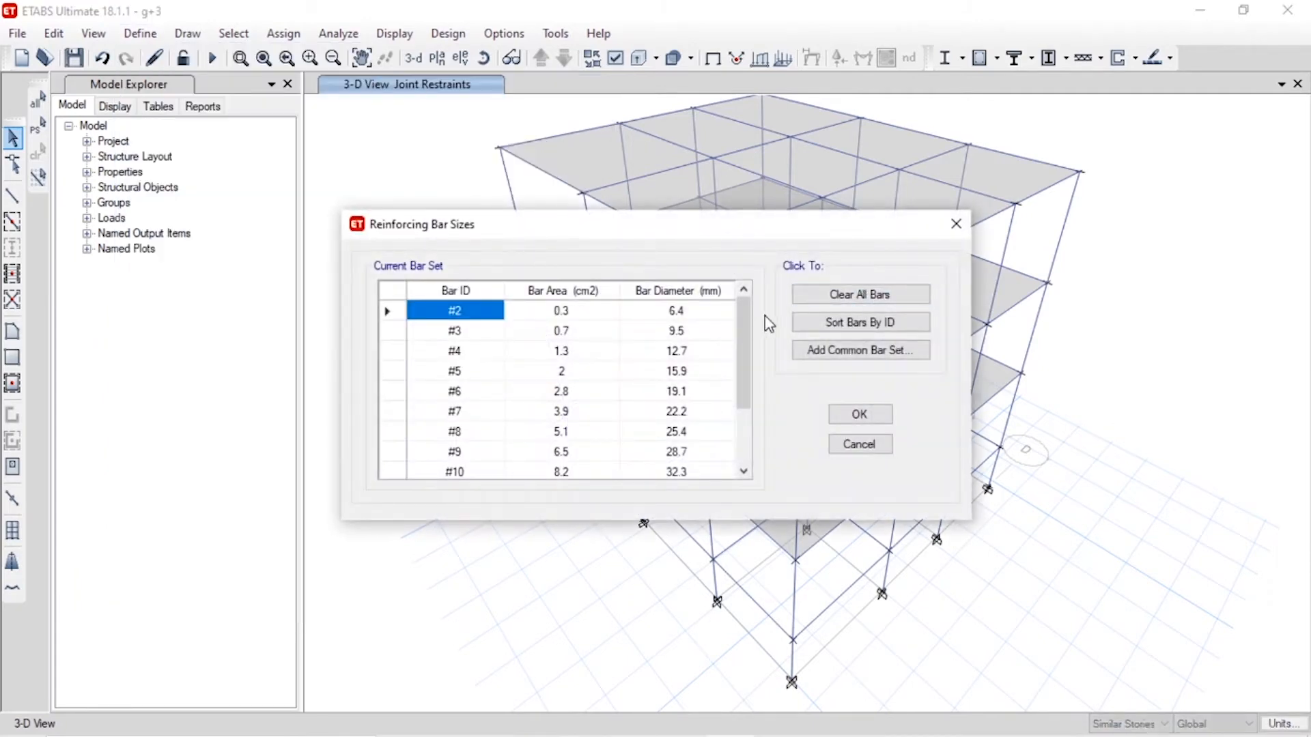
left_click(853, 294)
left_click(854, 350)
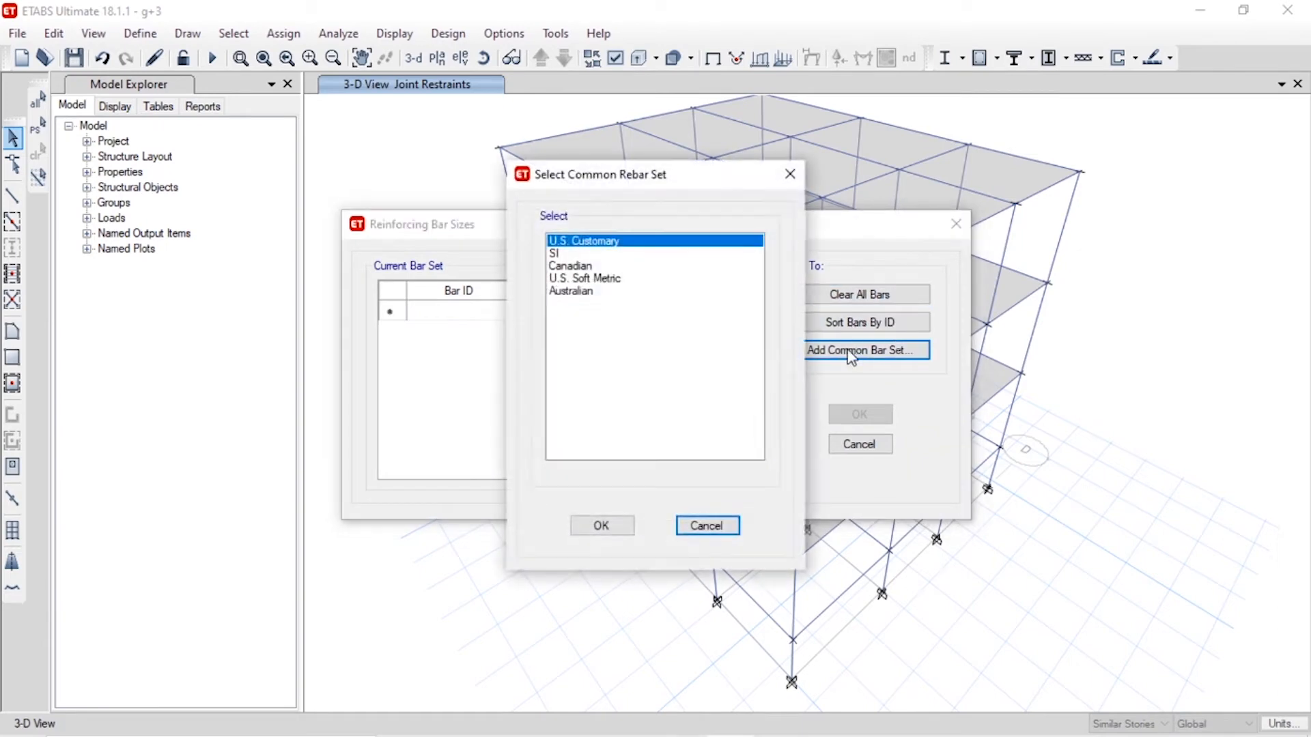
left_click(566, 255)
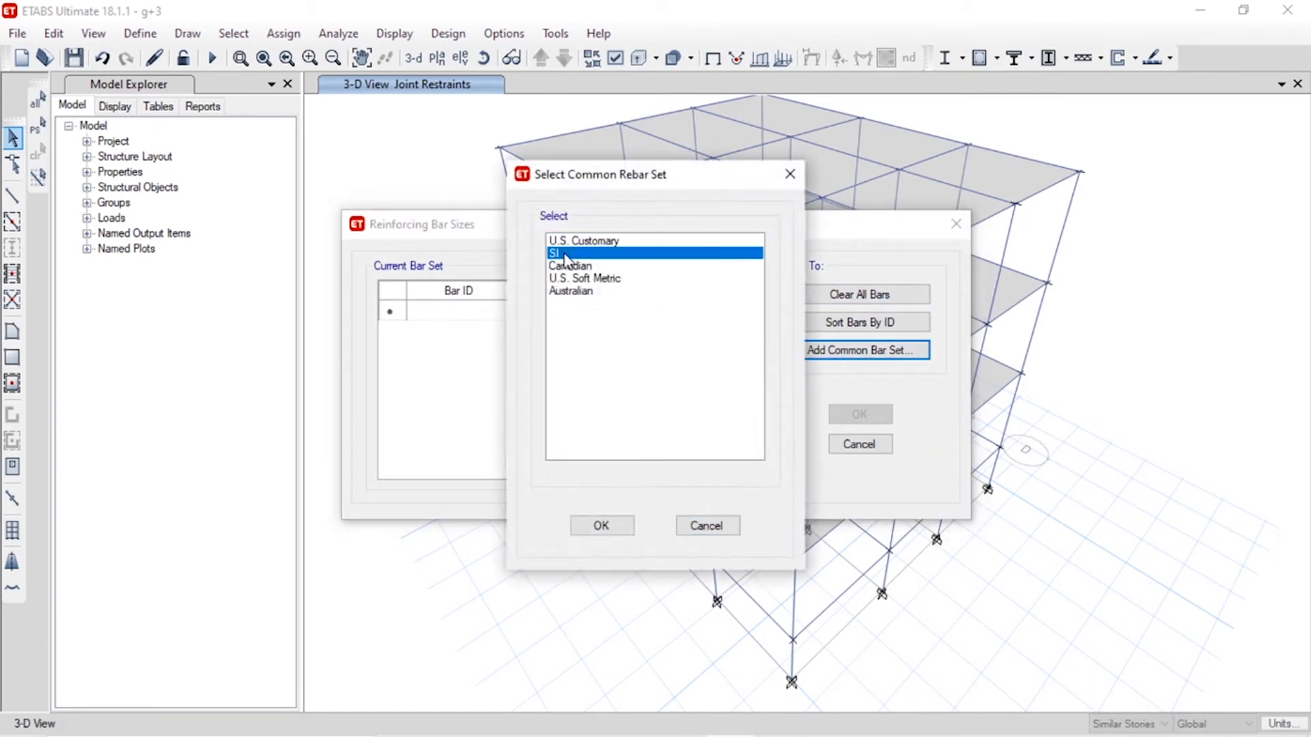
left_click(601, 524)
- Delete bar sizes 6 and 14 from the reinforcing bar set and accept the list
left_click(389, 314)
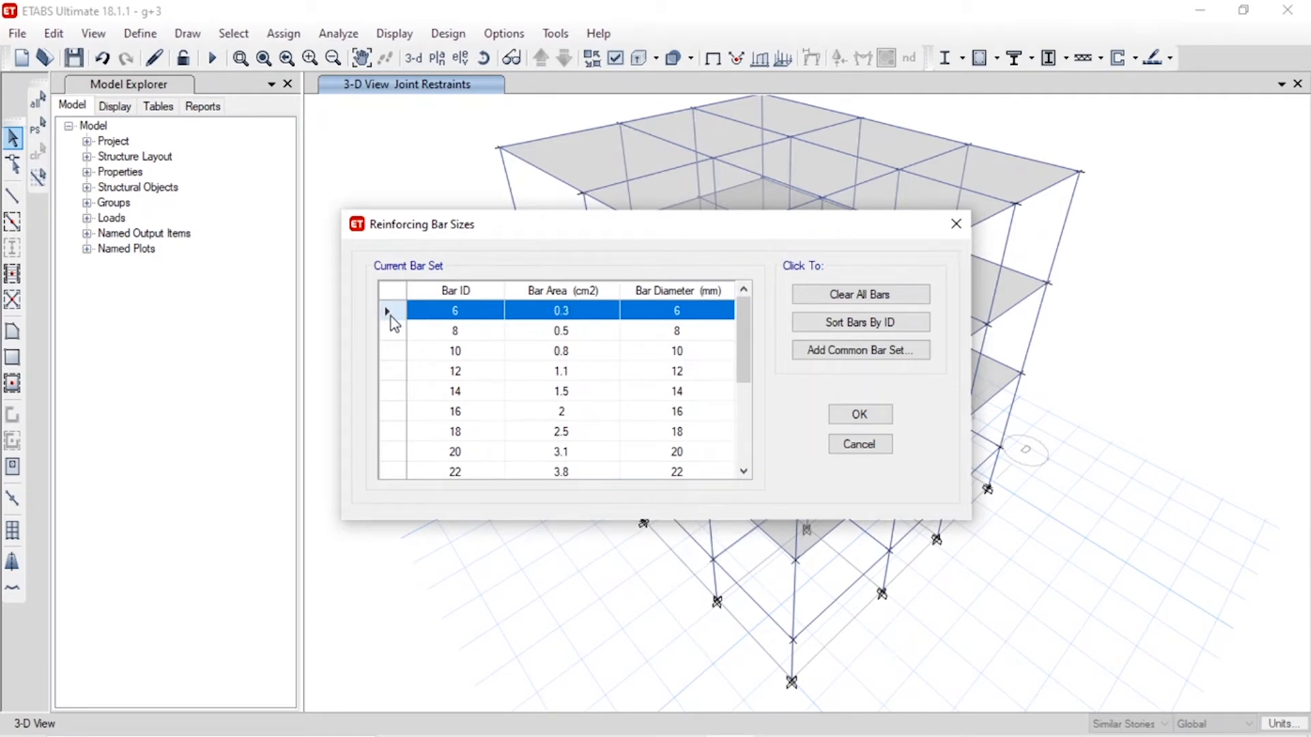
key("Delete")
left_click(395, 374)
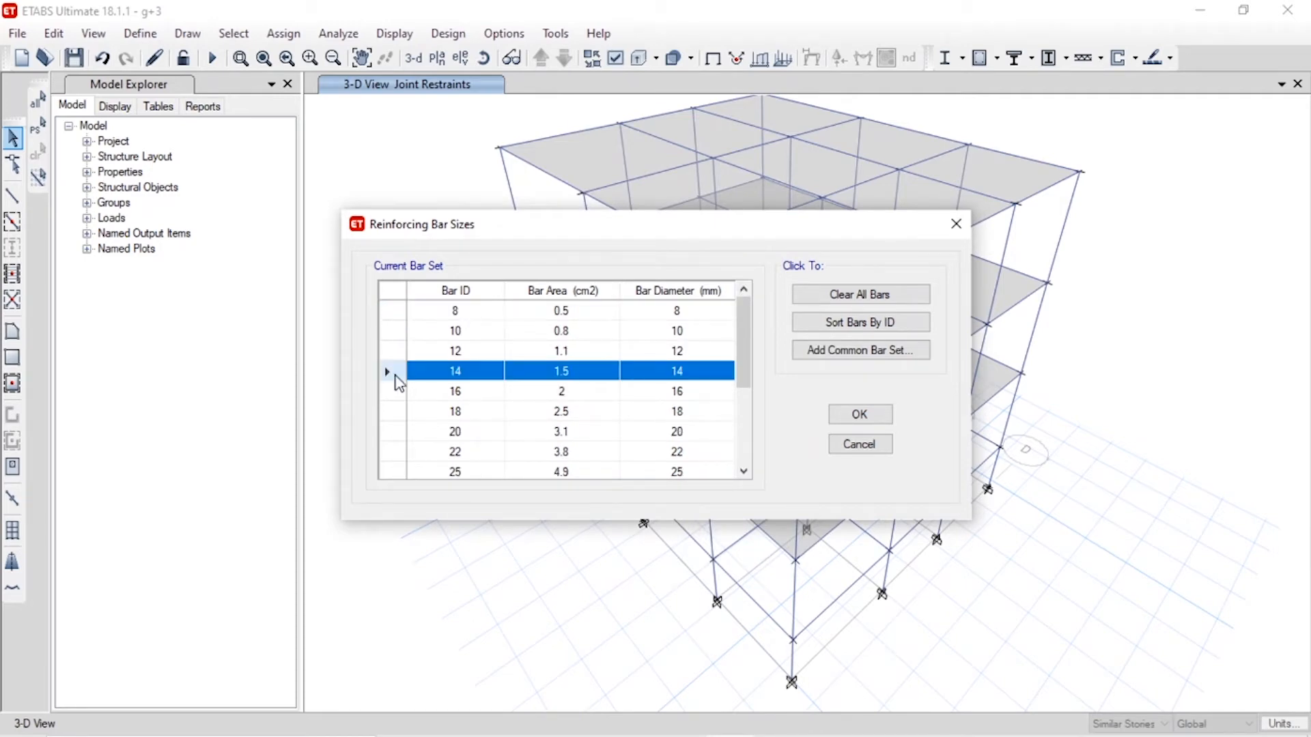
key("Delete")
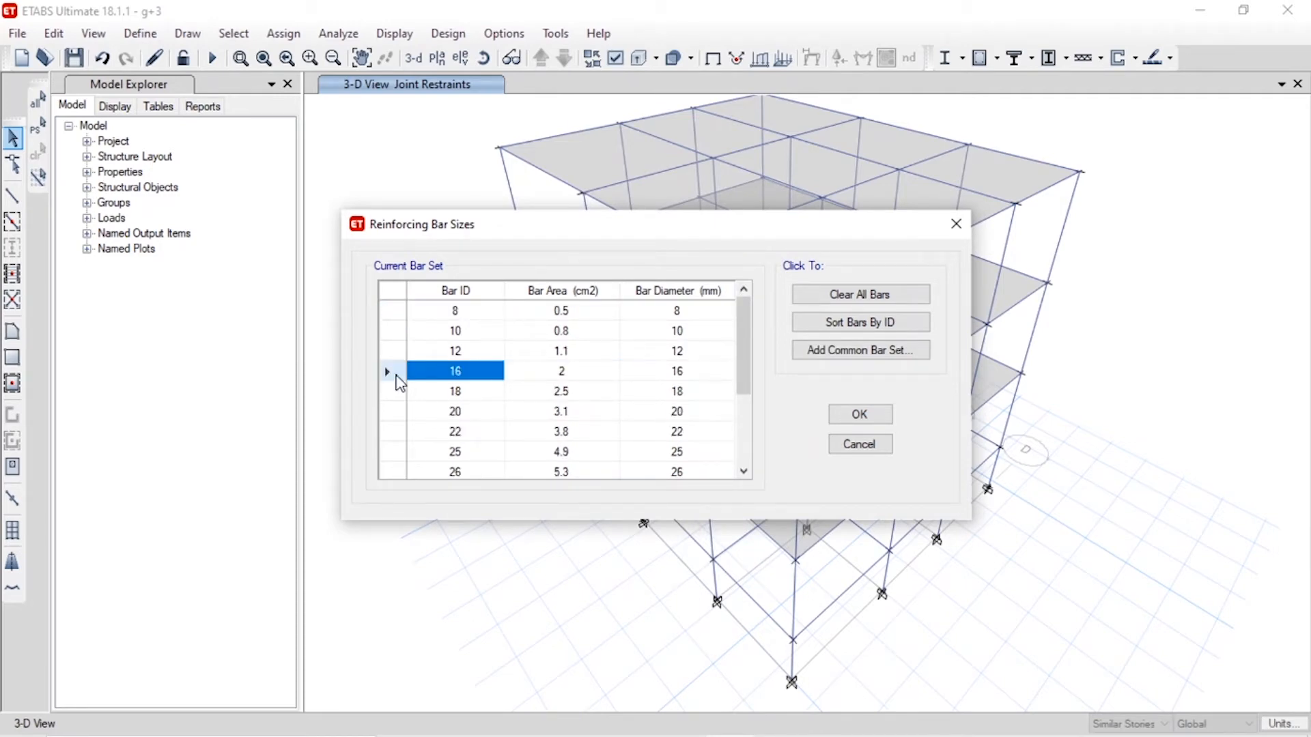
left_click(858, 418)
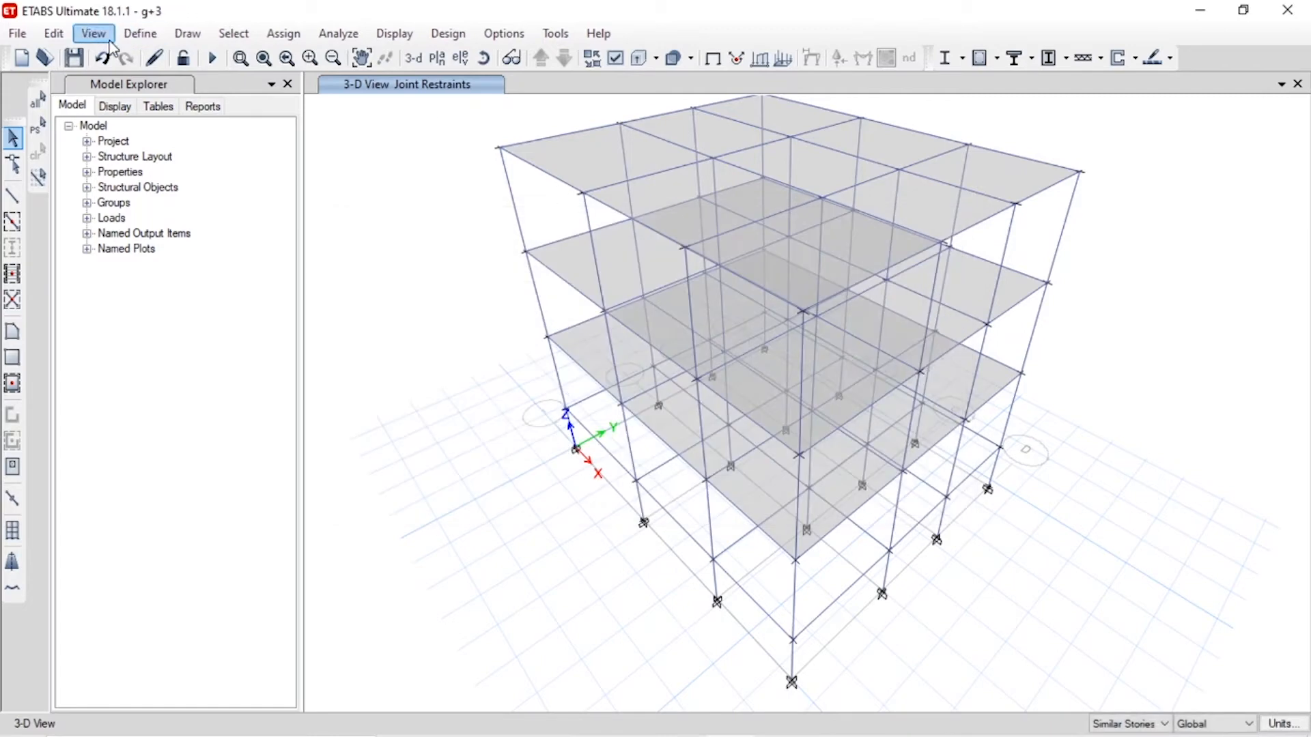
- Begin adding design strips along the Cartesian grid lines for tower T1, Story 3, with middle strips included
left_click(136, 34)
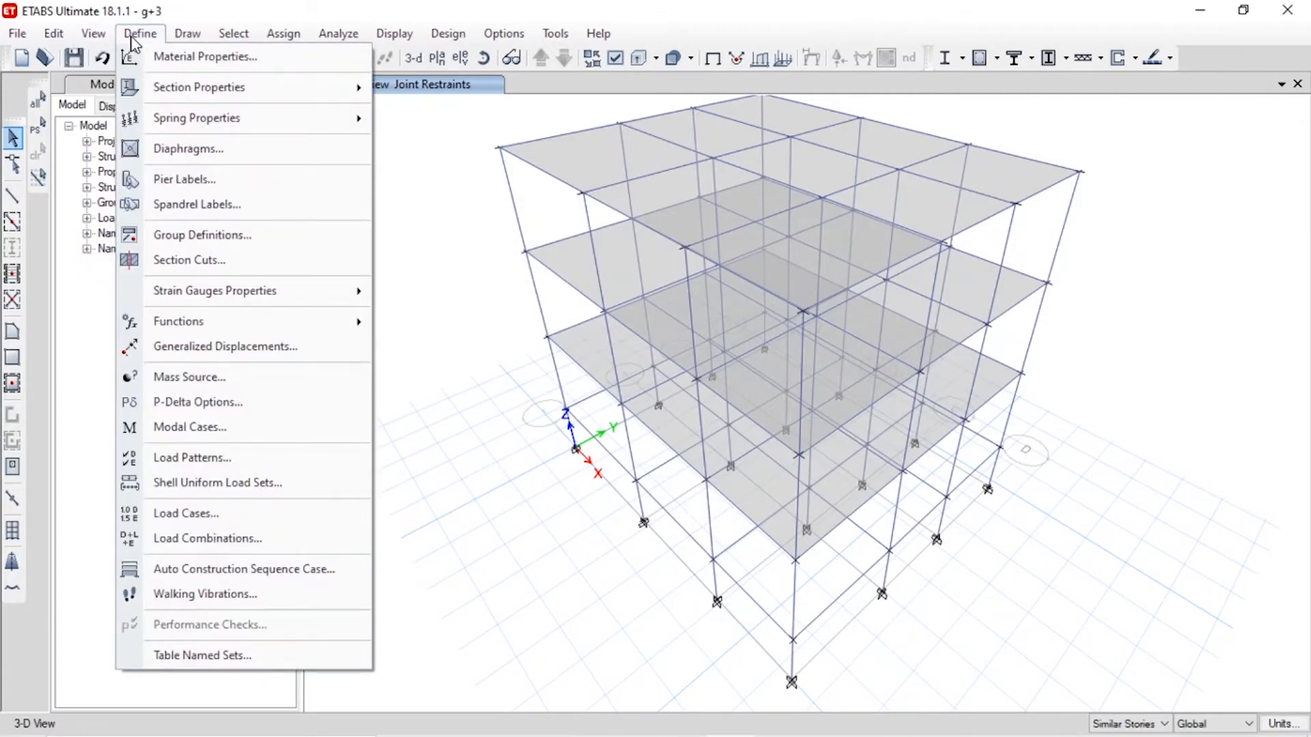
left_click(134, 35)
left_click(137, 35)
mouse_move(106, 39)
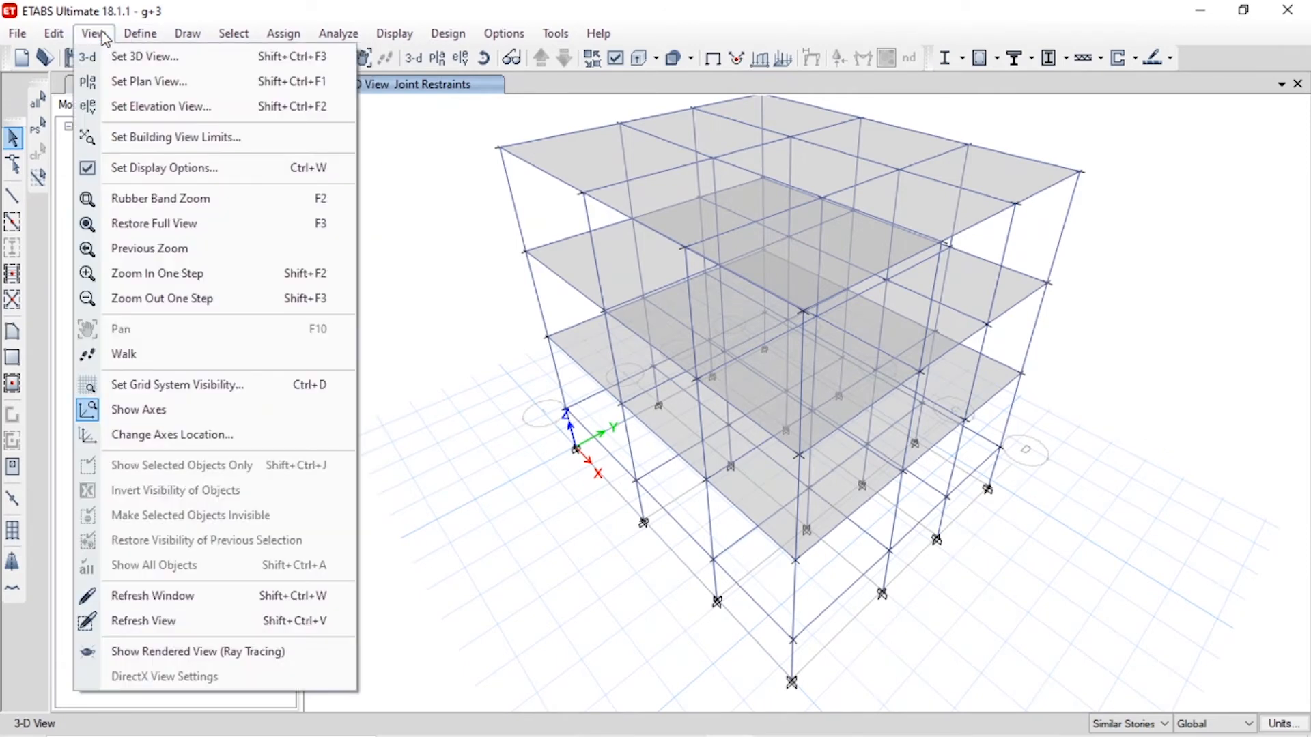
mouse_move(55, 36)
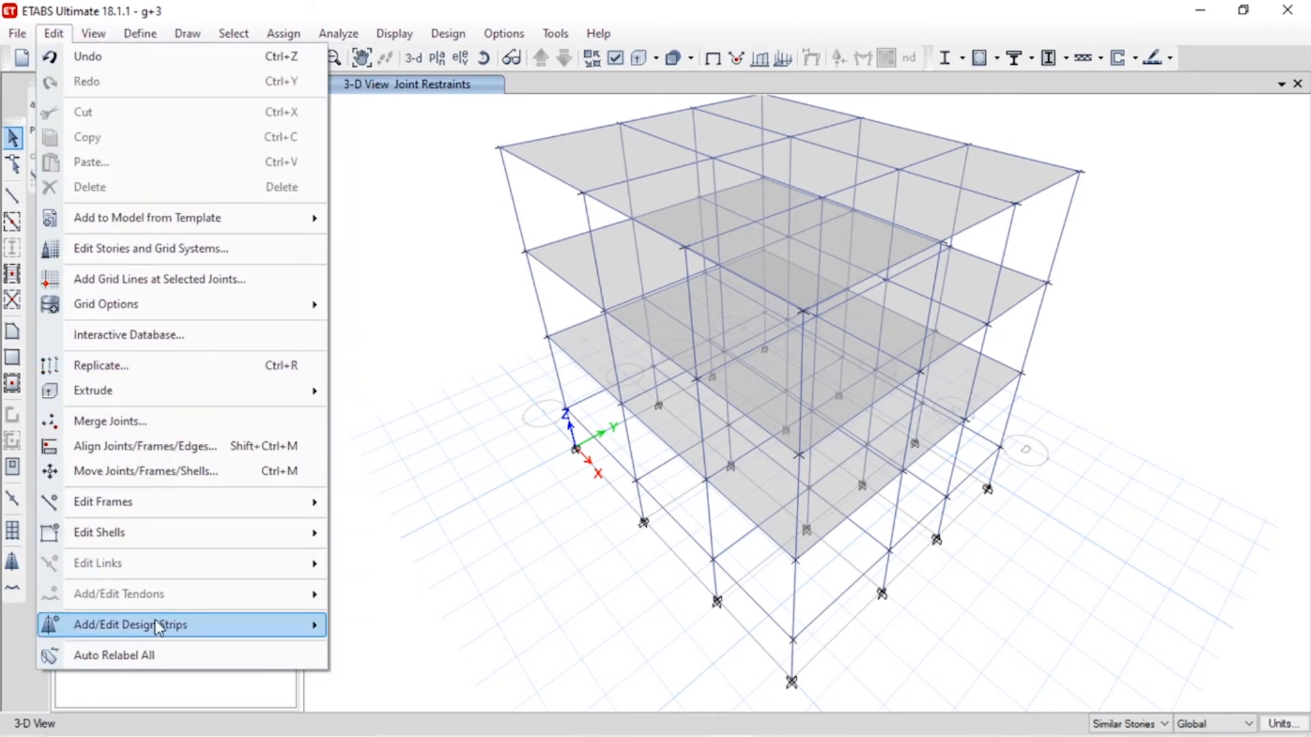
mouse_move(160, 632)
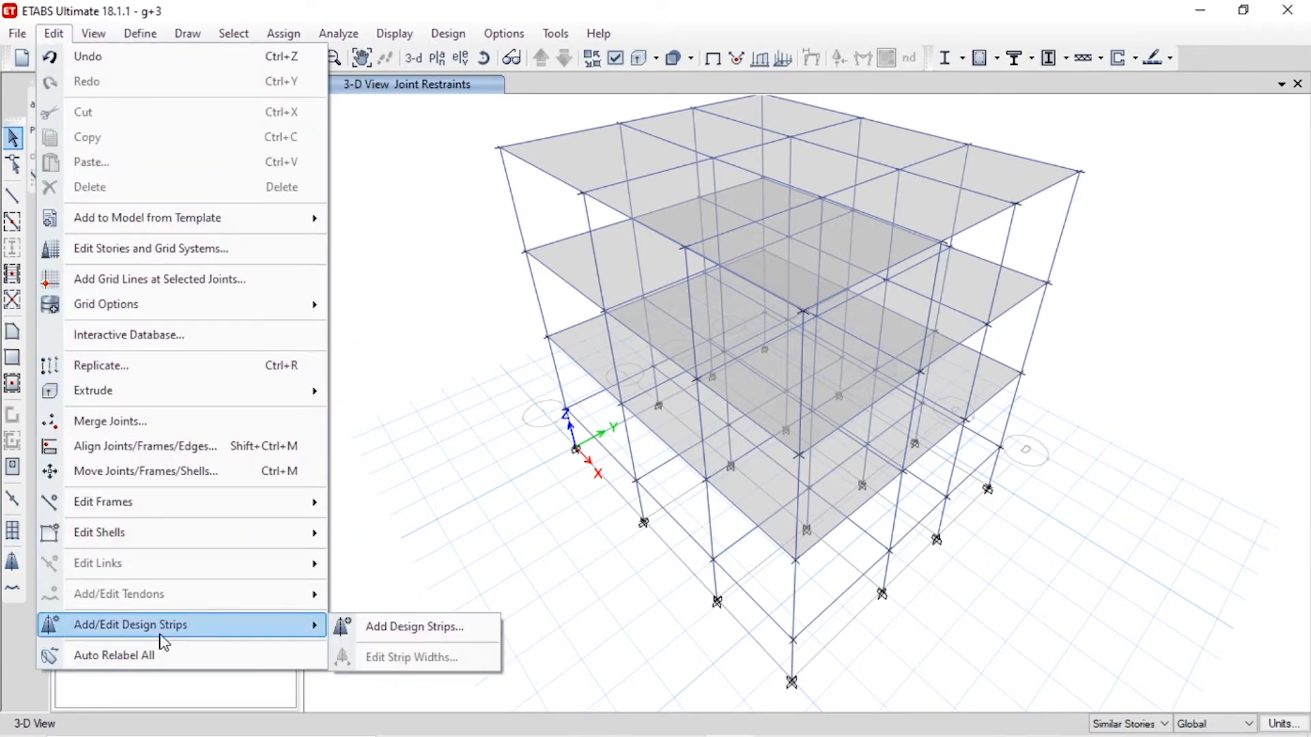
left_click(410, 628)
left_click_drag(506, 144, 274, 144)
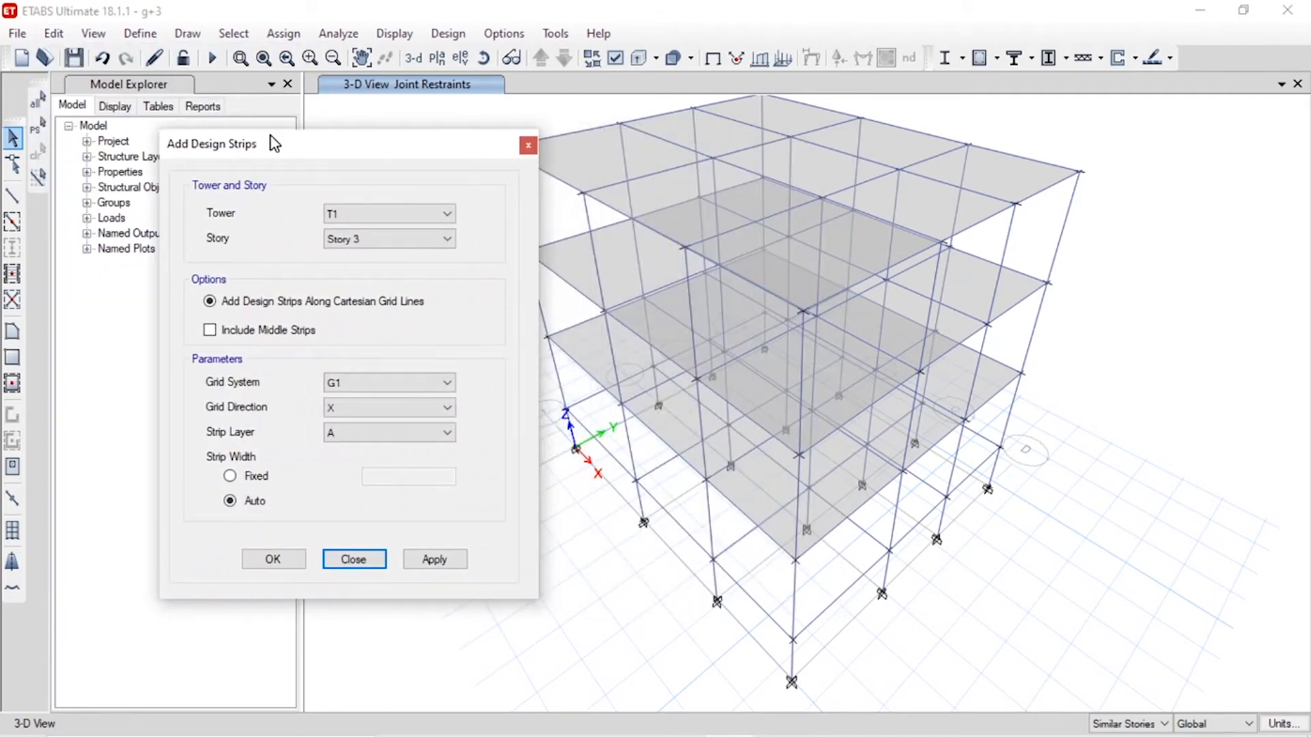
left_click(412, 214)
left_click(413, 213)
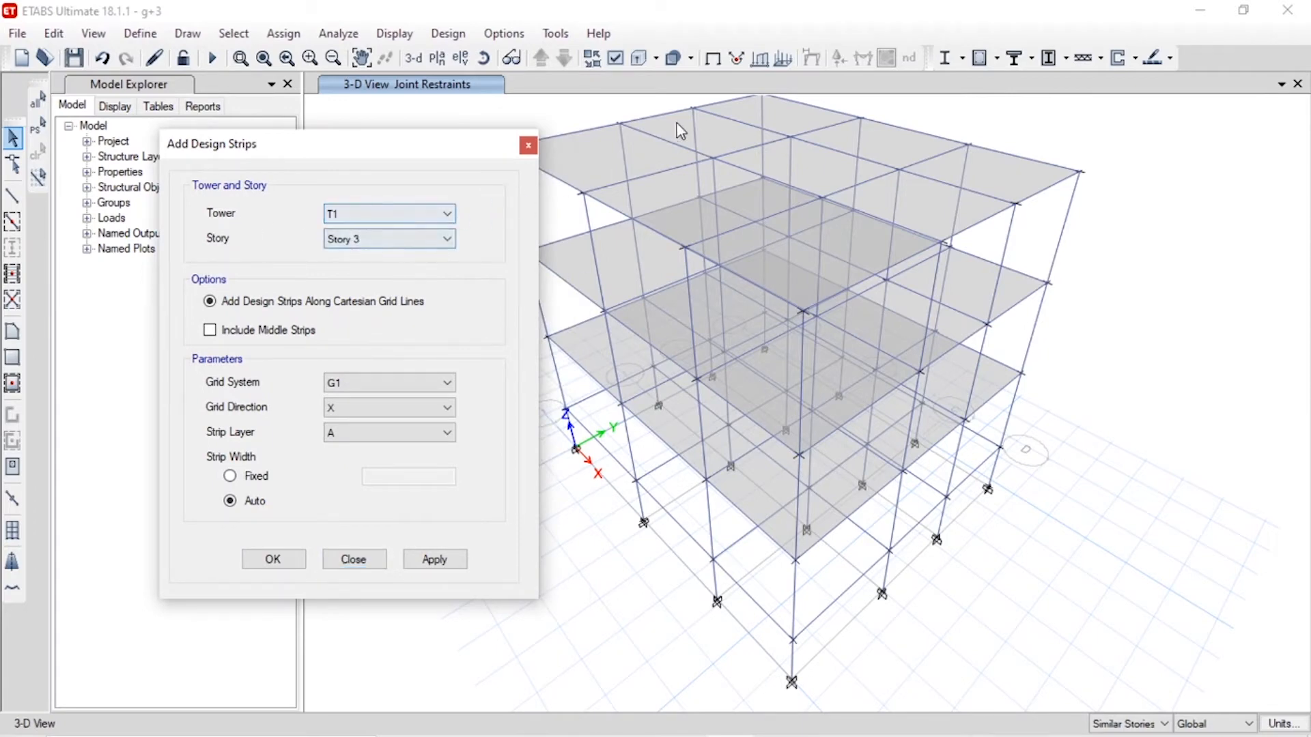
left_click(397, 241)
left_click(372, 255)
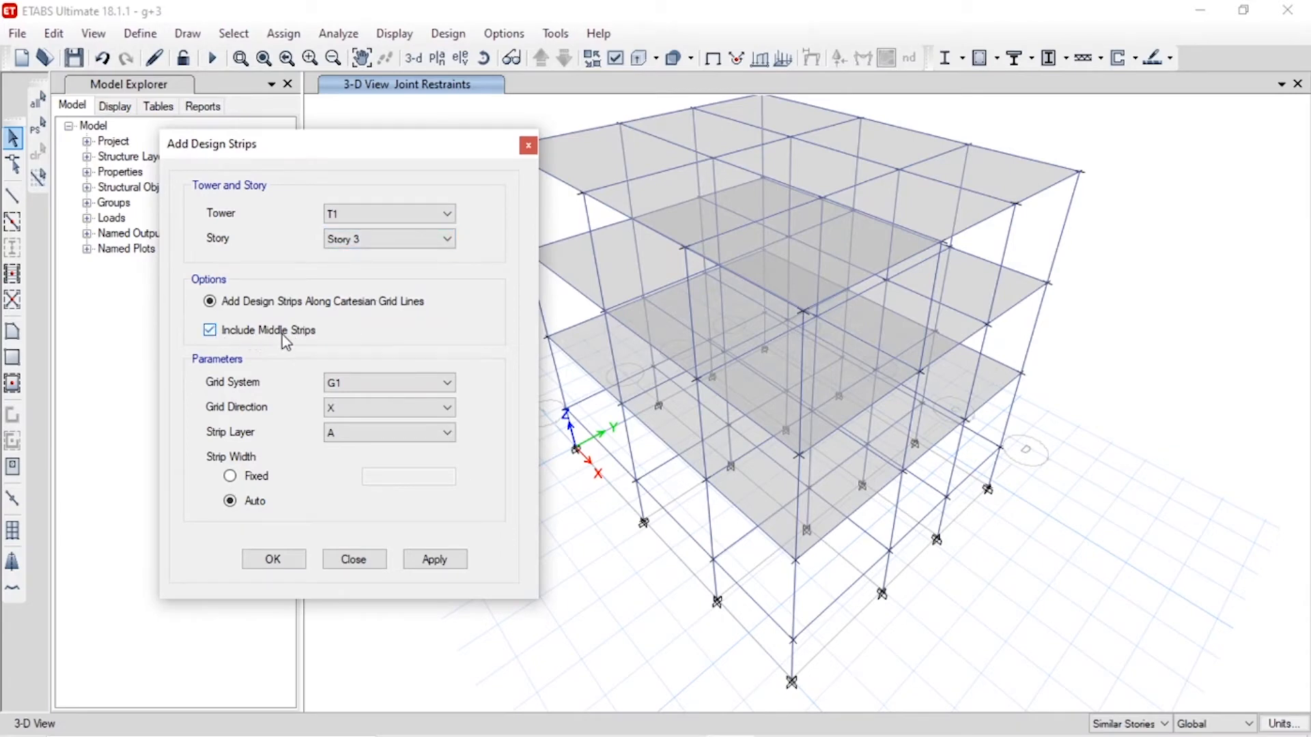
- Apply Story 3 design strips along the X grid direction of G1 on strip layer A with automatic strip width
left_click(388, 385)
left_click(386, 400)
left_click(231, 476)
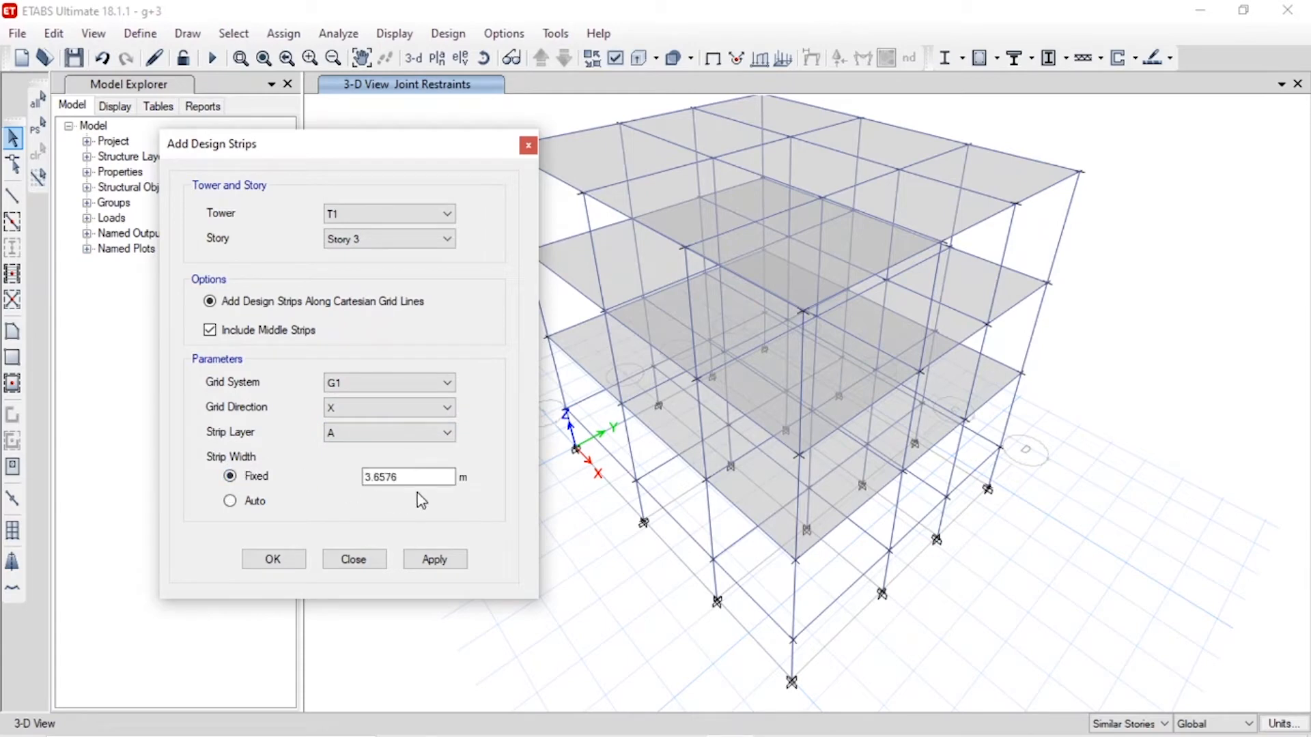
left_click(254, 502)
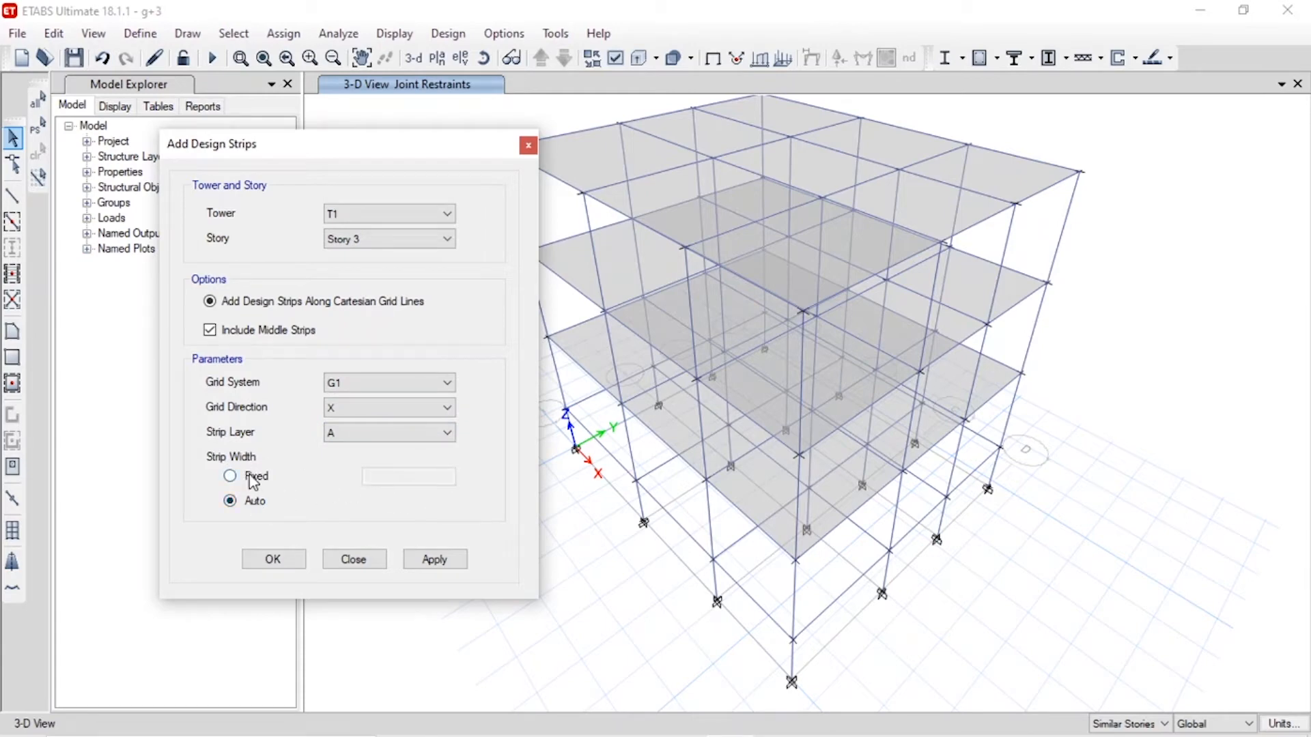
left_click(454, 561)
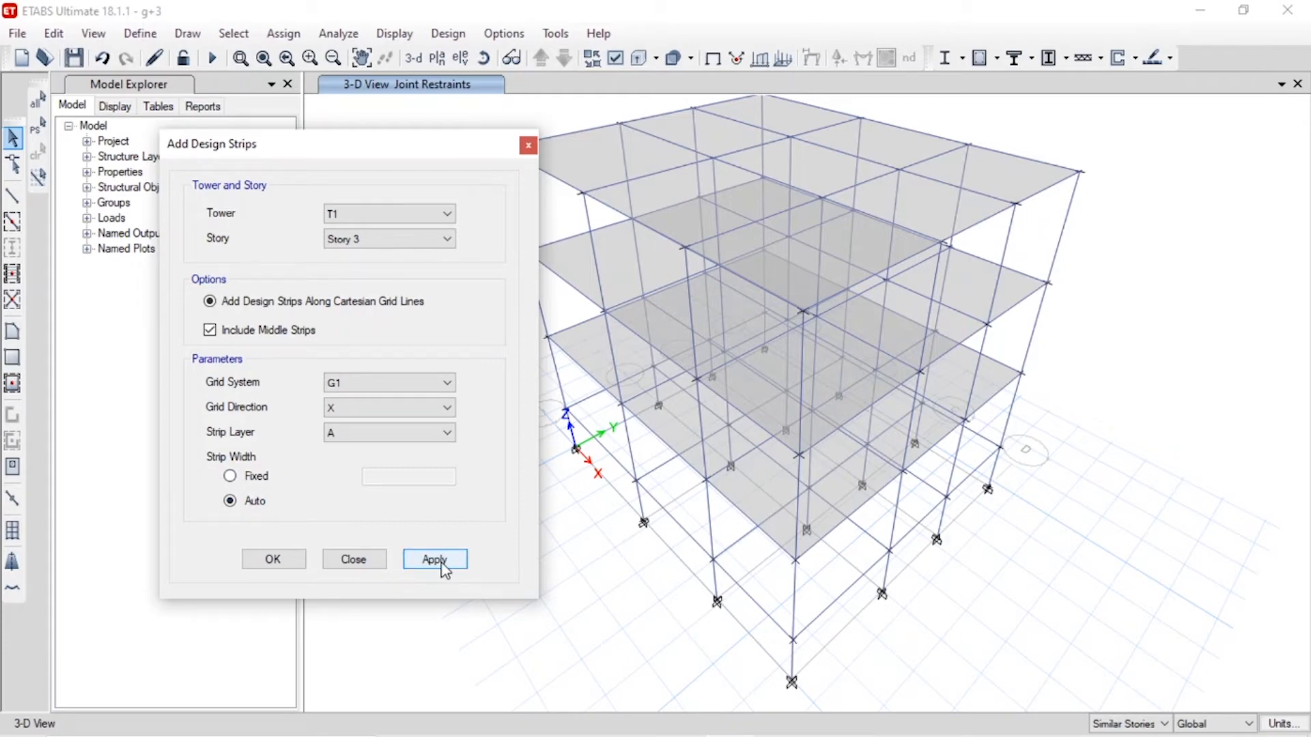
left_click(434, 560)
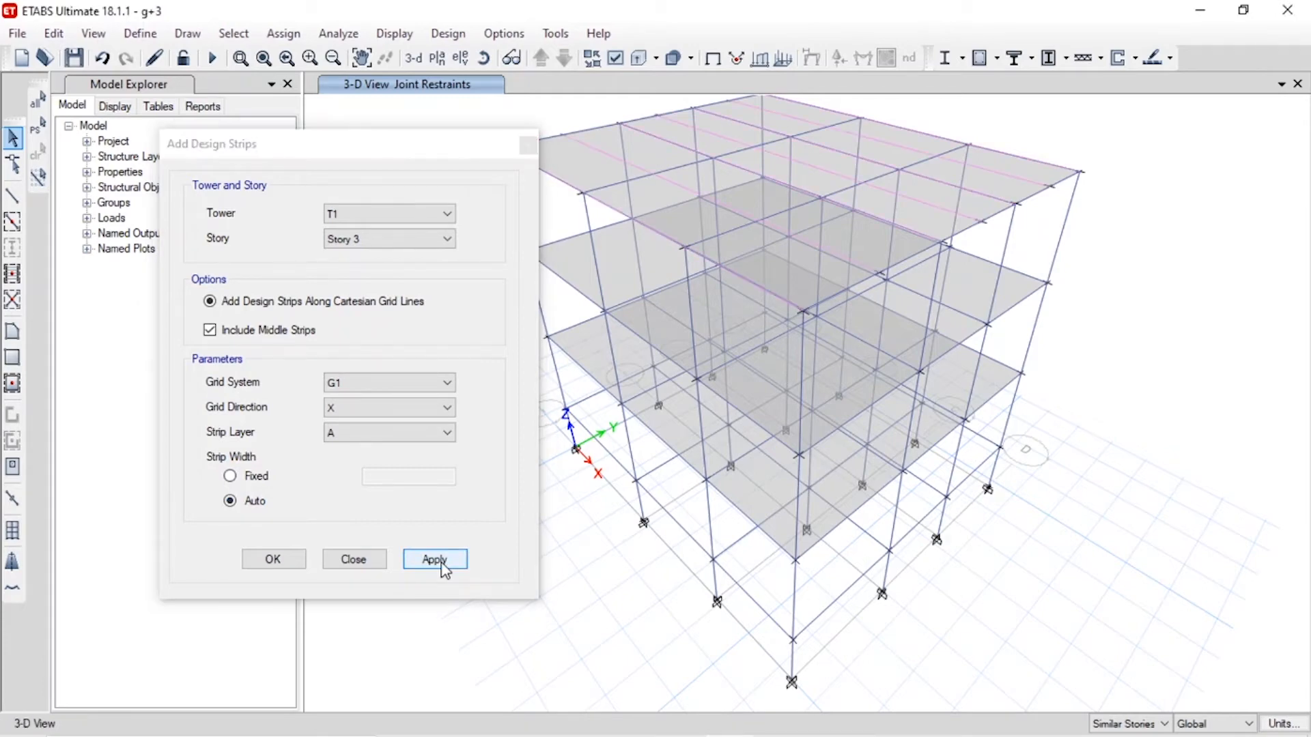
- Apply Story 3 design strips along the Y grid direction on strip layer B
left_click(404, 407)
left_click(395, 436)
left_click(395, 434)
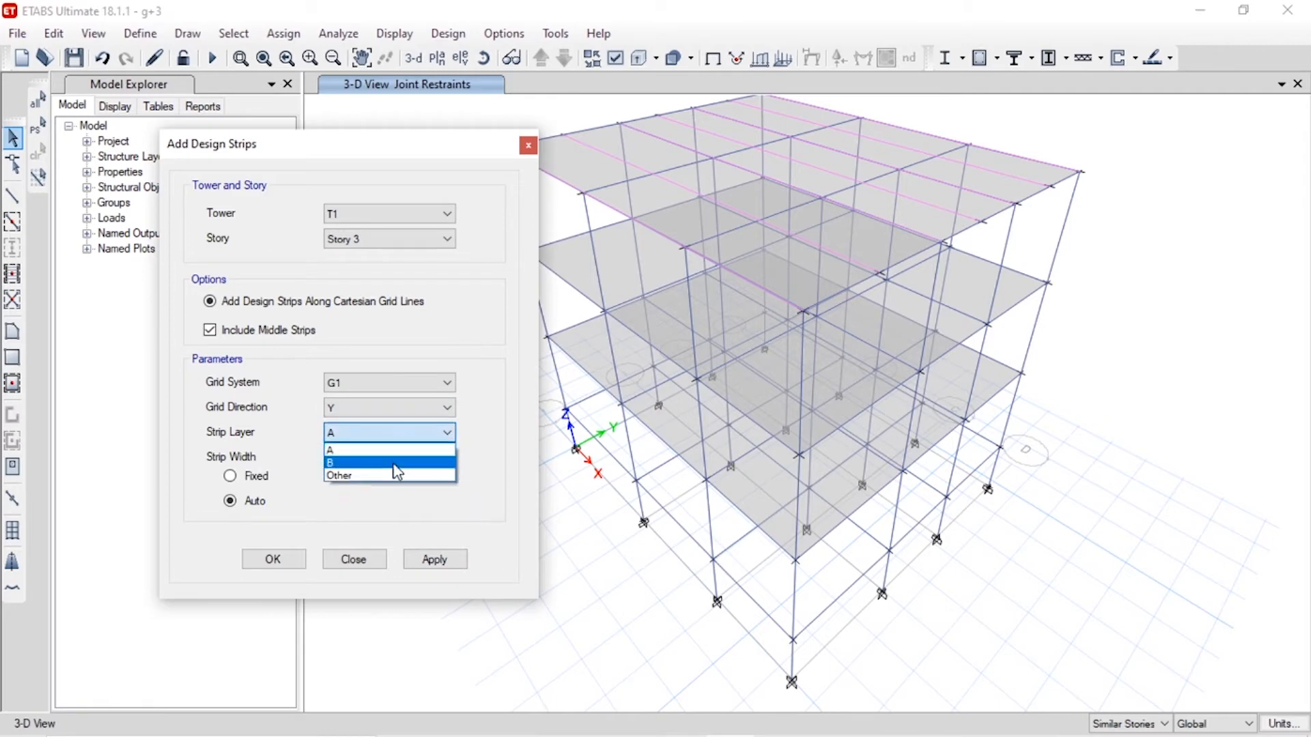
left_click(395, 465)
left_click(436, 560)
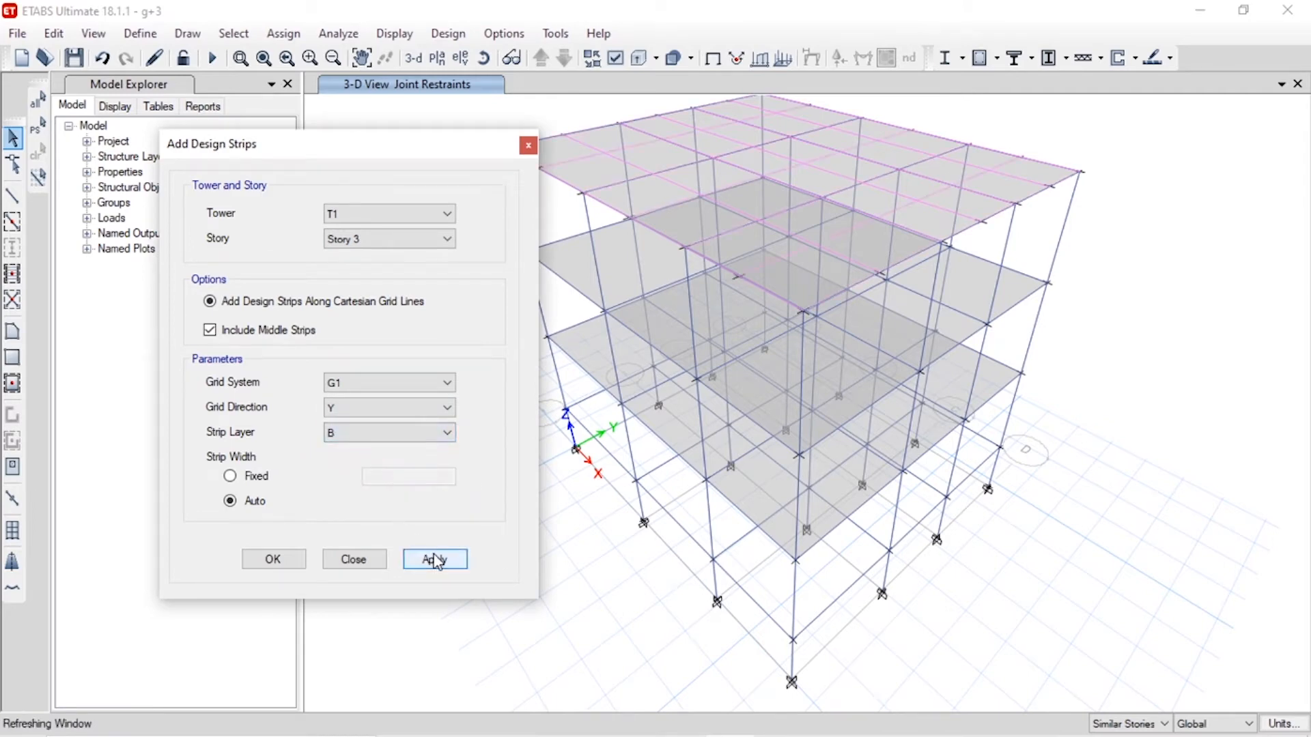
- Apply design strips to Story 2 in the Y direction on layer B and in the X direction on layer A
left_click(371, 239)
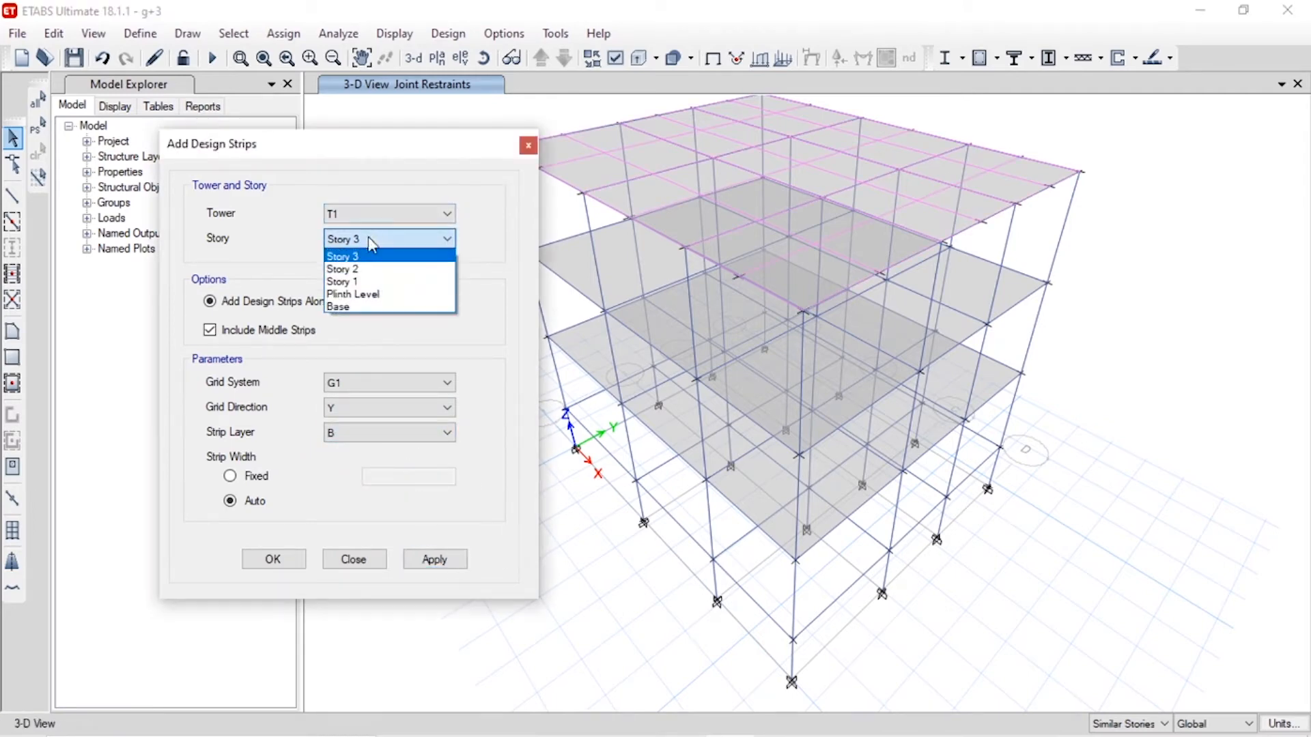
left_click(372, 270)
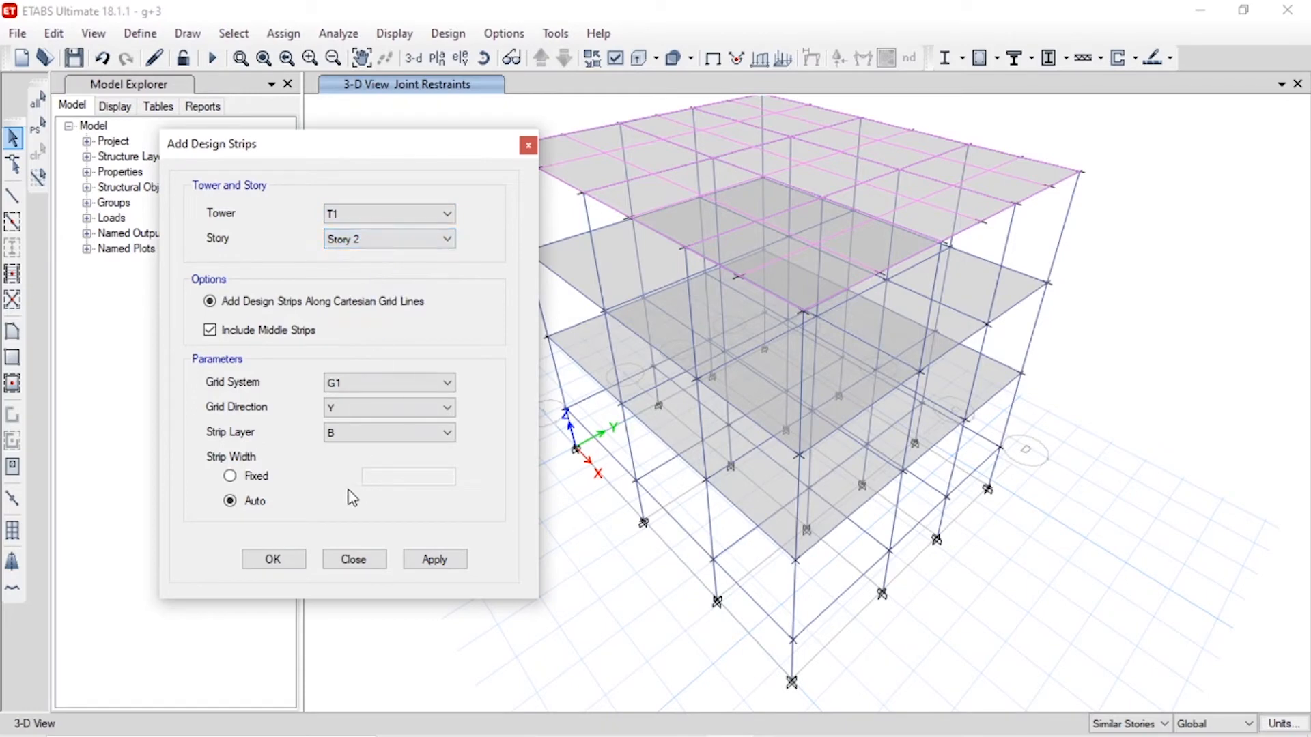
left_click(445, 563)
left_click(418, 410)
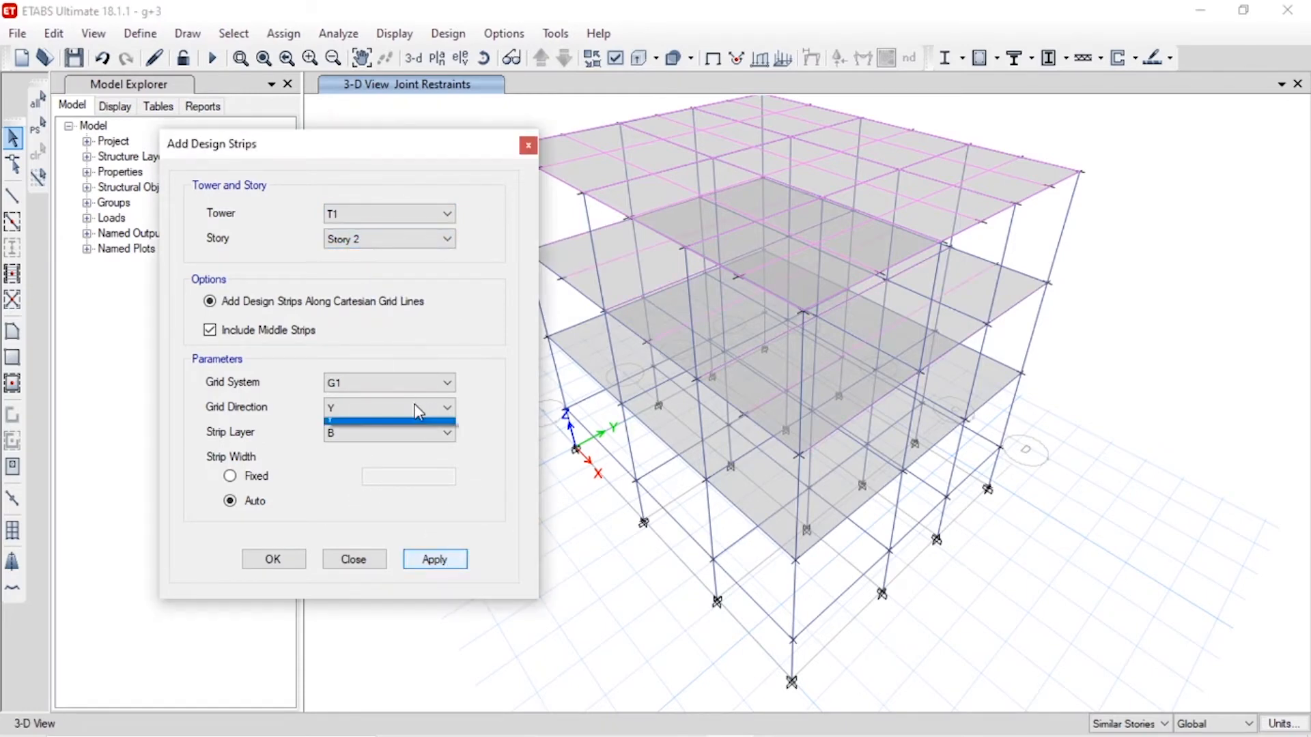
left_click(412, 428)
left_click(411, 435)
left_click(414, 459)
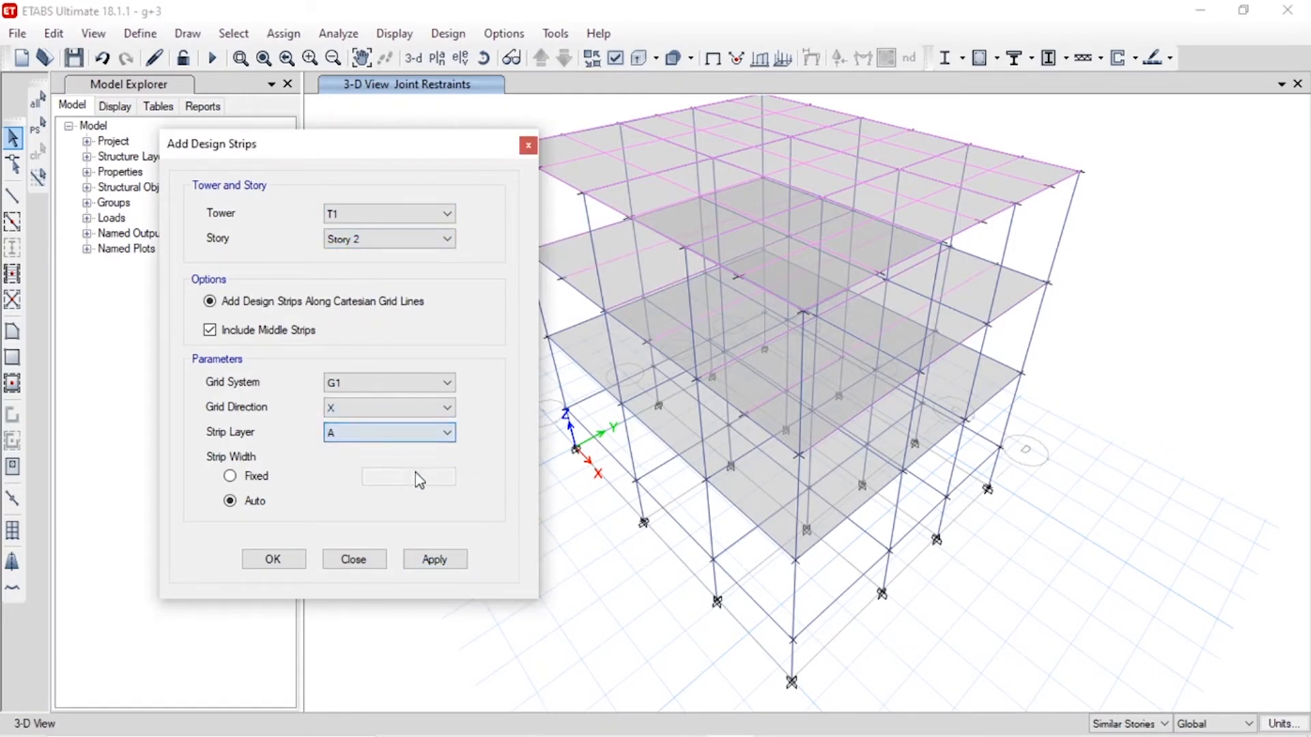
left_click(435, 563)
- Add design strips to Story 1 in the X direction on layer A and the Y direction on layer B, and finish adding strips
left_click(363, 239)
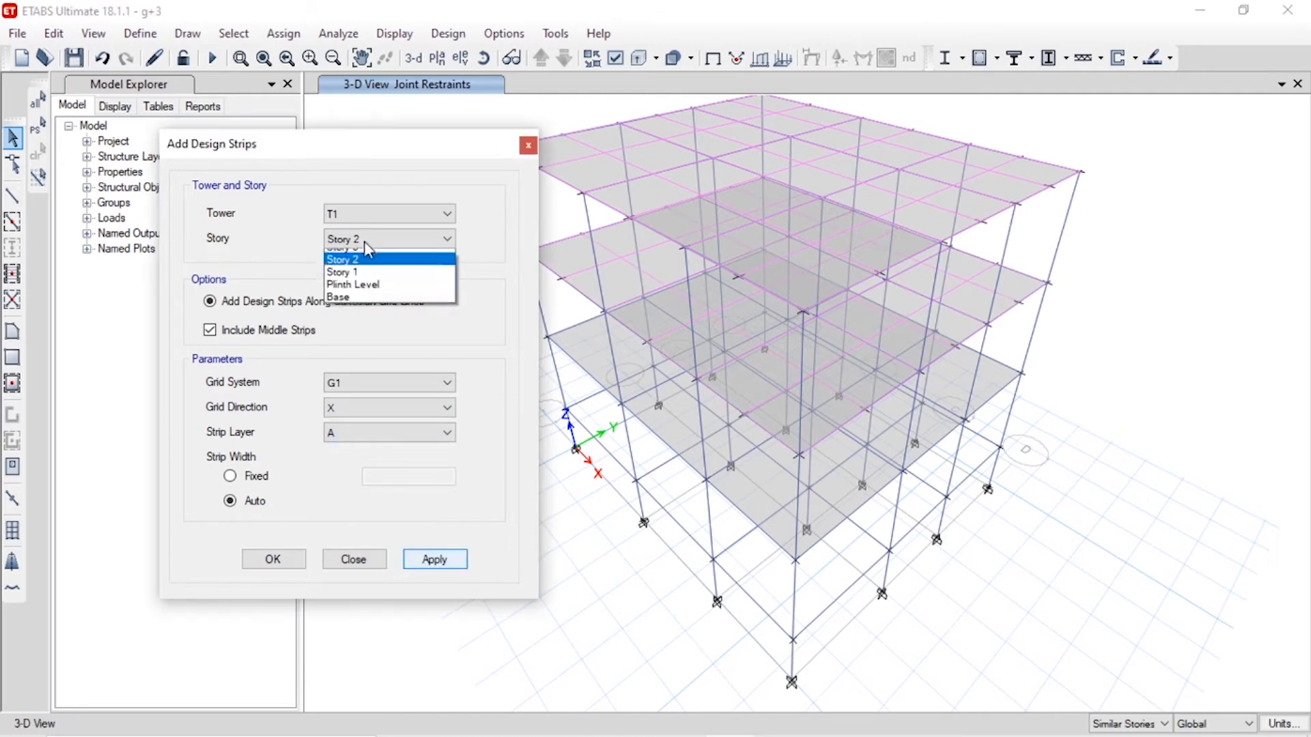
left_click(349, 272)
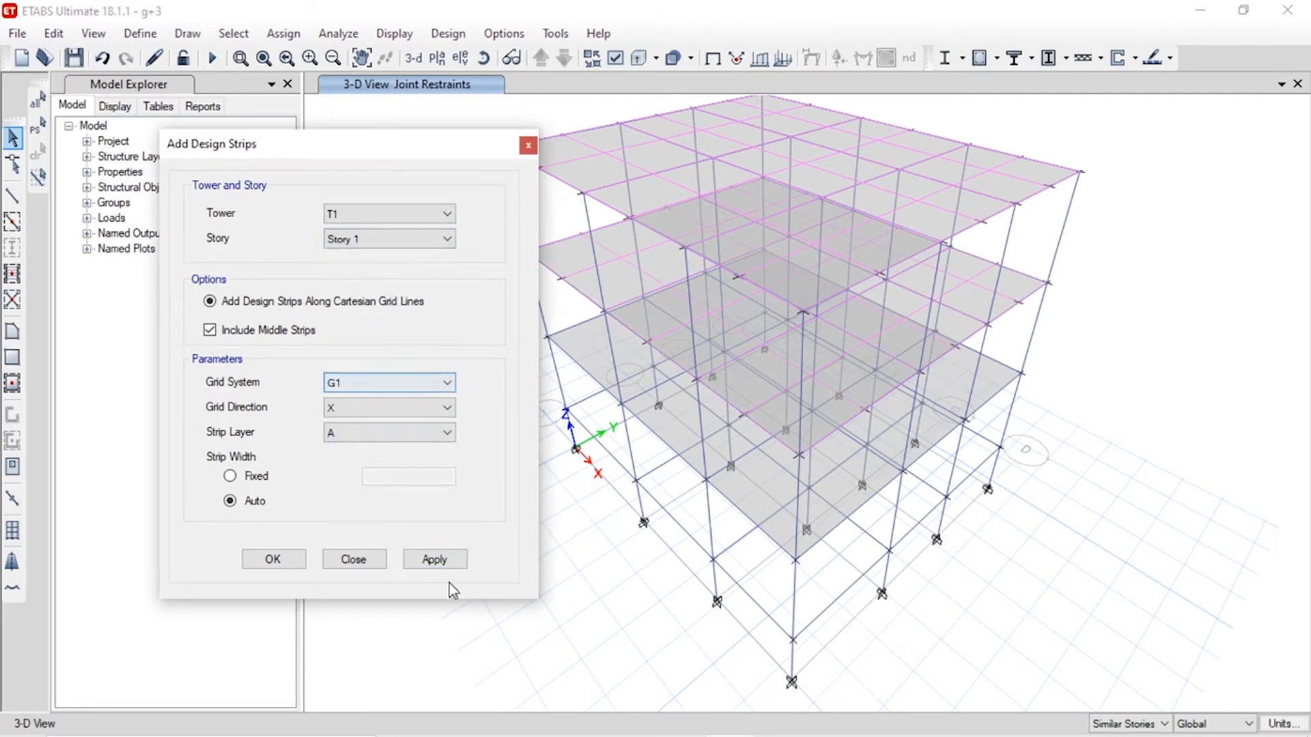
left_click(434, 558)
left_click(417, 415)
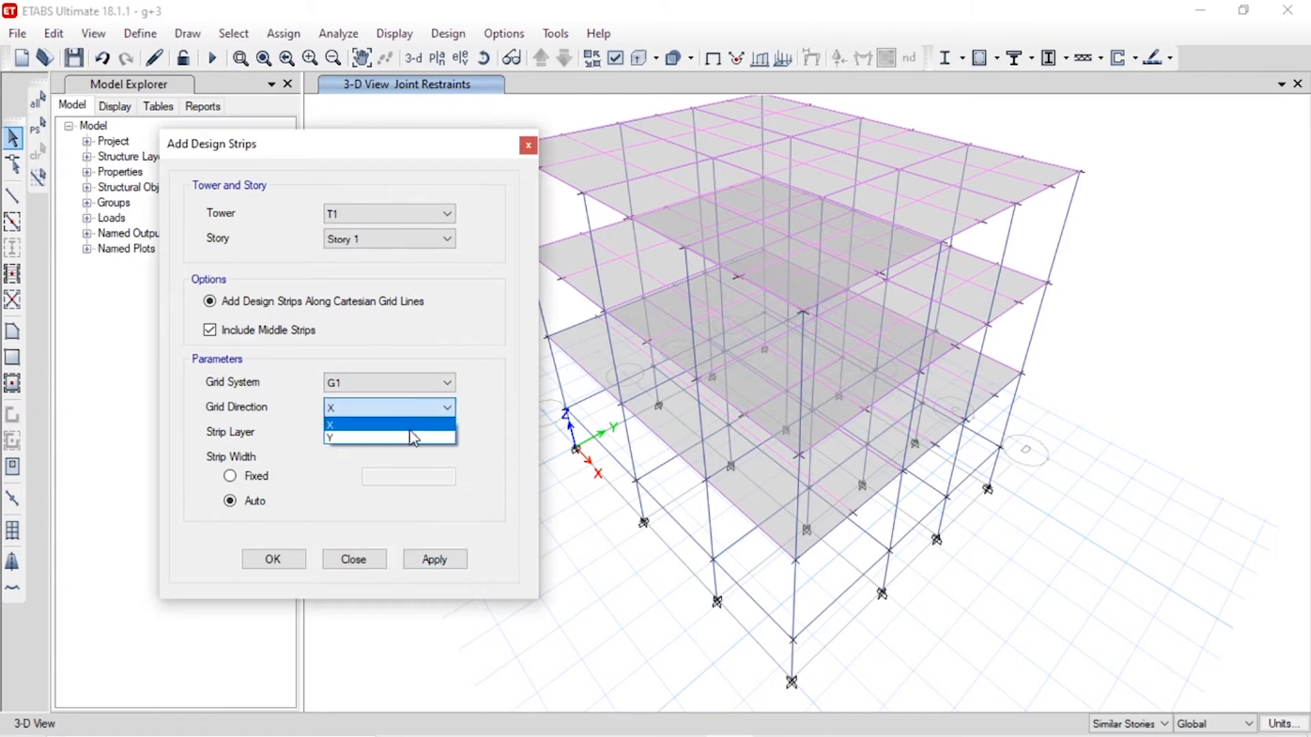
left_click(409, 433)
left_click(409, 437)
left_click(404, 458)
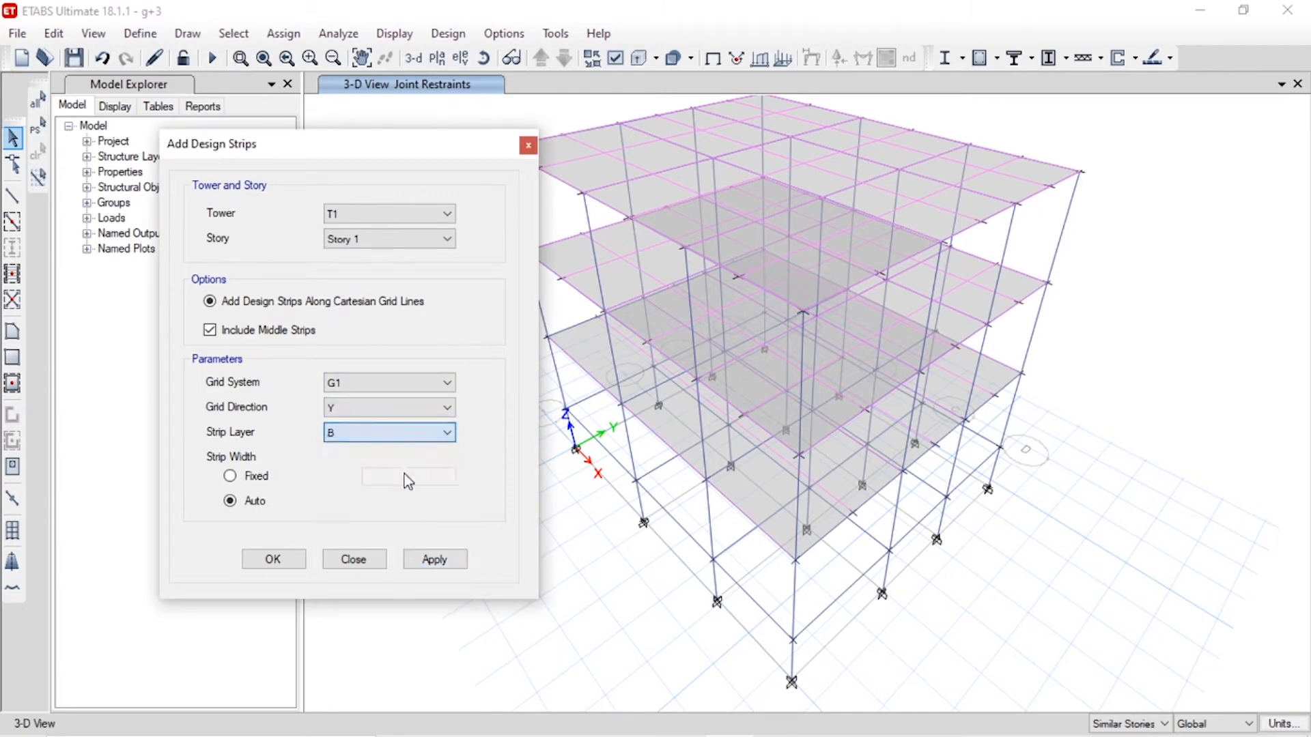
left_click(430, 559)
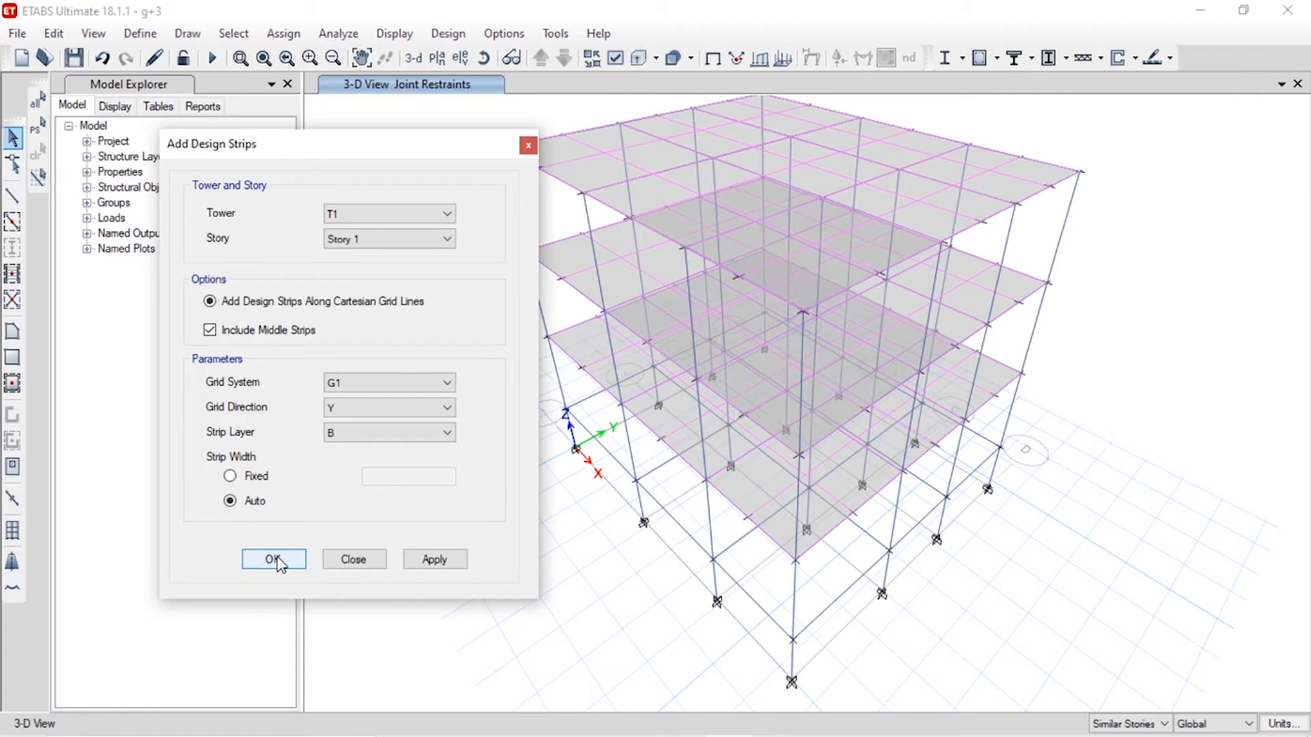
left_click(280, 564)
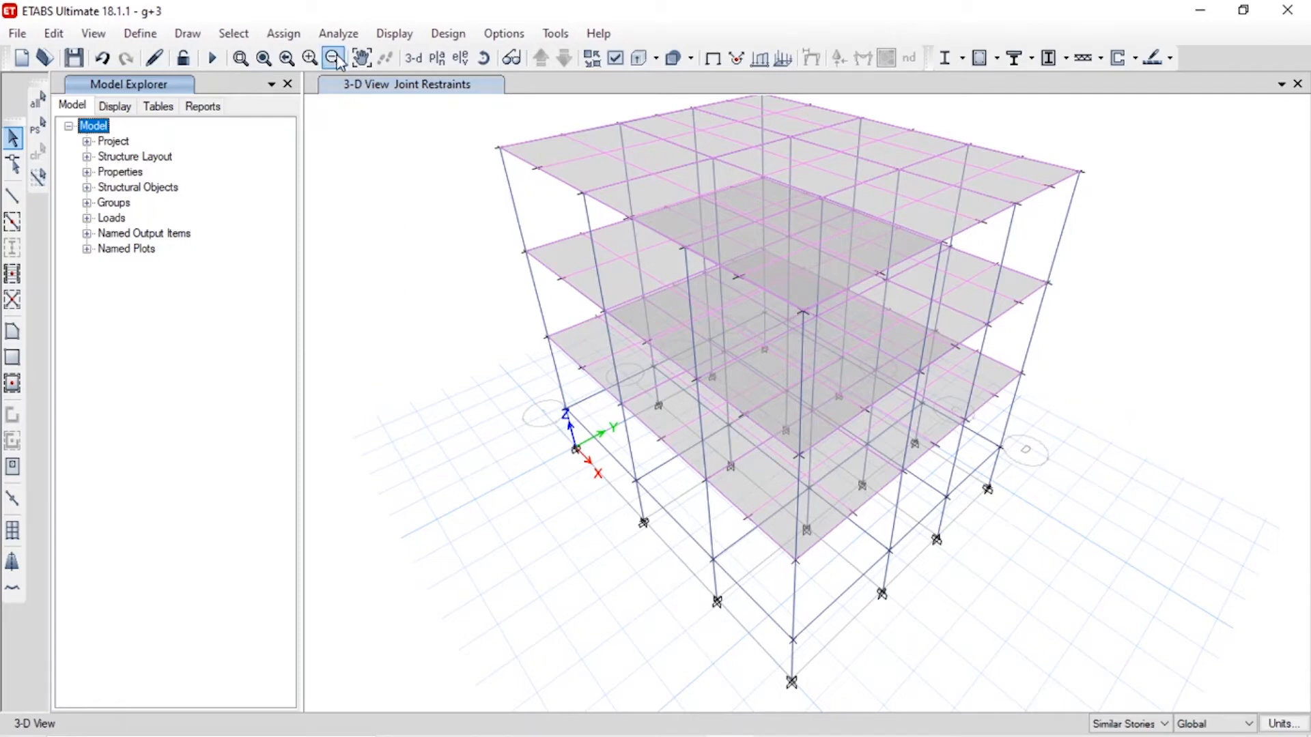
- Check the model with all joint, frame, shell and other checks plus both fix options, including joint story assignment, and dismiss the report
left_click(283, 33)
mouse_move(340, 40)
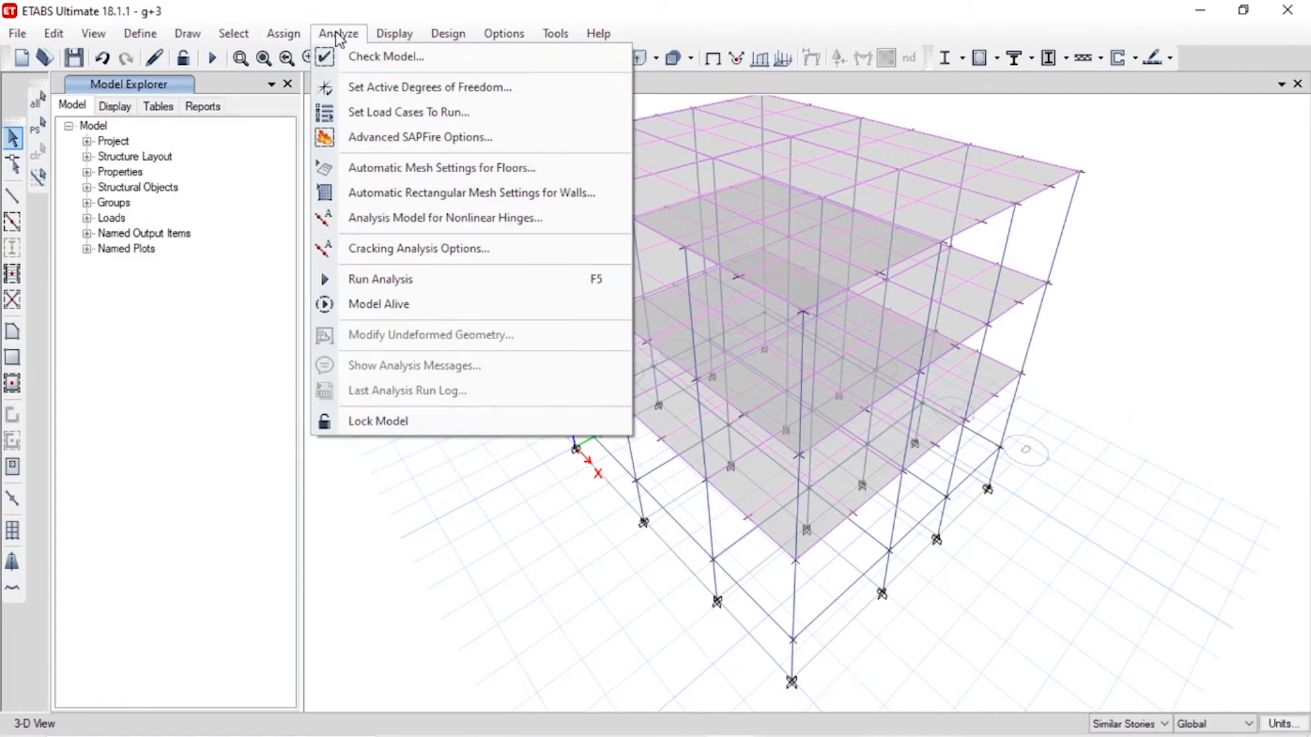
left_click(360, 69)
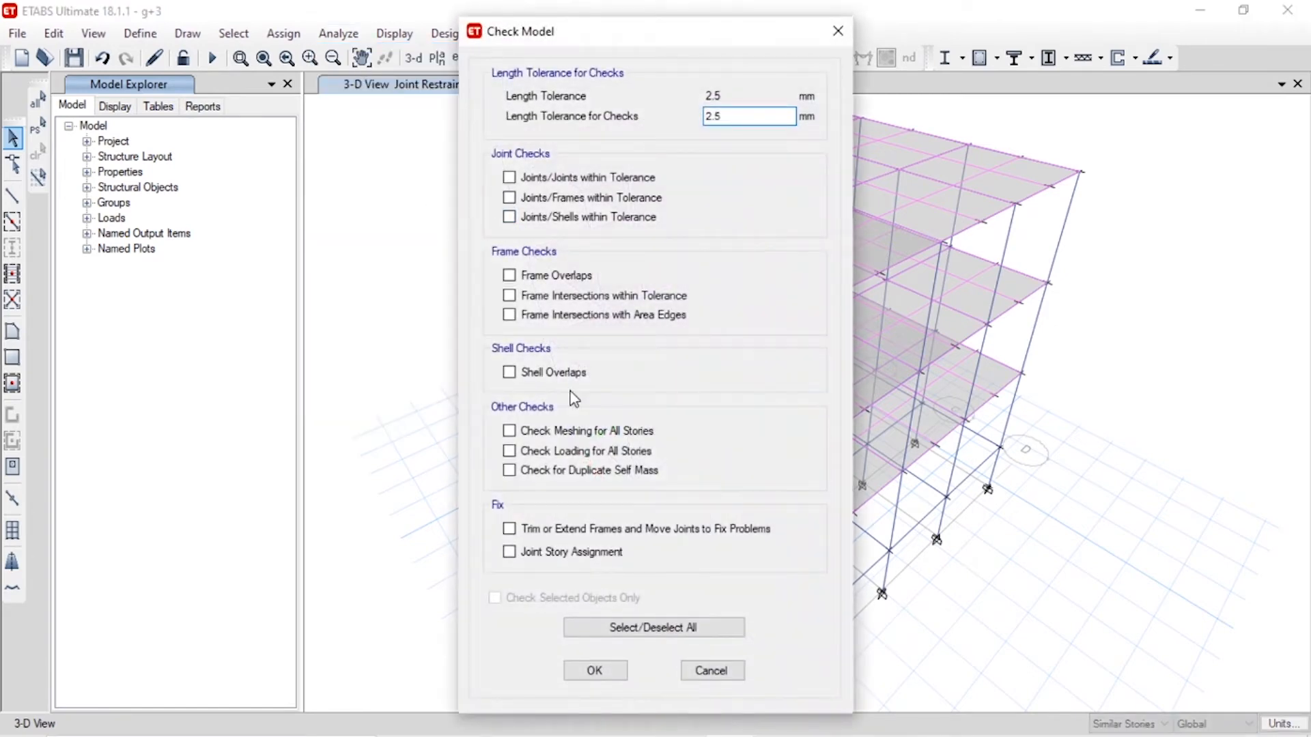
left_click(607, 633)
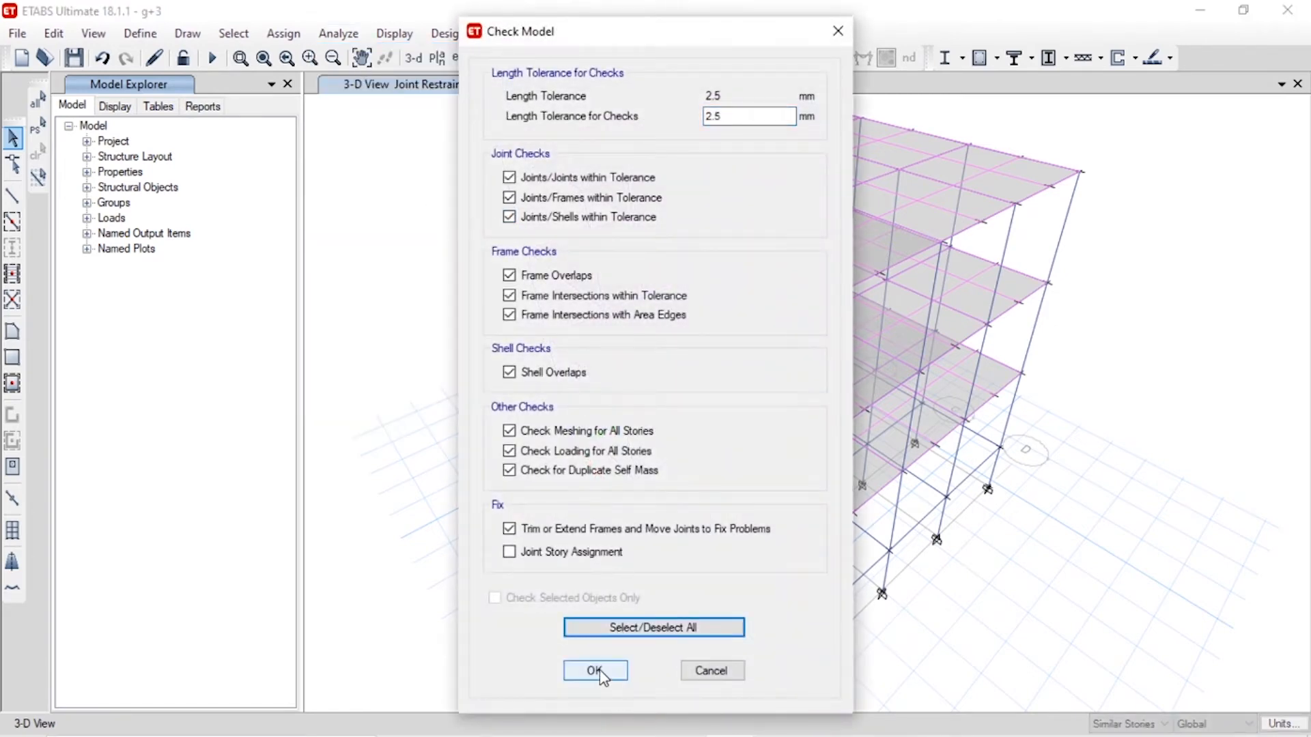
left_click(594, 554)
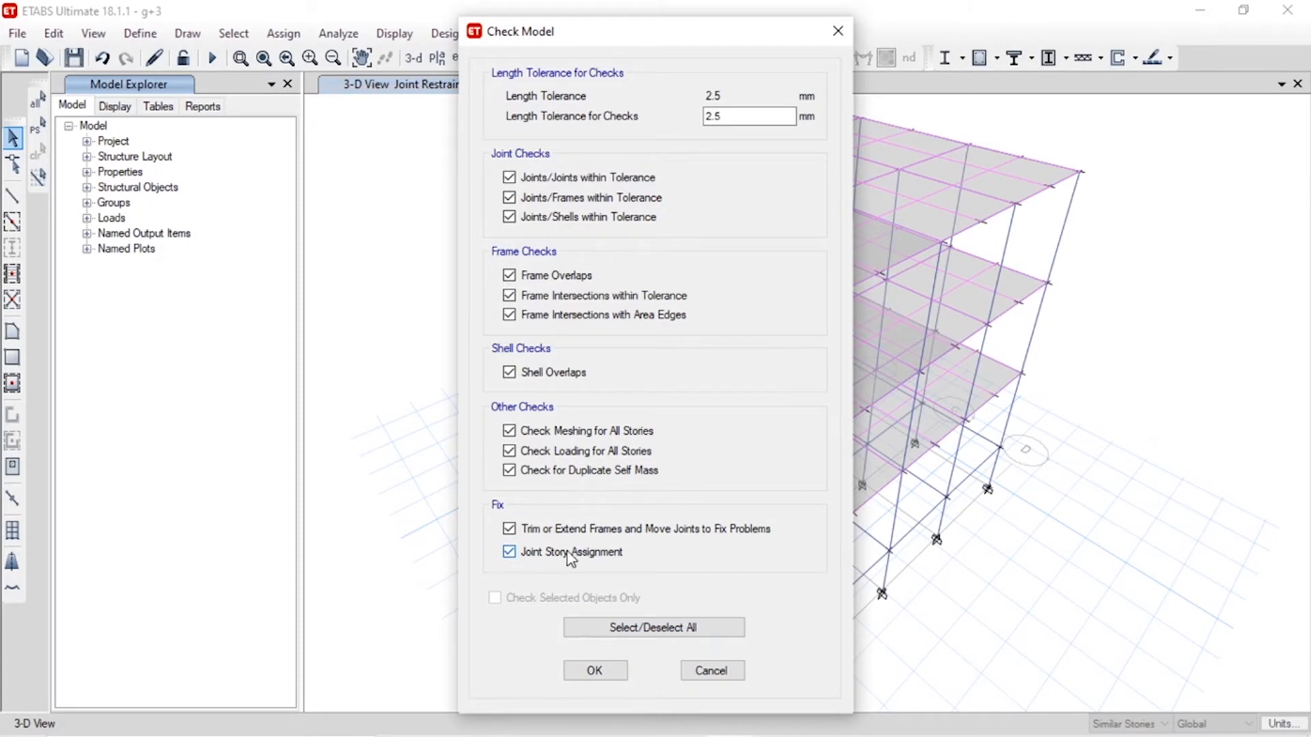
left_click(595, 672)
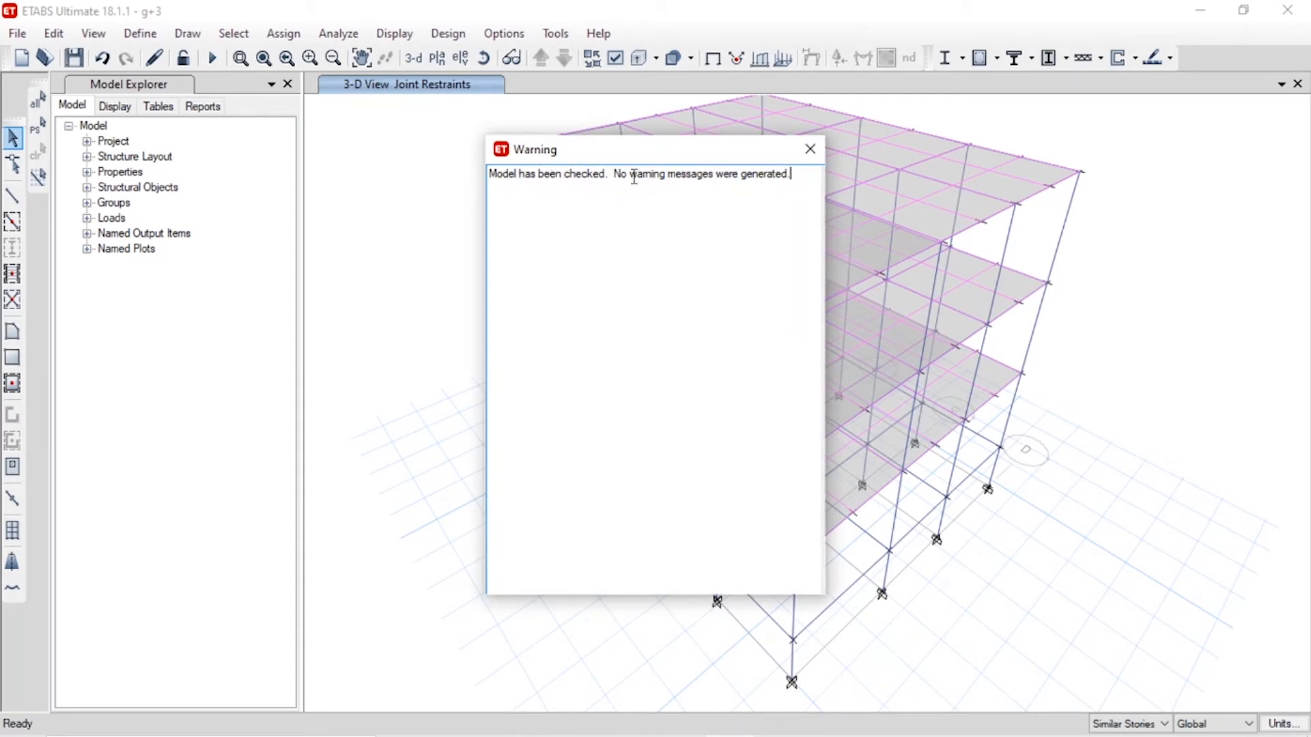
left_click(810, 149)
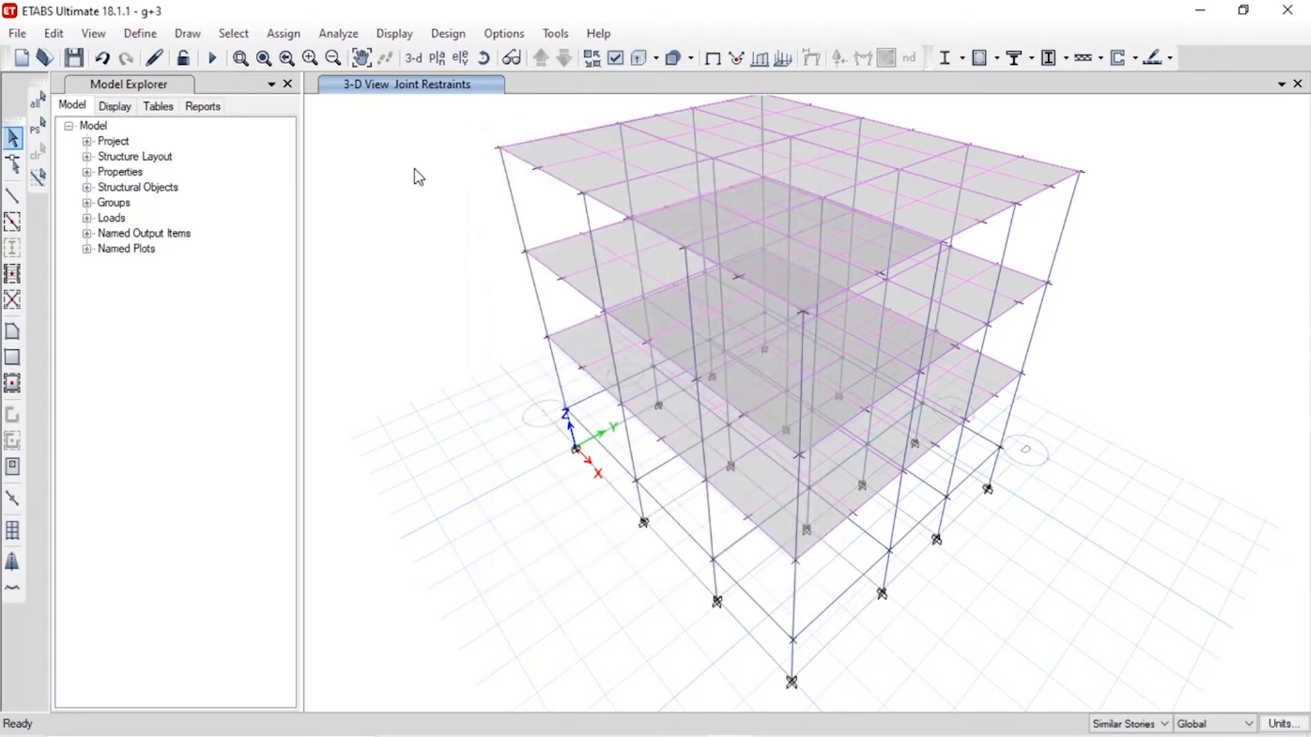
- Run the analysis of the building model
middle_click_drag(421, 168, 424, 196)
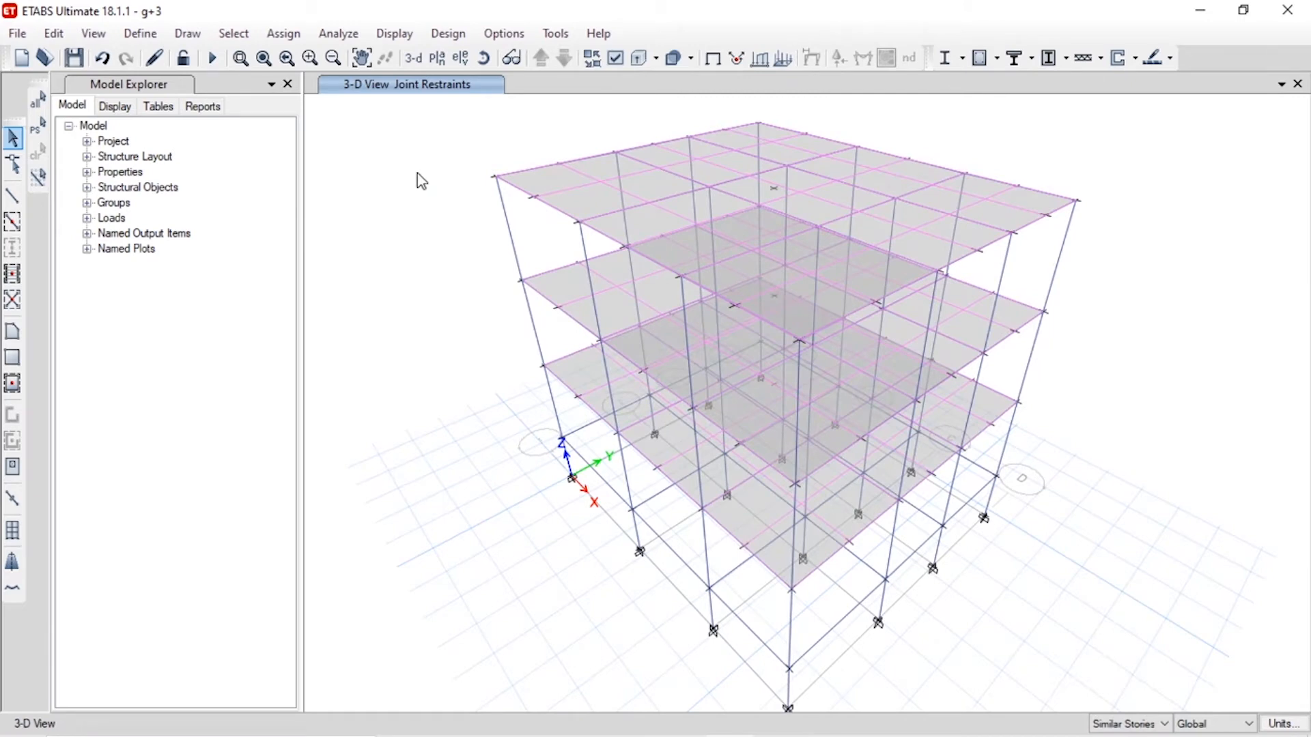
left_click(340, 35)
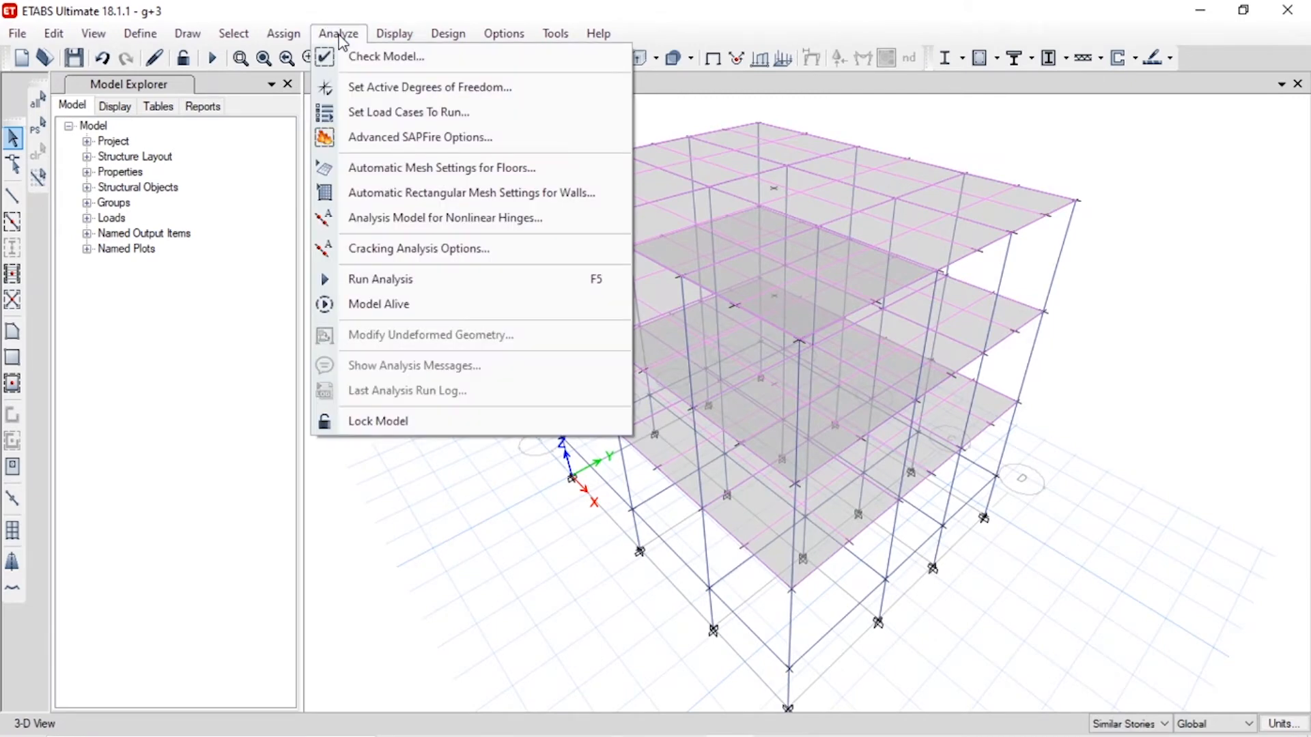
left_click(447, 280)
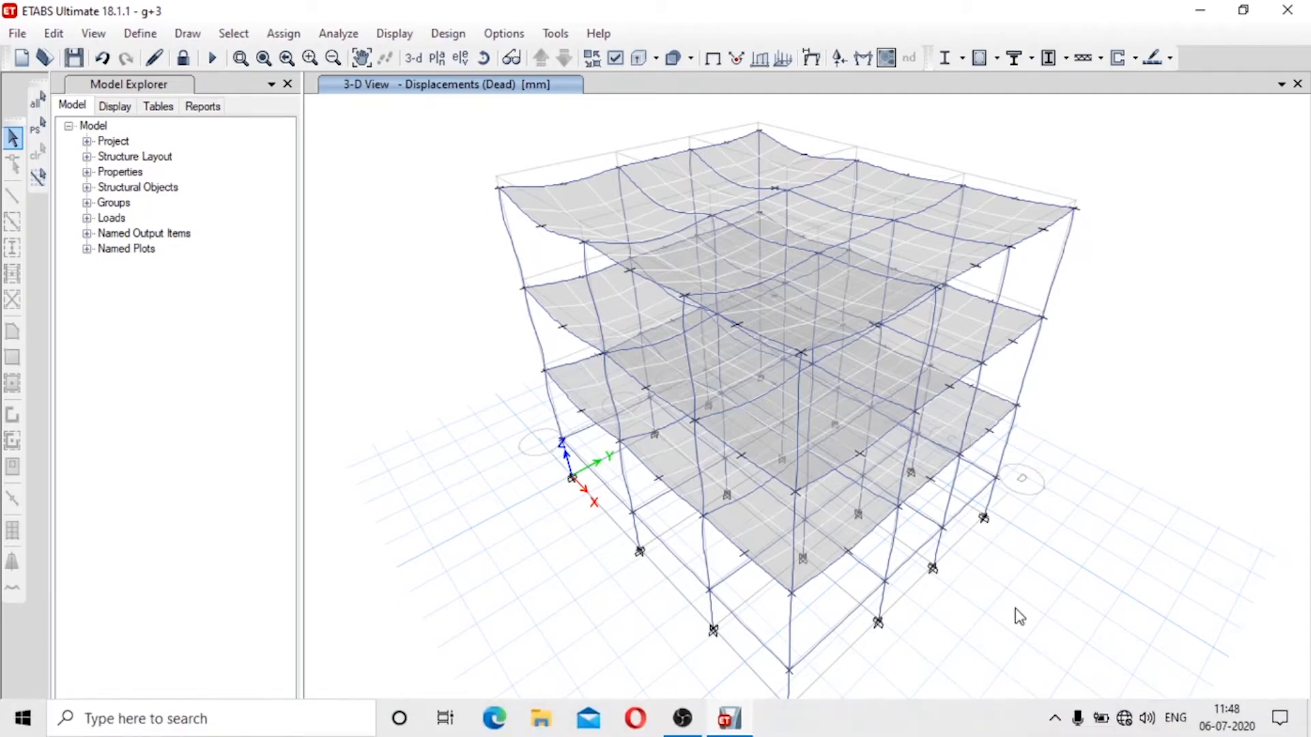
- Animate the Dead load displacements, stop the animation and return to the undeformed shape
left_click(1020, 722)
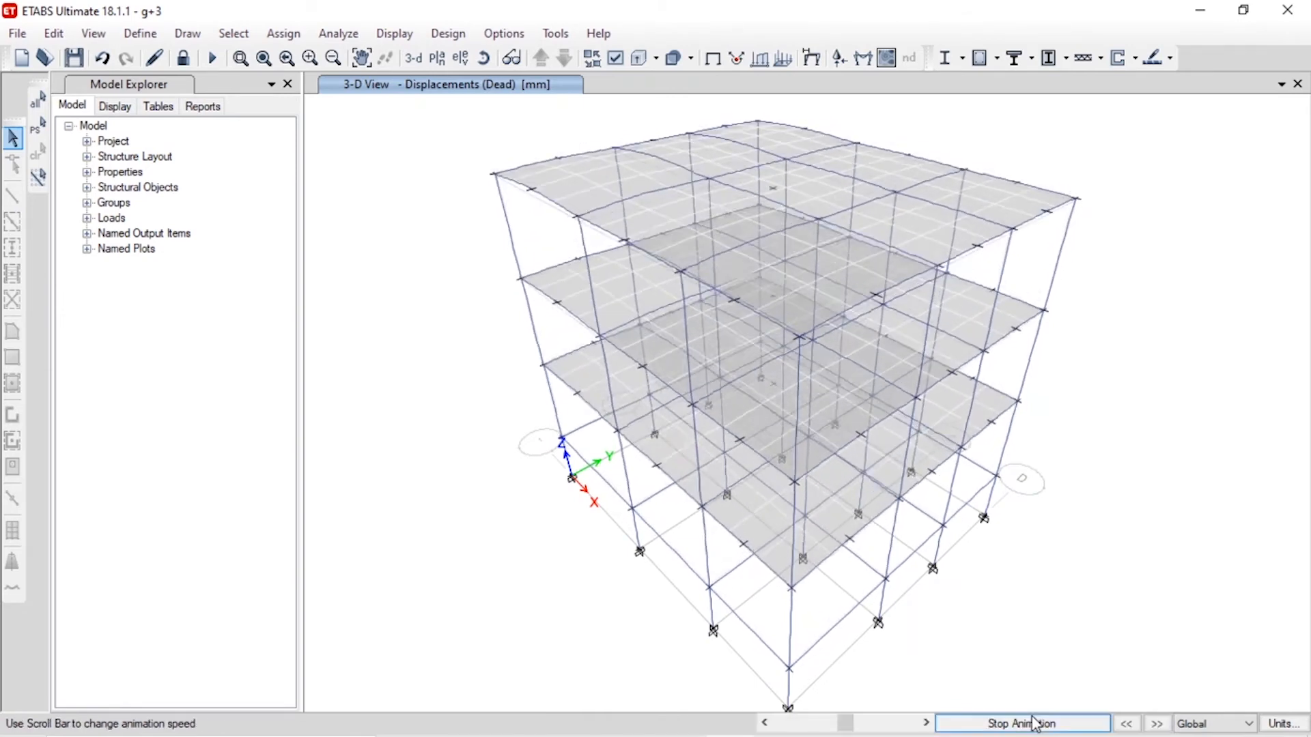
left_click(1035, 724)
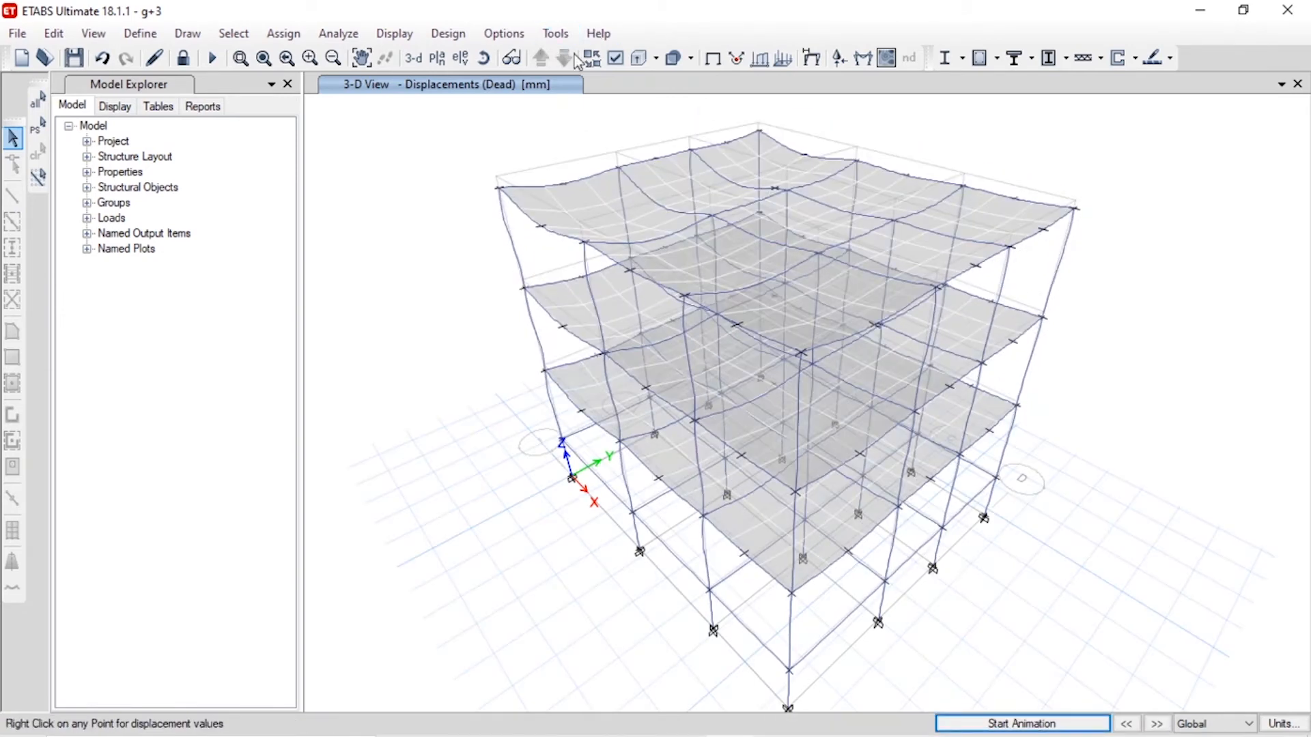
left_click(721, 62)
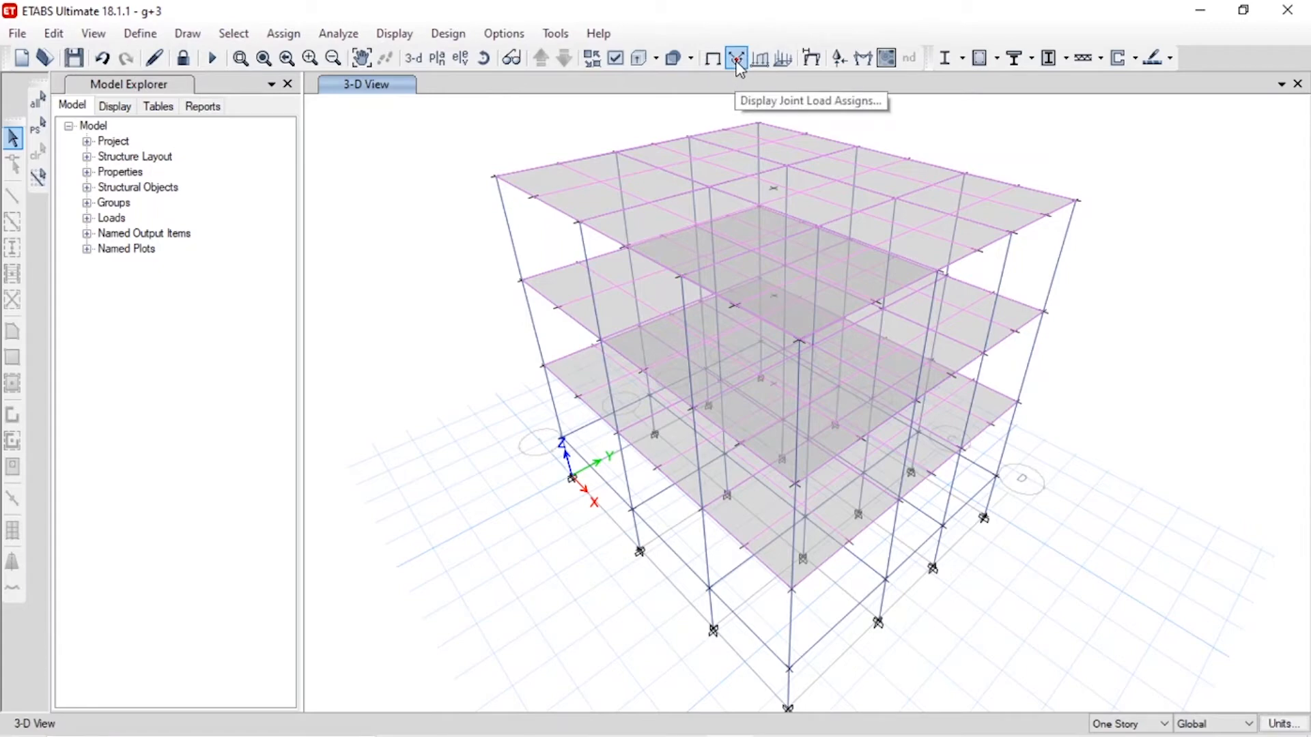
- Look for assigned joint loads under the Dead pattern and another load pattern, and close the joint load display
left_click(737, 61)
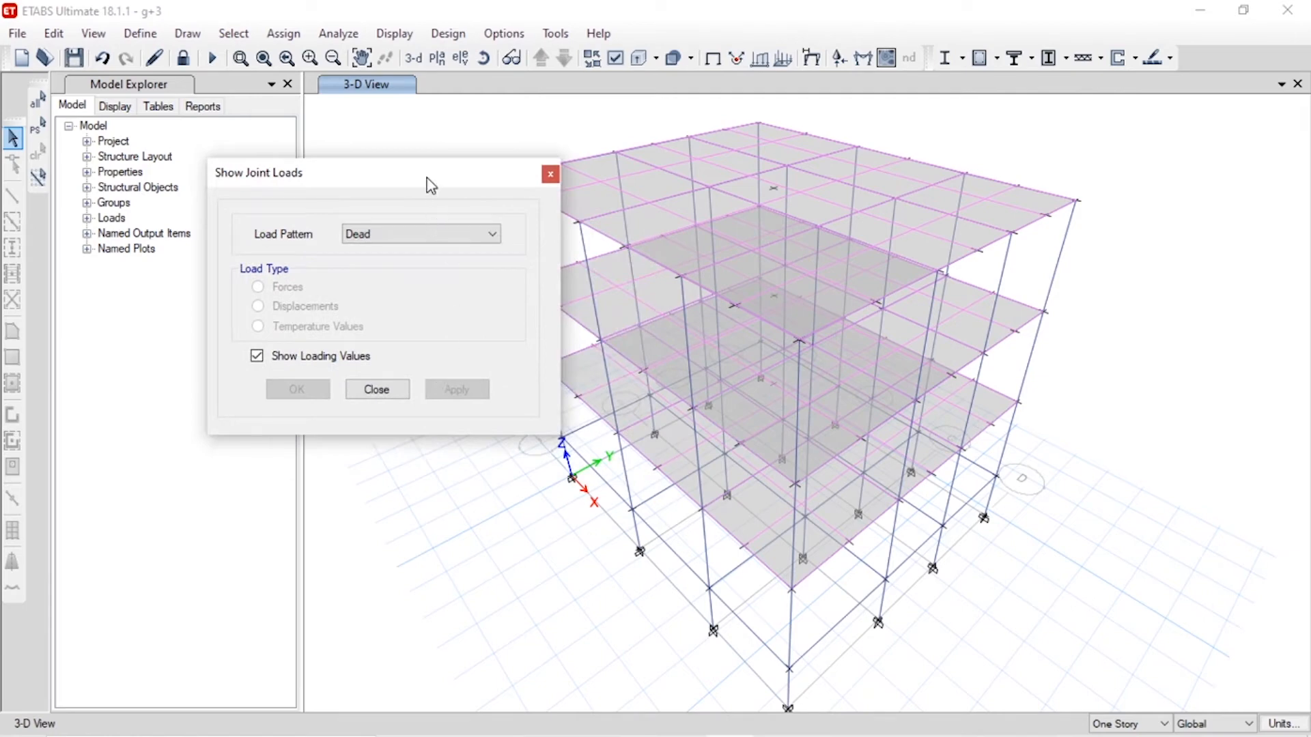
left_click_drag(430, 184, 323, 146)
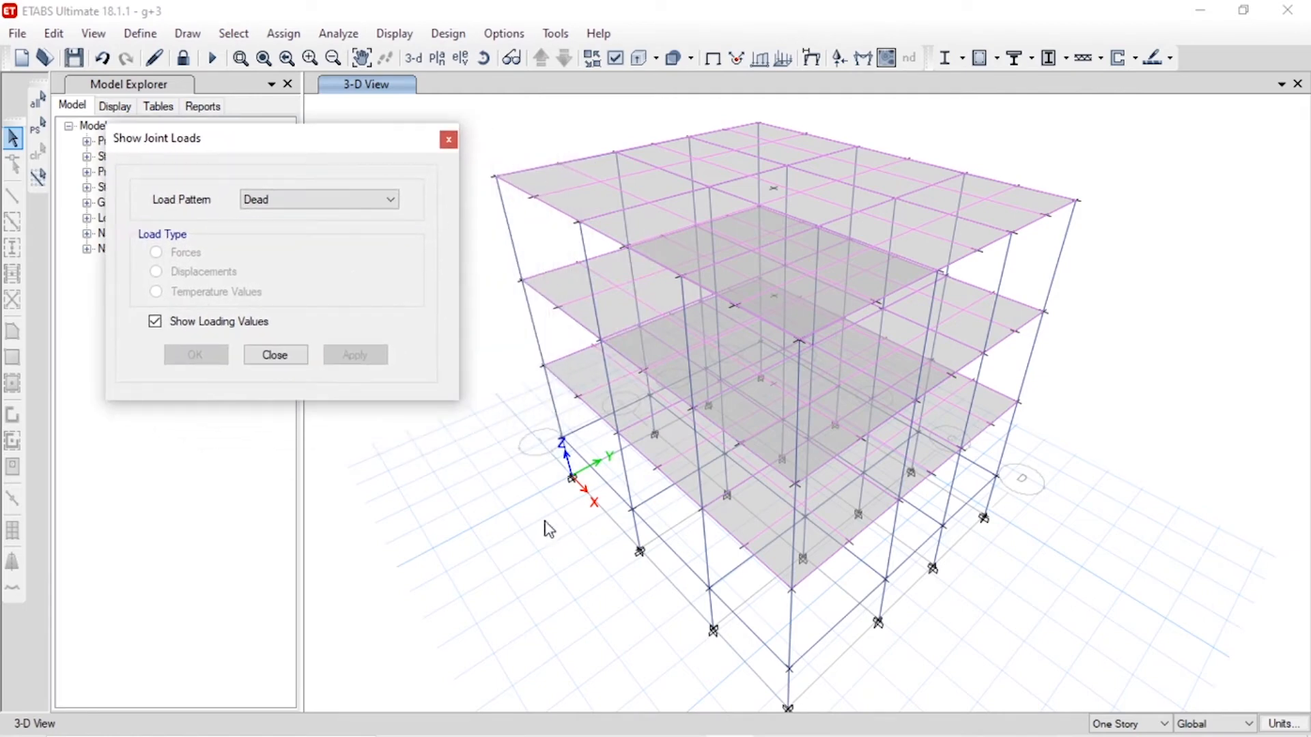
left_click(343, 199)
left_click(342, 237)
left_click(453, 141)
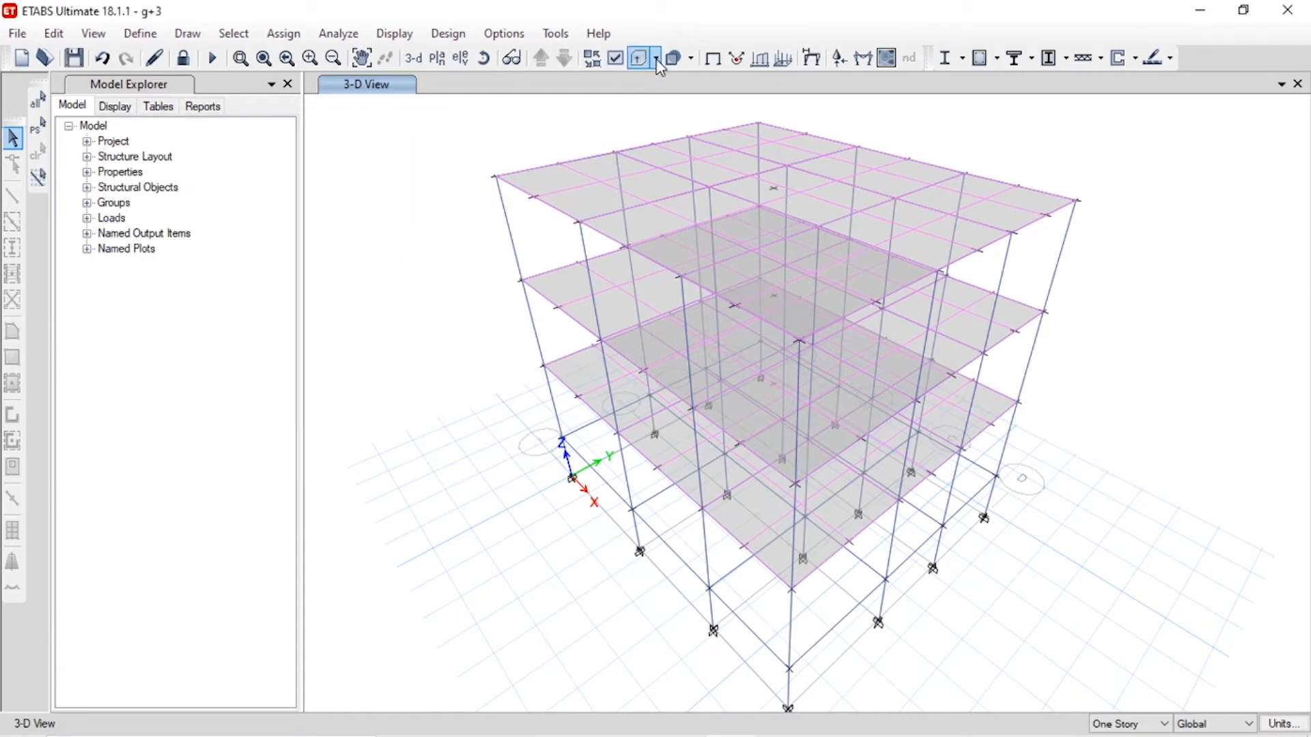
- Select the corner joint of the top slab and look for joint loads under the Live pattern
left_click(497, 179)
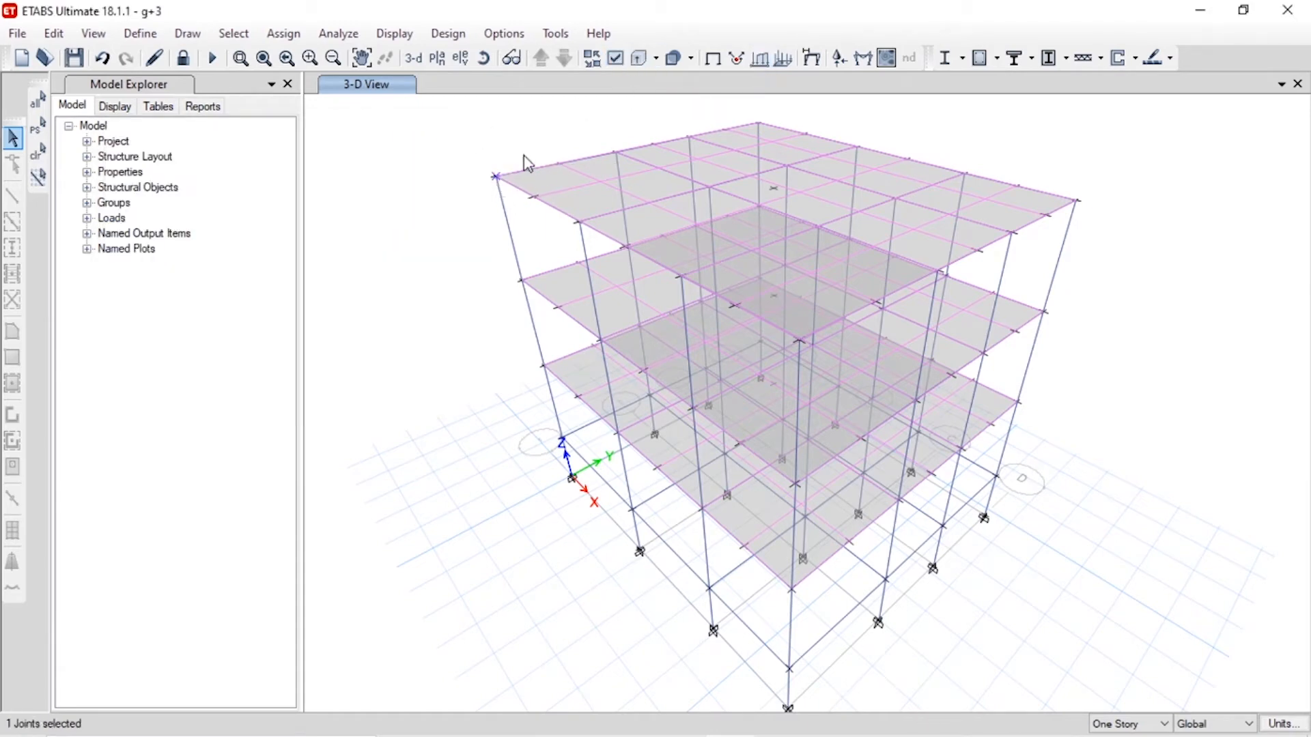
left_click(736, 60)
left_click(343, 195)
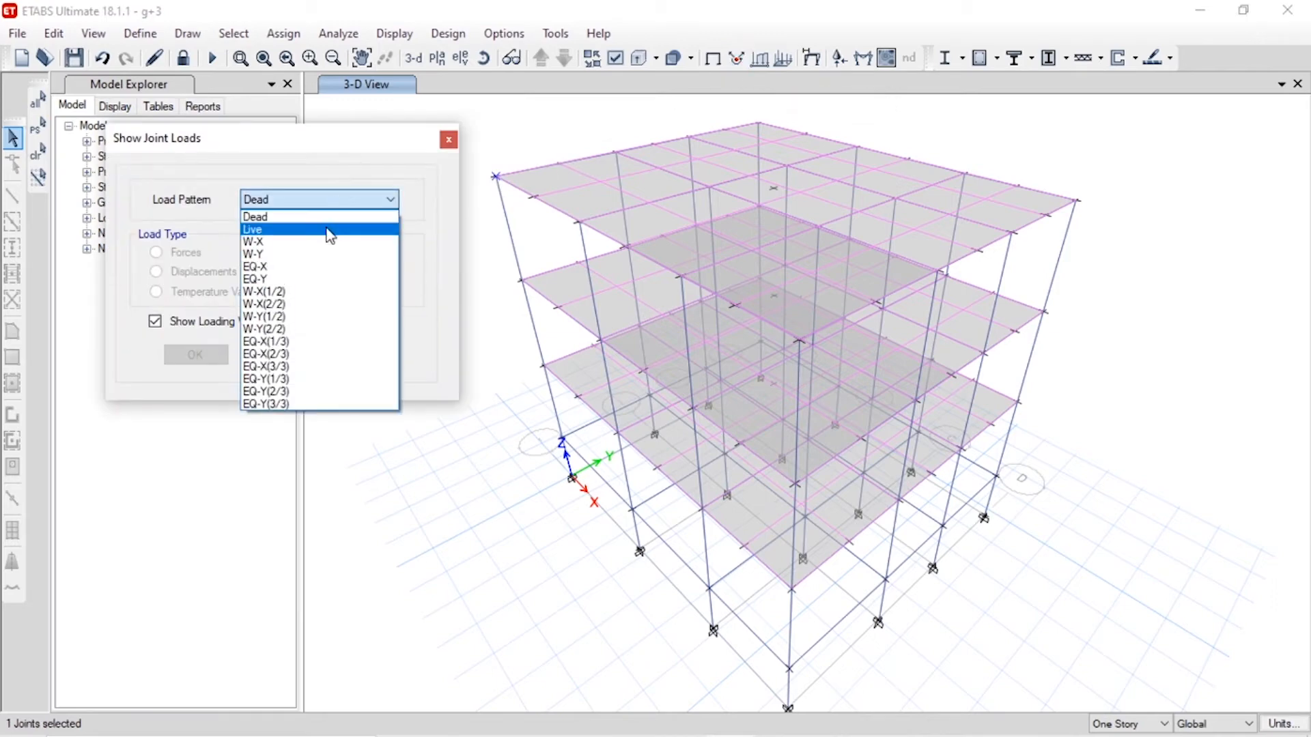
left_click(330, 226)
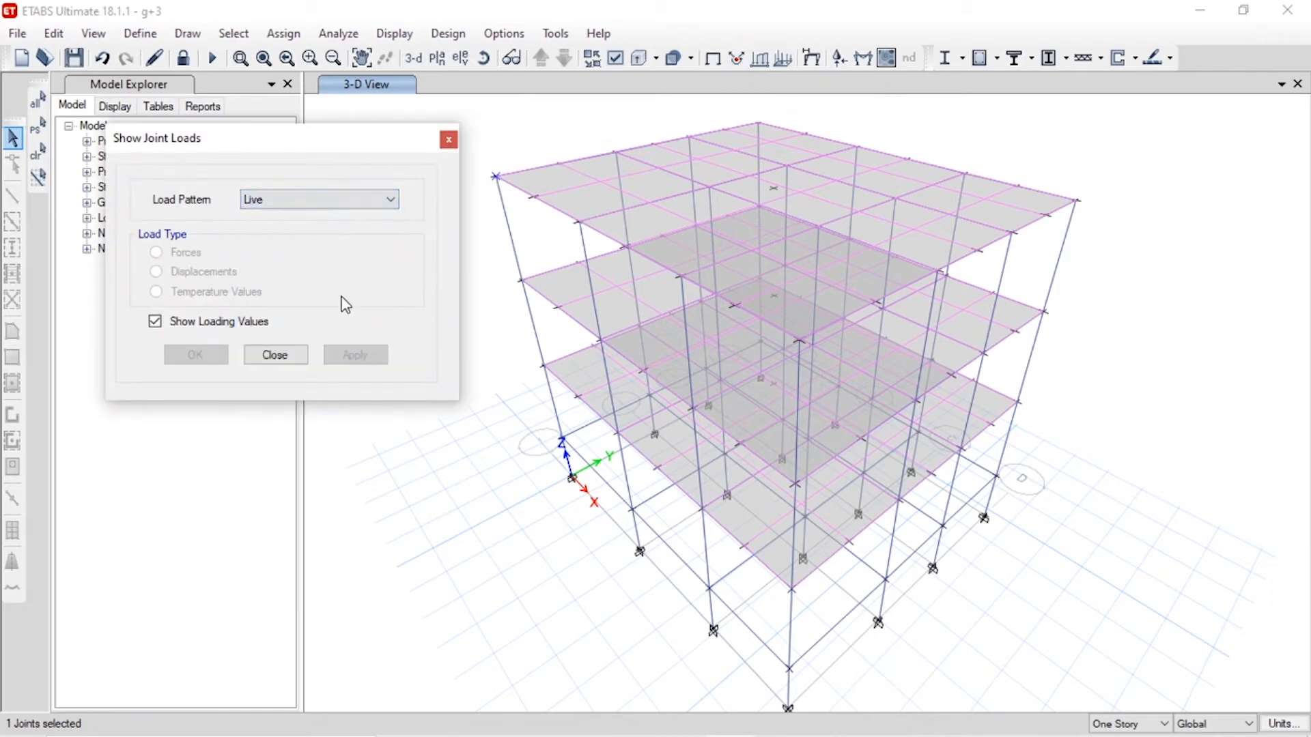
left_click(291, 367)
left_click(445, 157)
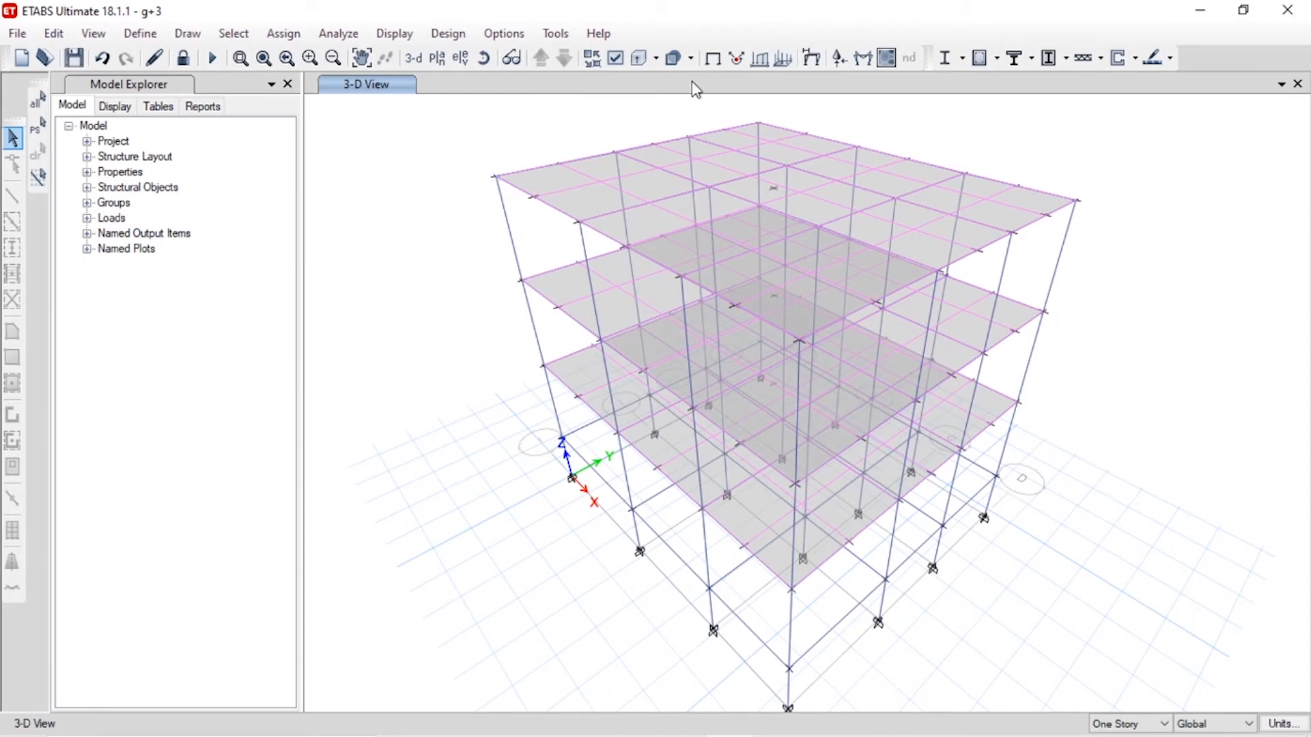
- Display the span loading forces applied directly to the frames under the Live pattern, including joint loads and loading values
left_click(759, 63)
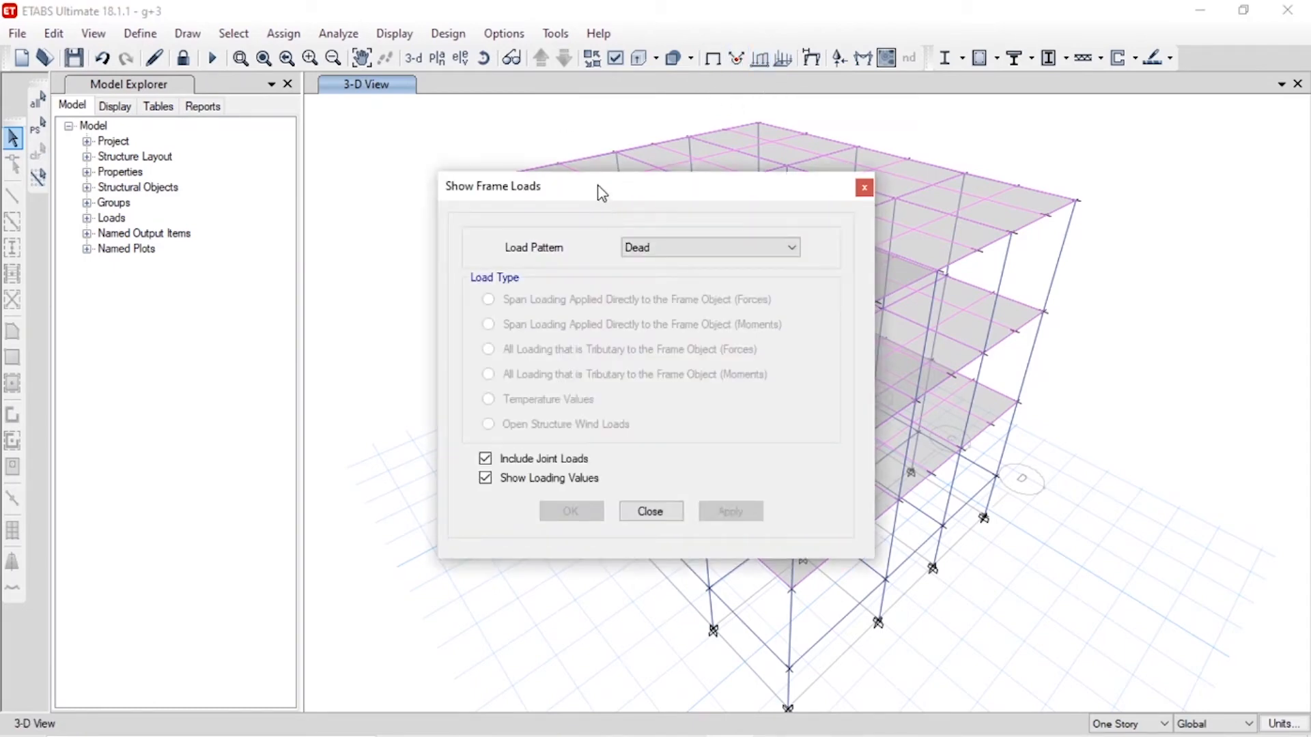
left_click_drag(600, 193, 353, 153)
left_click_drag(490, 156, 428, 149)
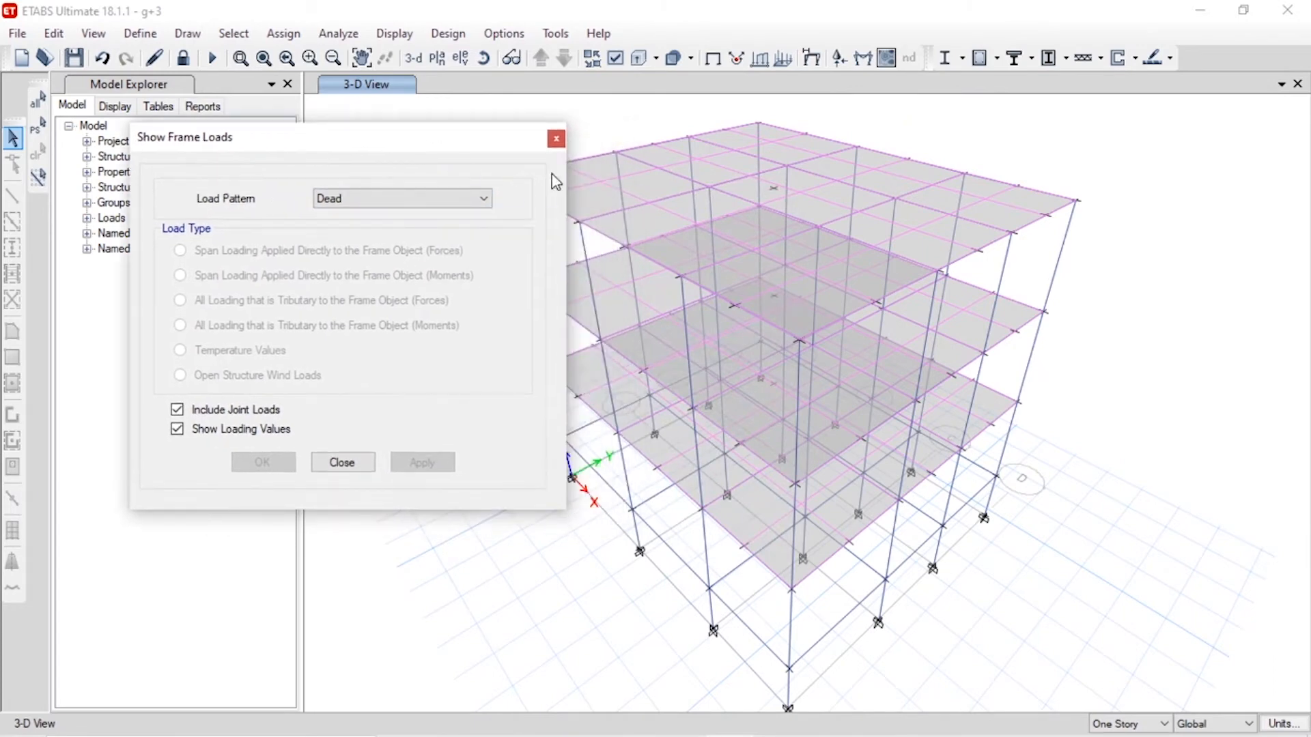
left_click(431, 198)
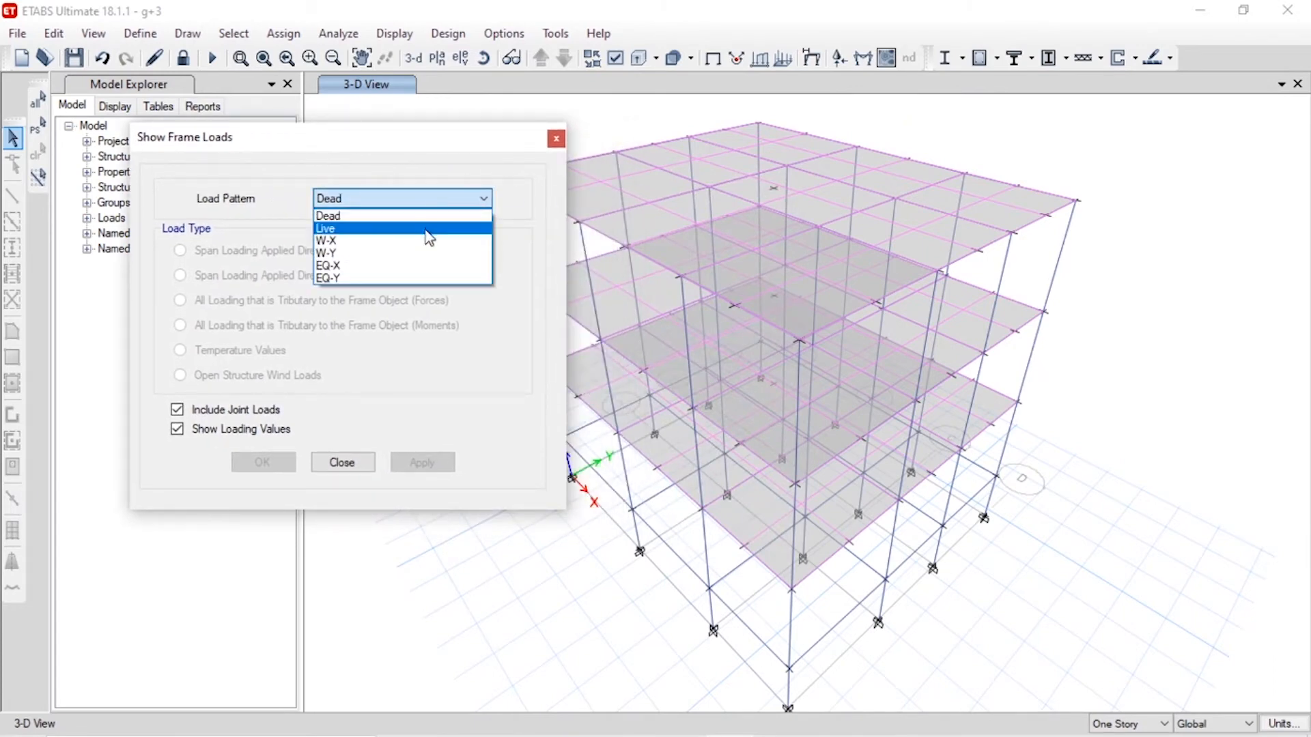
left_click(342, 224)
left_click(424, 462)
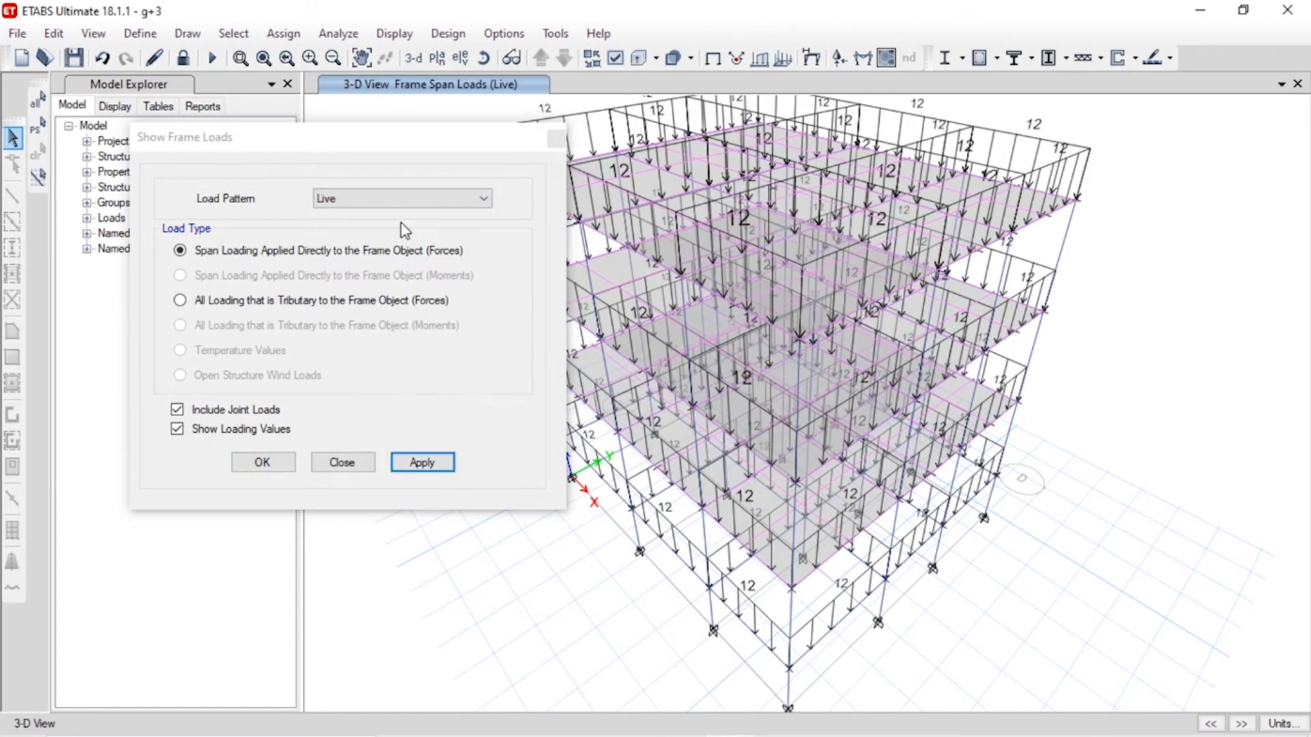
left_click(272, 455)
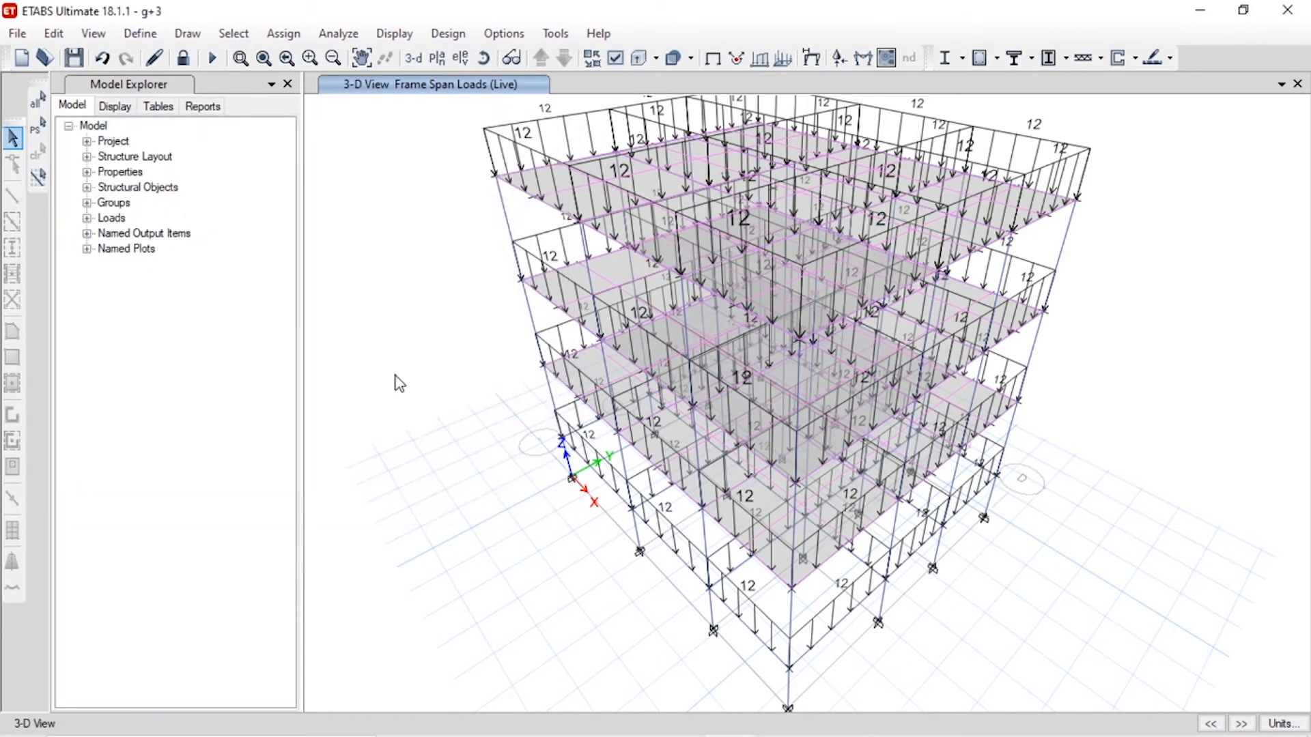
- Display the uniform gravity load values on the slab shells for the Live load pattern
left_click(783, 60)
left_click_drag(653, 161, 419, 123)
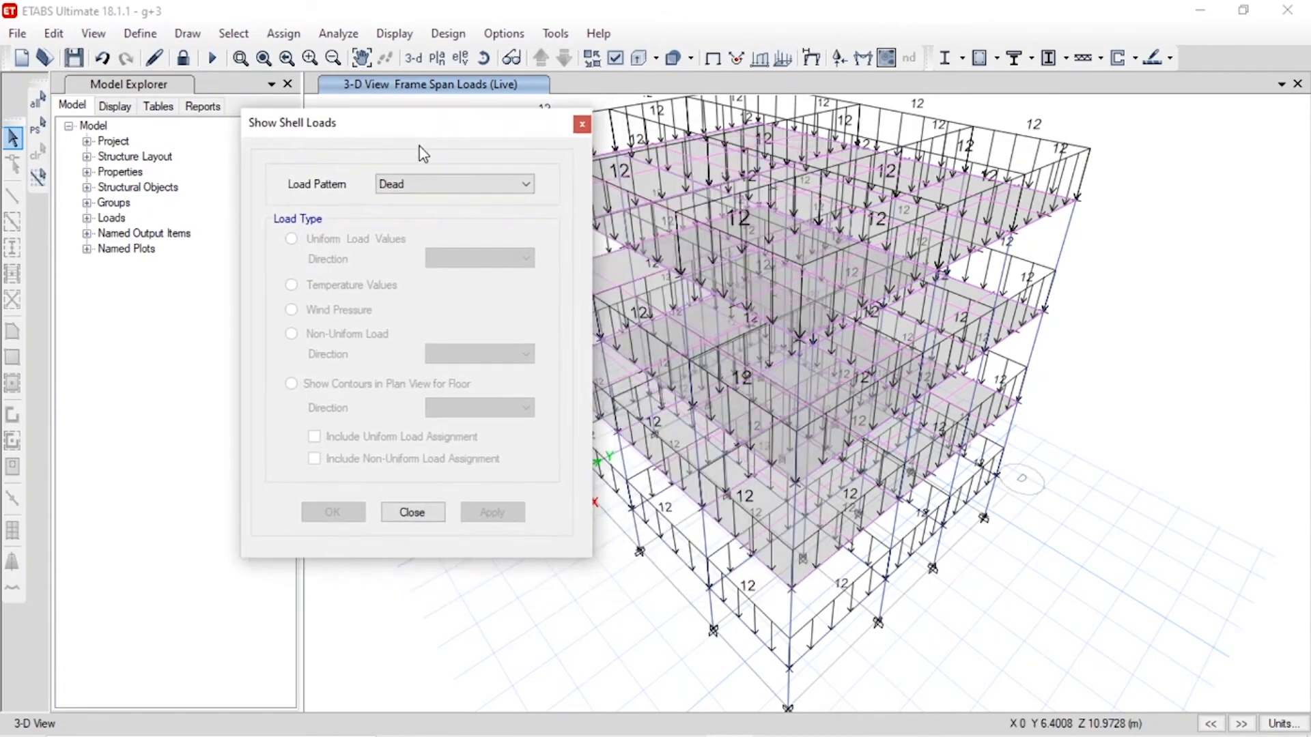
left_click(440, 183)
left_click(439, 218)
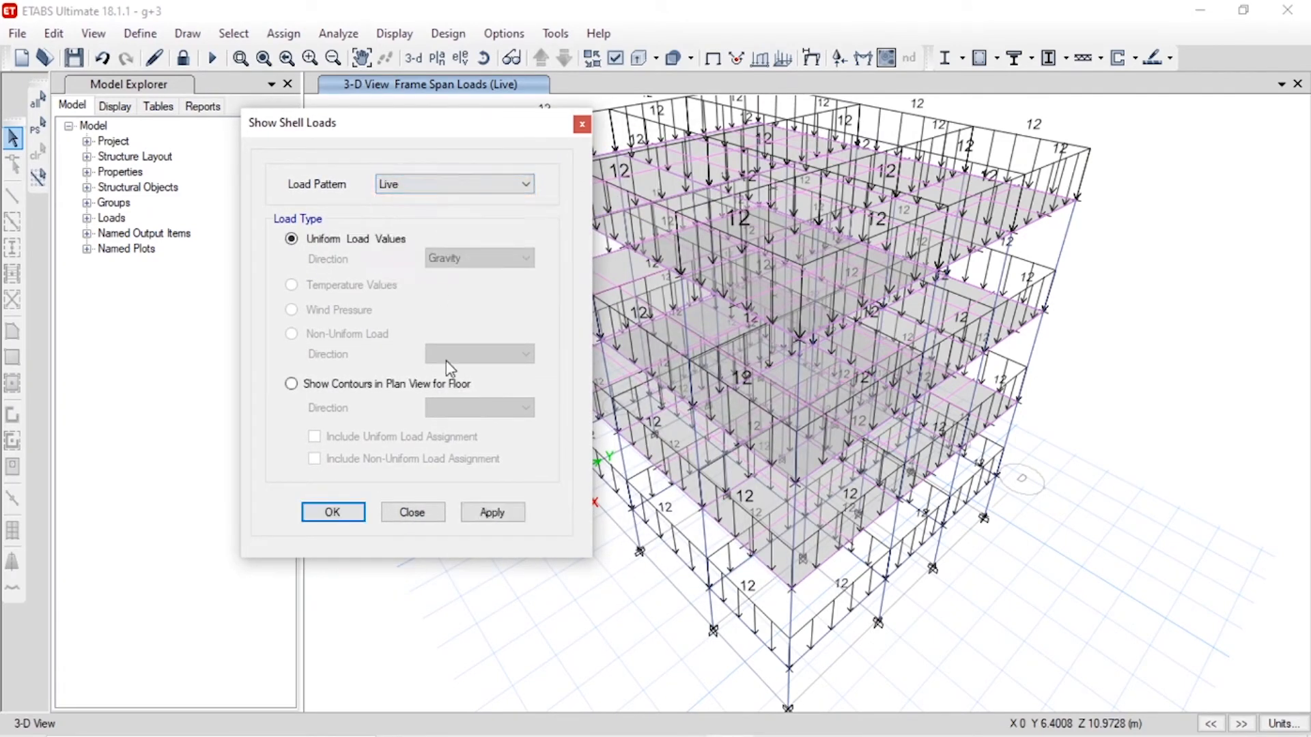
left_click(482, 514)
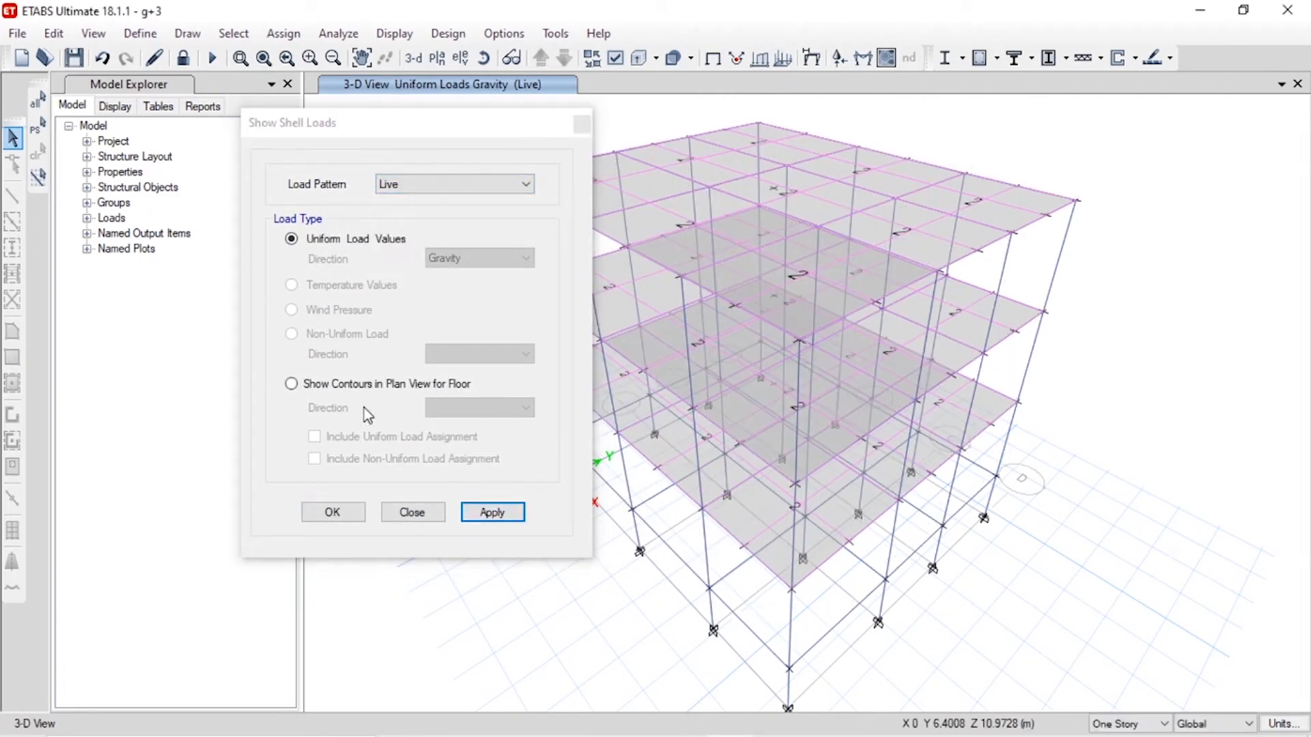
- Try the plan-view floor contours for the Live shell loads, return to uniform load values and close the shell load settings
left_click(353, 388)
left_click(490, 513)
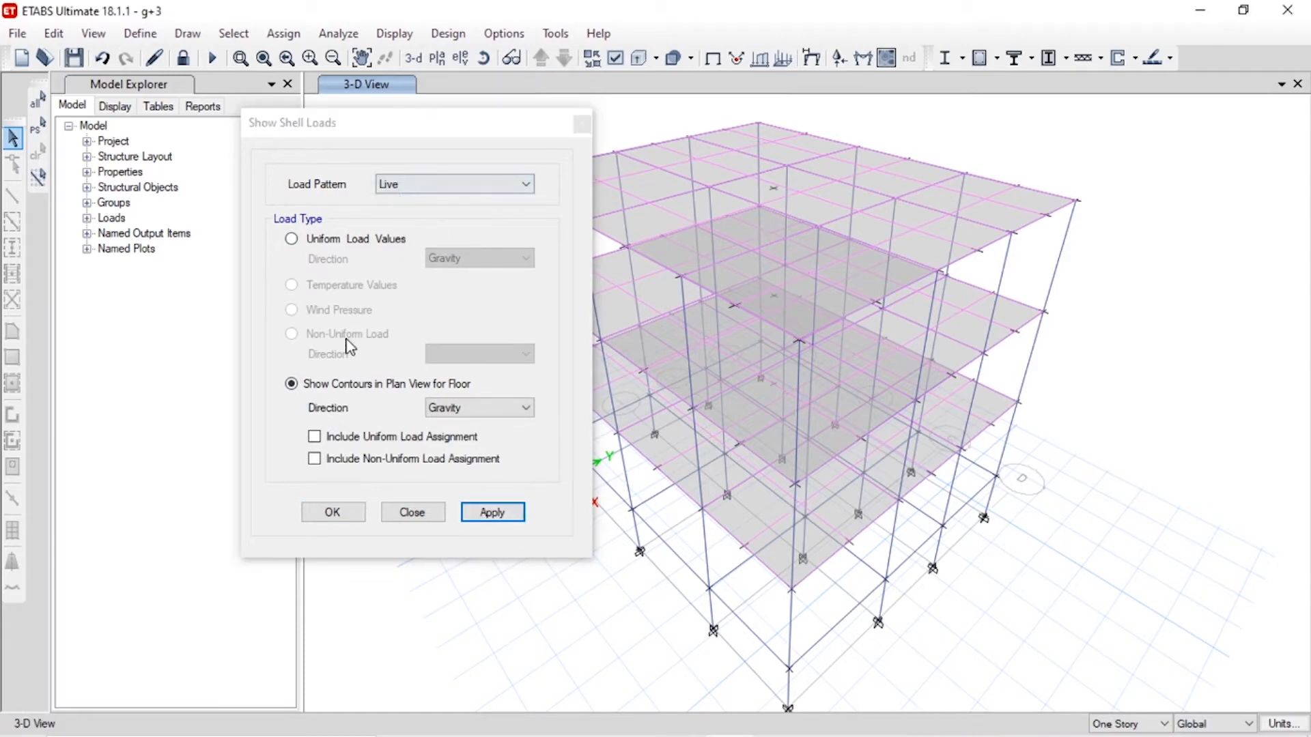
left_click(362, 243)
left_click(485, 513)
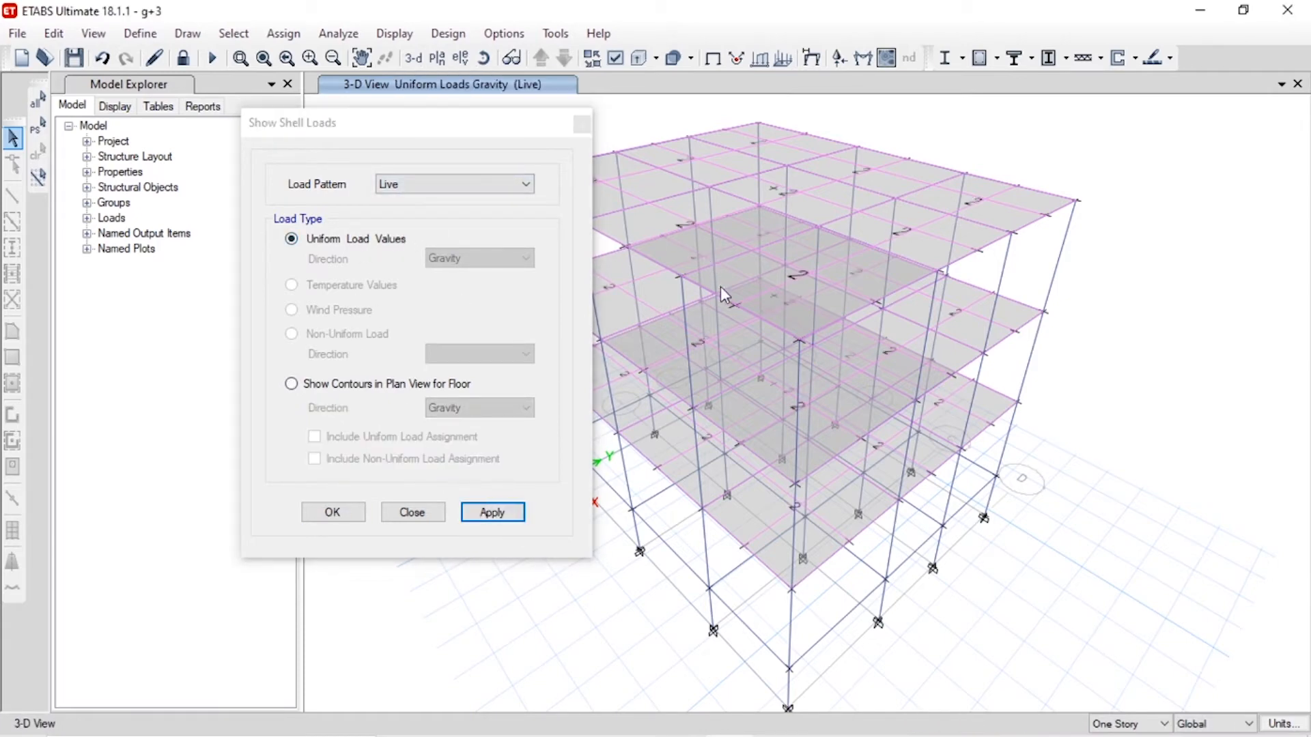
left_click(582, 123)
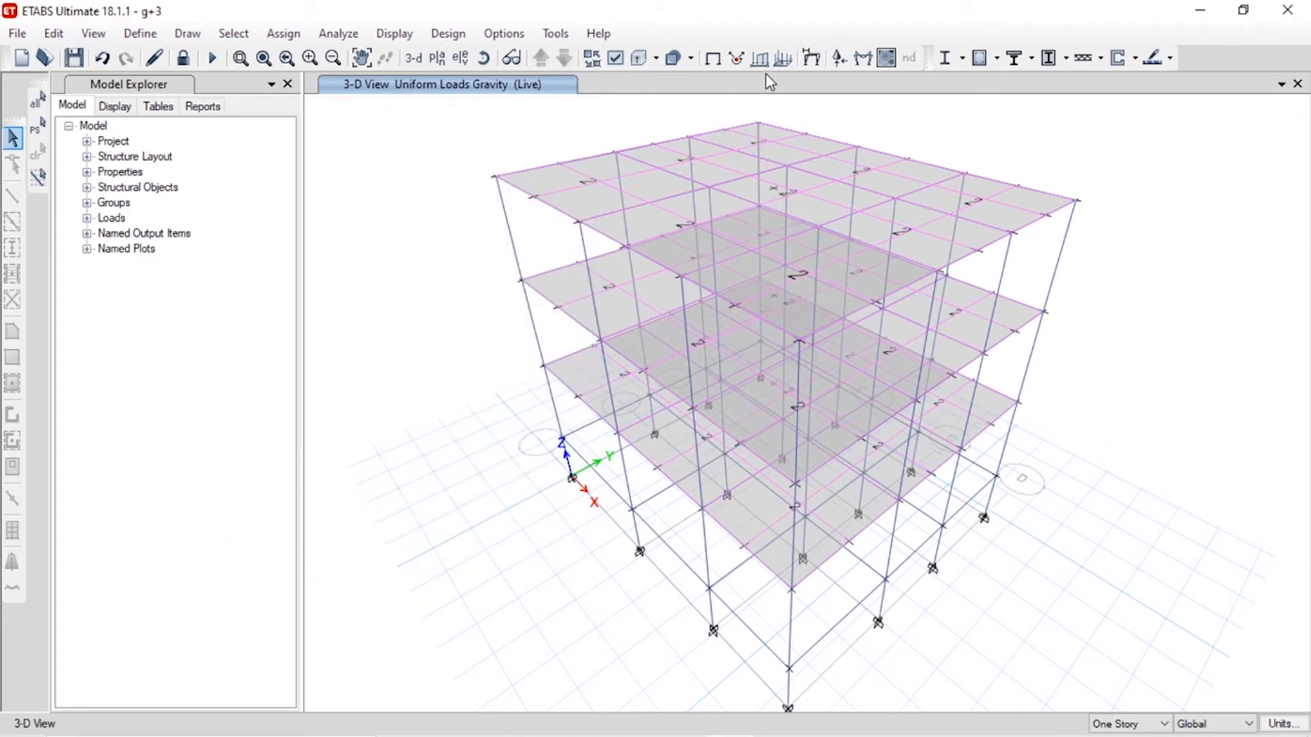
- Open the deformed shape settings and look at the load case choices
left_click(811, 61)
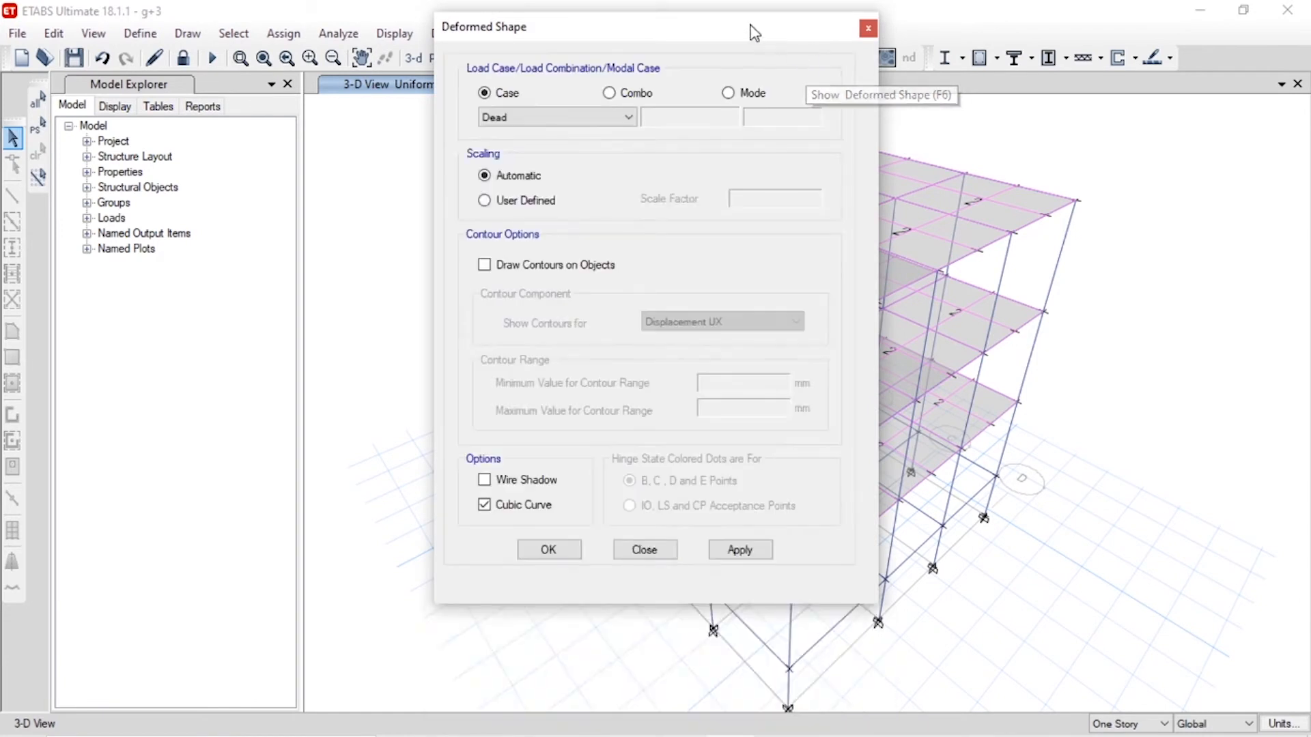
left_click_drag(751, 29, 384, 27)
left_click(184, 123)
left_click(184, 122)
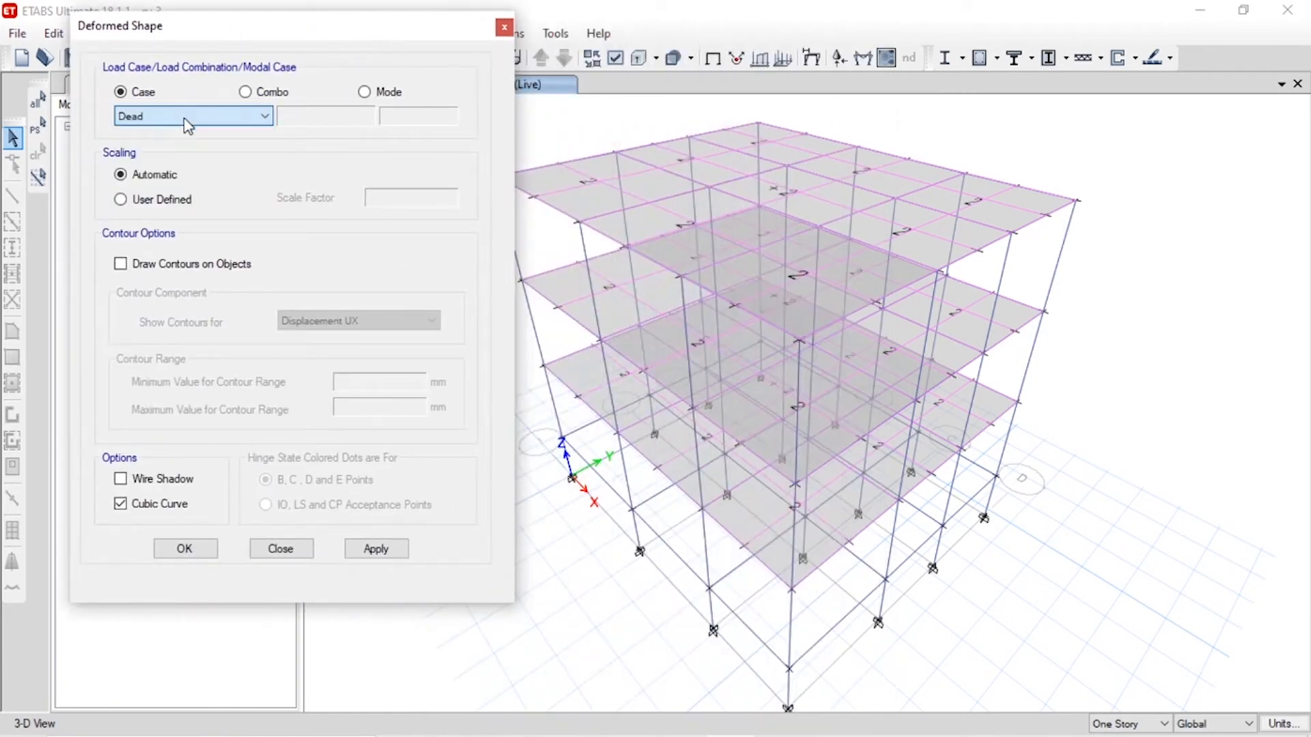
- Display the deformed shape for the Dead load case, followed by the Live load case
left_click(367, 555)
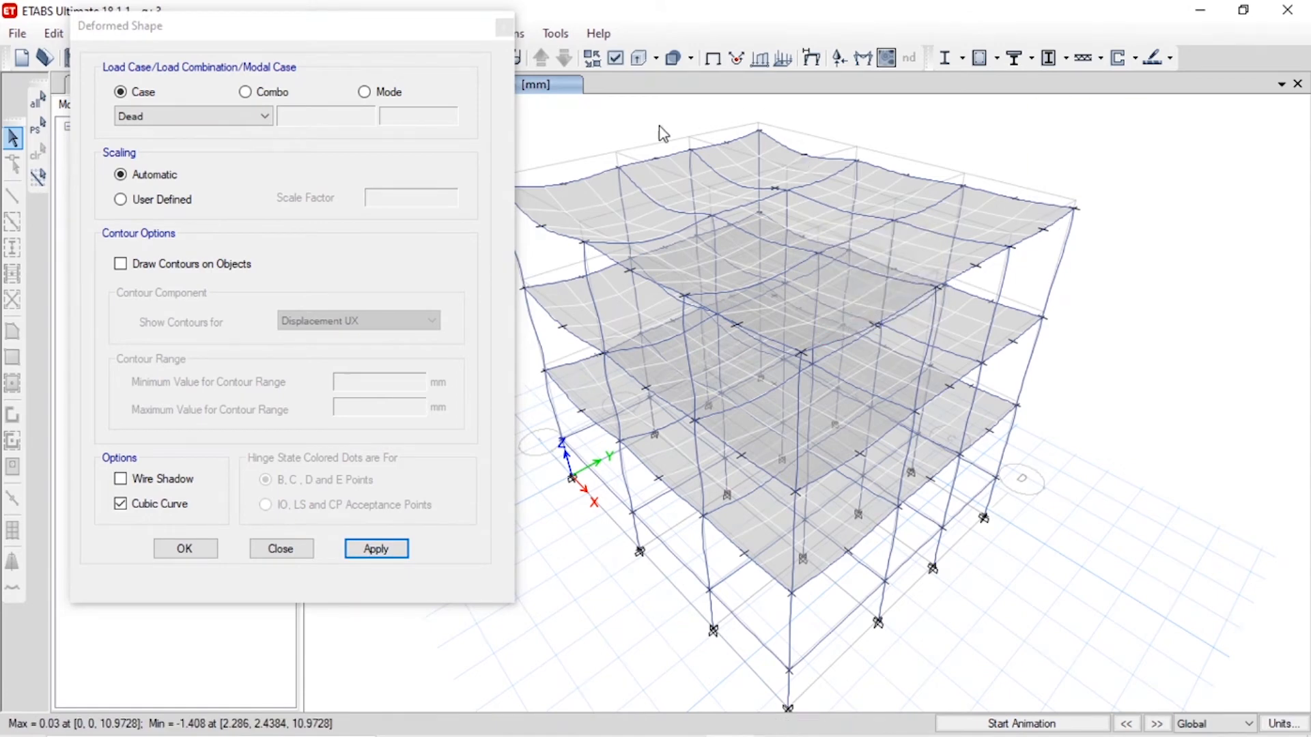
left_click(188, 128)
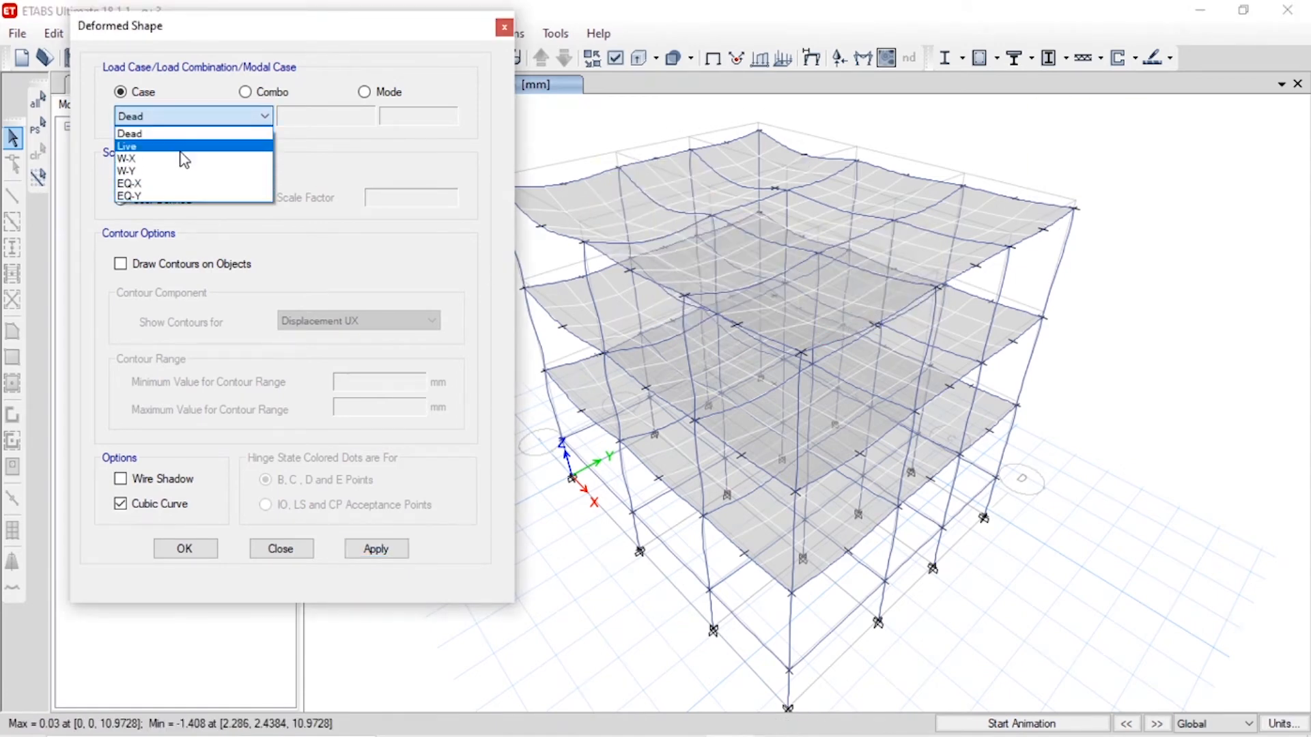
left_click(190, 142)
left_click(376, 548)
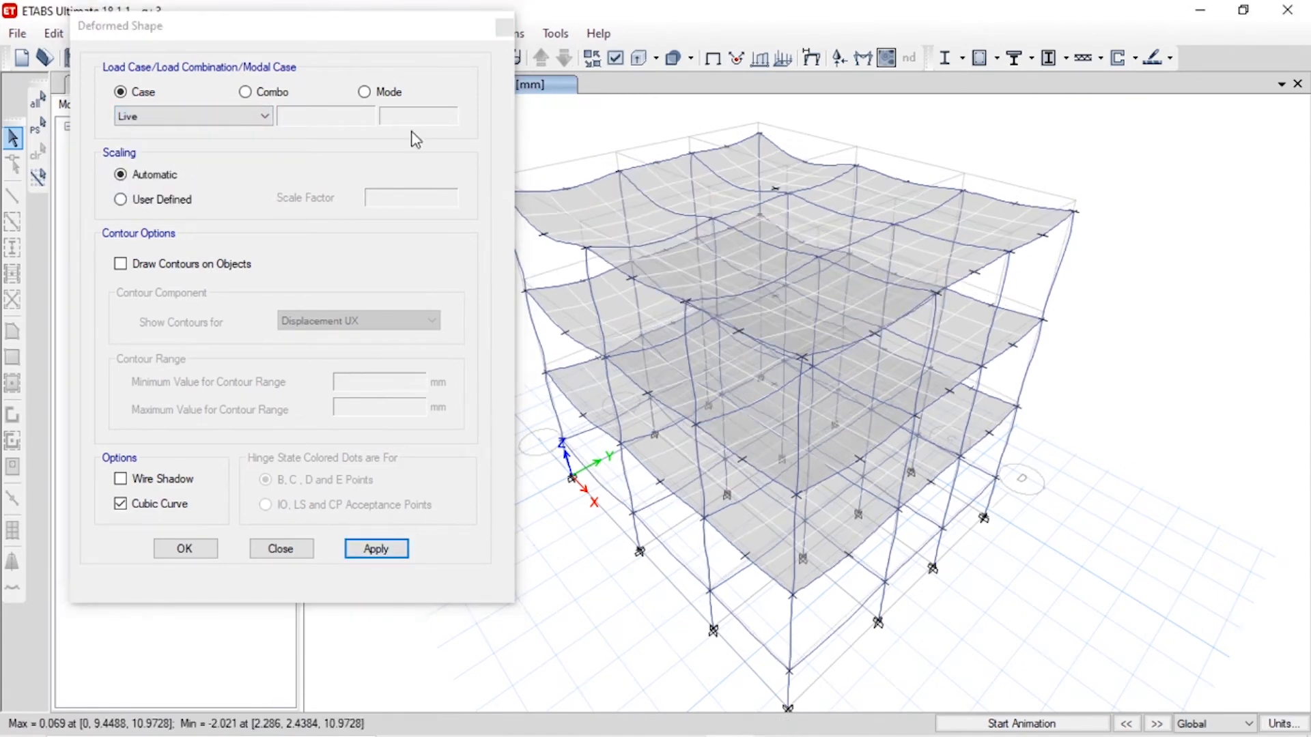
- Display the Dead load case's deformed shape with Displacement UX contours drawn on objects
left_click(214, 114)
left_click(204, 133)
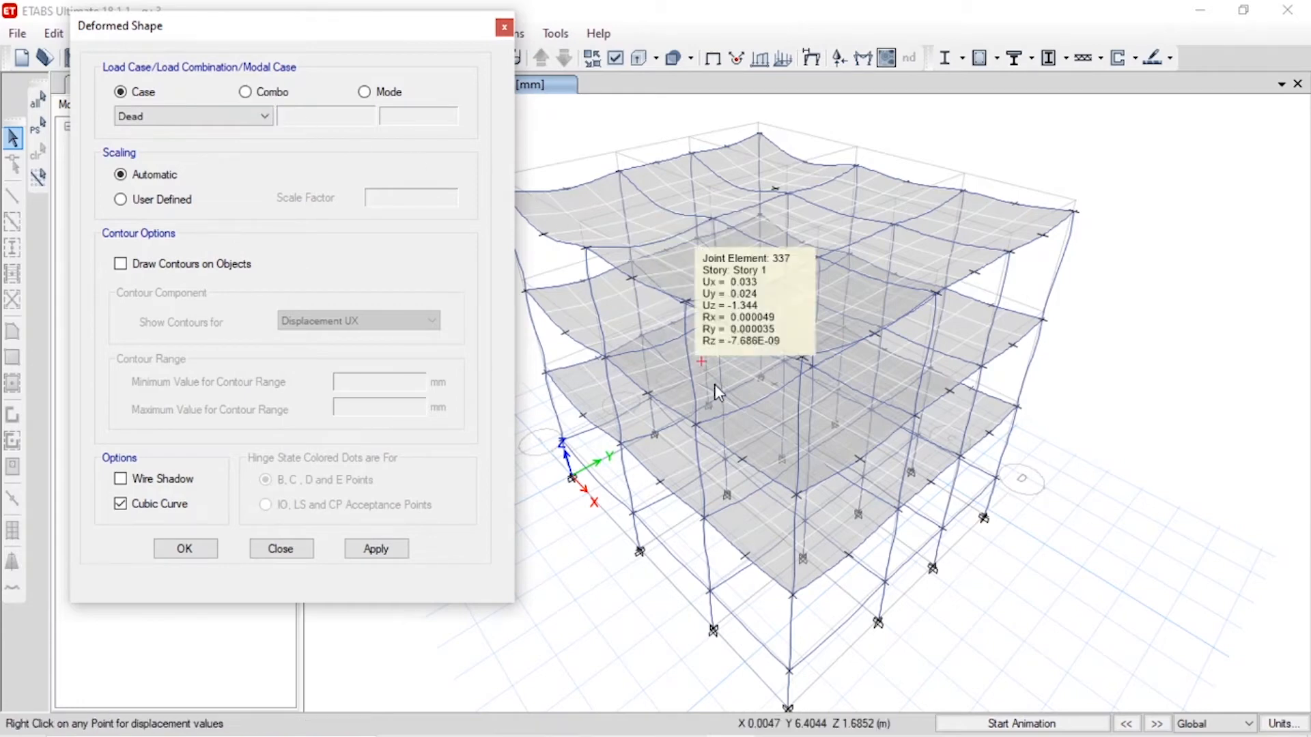
mouse_move(806, 366)
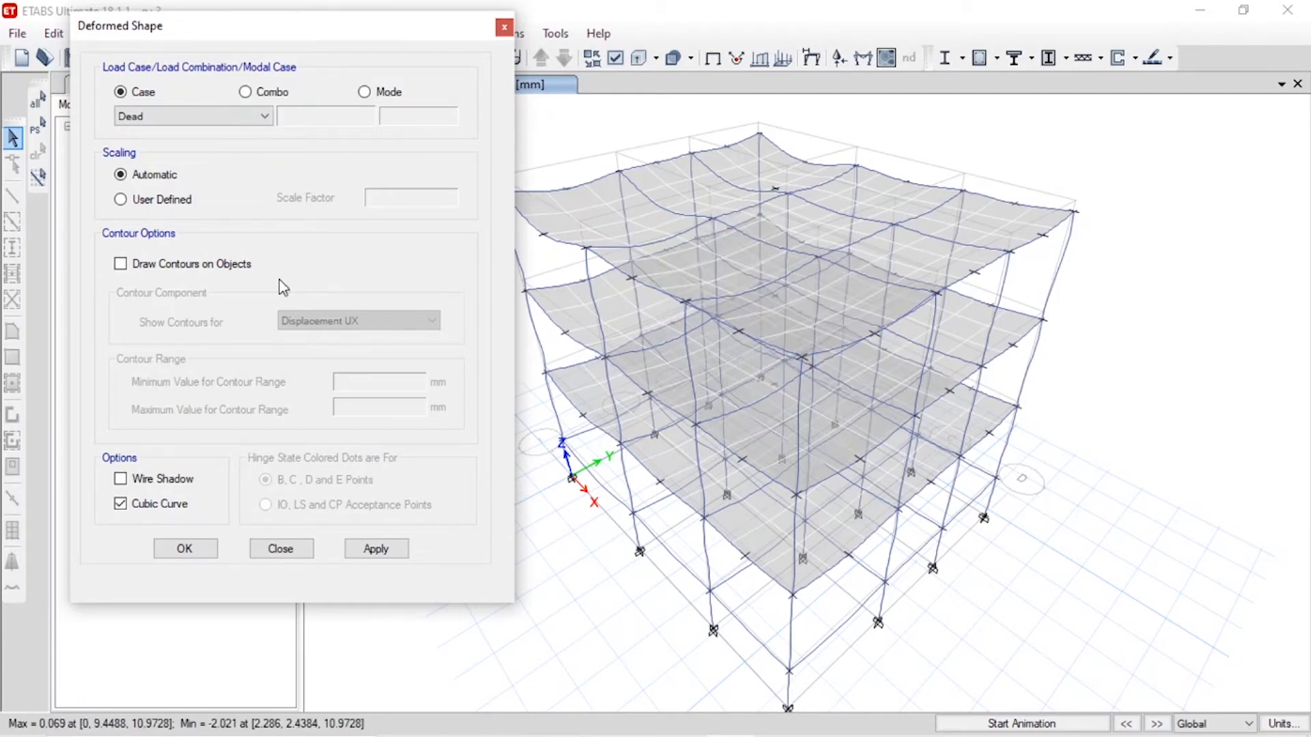
left_click(192, 264)
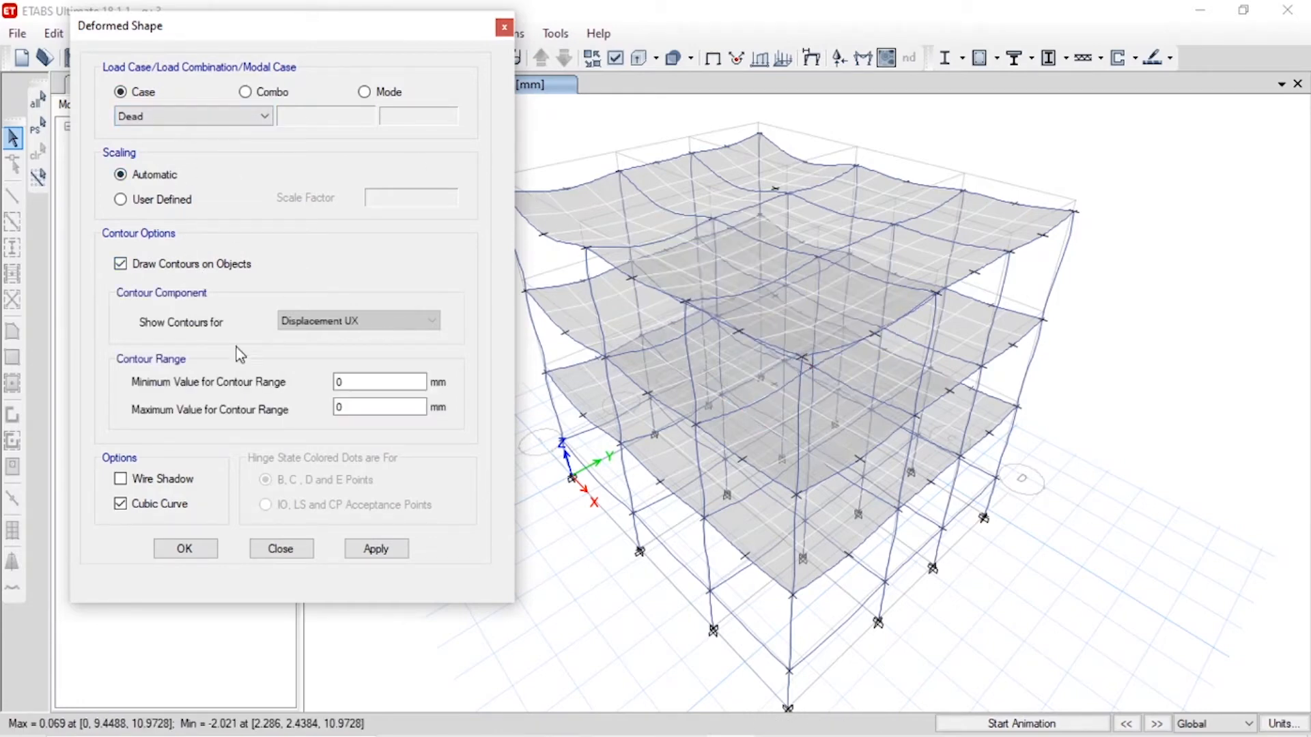
left_click(376, 550)
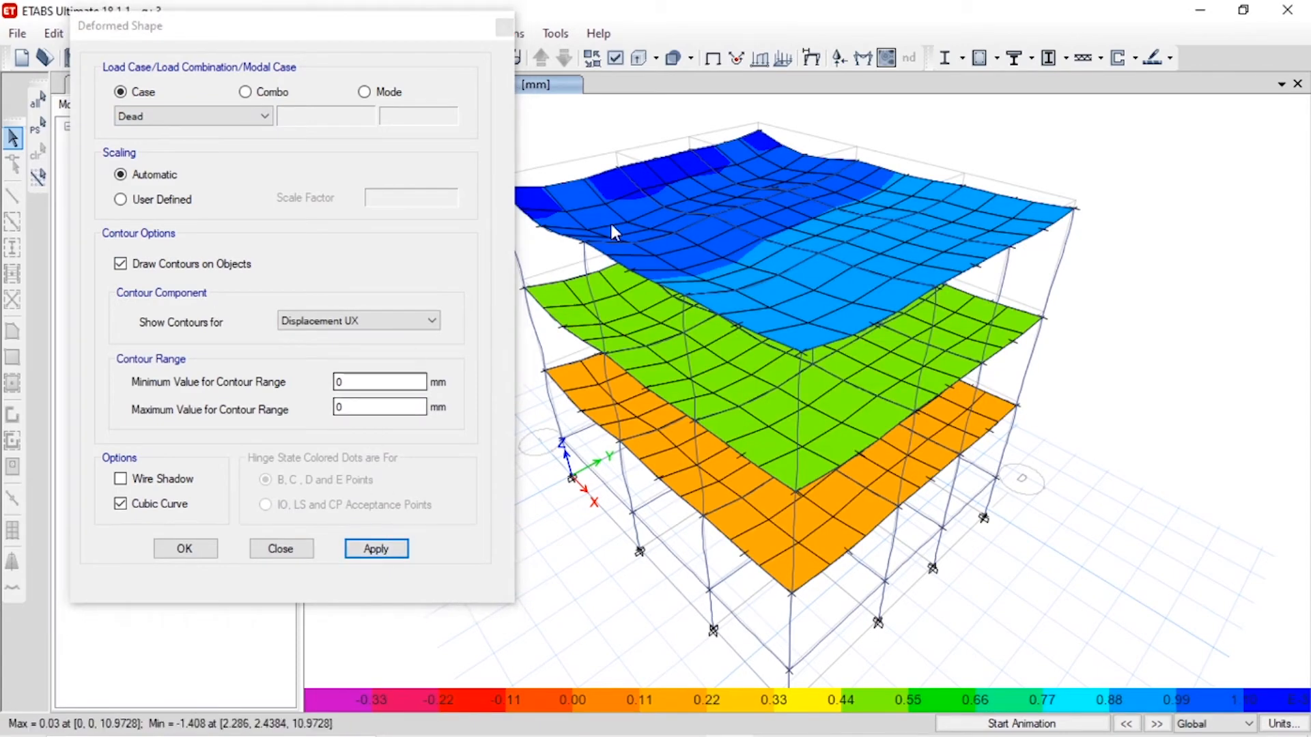
- Display the contoured deformed shapes for the W-X and W-Y wind load cases
left_click(240, 116)
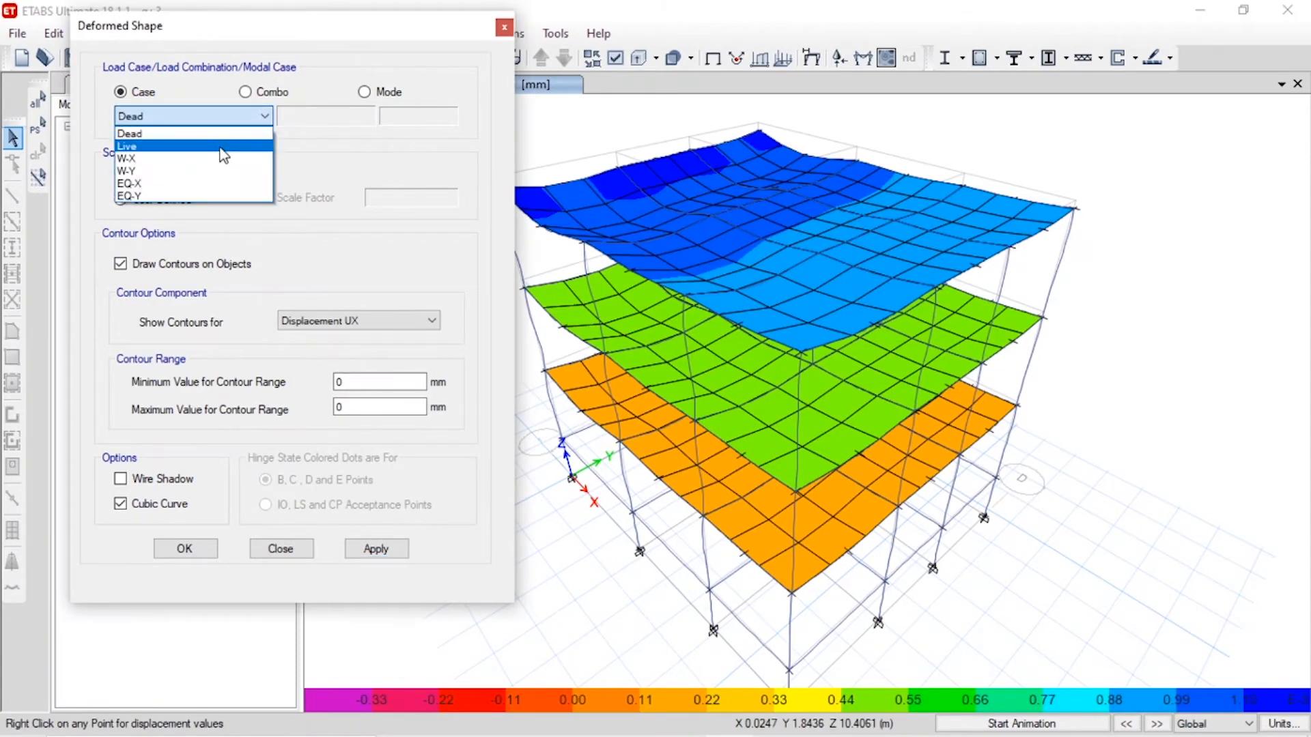
left_click(225, 161)
left_click(376, 550)
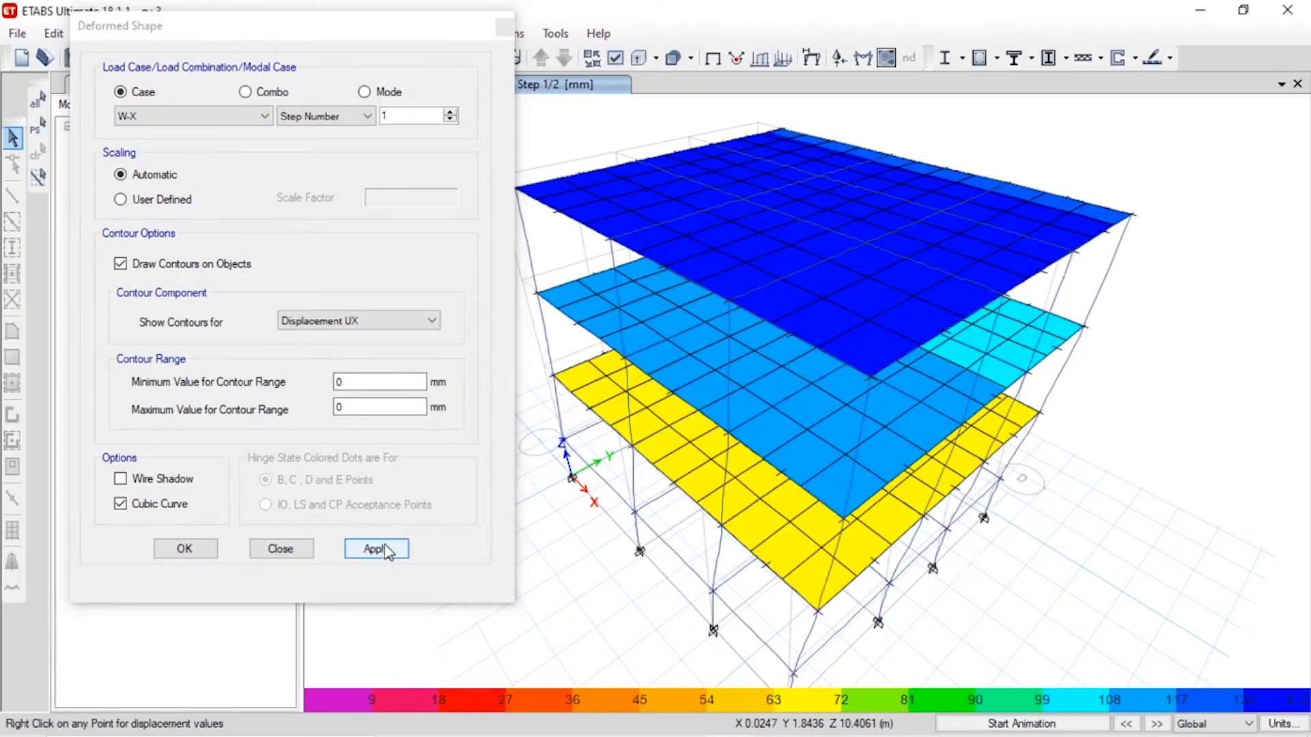
left_click(208, 117)
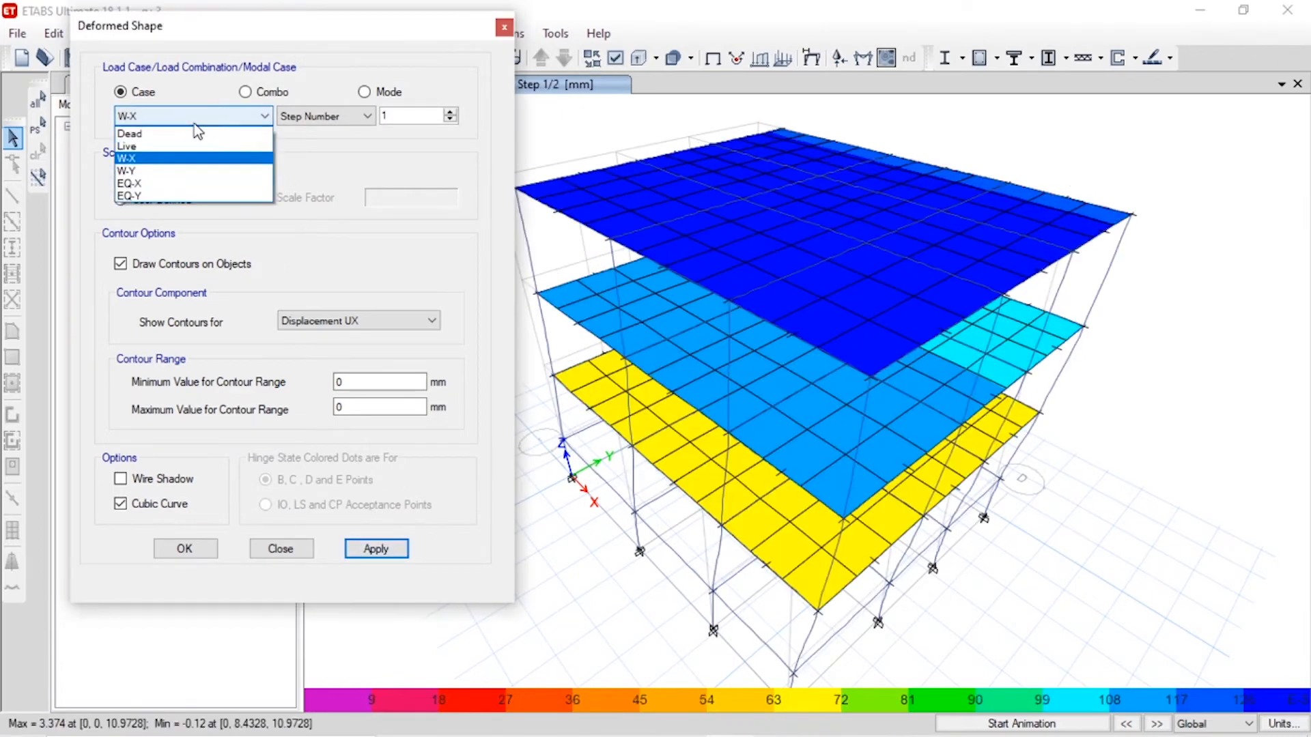
left_click(228, 170)
left_click(367, 552)
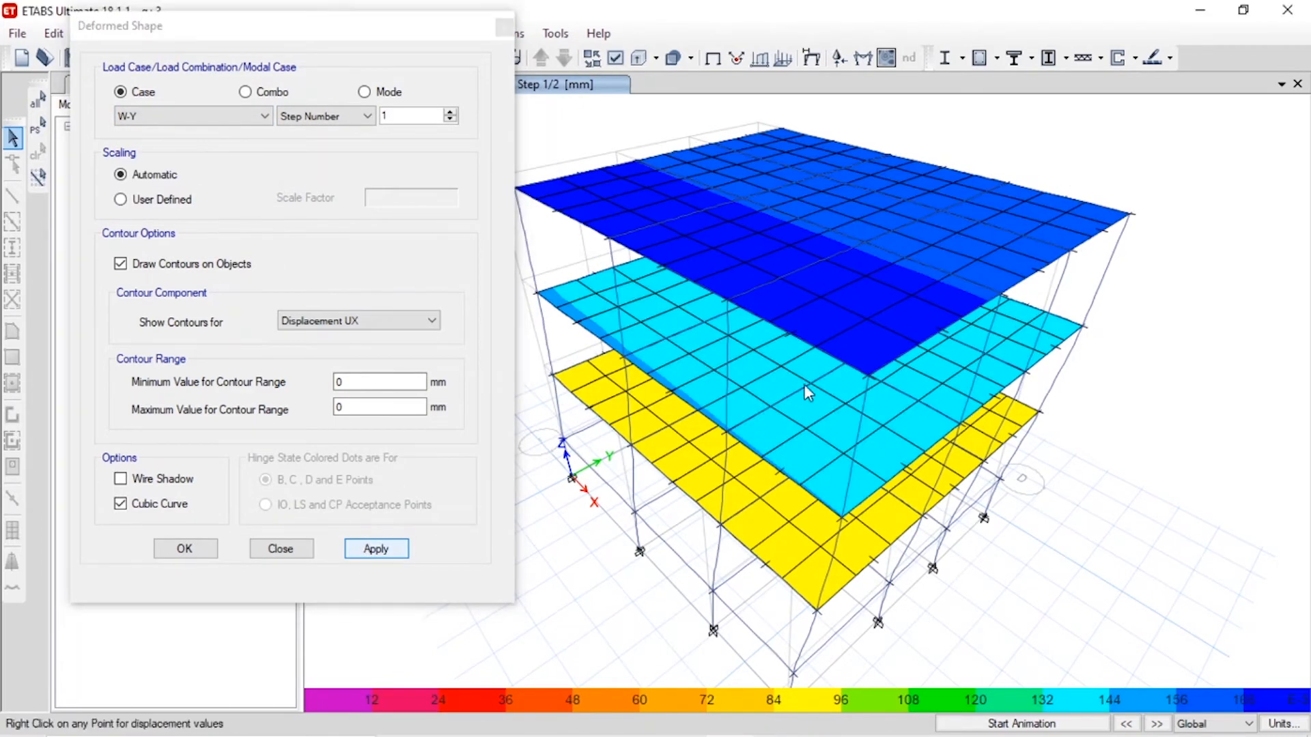
- Display the contoured deformed shapes for the EQ-X and EQ-Y earthquake load cases
left_click(161, 113)
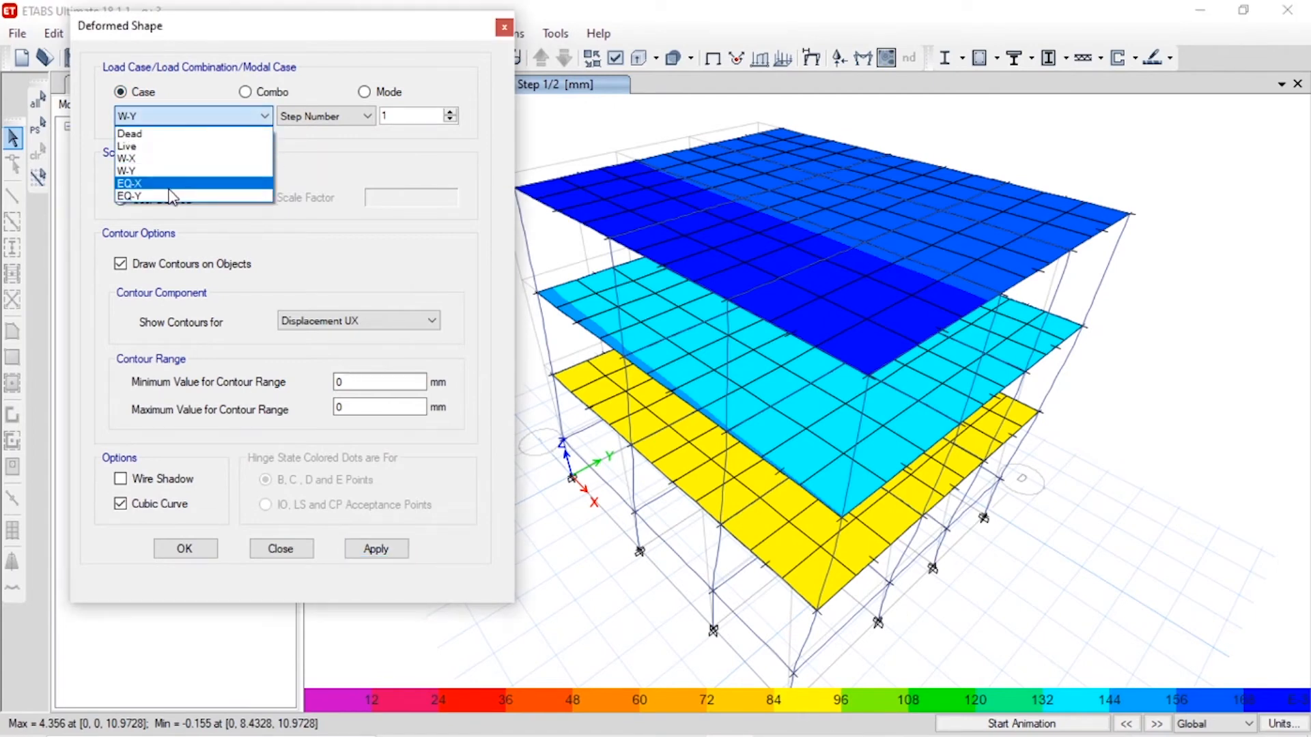
left_click(156, 188)
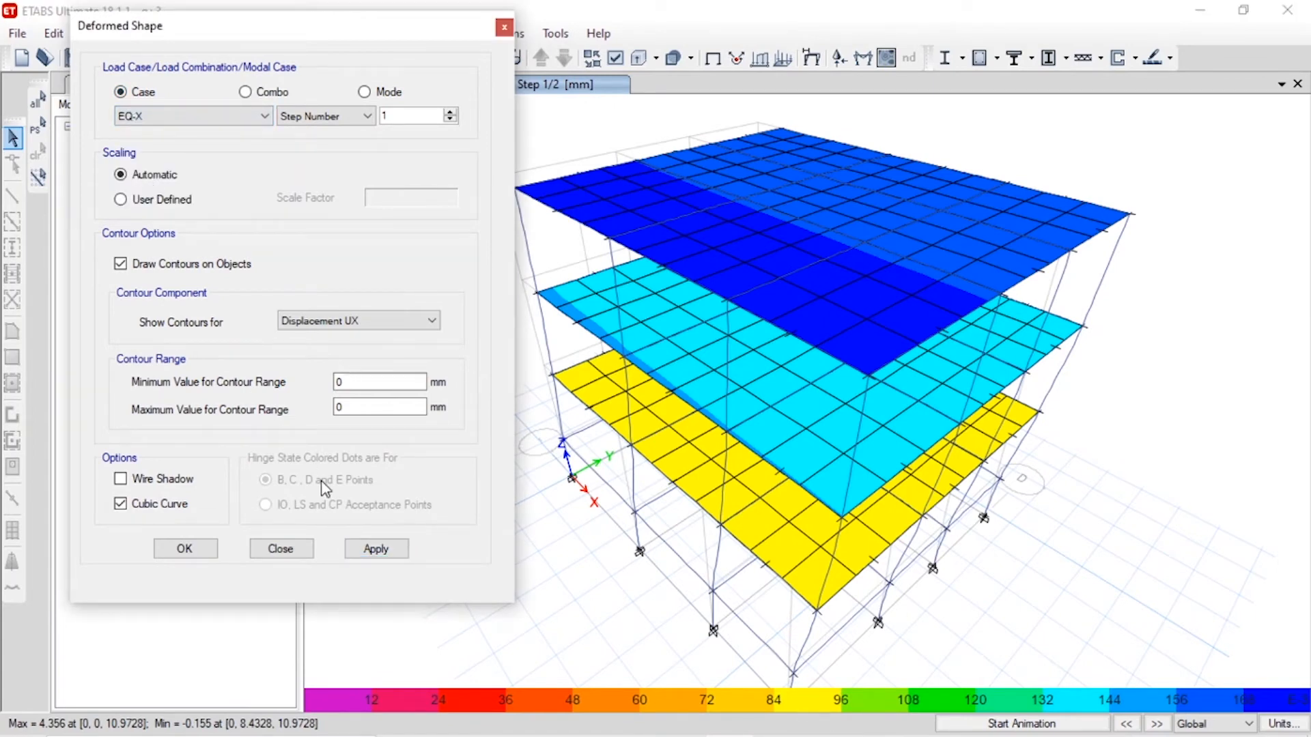
left_click(376, 550)
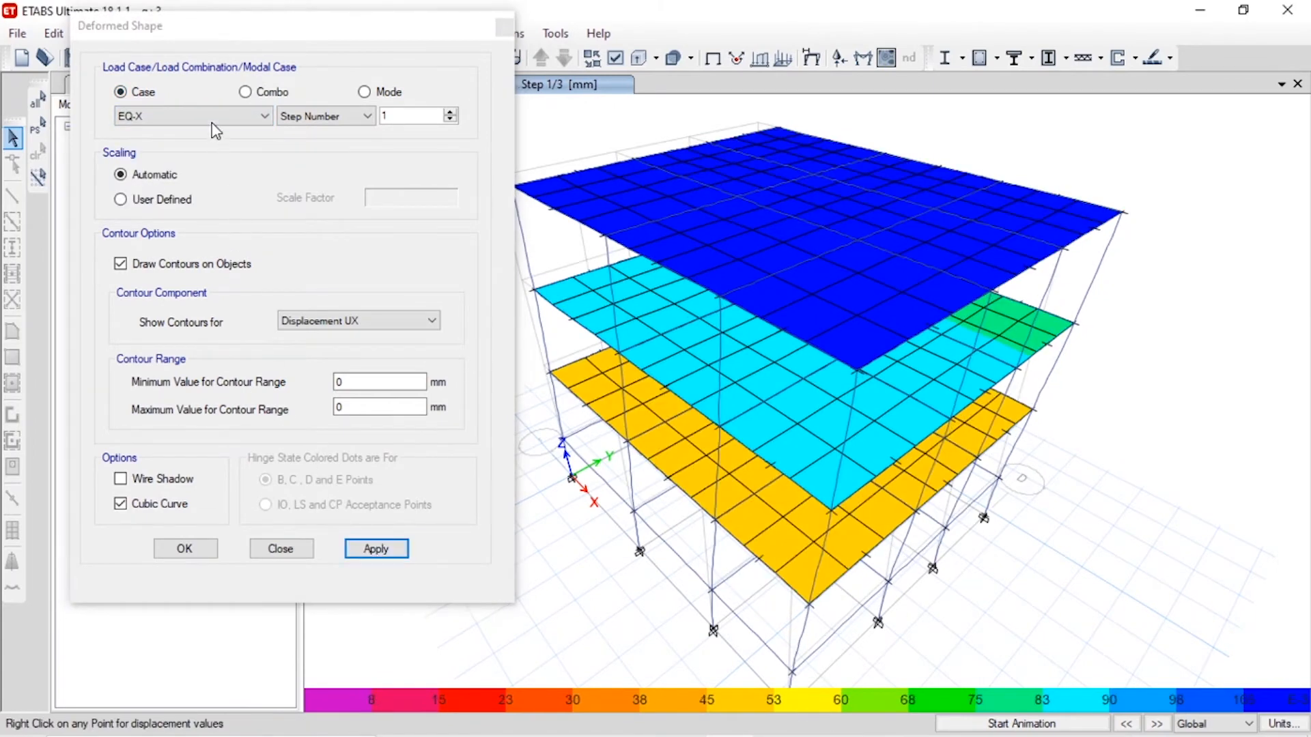
left_click(216, 120)
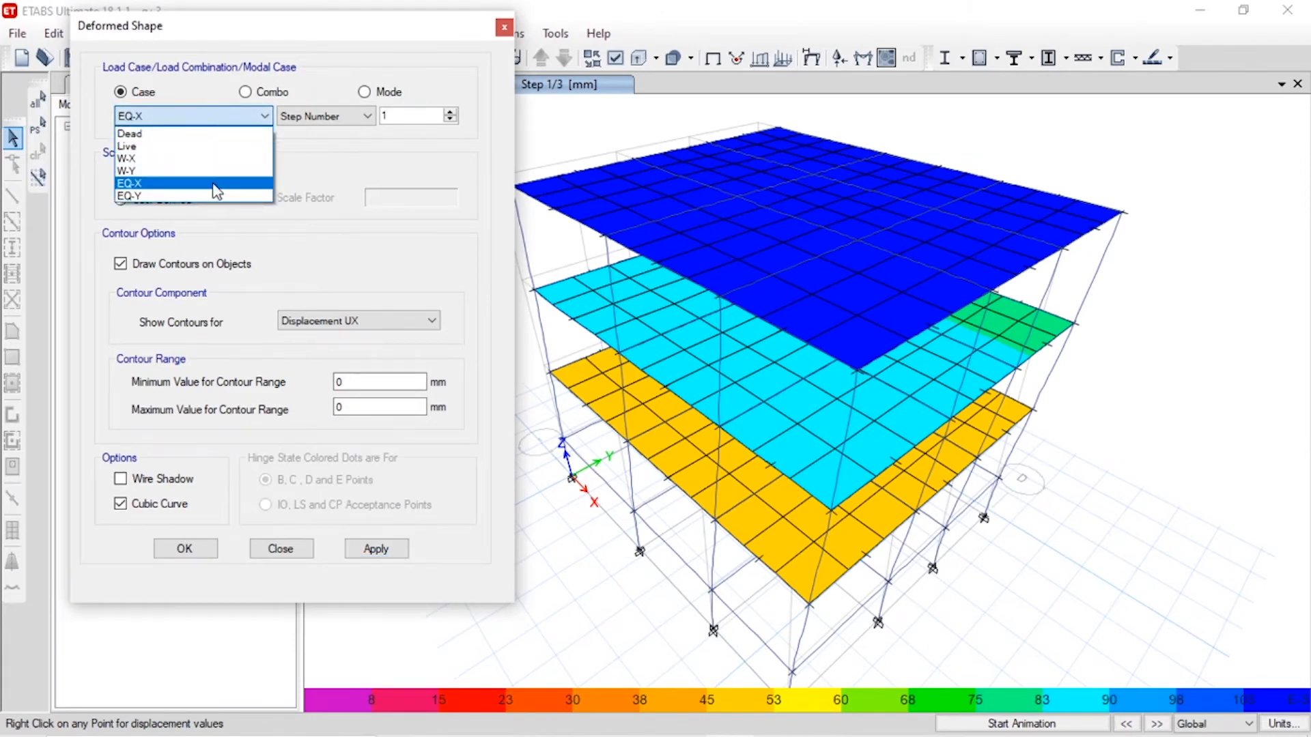
left_click(222, 196)
left_click(387, 549)
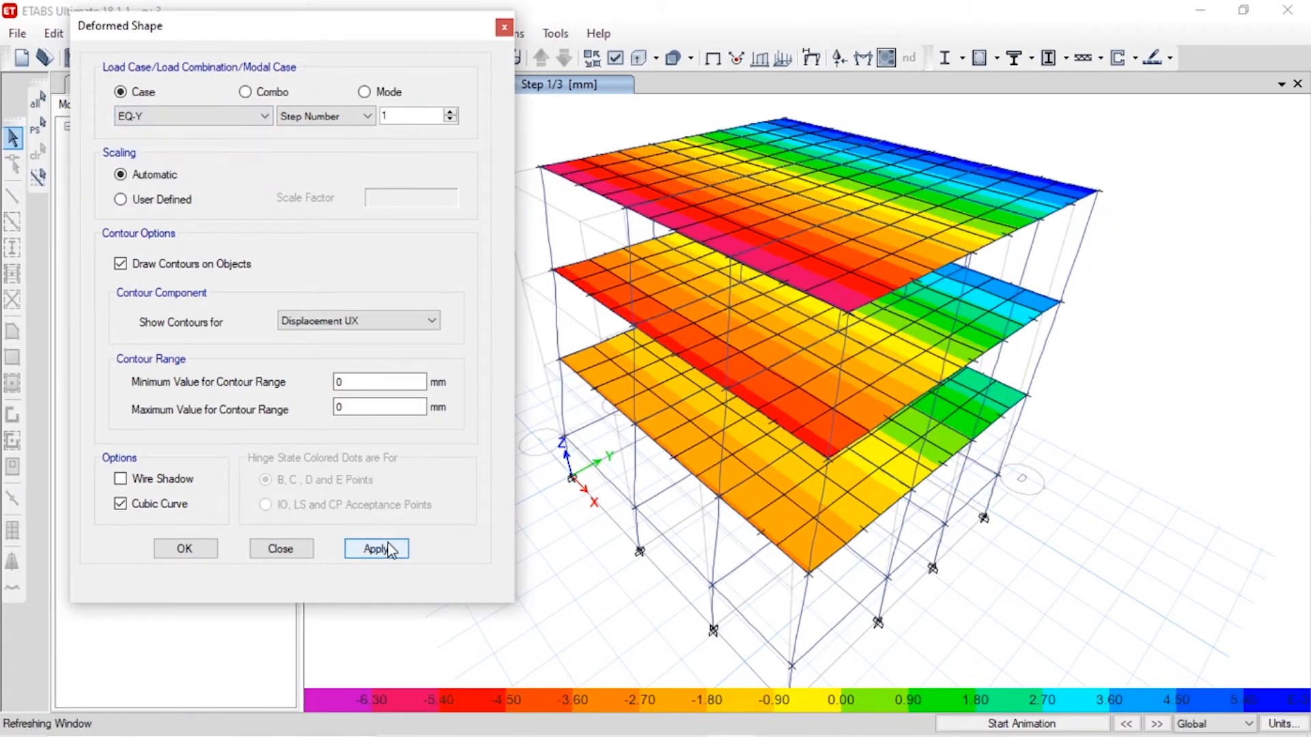
- Switch the deformed shape from load cases to combinations and display the contours for UDCon4
left_click(247, 95)
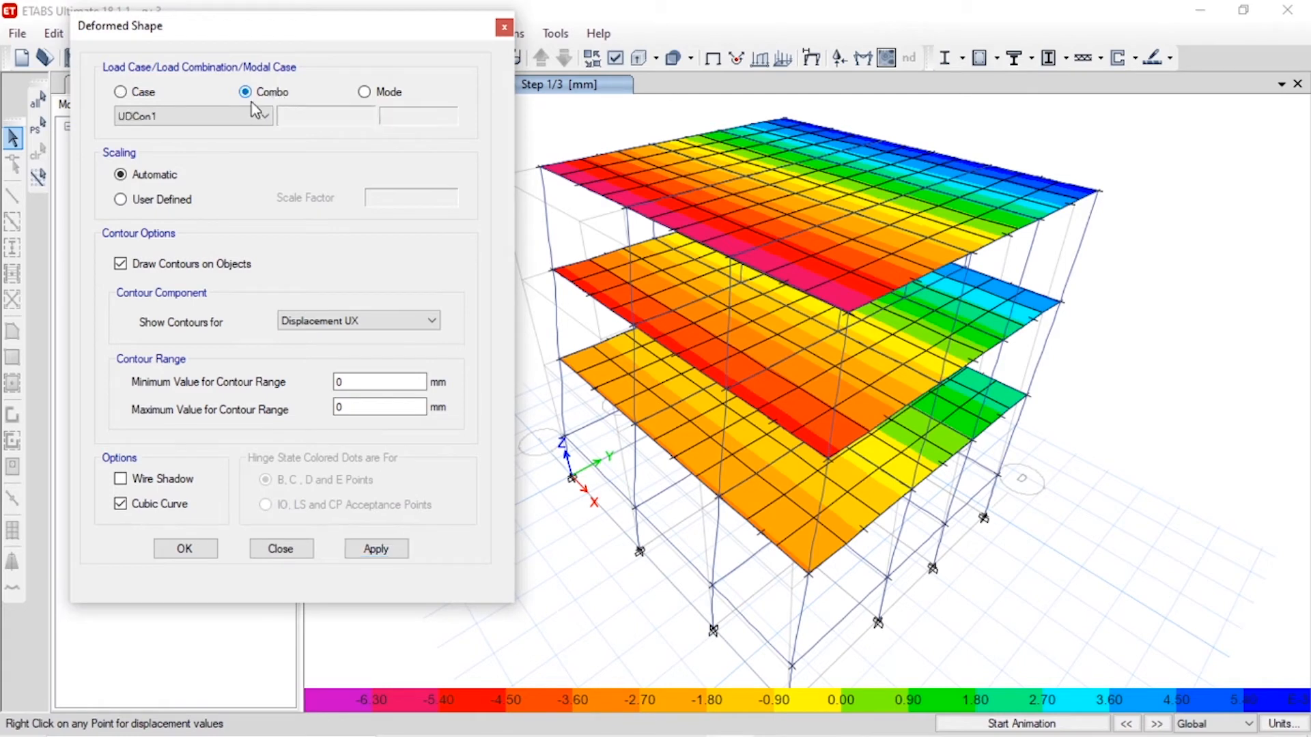
left_click(238, 113)
left_click(184, 145)
left_click(194, 116)
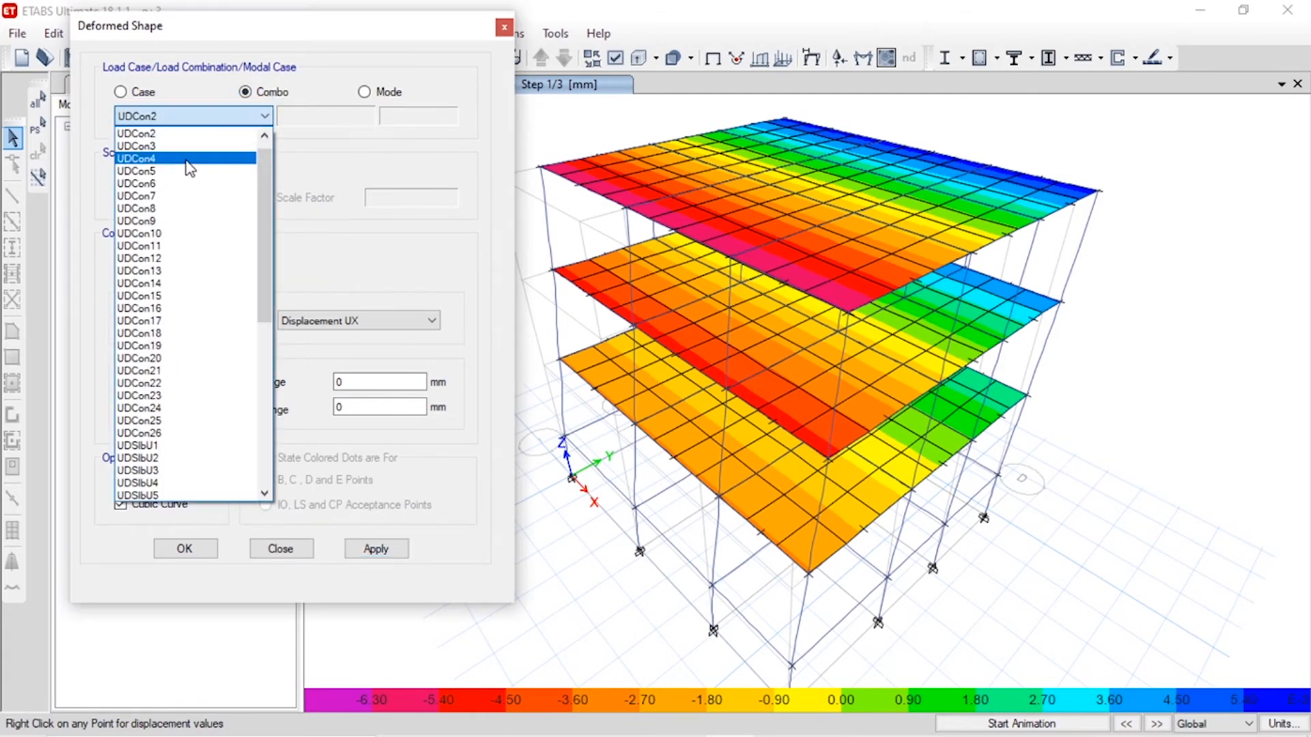
left_click(191, 158)
left_click(375, 552)
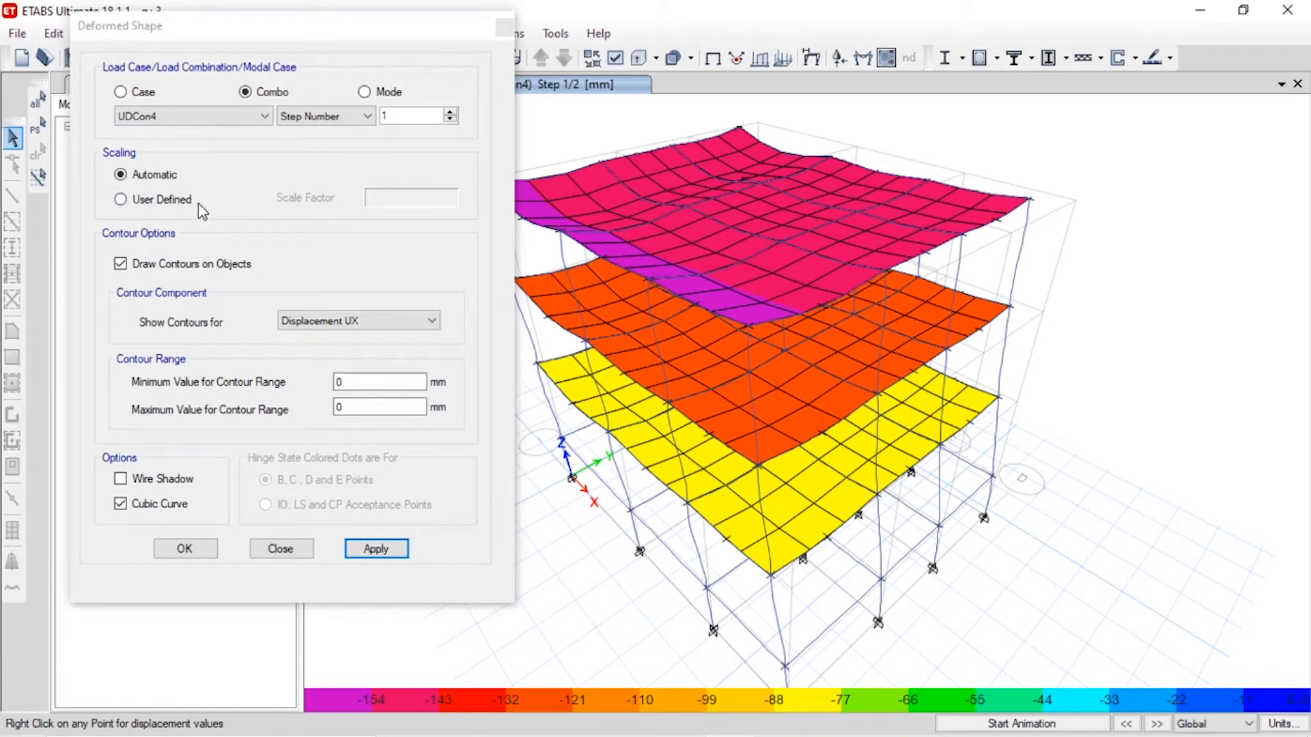
- Display the contoured deformed shape for combination UDCon6 and close the deformed shape settings
left_click(247, 117)
left_click(207, 159)
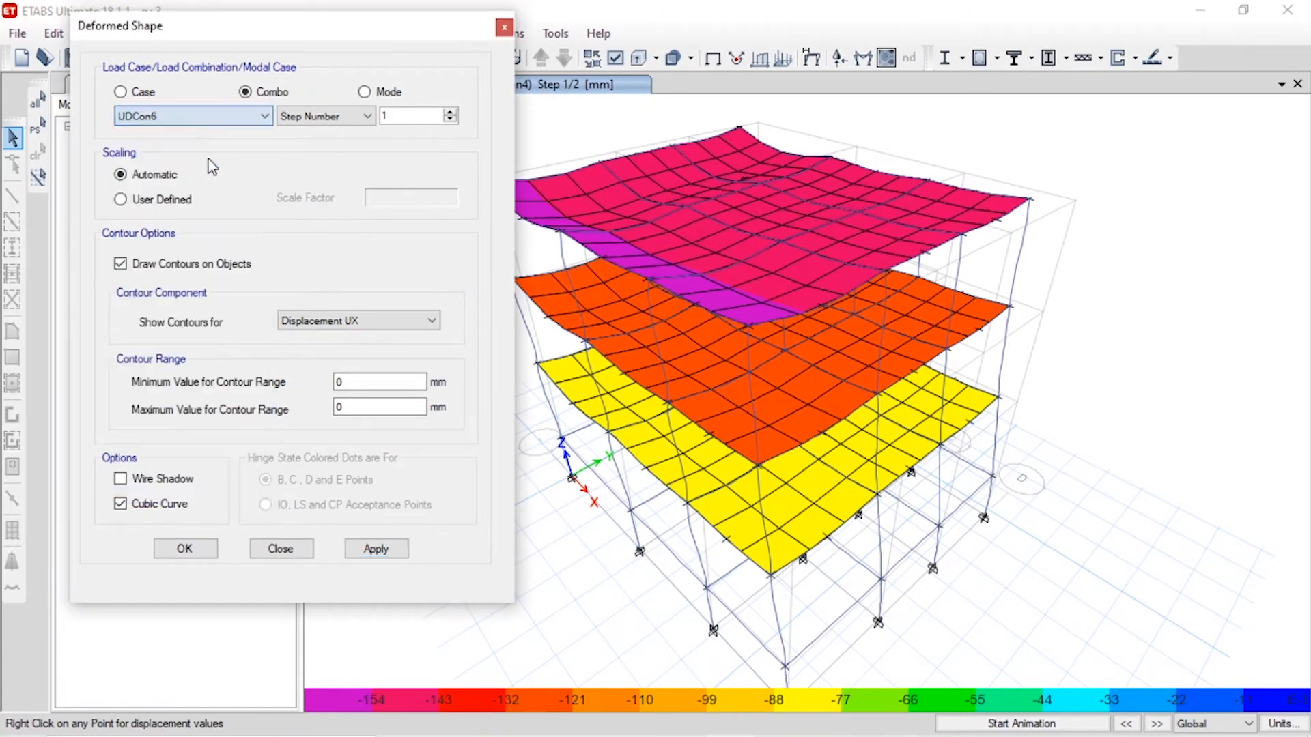
left_click(206, 117)
left_click(207, 117)
left_click(386, 550)
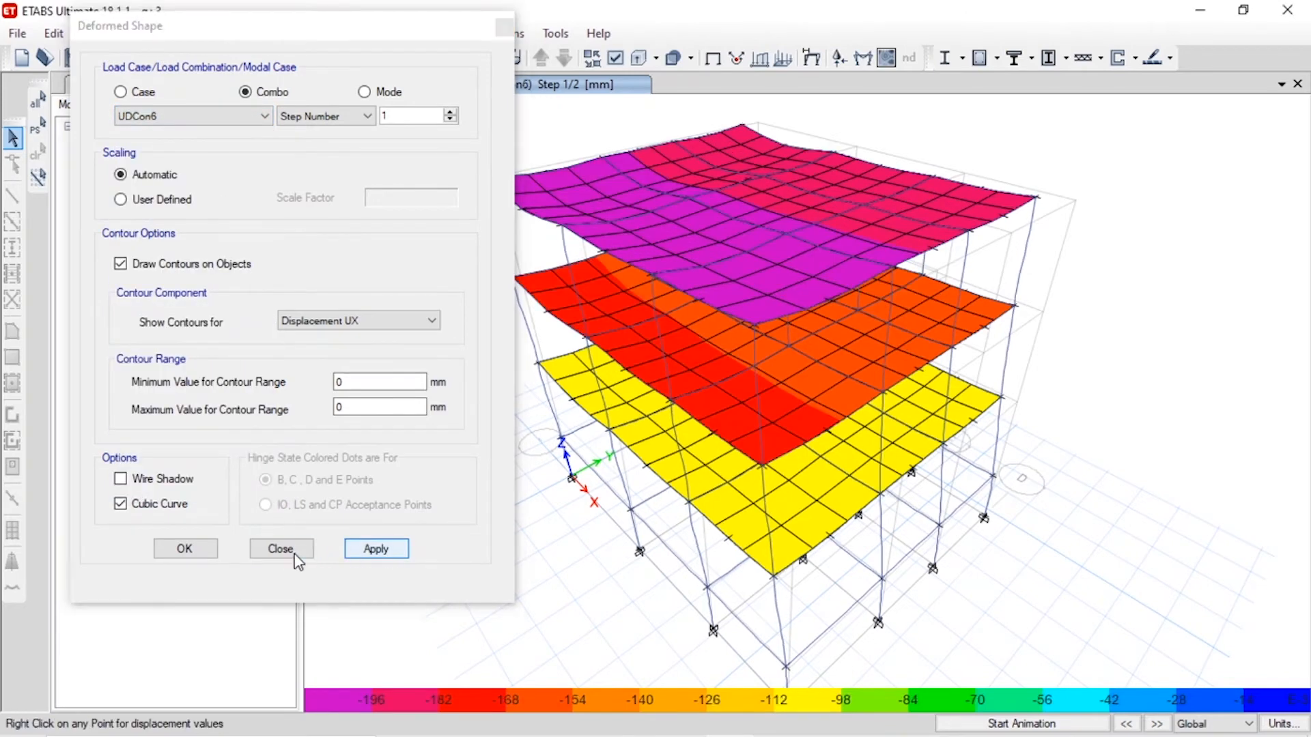
left_click(273, 552)
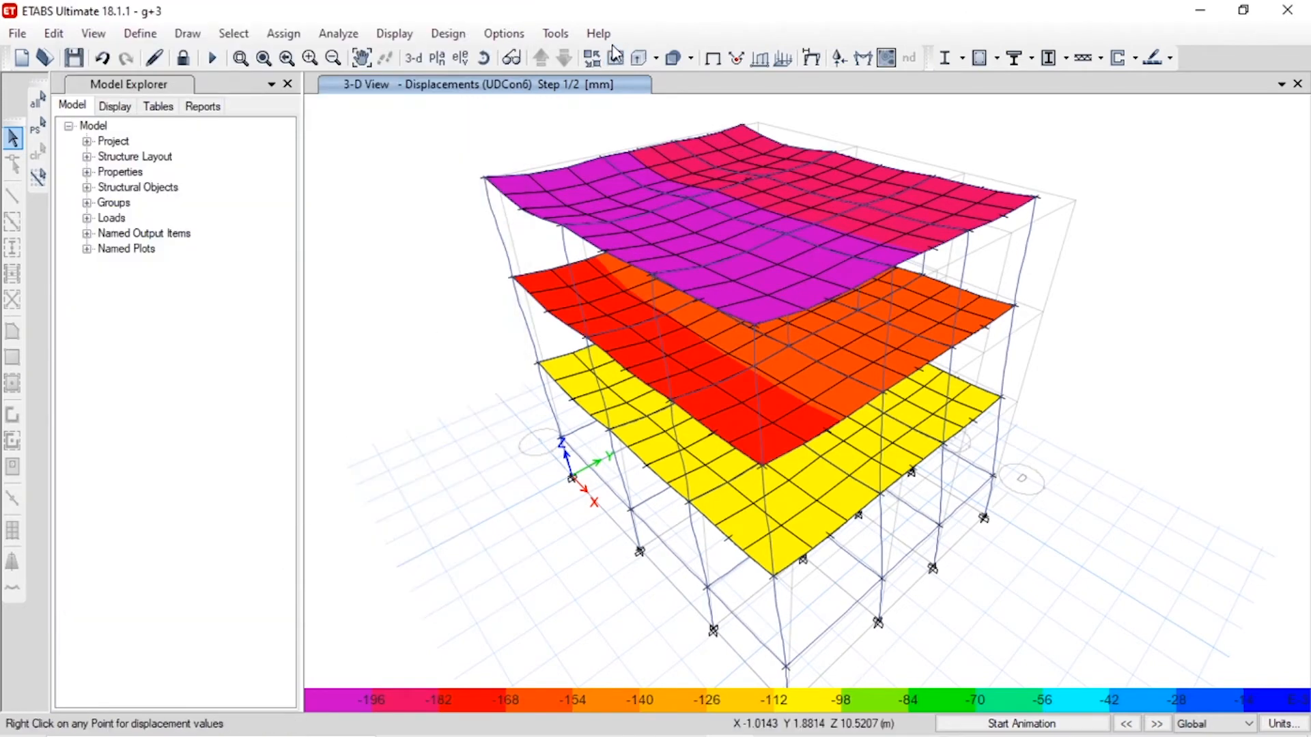
- Display the support reactions for the Dead load case as arrows, including all components Fx, Fy, Fz, Mx, My and Mz
left_click(847, 61)
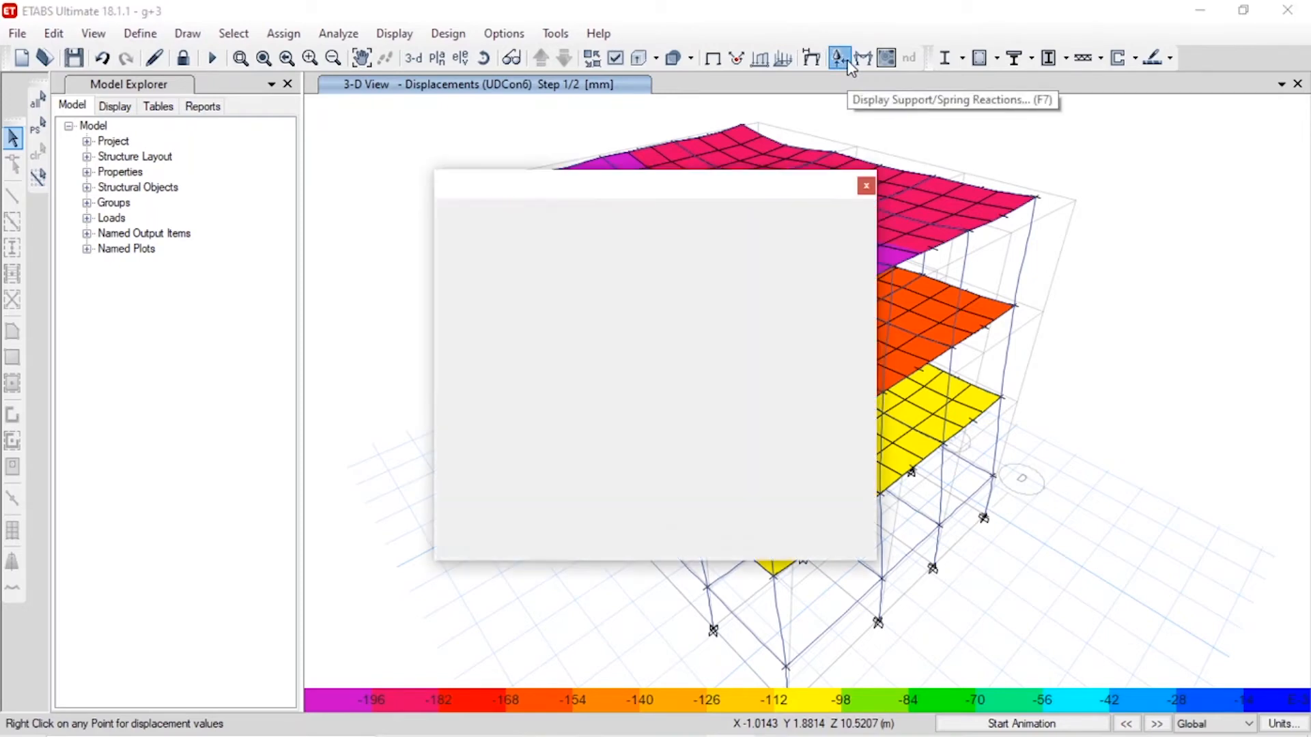
left_click_drag(690, 194, 269, 82)
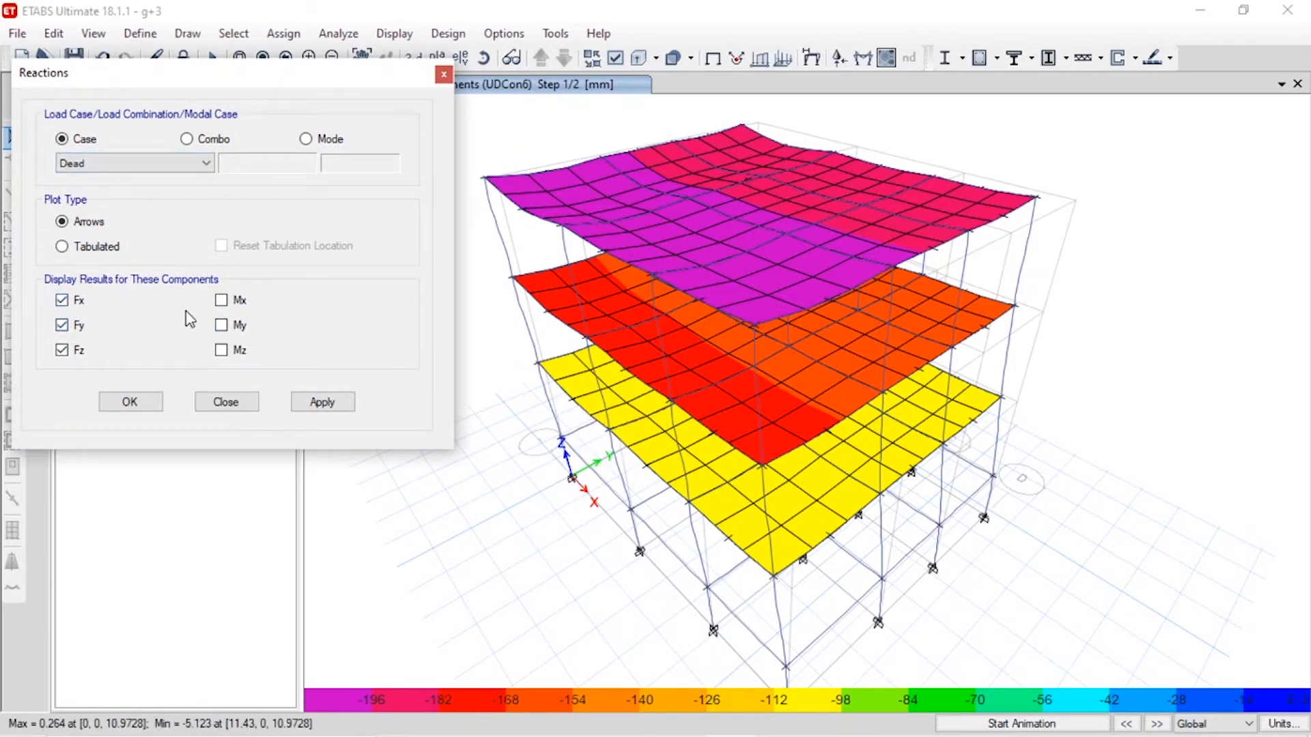
left_click(313, 402)
scroll(564, 486, "down", 5)
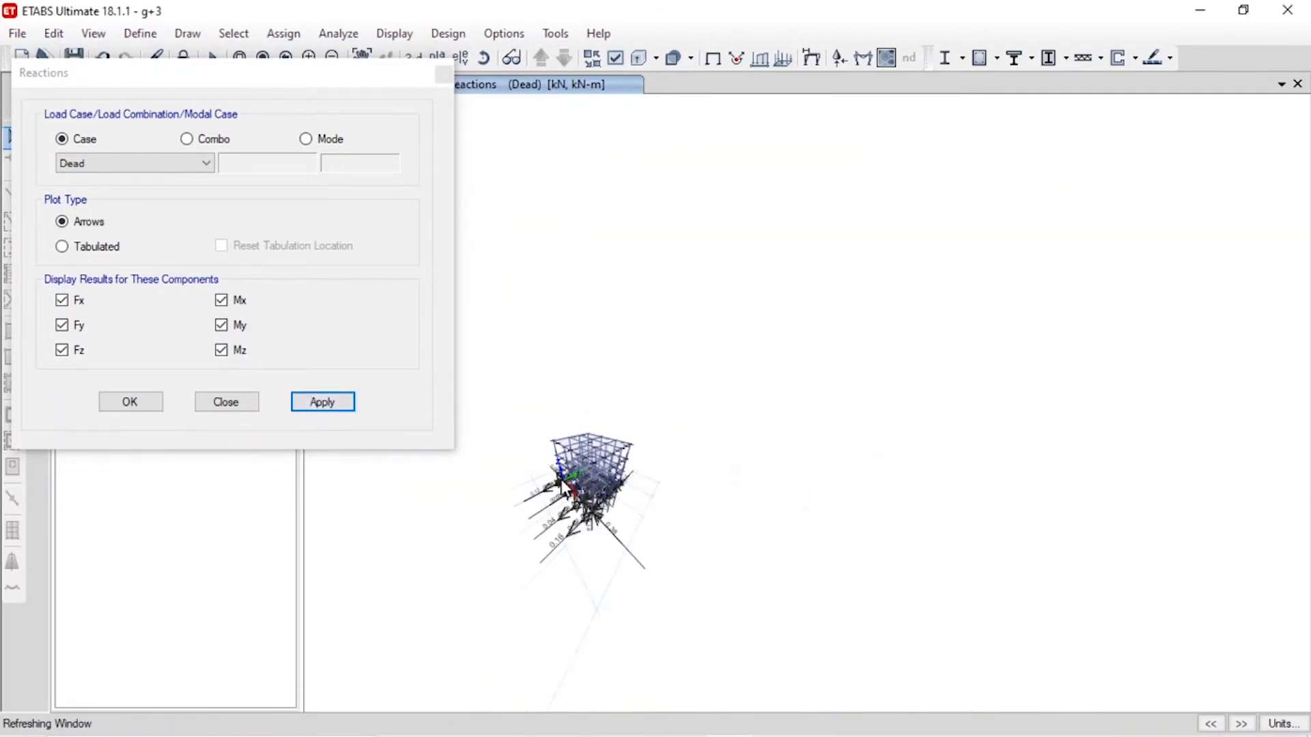
scroll(553, 516, "up", 5)
scroll(594, 511, "down", 2)
scroll(610, 521, "up", 3)
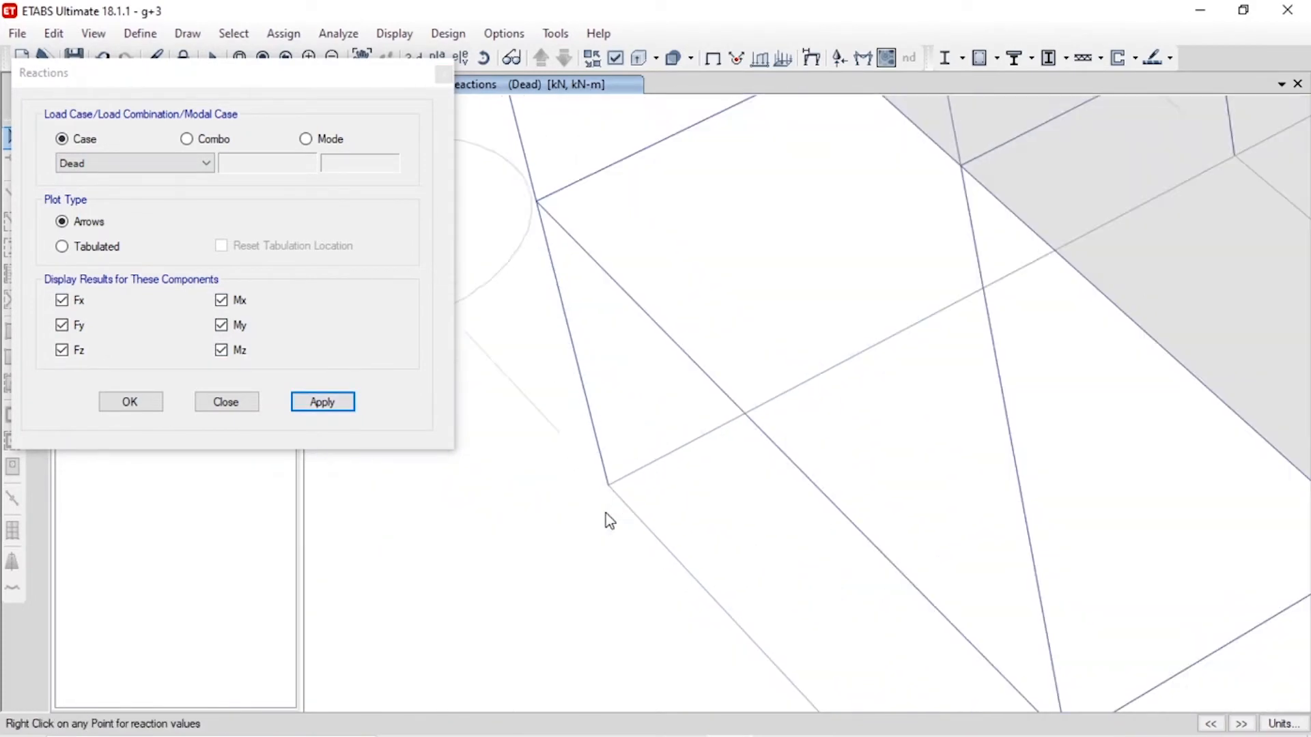
- Show the Dead reactions as tabulated values, hiding the Mx component and restoring it
left_click(78, 247)
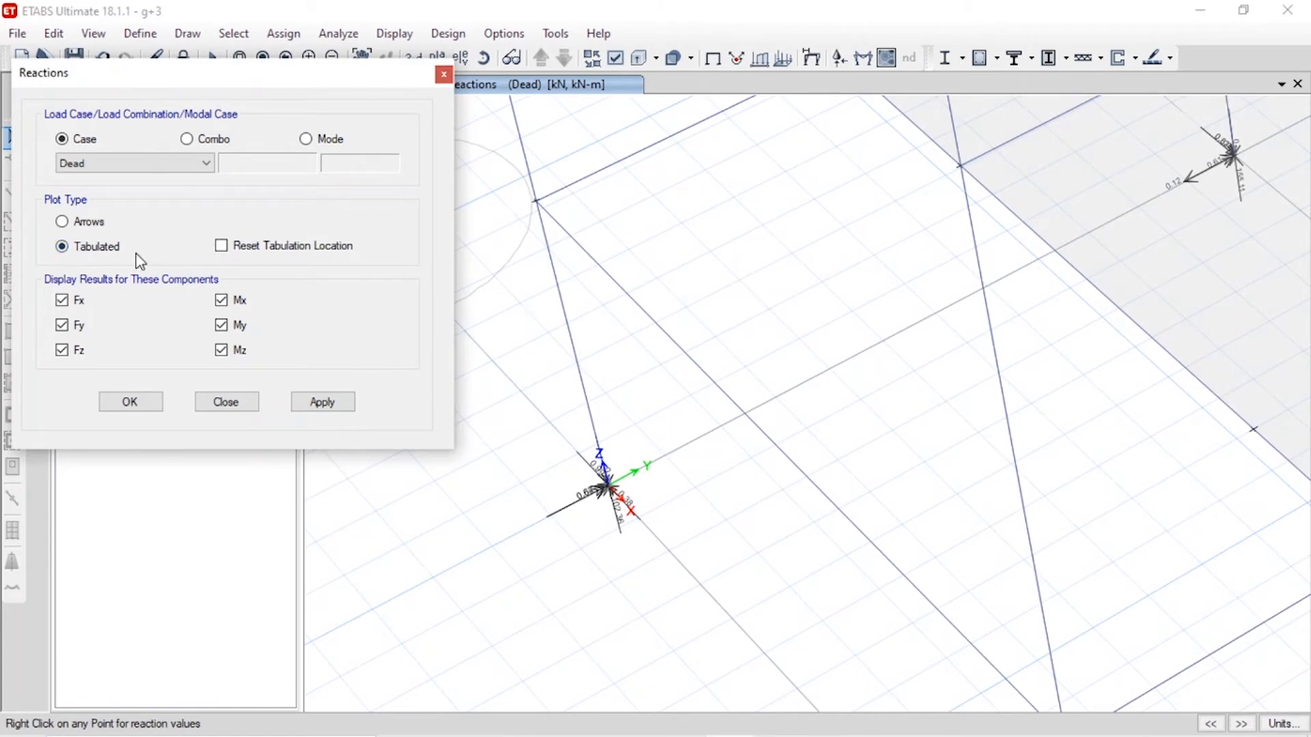
left_click(320, 405)
left_click(219, 301)
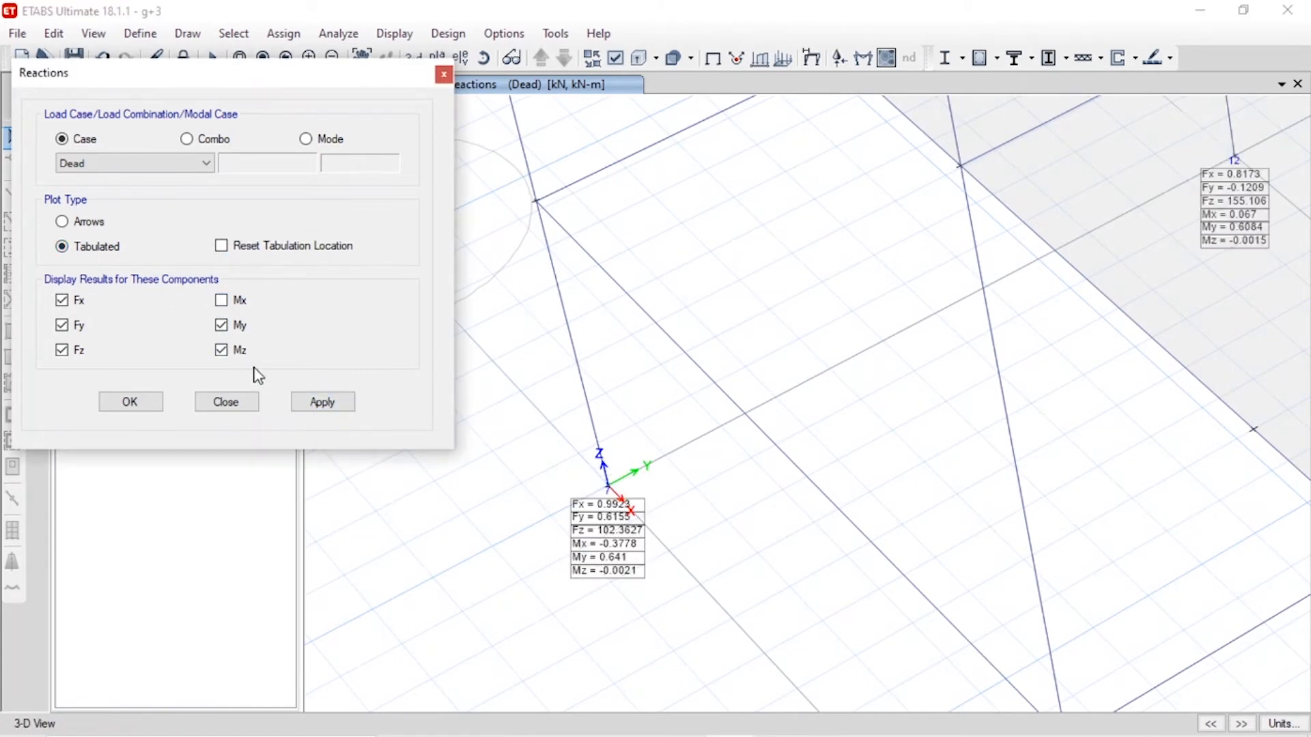
left_click(322, 401)
left_click(221, 302)
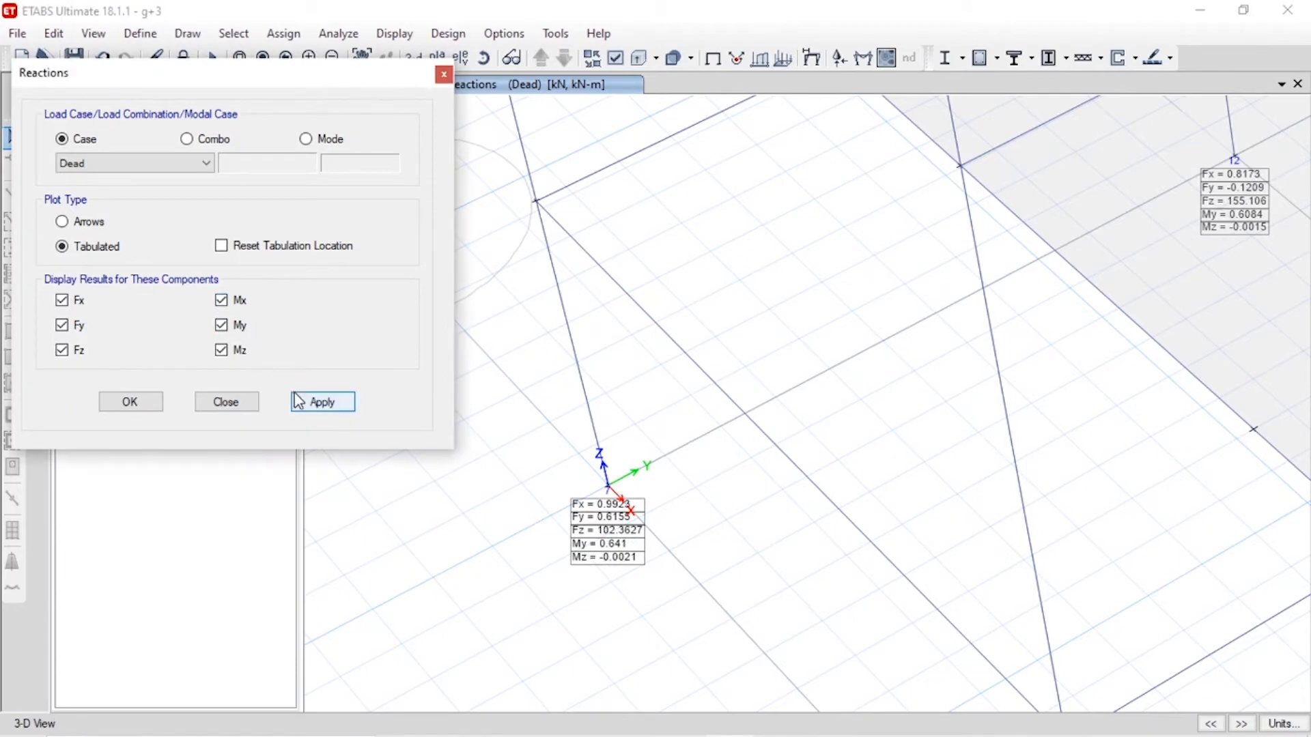
left_click(321, 402)
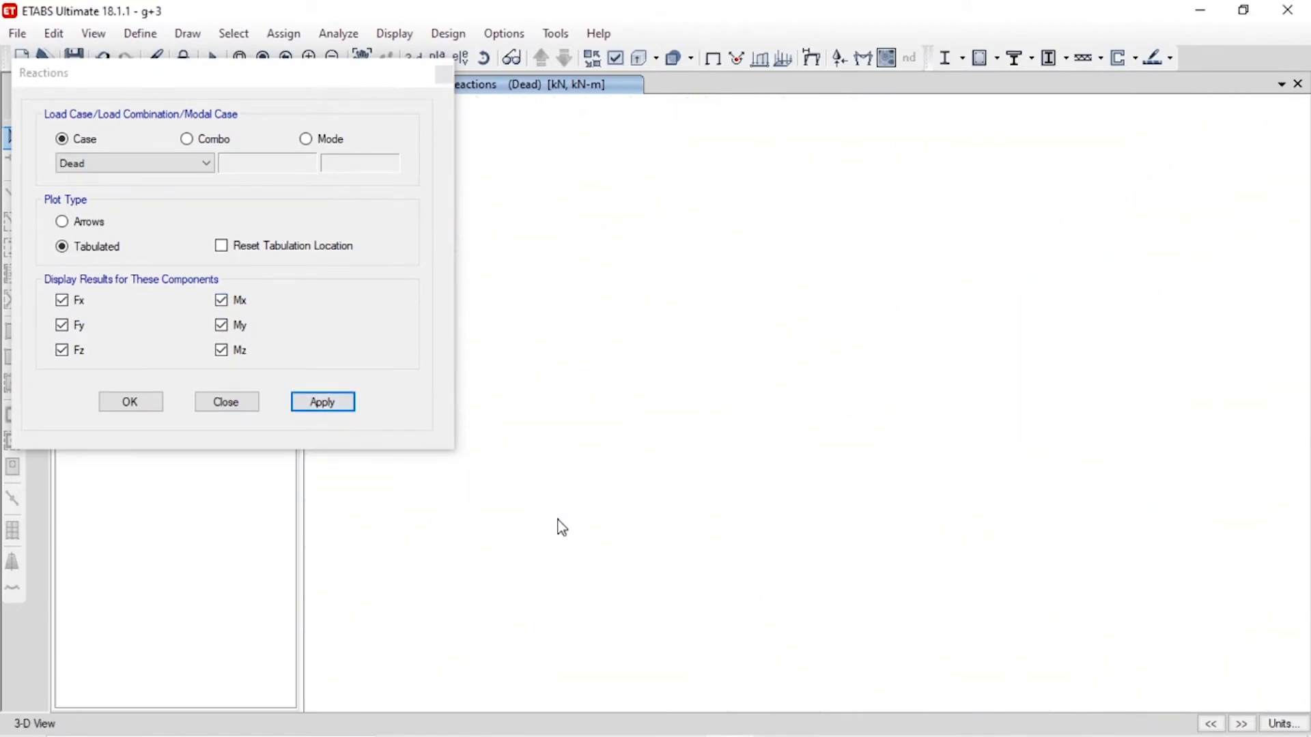
- Show the tabulated Dead reactions in the plan view of the Base level
scroll(1050, 389, "down", 3)
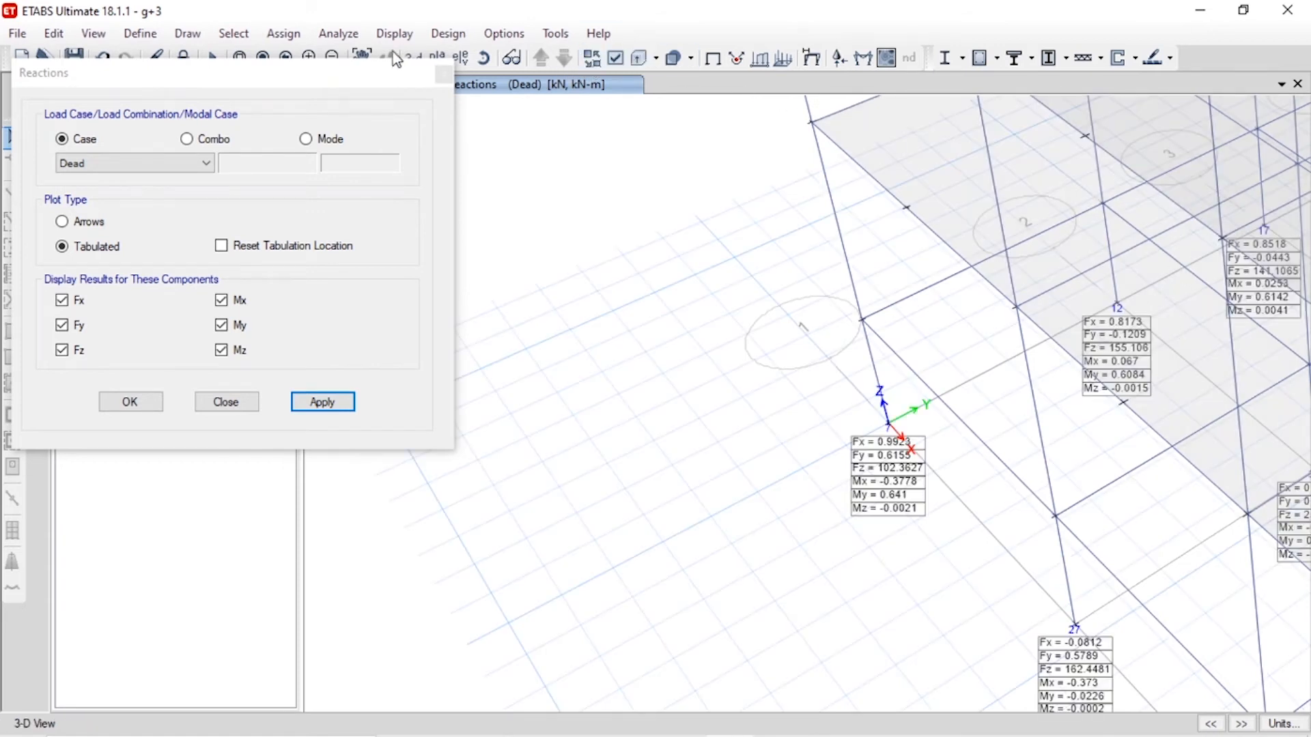
left_click_drag(341, 73, 327, 138)
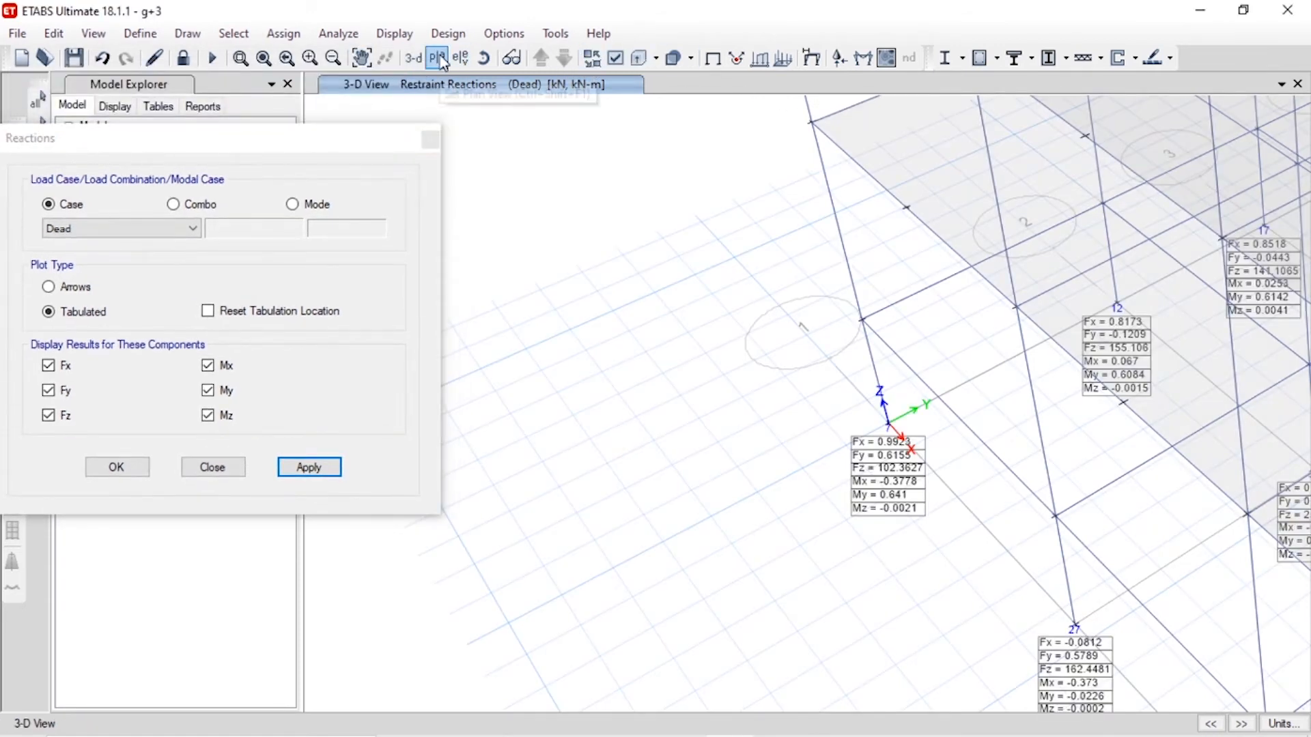
left_click(437, 59)
left_click(410, 344)
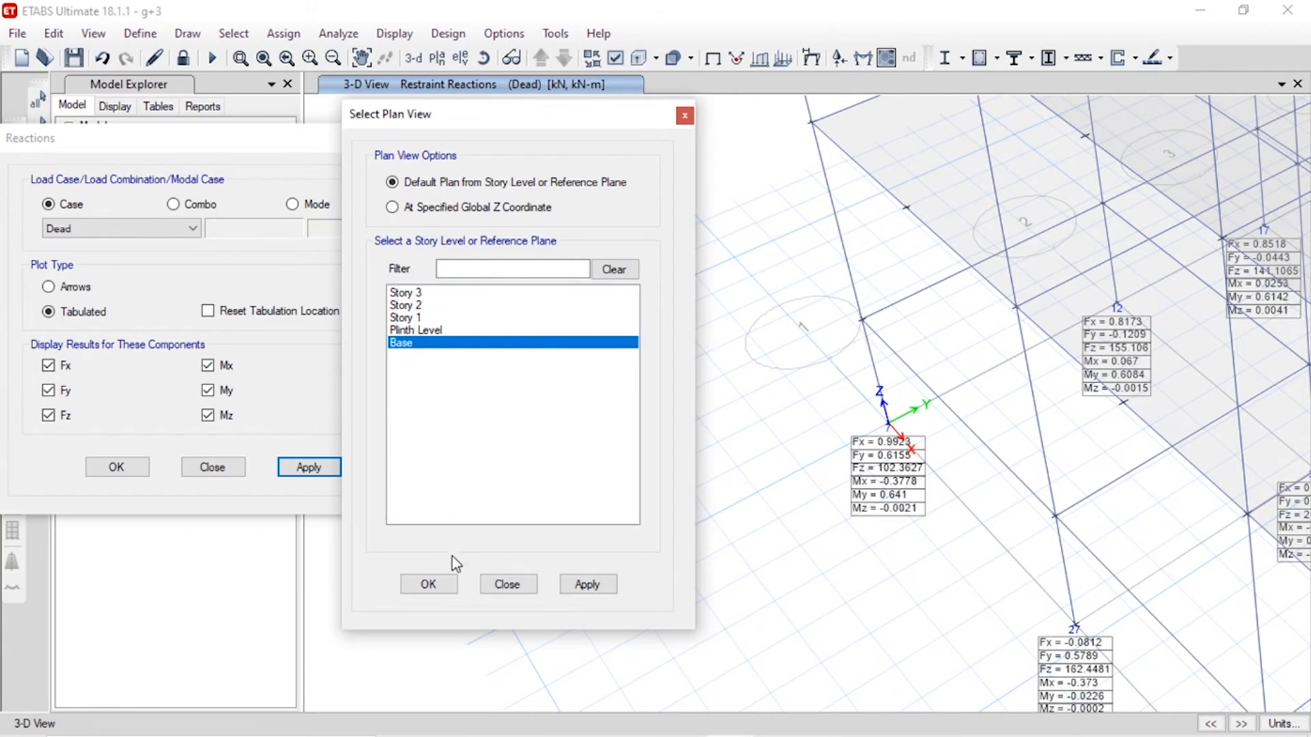
left_click(450, 583)
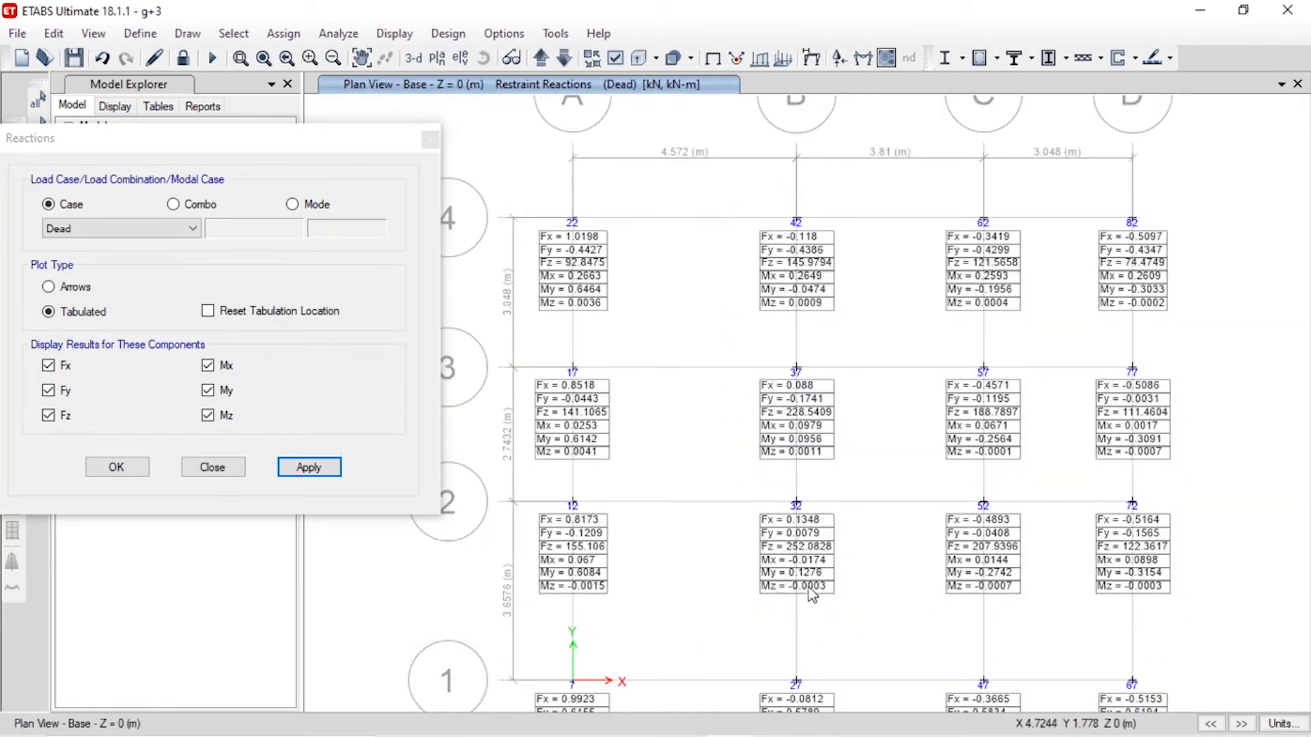
scroll(868, 518, "up", 5)
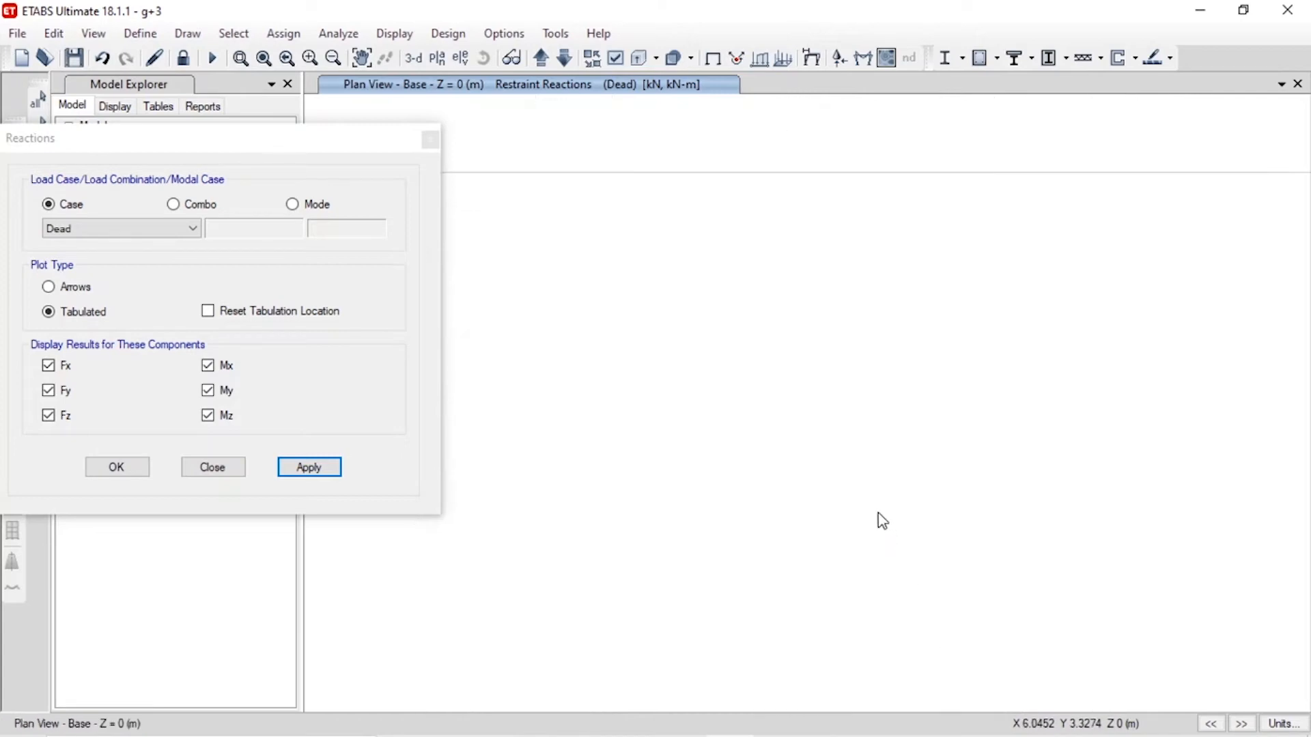
- Display the tabulated base reactions for the Live load case in the Base plan view
scroll(872, 525, "down", 5)
scroll(778, 439, "down", 5)
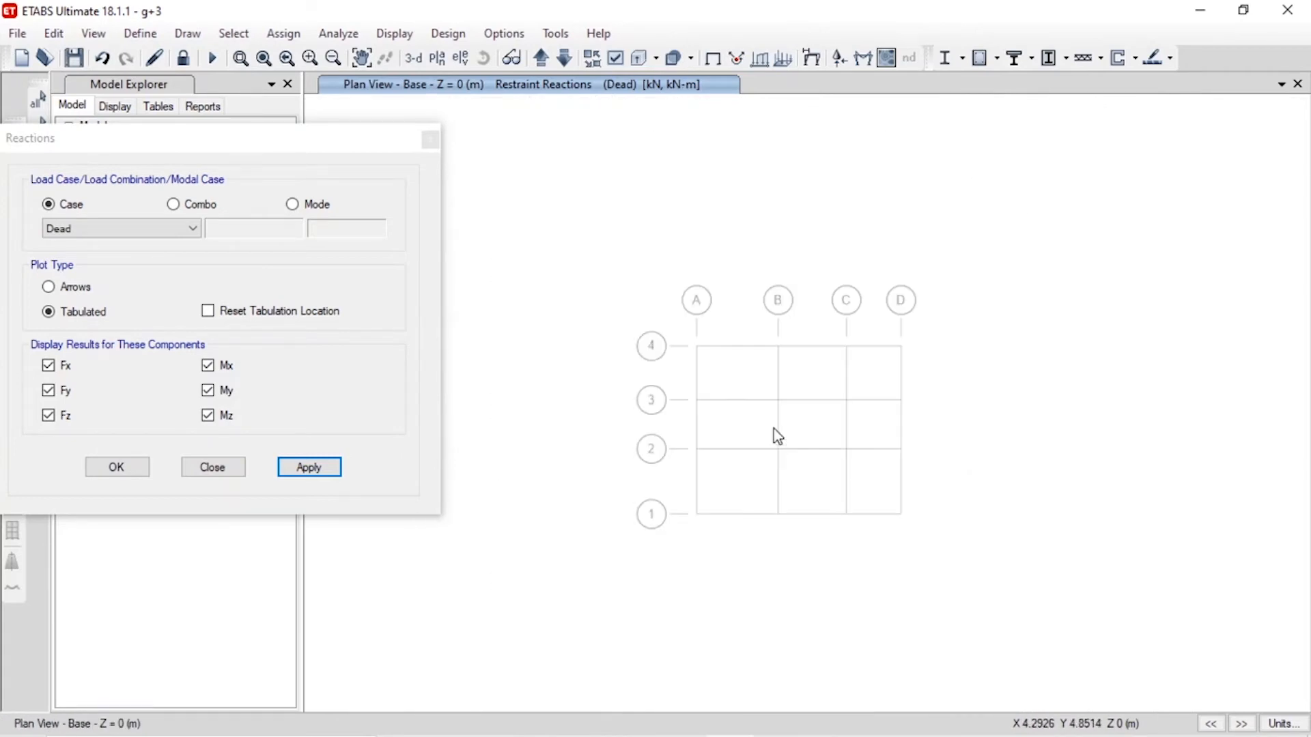
scroll(704, 377, "up", 5)
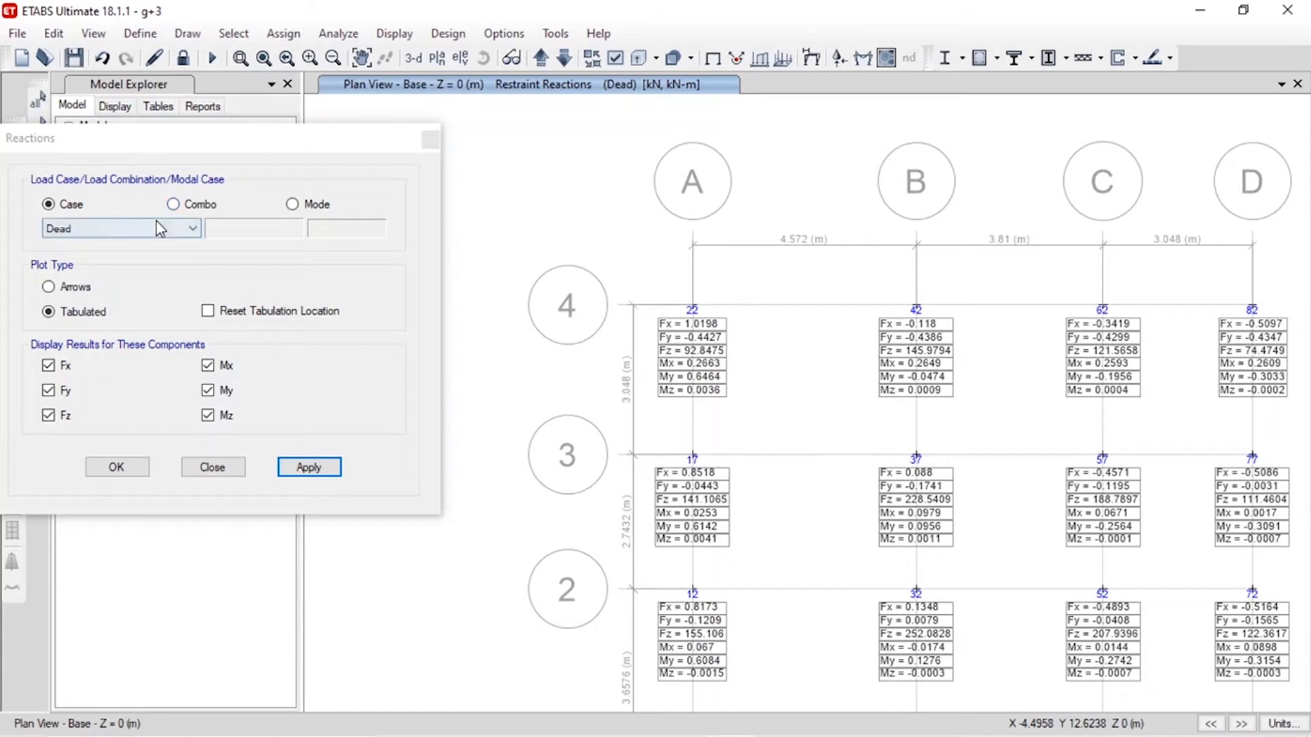
left_click(193, 228)
left_click(137, 251)
left_click(300, 470)
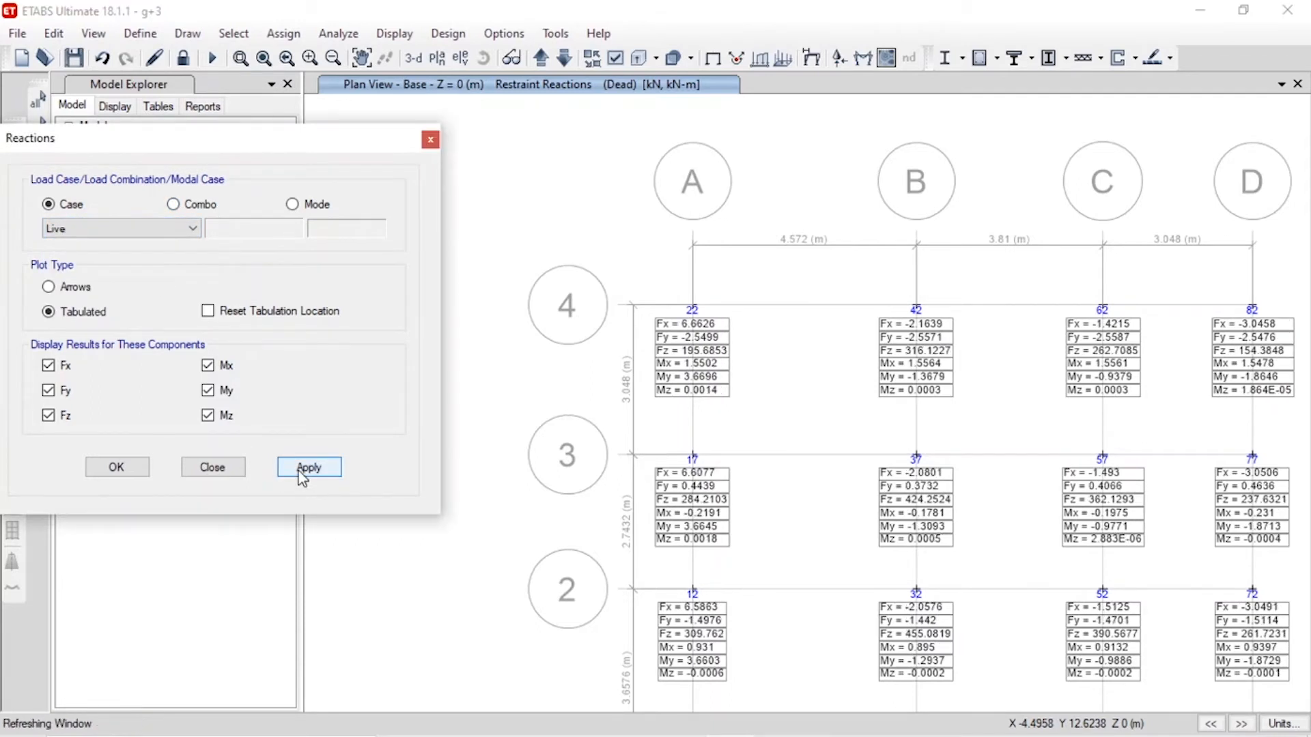
- Display the tabulated base reactions for the wind load cases W-X and W-Y in turn
left_click(138, 232)
left_click(124, 272)
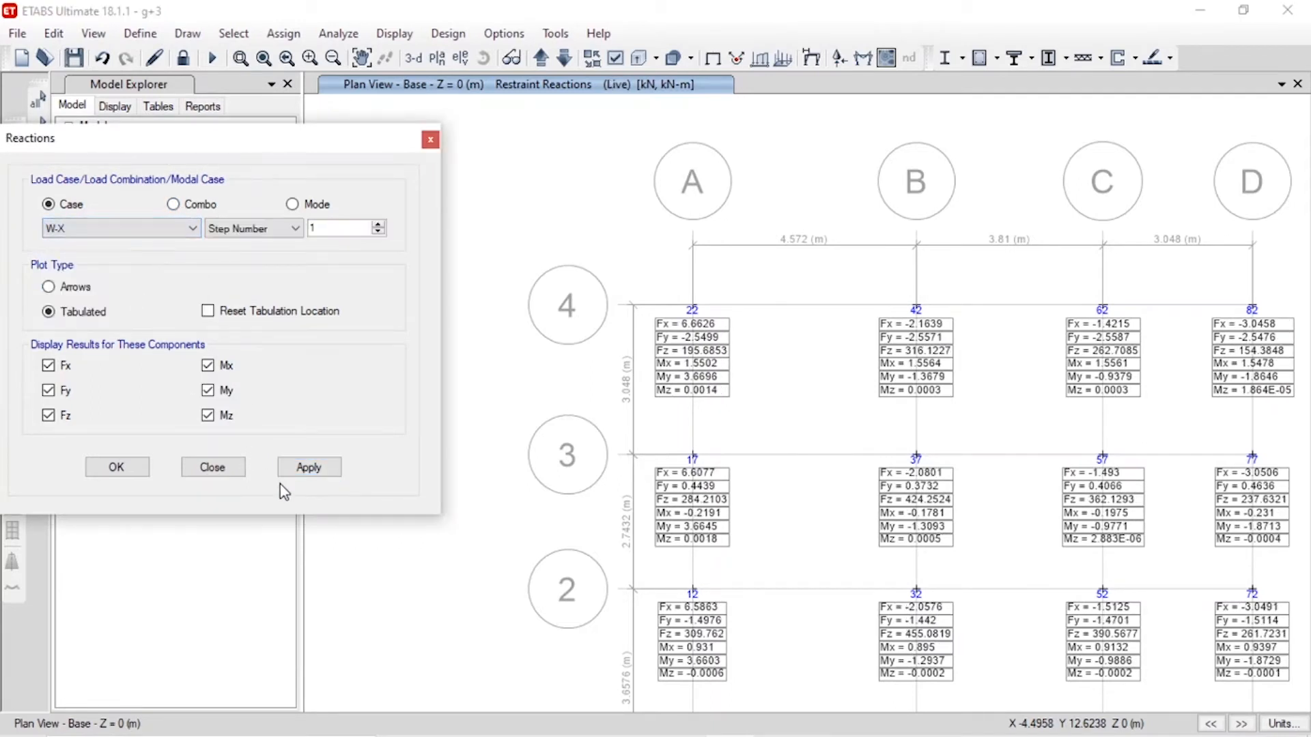
left_click(309, 468)
left_click(150, 228)
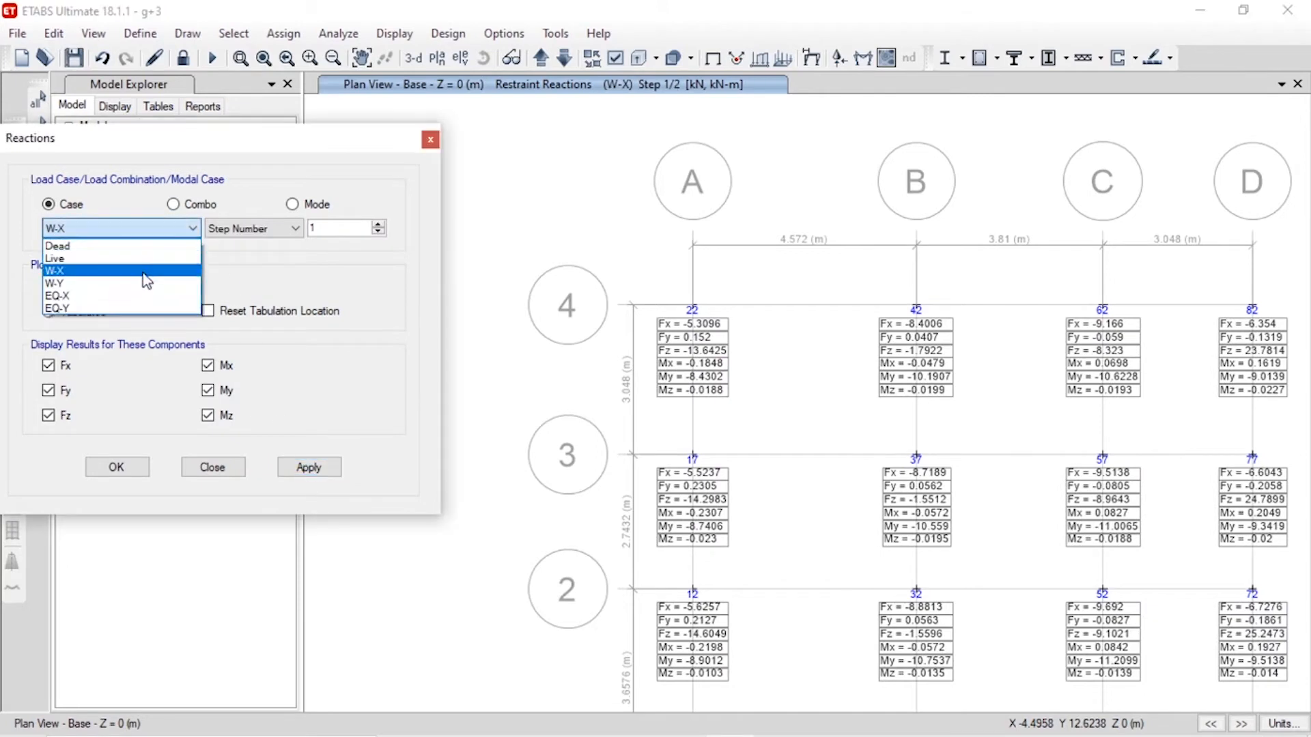
left_click(144, 284)
left_click(310, 468)
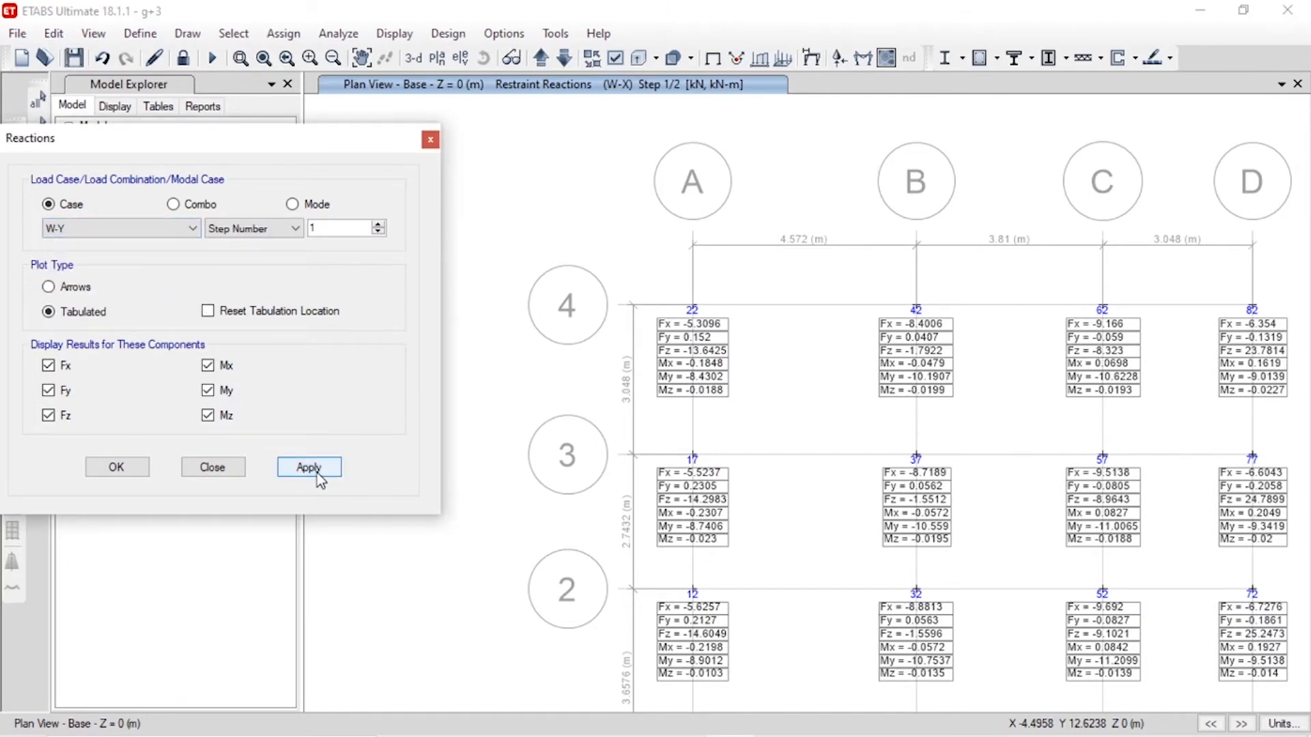
- Display the tabulated base reactions for the earthquake load cases EQ-X and EQ-Y in turn
left_click(179, 231)
left_click(129, 292)
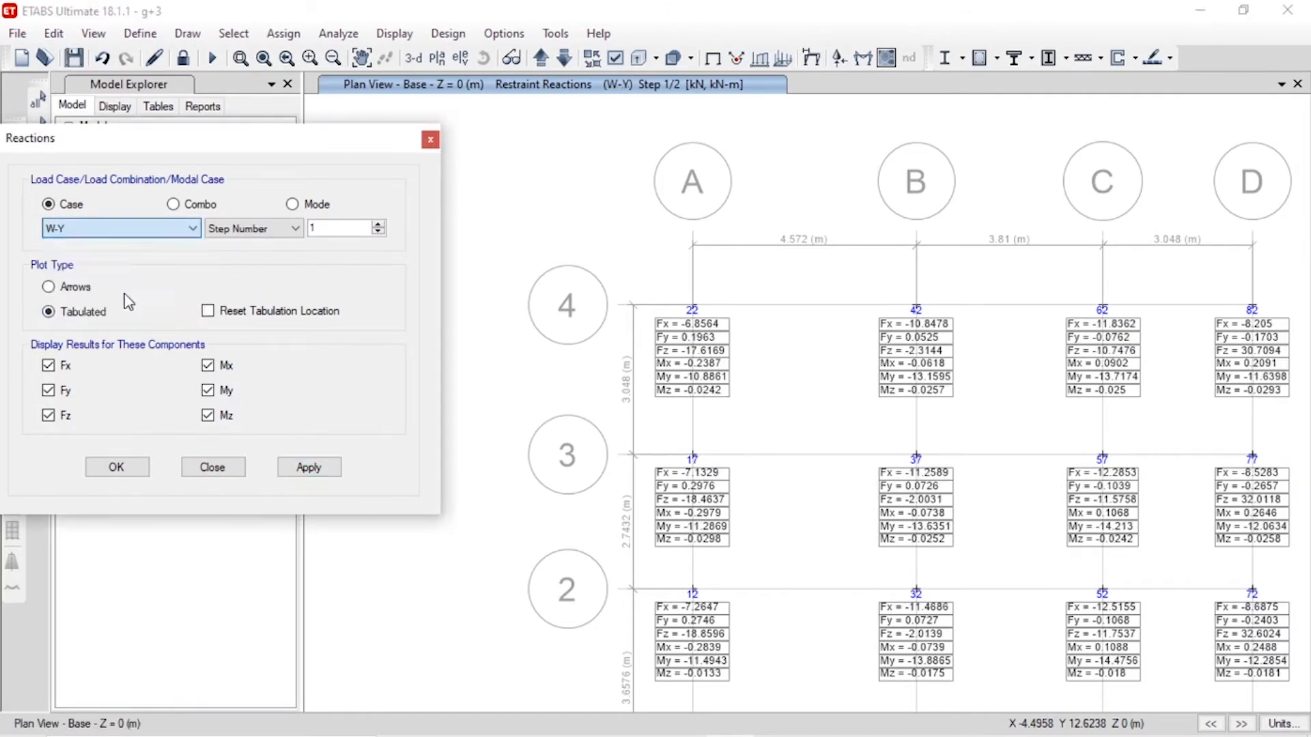
left_click(322, 474)
left_click(130, 229)
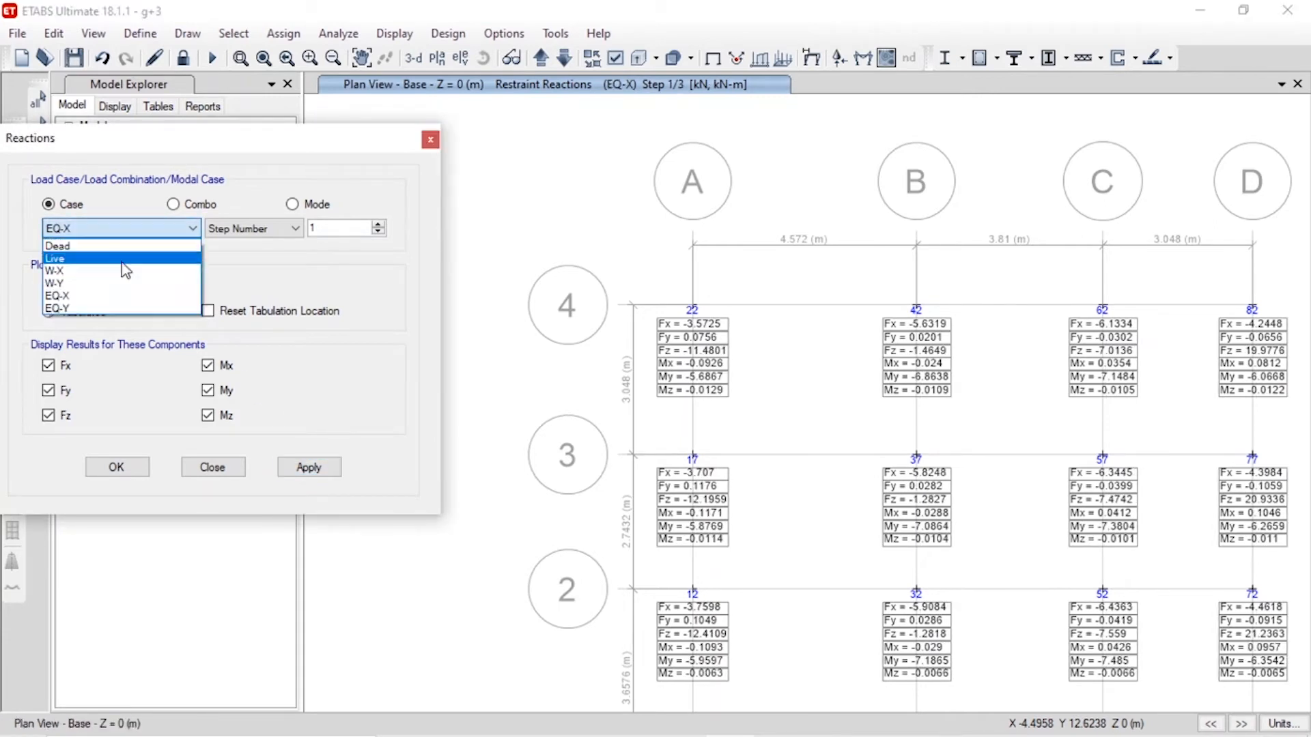
left_click(129, 308)
left_click(307, 467)
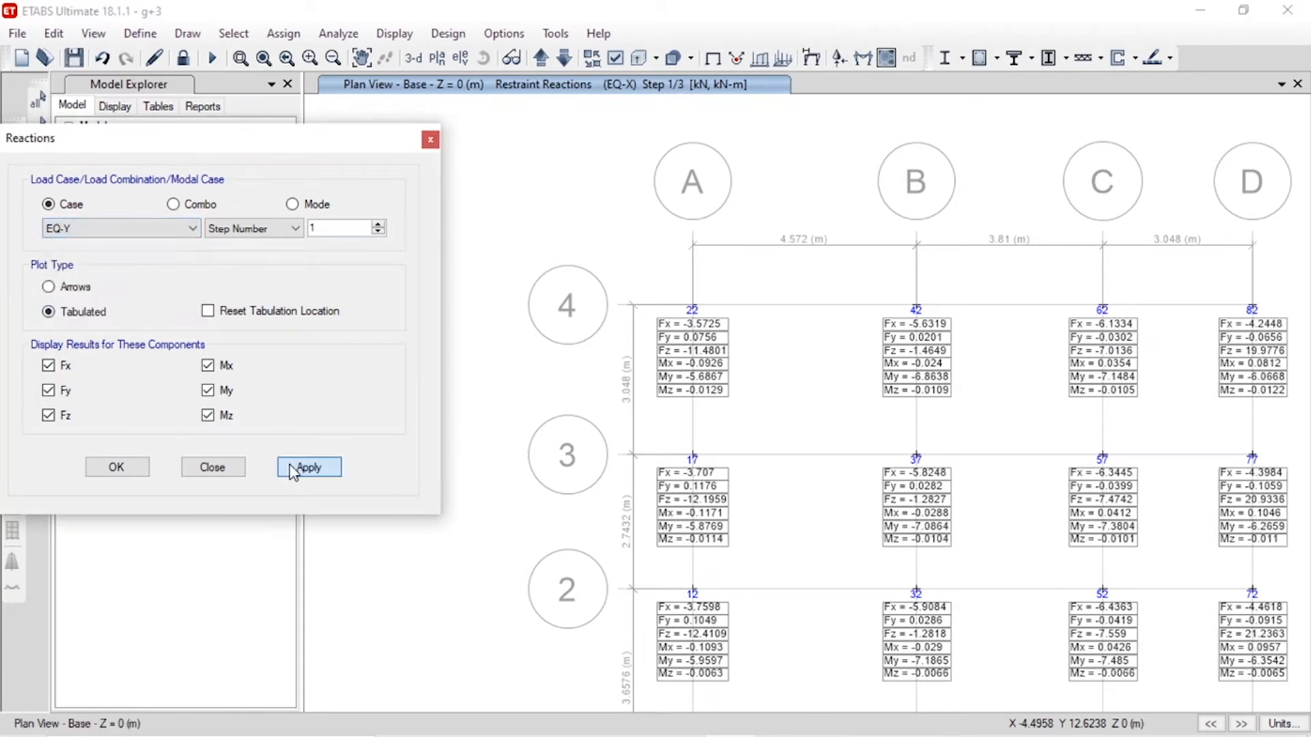
- Display the tabulated base reactions for load combinations UDCon4 and UDCon7 in turn, and close the reaction settings
left_click(173, 204)
left_click(123, 228)
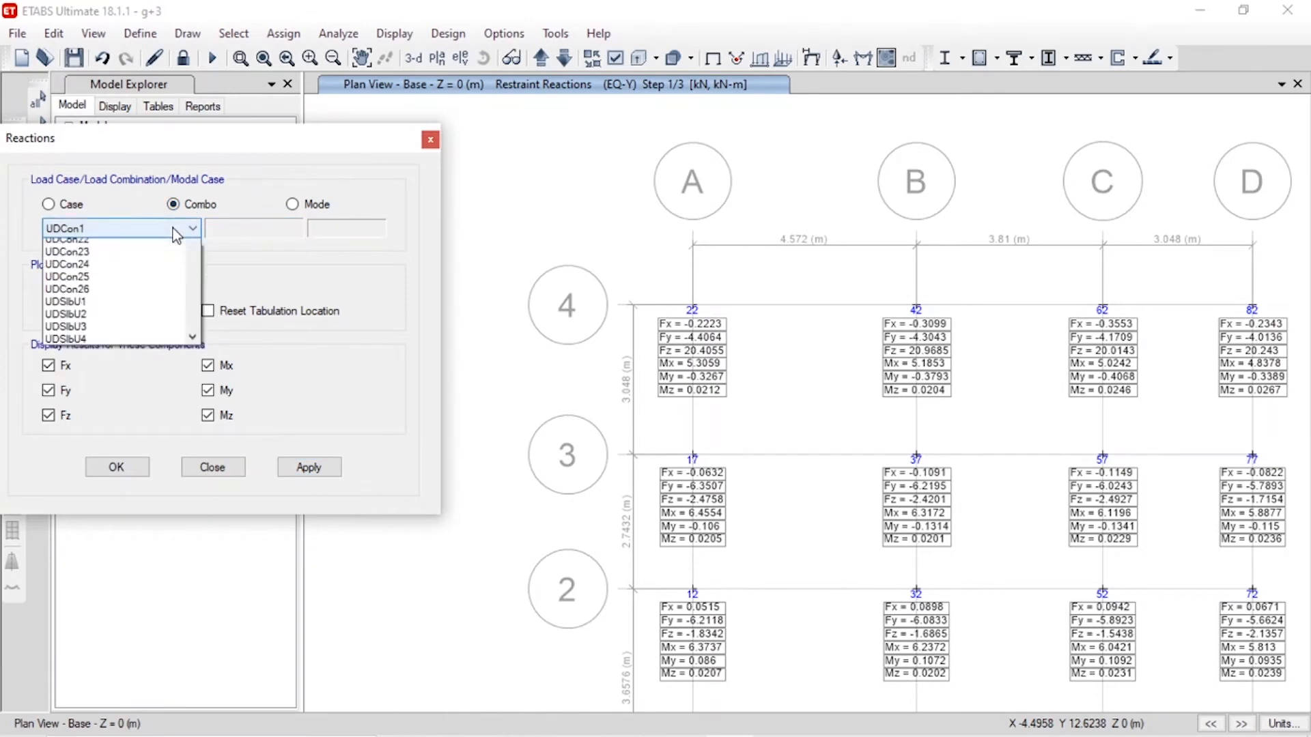
left_click(103, 282)
left_click(307, 467)
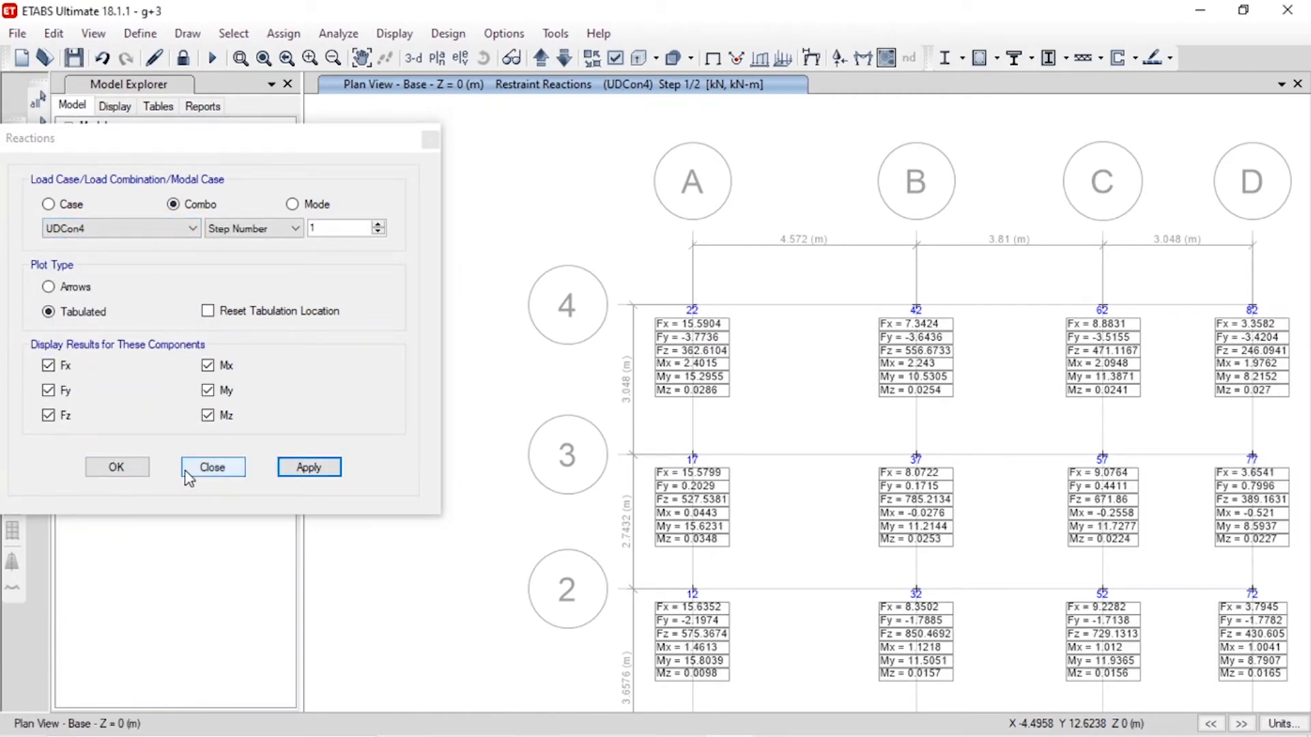
left_click(134, 232)
left_click(128, 287)
left_click(286, 473)
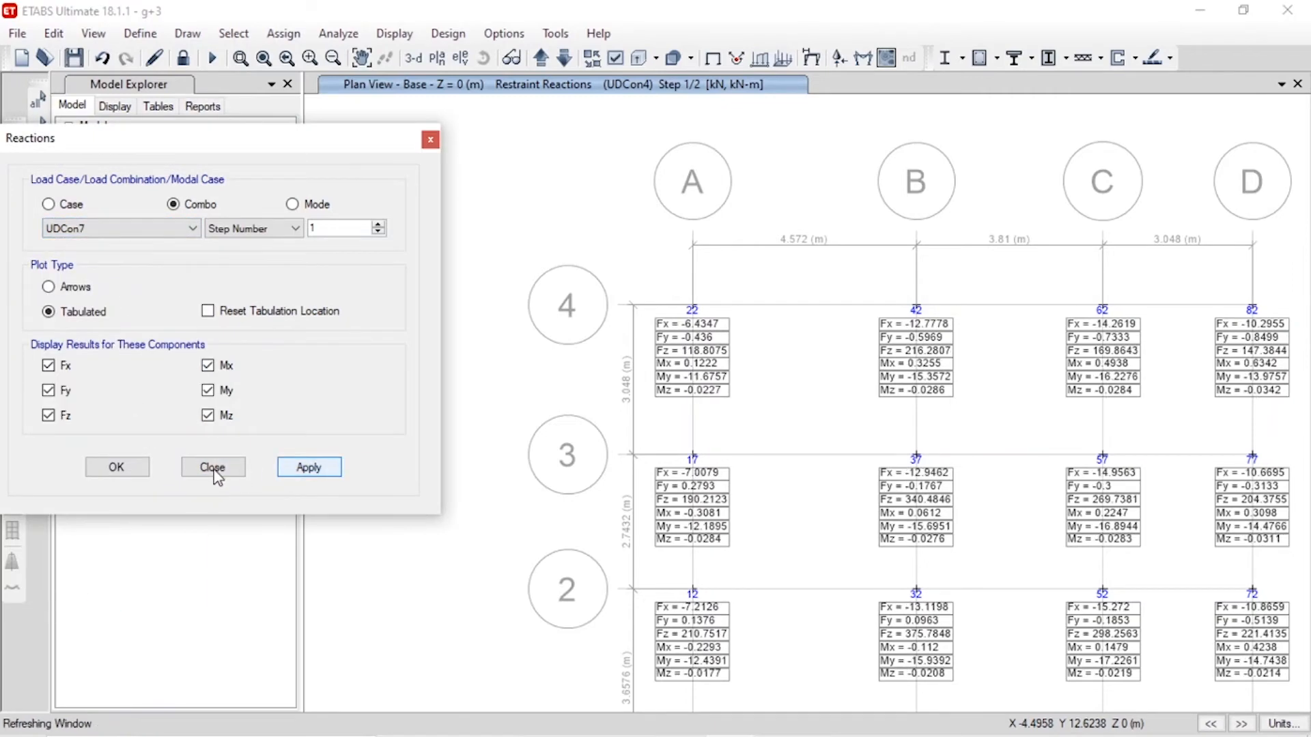
left_click(213, 472)
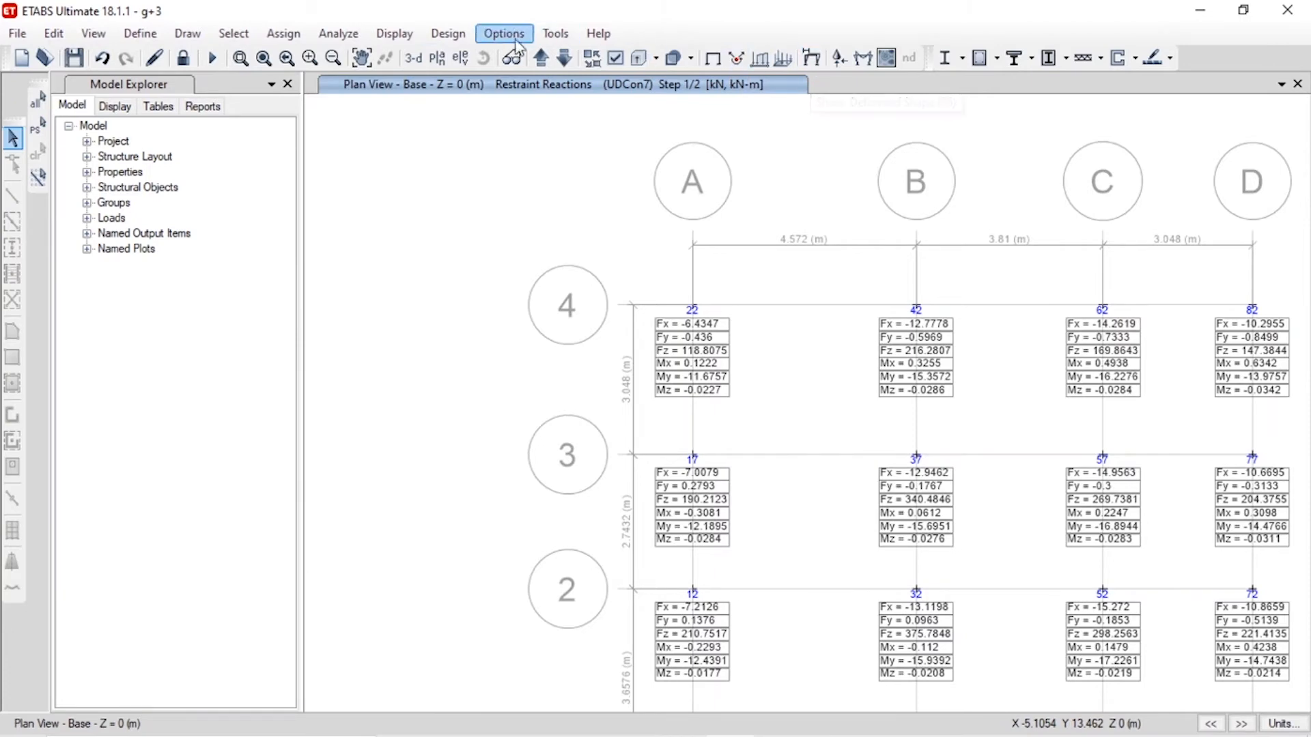
- Display the Dead axial force diagram in the default 3D view, including frames, piers, spandrels and links
left_click(413, 59)
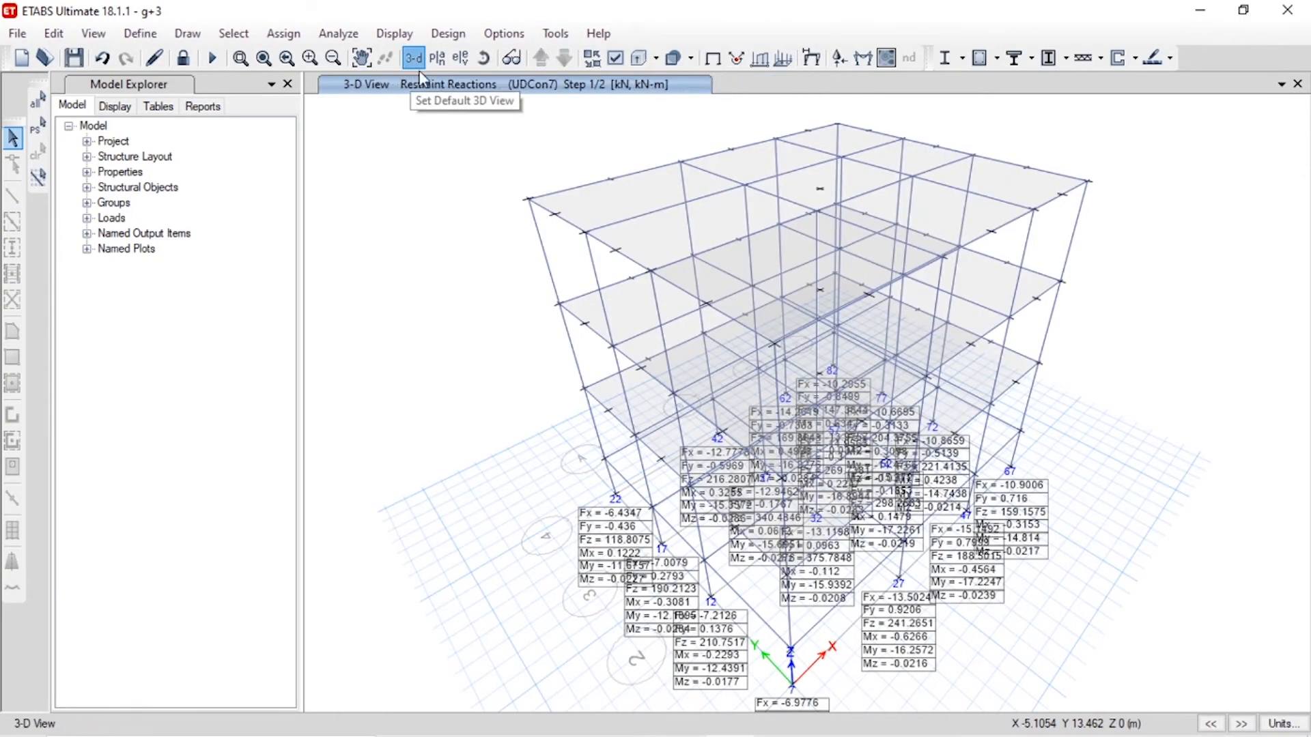
left_click(863, 59)
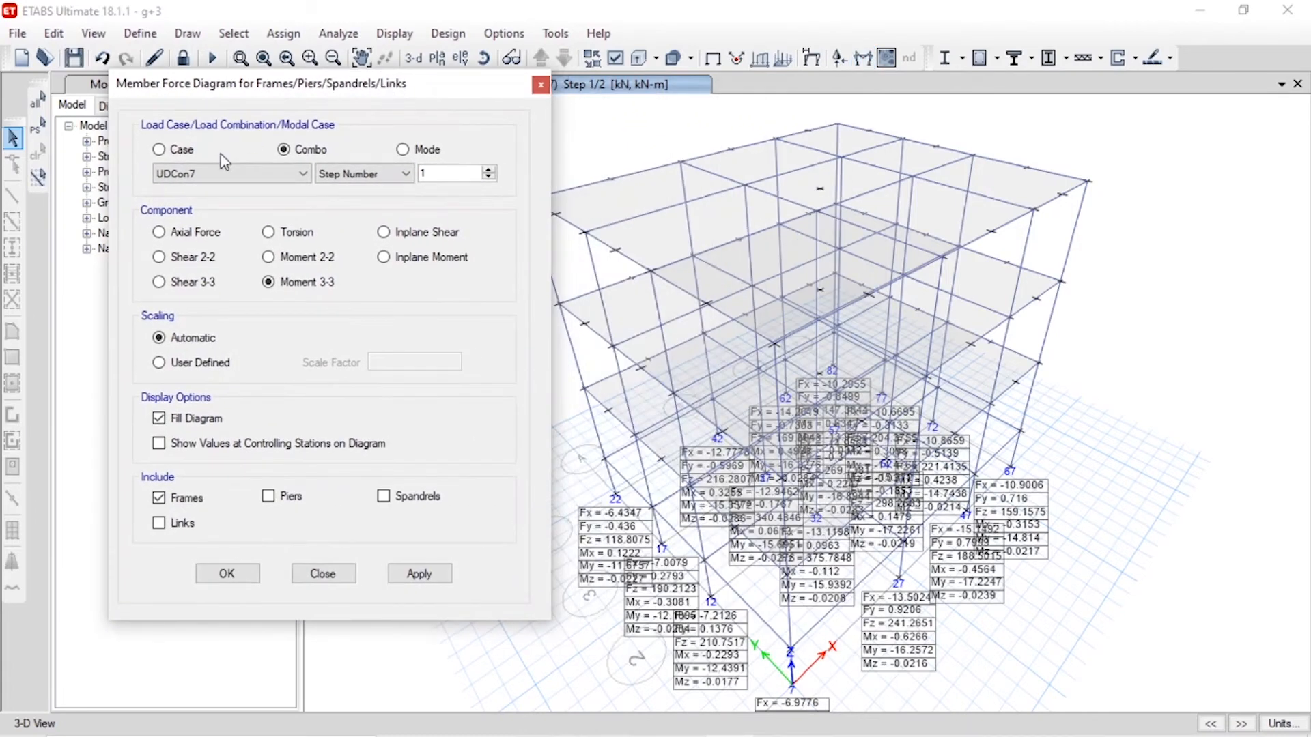
left_click(220, 155)
left_click(226, 174)
left_click(204, 187)
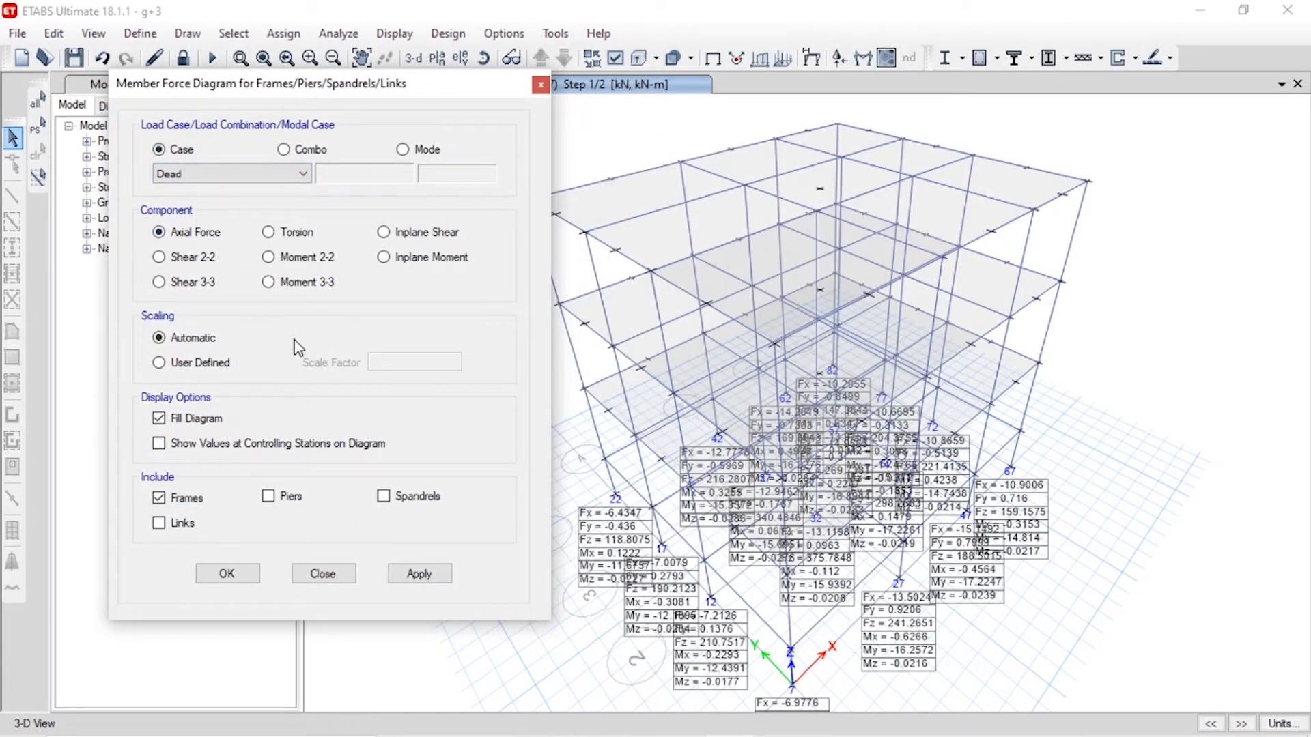
left_click(270, 501)
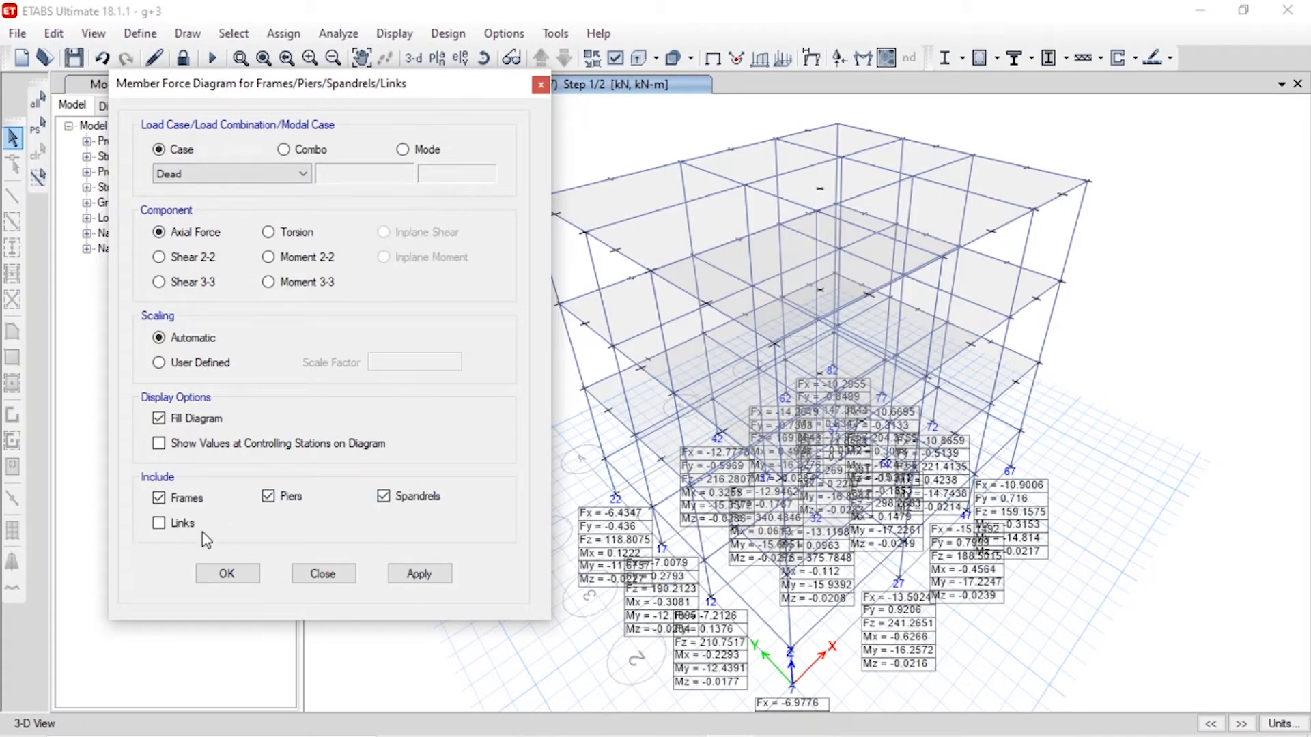
left_click(419, 574)
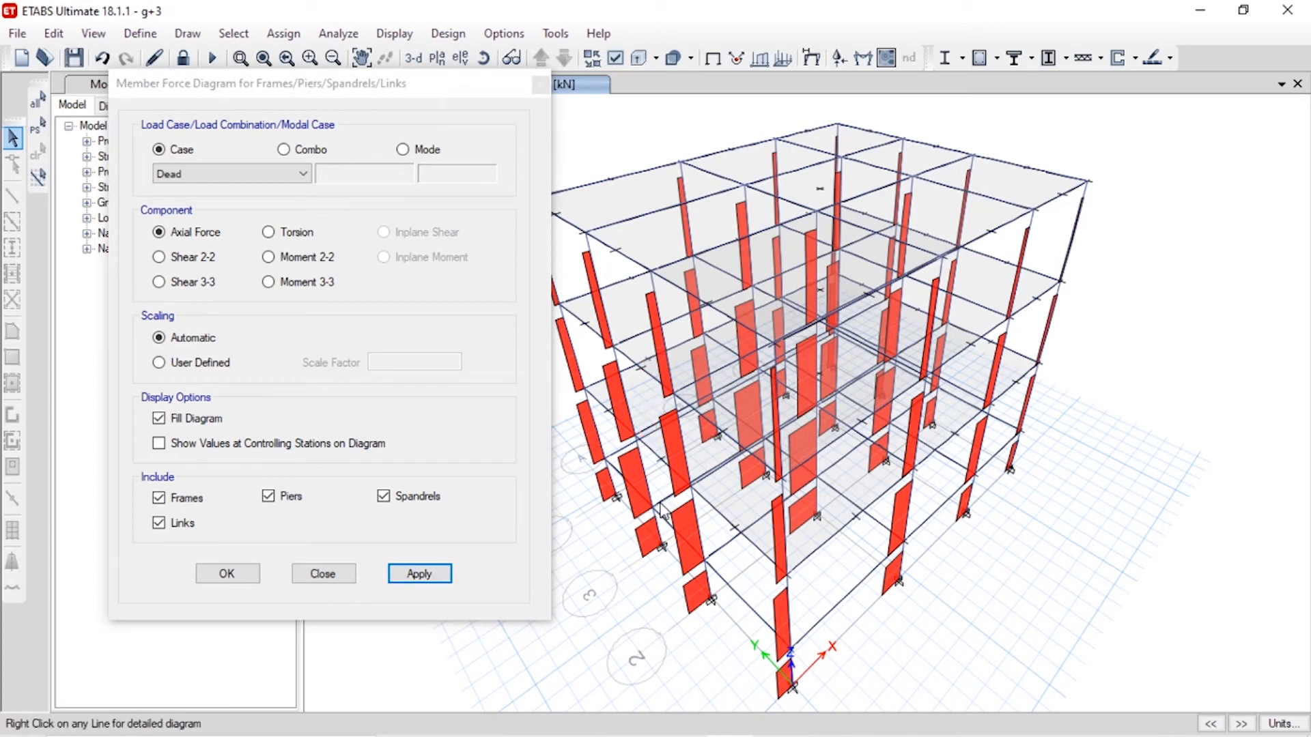
- Display the Dead Shear 2-2 diagram, show values at controlling stations, and display Shear 3-3 the same way
left_click(186, 256)
left_click(418, 575)
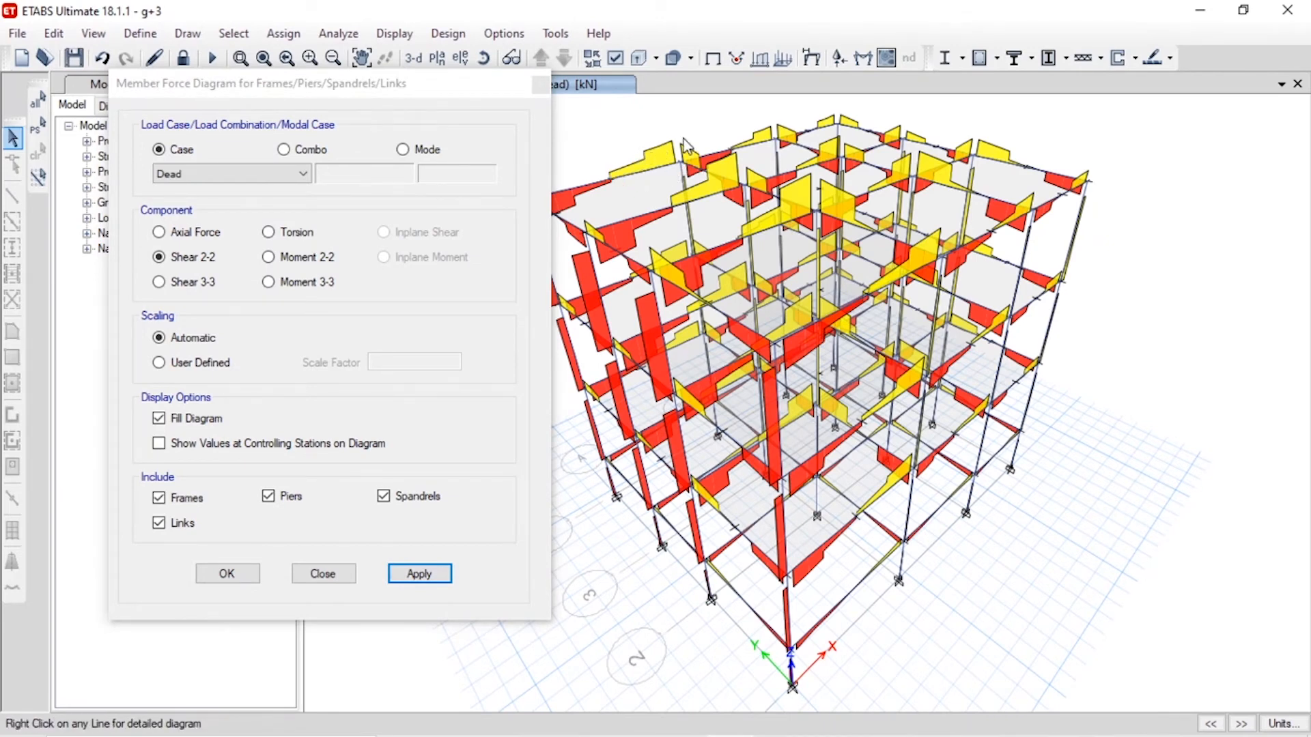
left_click(214, 445)
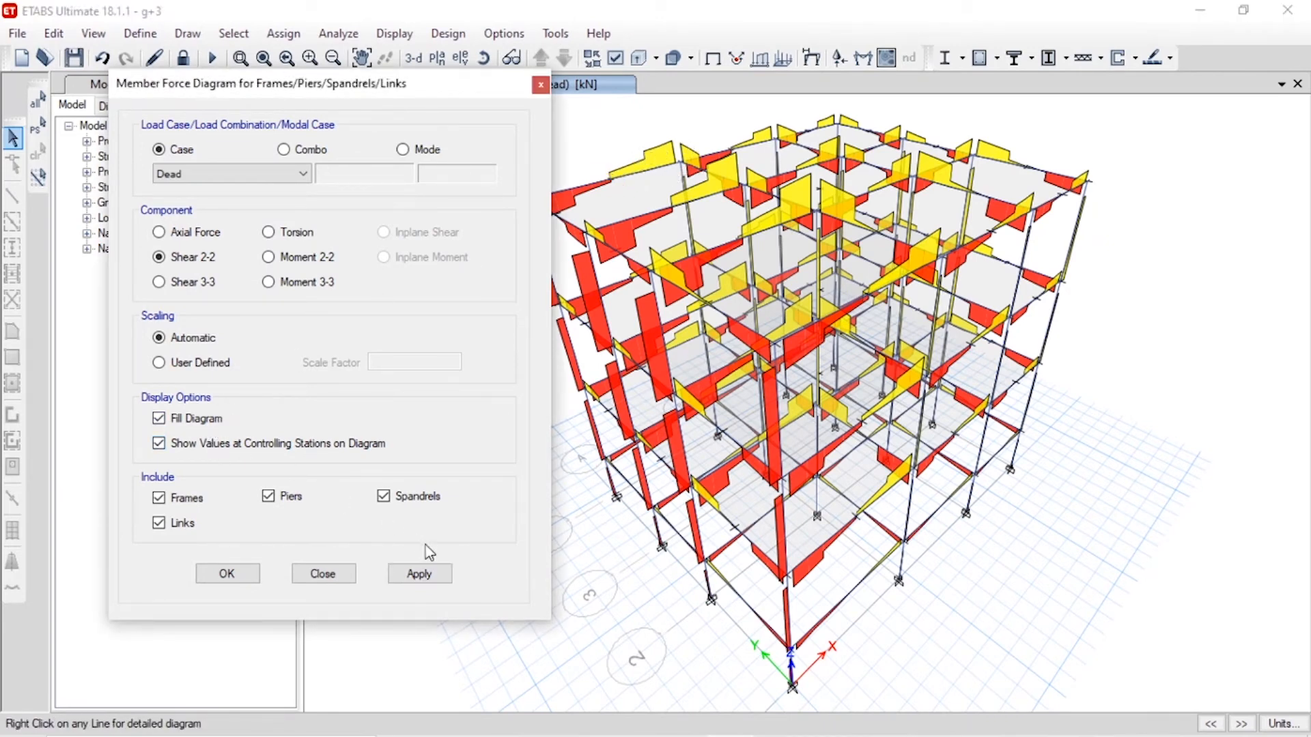
left_click(441, 574)
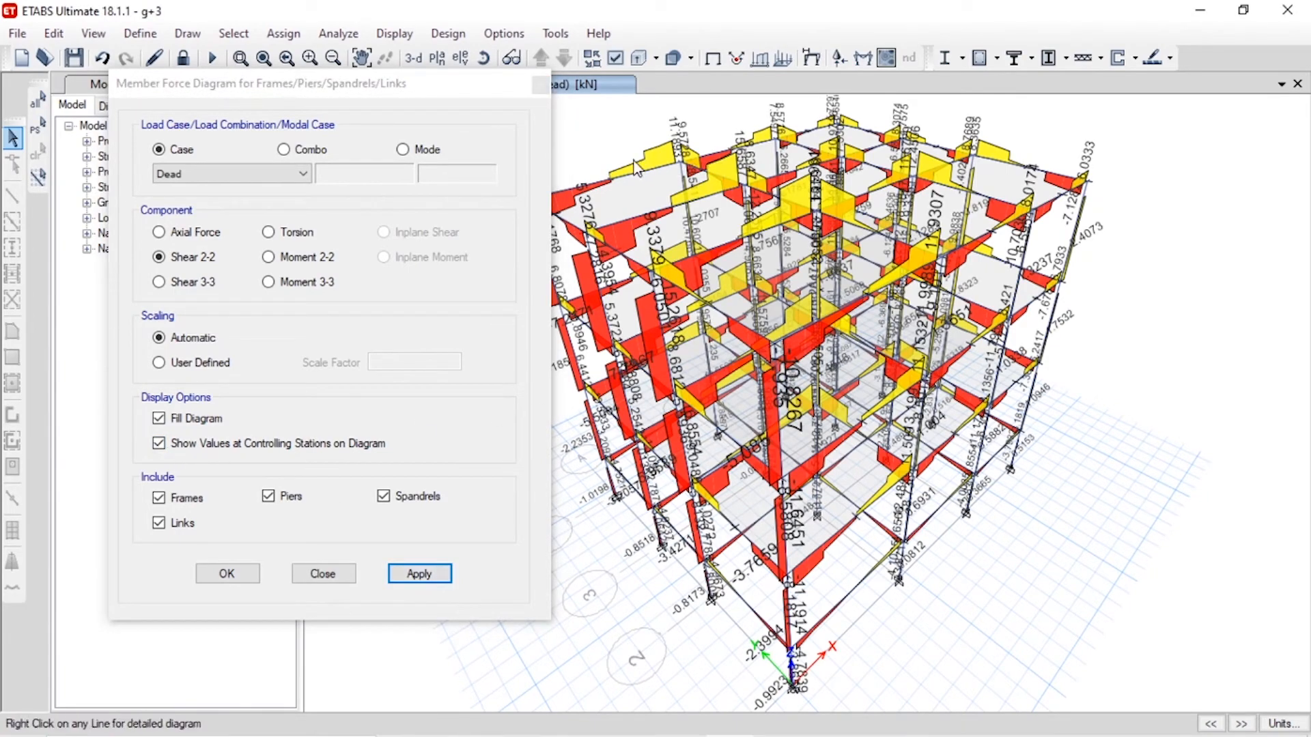
left_click(193, 282)
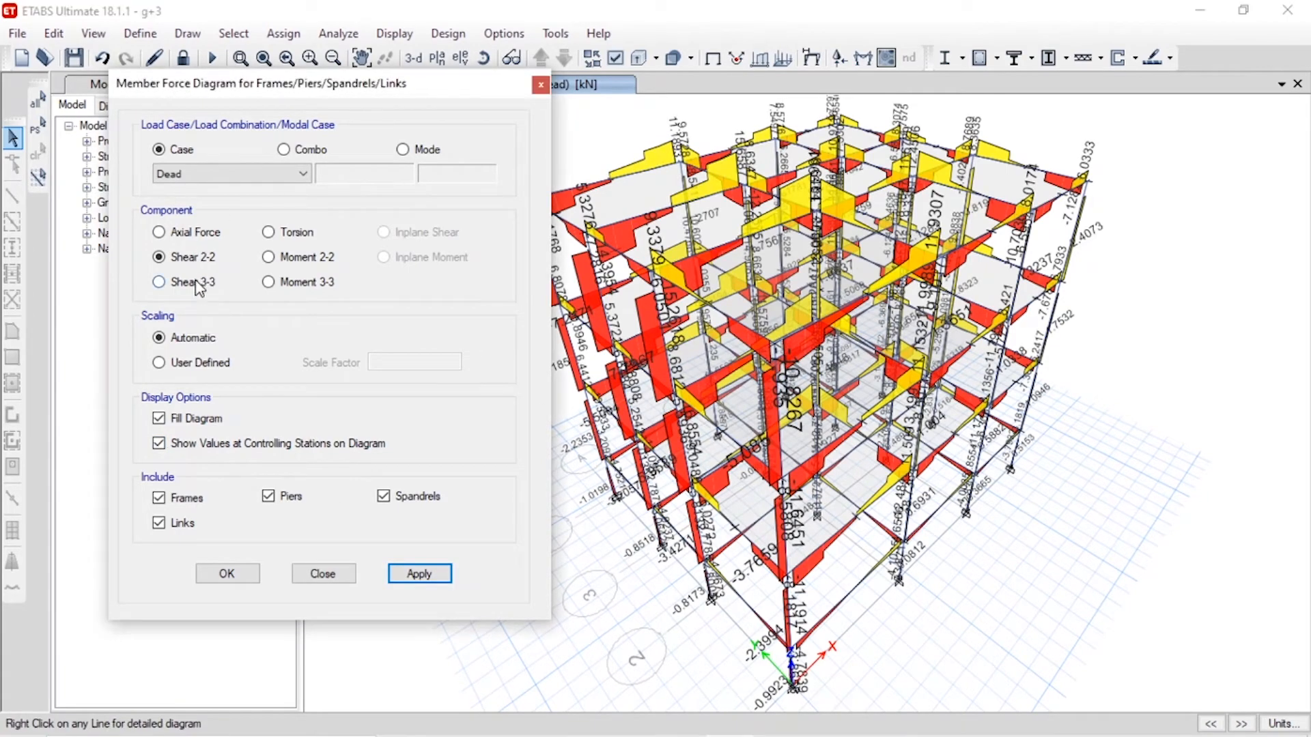
left_click(417, 573)
- Display the torsion diagrams for the Dead and Live load cases in turn
left_click(268, 233)
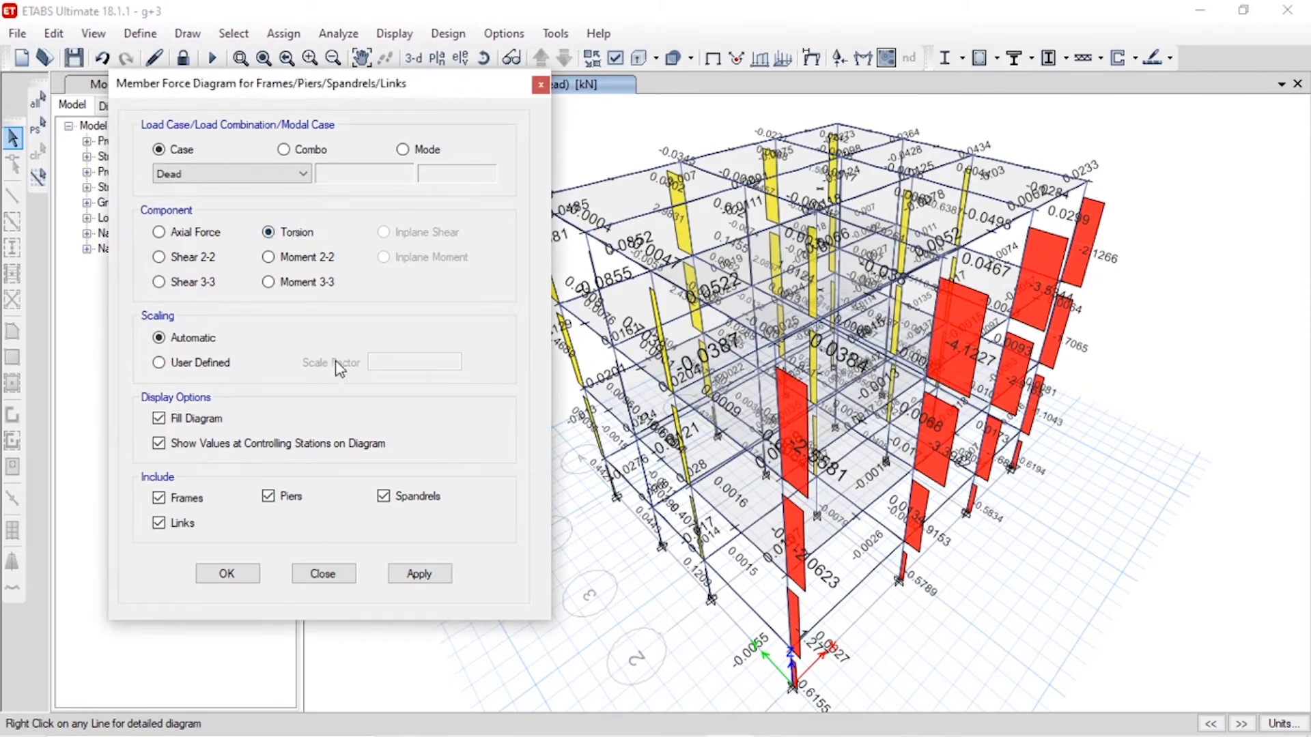
left_click(415, 577)
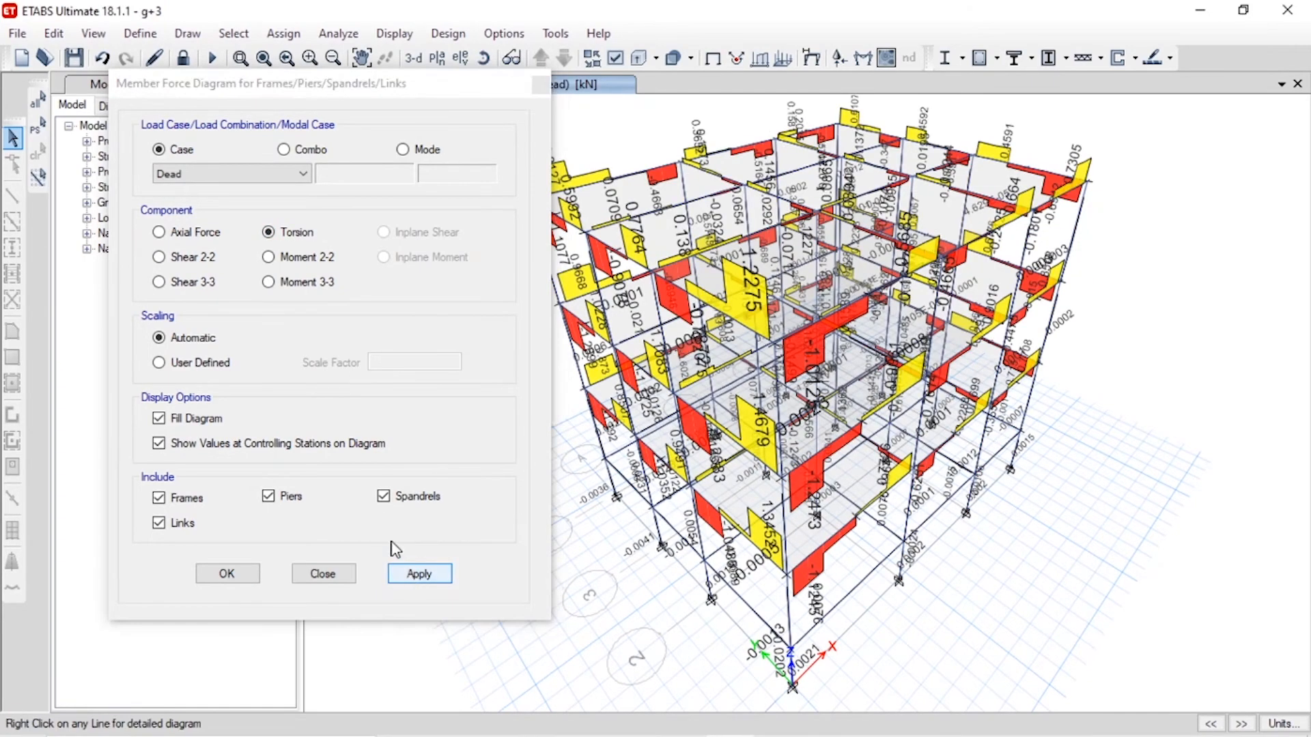
left_click(219, 174)
left_click(198, 198)
left_click(430, 581)
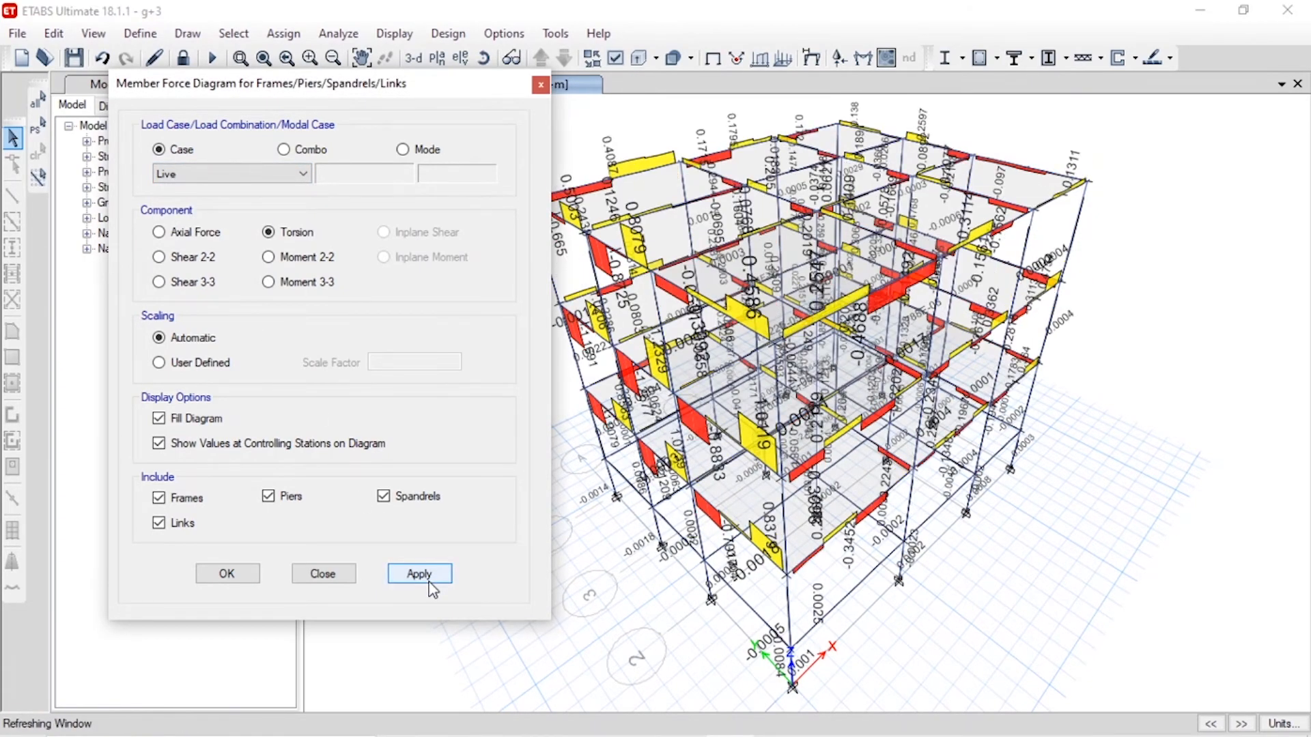
- Display the Moment 3-3 diagrams for the Live and EQ-X load cases in turn
left_click(288, 283)
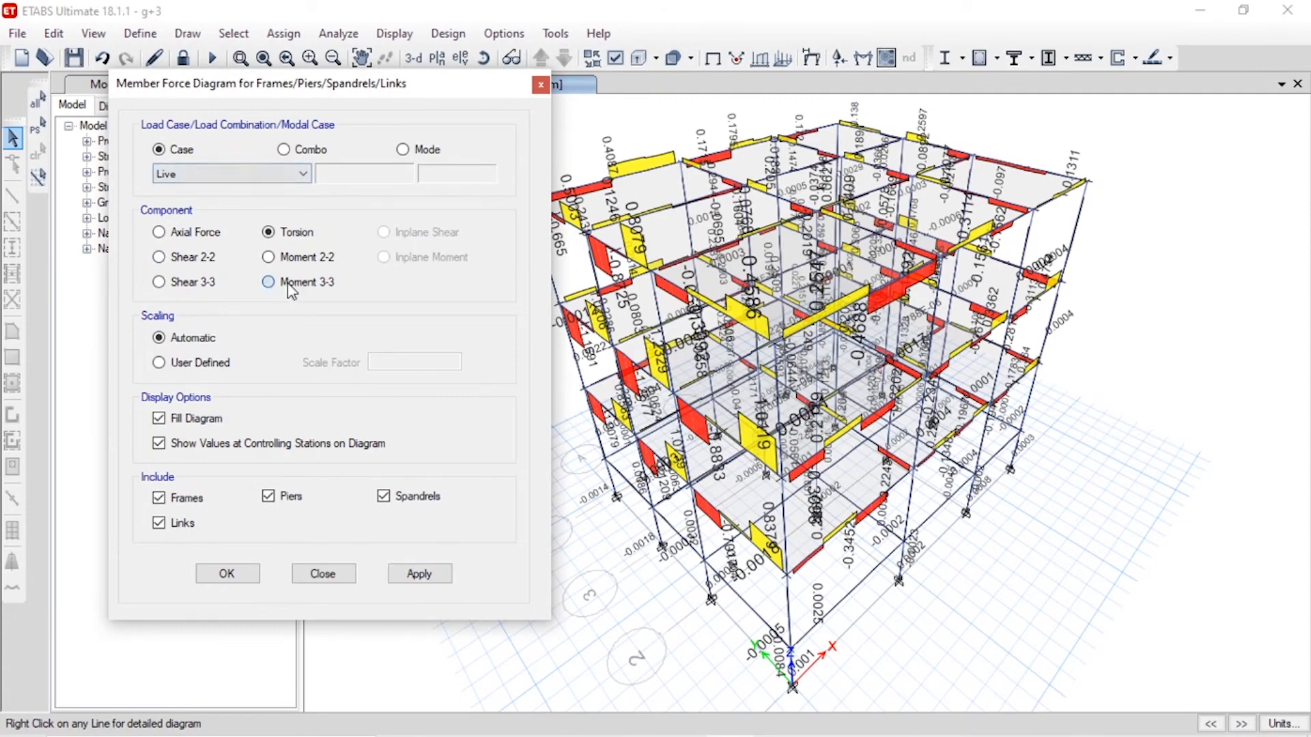
left_click(420, 573)
left_click(235, 175)
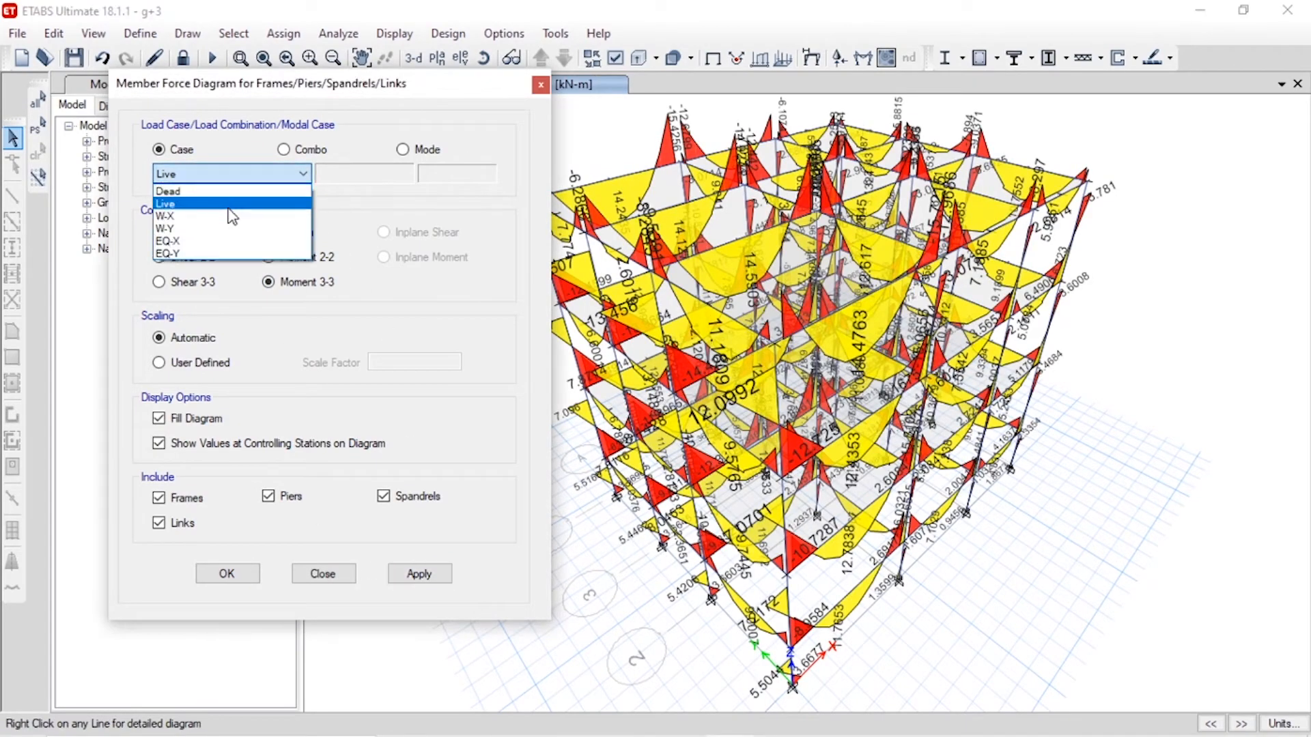
left_click(235, 243)
left_click(419, 574)
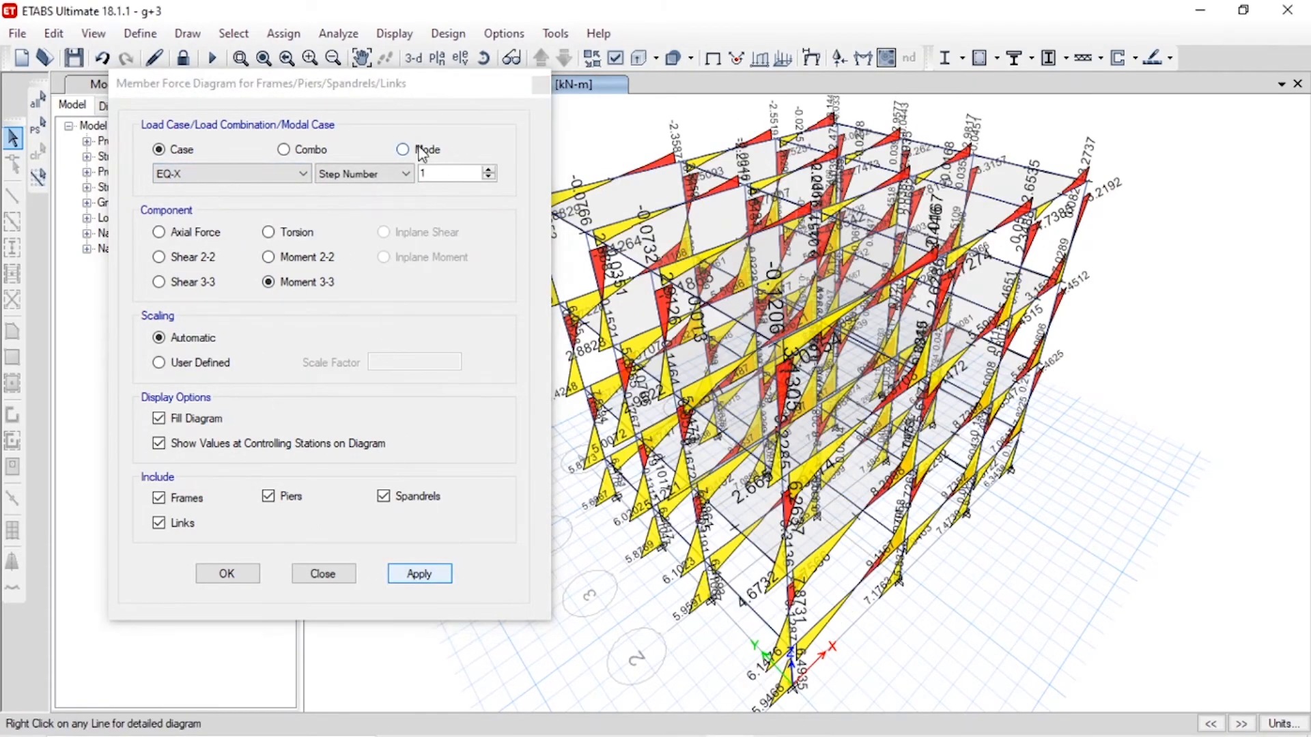
- Display the Shear 2-2 diagram for load combination UDCon9 and close the member force settings
left_click(315, 157)
left_click(294, 174)
left_click(273, 294)
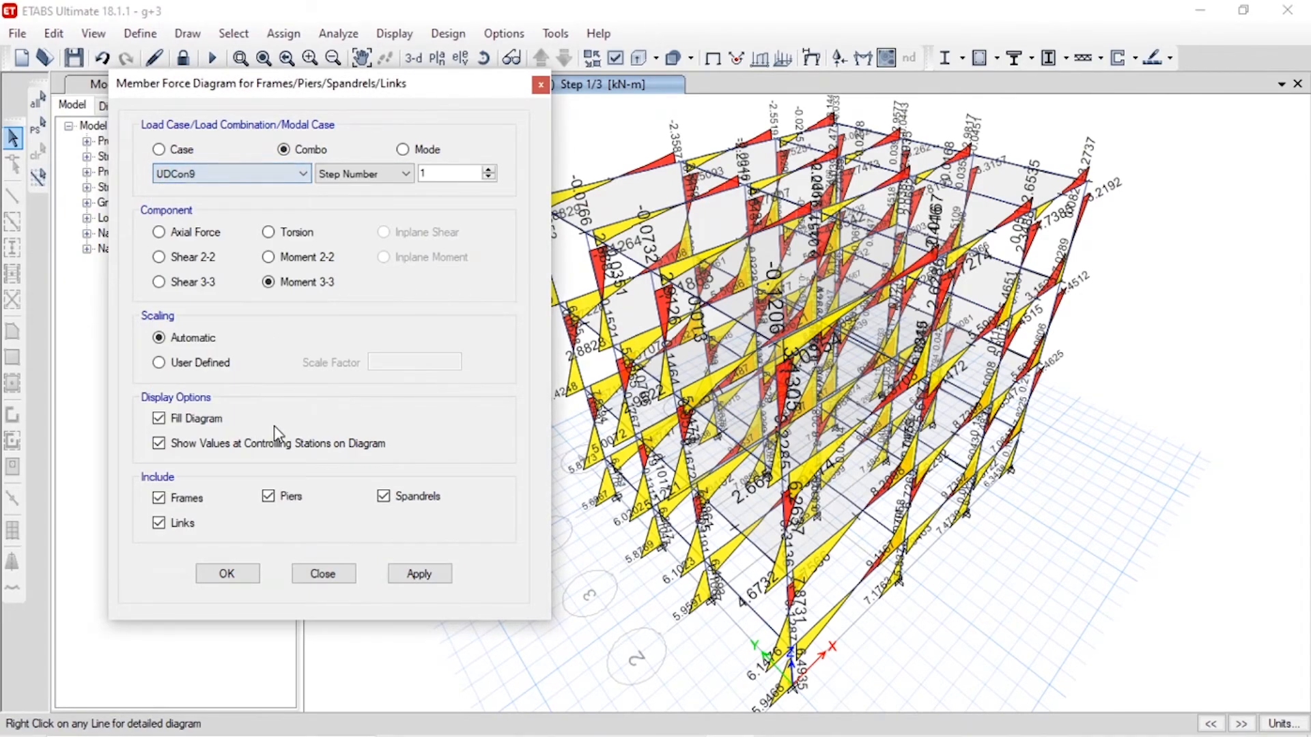
left_click(427, 573)
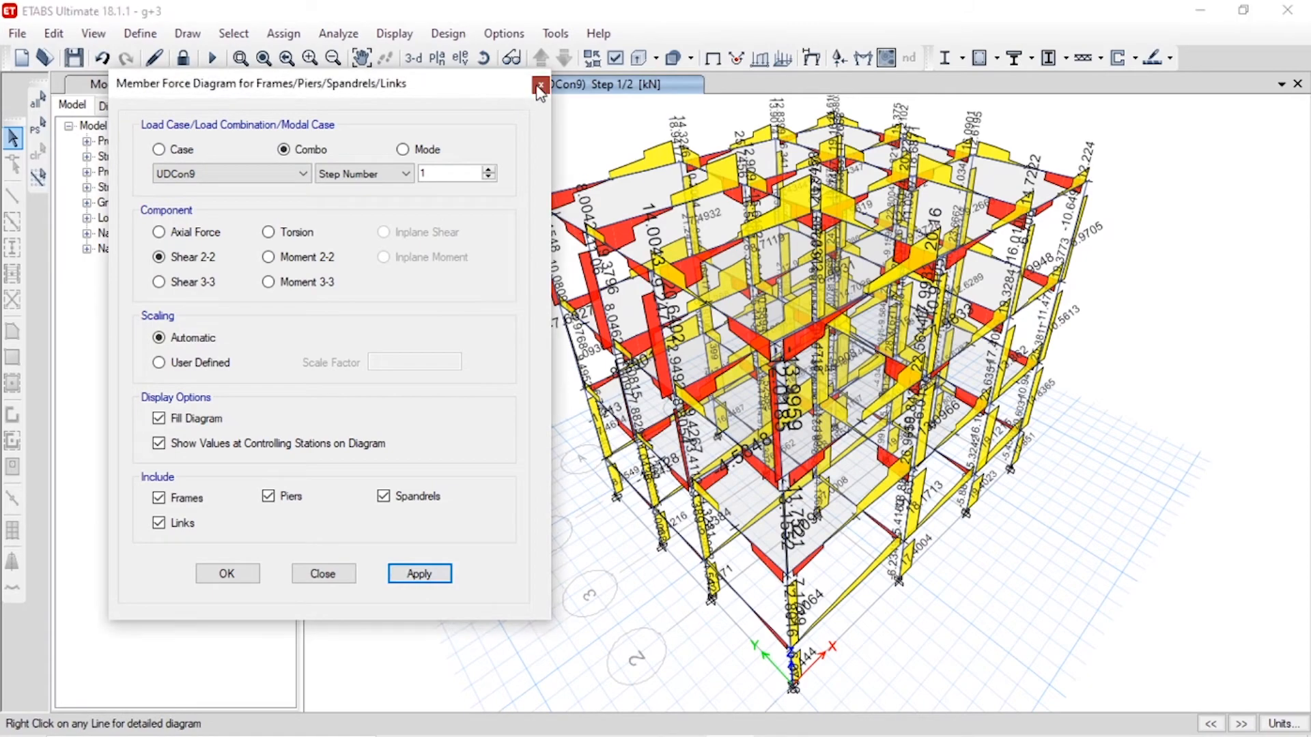
left_click(540, 85)
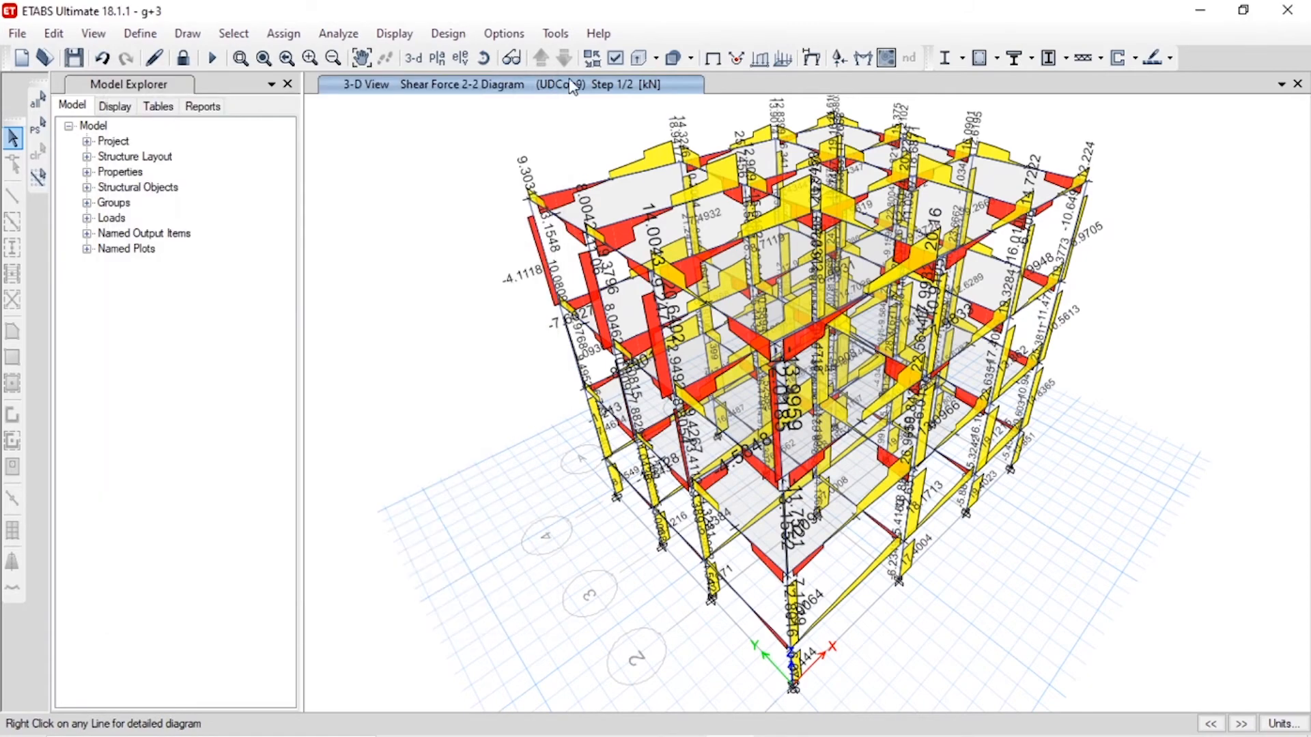
- Display the F11 resultant force contours of the slabs for the Dead load case on the undeformed shape
left_click(887, 59)
left_click_drag(754, 43, 432, 34)
left_click(145, 94)
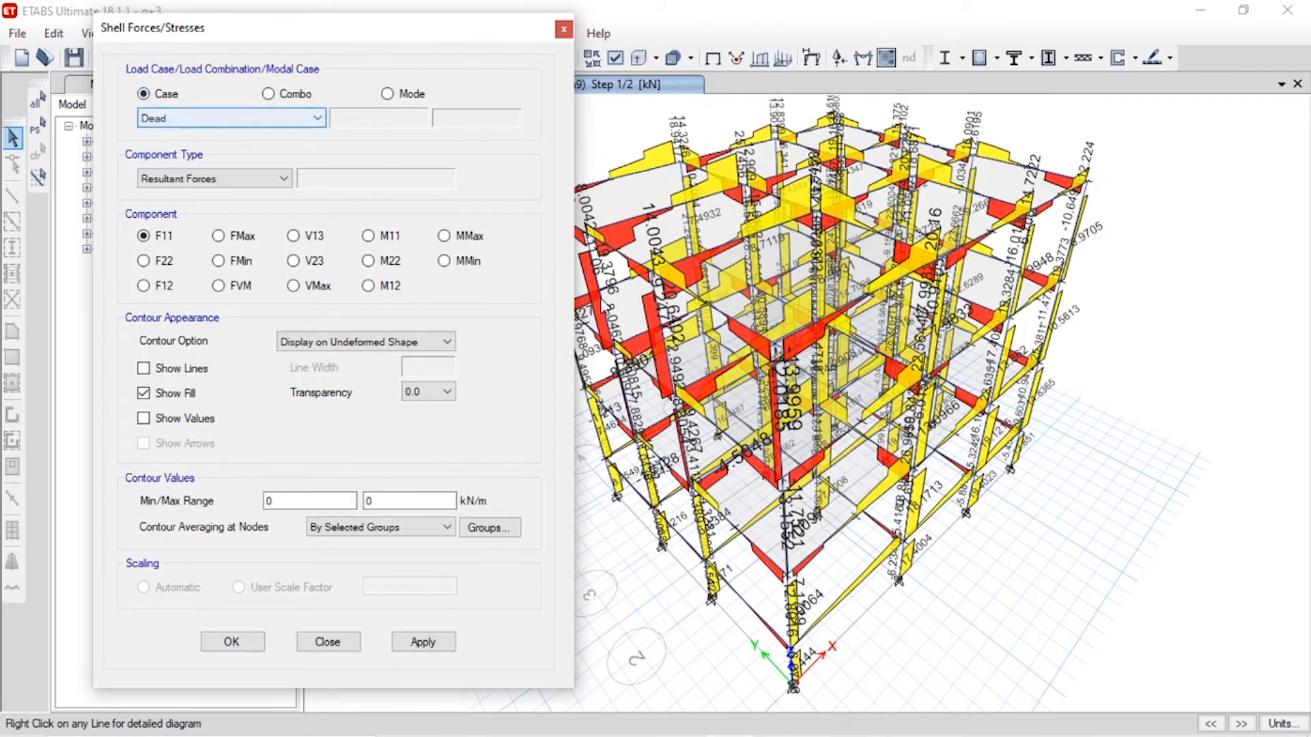
left_click(423, 643)
- Display the slabs' visible-face shell stress contours for the Dead load case, S11 and S12 in turn
left_click(202, 179)
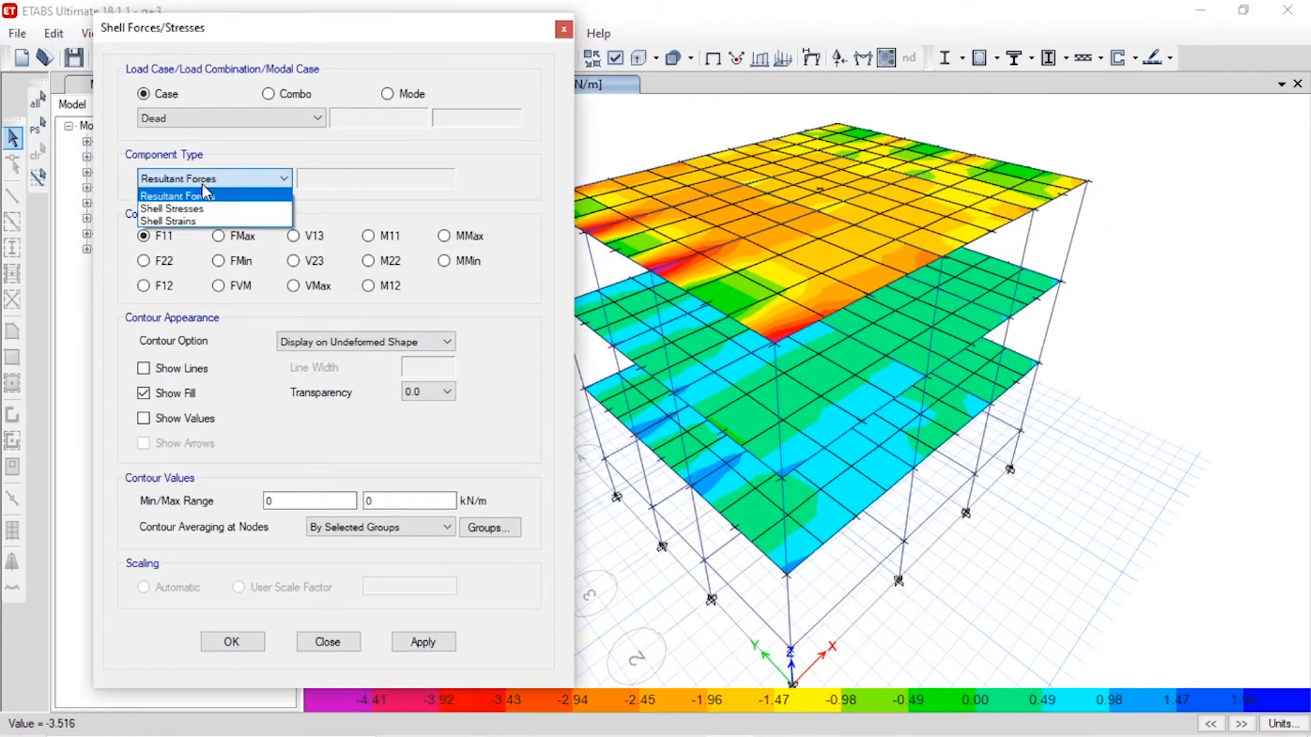
left_click(214, 209)
left_click(422, 645)
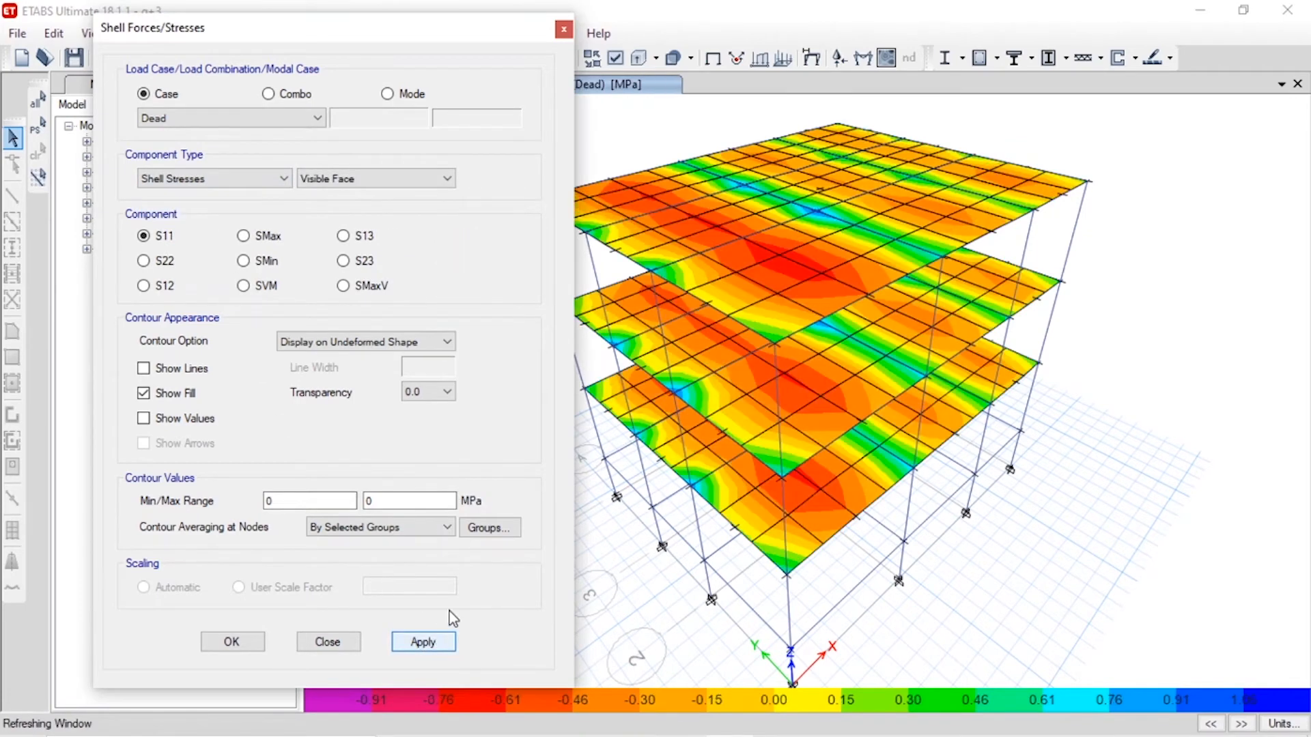
left_click(144, 286)
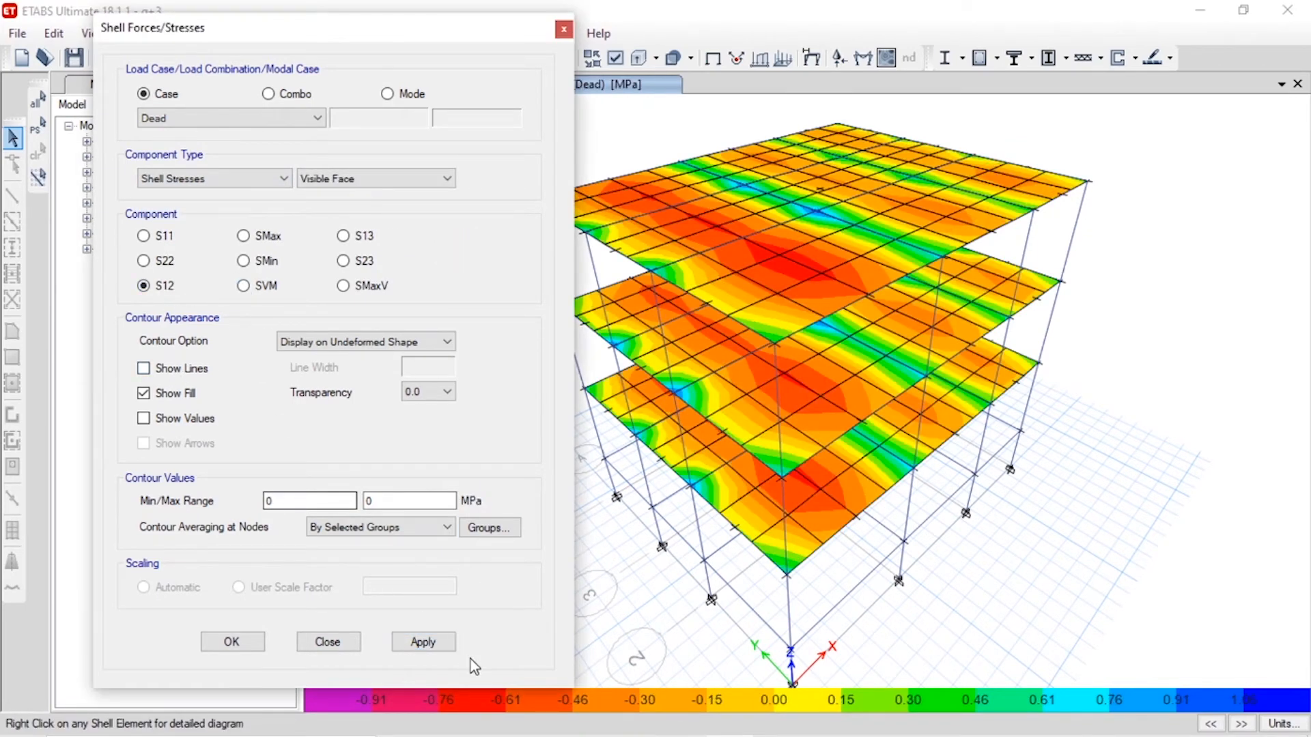
left_click(417, 641)
- Show contour lines and values on the S12 shell stress plot for the Dead load case
left_click(186, 372)
left_click(420, 645)
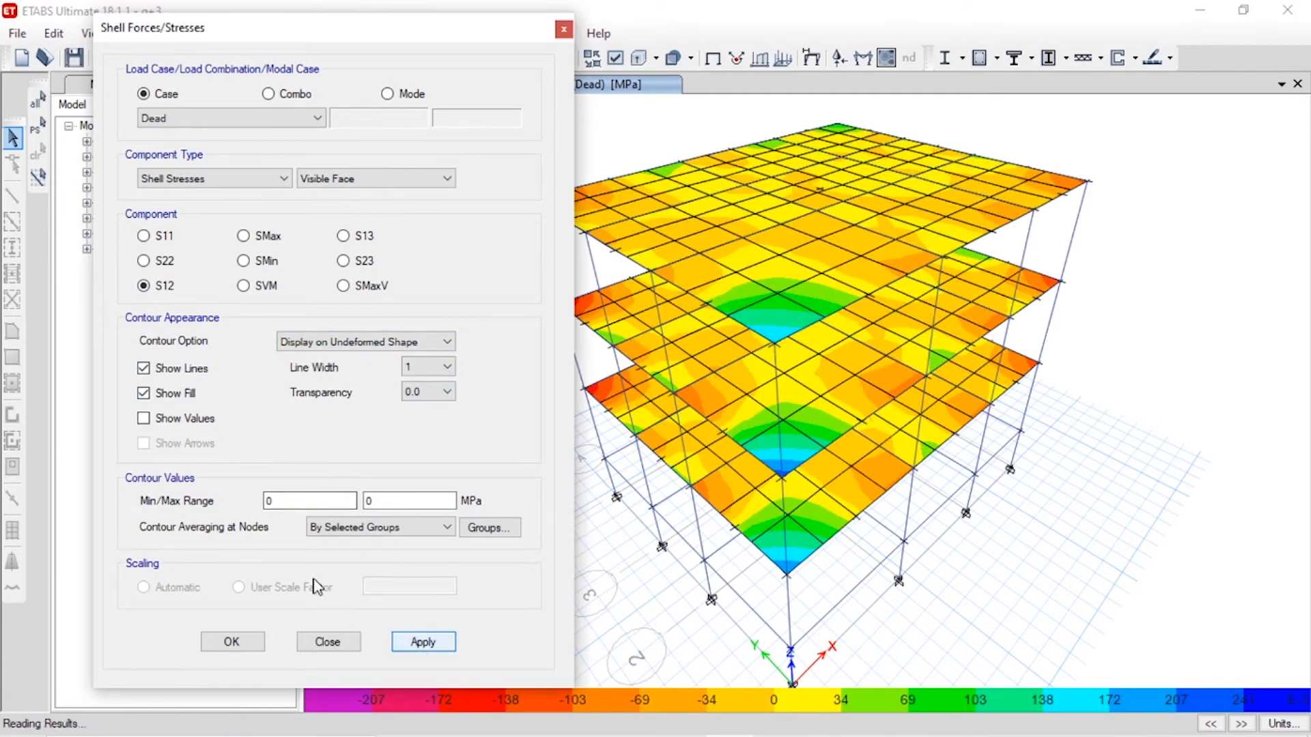
left_click(143, 418)
left_click(424, 642)
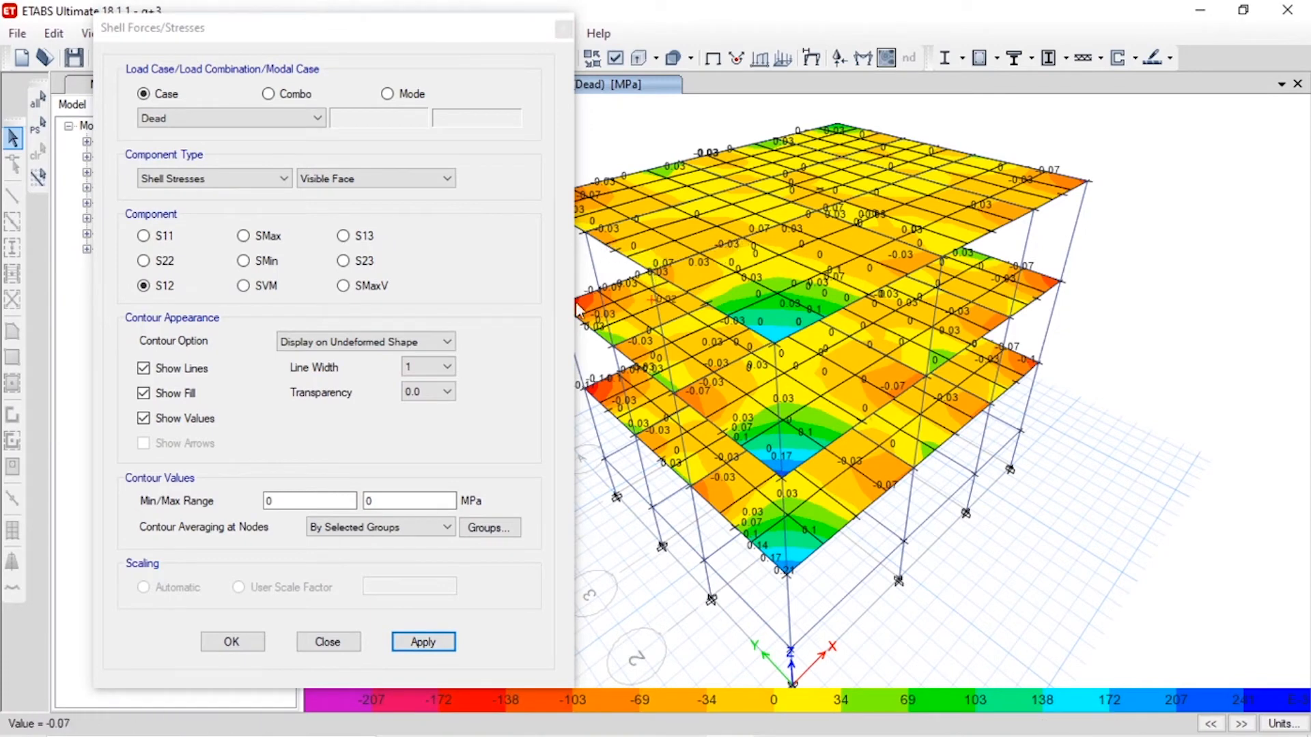
- Display the SMaxV shell stress contours and the absolute maximum E11 shell strain contours for the Dead load case
left_click(343, 286)
left_click(429, 643)
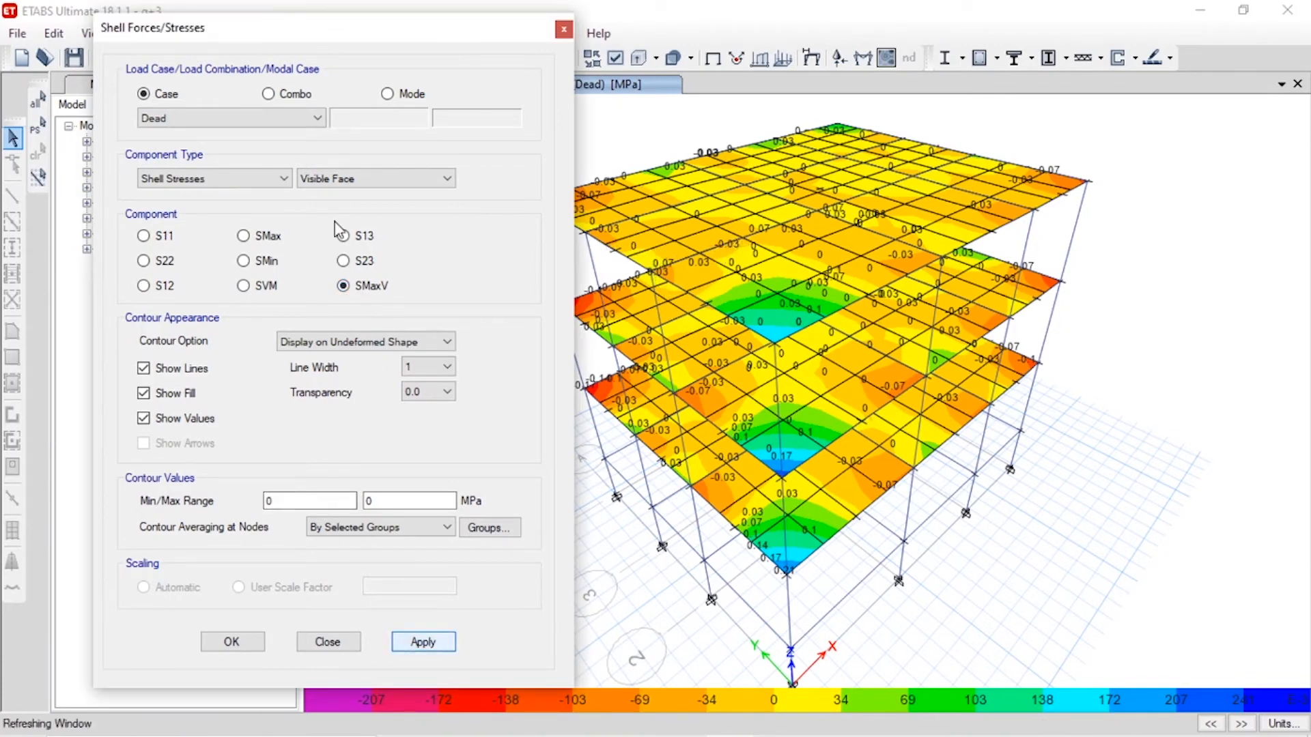
left_click(346, 178)
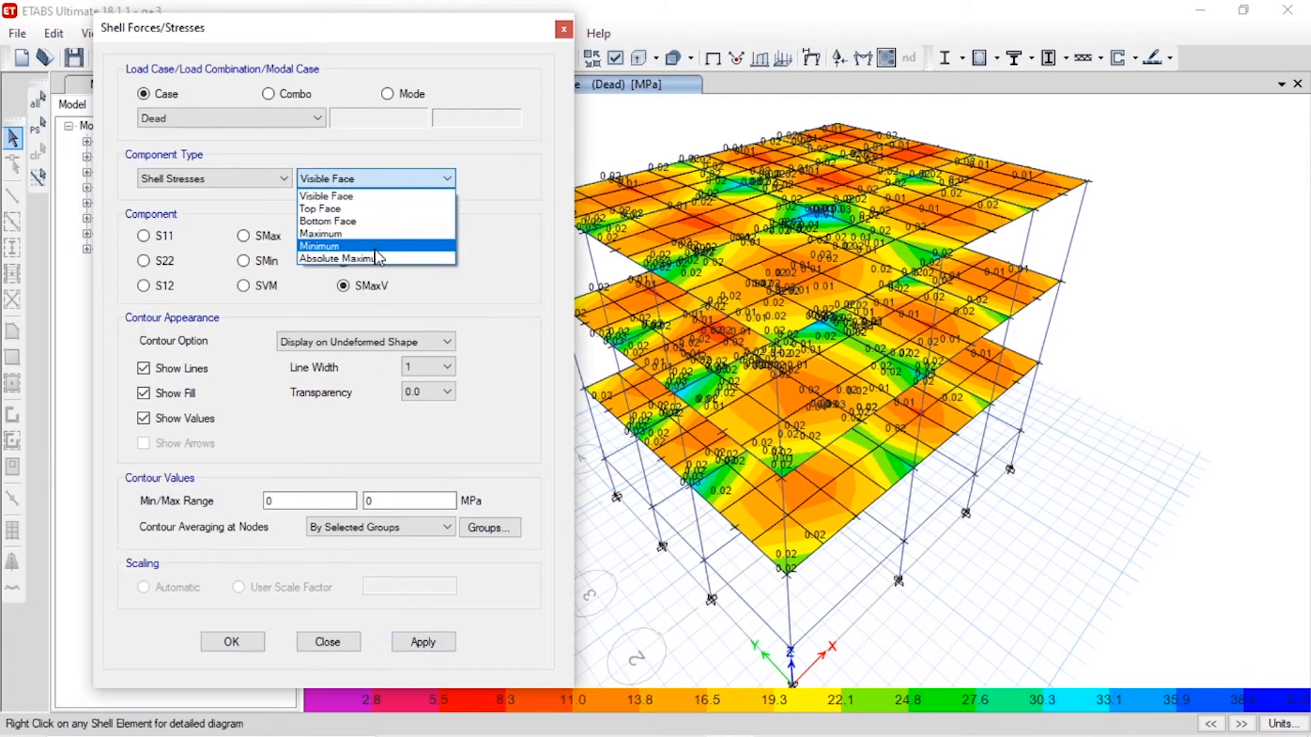
left_click(341, 258)
left_click(267, 179)
left_click(205, 221)
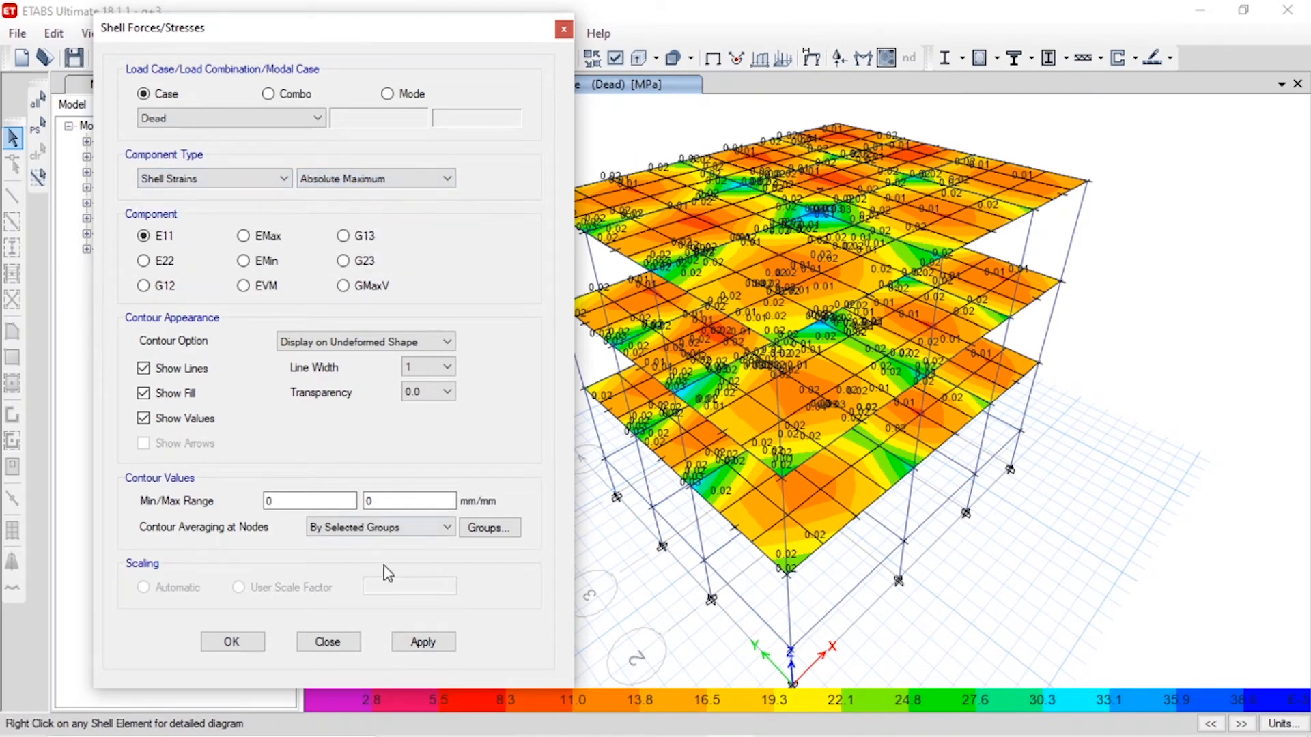
left_click(420, 640)
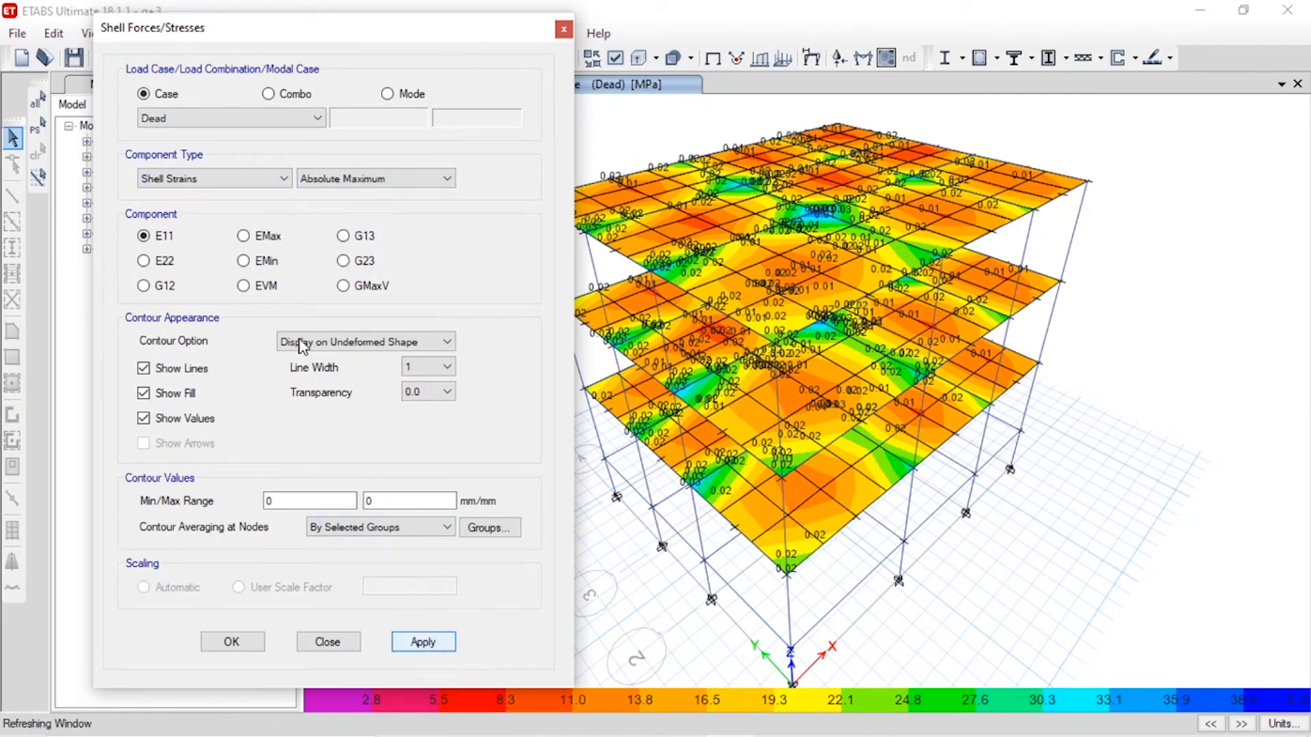
- Display the F11 resultant force contours for the Dead load case and for load combination UDCon5 in turn
left_click(225, 178)
left_click(227, 196)
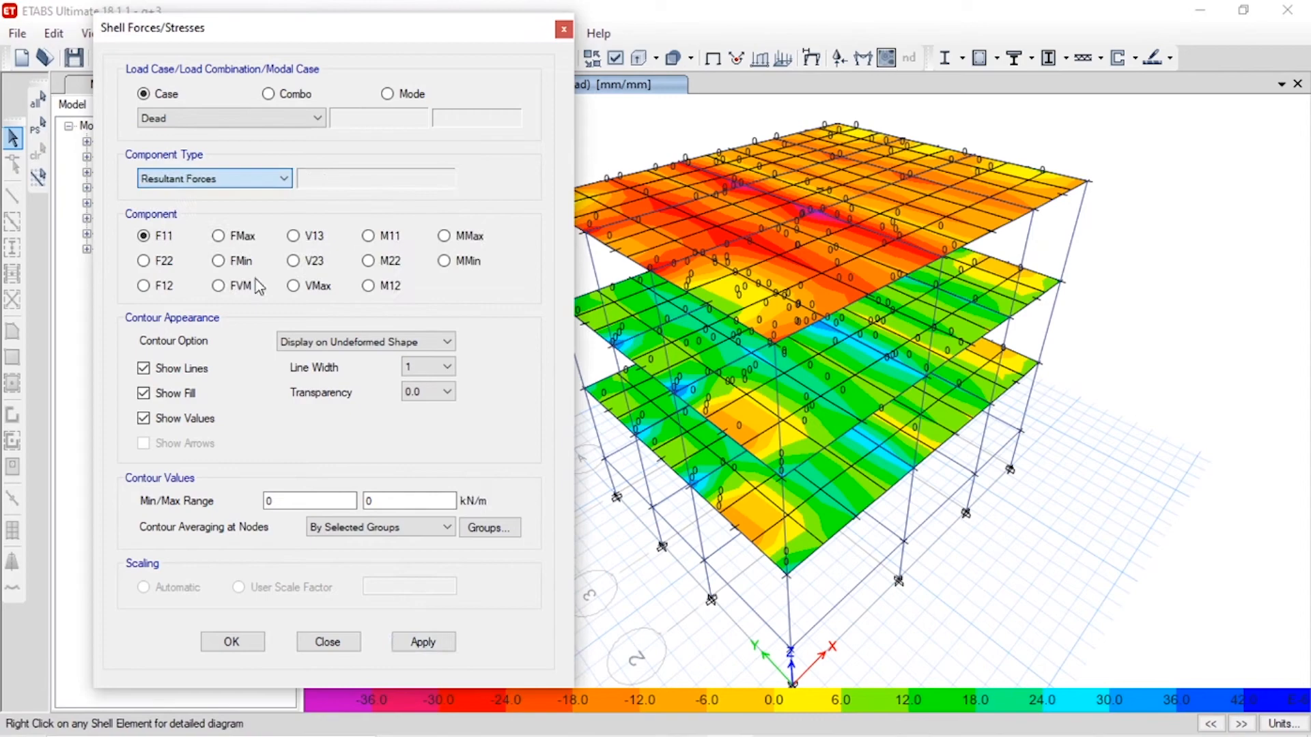
left_click(423, 641)
left_click(267, 93)
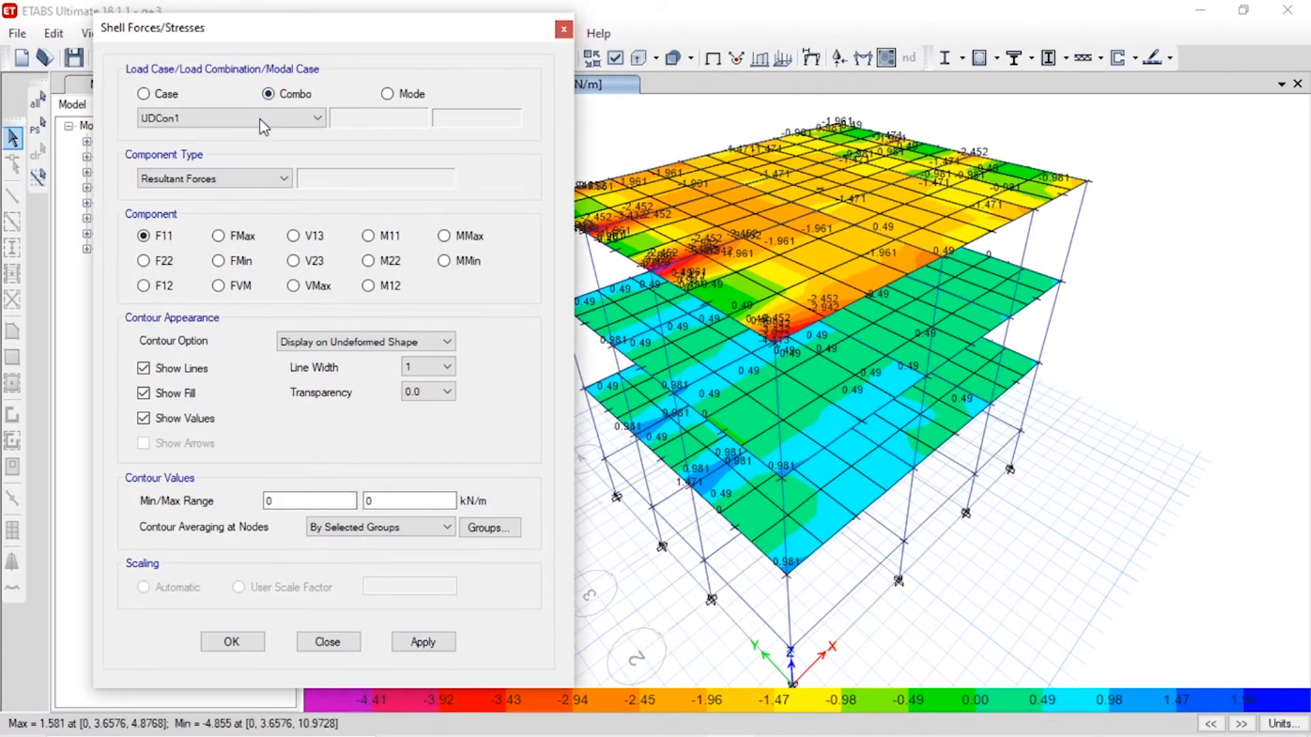
left_click(273, 118)
left_click(232, 171)
left_click(421, 642)
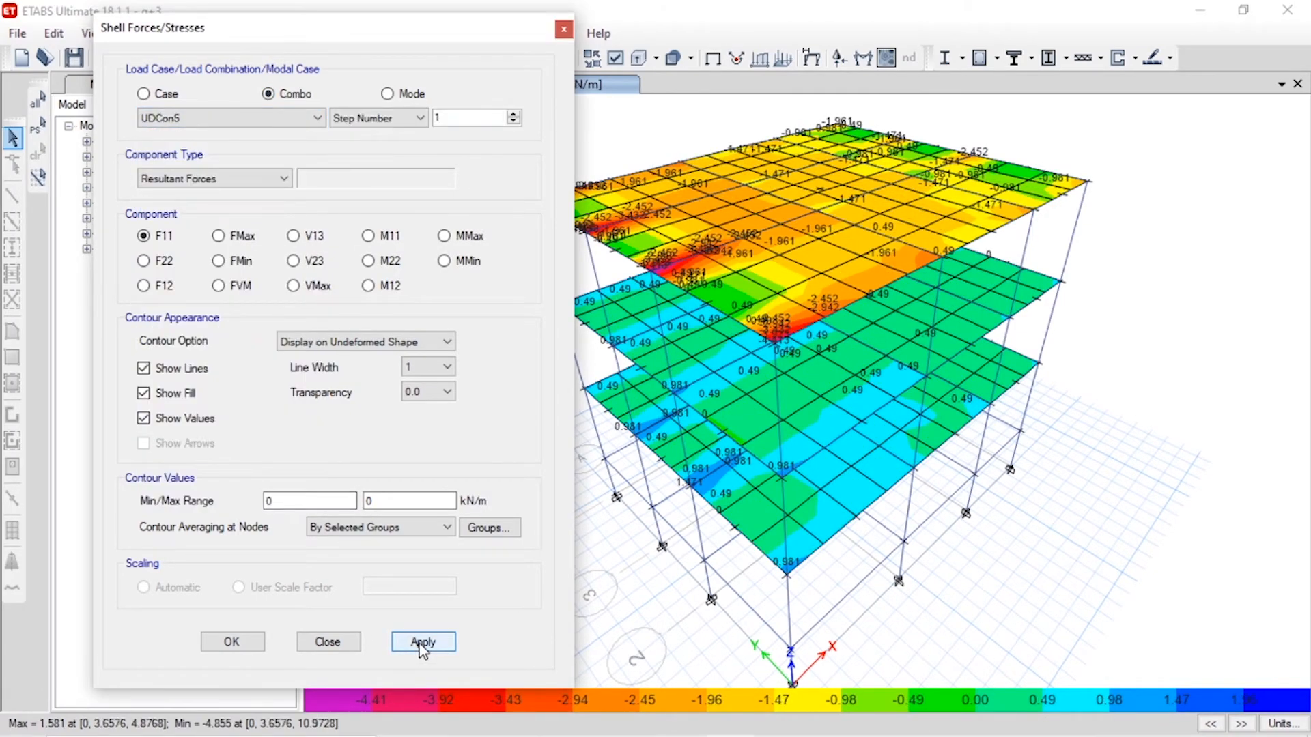
- Display the F11 resultant force contours for the W-X load case and close the shell force settings
left_click(144, 94)
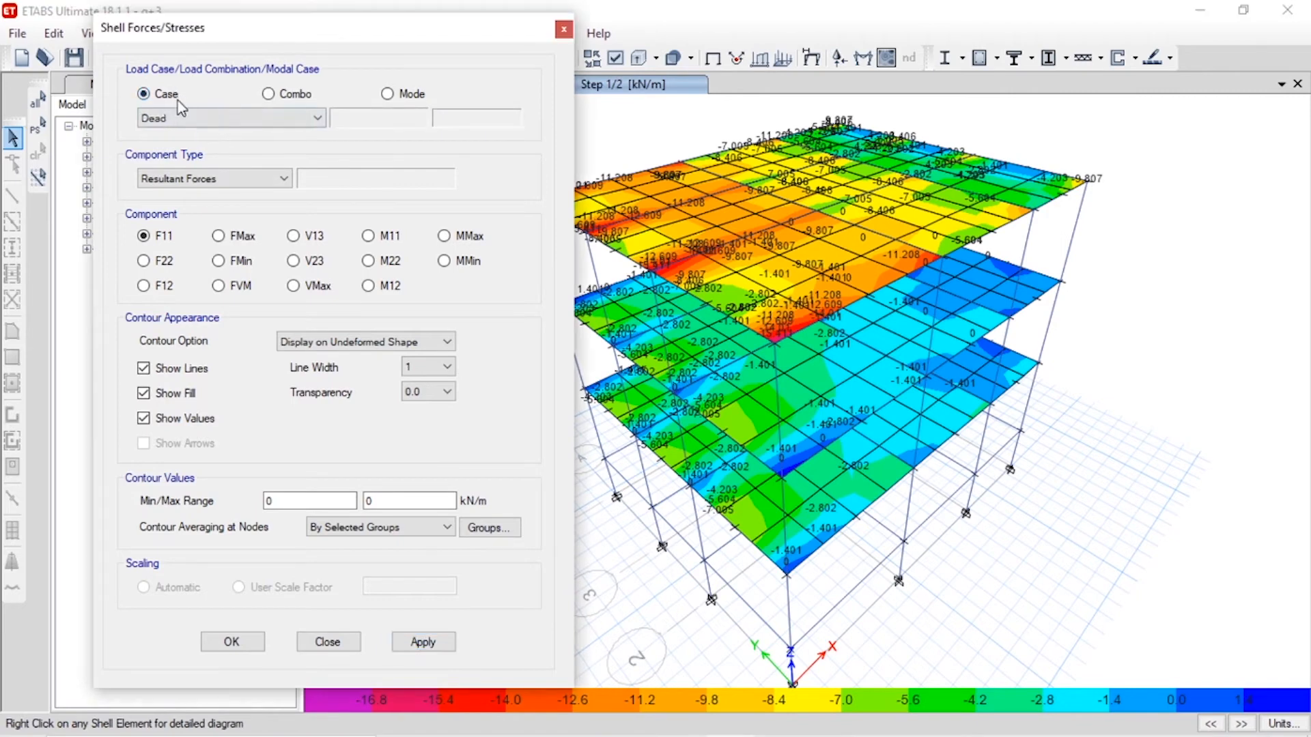
left_click(190, 122)
left_click(201, 118)
left_click(202, 121)
left_click(159, 173)
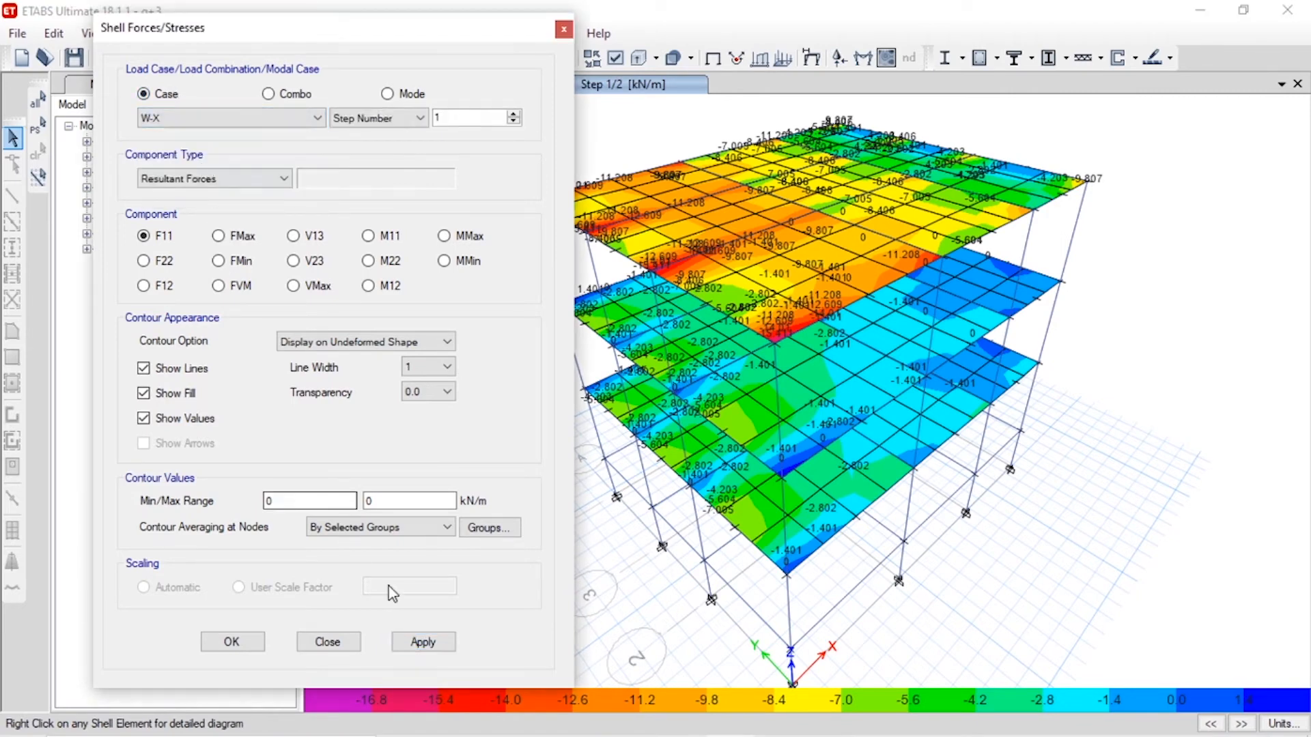
left_click(418, 643)
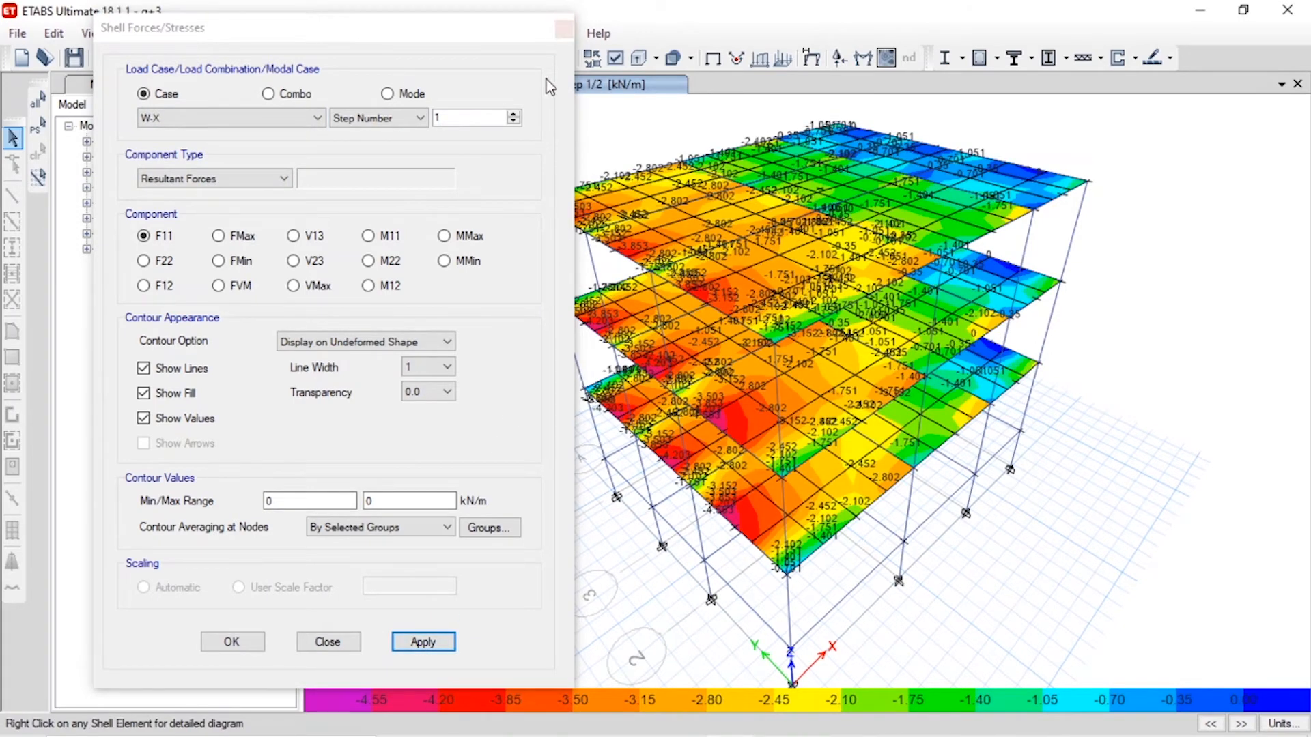
left_click(564, 30)
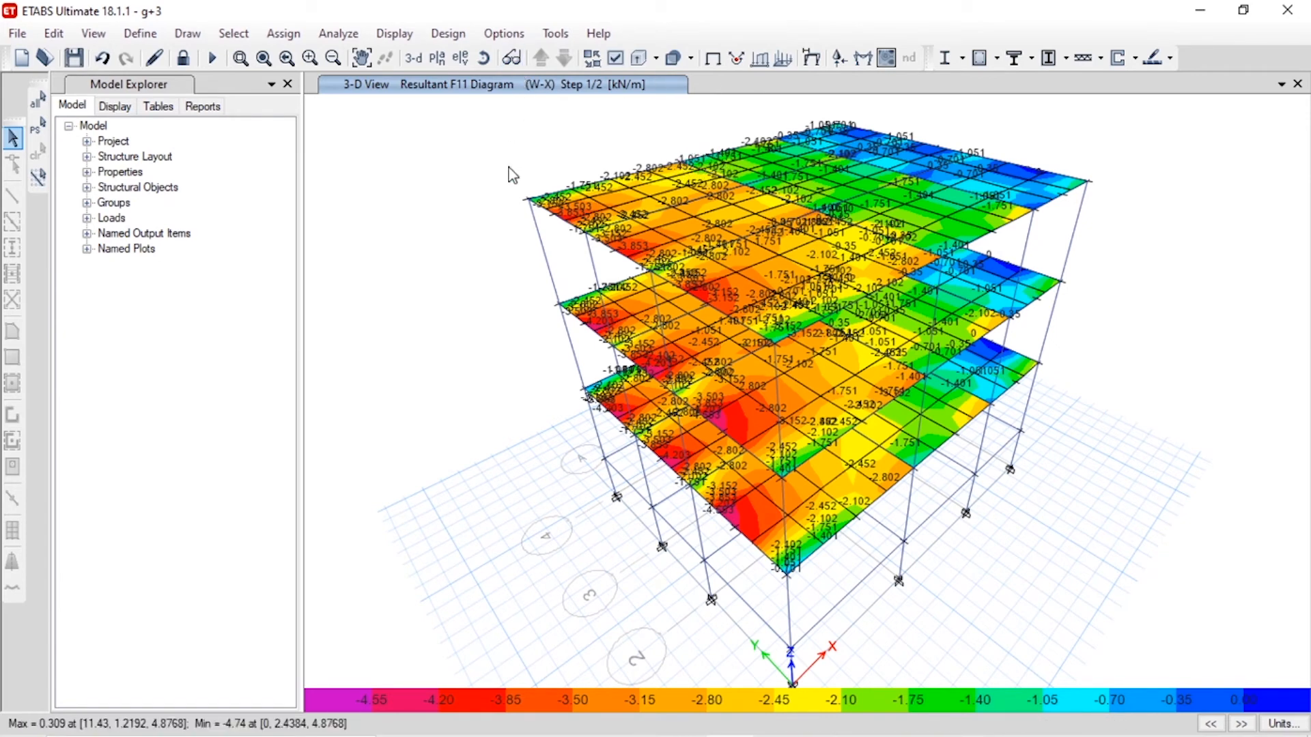
- Add the All group to the design groups for concrete frame design
left_click(438, 35)
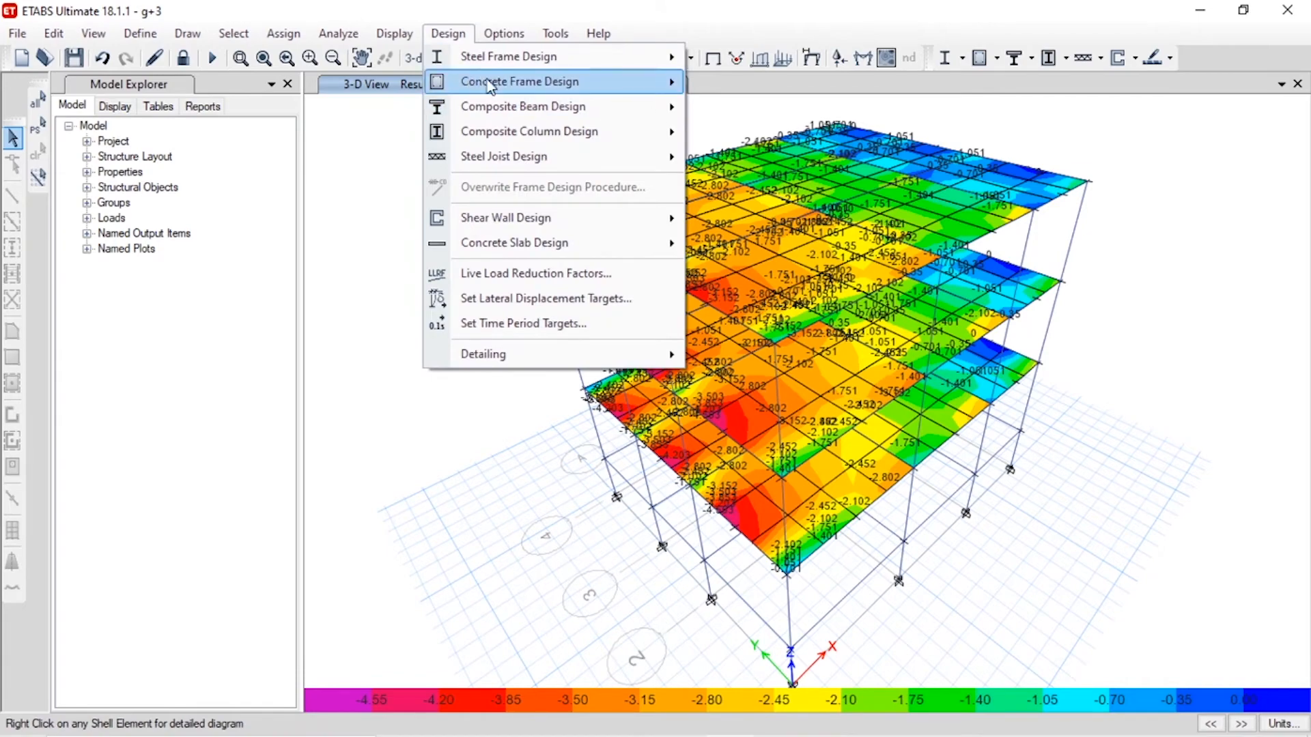
mouse_move(491, 86)
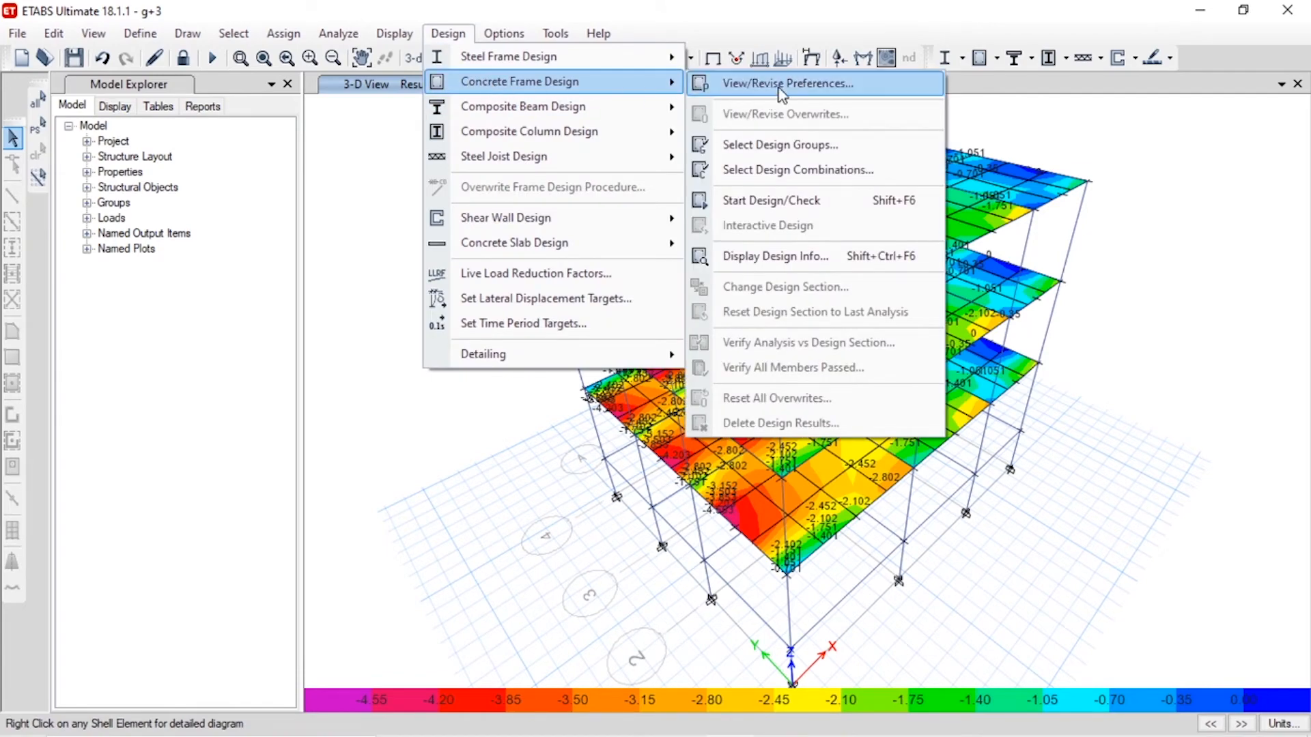
left_click(780, 145)
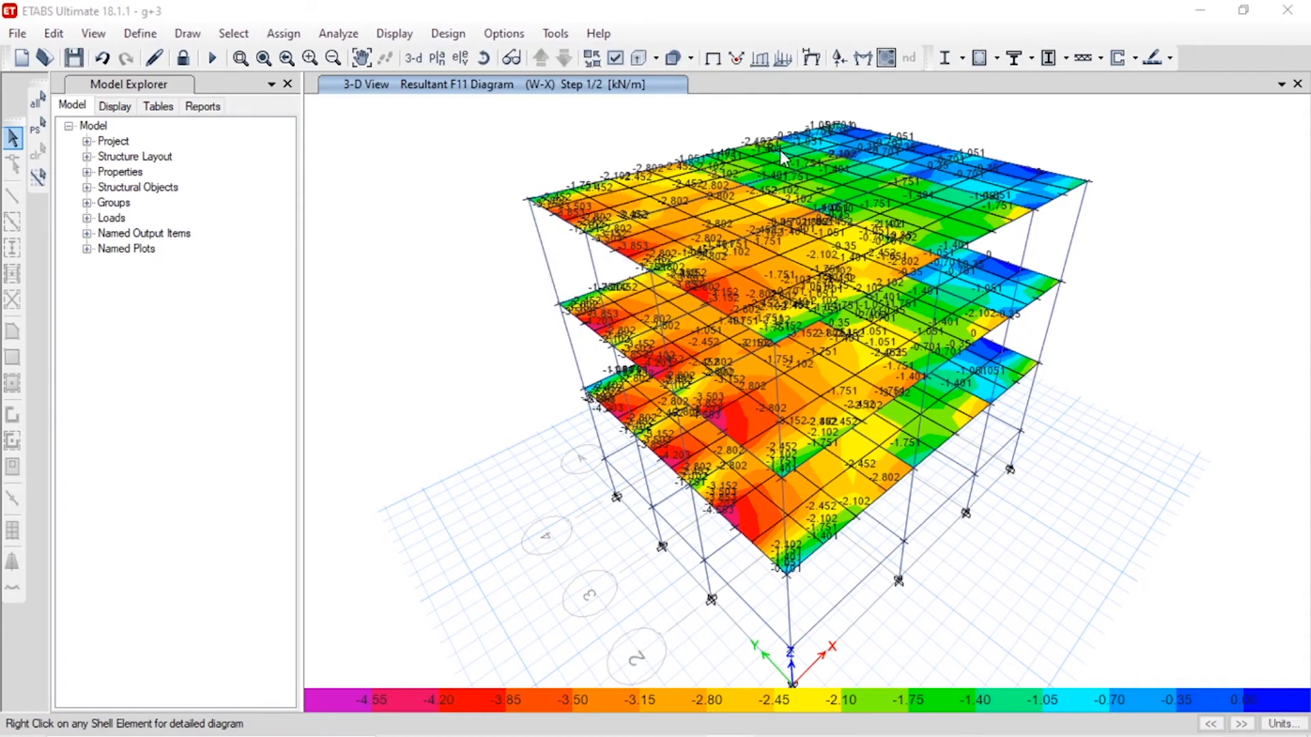
left_click(467, 295)
left_click(654, 312)
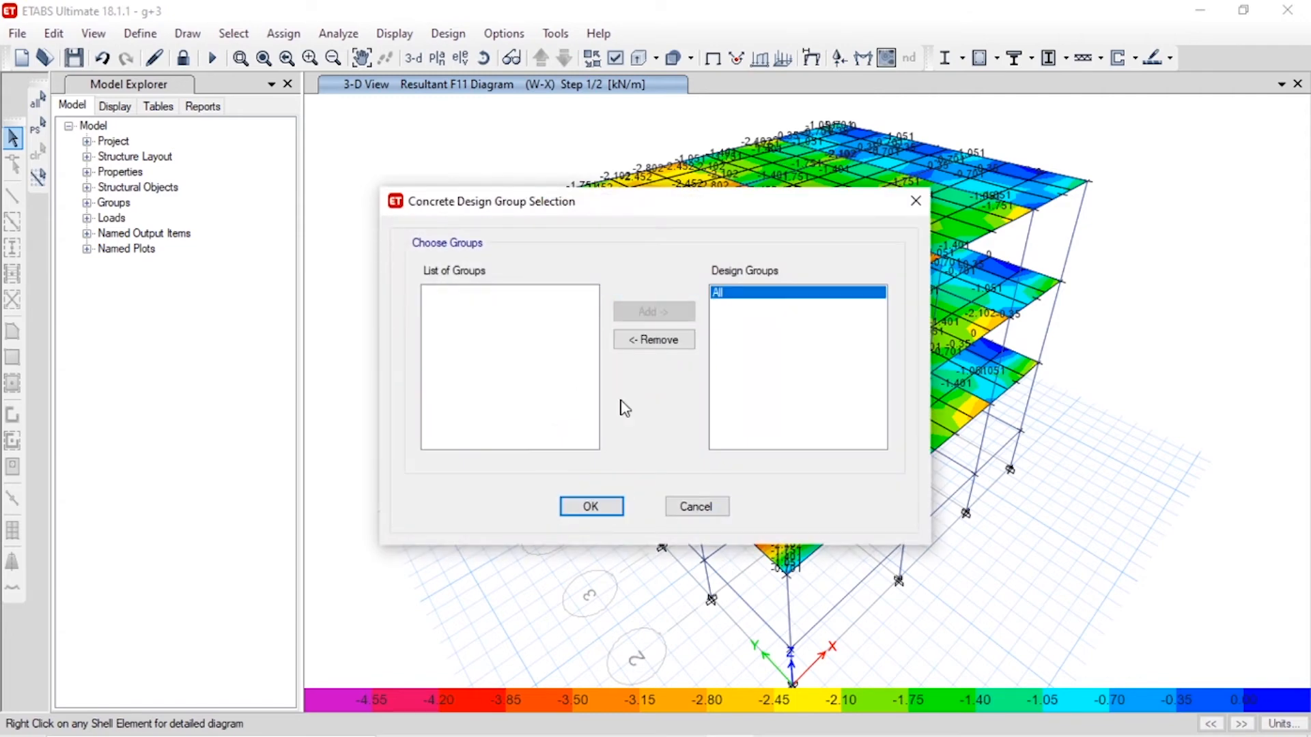
left_click(589, 507)
- Review the strength and crack width load combinations for concrete frame design and accept the selection
left_click(448, 32)
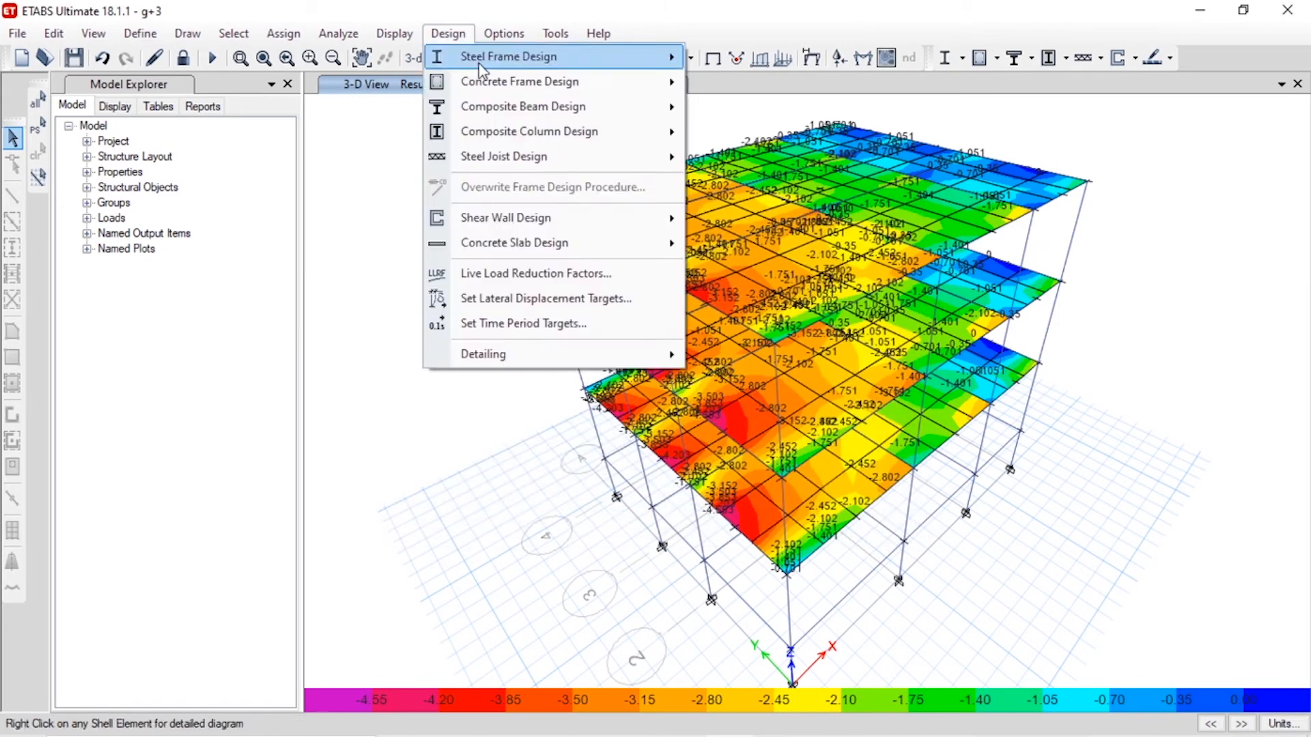
mouse_move(498, 82)
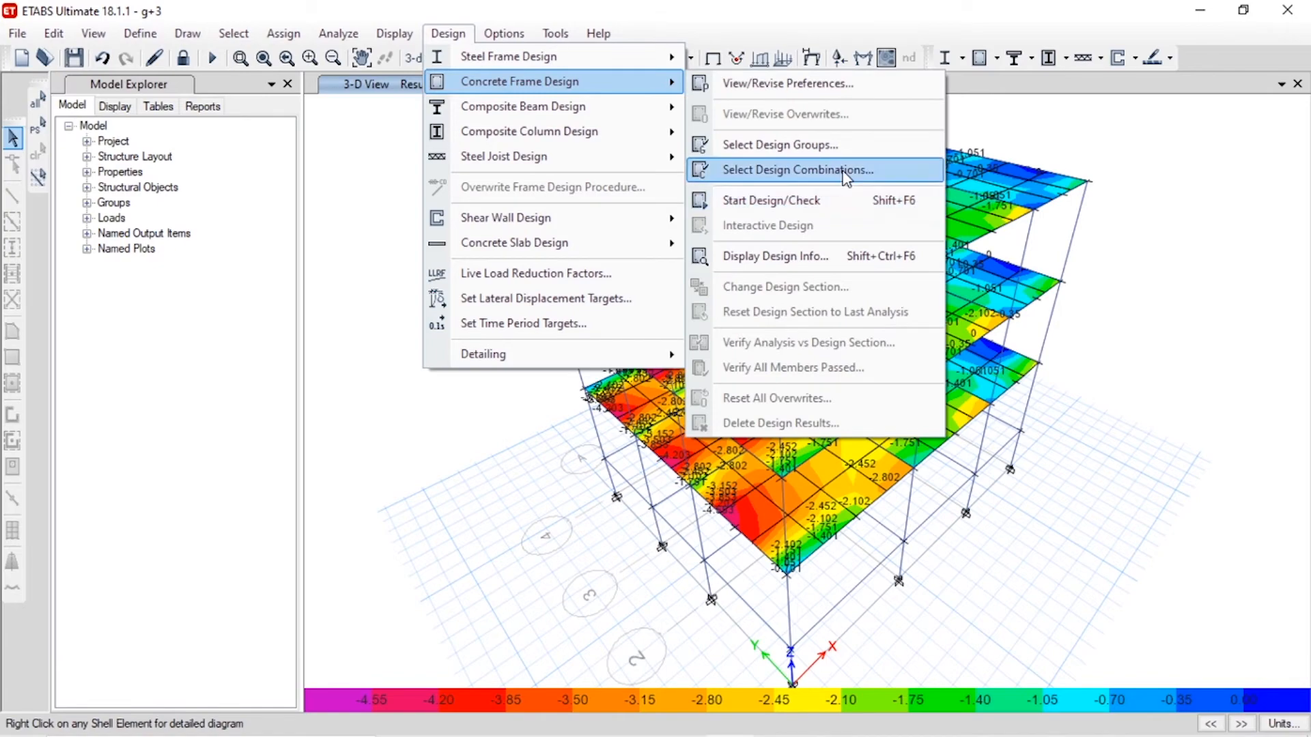
left_click(797, 169)
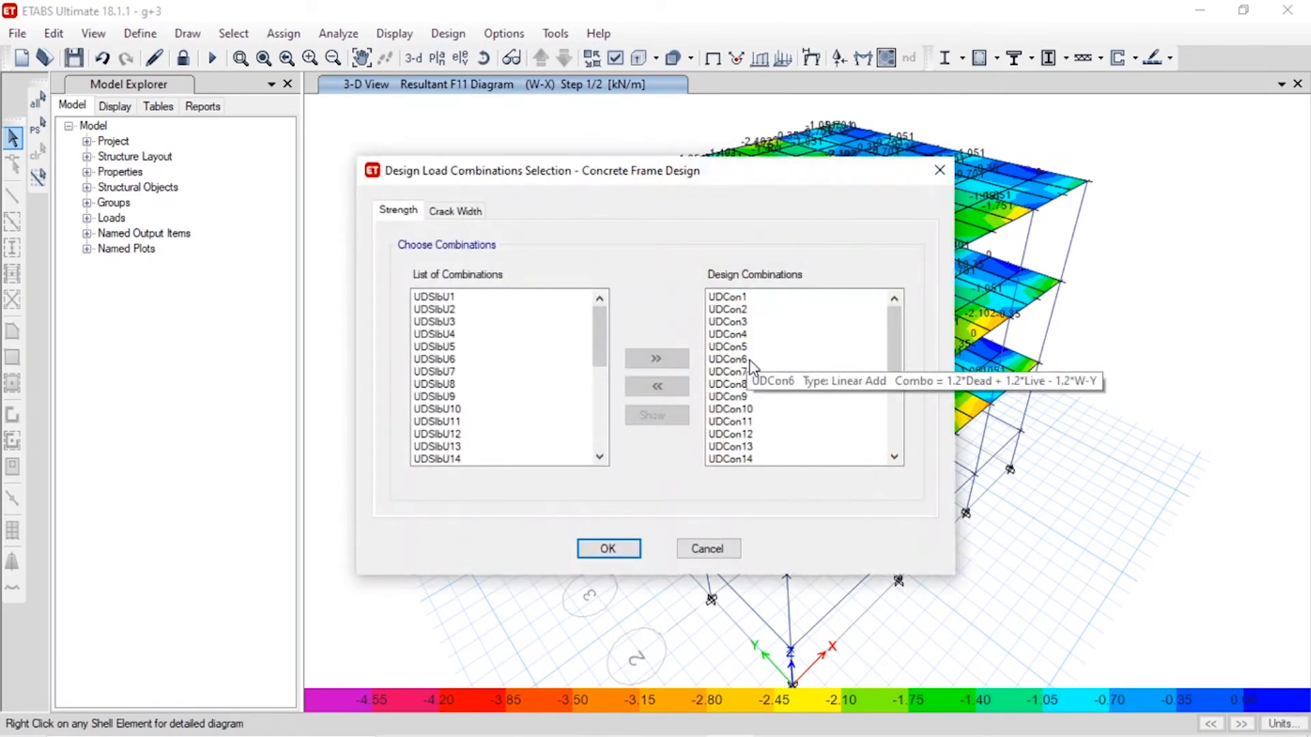
scroll(754, 369, "down", 5)
left_click(464, 211)
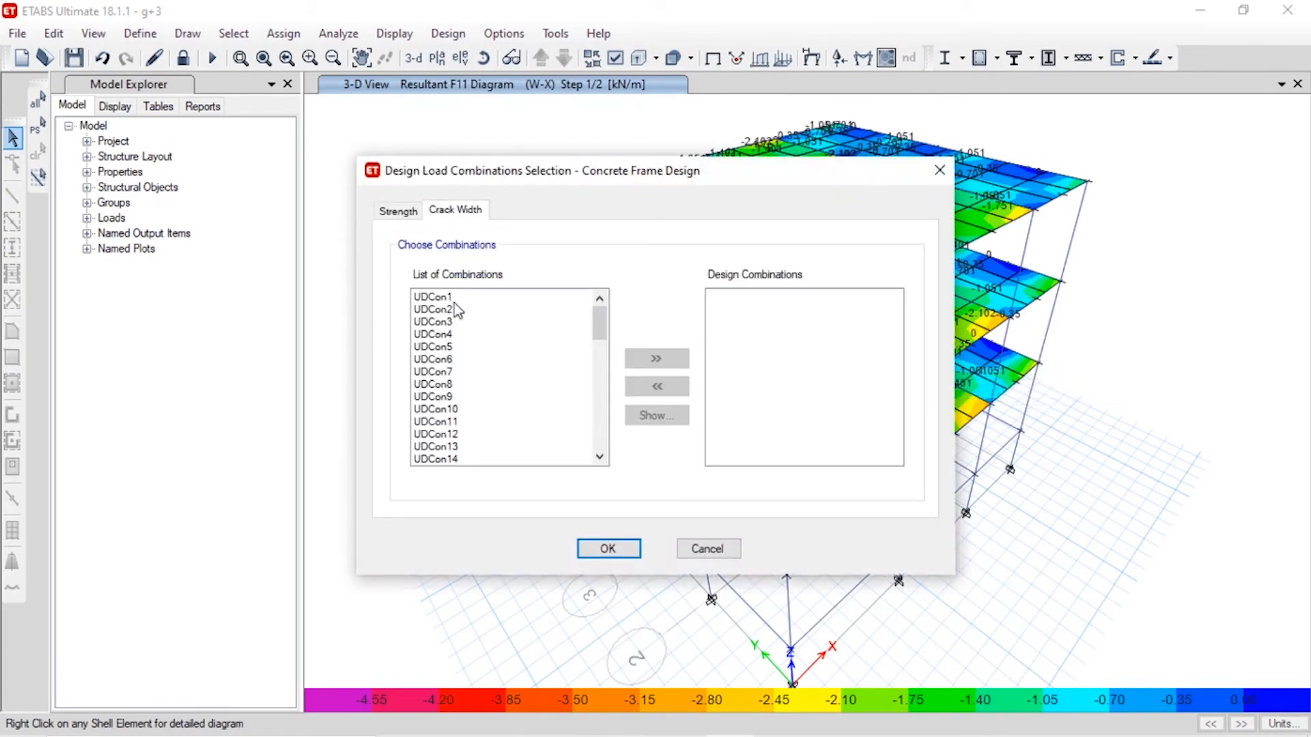
left_click(608, 549)
- Run the concrete frame design check and inspect the longitudinal reinforcing across the building
left_click(448, 34)
left_click(451, 35)
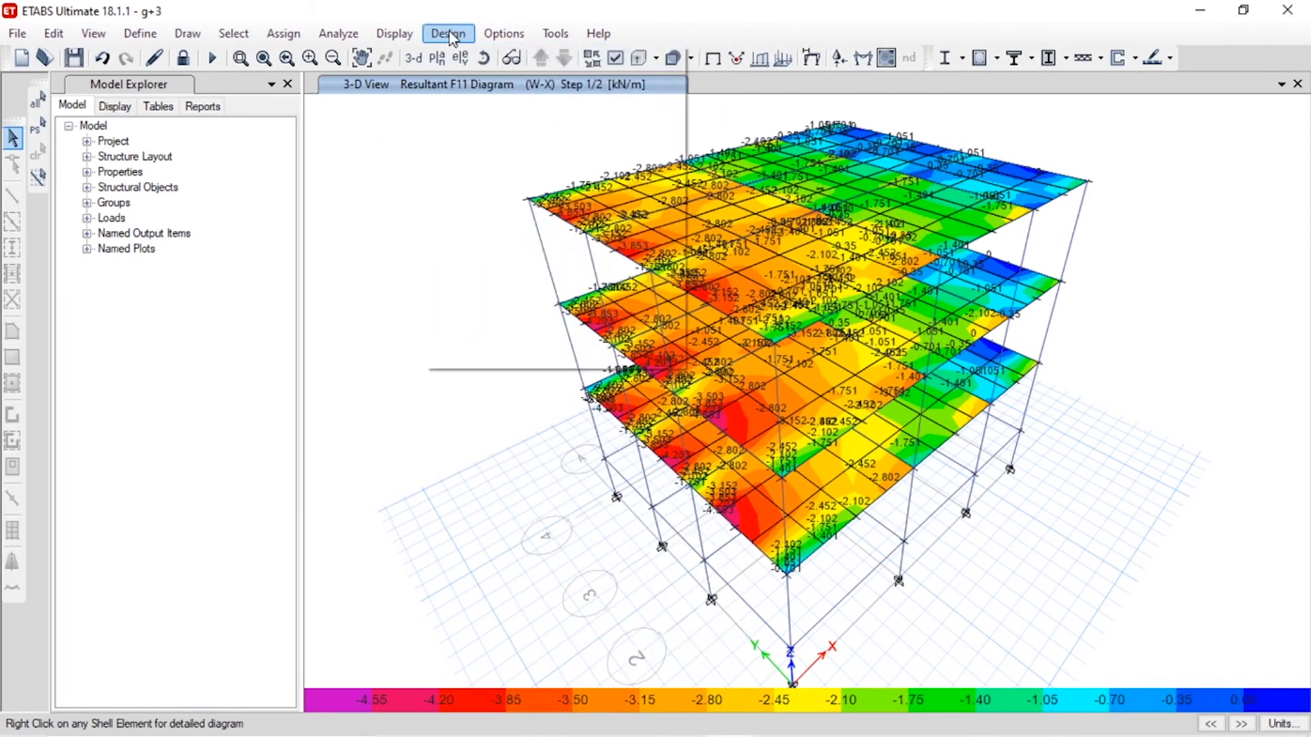
left_click(450, 35)
mouse_move(511, 87)
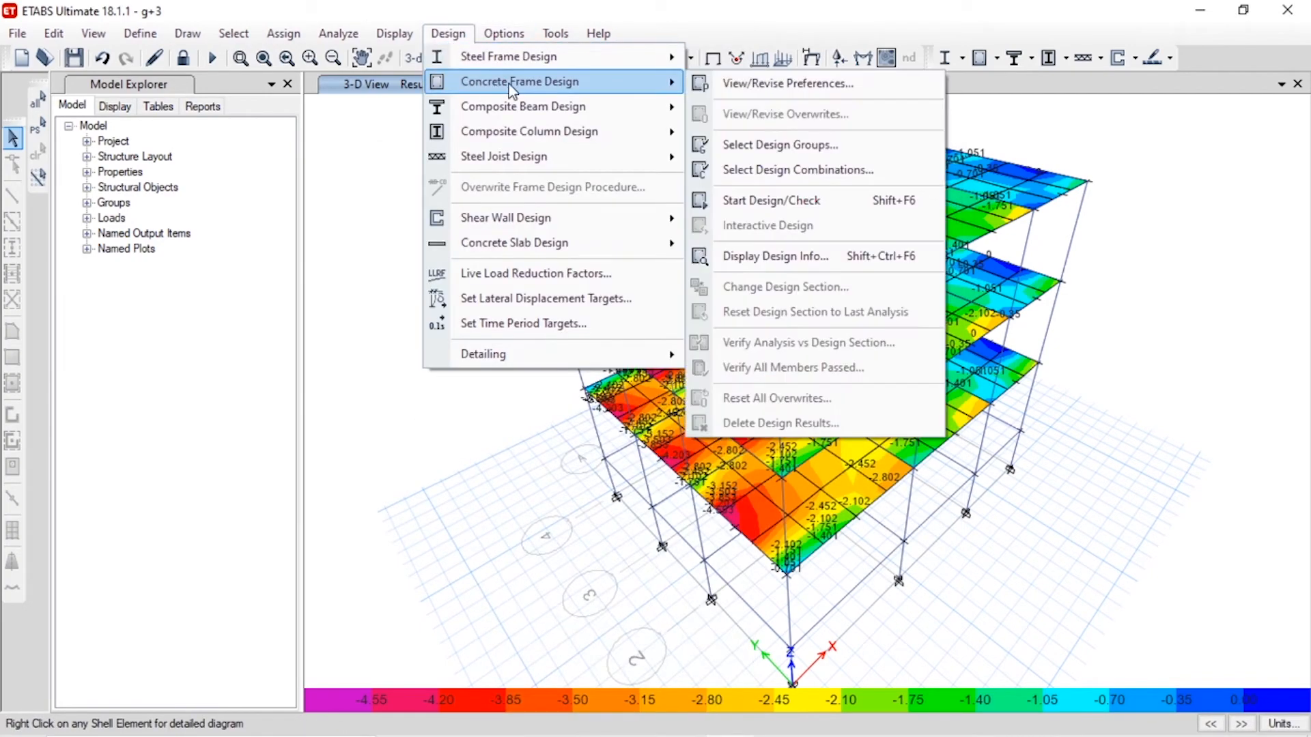
left_click(822, 201)
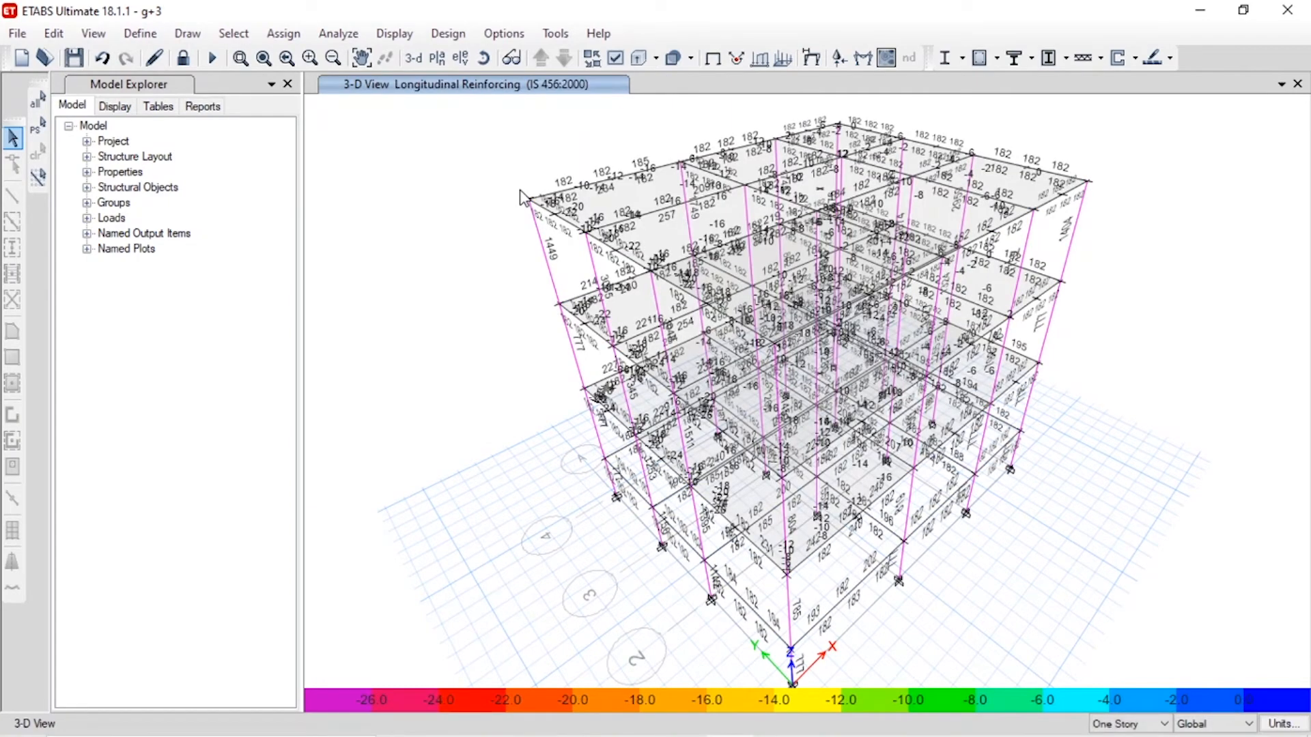
middle_click_drag(456, 318, 535, 326)
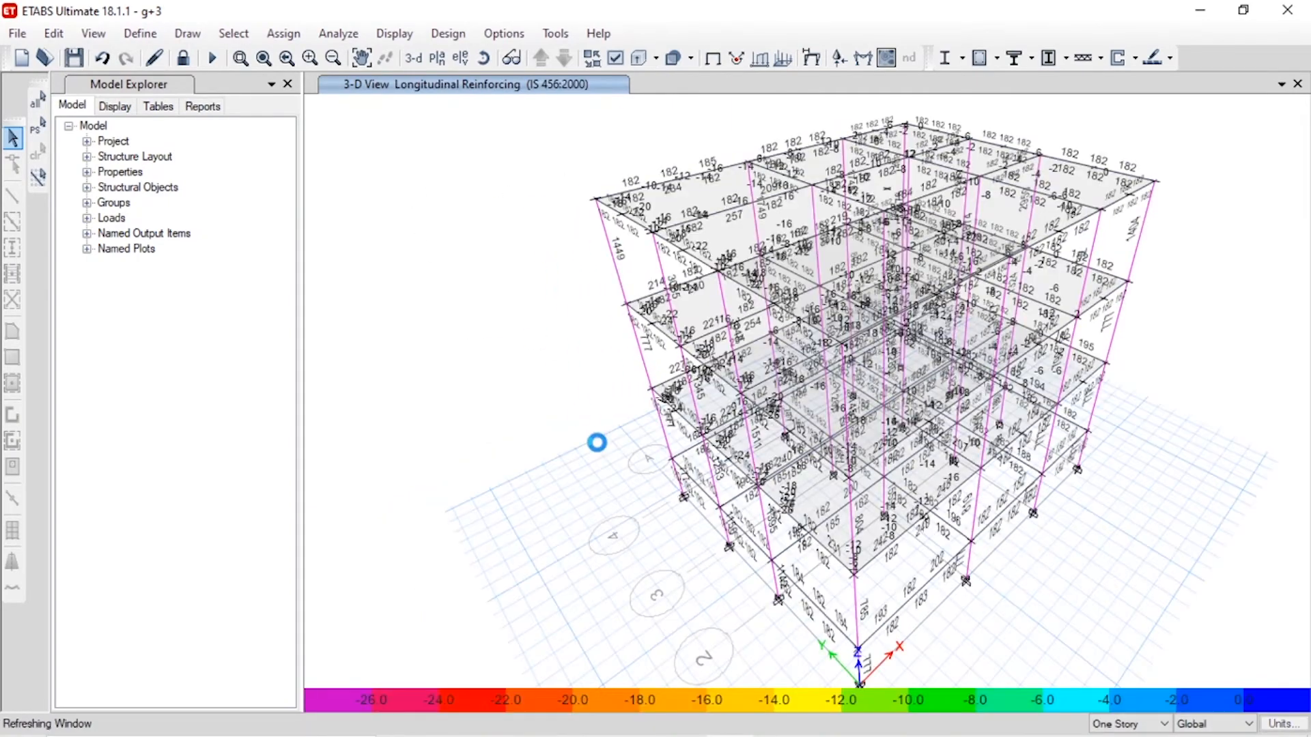
right_click_drag(883, 509, 559, 407)
right_click_drag(1162, 501, 995, 530)
- Verify the analysis sections against the design sections for the concrete frames
left_click(448, 34)
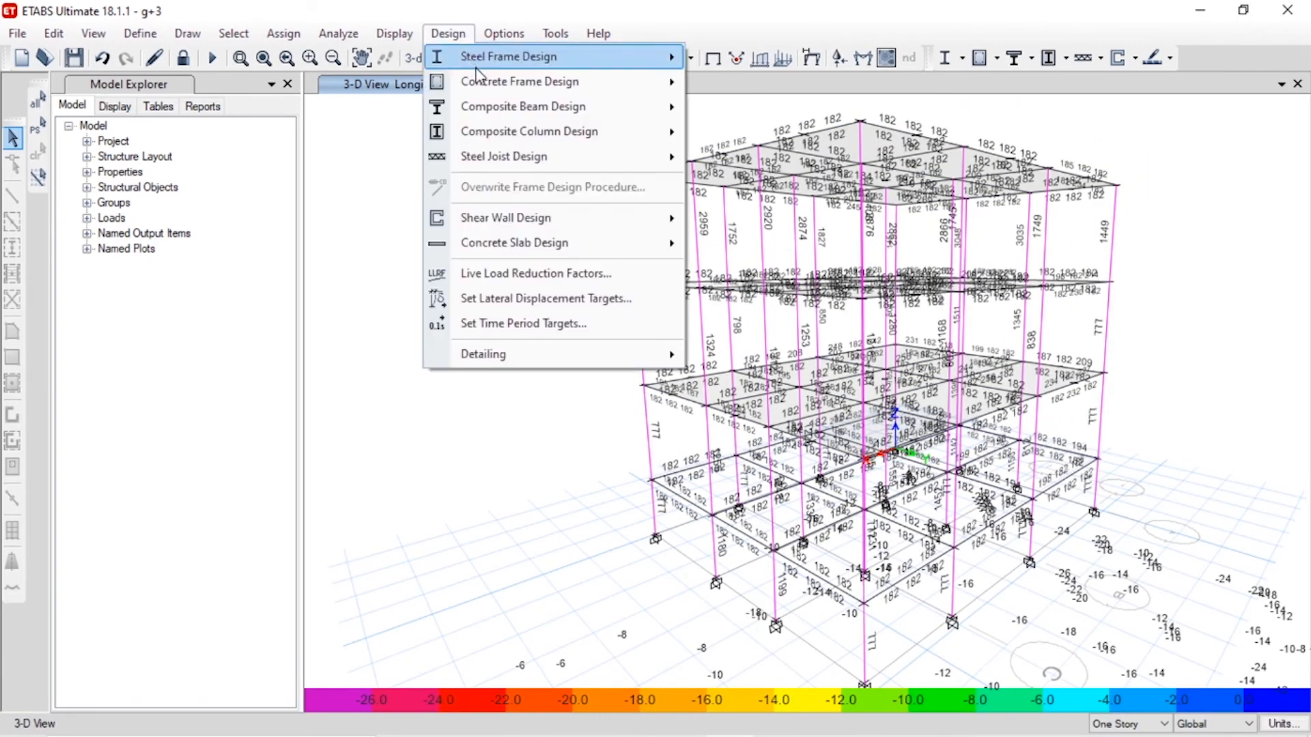
mouse_move(491, 81)
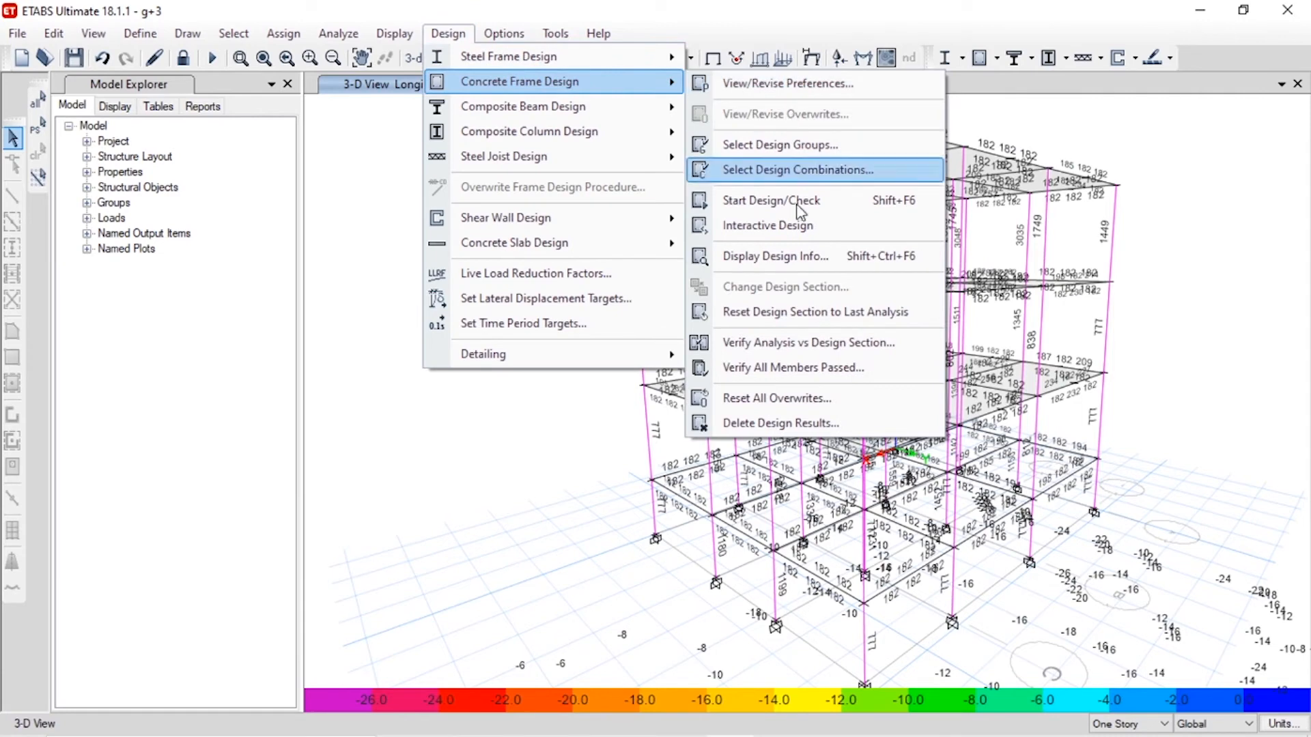
left_click(799, 352)
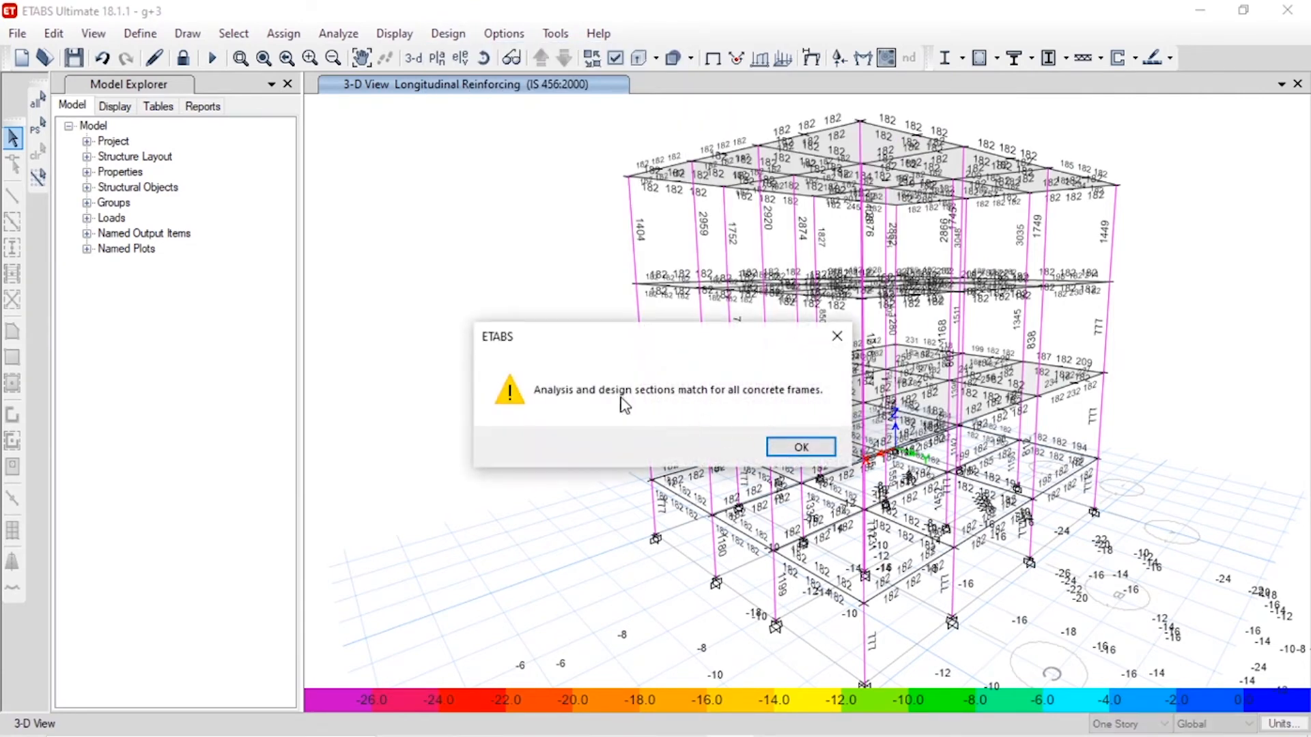
left_click(799, 446)
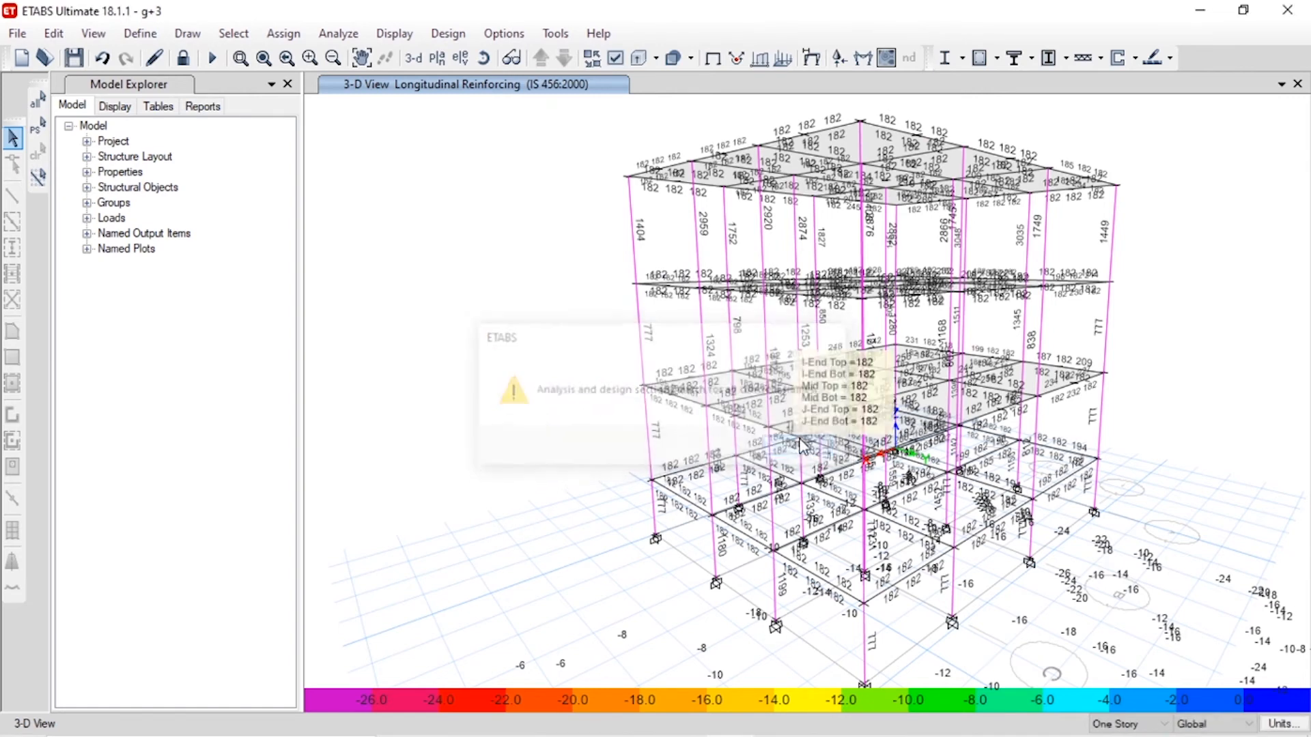
- Verify whether all concrete frame members pass the design check
left_click(440, 33)
mouse_move(478, 81)
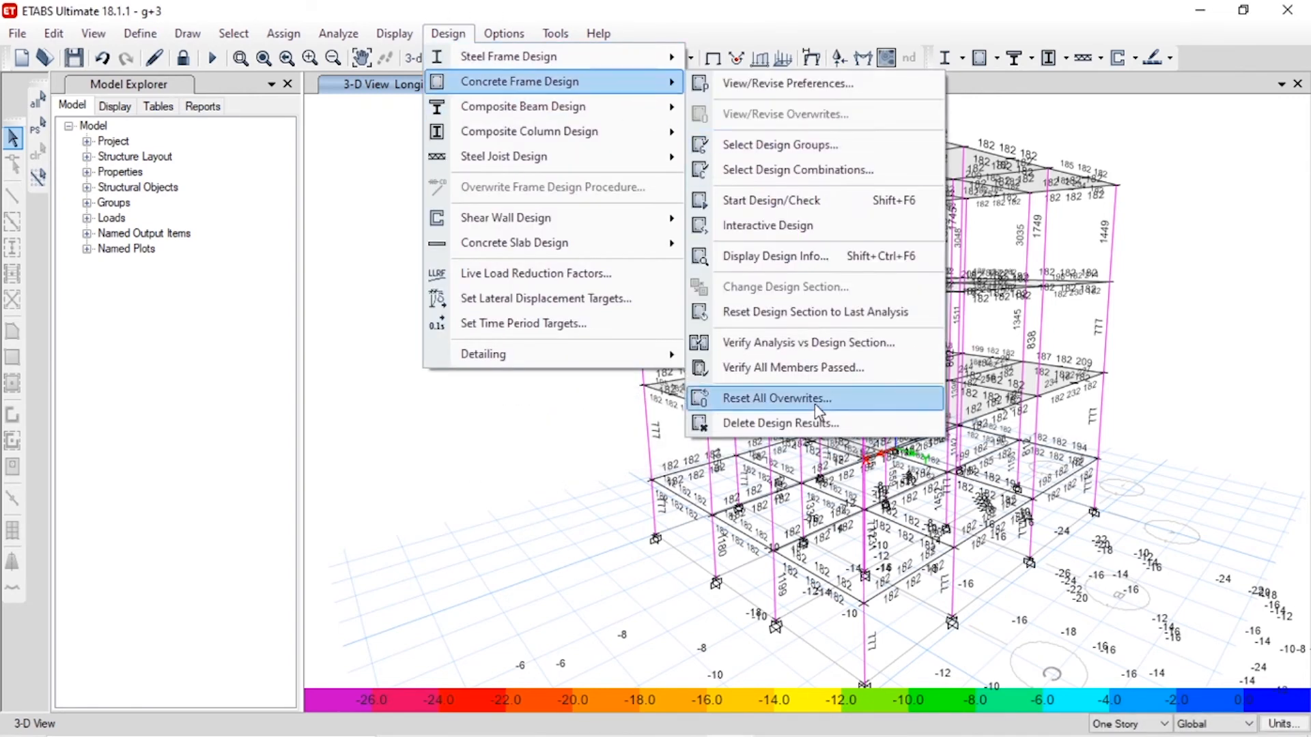
left_click(822, 369)
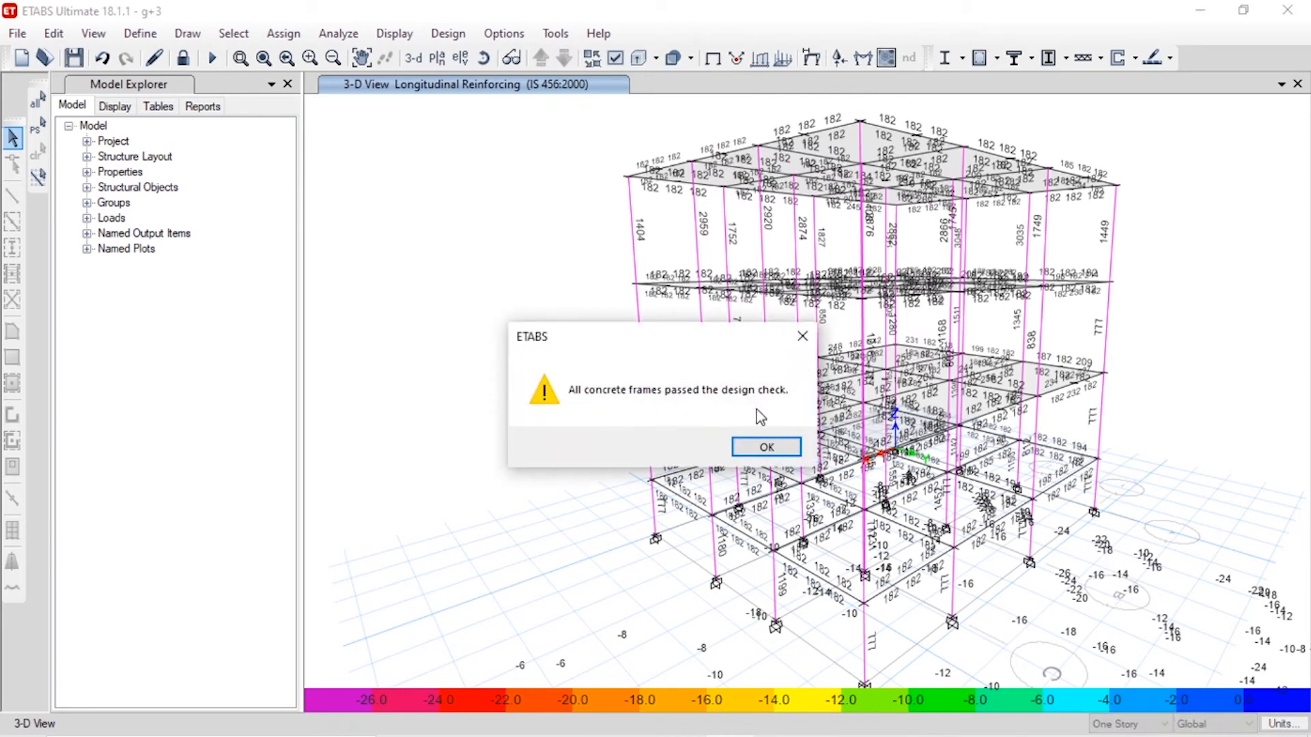
left_click(760, 451)
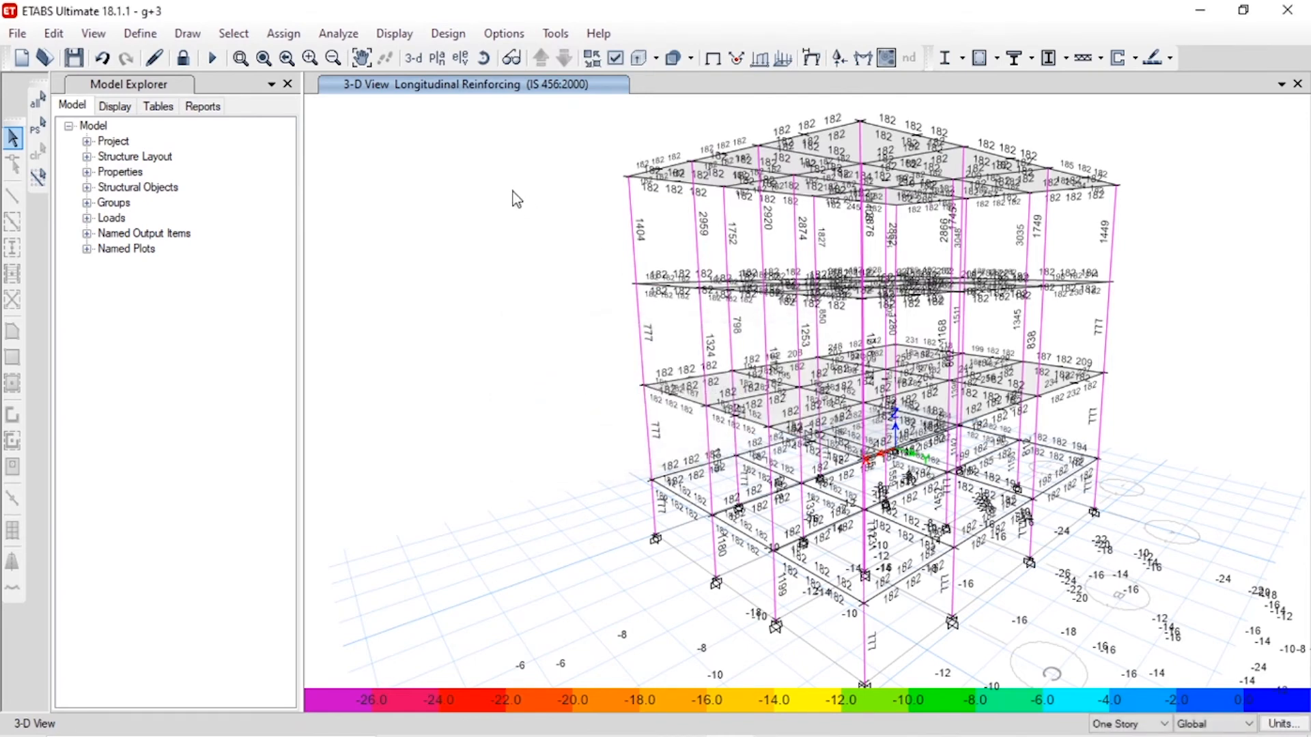
- Select Story 1, Story 2 and Story 3 for the concrete slab design
key("F4")
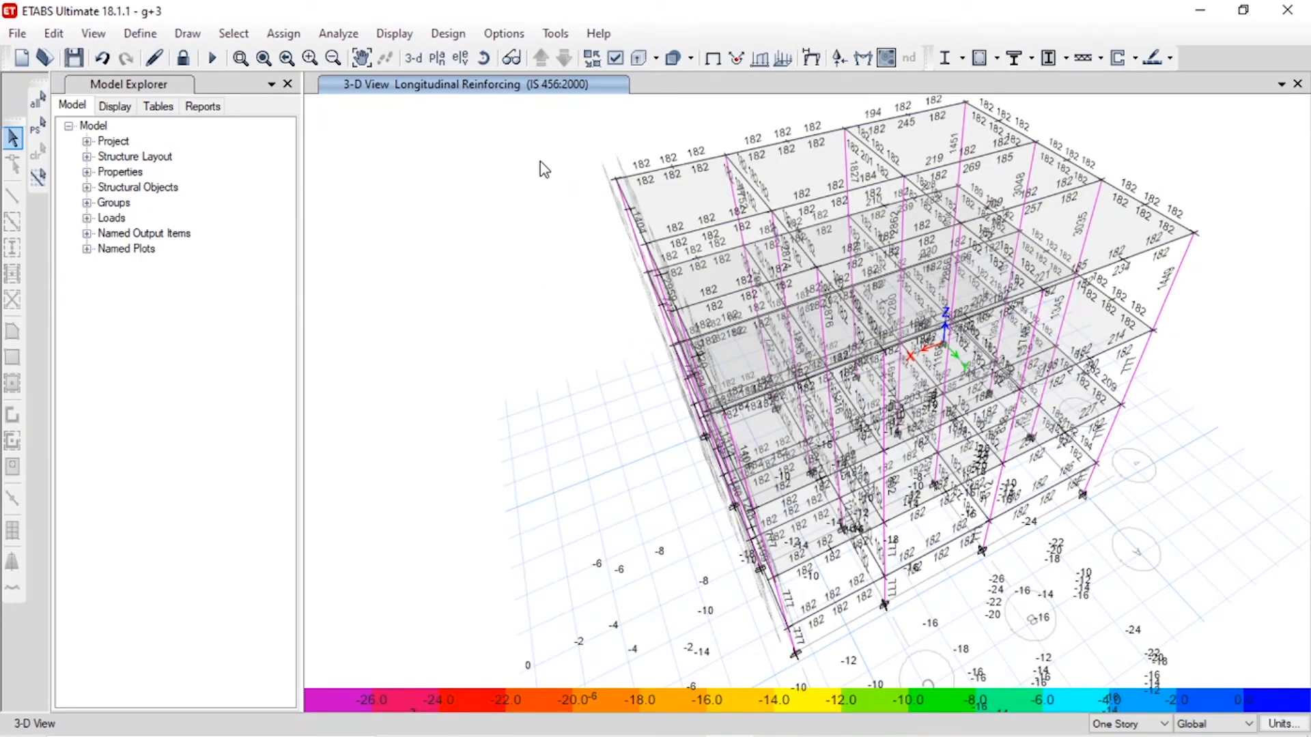
left_click(449, 34)
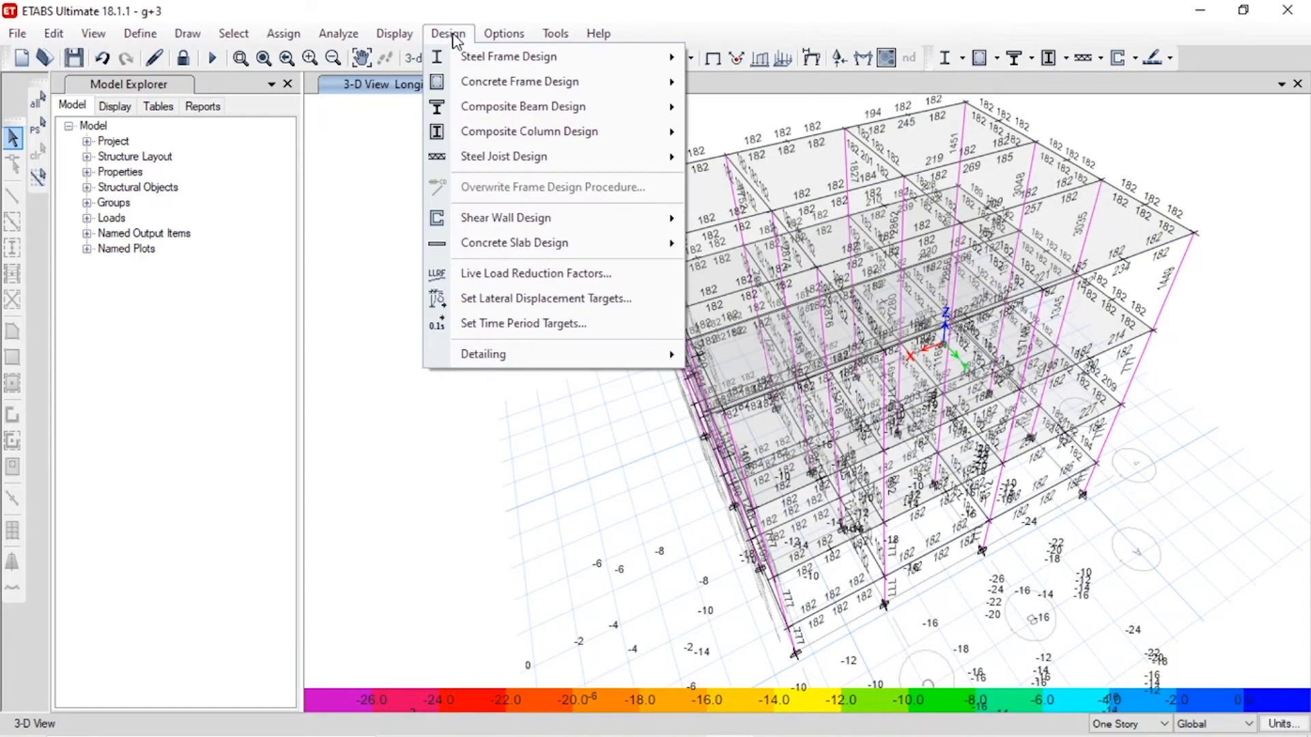
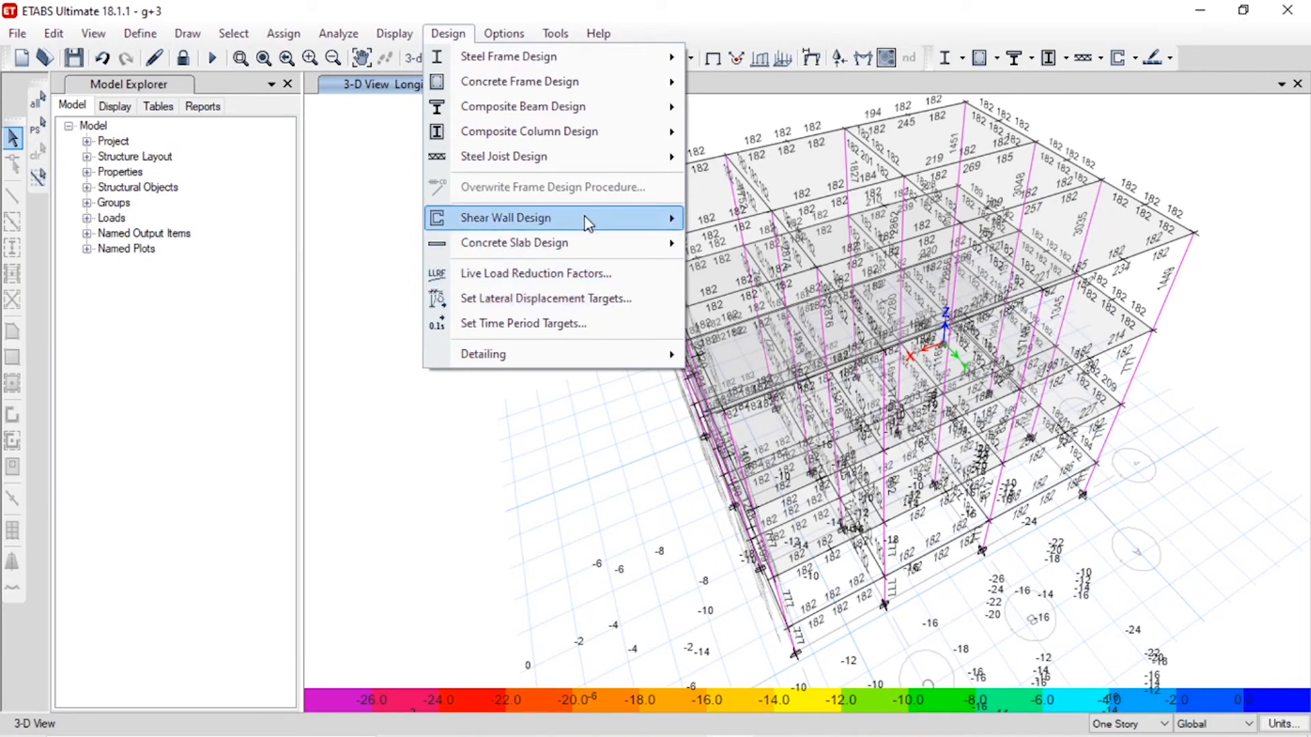
mouse_move(598, 239)
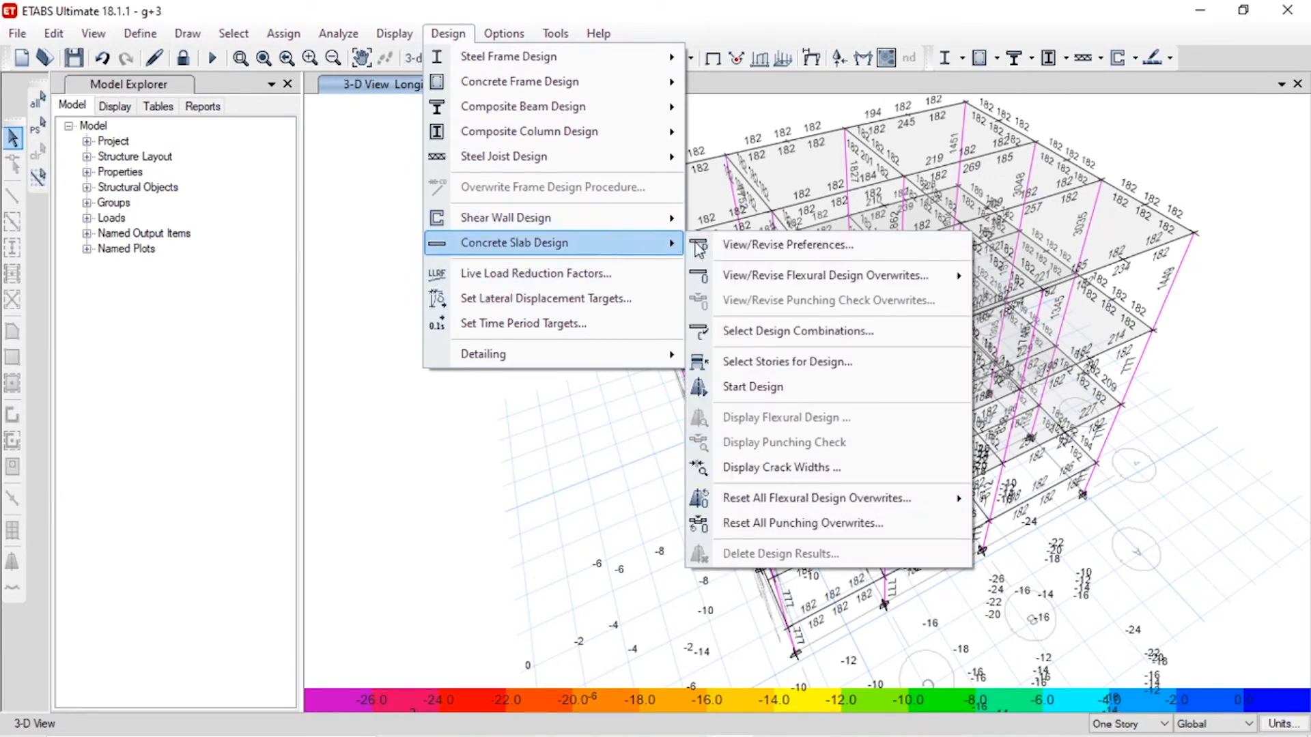
left_click(877, 376)
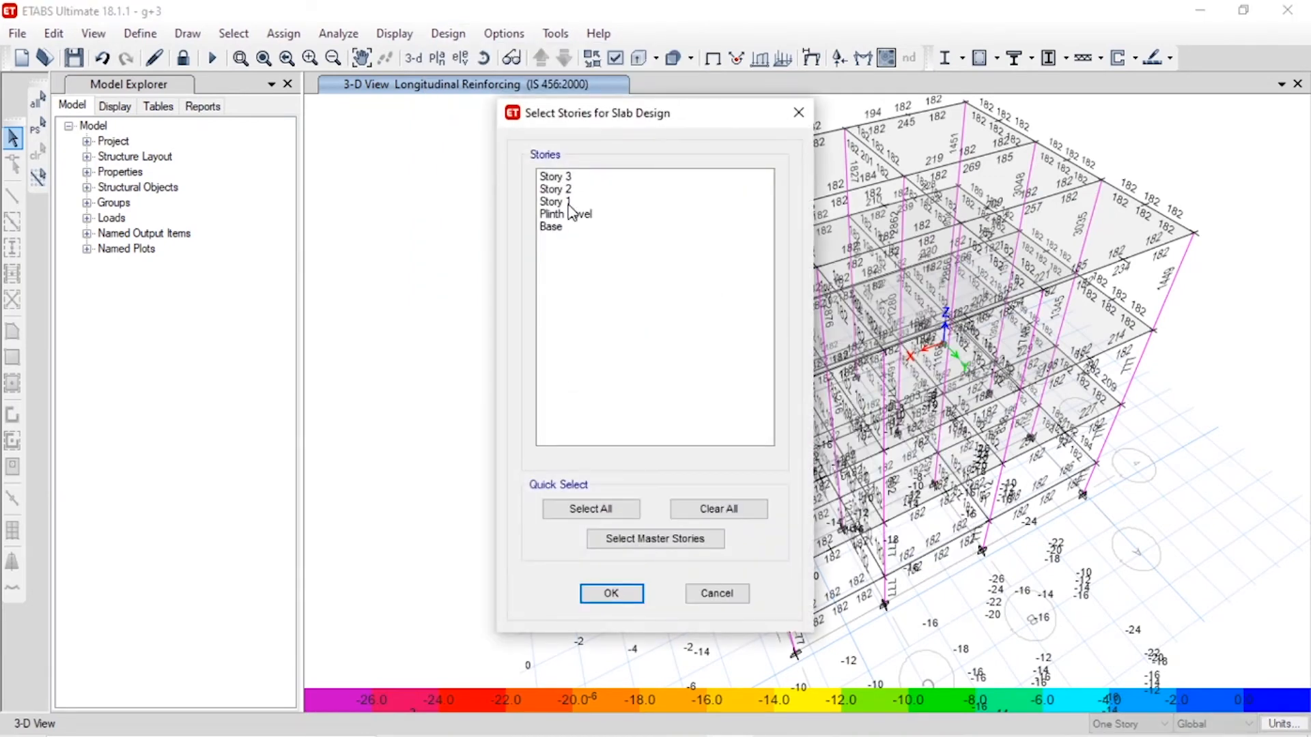
left_click_drag(571, 202, 567, 178)
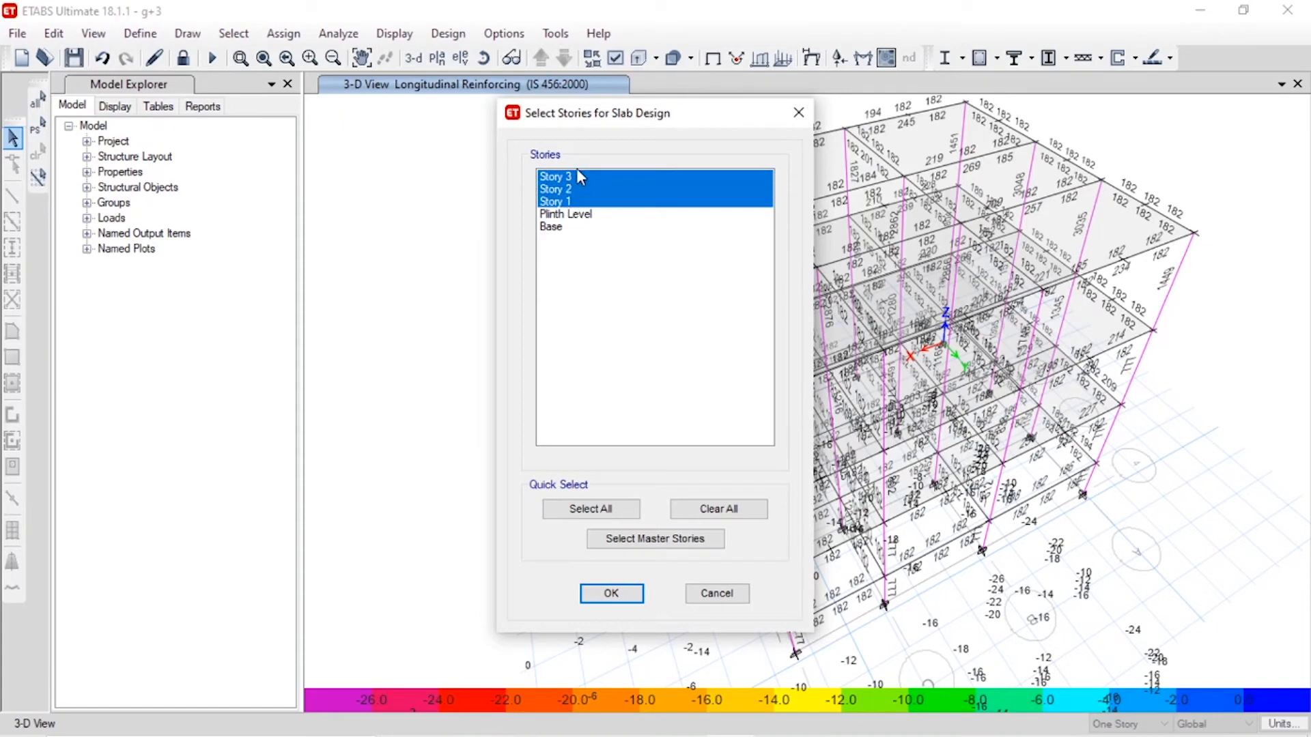
left_click(612, 593)
- Review the strength load combinations for strip-based concrete slab design and accept the selection
left_click(448, 33)
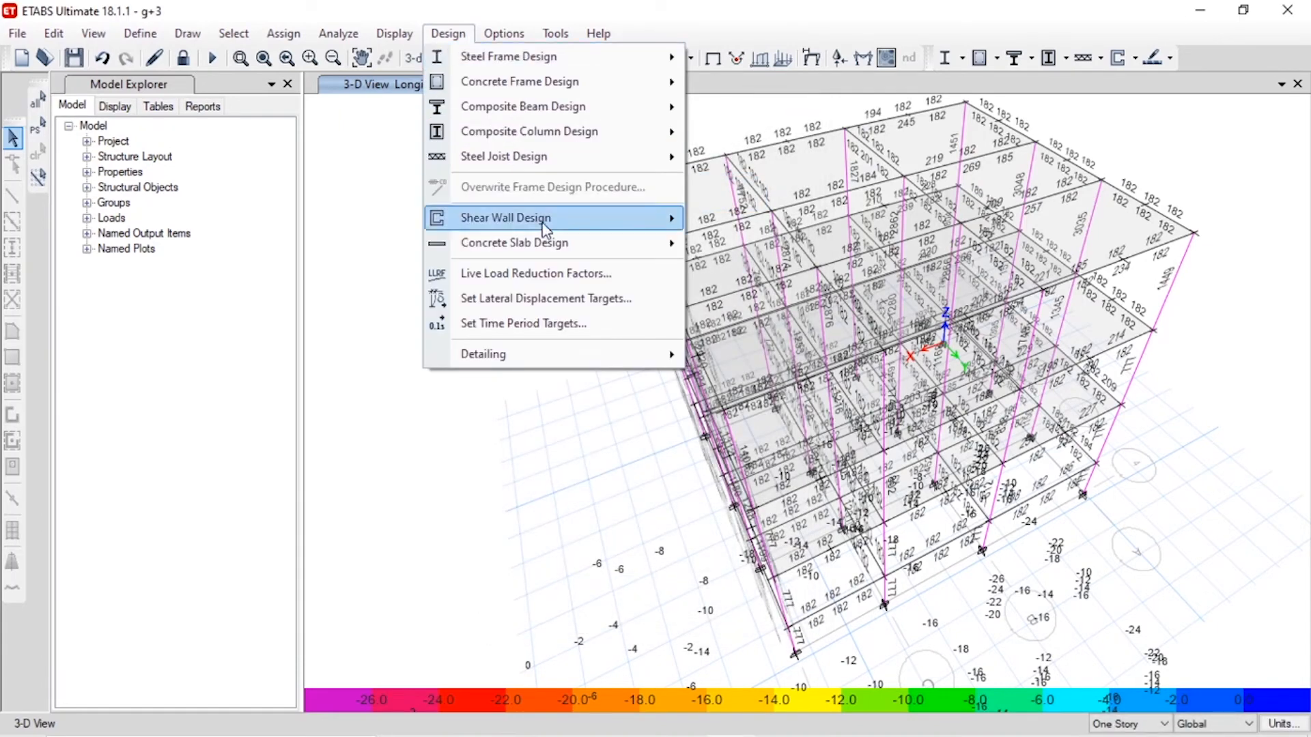
mouse_move(615, 239)
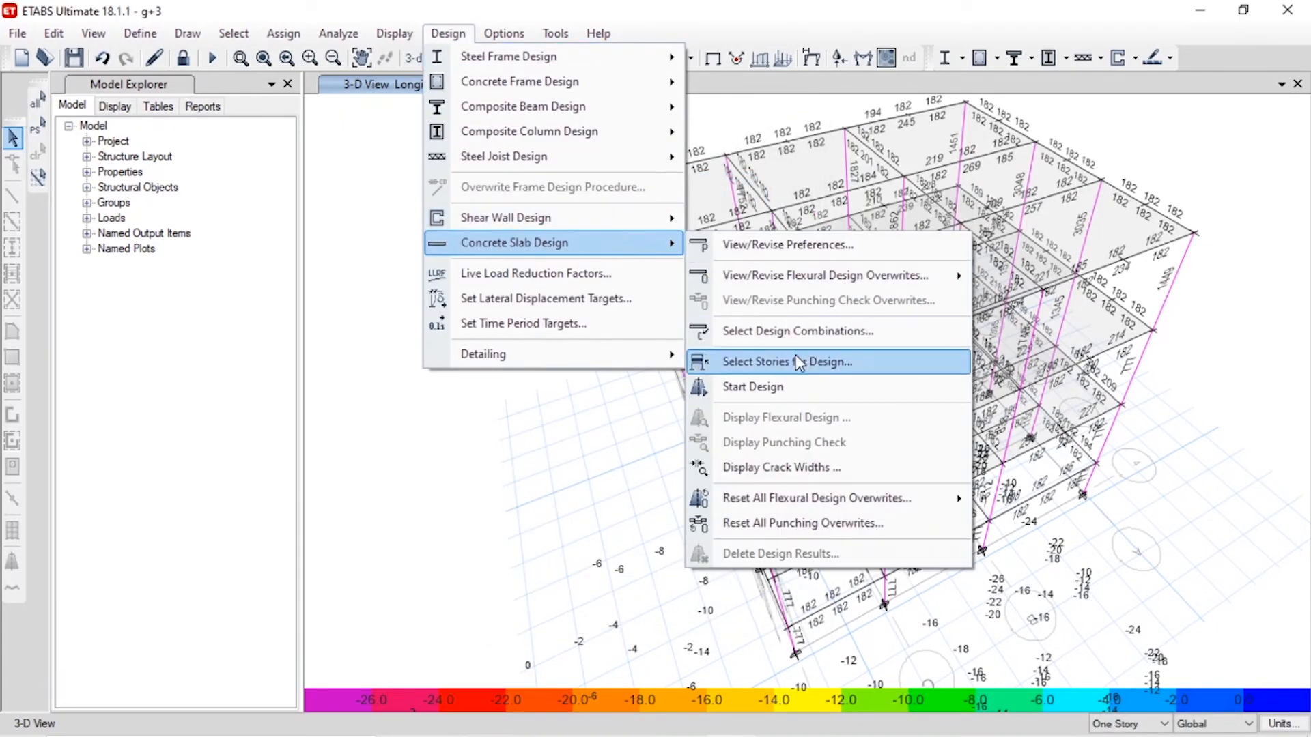
left_click(839, 333)
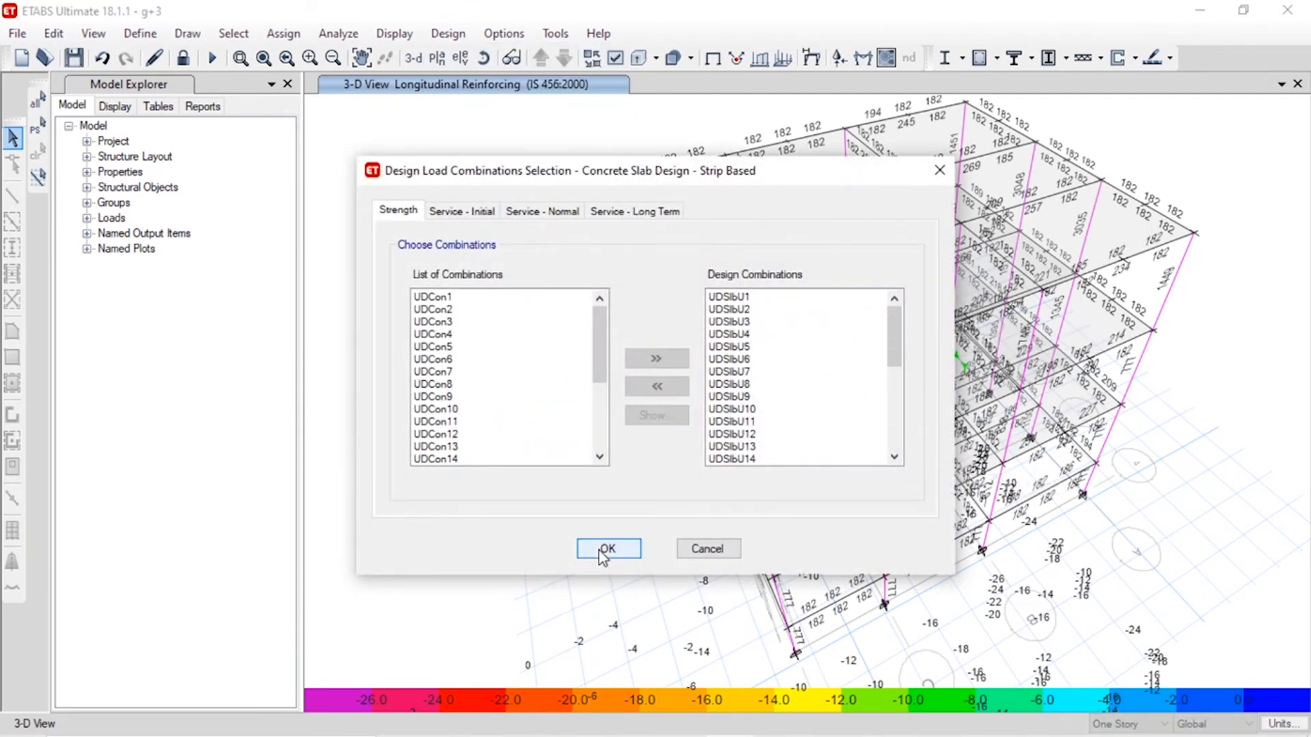
left_click(602, 550)
- Run the concrete slab design and inspect the Layer A strip reinforcement intensity across the building
left_click(448, 33)
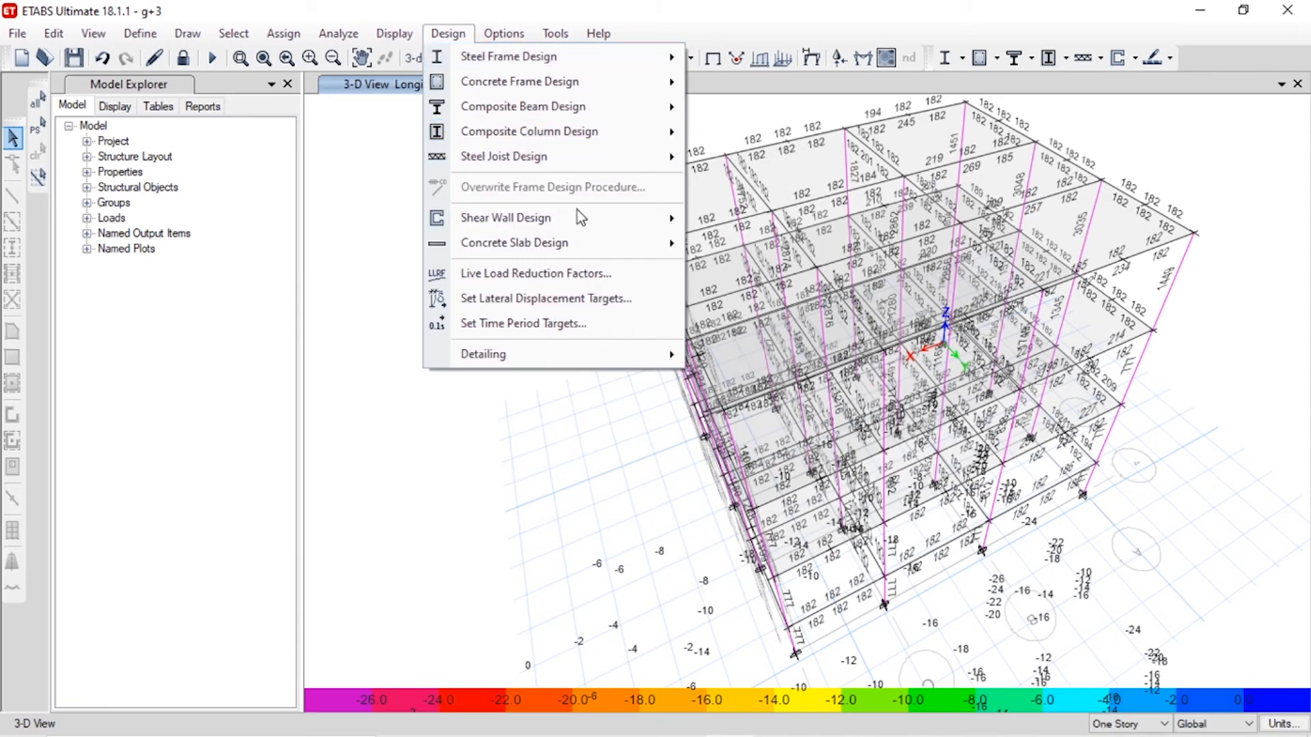
mouse_move(611, 242)
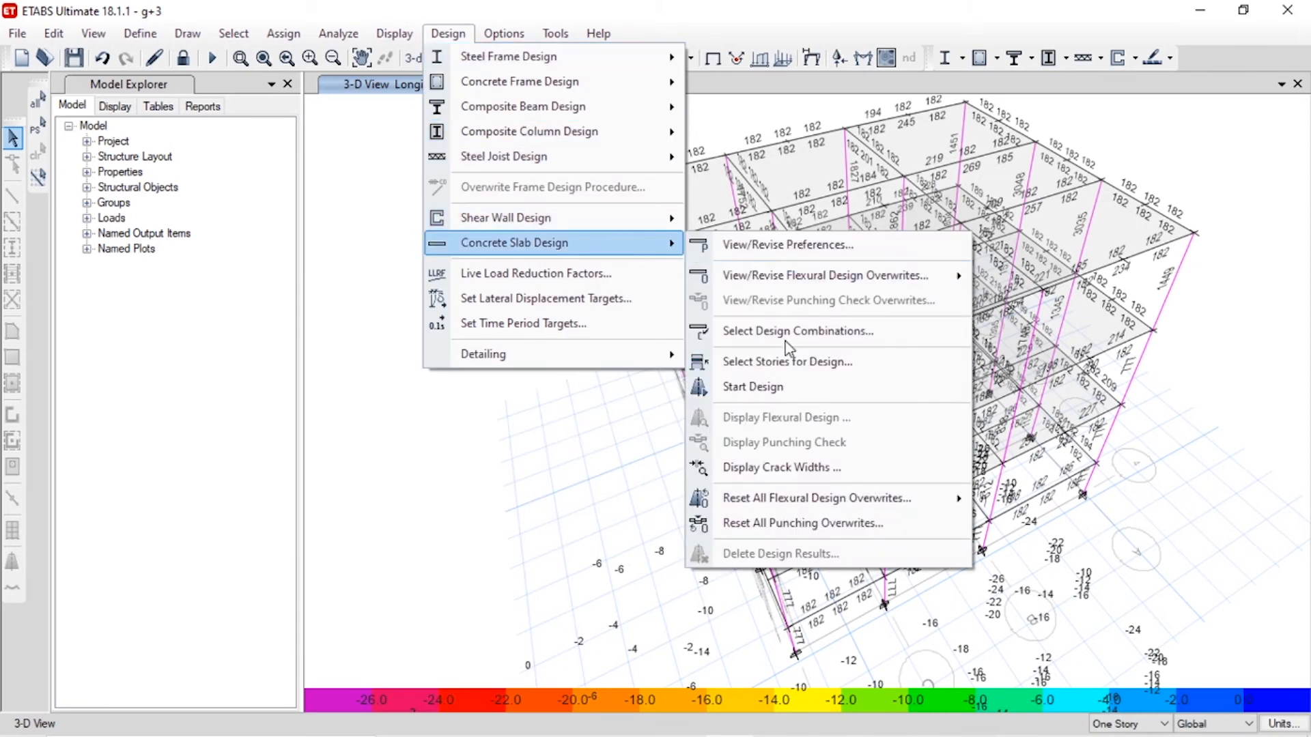
left_click(793, 398)
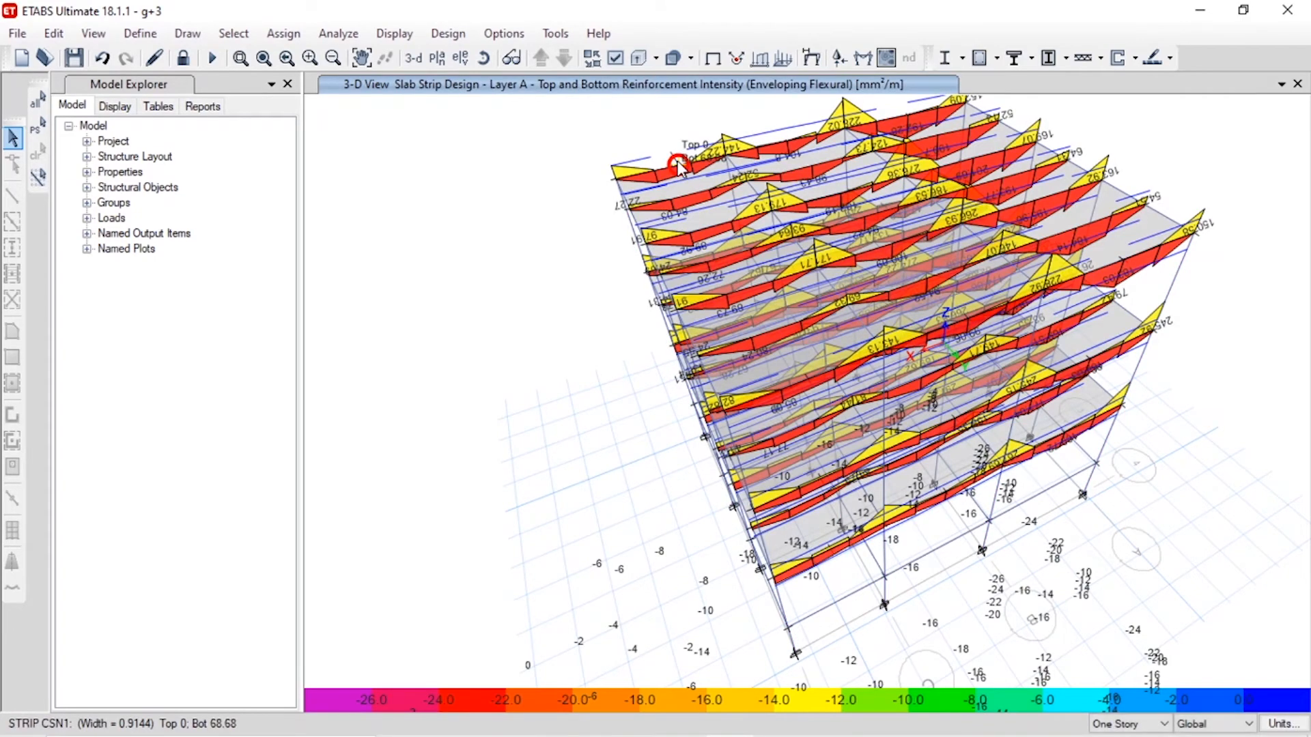
middle_click_drag(552, 336, 591, 293, "shift")
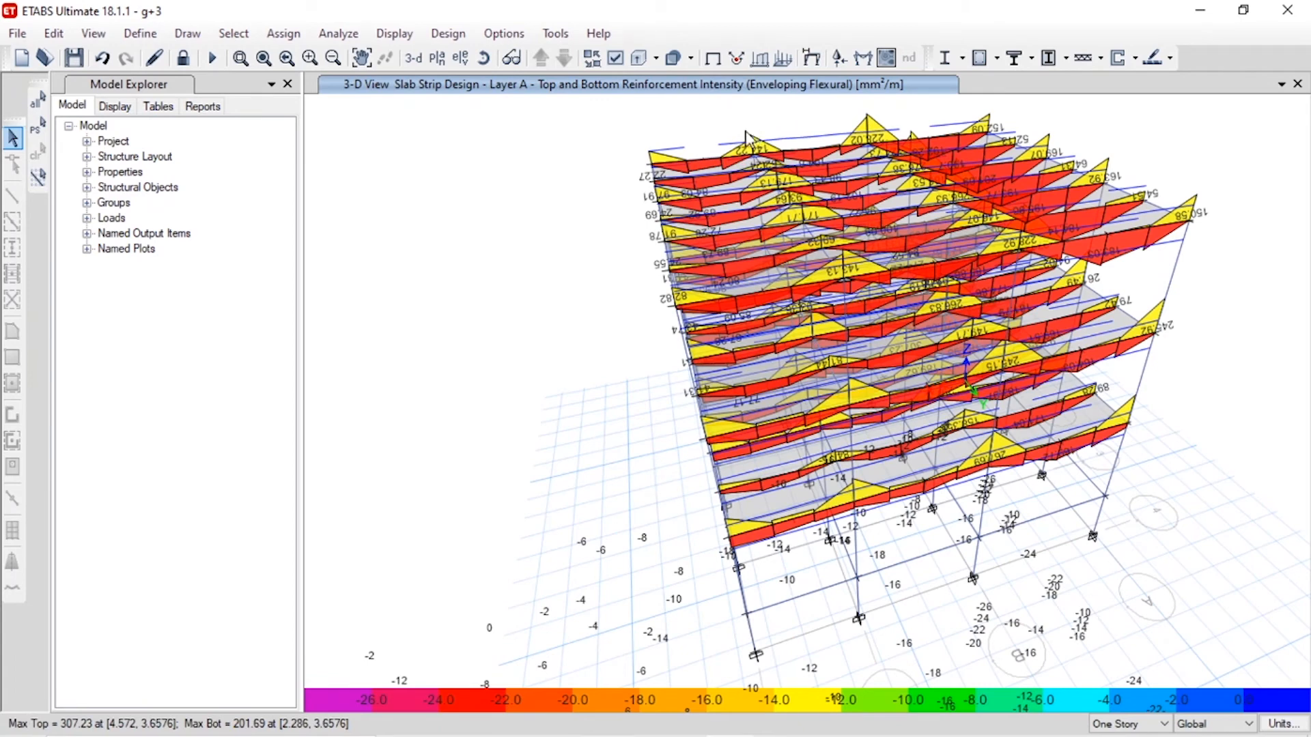
- Open the slab flexural design display settings, choose the finite element basis, impose minimum reinforcing and average contours by selected groups
left_click(447, 33)
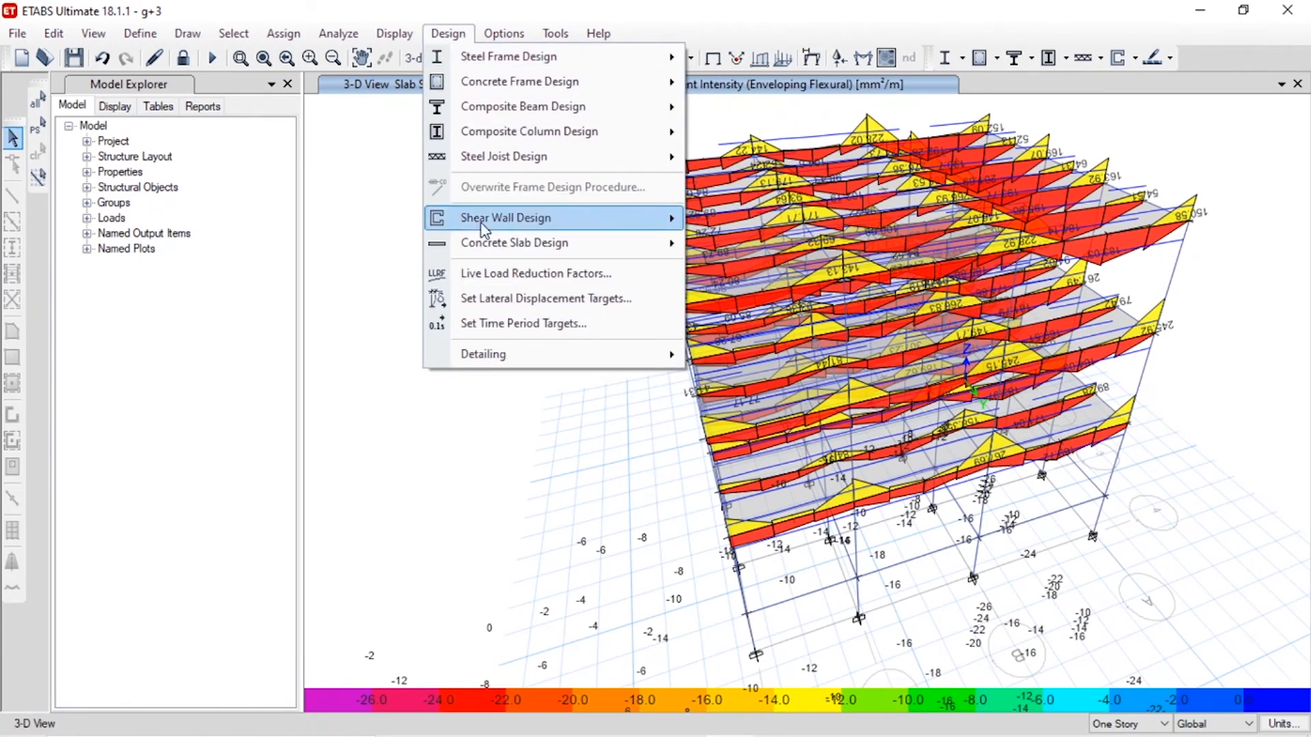
mouse_move(523, 245)
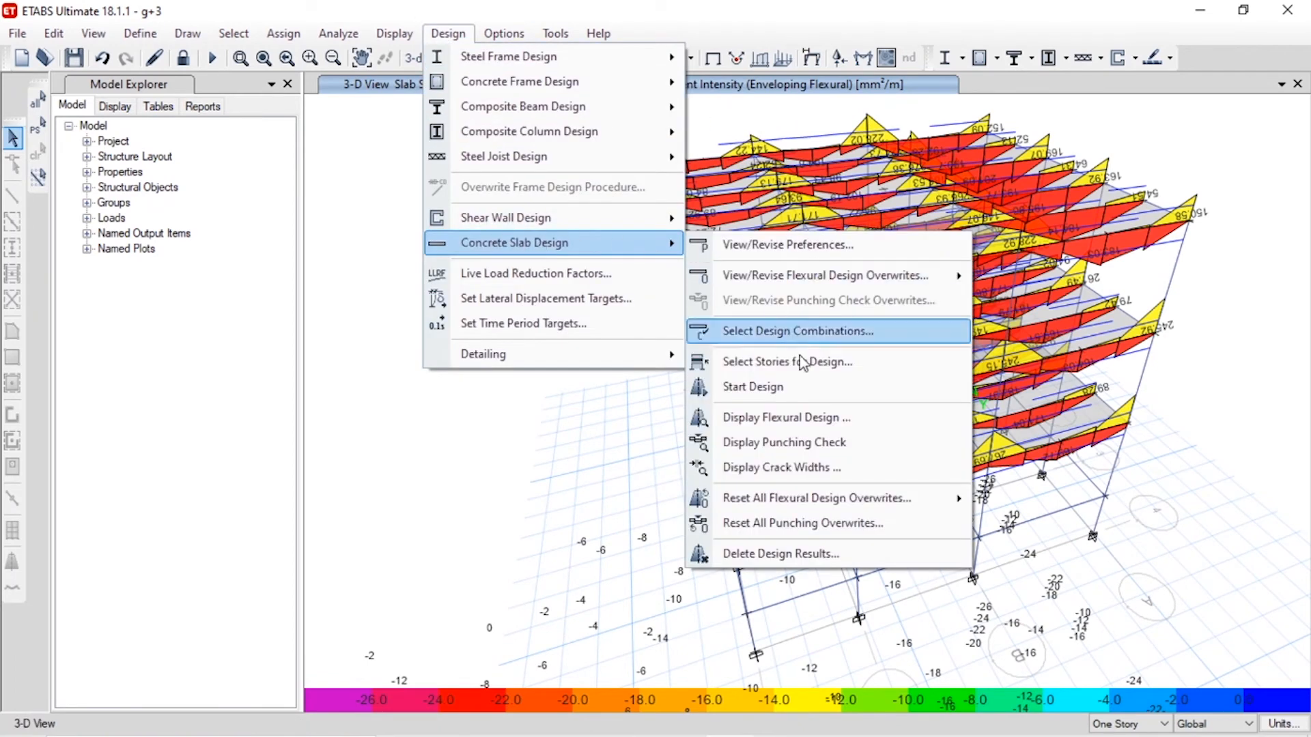
left_click(848, 419)
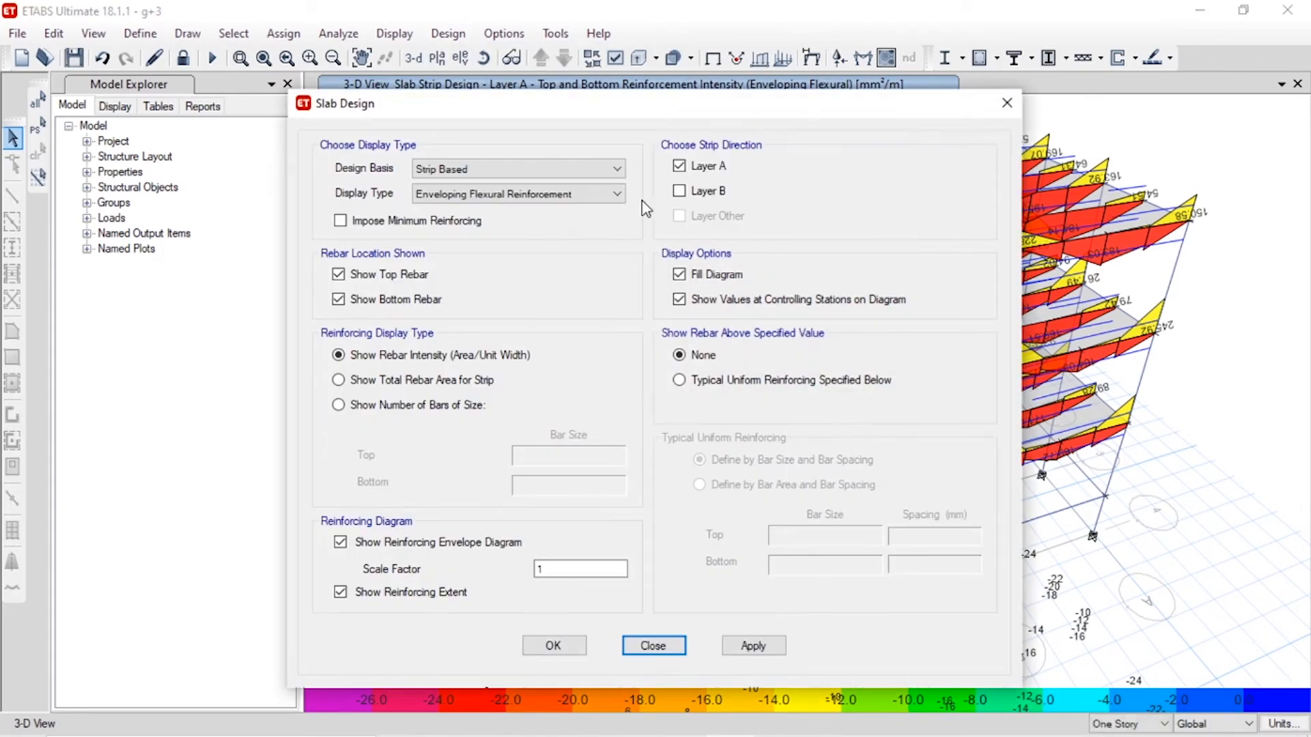
left_click_drag(616, 111, 425, 76)
left_click(333, 137)
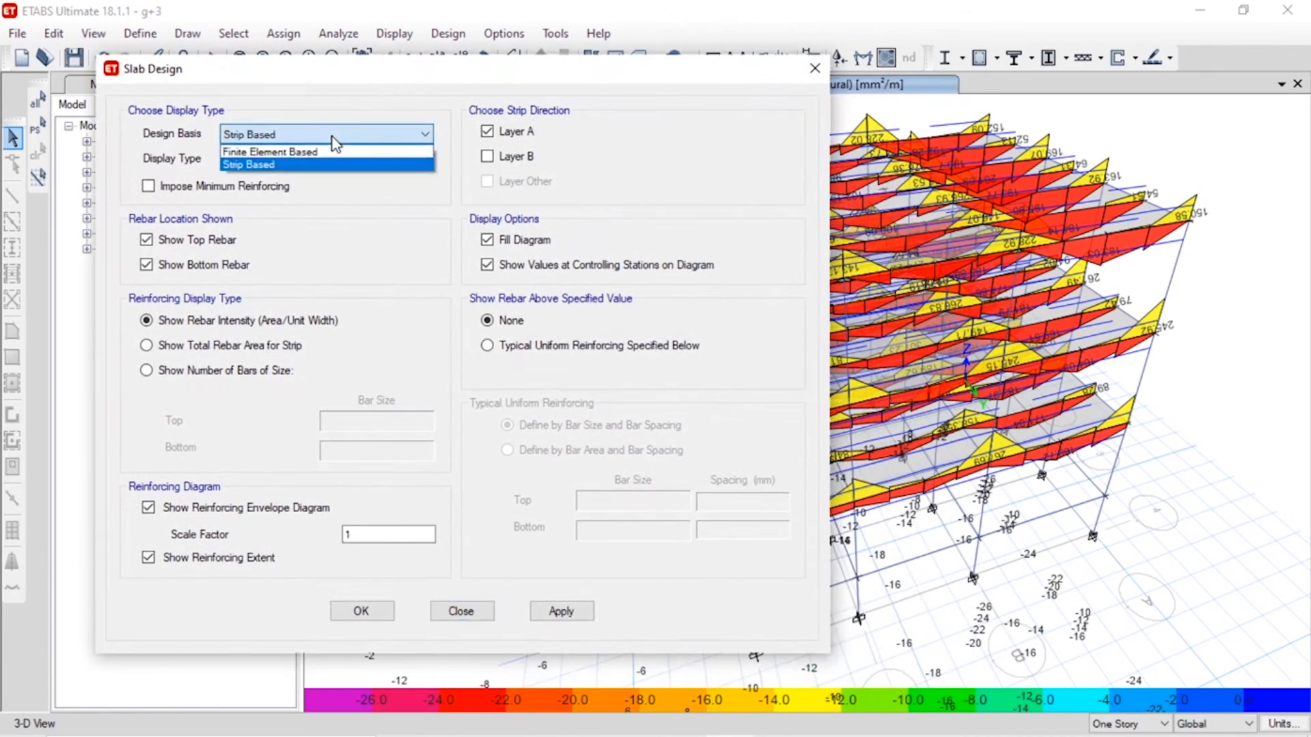
left_click(333, 152)
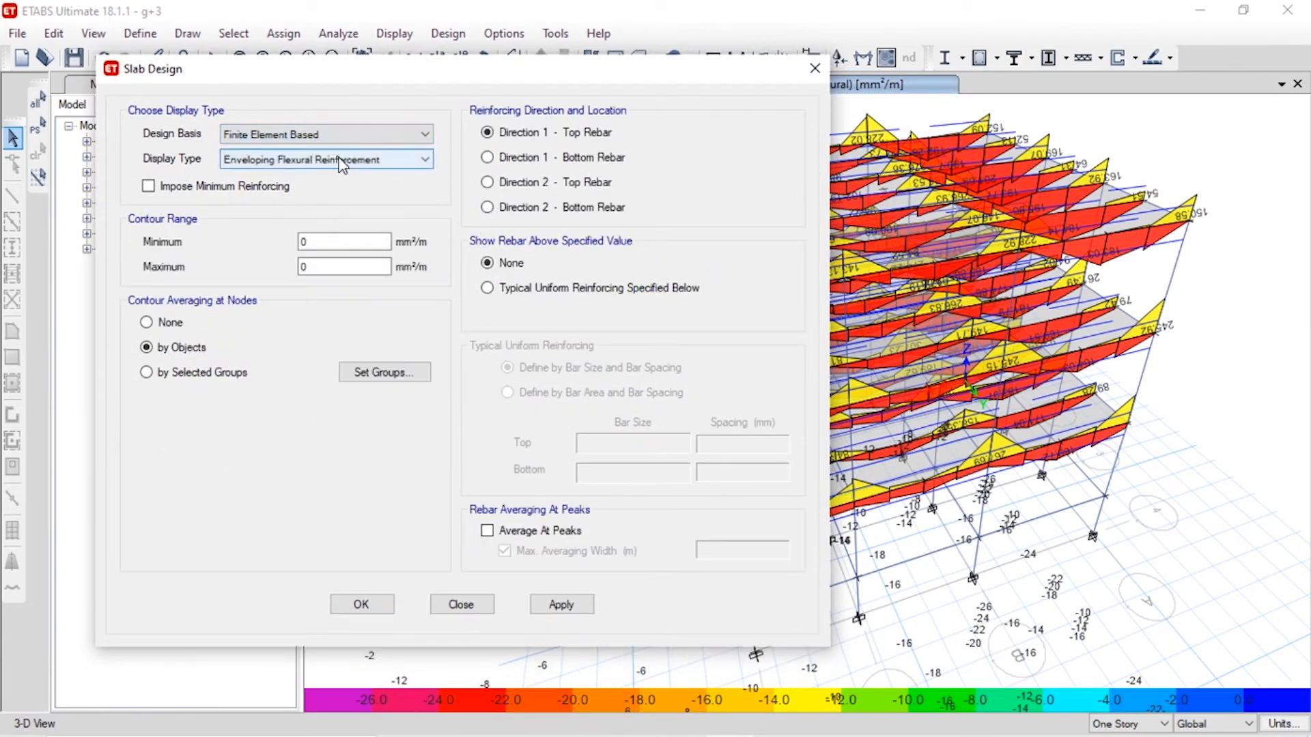
left_click(281, 161)
left_click(281, 161)
left_click(170, 191)
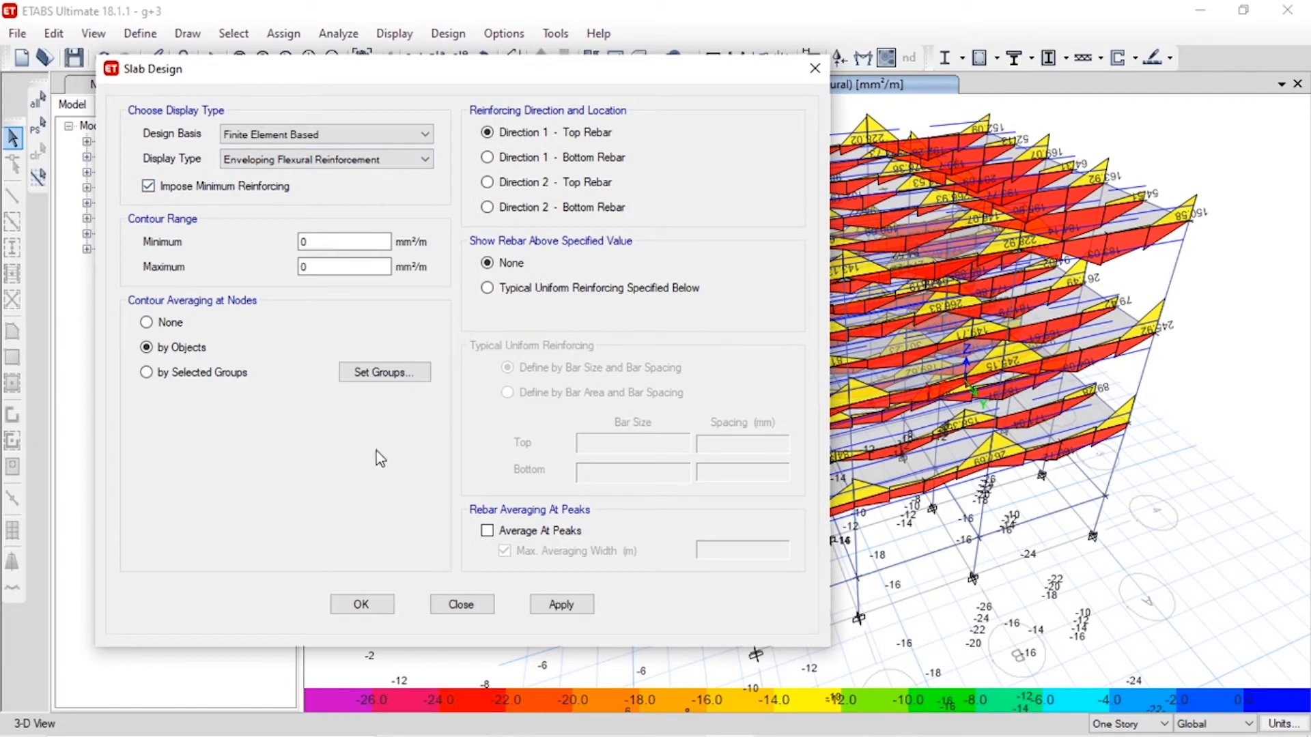
- Set the slab design basis to Strip Based and apply the enveloping flexural reinforcement display with minimum reinforcing
left_click(293, 135)
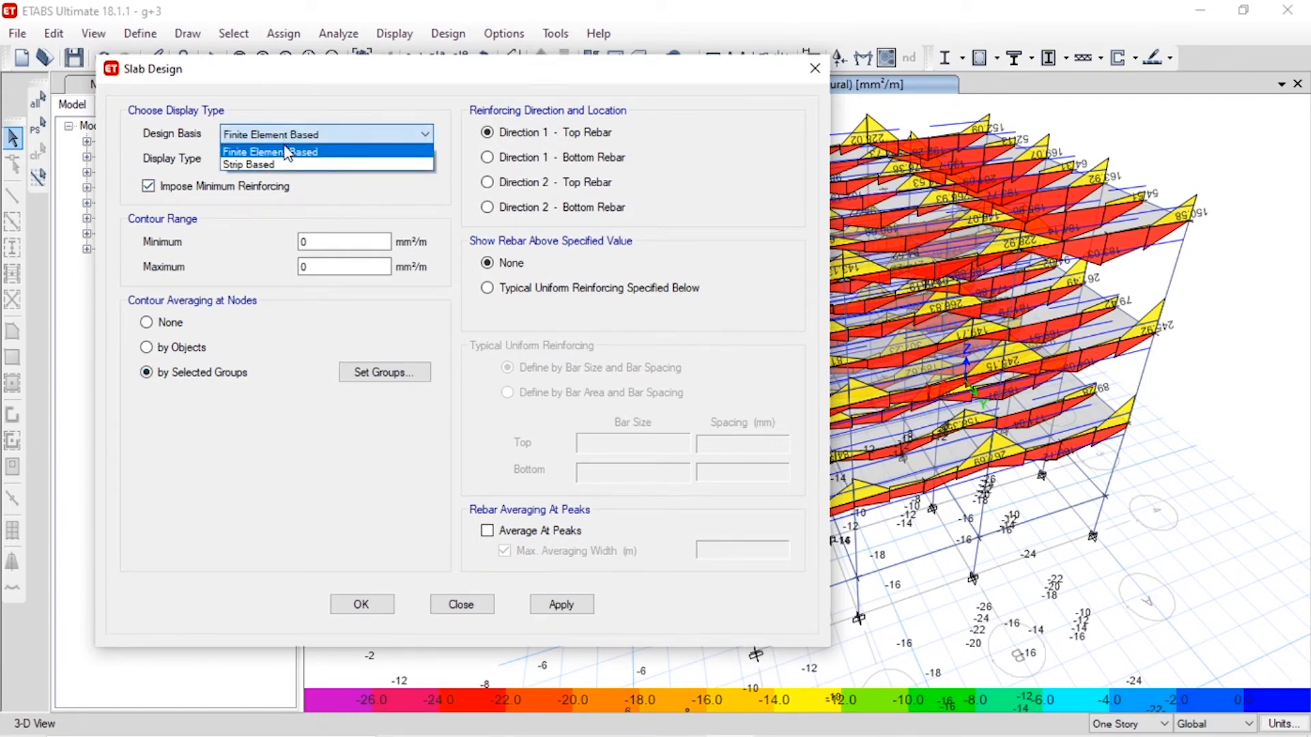
left_click(294, 151)
left_click(294, 136)
left_click(300, 164)
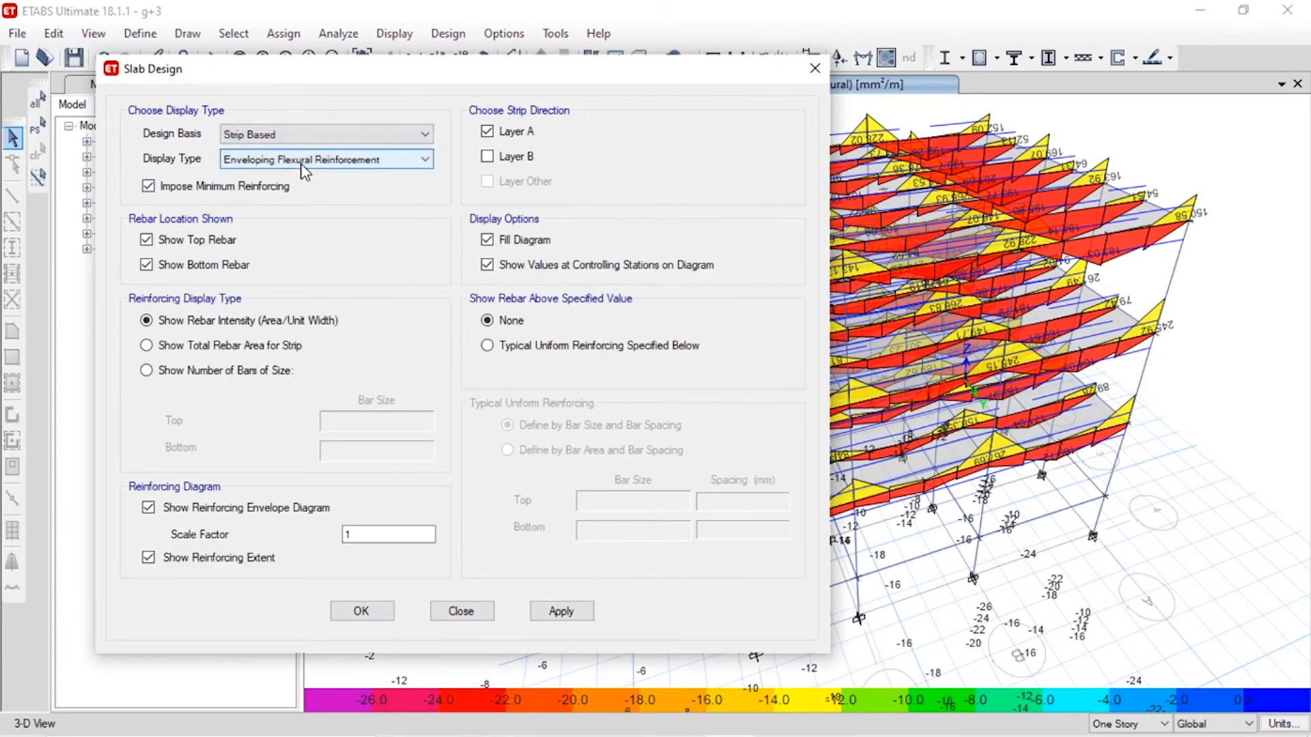
left_click(558, 611)
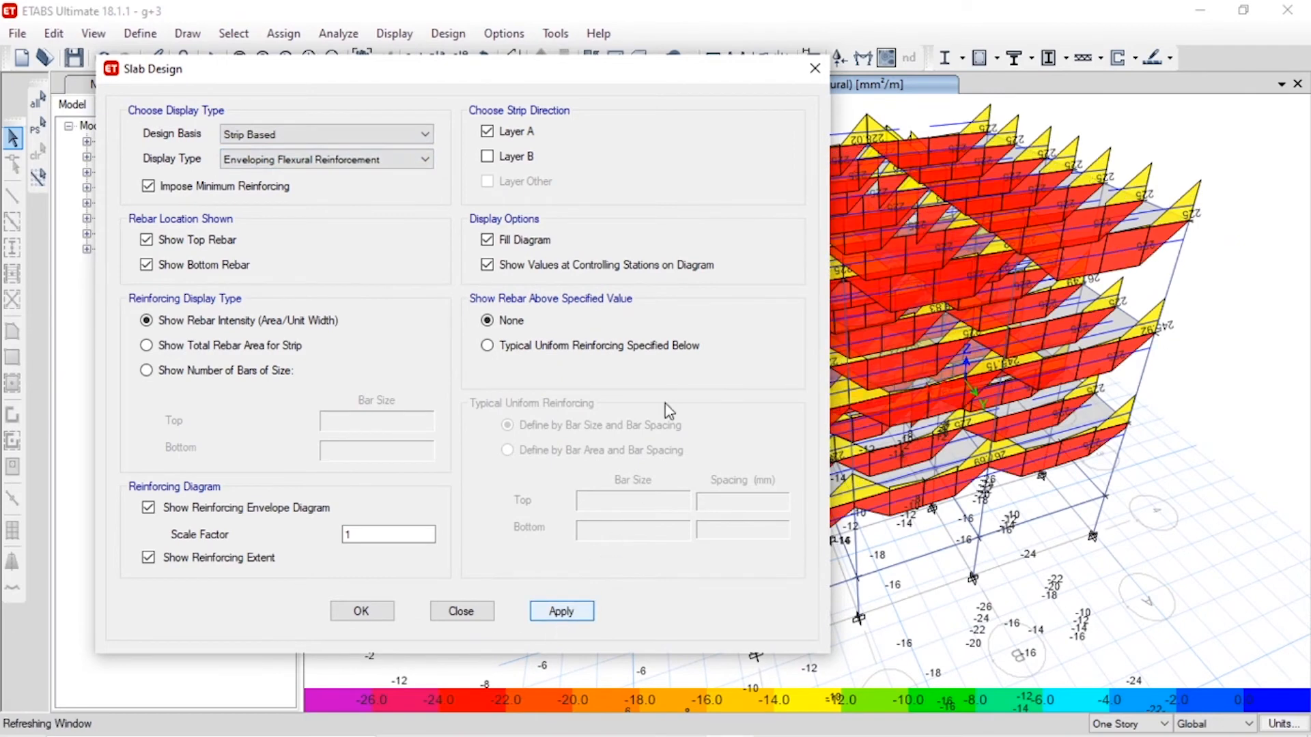
left_click_drag(560, 82, 502, 73)
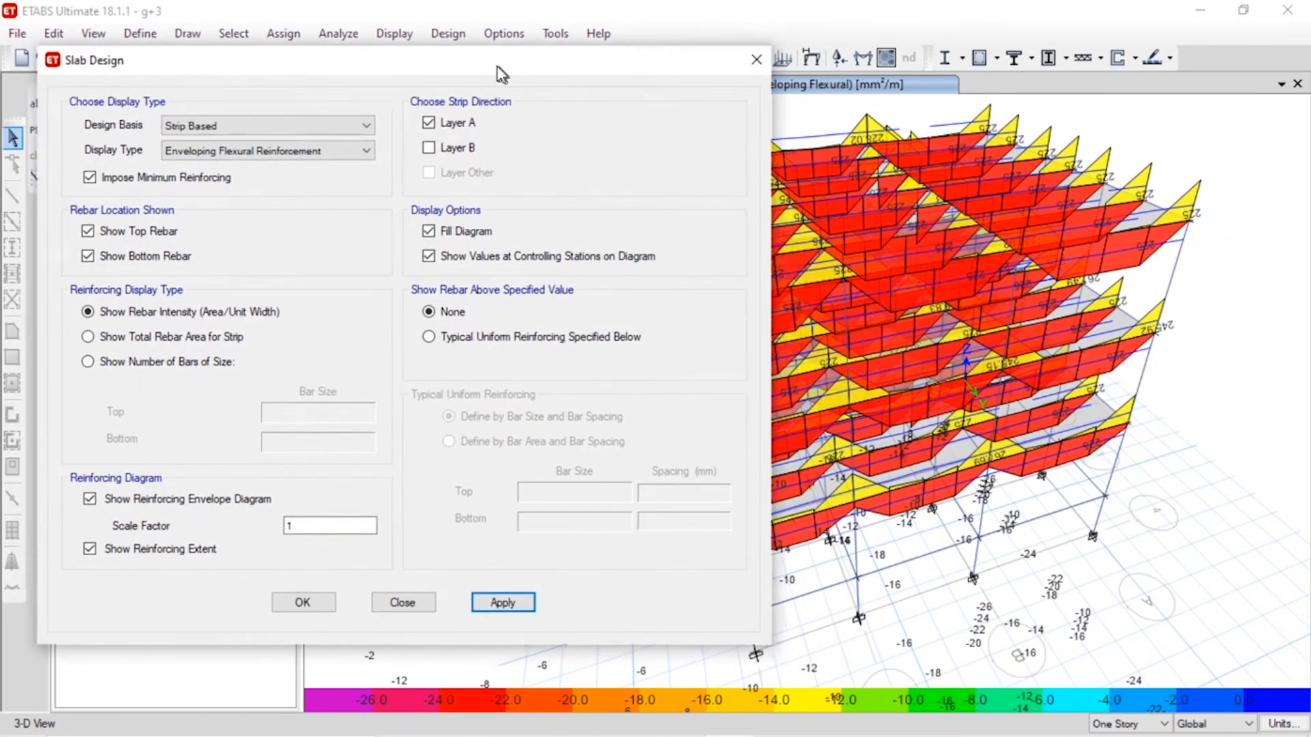
- Show the number of size 8 bars and apply typical uniform reinforcing of size 8 bars at 150 mm spacing, top and bottom
left_click(171, 362)
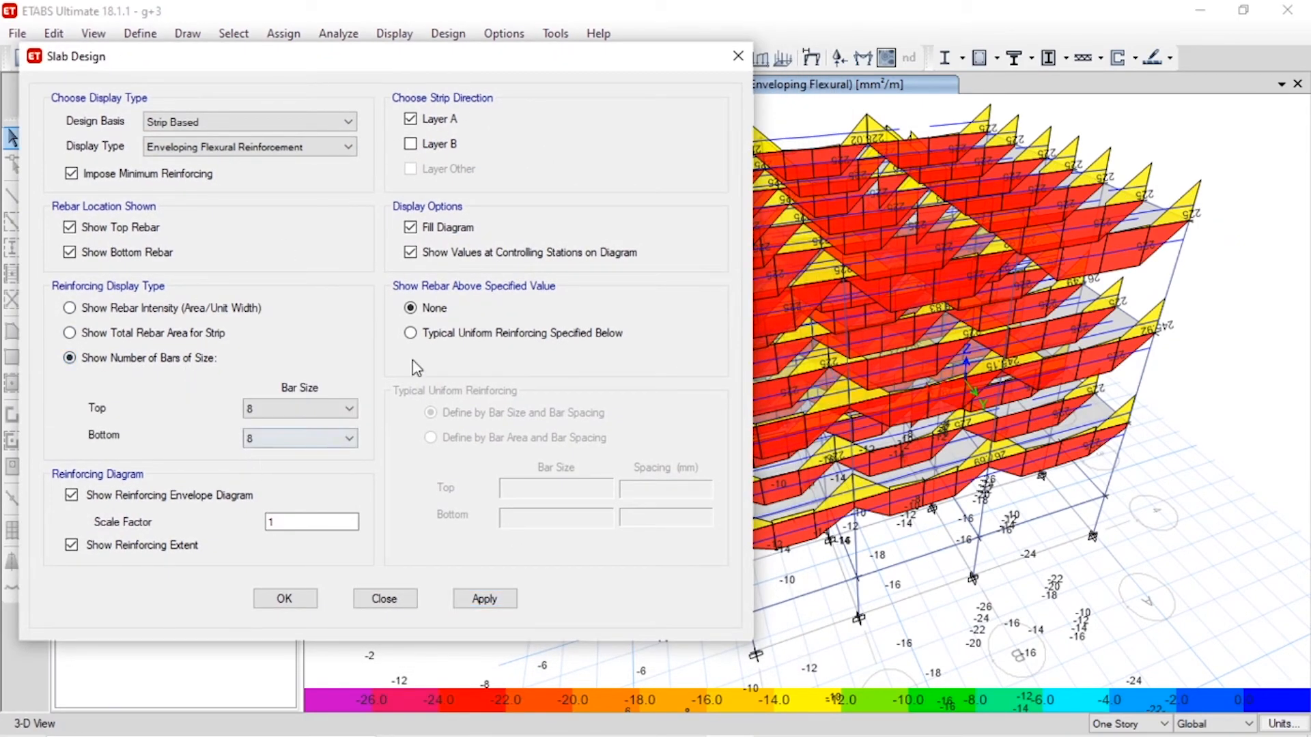
left_click(410, 332)
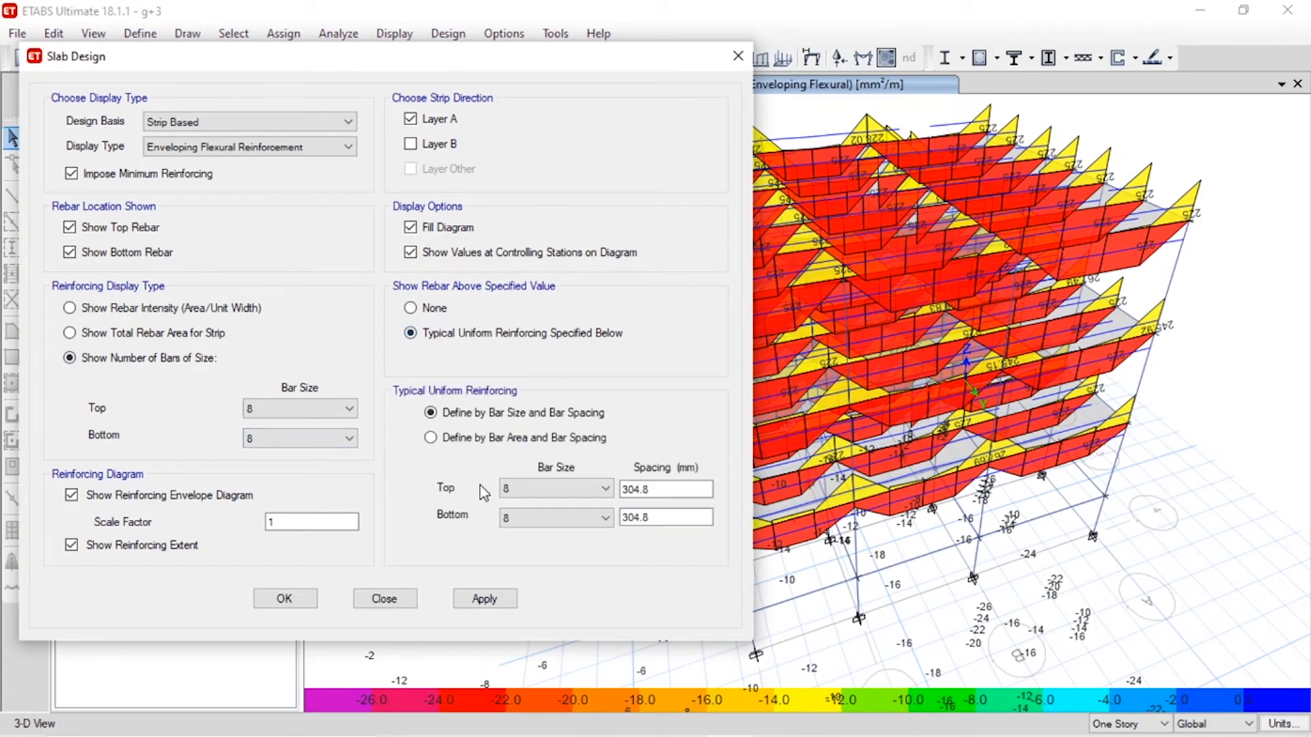
left_click(510, 442)
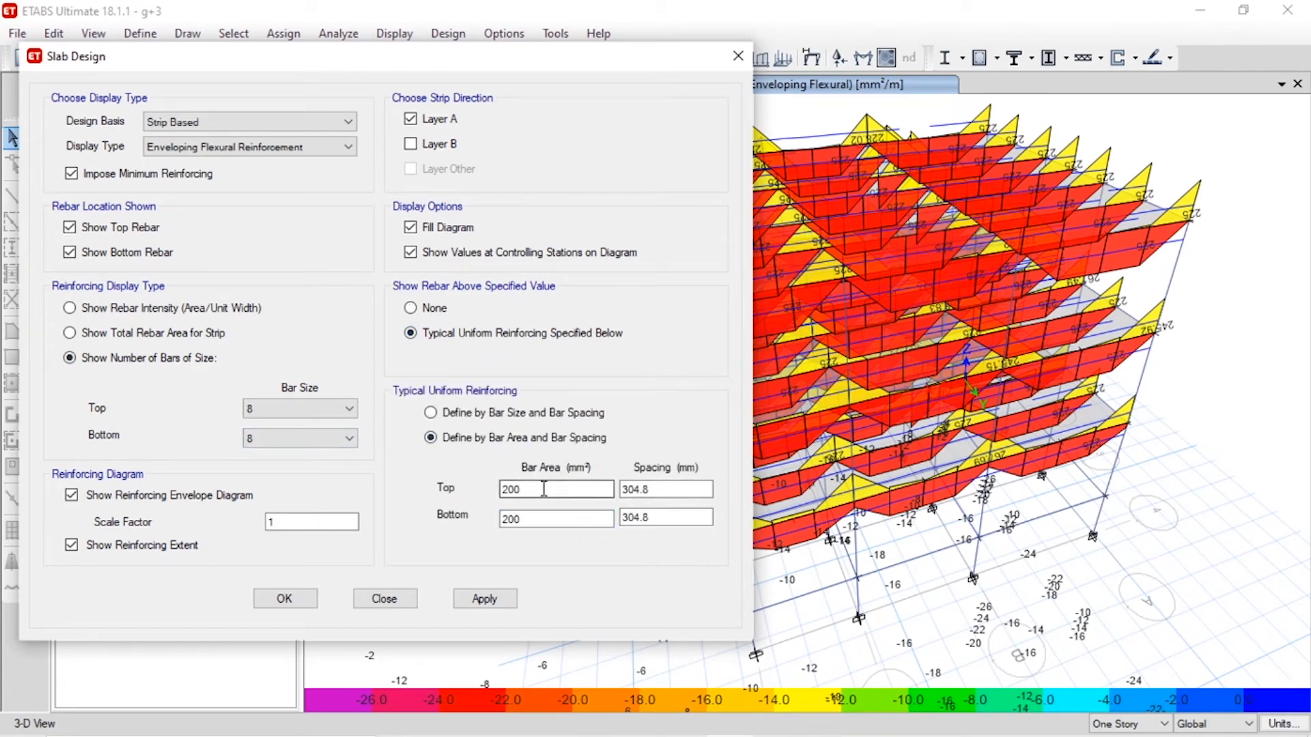
left_click(523, 414)
left_click(661, 489)
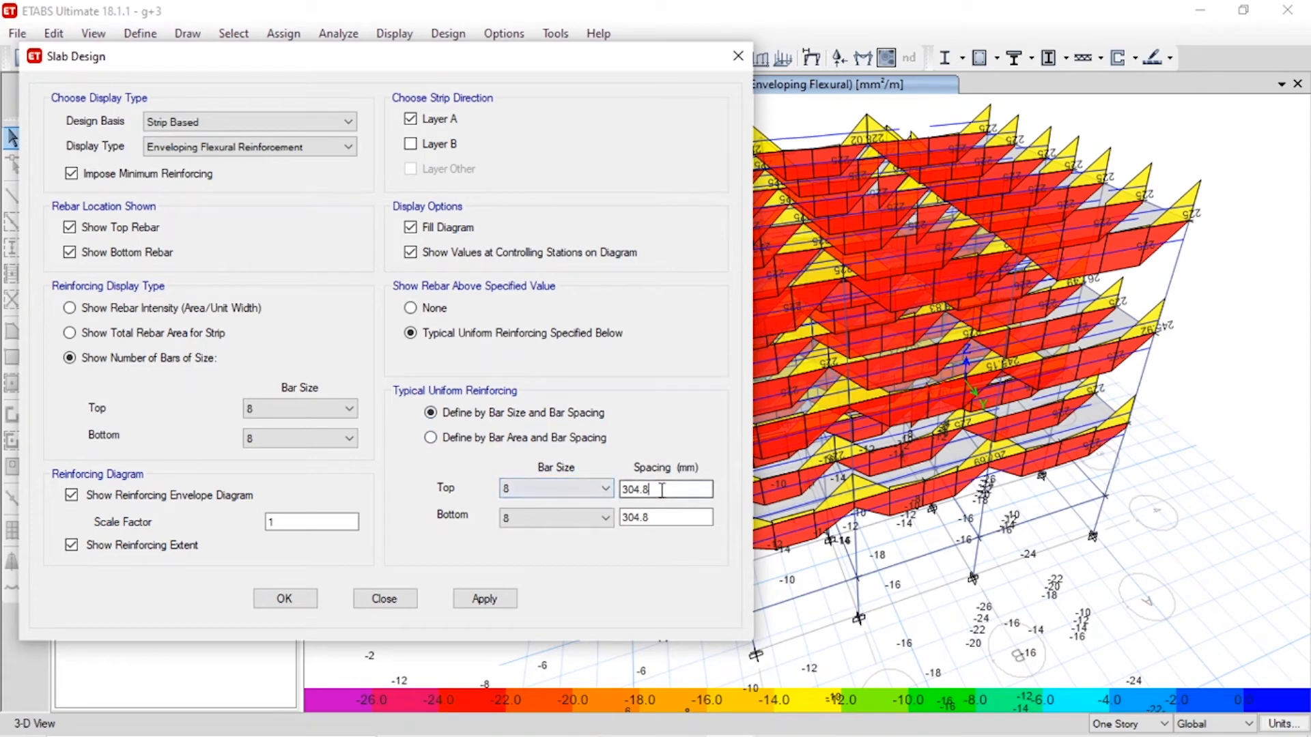
double_click(662, 489)
type("150")
double_click(667, 518)
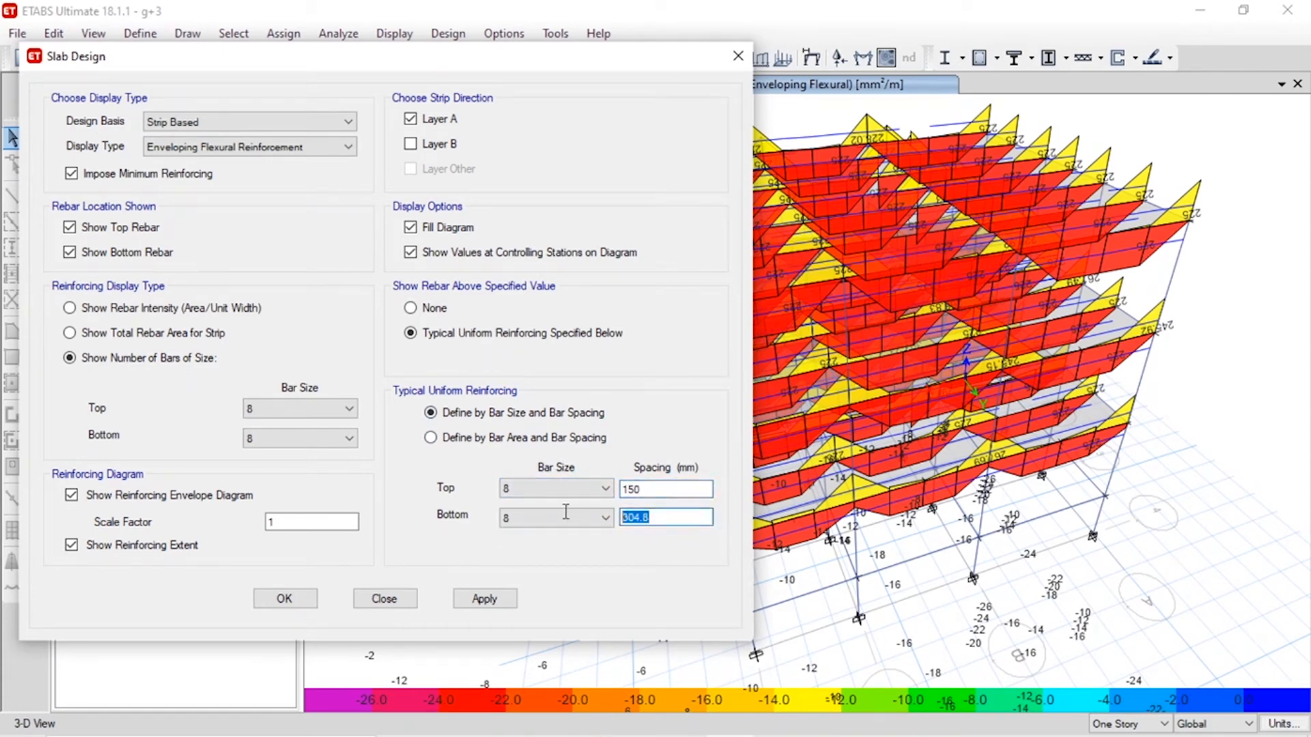
type("150")
left_click(484, 599)
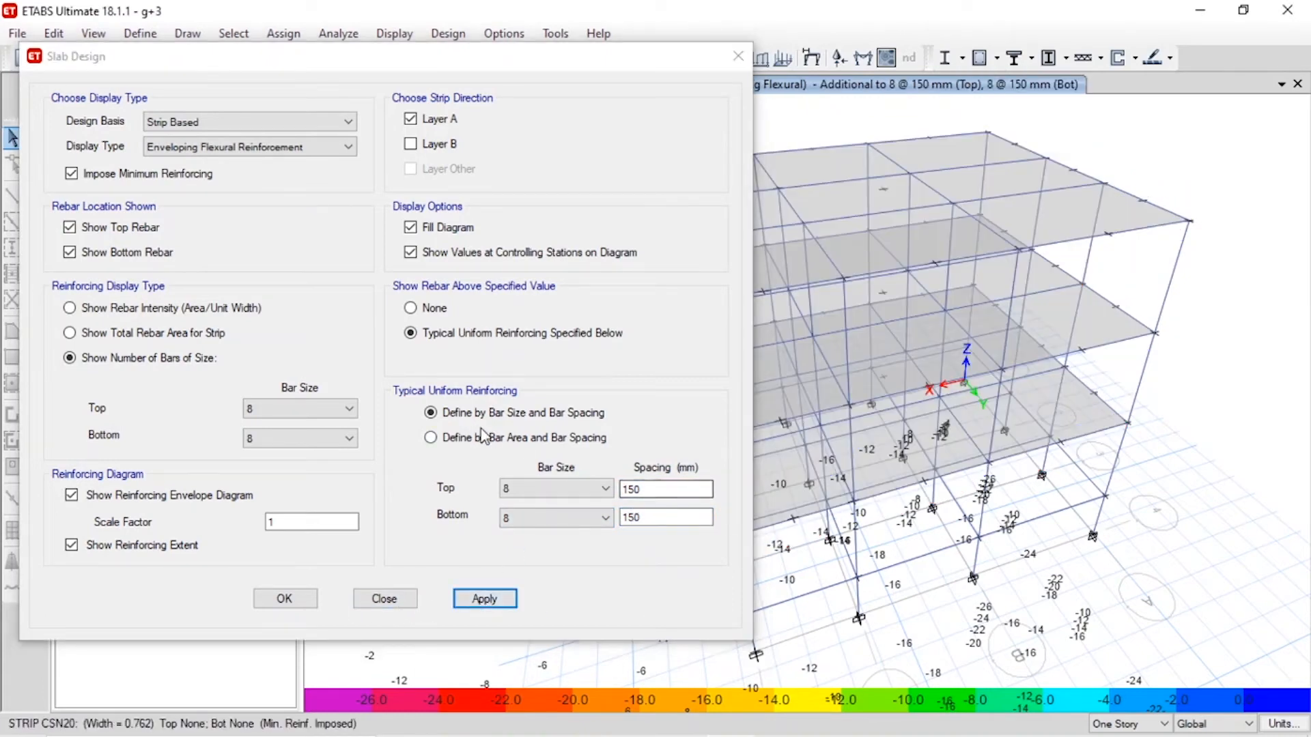
- Apply the finite element based display of Direction 1 top rebar and inspect the additional reinforcement contours on the slabs
left_click(301, 130)
left_click(301, 131)
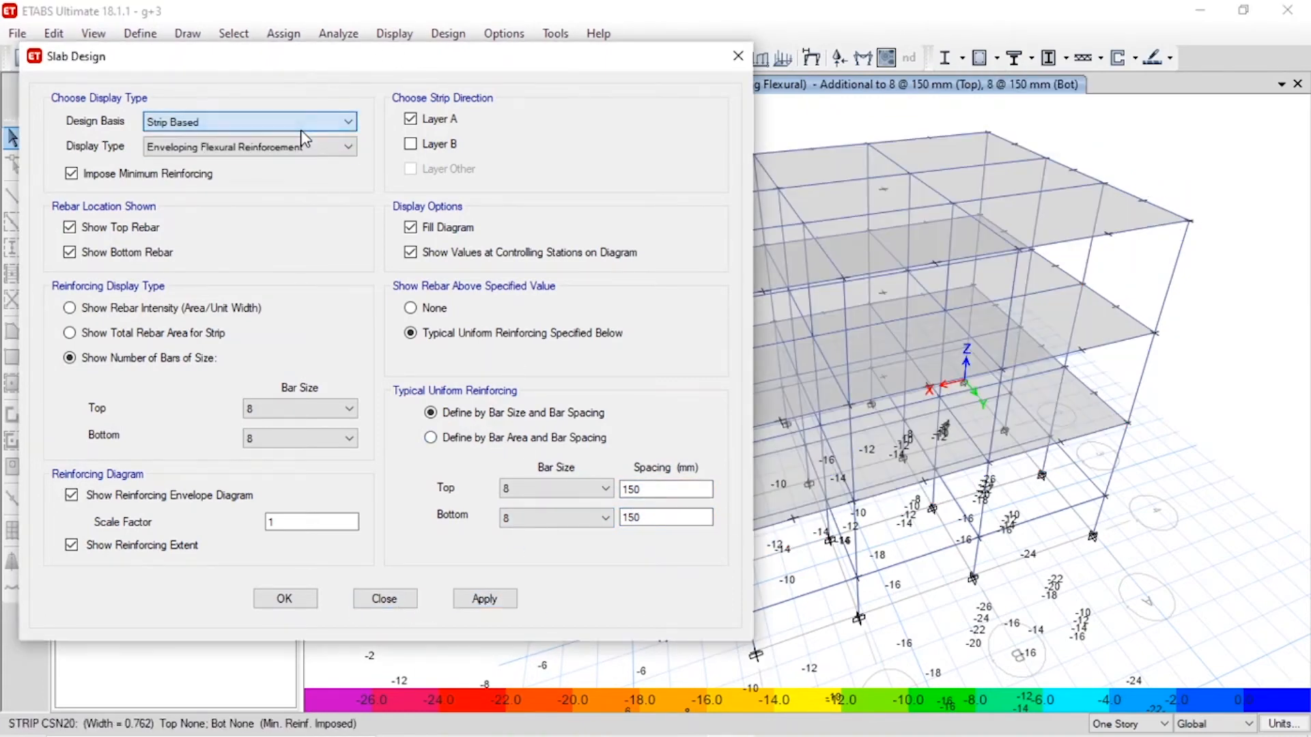
left_click(302, 132)
left_click(302, 145)
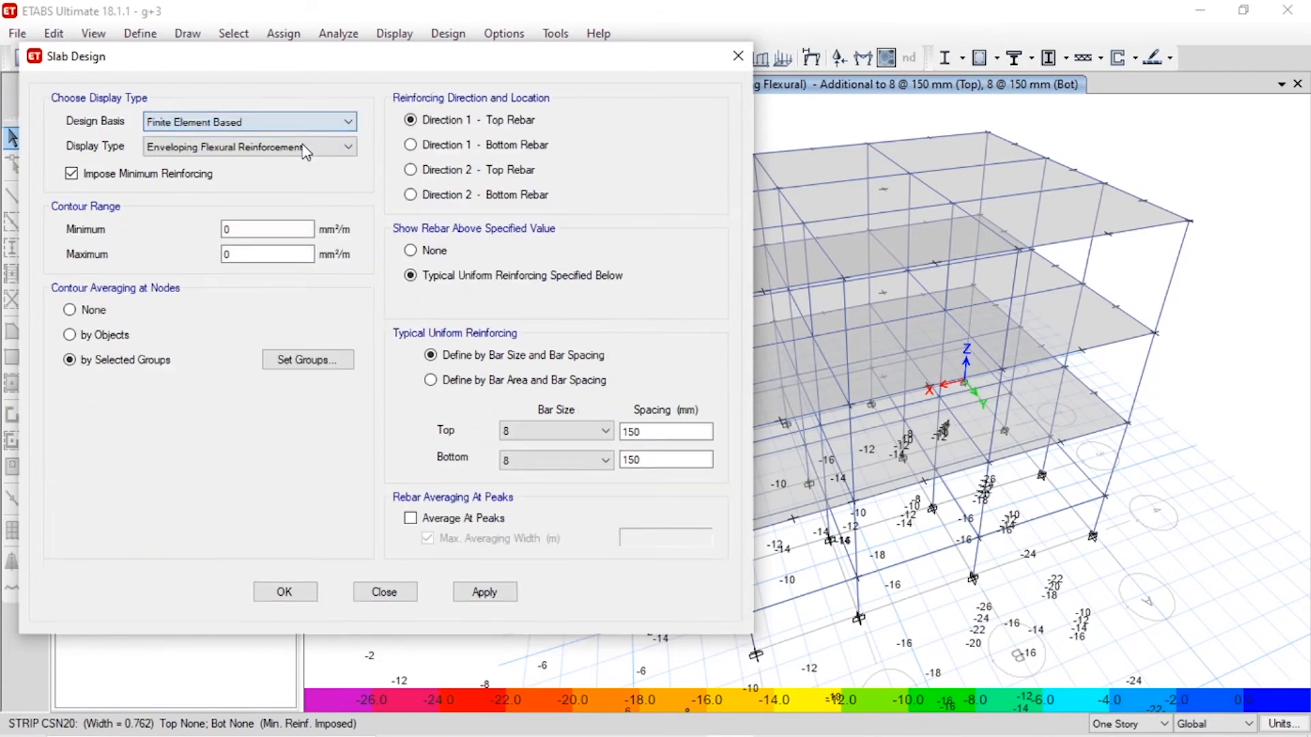
left_click(493, 599)
scroll(902, 509, "up", 3)
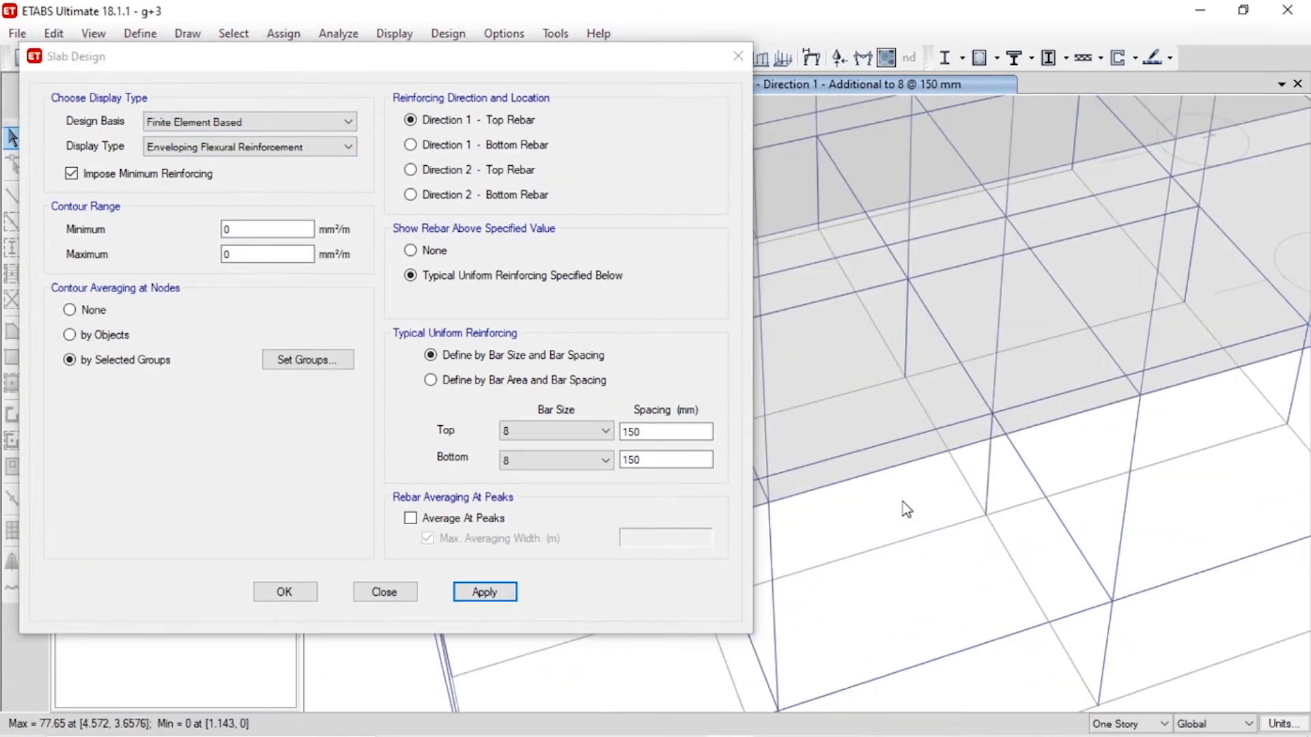
scroll(902, 502, "down", 5)
scroll(895, 481, "up", 1)
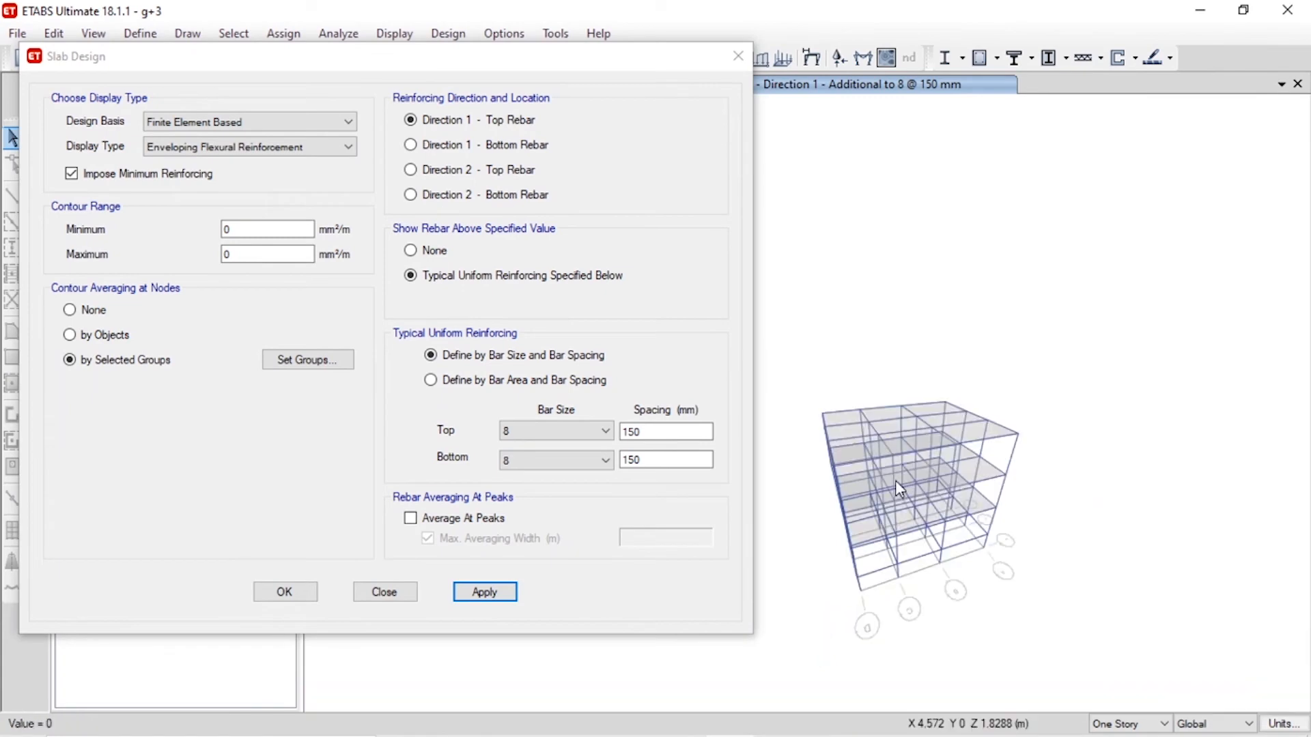
scroll(887, 477, "up", 6)
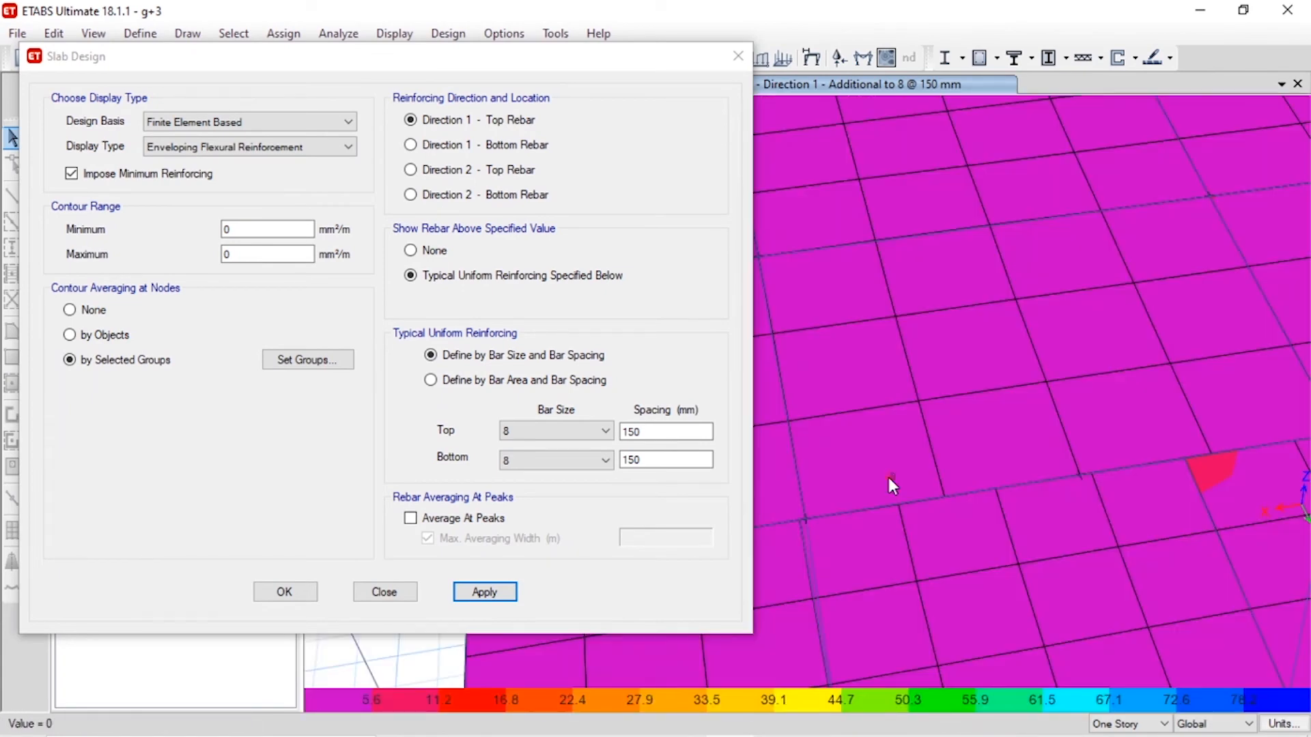
scroll(887, 477, "down", 7)
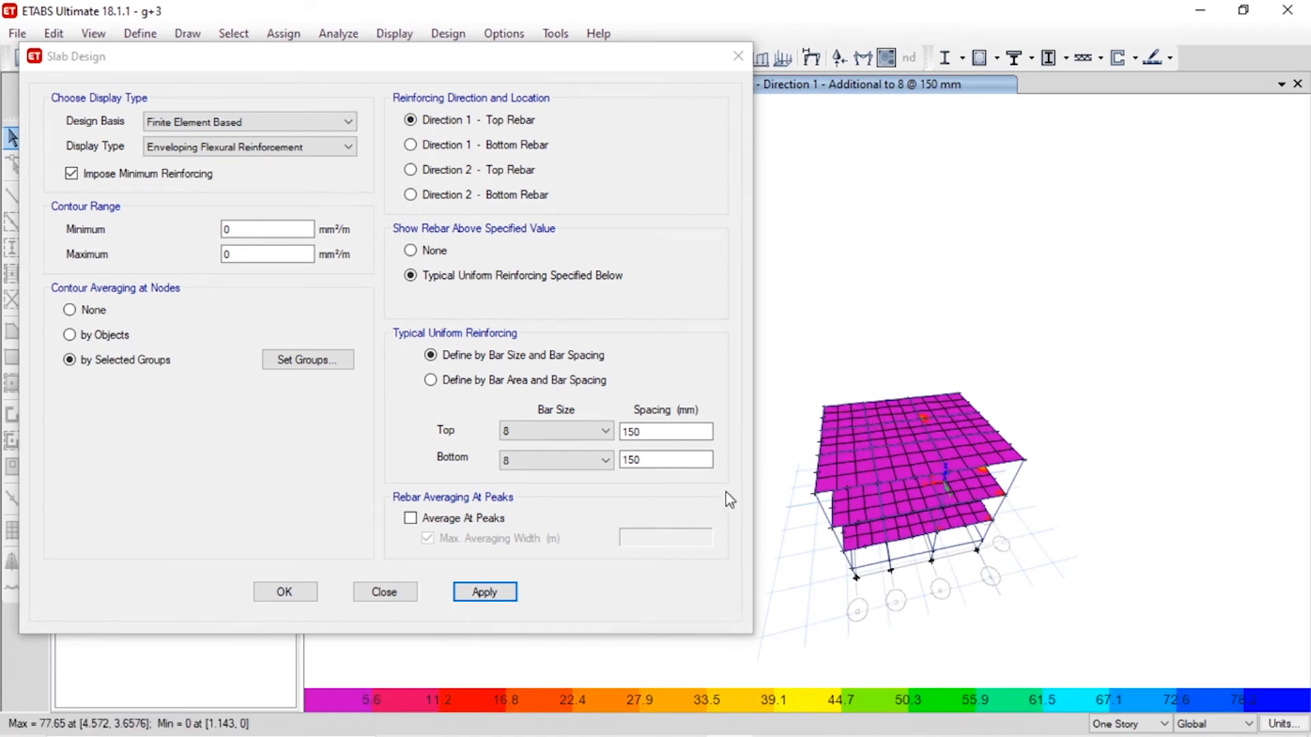
- Set the typical top rebar spacing to 250 mm and apply the Direction 1 top rebar display
left_click(654, 430)
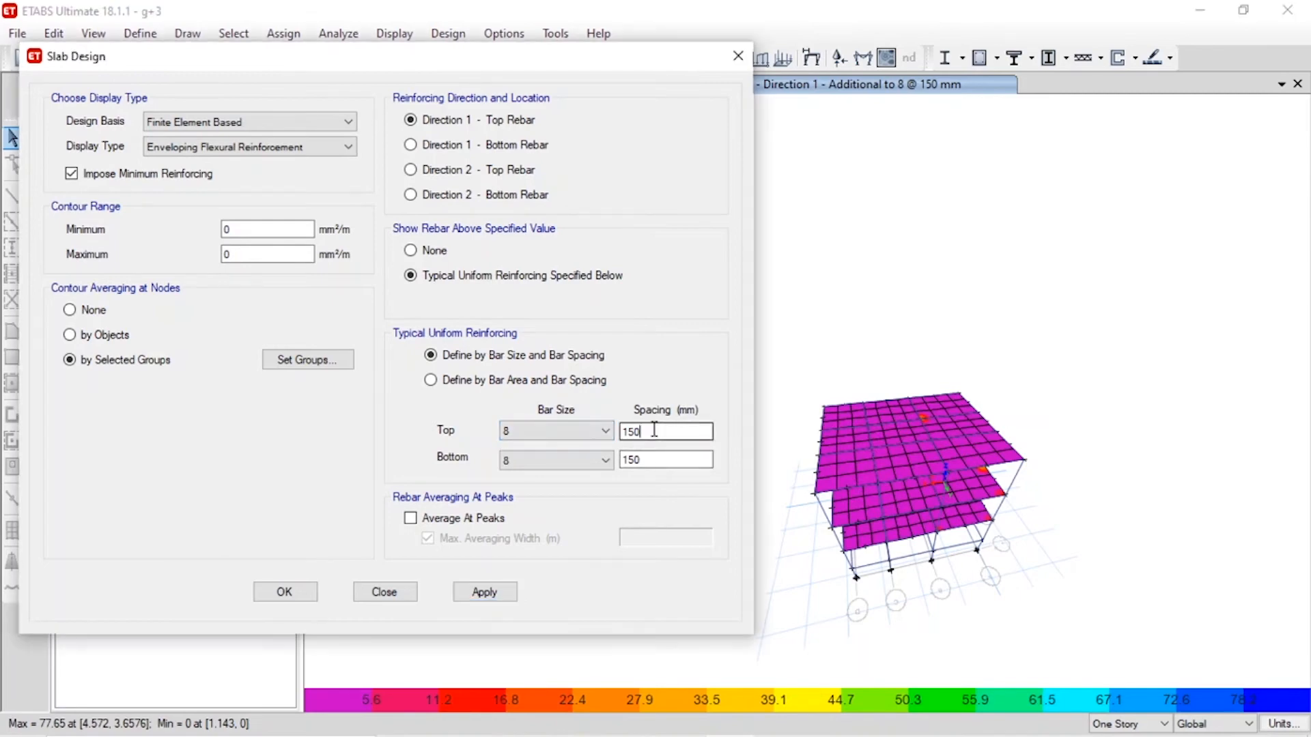
double_click(654, 430)
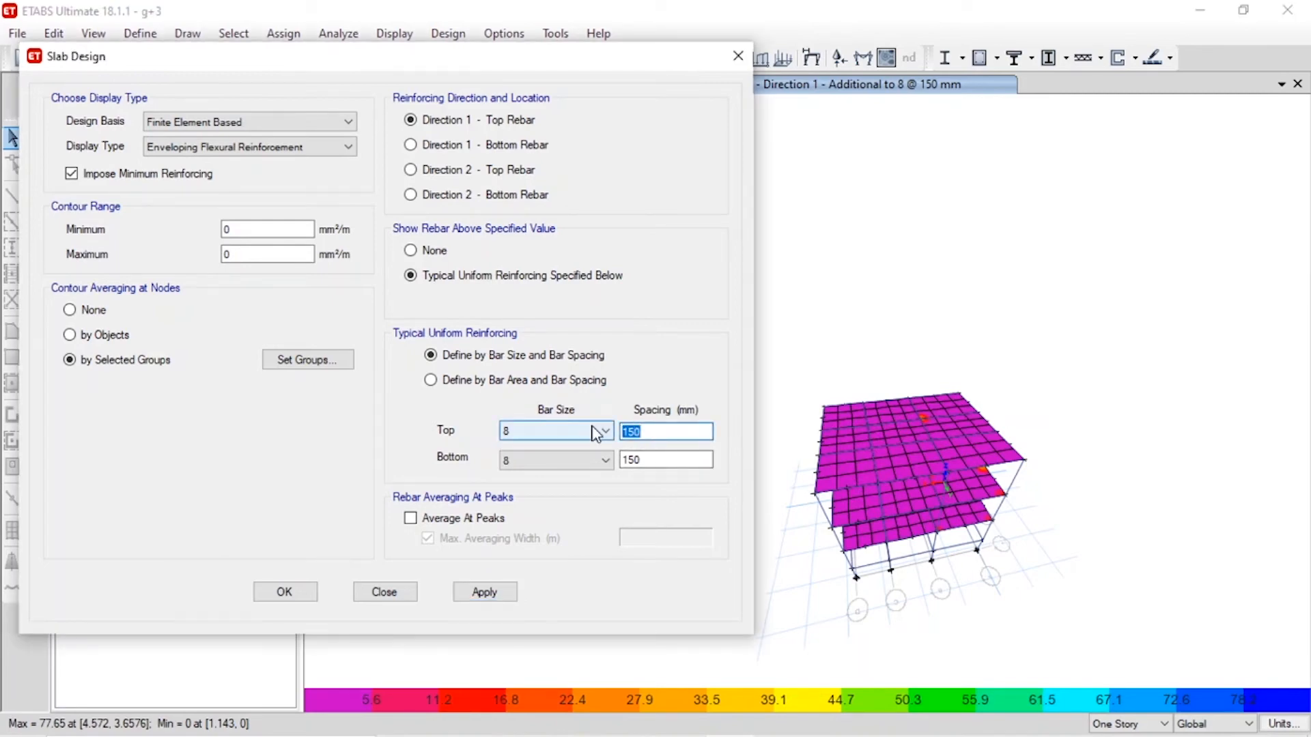
type("250")
left_click(497, 593)
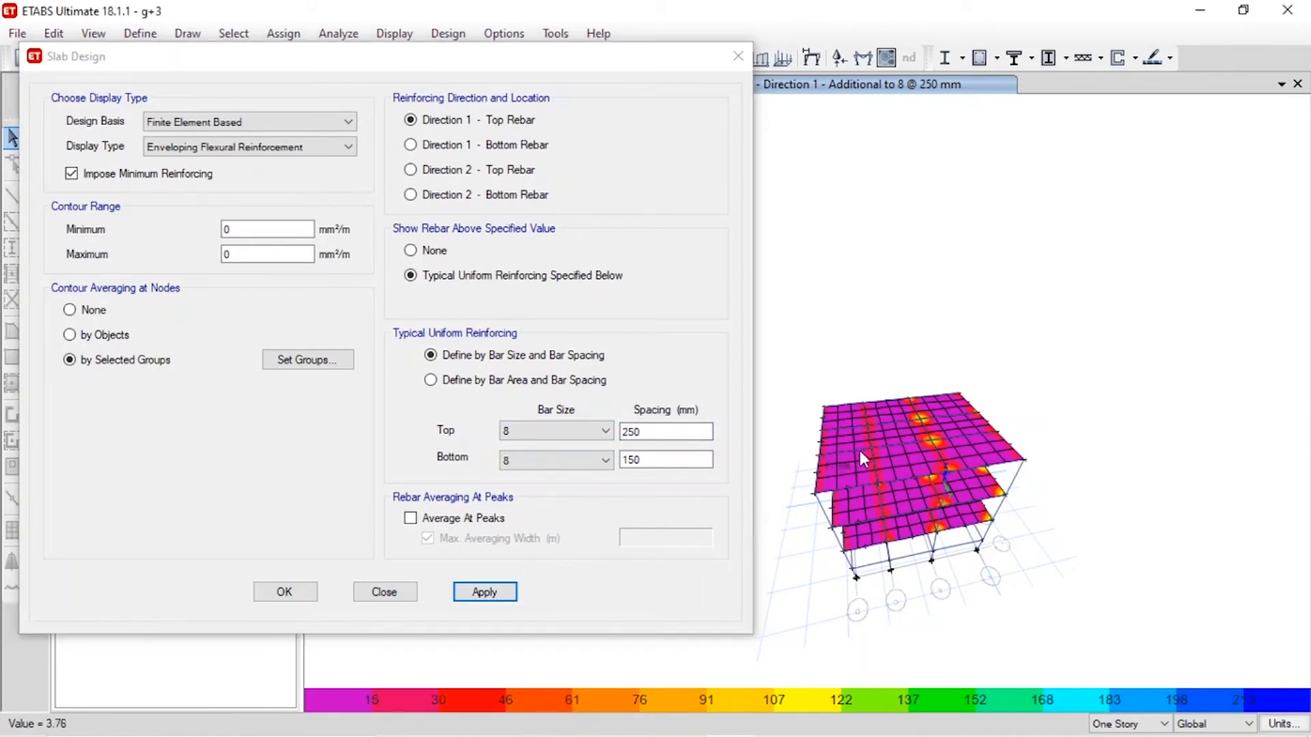
- Display Direction 1 bottom rebar on the slabs and set the typical bottom bar spacing to 250 mm
left_click(476, 146)
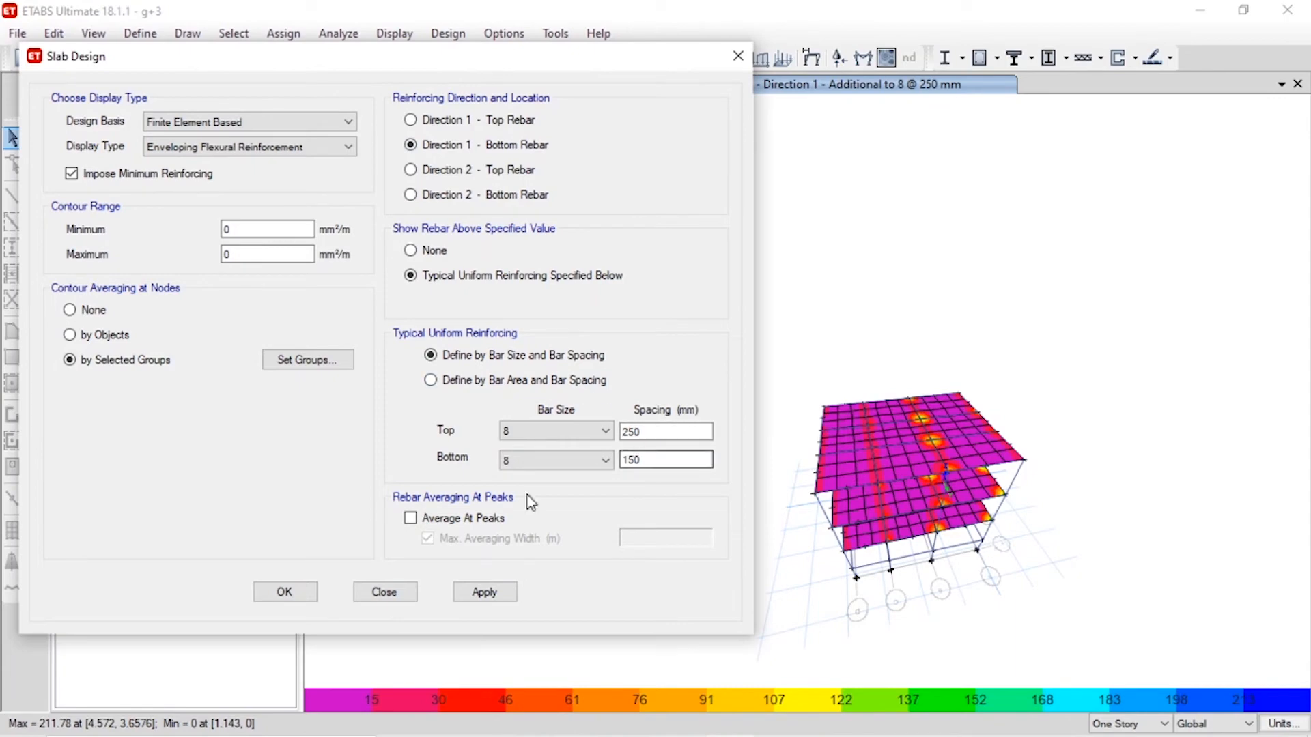
left_click(484, 592)
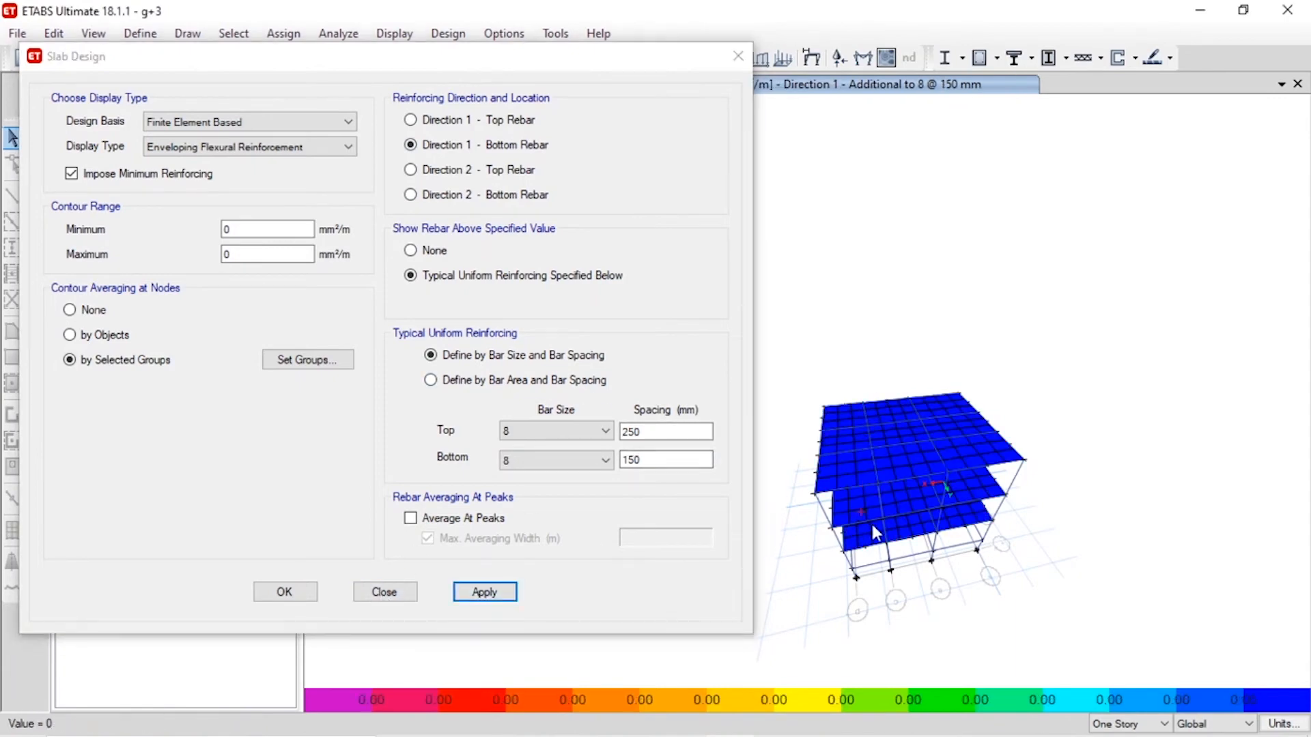
left_click(669, 457)
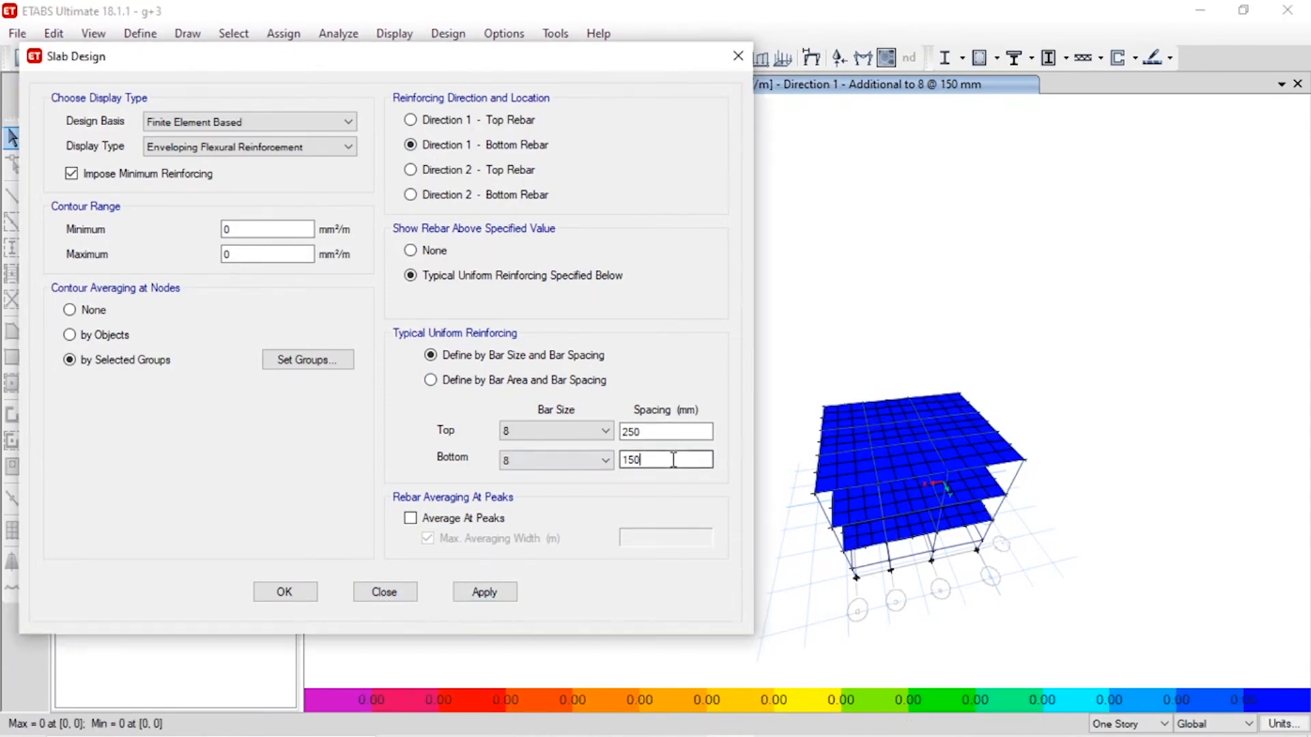
left_click_drag(669, 457, 588, 468)
type("250")
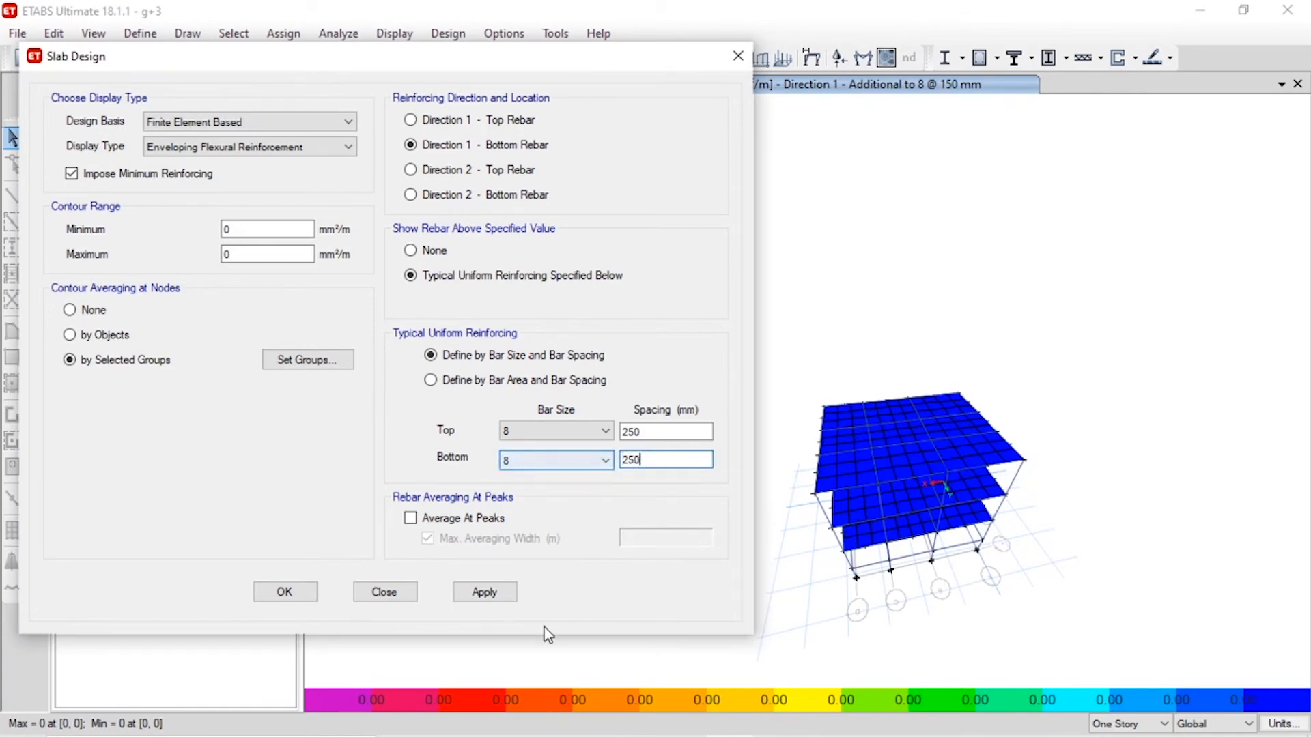
left_click(485, 592)
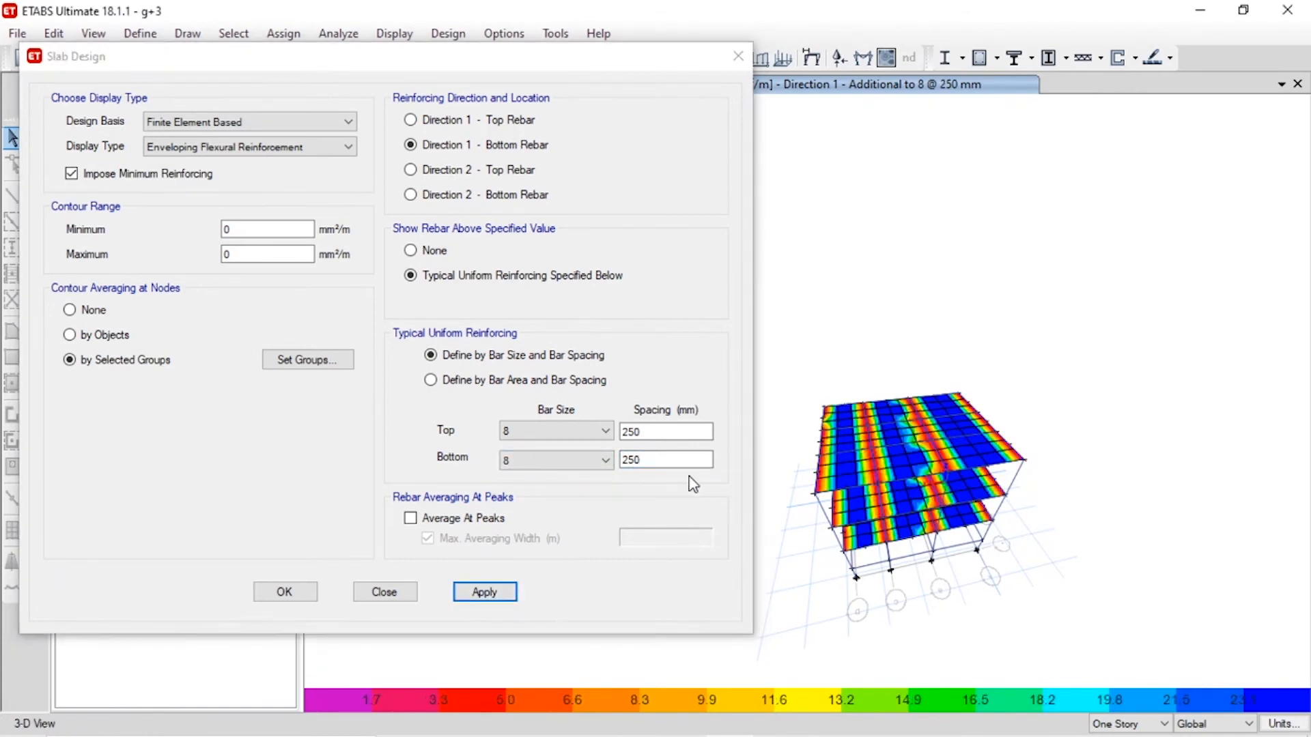
- Set the typical bottom bar spacing to 200 mm and apply it to the Direction 1 bottom rebar display
left_click(605, 460)
left_click(662, 465)
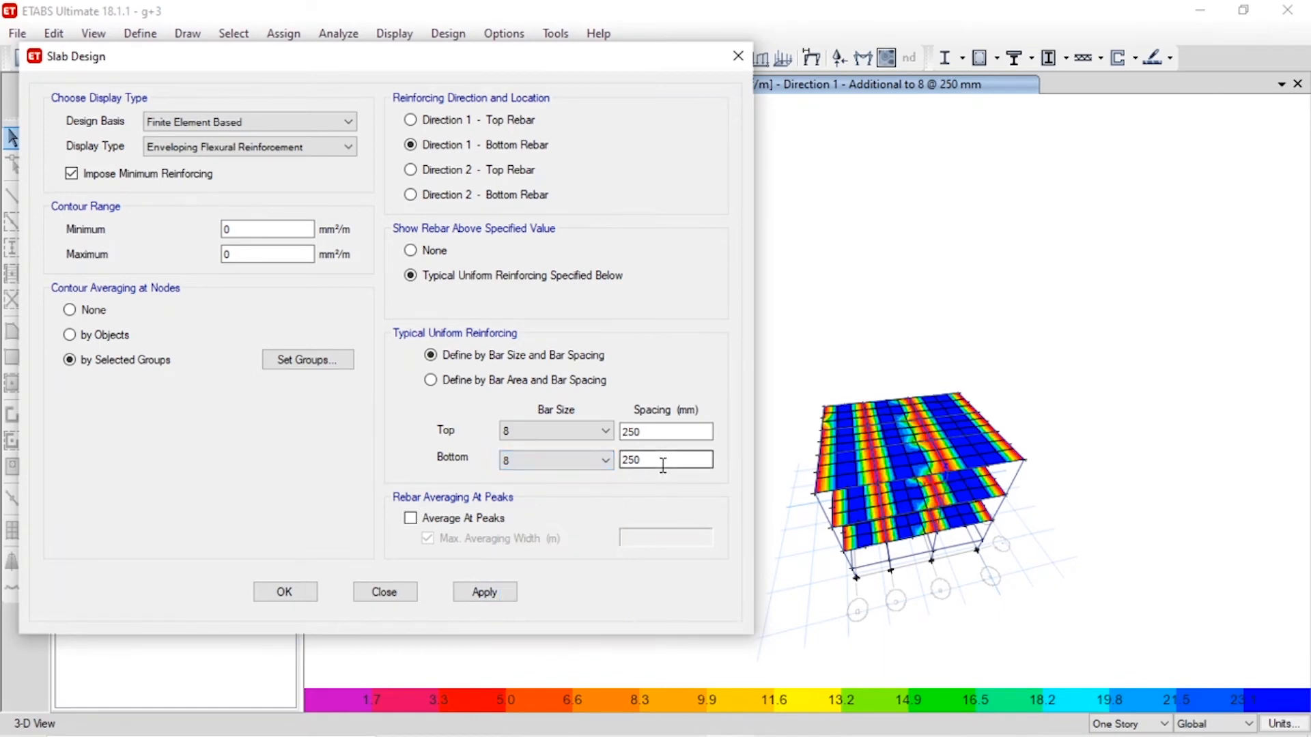
mouse_move(642, 465)
left_mouse_down()
mouse_move(627, 466)
mouse_move(676, 457)
mouse_move(641, 462)
left_mouse_up()
left_click(628, 465)
type("00")
key("BackSpace")
left_click(483, 592)
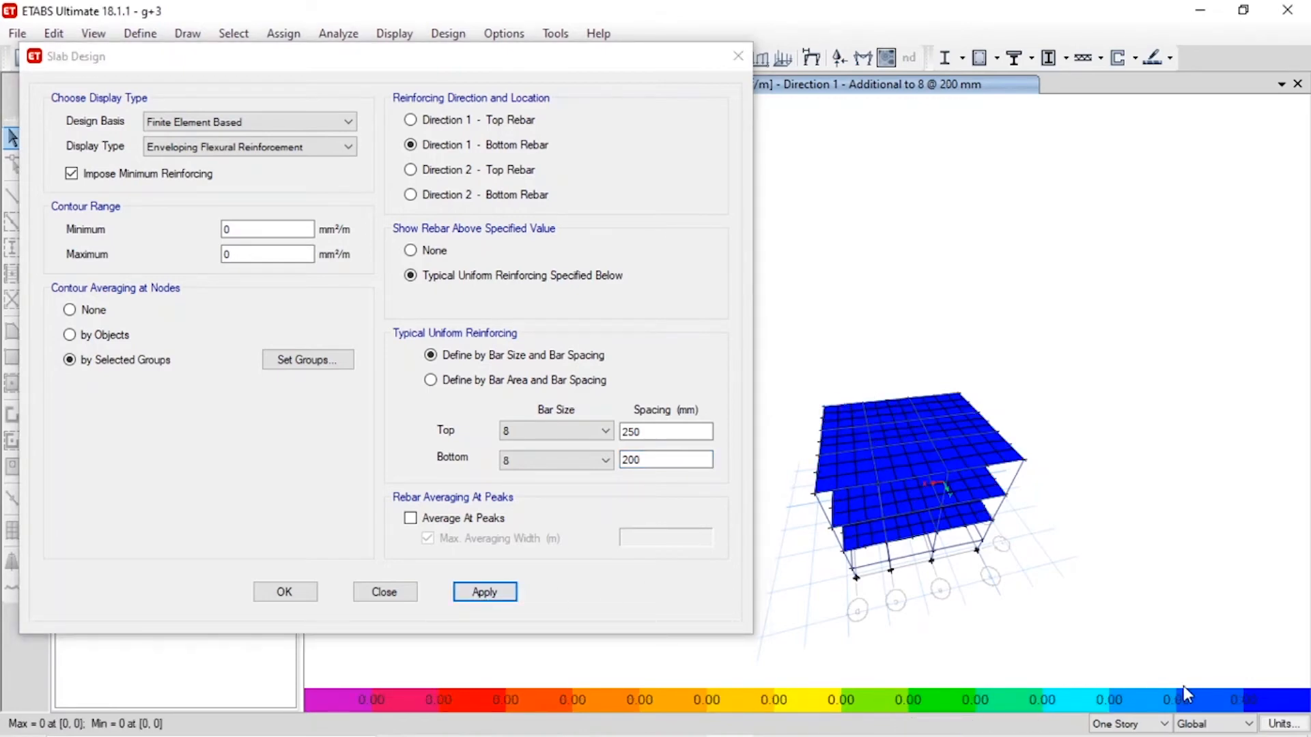
- Display Direction 2 top rebar and apply typical bar spacings of 200 mm at the top and 150 mm at the bottom
left_click(497, 172)
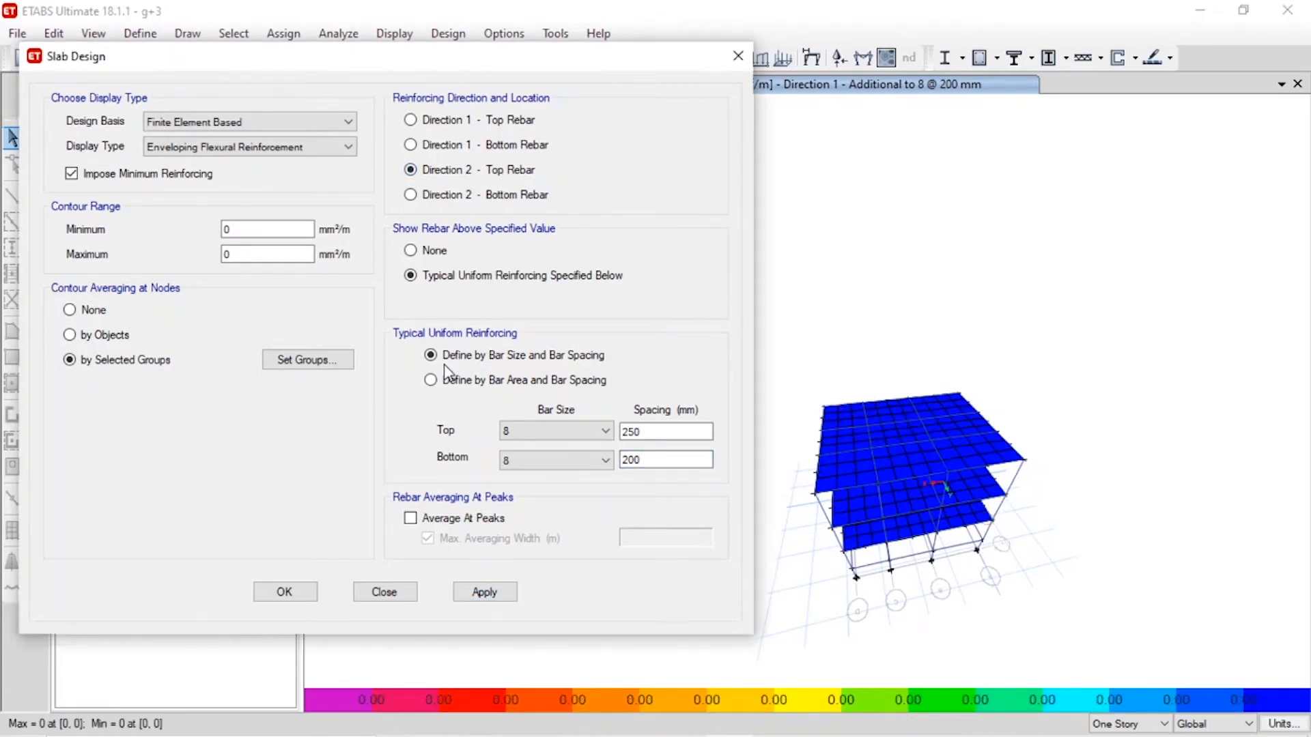
left_click(501, 601)
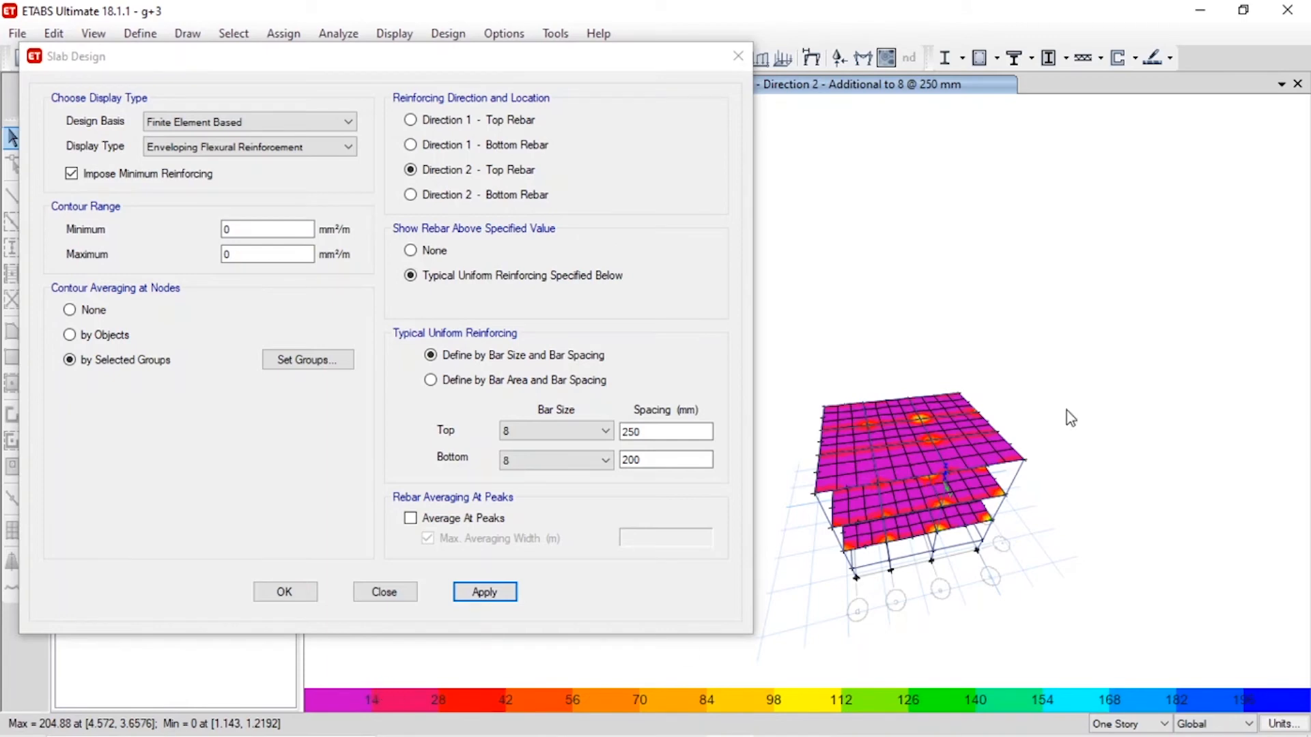
left_click_drag(656, 432, 606, 434)
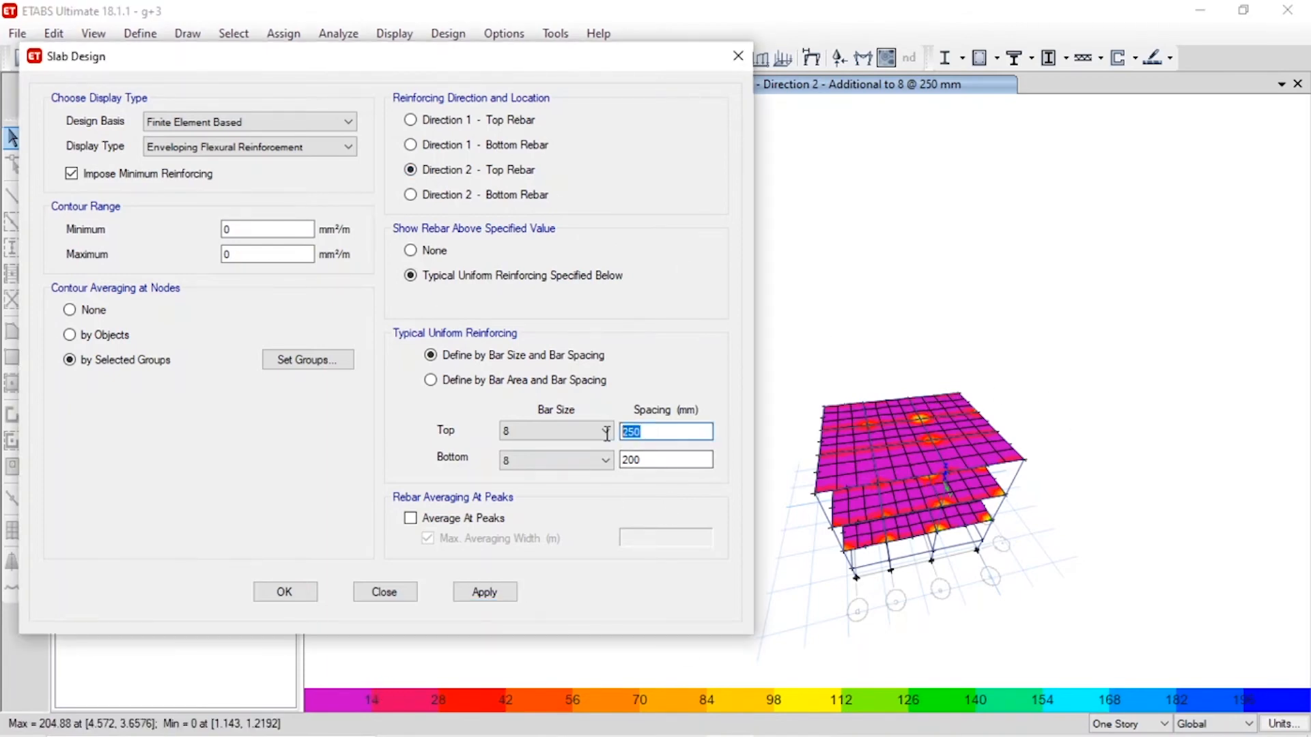
type("200")
left_click_drag(655, 458, 611, 460)
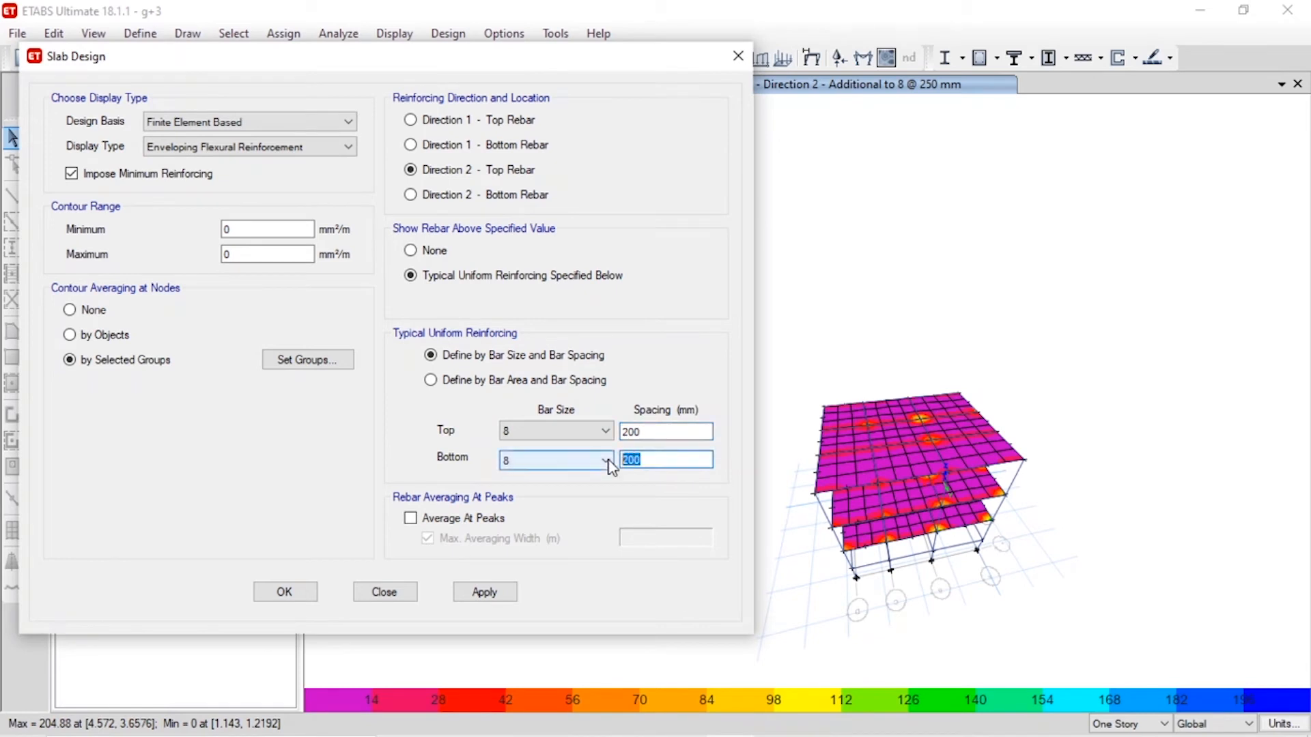
type("150")
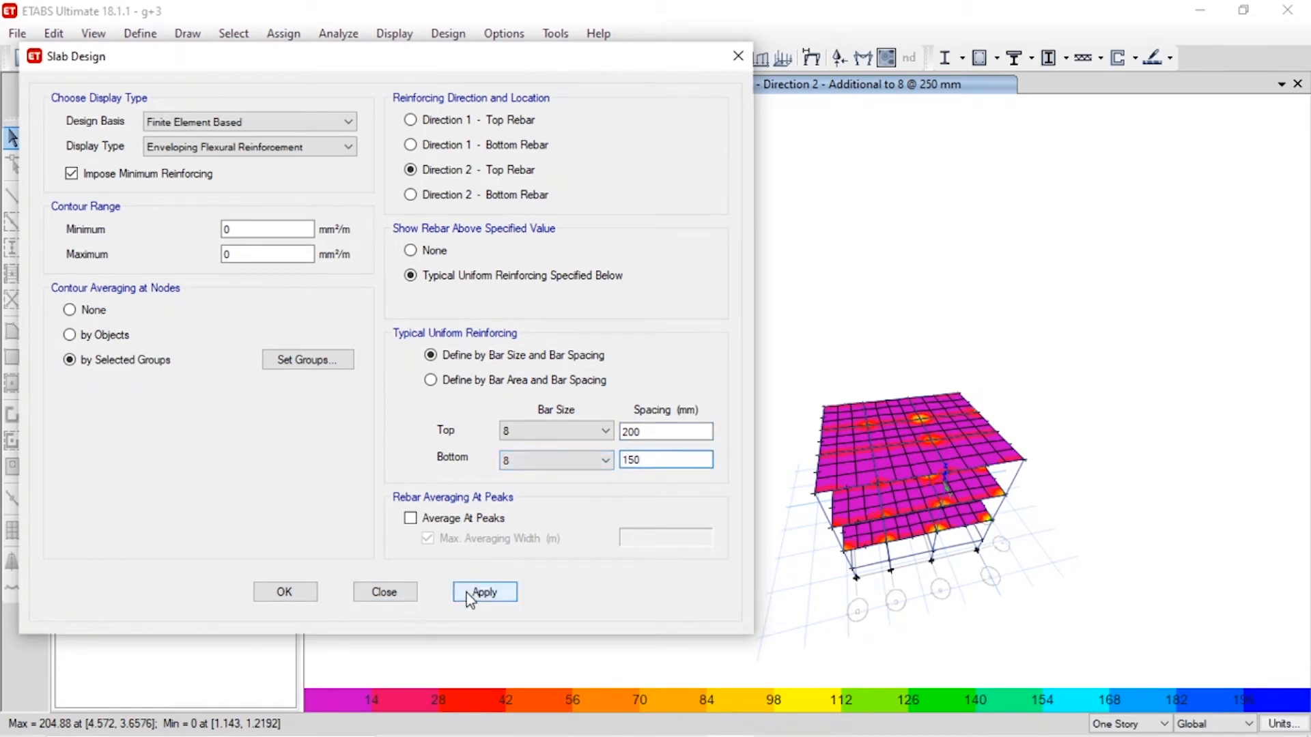
left_click(471, 594)
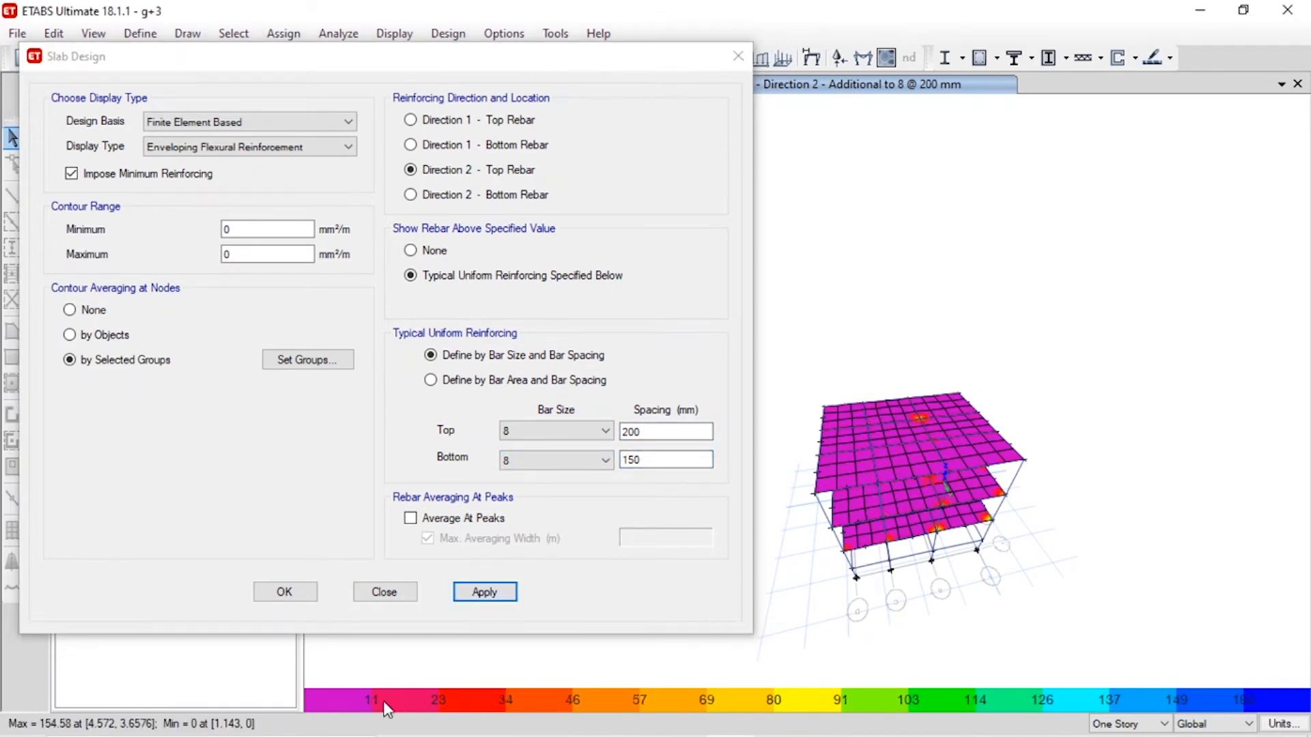
- Apply the Direction 2 bottom rebar display, close the slab design settings and save the model
left_click(499, 196)
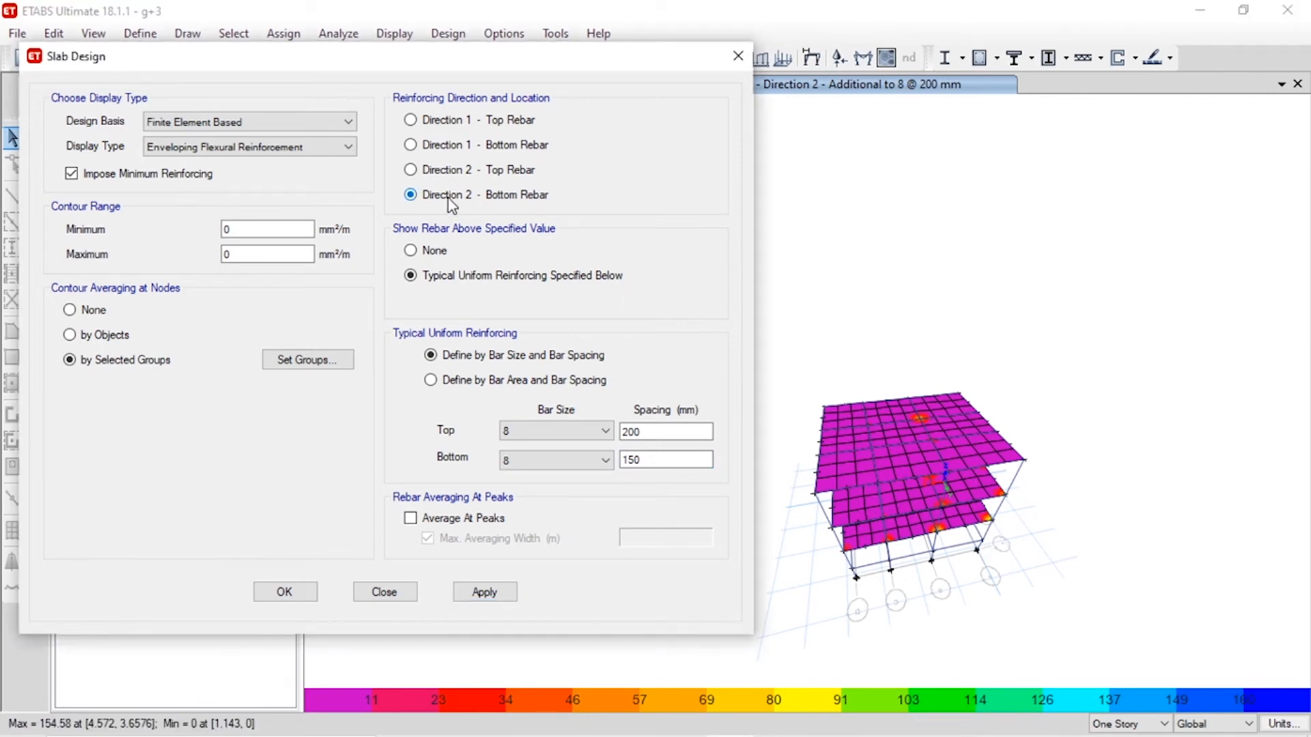
left_click(486, 592)
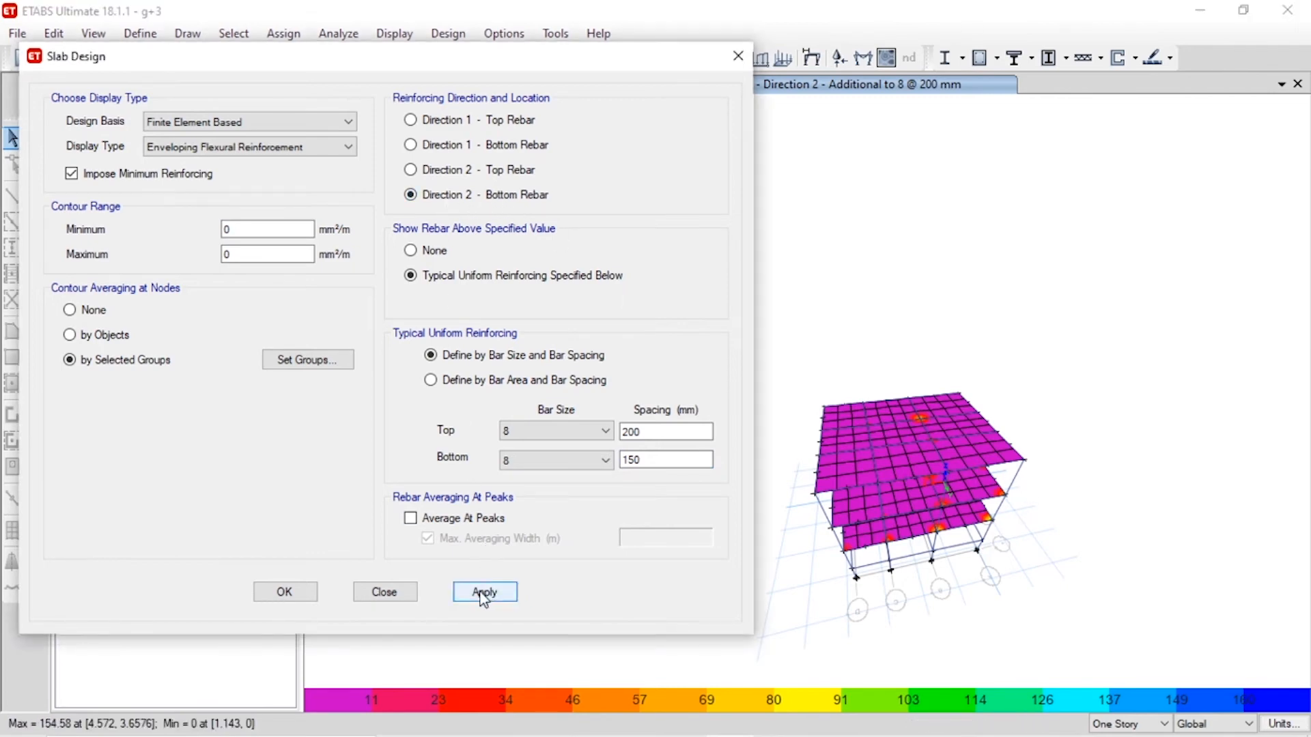
left_click(384, 592)
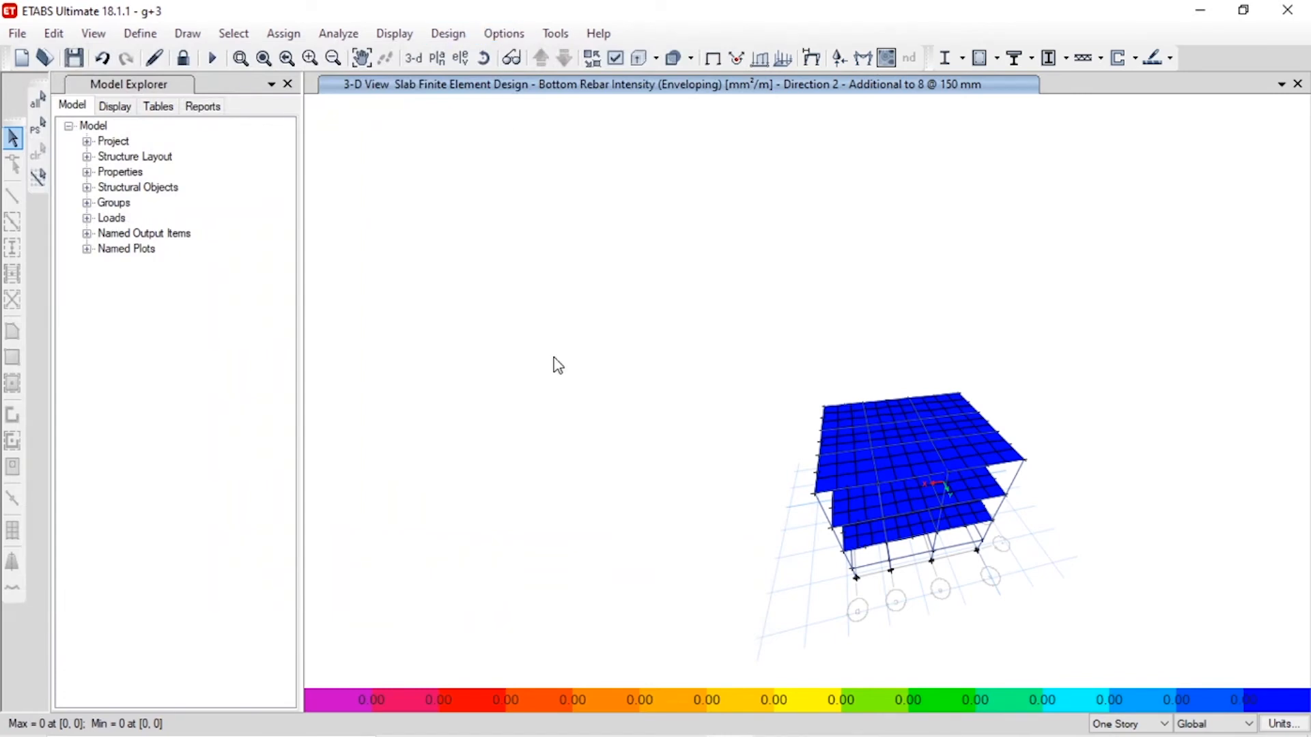
key("ctrl+s")
key("ctrl+s")
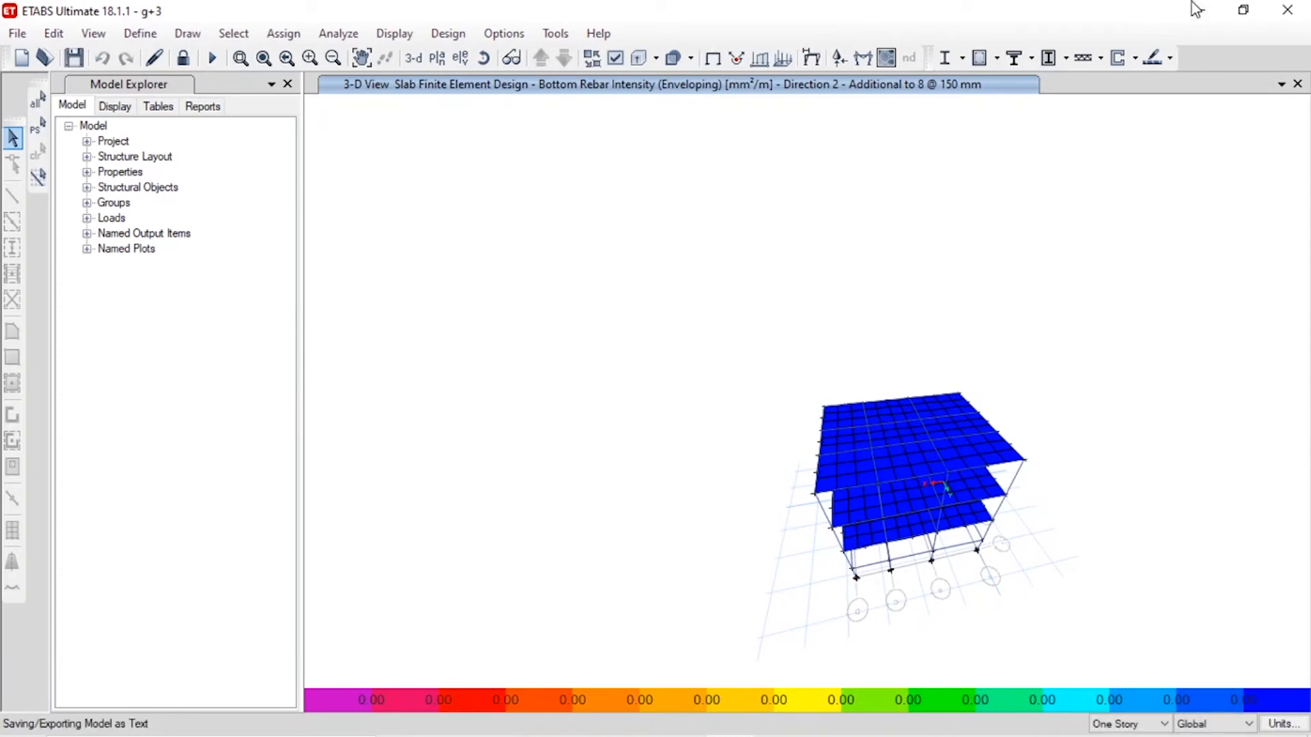
- Minimize ETABS, launch CSiDetail 18 from the desktop and start a new detailing project
left_click(1191, 10)
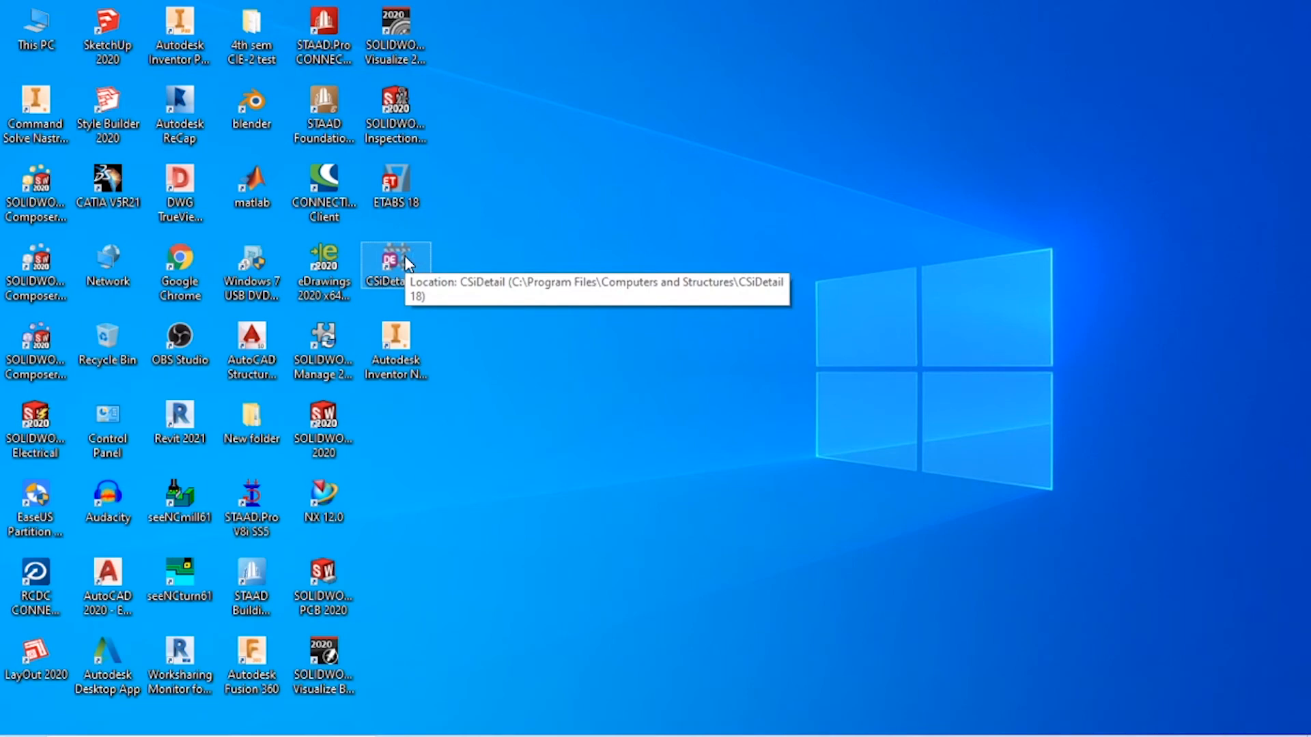
double_click(396, 263)
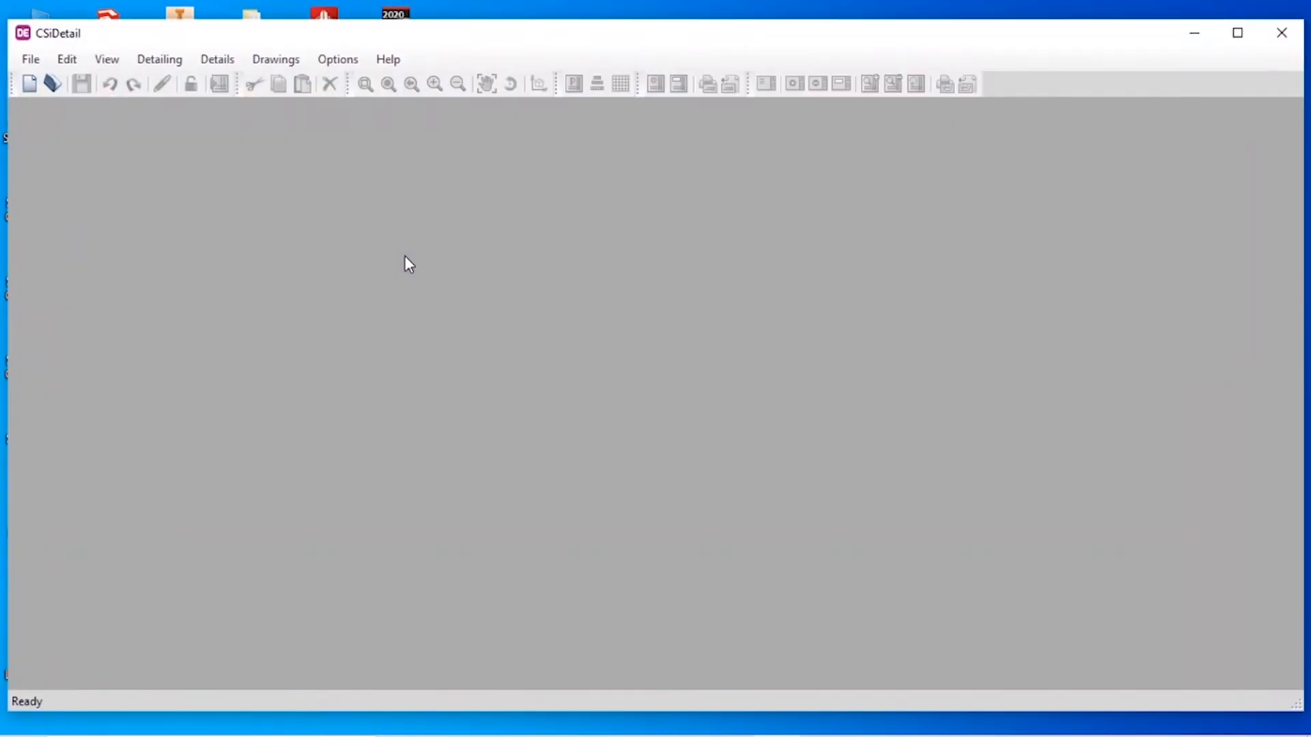
left_click(30, 59)
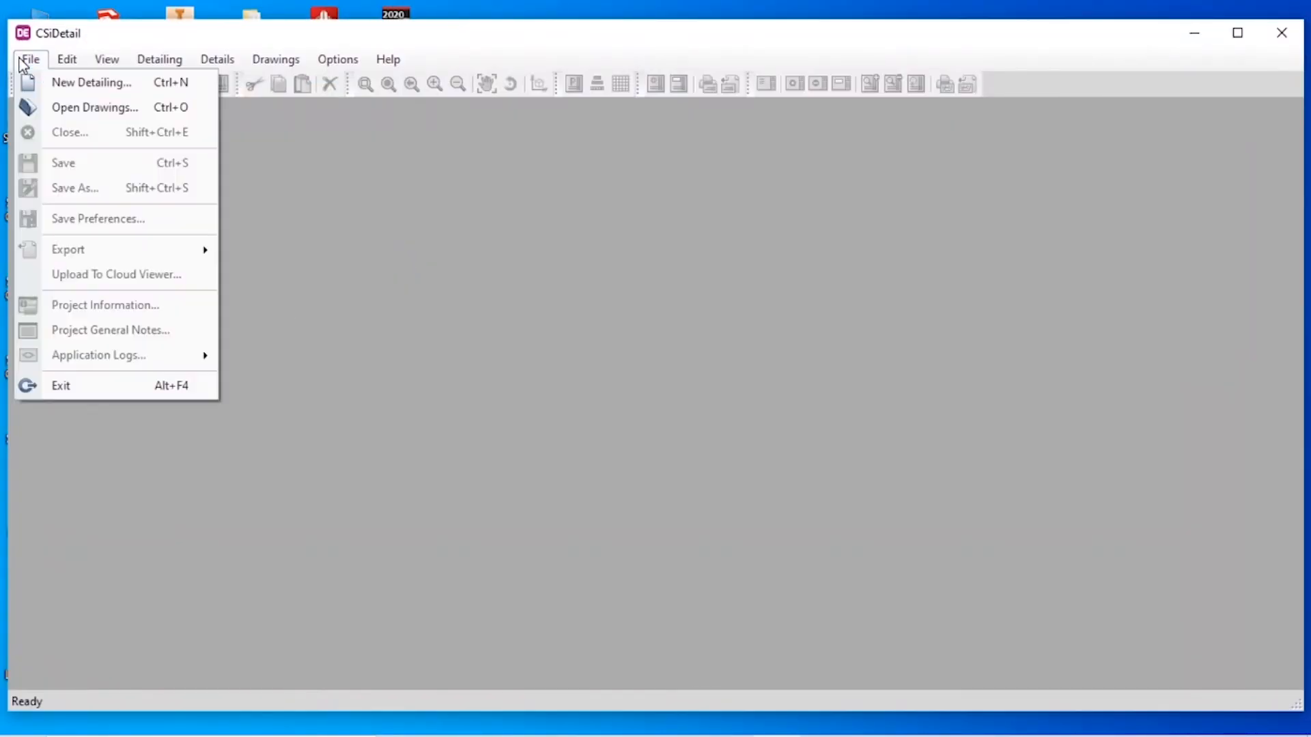
left_click(39, 92)
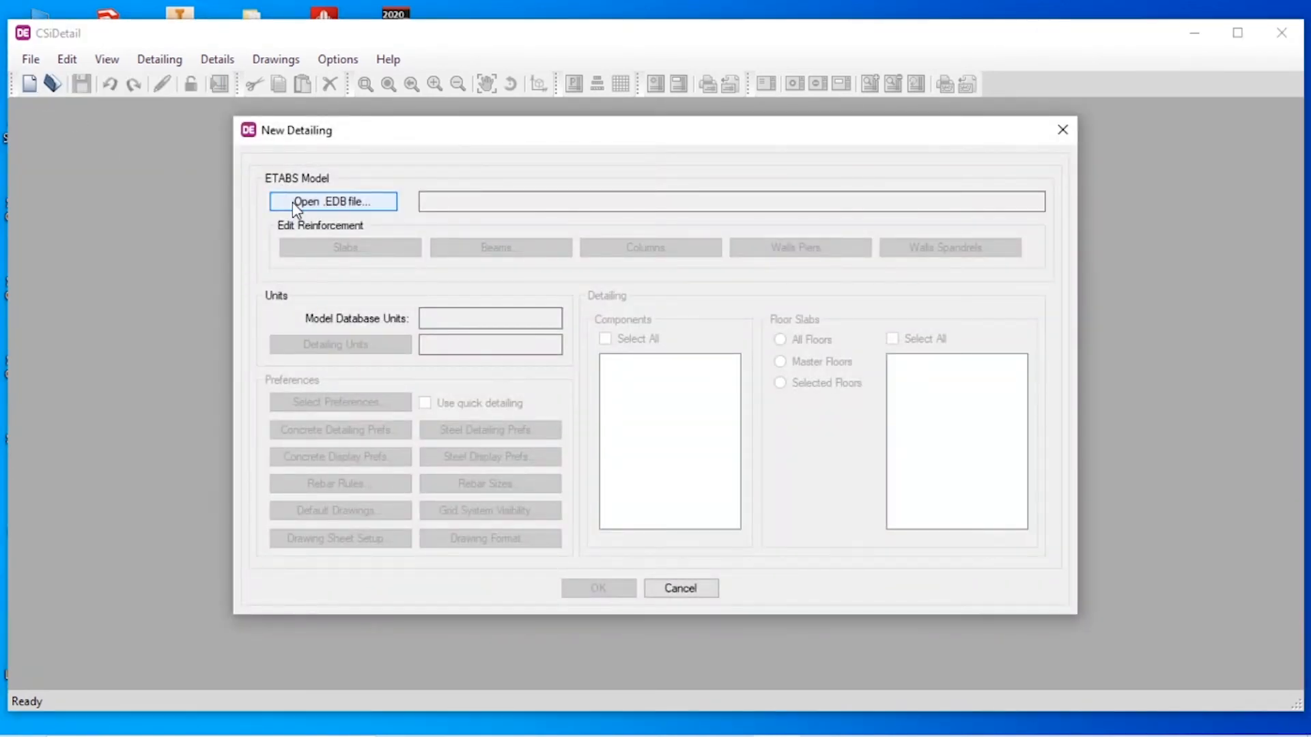
- Load the ETABS model file g+3.EDB from the nxcad folder into the new detailing
left_click(292, 203)
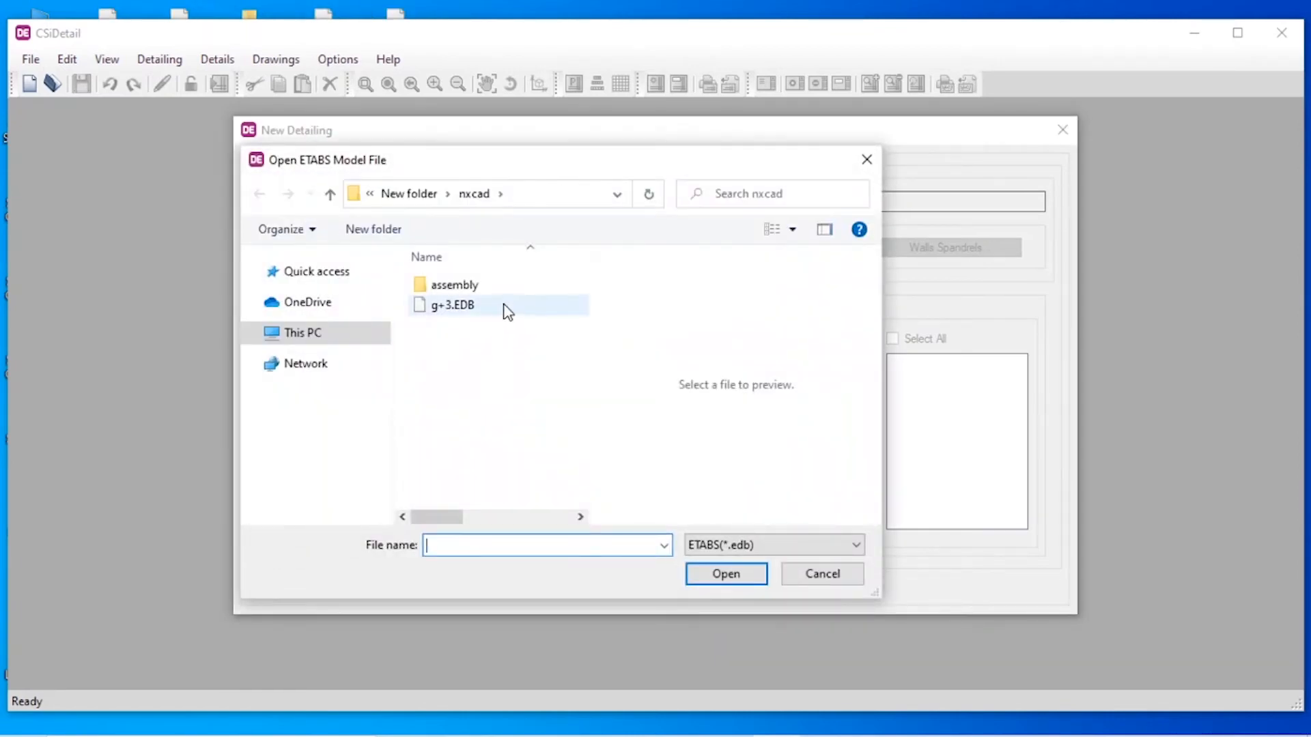
left_click(506, 307)
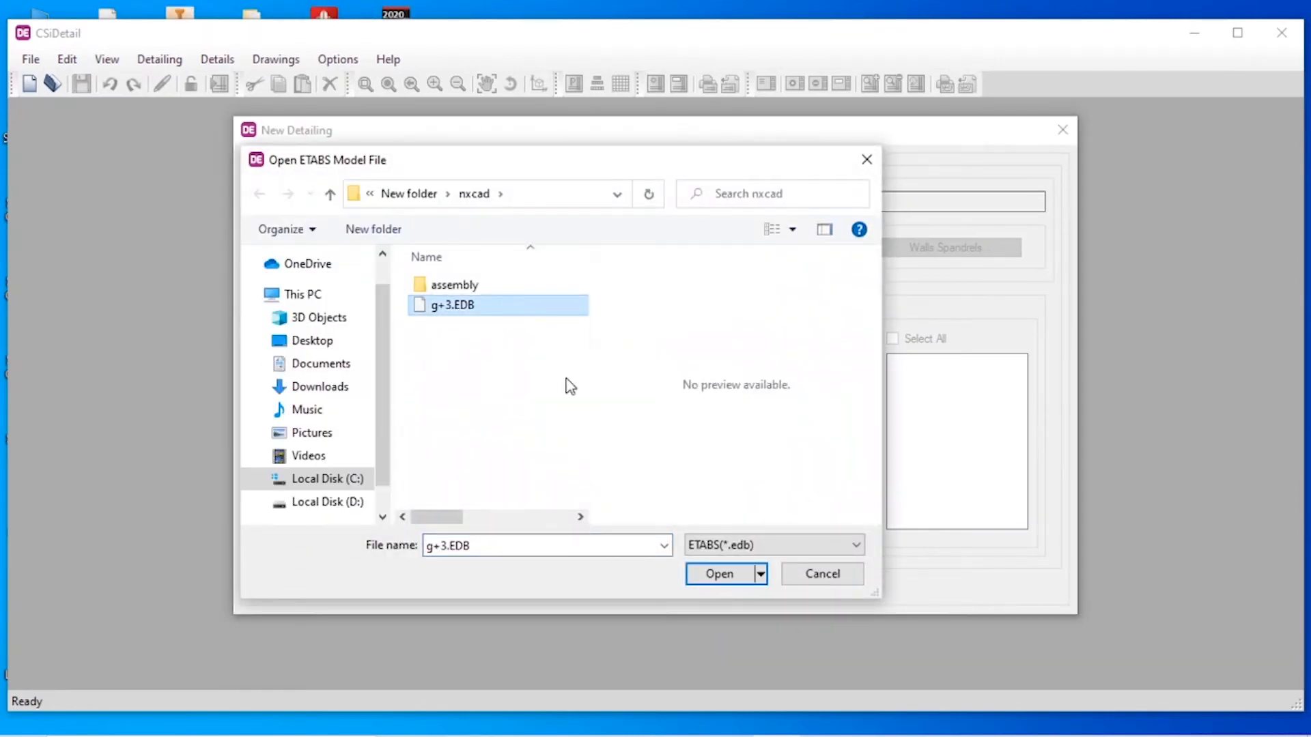
left_click(726, 574)
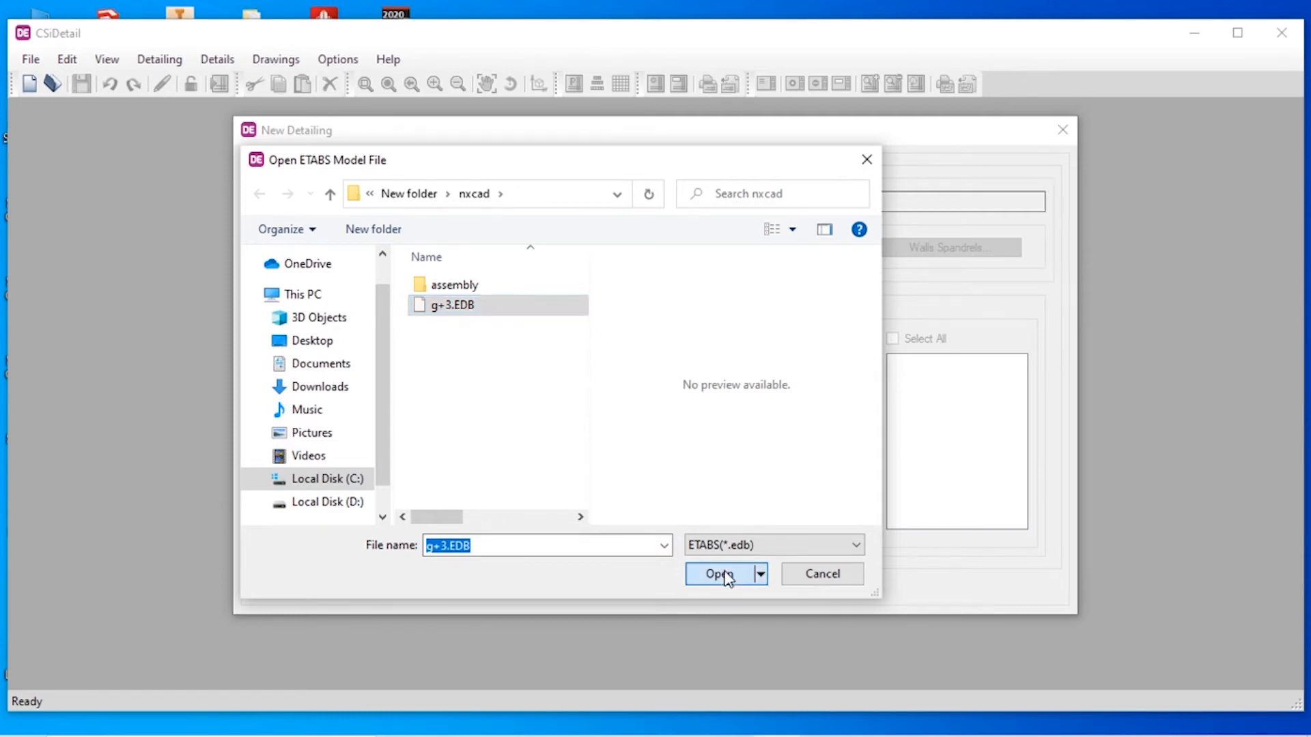
- Check the progress of the model data extraction in ETABS and CSiDetail, and acknowledge the completion report
left_click(730, 724)
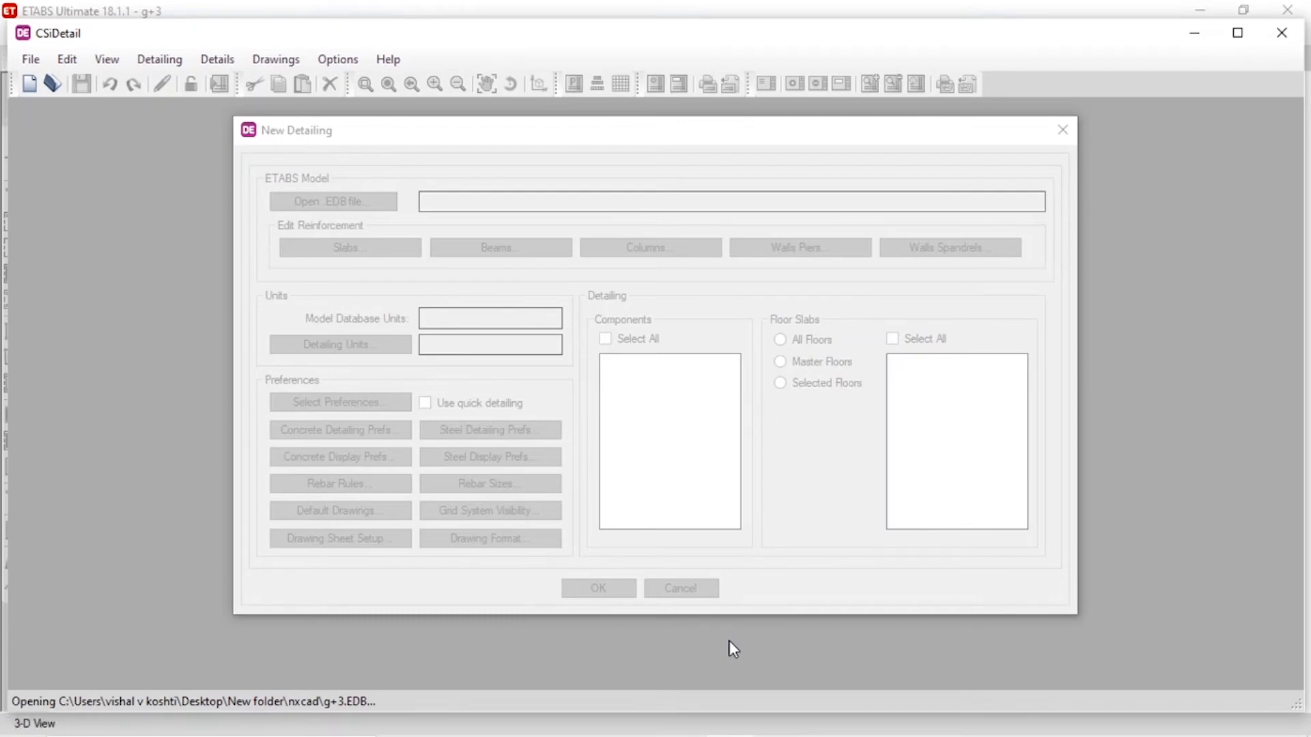
mouse_move(771, 725)
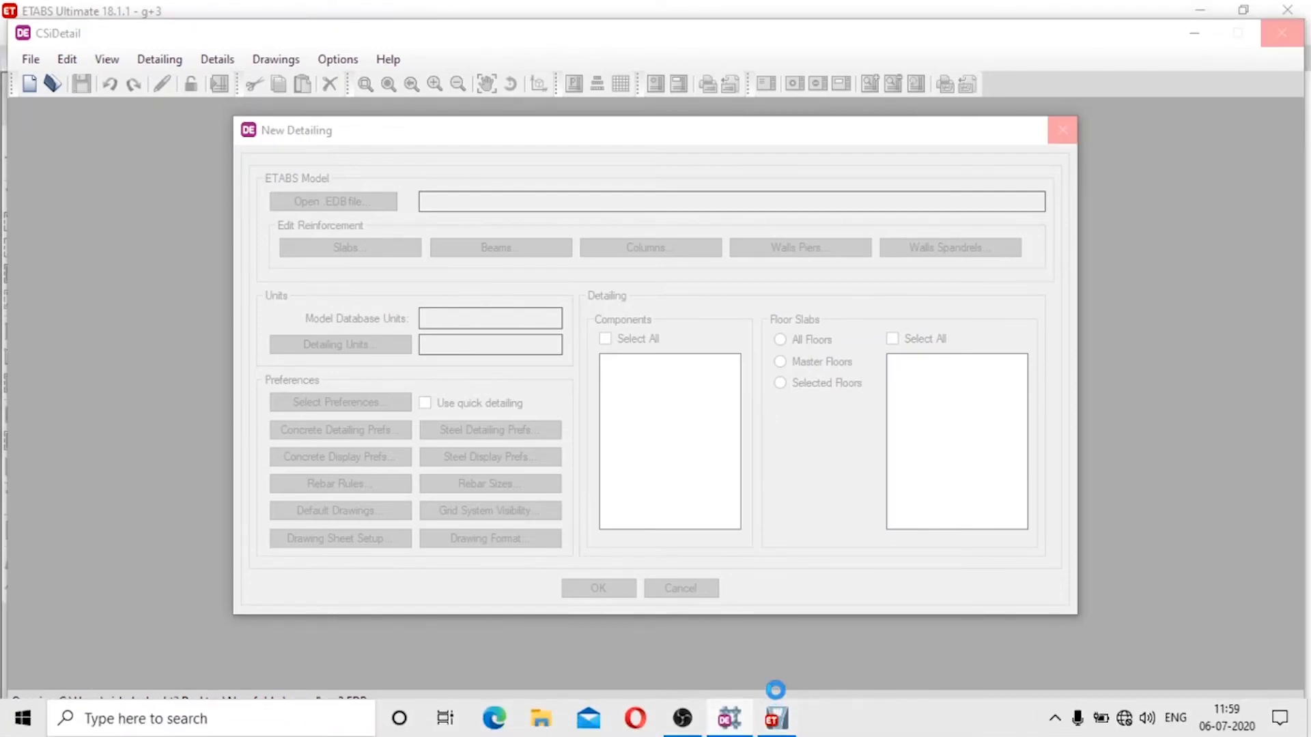
left_click(778, 728)
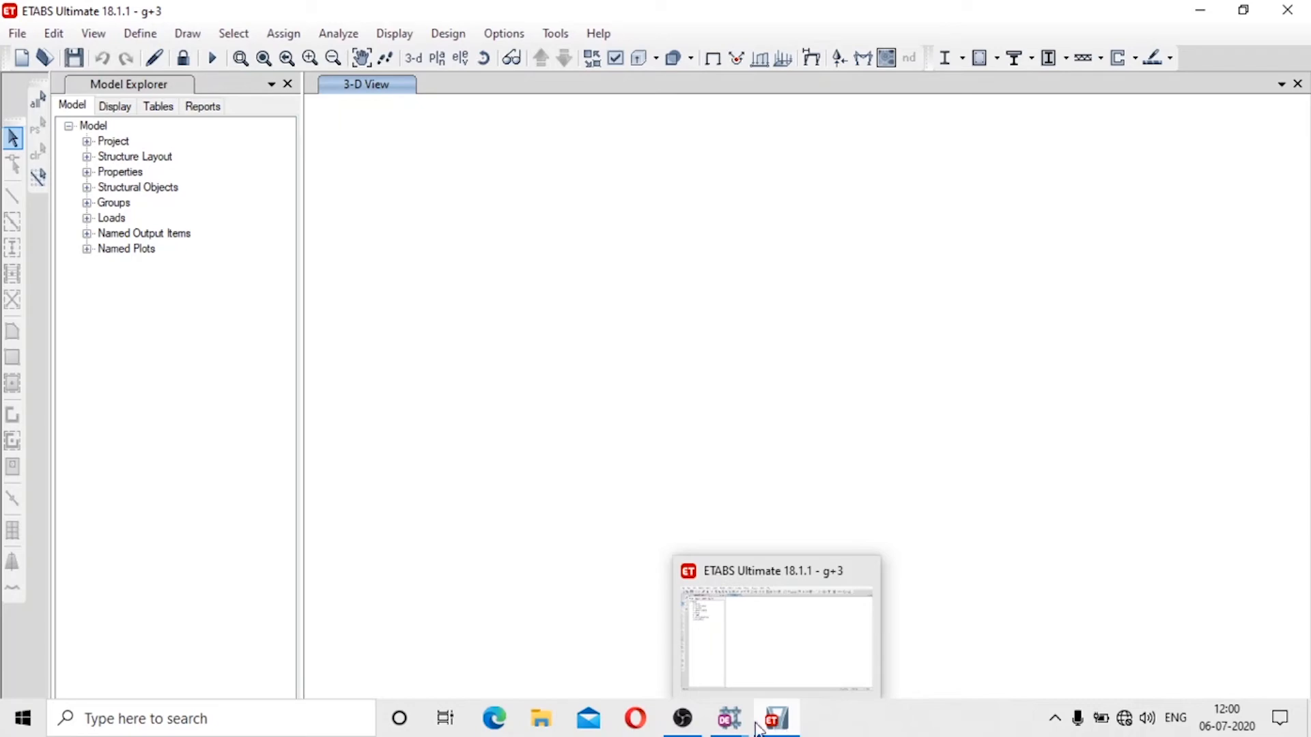
mouse_move(729, 718)
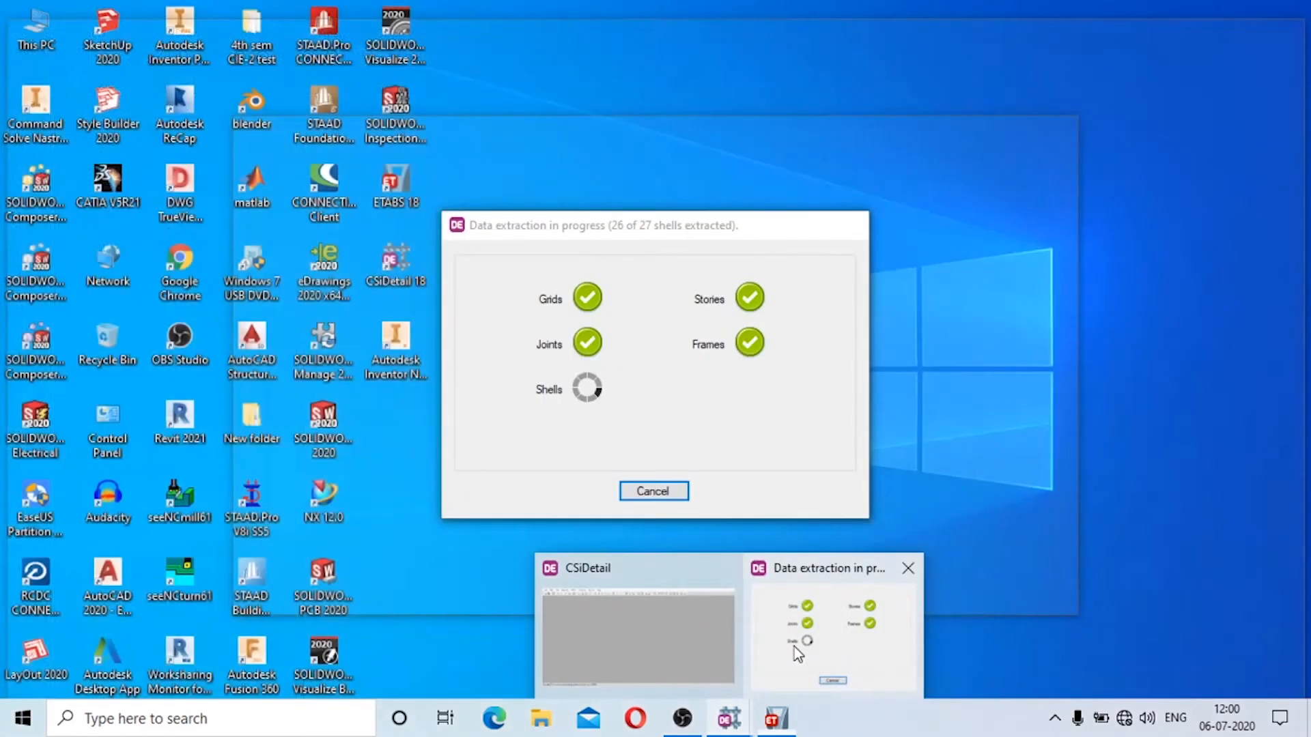
left_click(794, 645)
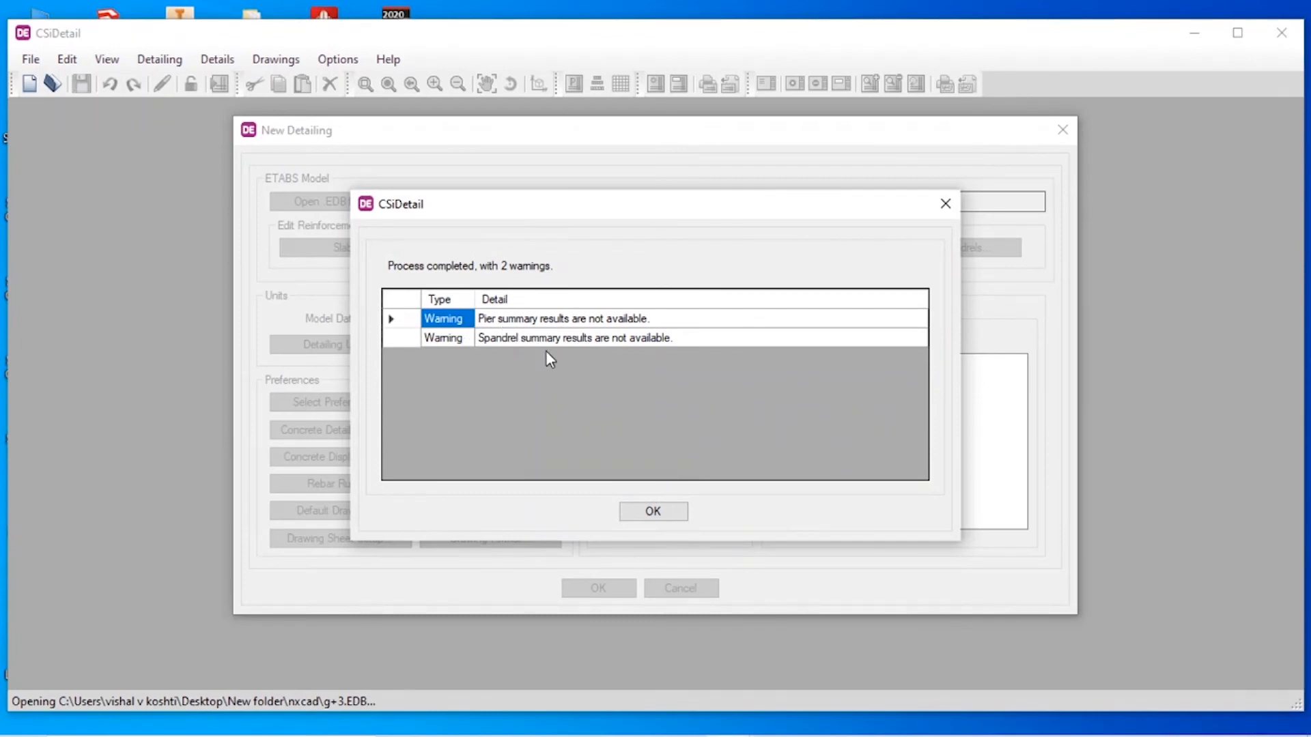
left_click(647, 511)
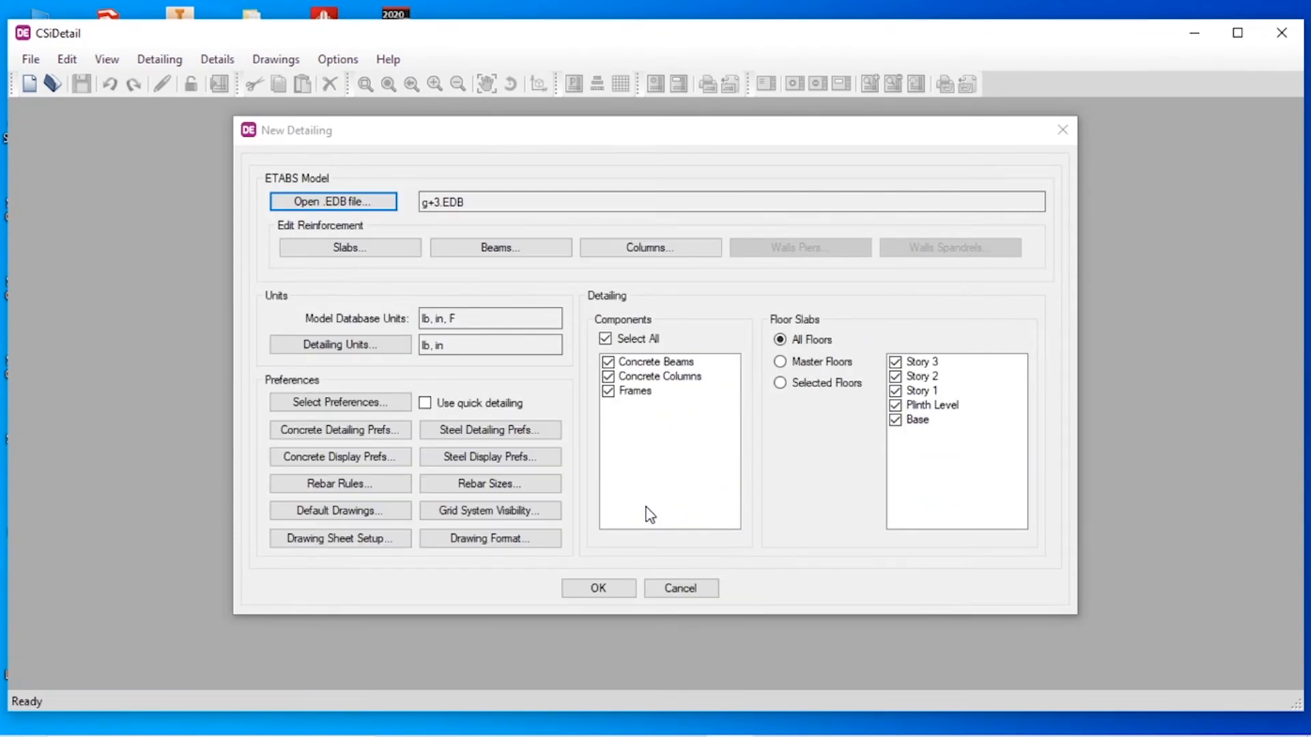
- Set the detailing units to the US standard with length in Foot and force in Kilonewton, and confirm the settings
left_click(362, 348)
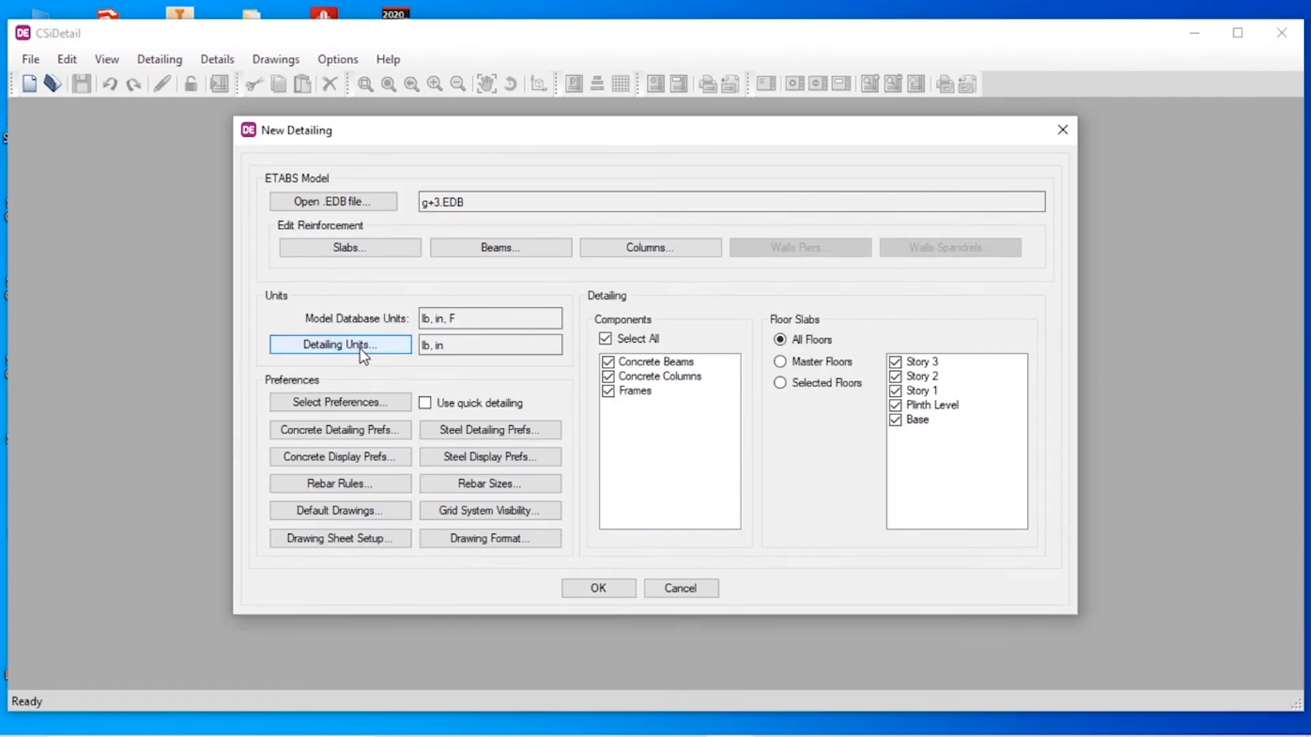
left_click(569, 258)
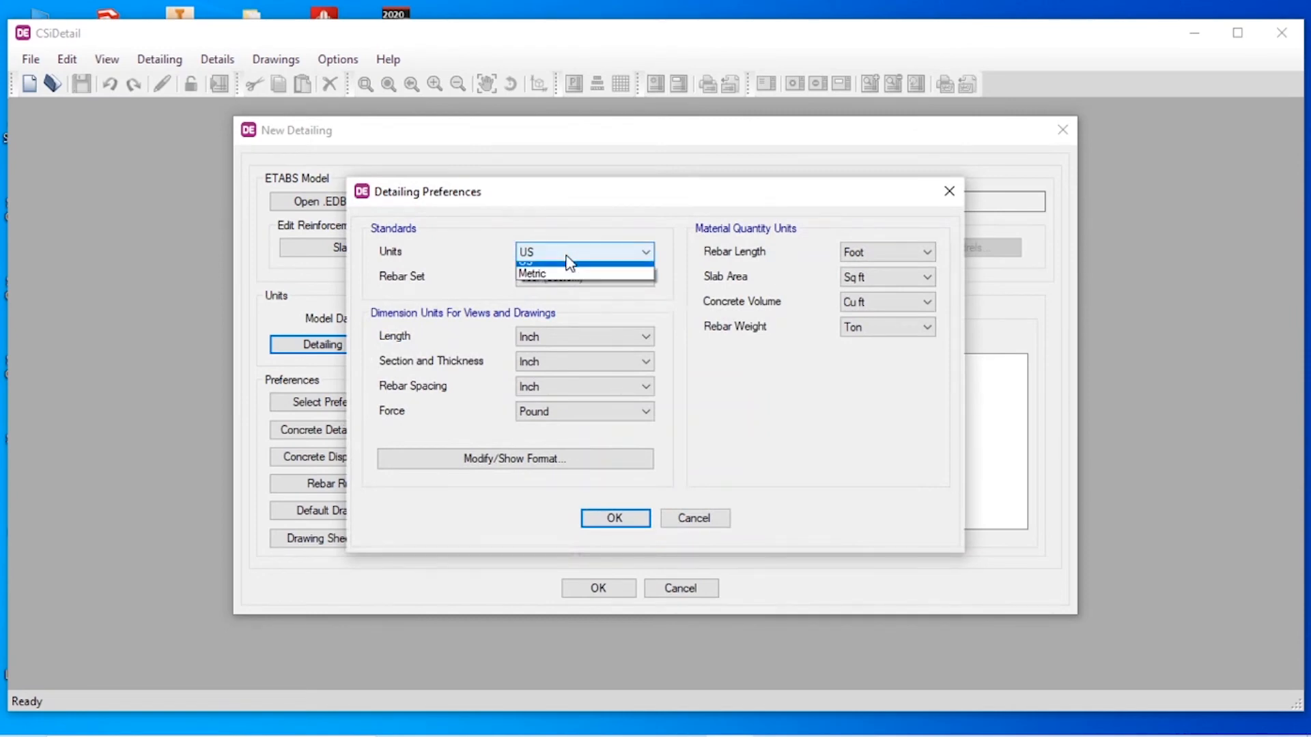
left_click(591, 269)
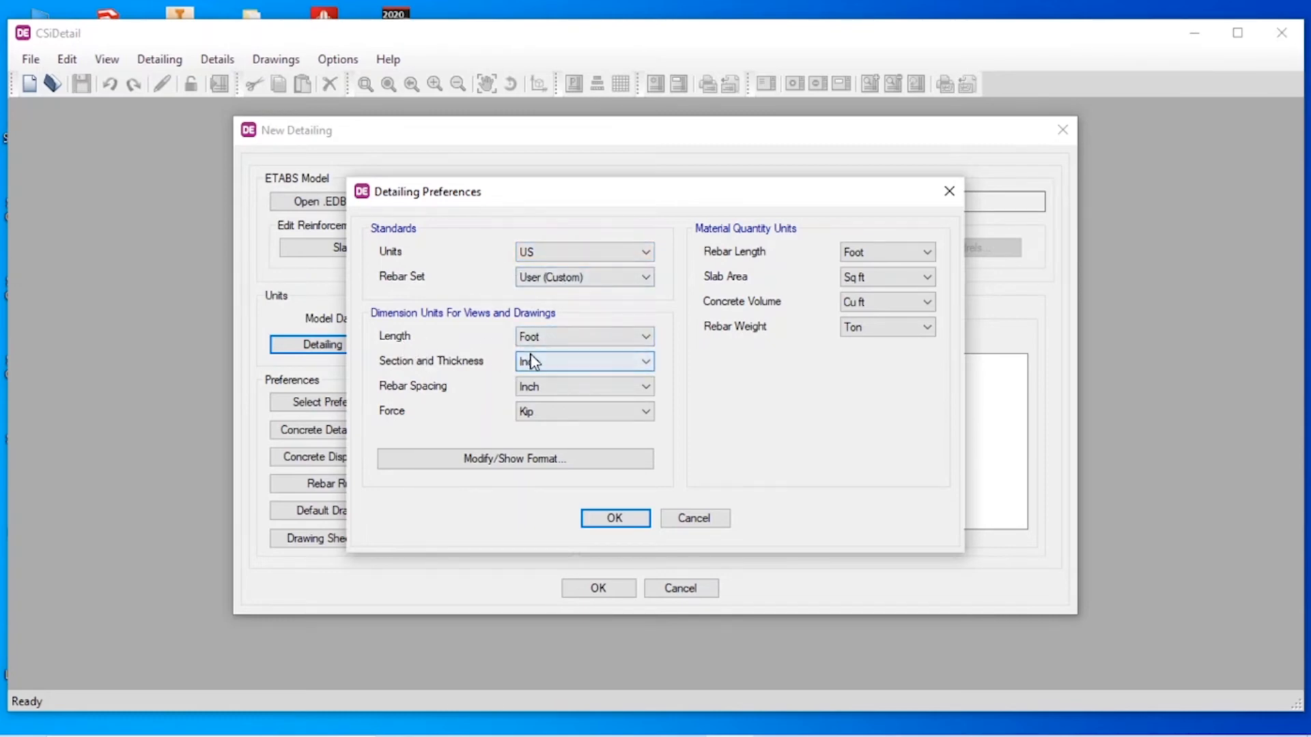
left_click(570, 413)
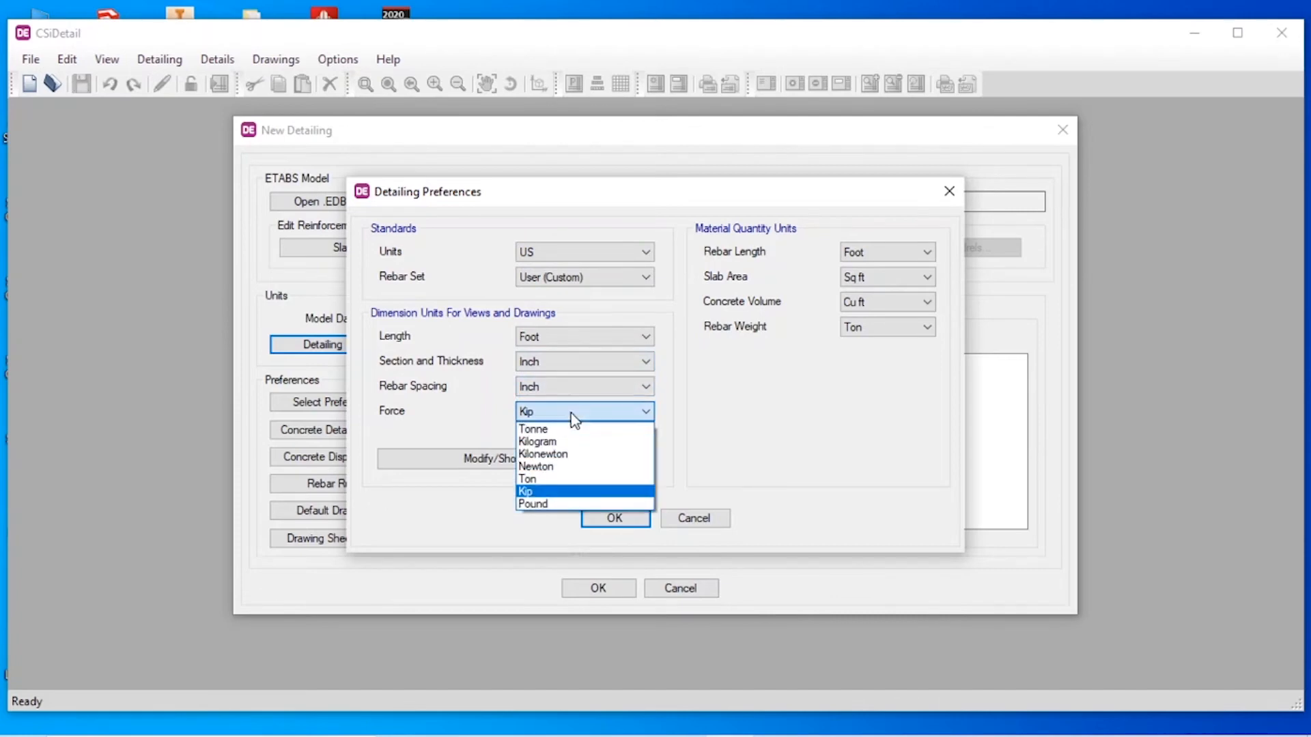
left_click(587, 455)
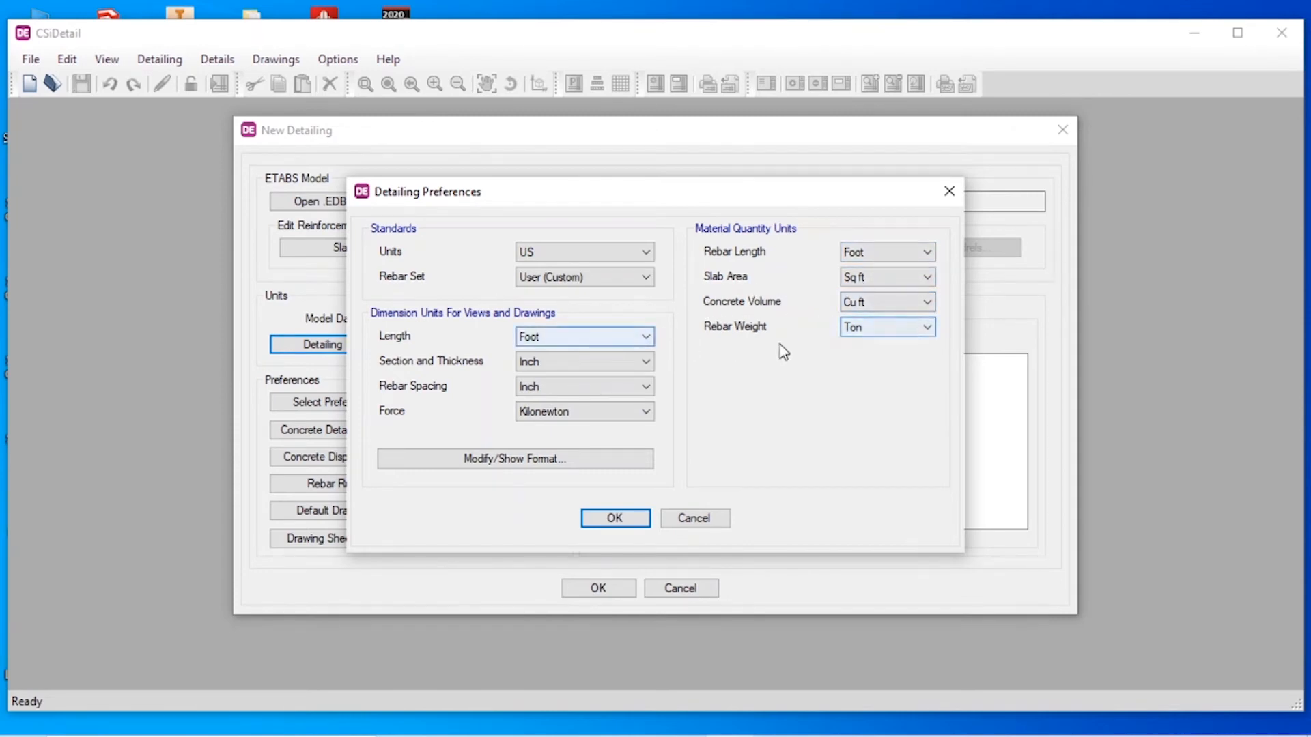
left_click(615, 519)
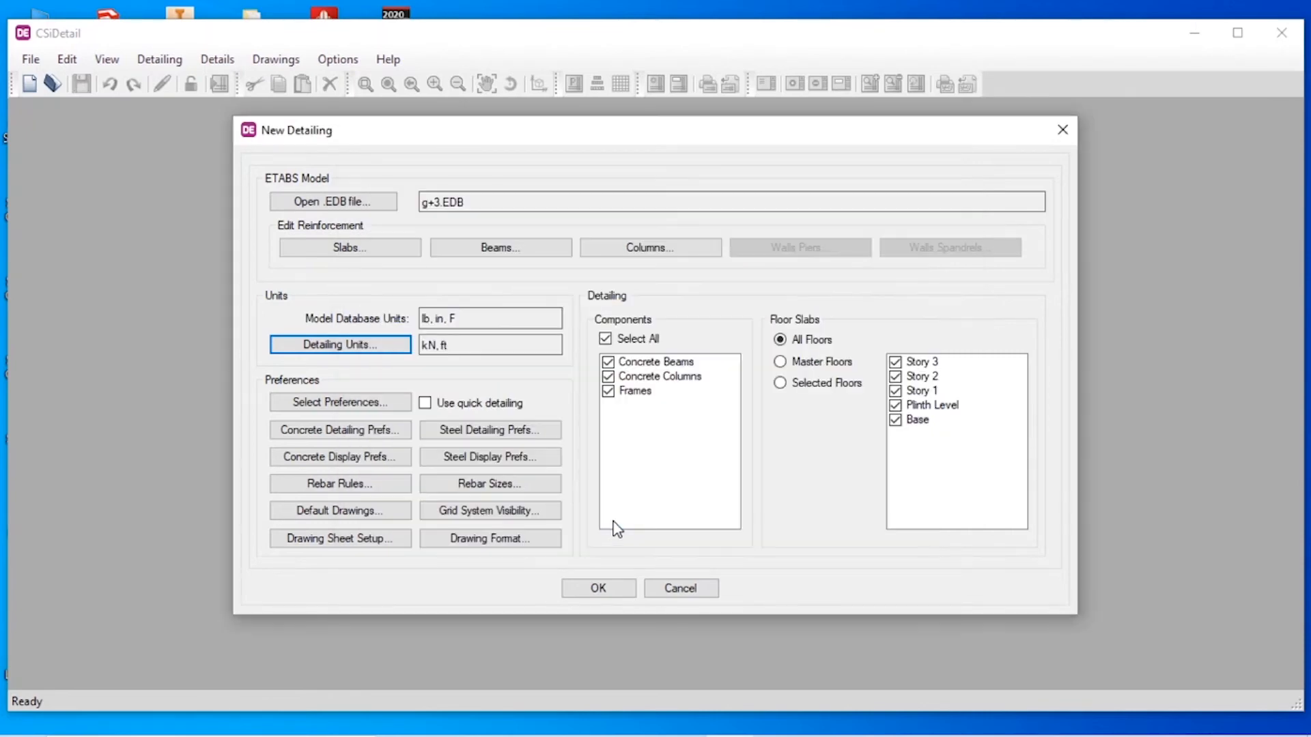
left_click(335, 350)
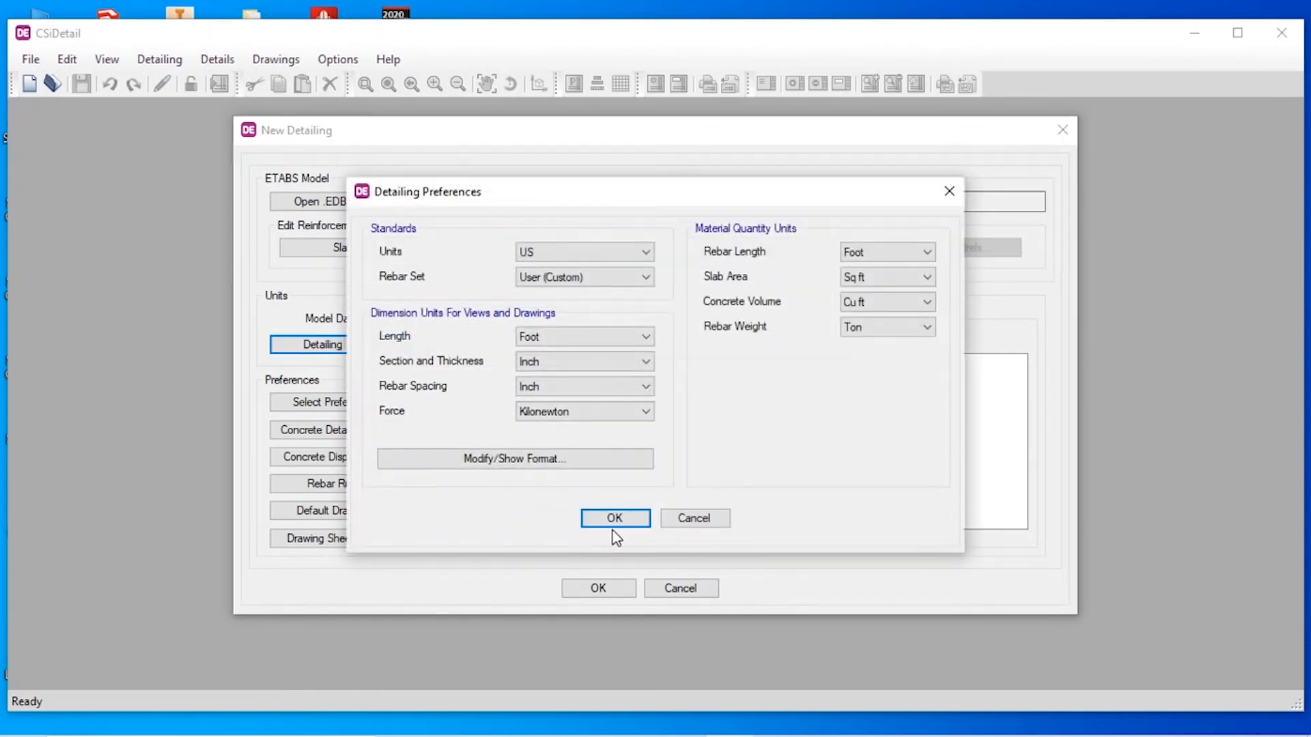
left_click(614, 523)
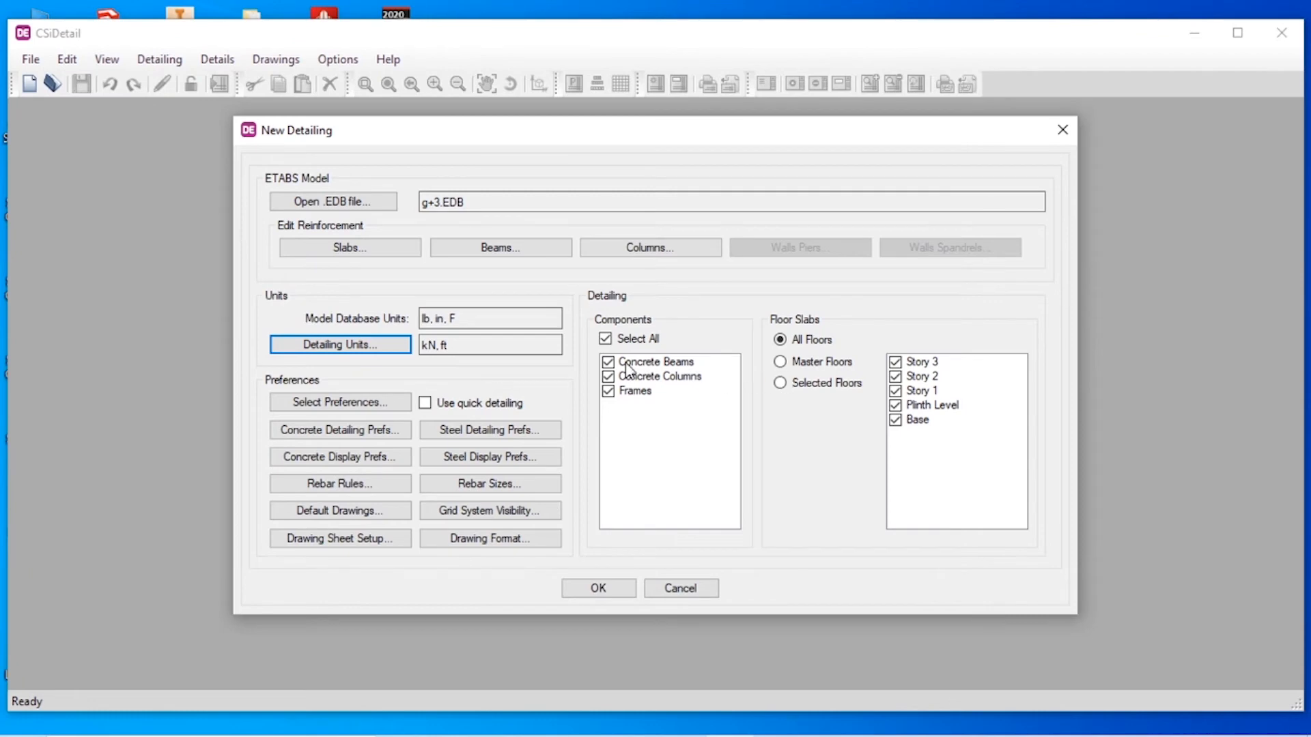
- Limit the floor slab detailing to selected floors Story 1, Story 2 and Story 3, excluding Plinth Level and Base
left_click(804, 387)
left_click(903, 421)
left_click(902, 408)
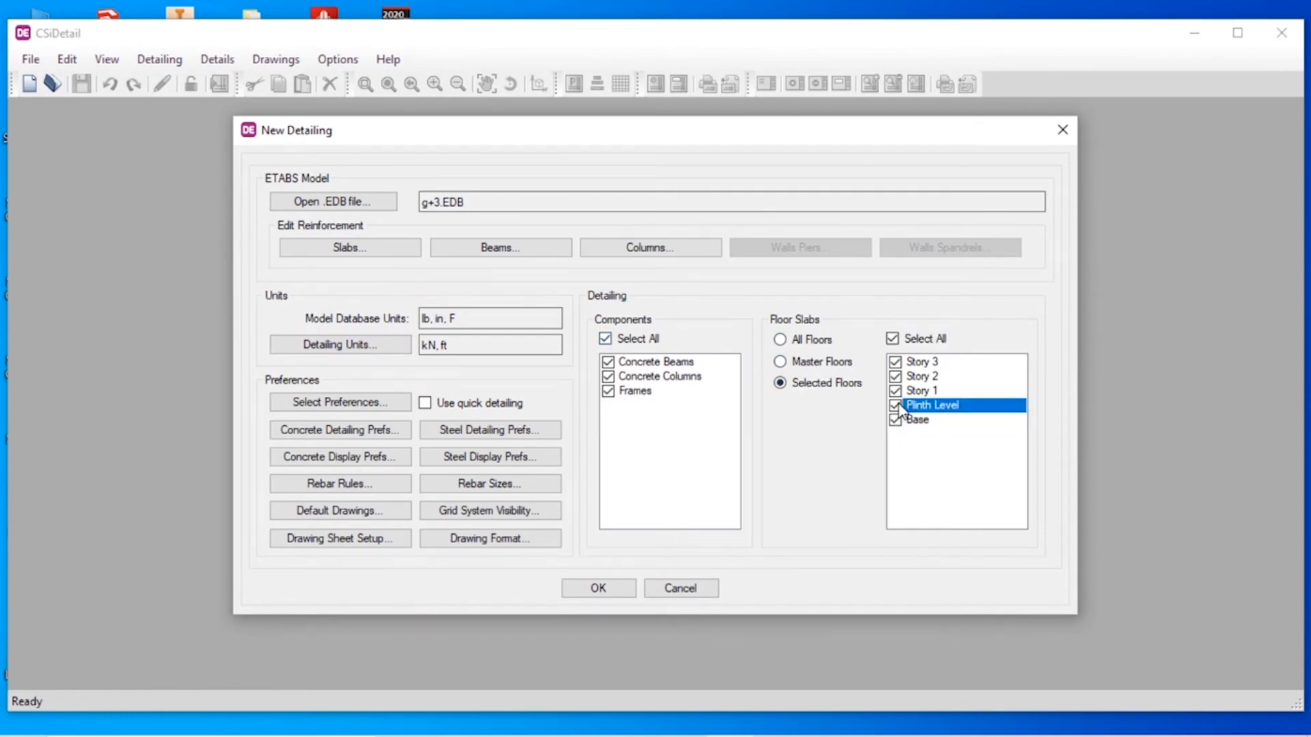
left_click(895, 421)
left_click(895, 405)
left_click(896, 420)
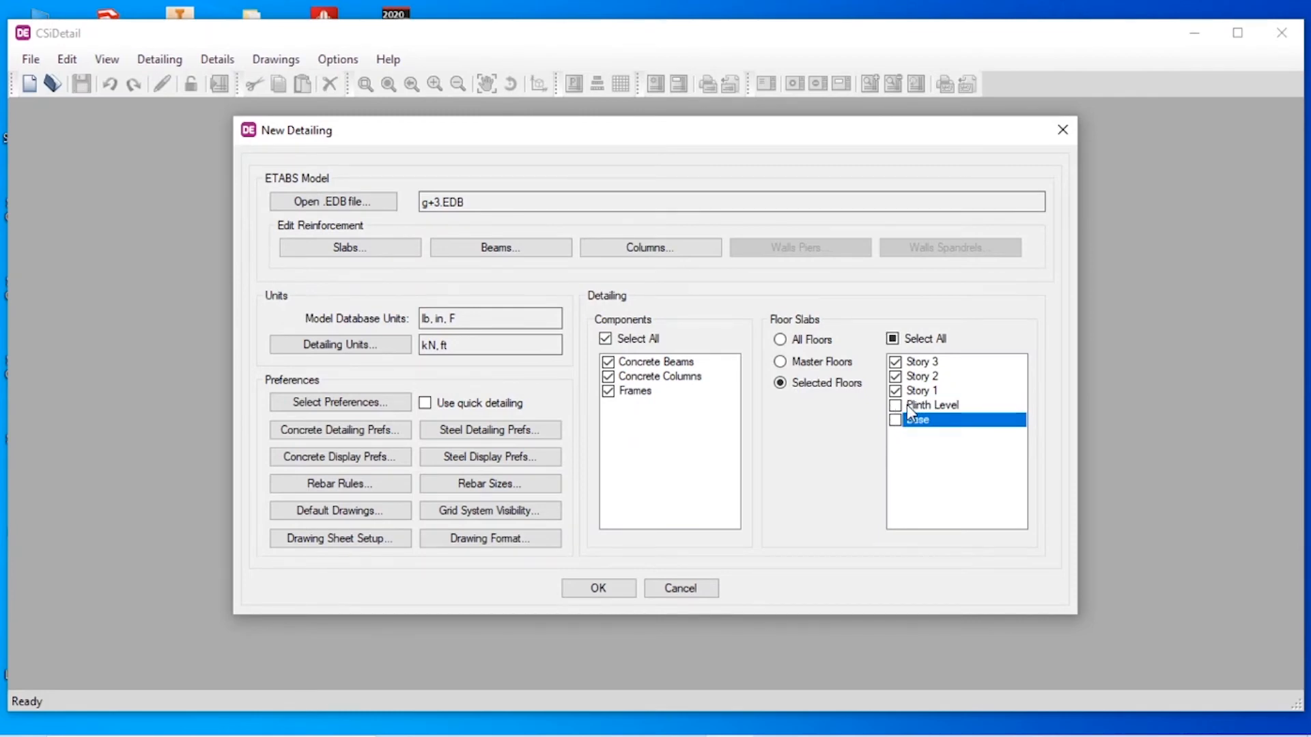
left_click(922, 392)
left_click(923, 377)
left_click(925, 362)
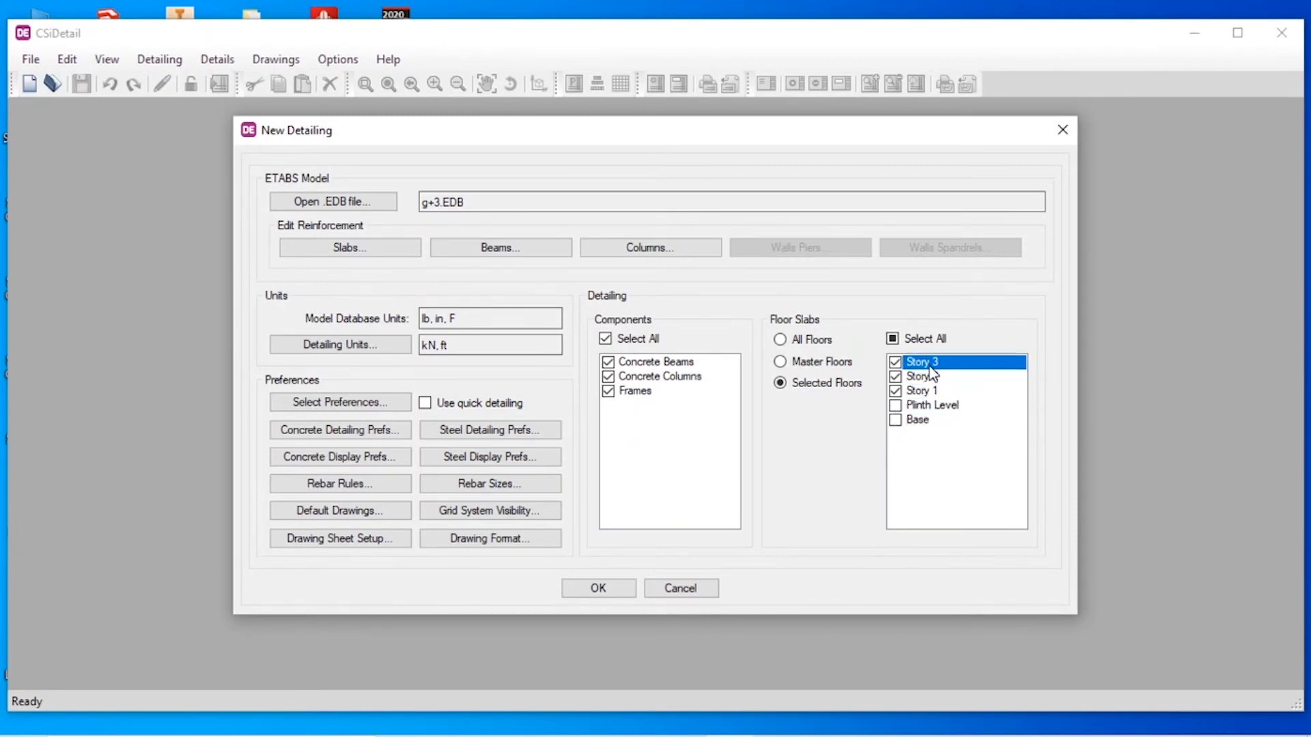
left_click(928, 377)
left_click(930, 394)
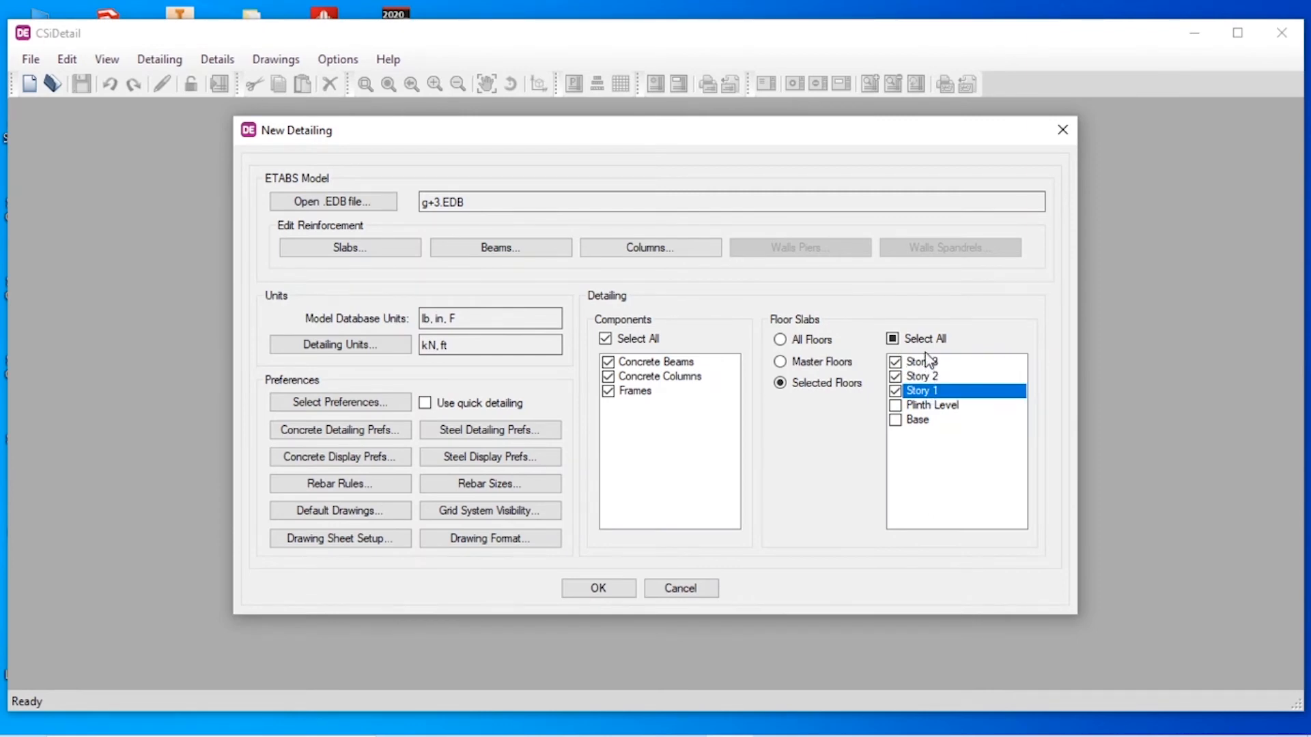
- Apply the IS 456:2000 standard preferences to the detailing
left_click(373, 405)
left_click(608, 389)
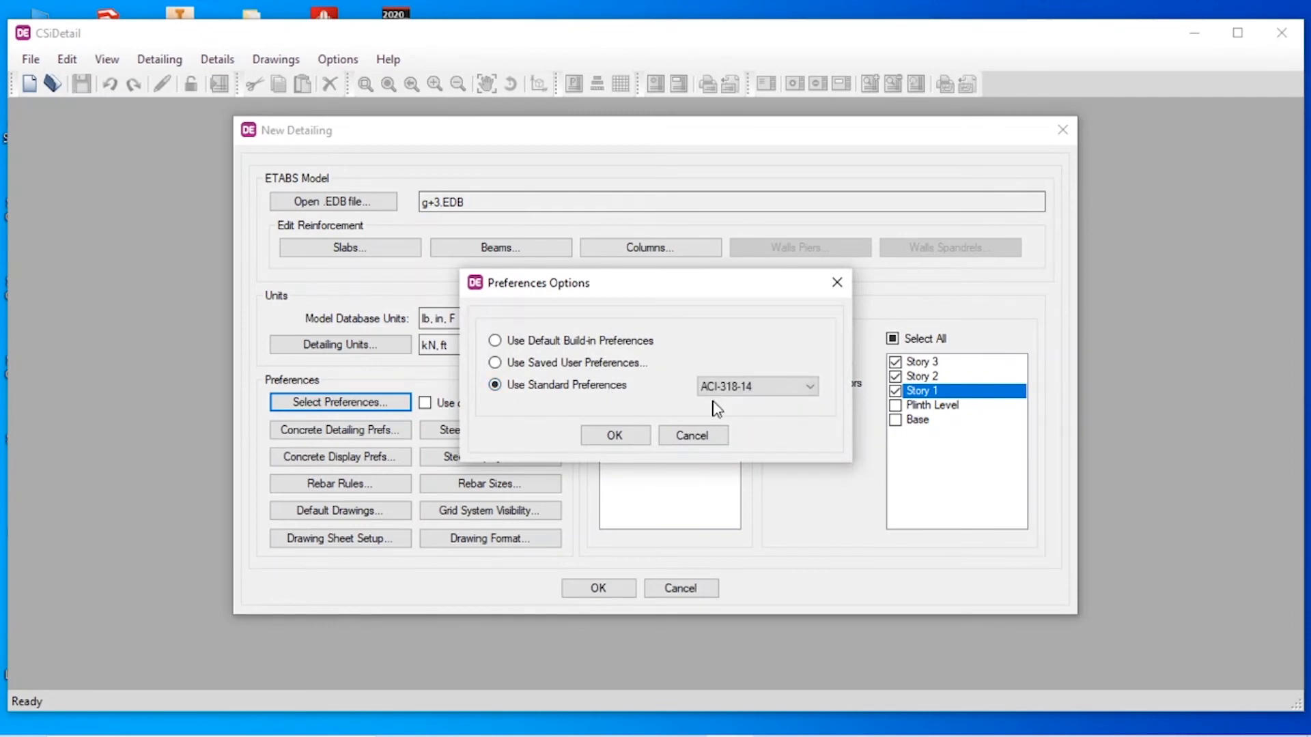
left_click(763, 391)
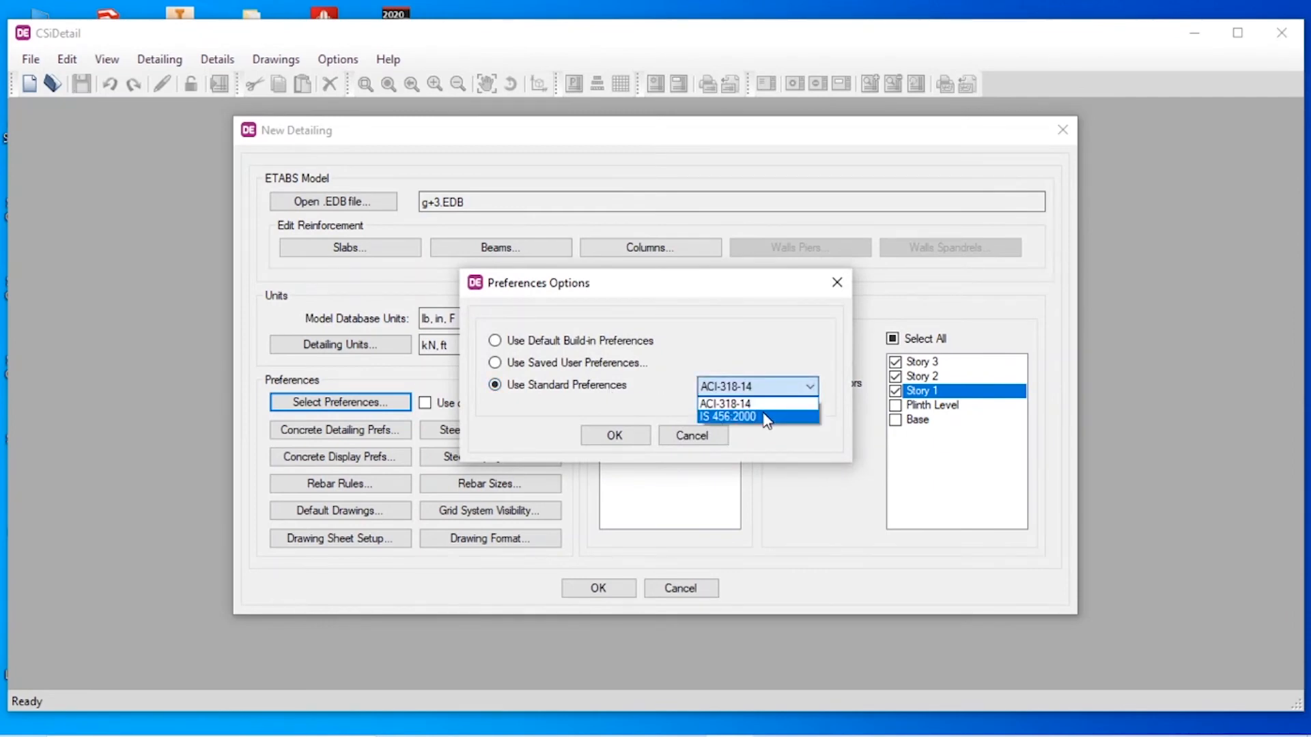
left_click(757, 415)
left_click(632, 436)
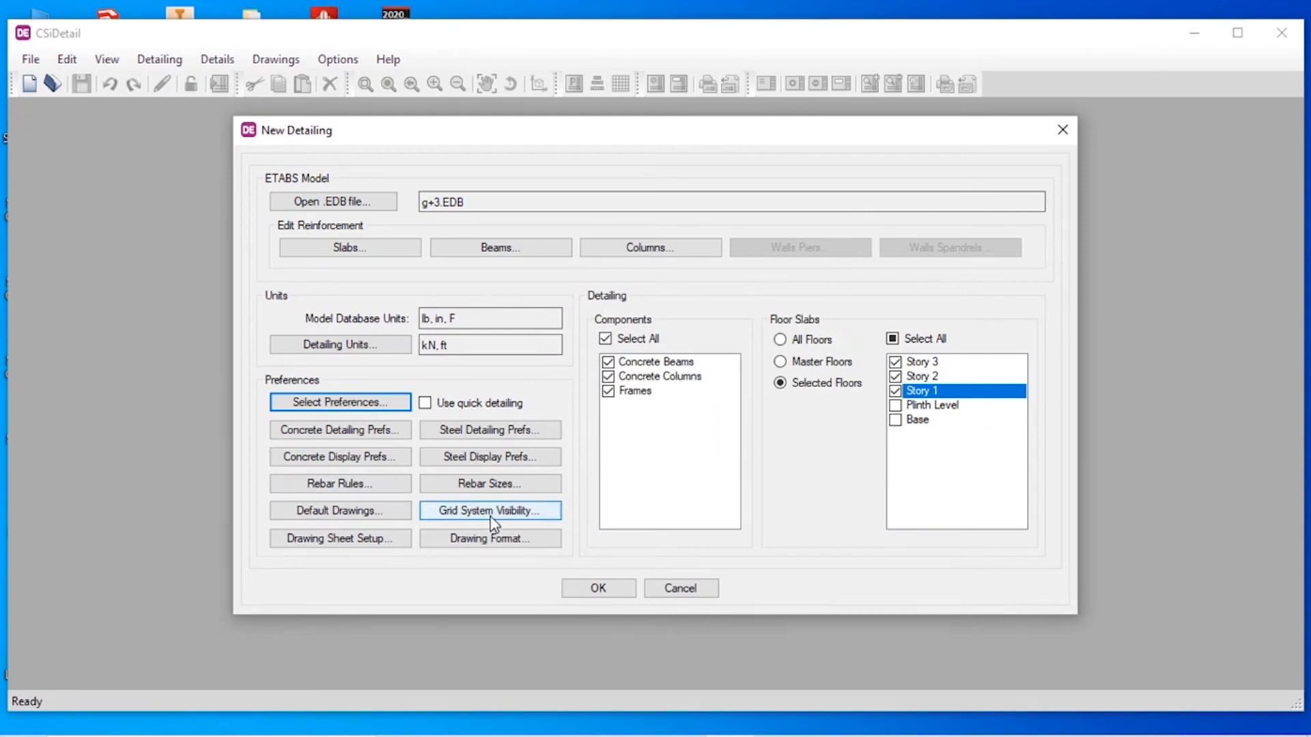
- Review the reinforcing bar sizes in the current bar set and accept them
left_click(473, 485)
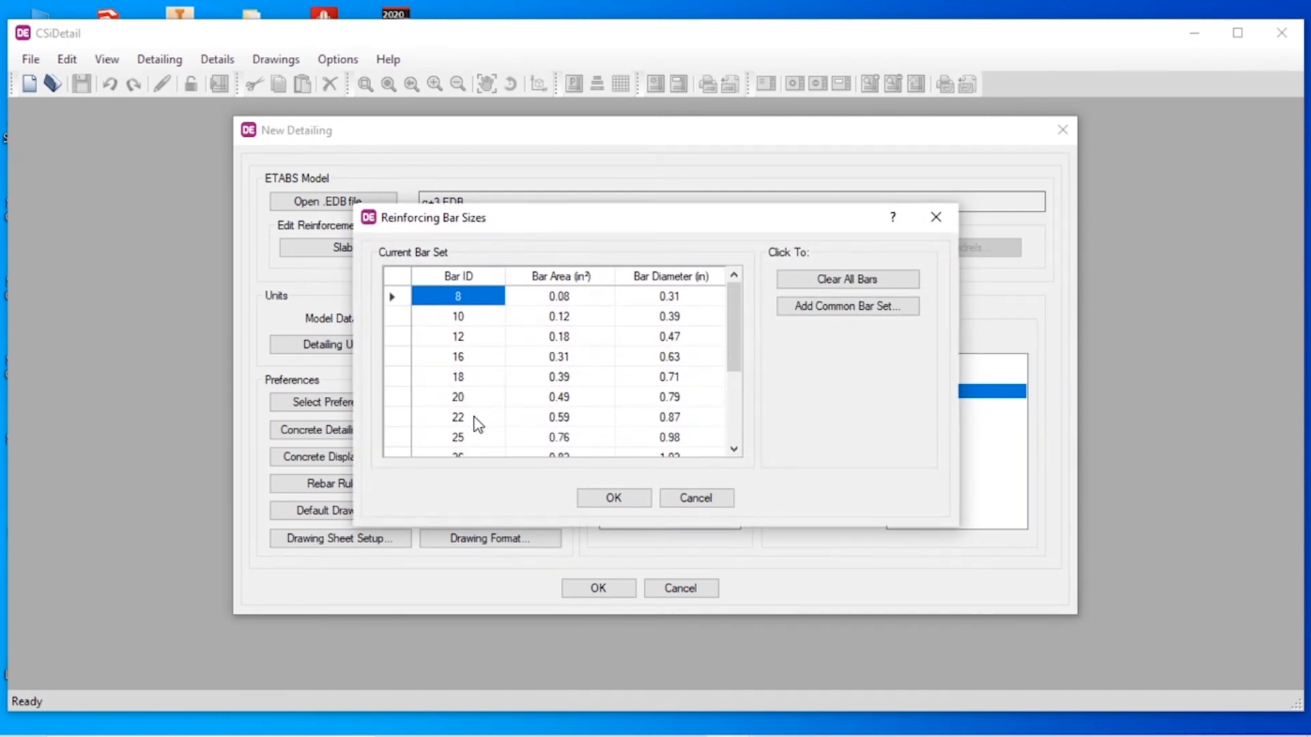
scroll(477, 424, "down", 2)
scroll(478, 425, "up", 2)
scroll(478, 425, "down", 3)
scroll(477, 425, "up", 3)
left_click(603, 496)
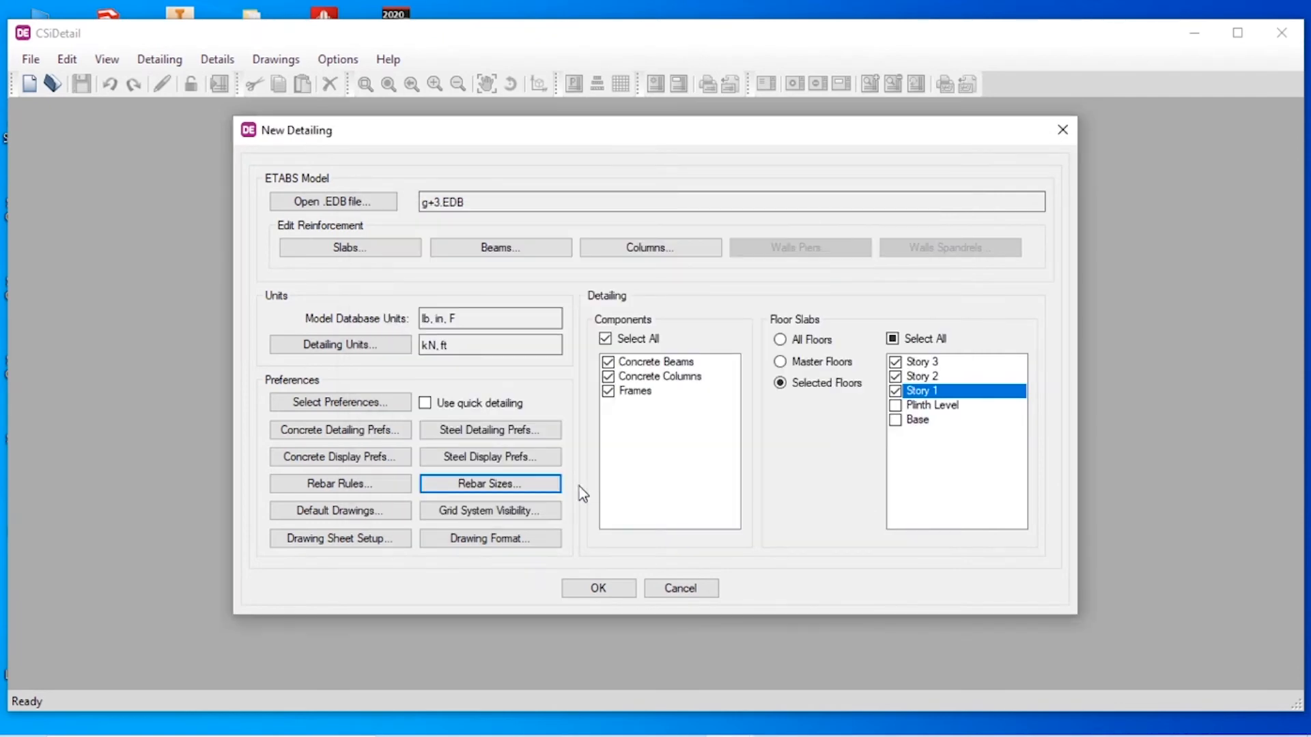
- In the rebar selection rules for non-seismic beams, set the smallest stirrup bar size to 8 for Zones A, B and C
left_click(340, 486)
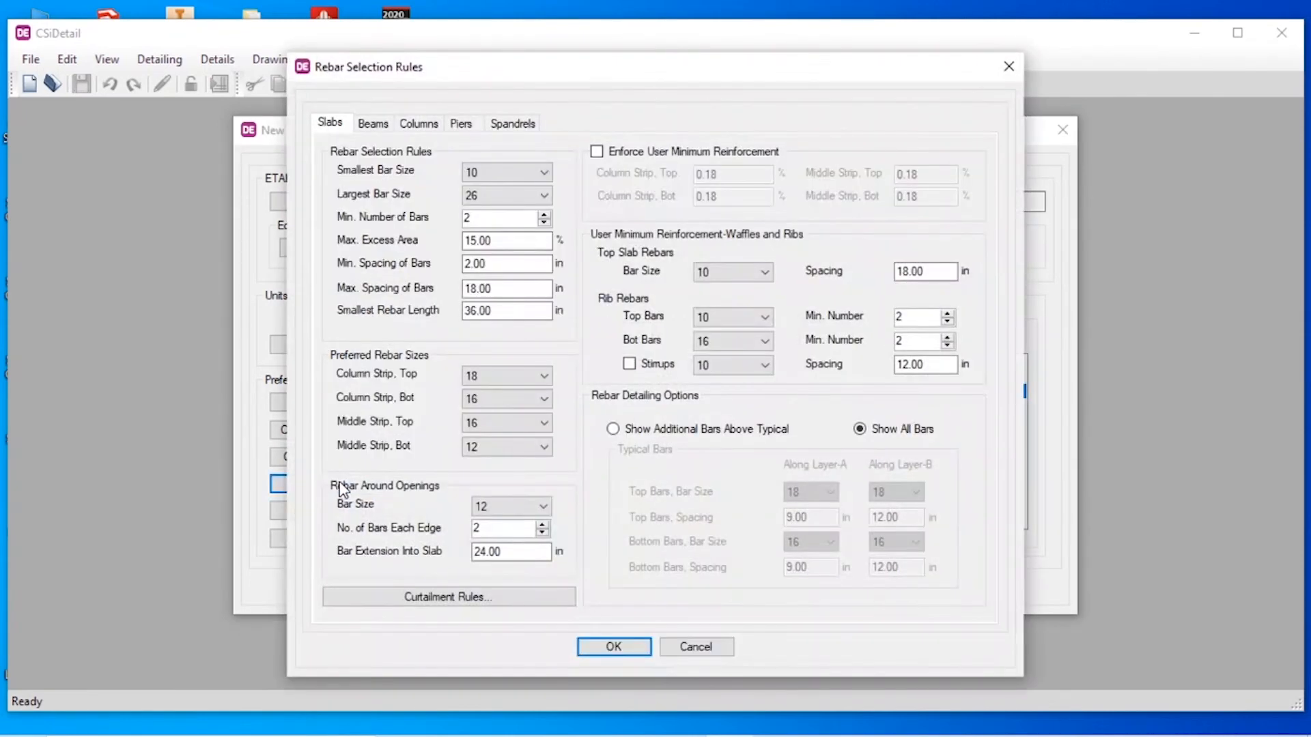
left_click(373, 124)
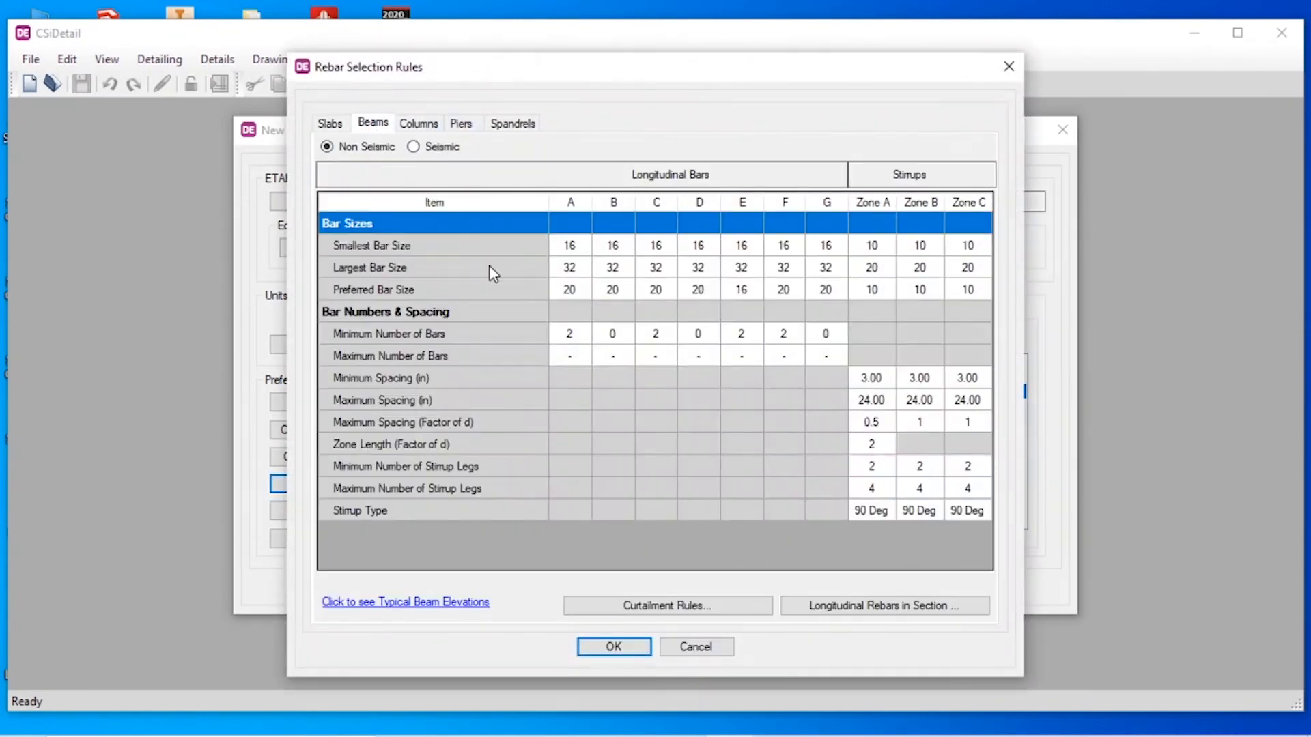
left_click(871, 250)
left_click(883, 244)
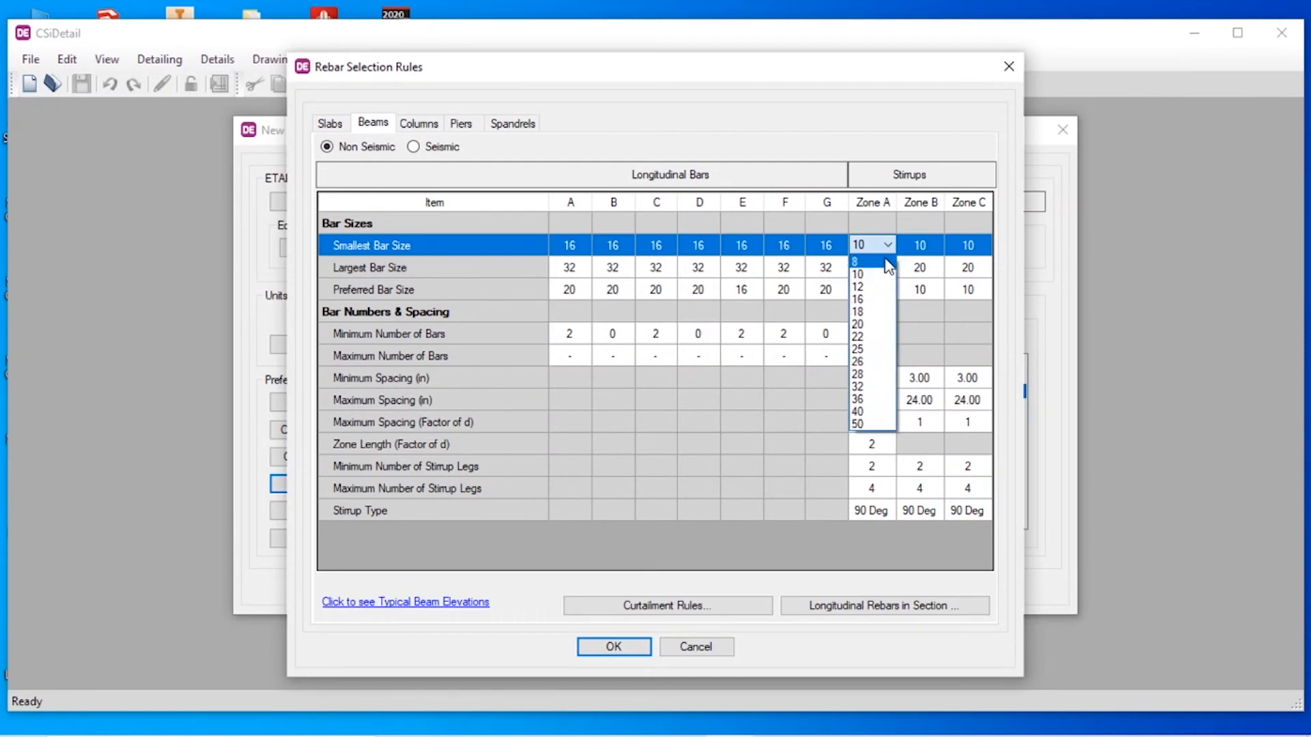
left_click(884, 261)
left_click(920, 246)
left_click(936, 244)
left_click(907, 261)
left_click(969, 245)
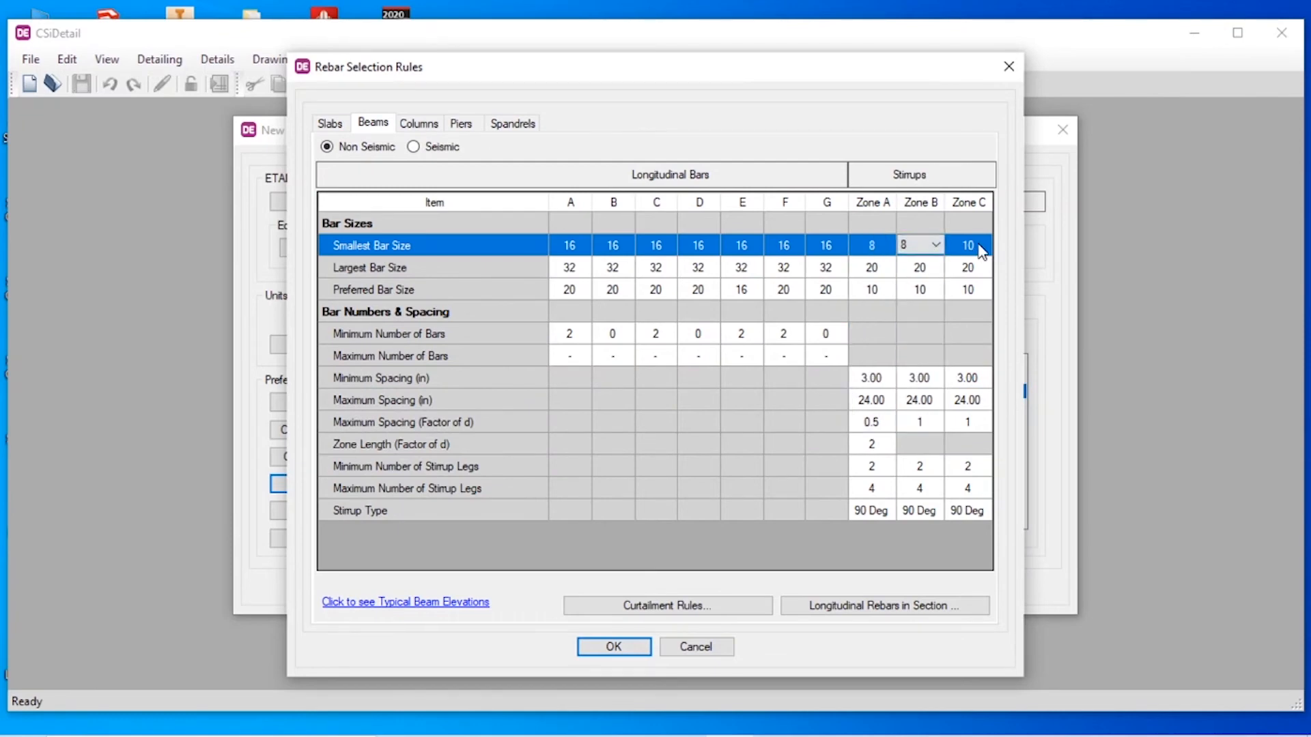
left_click(982, 246)
left_click(973, 261)
- Set the preferred stirrup bar size of the non-seismic beams to 8 for Zones A, B and C
left_click(874, 290)
left_click(888, 289)
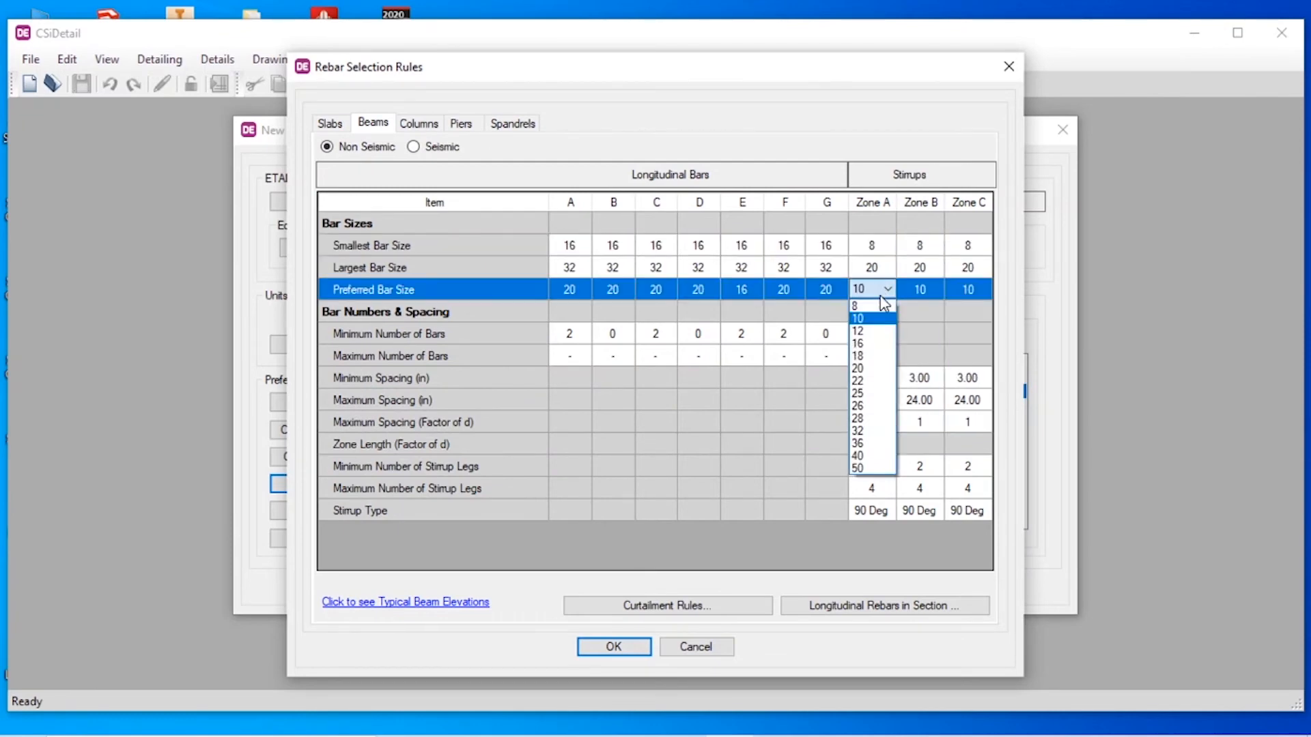
left_click(882, 315)
left_click(888, 290)
left_click(881, 305)
left_click(912, 289)
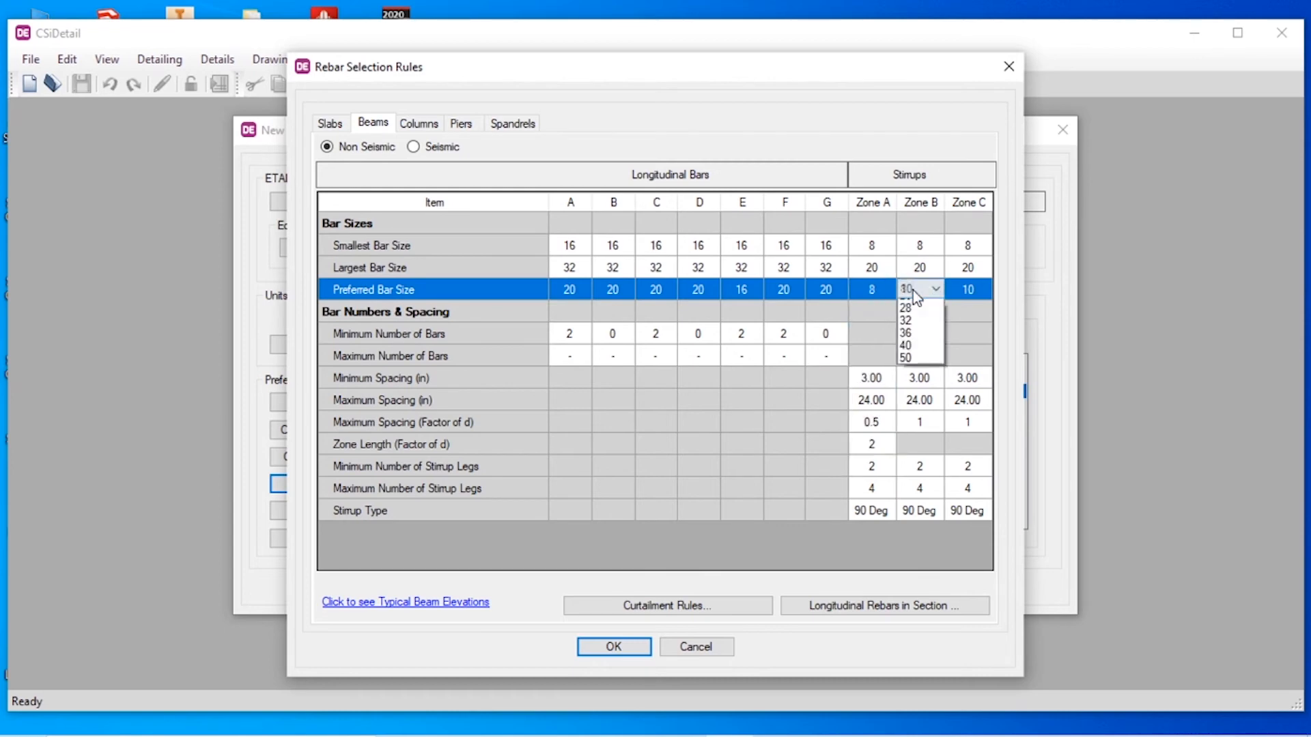
left_click(903, 305)
left_click(968, 289)
left_click(984, 290)
left_click(972, 306)
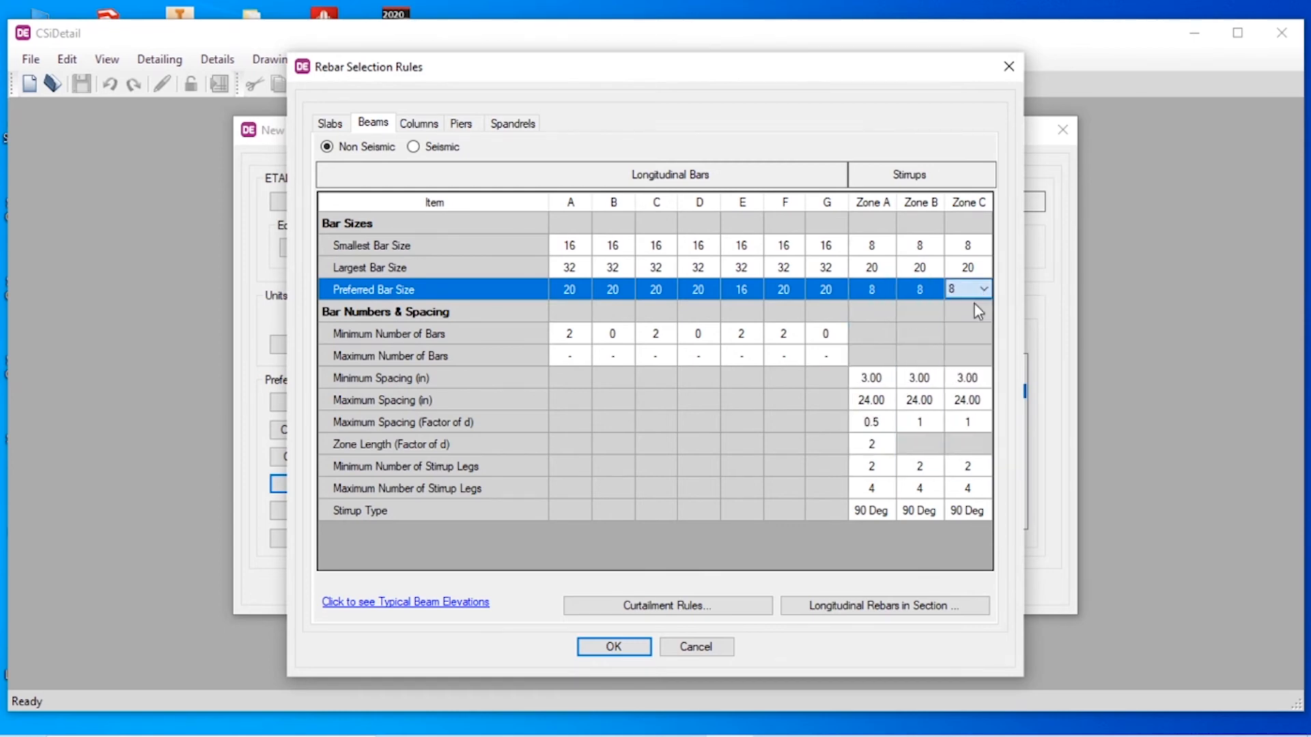
- Switch to the seismic beam rules and set the smallest stirrup bar size to 8 for Zones A, B and C
left_click(442, 148)
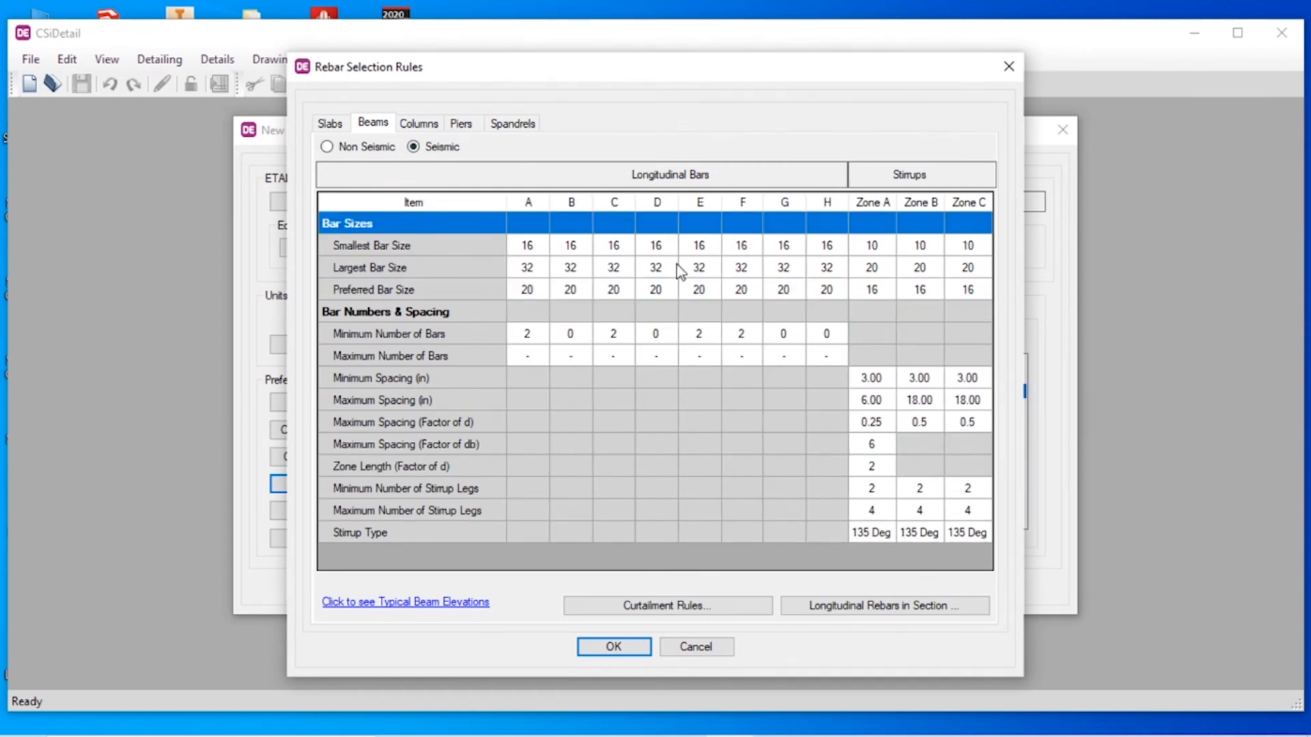
left_click(872, 245)
left_click(887, 245)
left_click(880, 261)
left_click(920, 245)
left_click(934, 245)
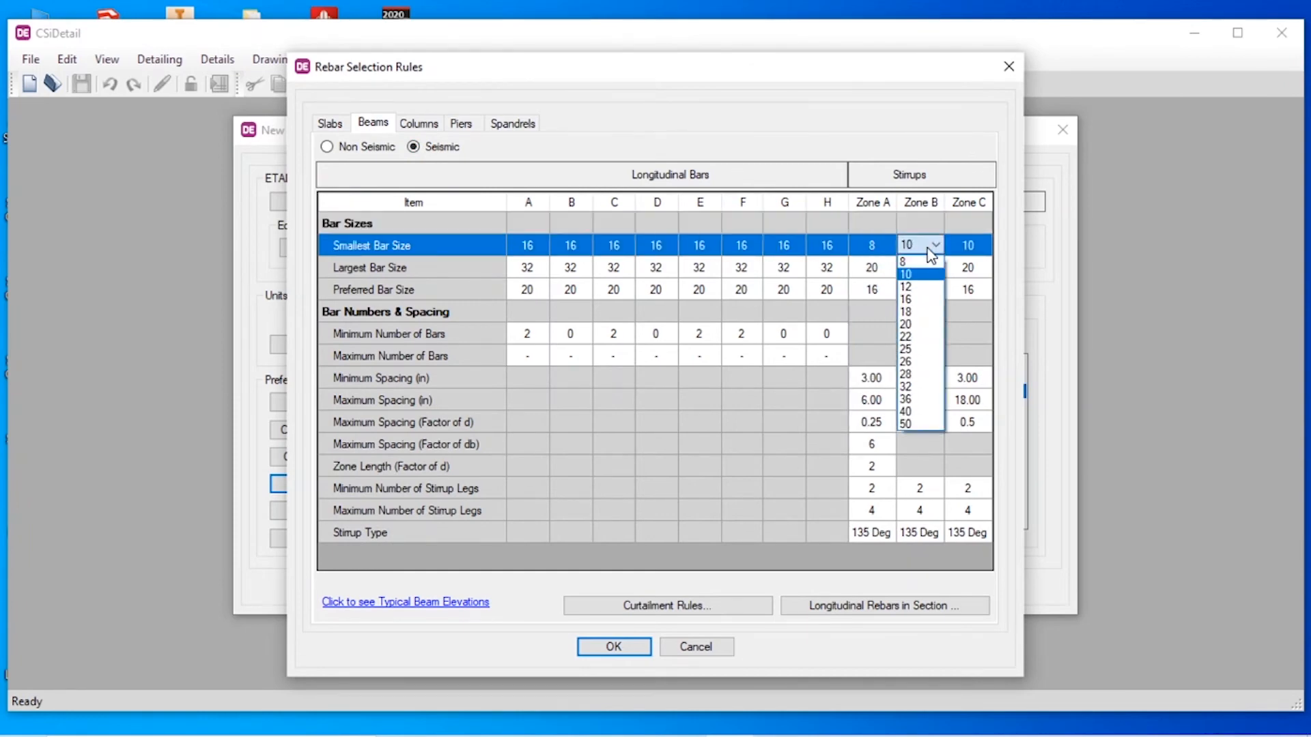
left_click(921, 262)
left_click(968, 245)
left_click(984, 245)
left_click(960, 262)
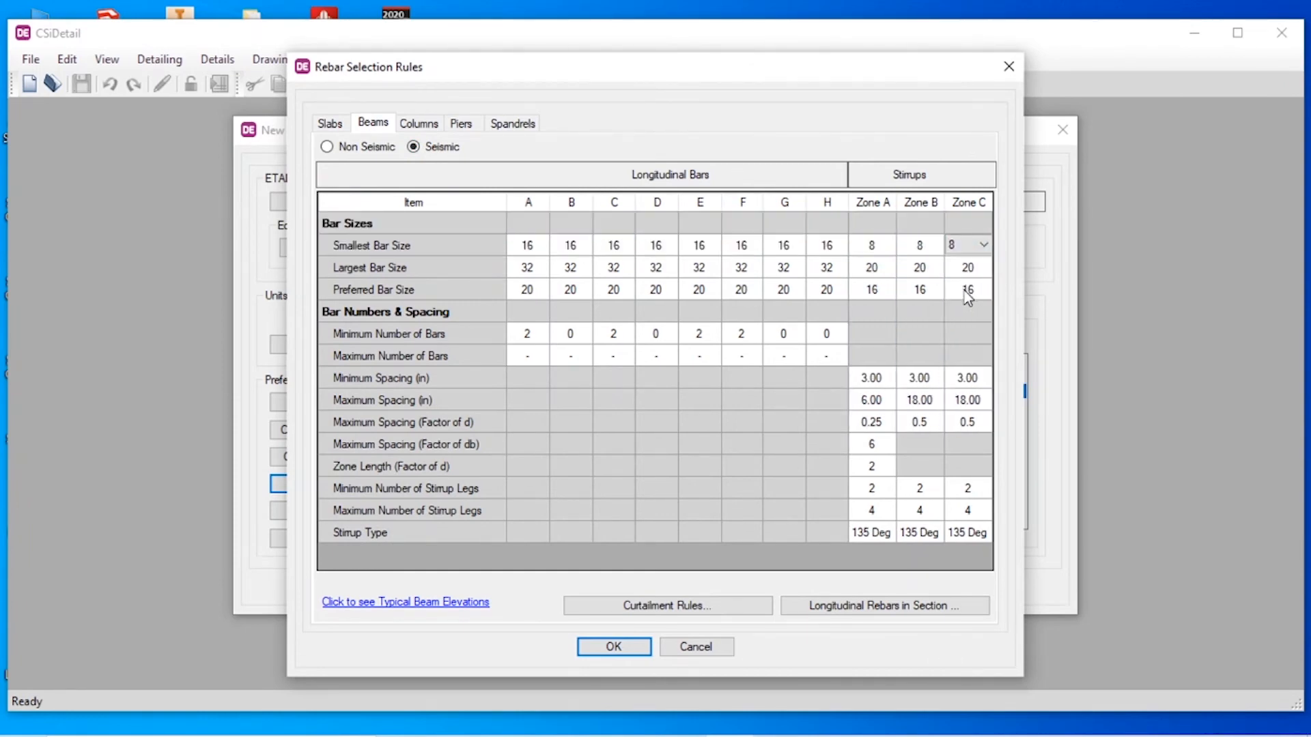
- Set the preferred stirrup bar size of the seismic beams to 8 for all three zones and return to the non-seismic beam rules
left_click(968, 290)
left_click(984, 289)
left_click(964, 305)
left_click(919, 290)
left_click(935, 289)
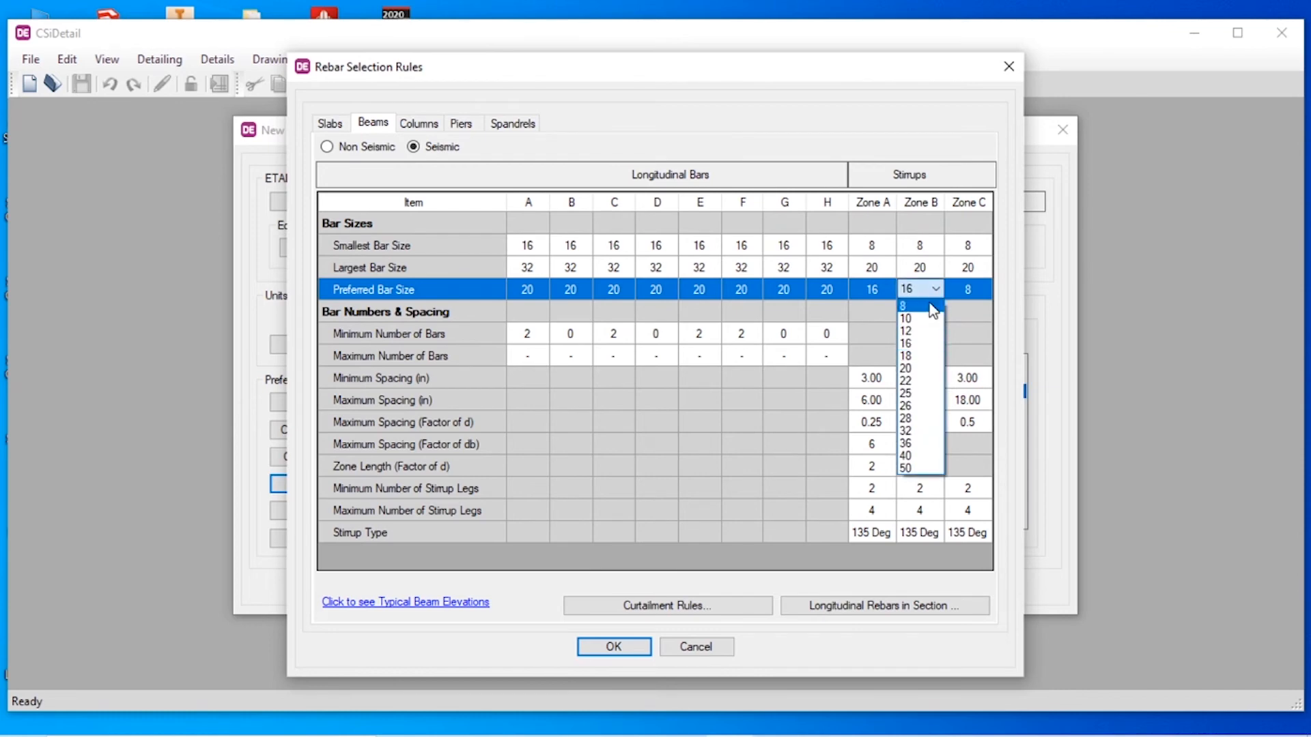
left_click(933, 307)
left_click(872, 289)
left_click(889, 288)
left_click(887, 305)
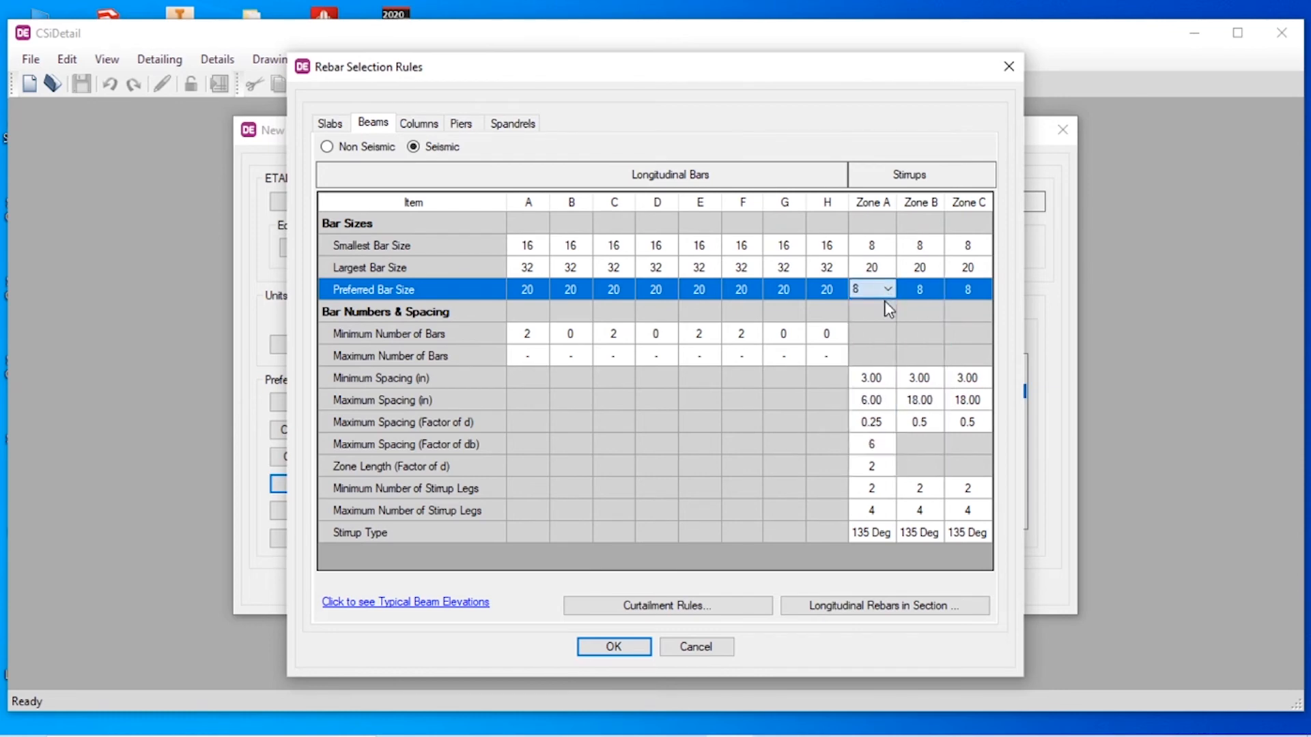
left_click(878, 378)
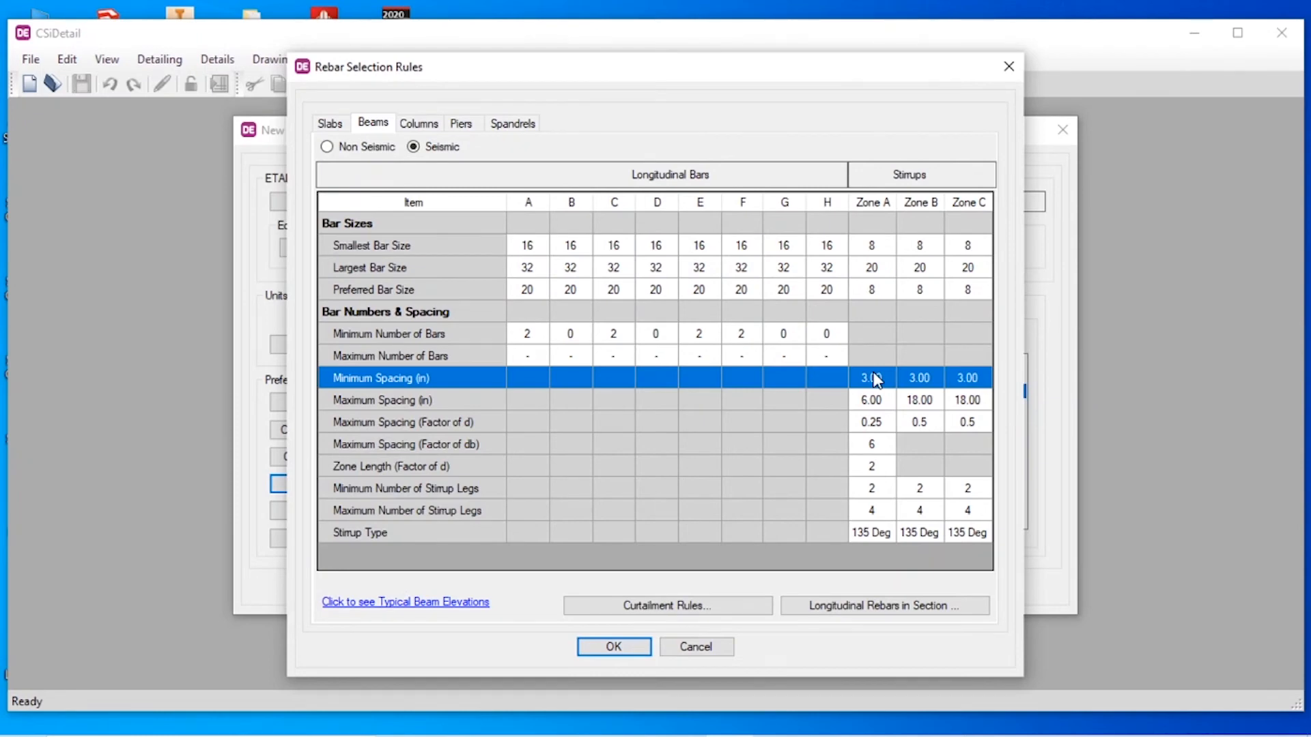
left_click(354, 149)
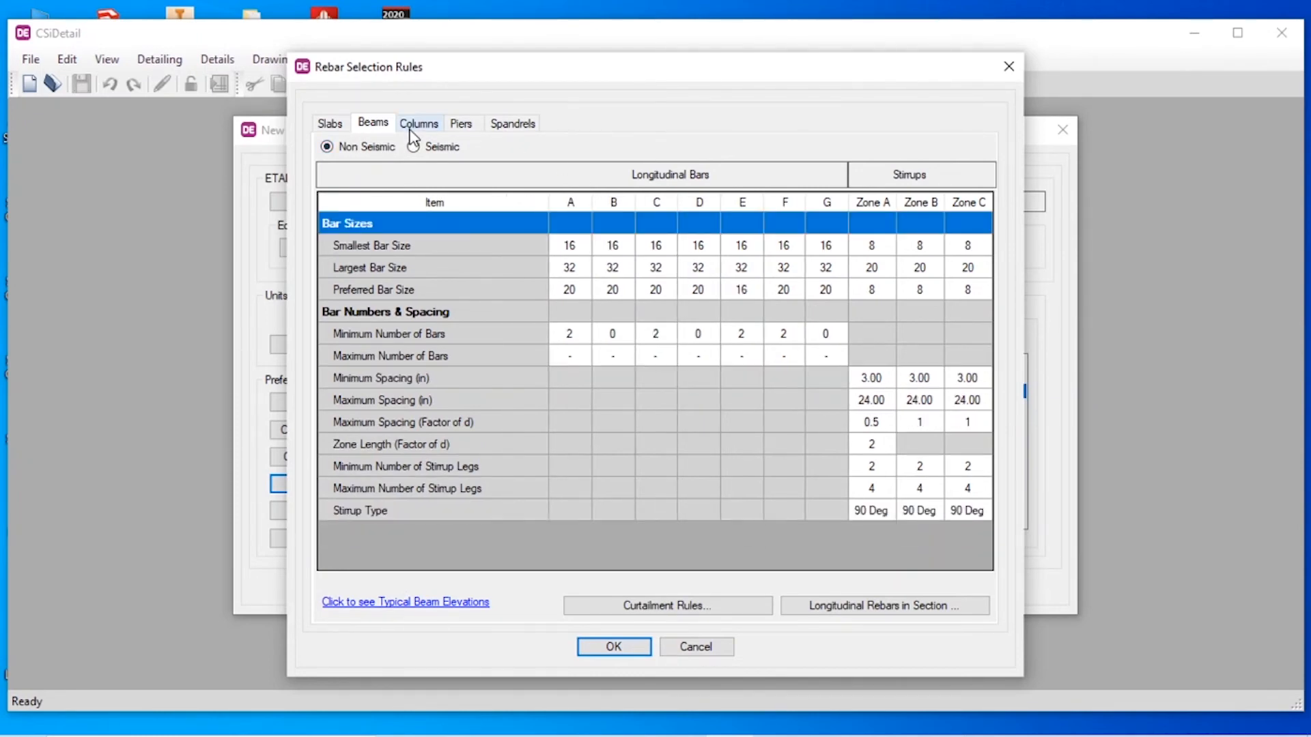
- For non-seismic columns, set the smallest and preferred tie bar sizes to 8
left_click(416, 125)
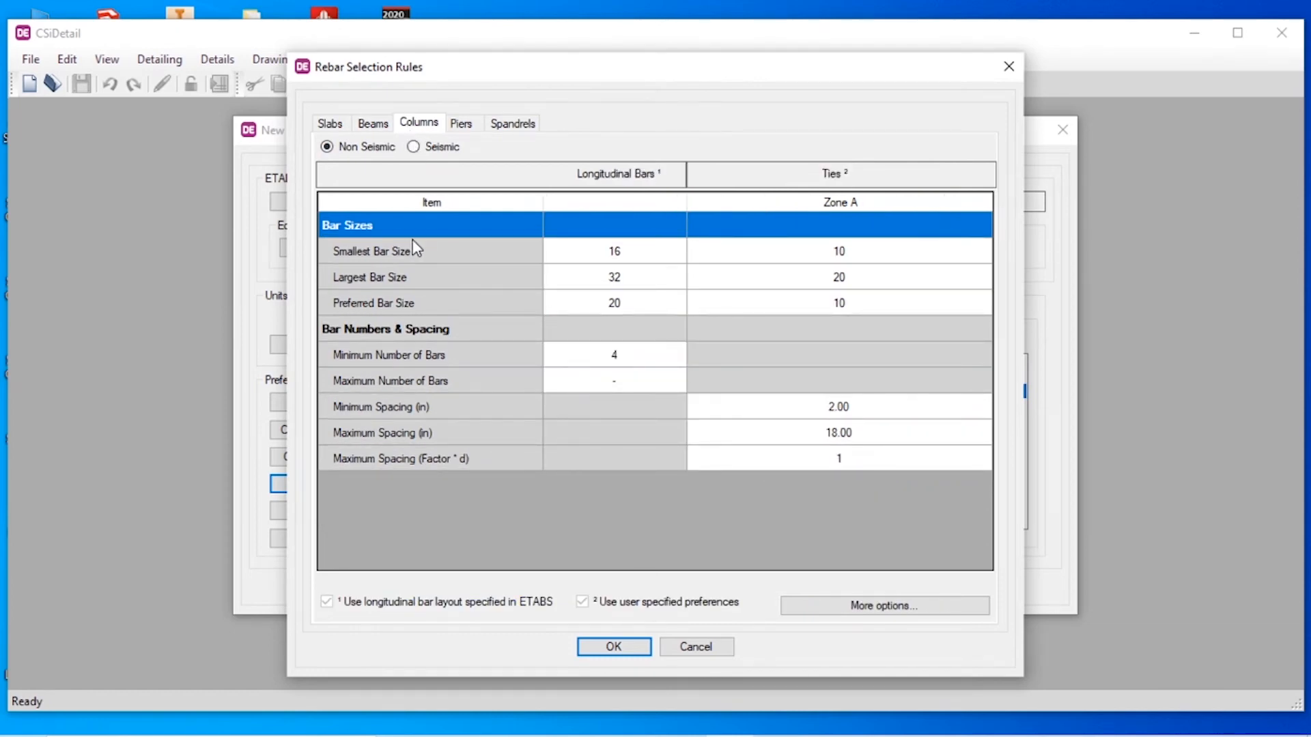
left_click(841, 252)
left_click(847, 266)
left_click(850, 303)
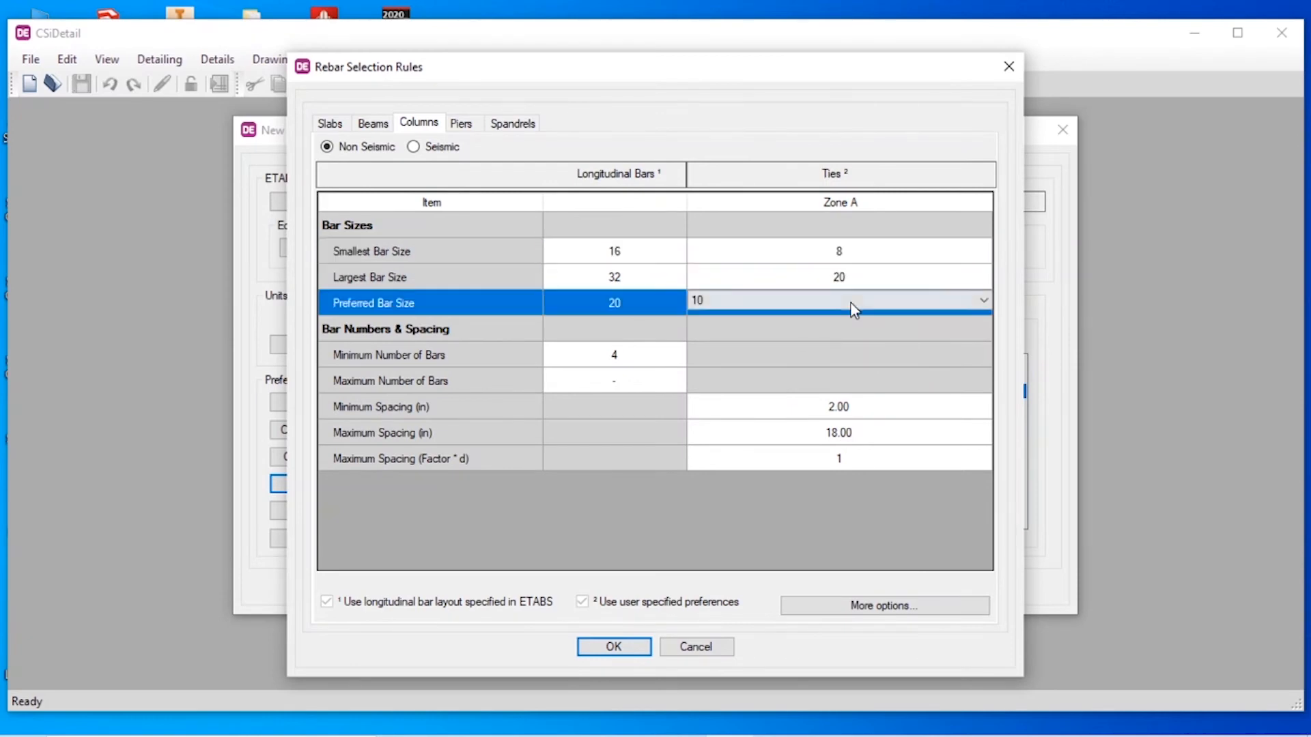
left_click(850, 303)
left_click(846, 317)
- Switch to the seismic column rules and set the smallest tie bar size to 8 for Zones A, B and C
left_click(414, 147)
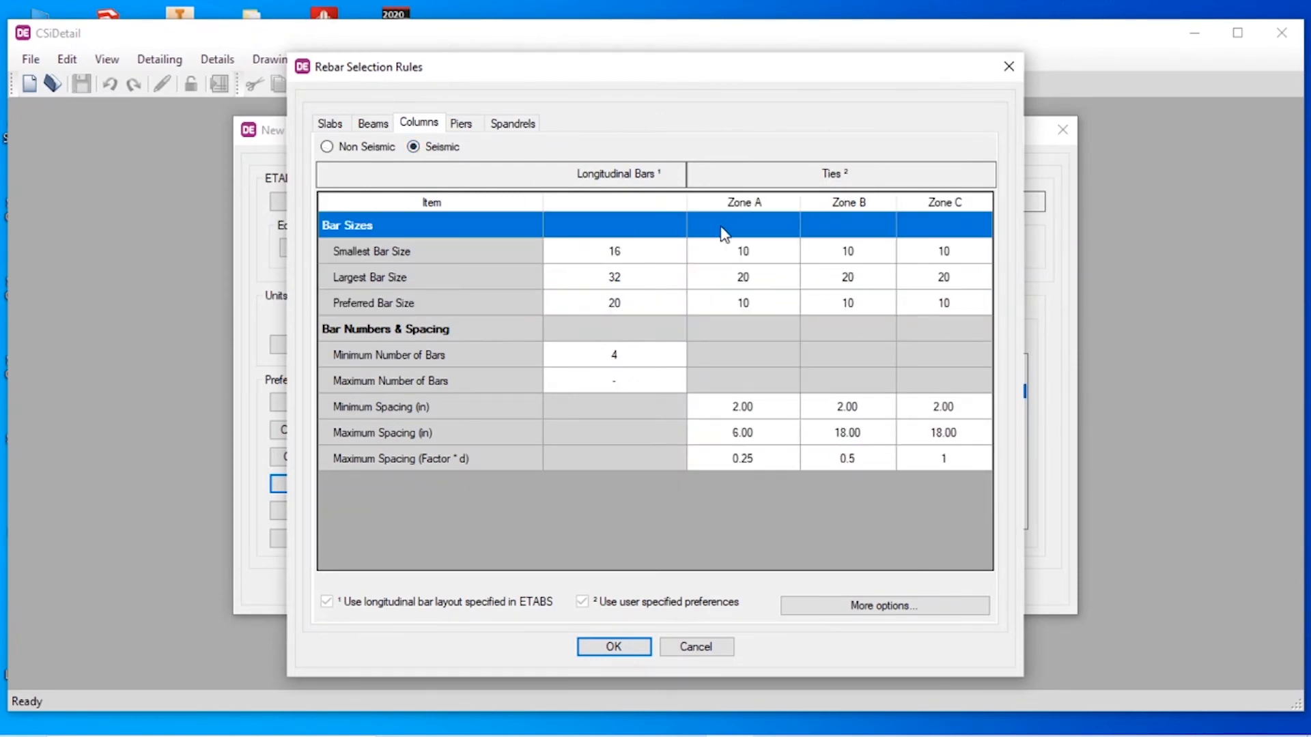
left_click(760, 253)
left_click(762, 252)
left_click(759, 262)
left_click(866, 251)
left_click(867, 252)
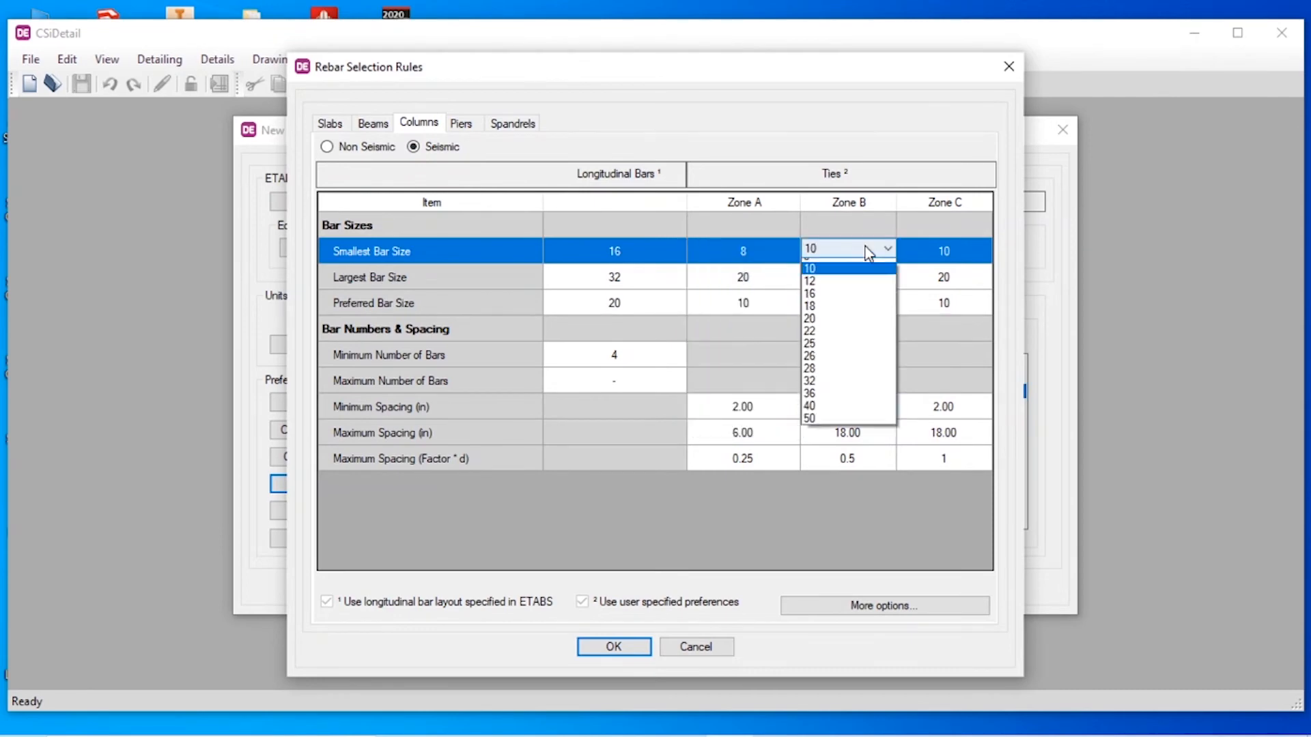
left_click(861, 265)
double_click(969, 254)
left_click(933, 268)
- Set the preferred tie bar size of the seismic columns to 8 for all three zones and accept the rebar selection rules
left_click(789, 305)
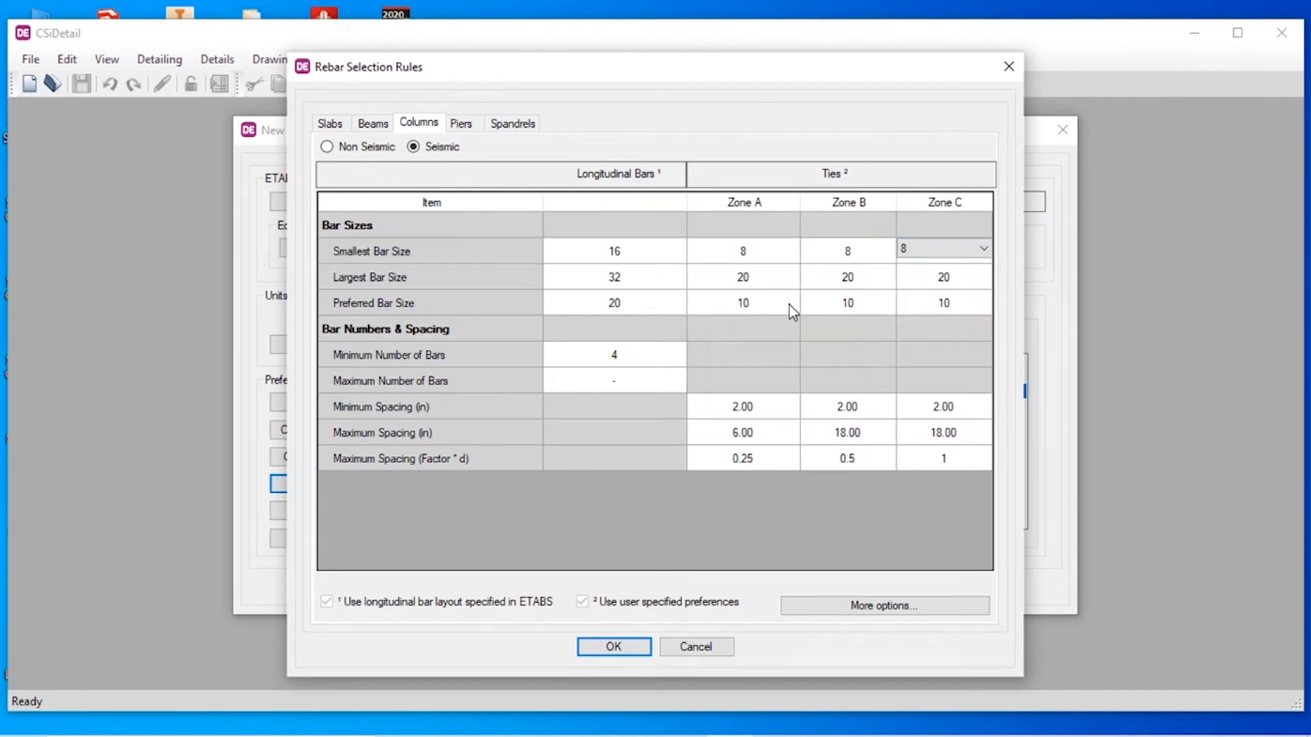
left_click(787, 307)
left_click(783, 319)
left_click(853, 304)
left_click(864, 303)
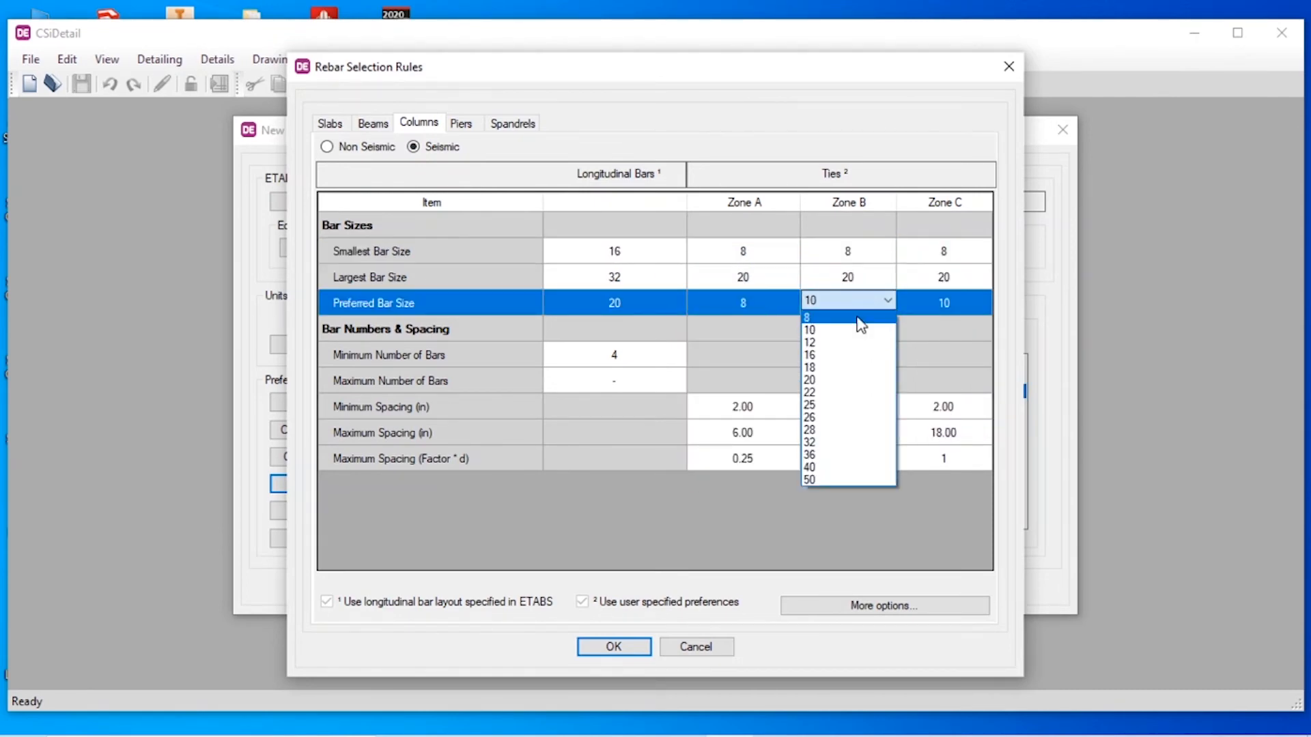
left_click(862, 318)
left_click(964, 304)
left_click(966, 304)
left_click(959, 318)
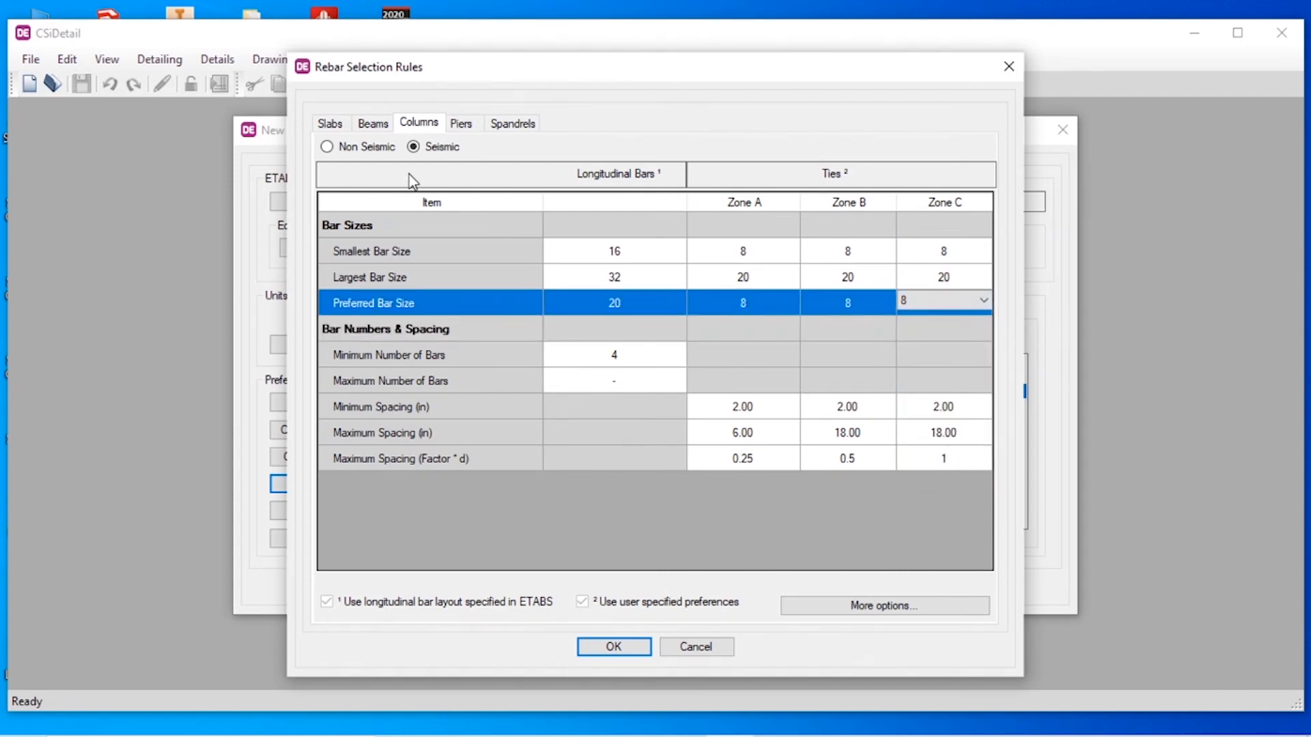
left_click(366, 147)
left_click(614, 646)
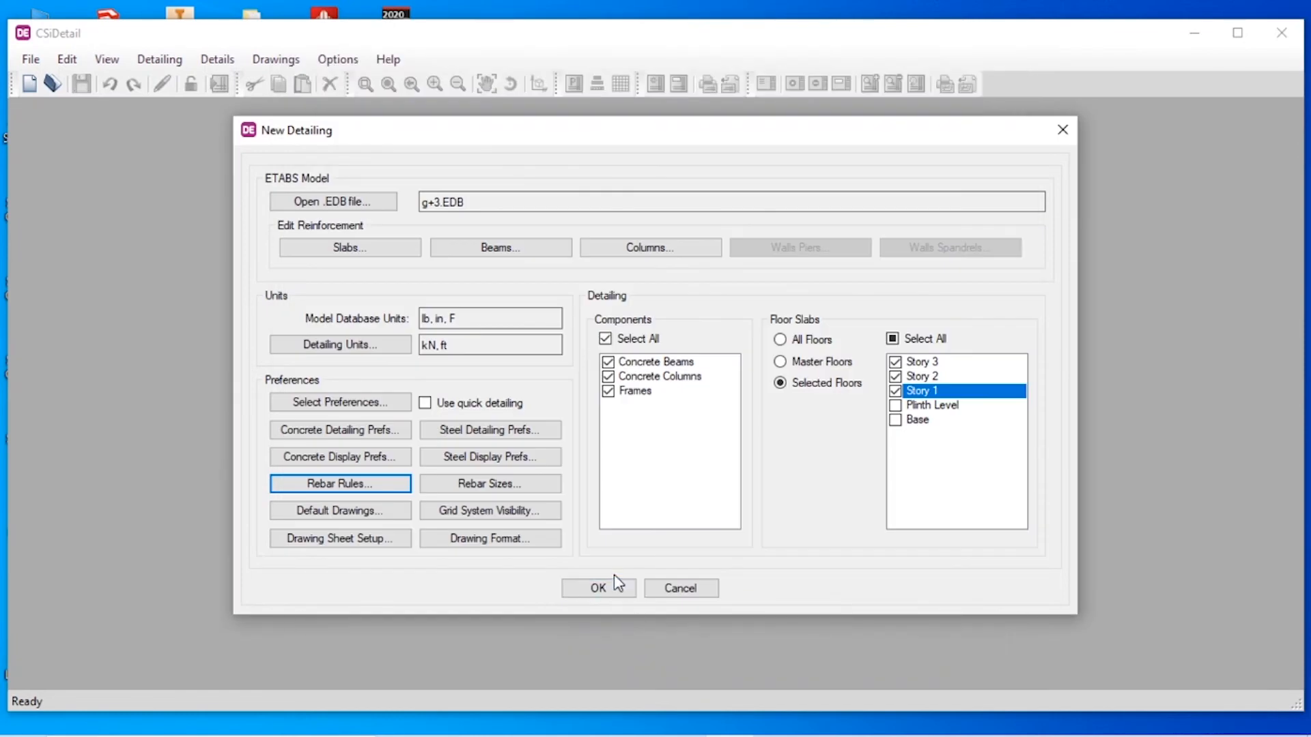
- Set the drawing sheets to Metric (ISO) type, size A4, and generate the detailing
left_click(376, 536)
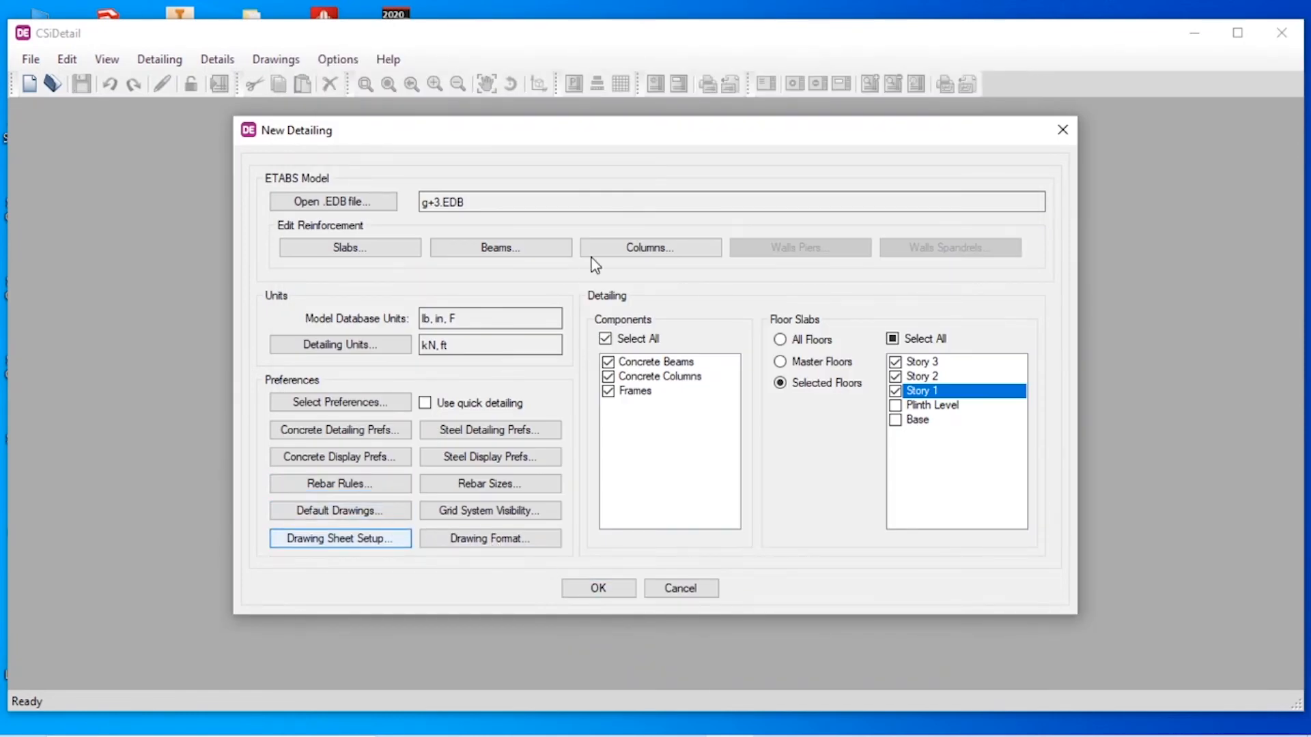
left_click(563, 152)
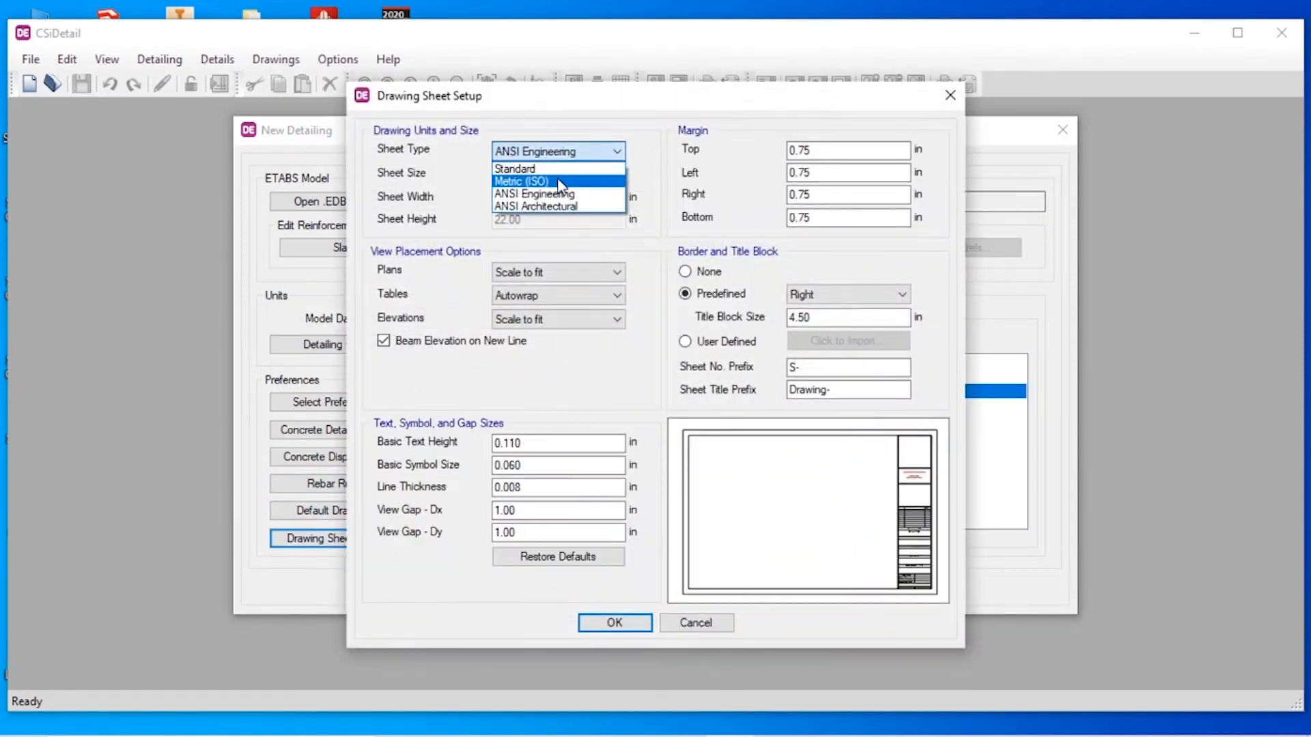
left_click(558, 182)
left_click(556, 175)
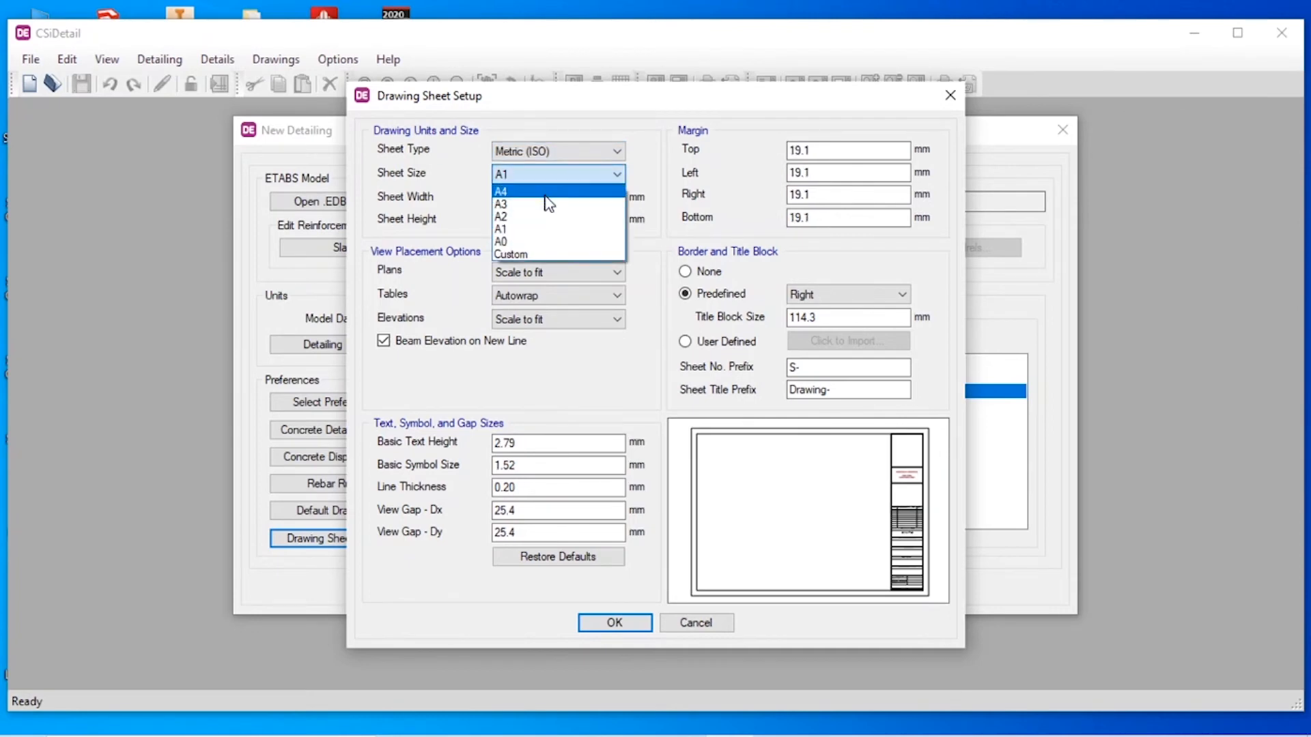
left_click(548, 198)
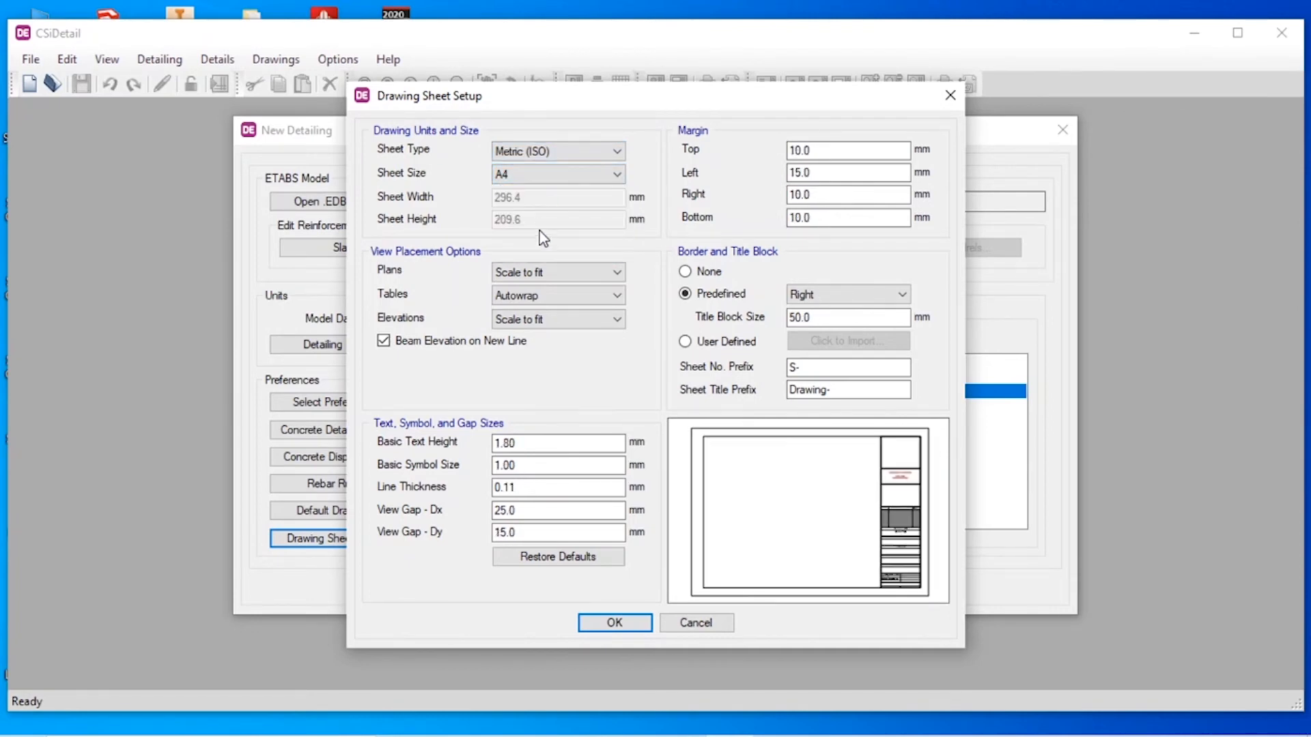
left_click(615, 623)
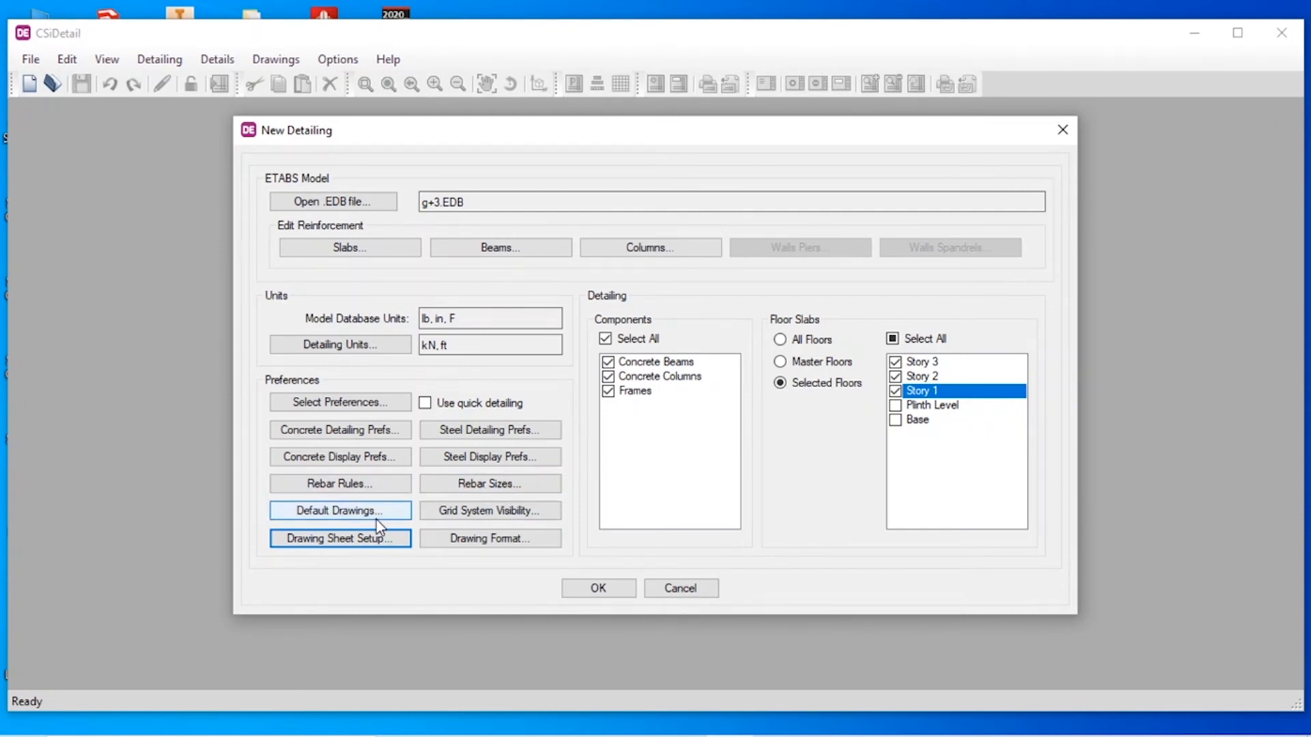
left_click(588, 590)
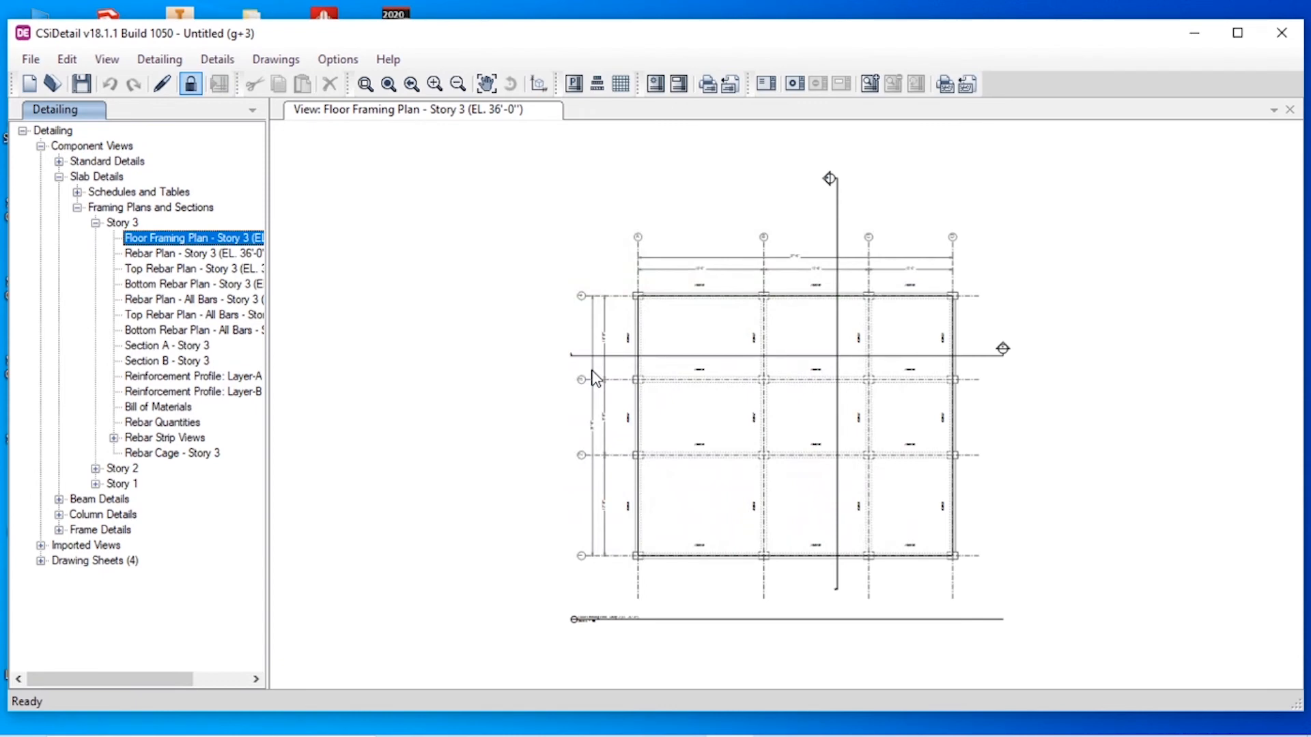
- View the list of drawings and the general notes among the standard details
left_click(58, 176)
left_click(72, 162)
left_click(59, 162)
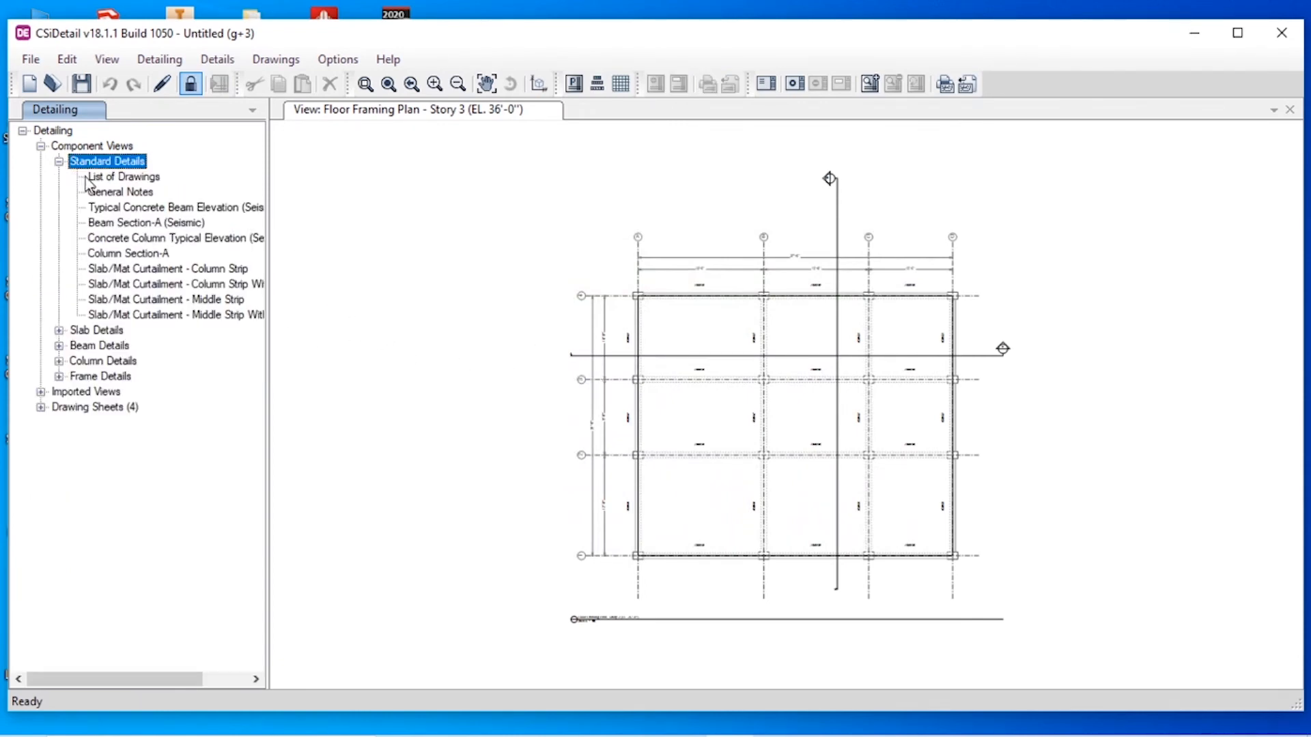
left_click(87, 177)
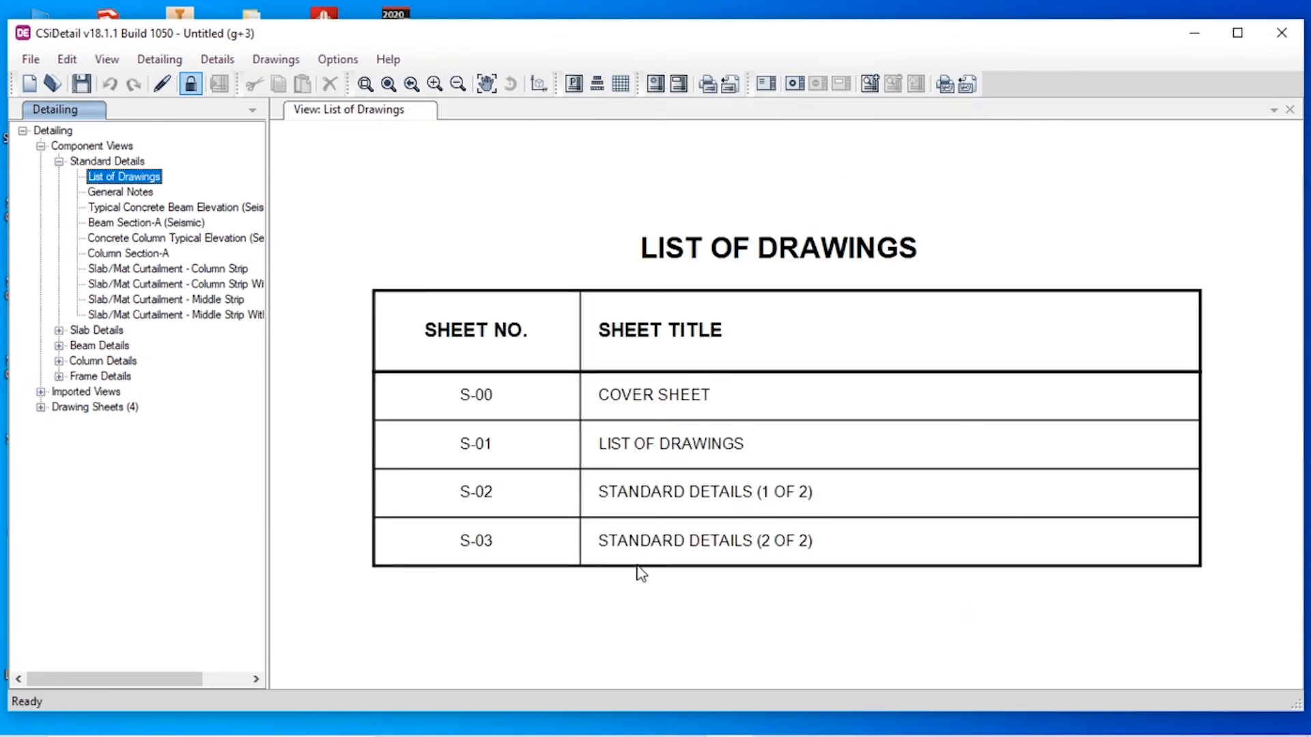
left_click(136, 194)
- Examine the typical seismic concrete beam elevation, including its stirrup Zones A, B and C, lap locations and notes across the spans
left_click(133, 209)
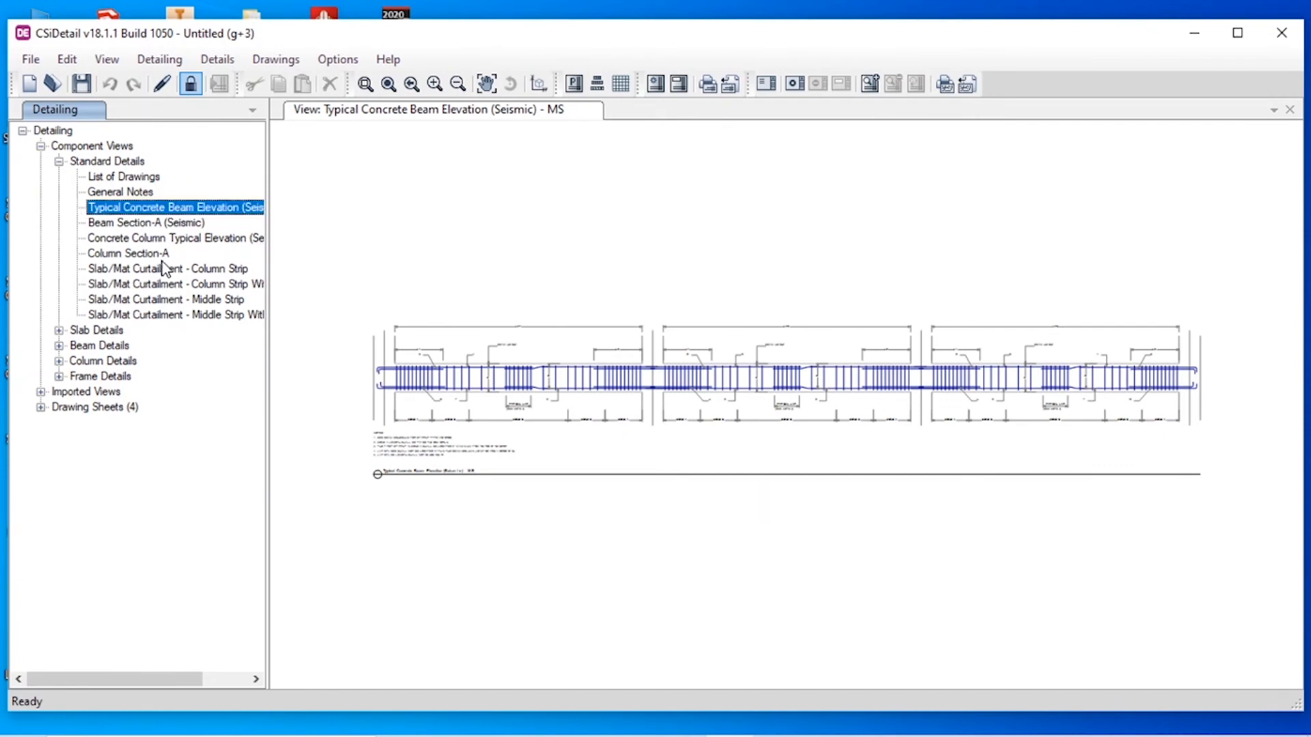
scroll(414, 388, "up", 3)
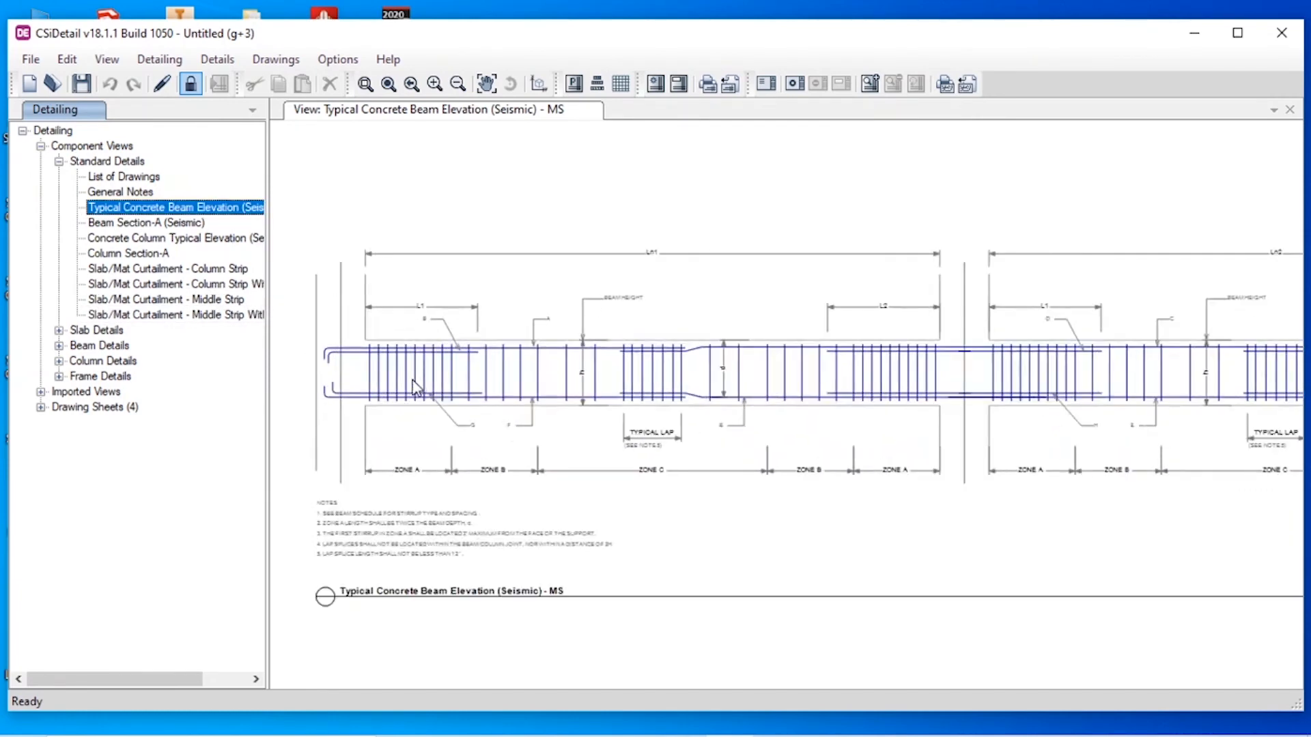
scroll(415, 388, "up", 3)
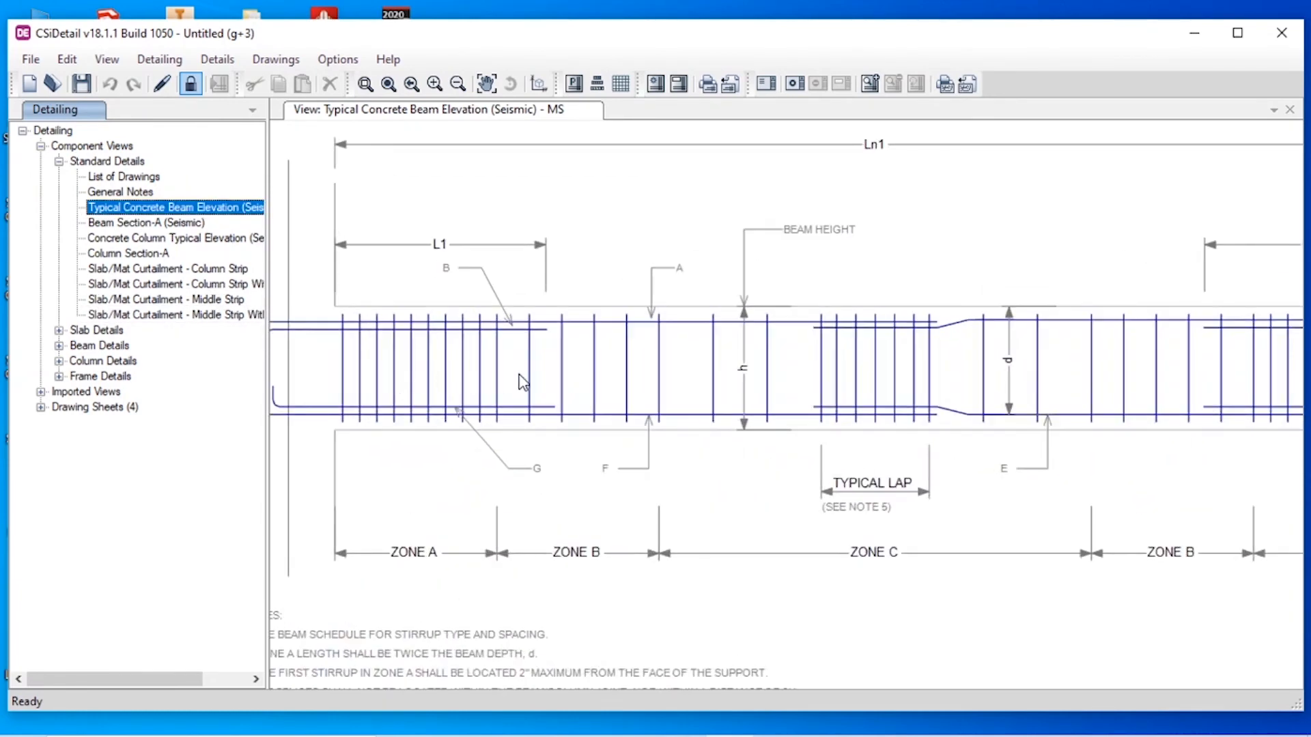
scroll(522, 383, "down", 5)
scroll(604, 460, "down", 2)
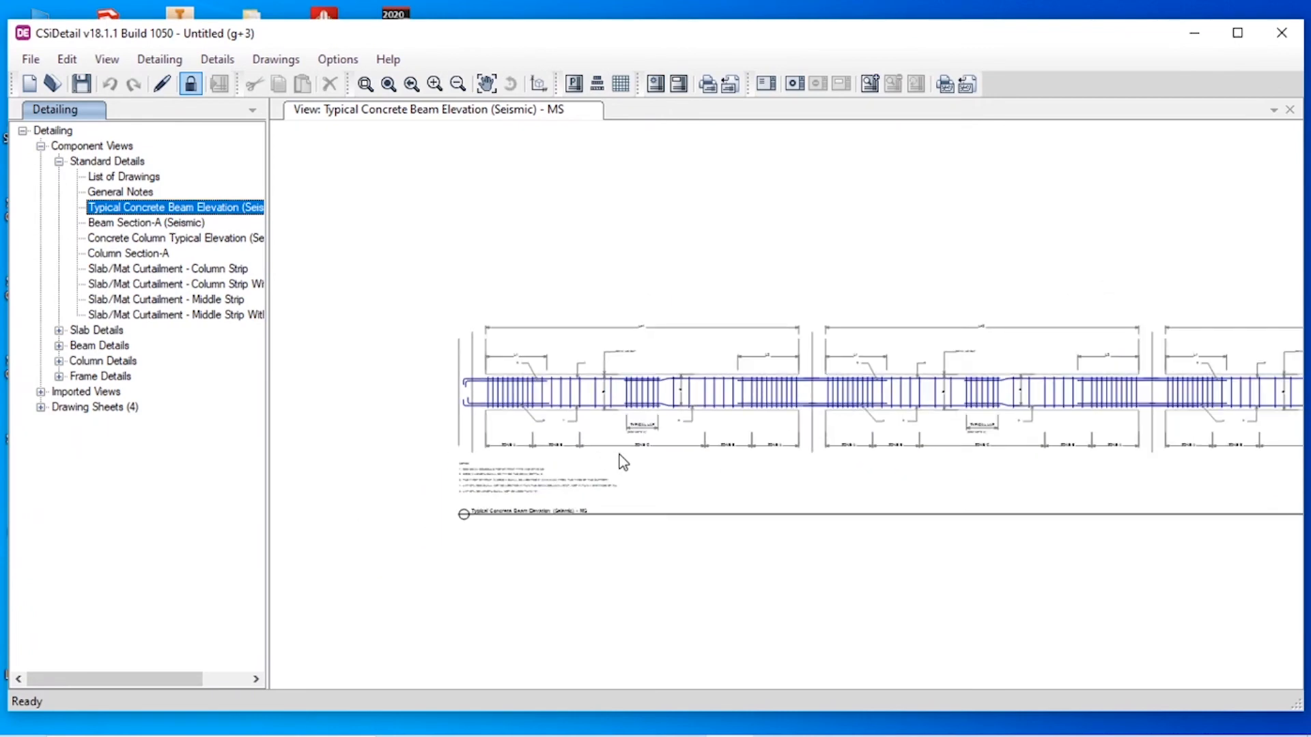
scroll(526, 468, "down", 2)
scroll(538, 393, "up", 2)
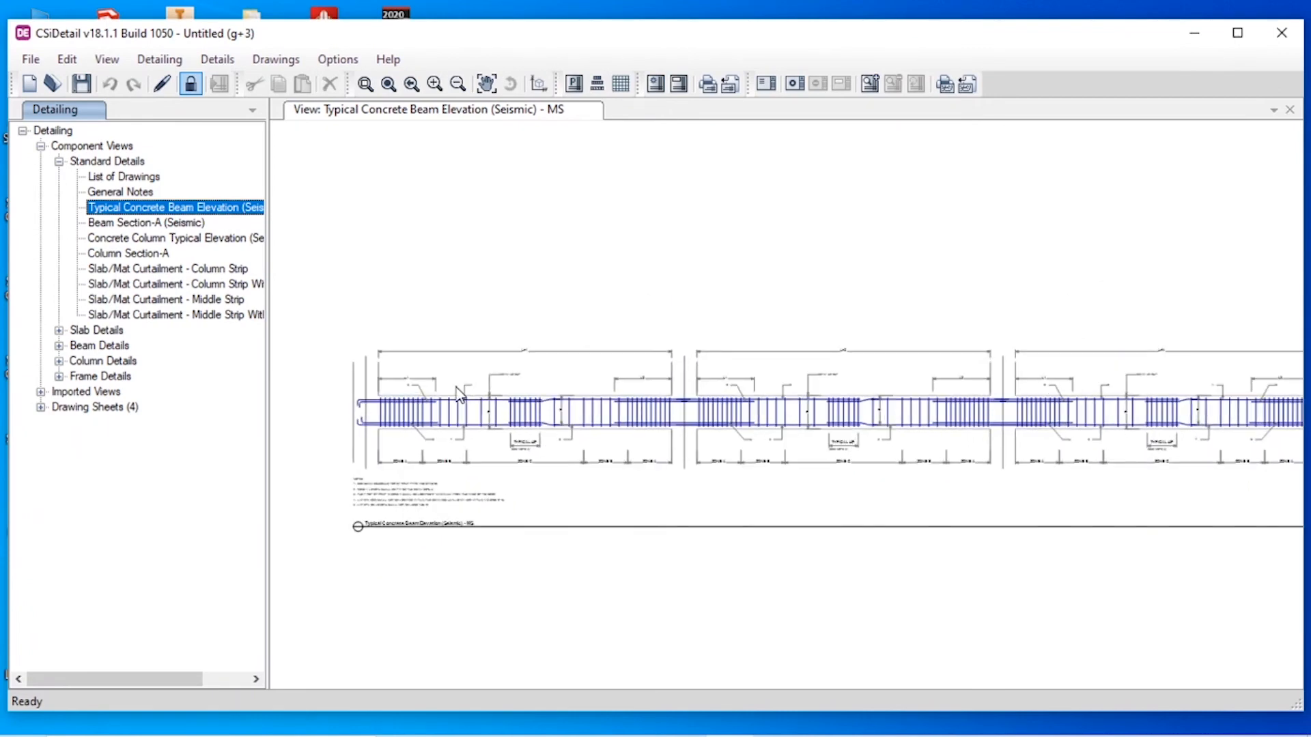
scroll(402, 403, "up", 5)
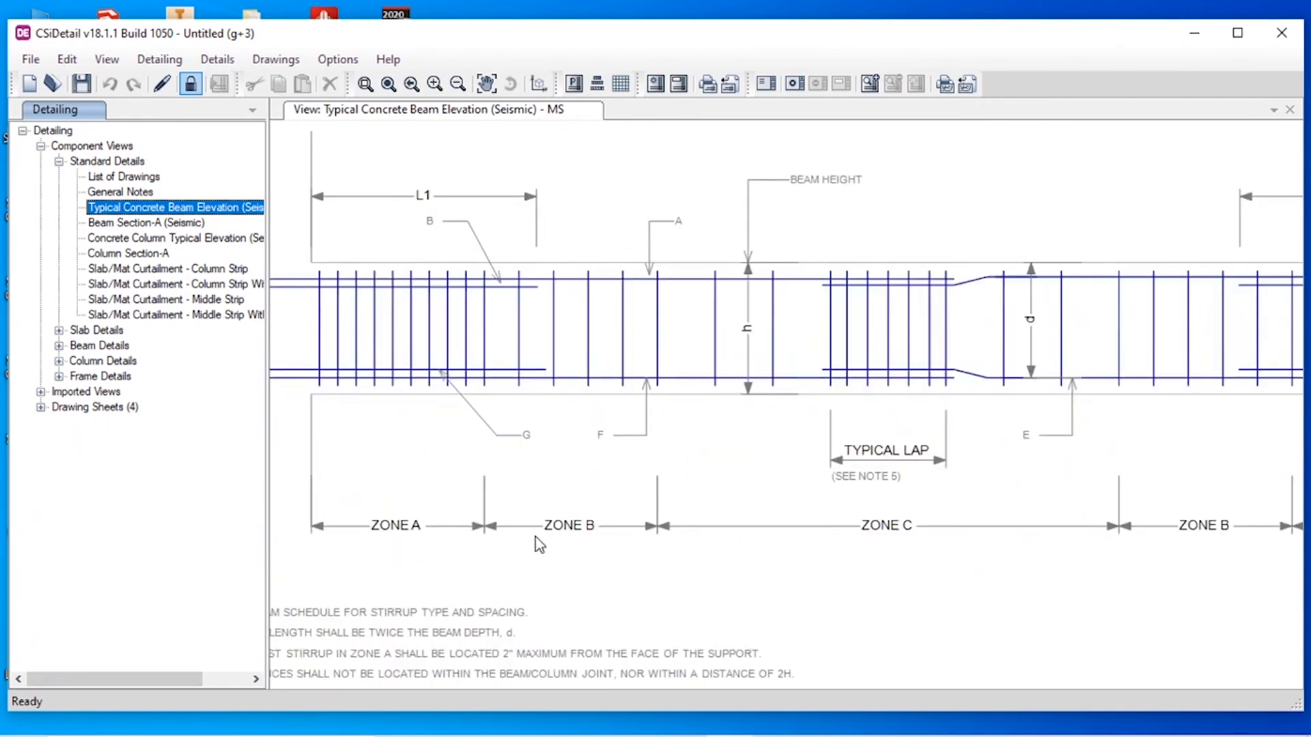
scroll(639, 517, "down", 2)
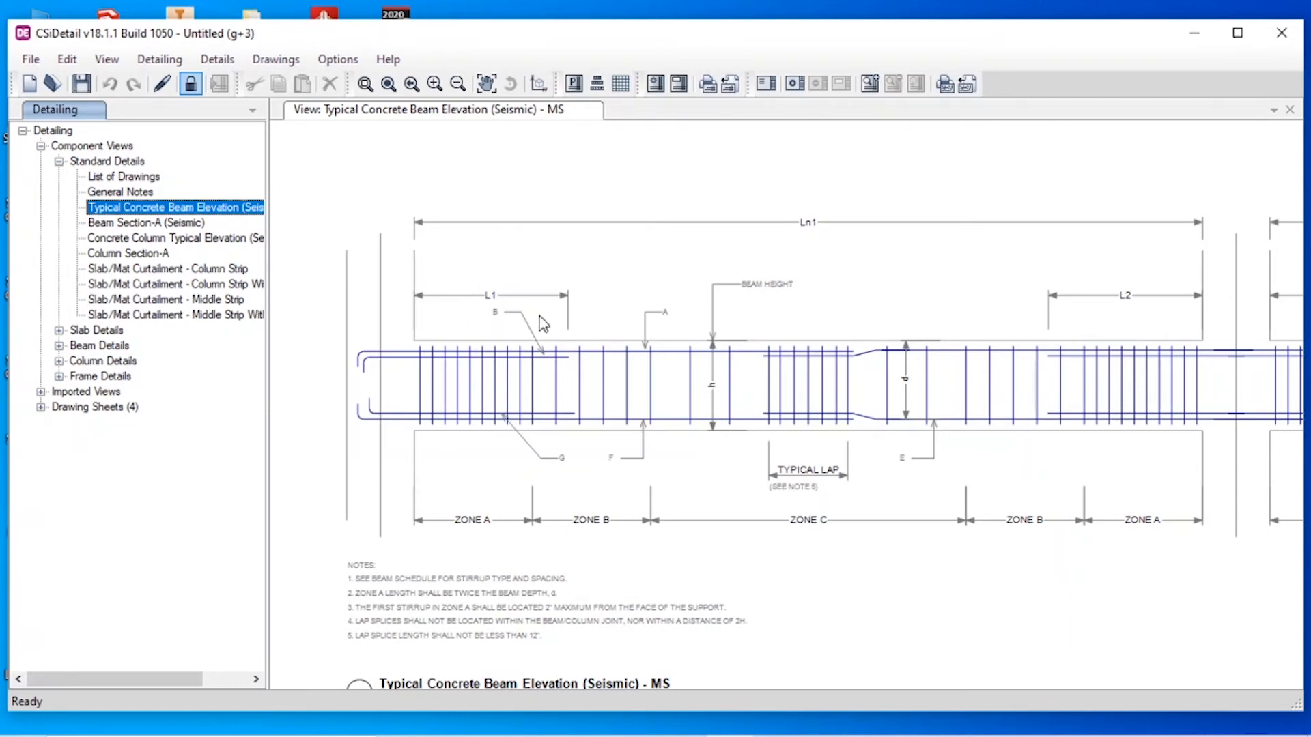
scroll(605, 374, "up", 2)
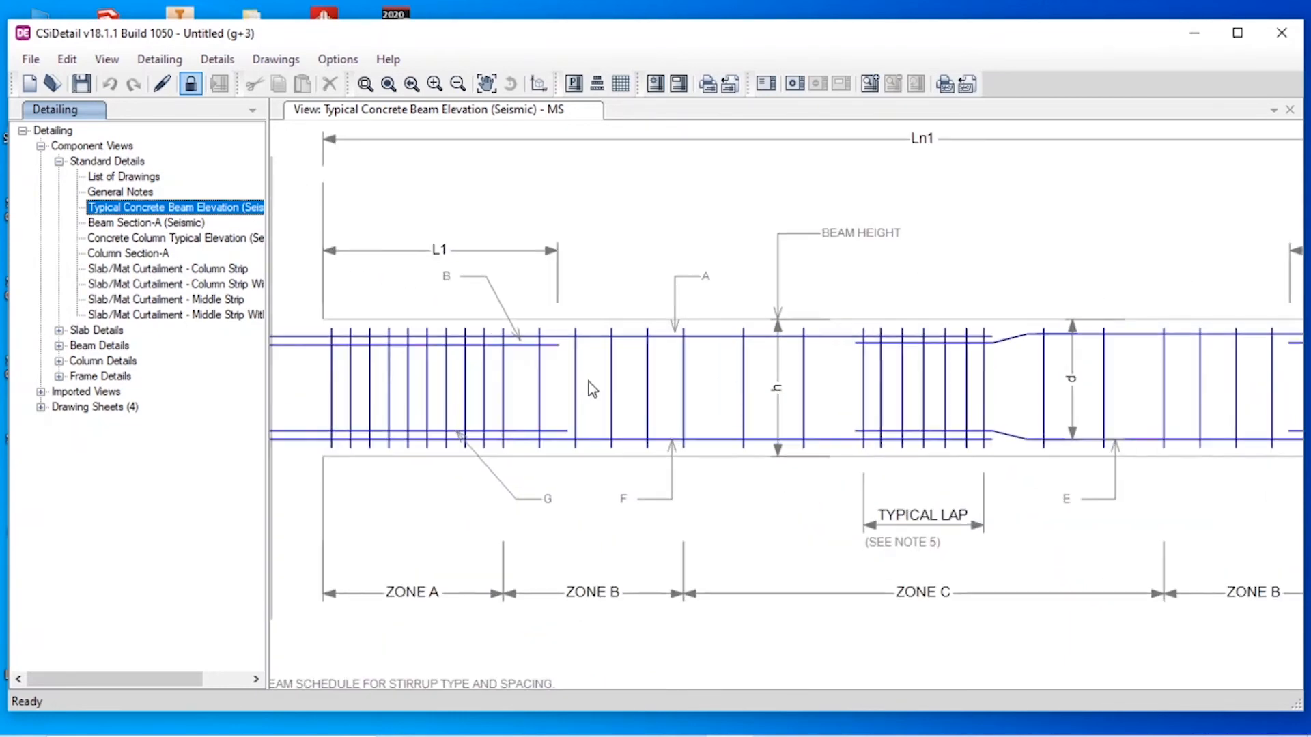
scroll(588, 382, "down", 2)
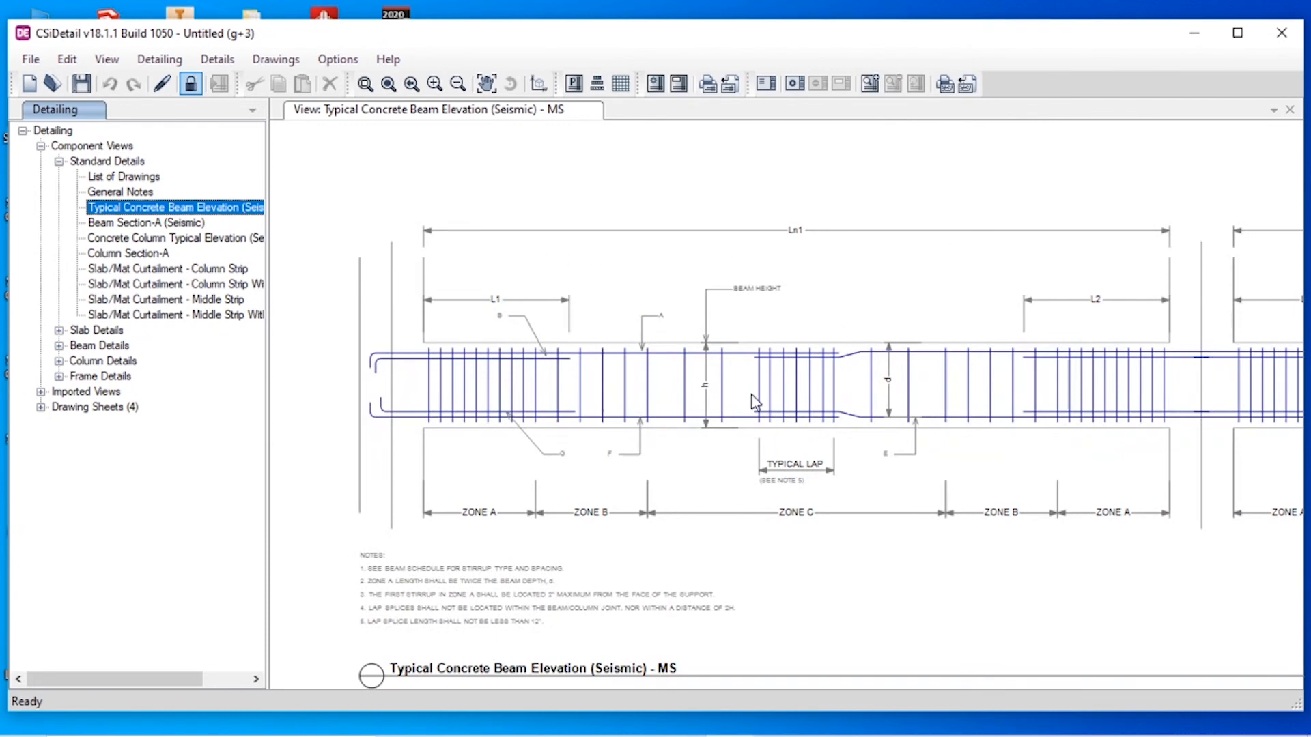
scroll(756, 404, "down", 1)
scroll(757, 404, "up", 2)
scroll(753, 401, "down", 4)
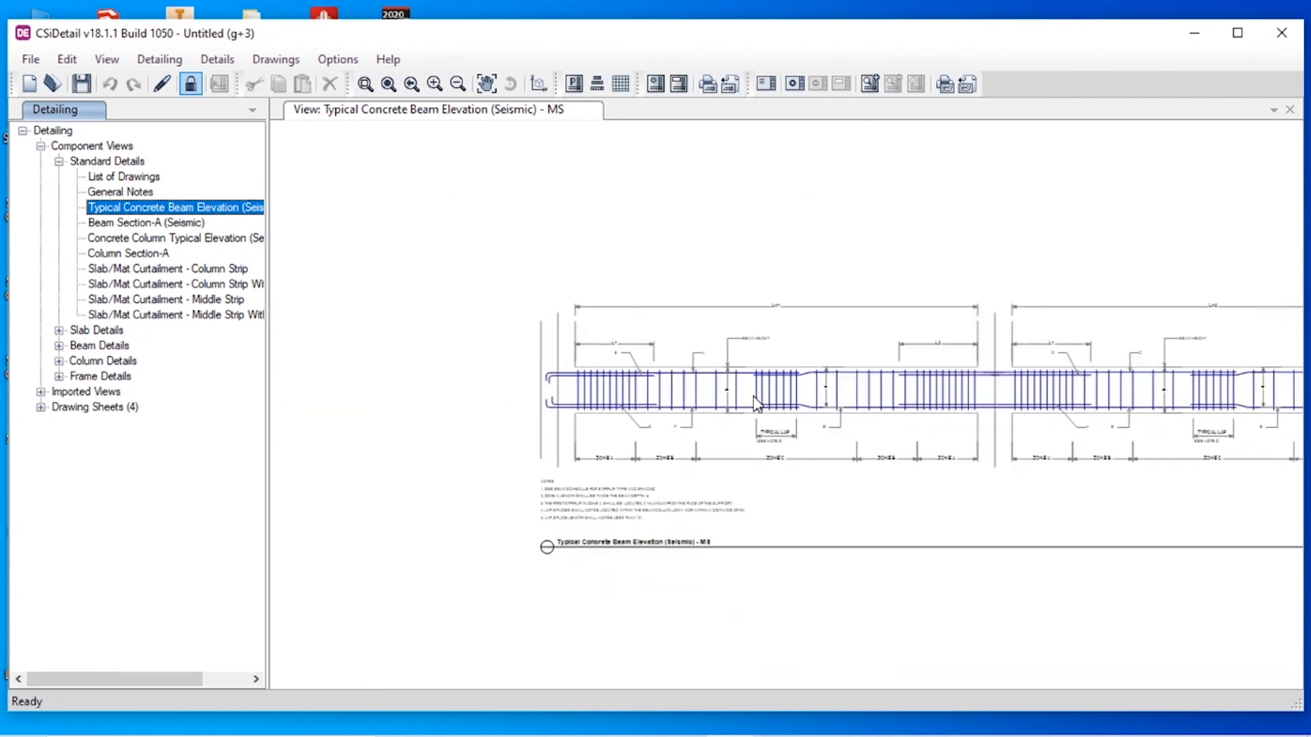
left_click(1018, 360)
scroll(853, 478, "up", 2)
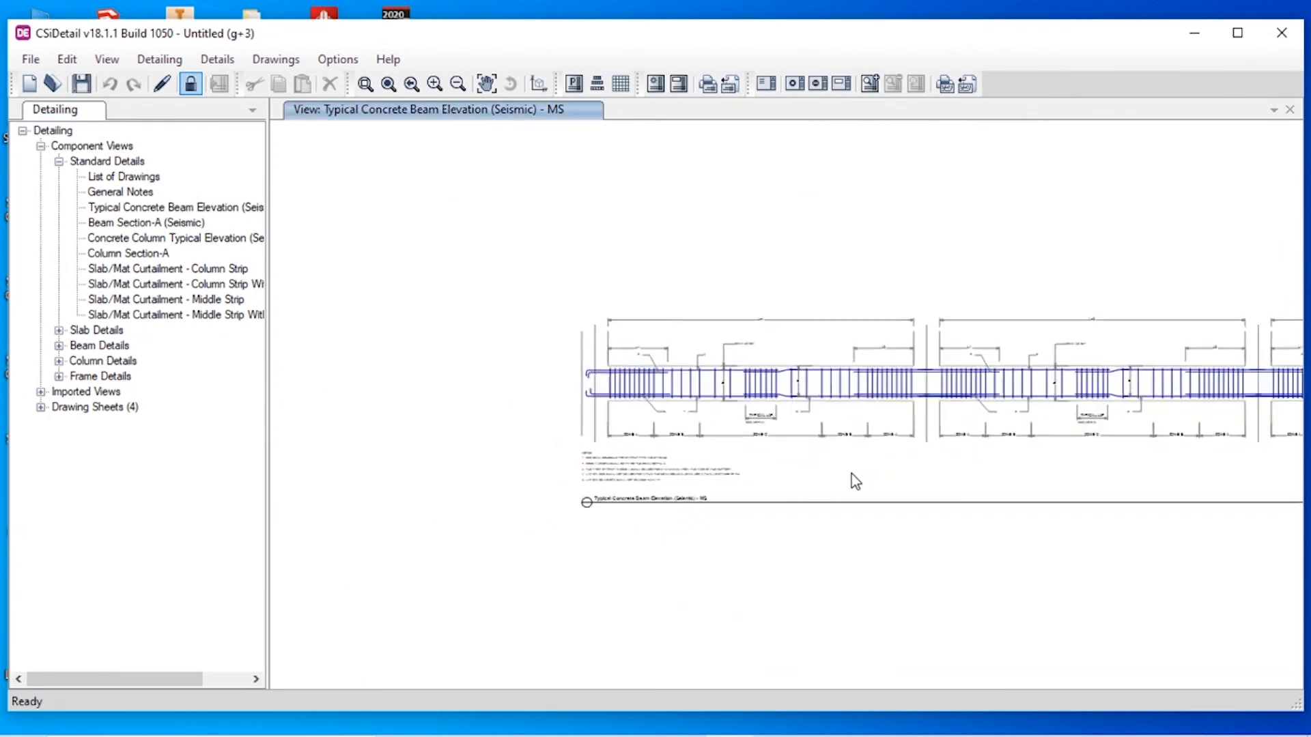
scroll(854, 477, "down", 1)
scroll(853, 471, "down", 3)
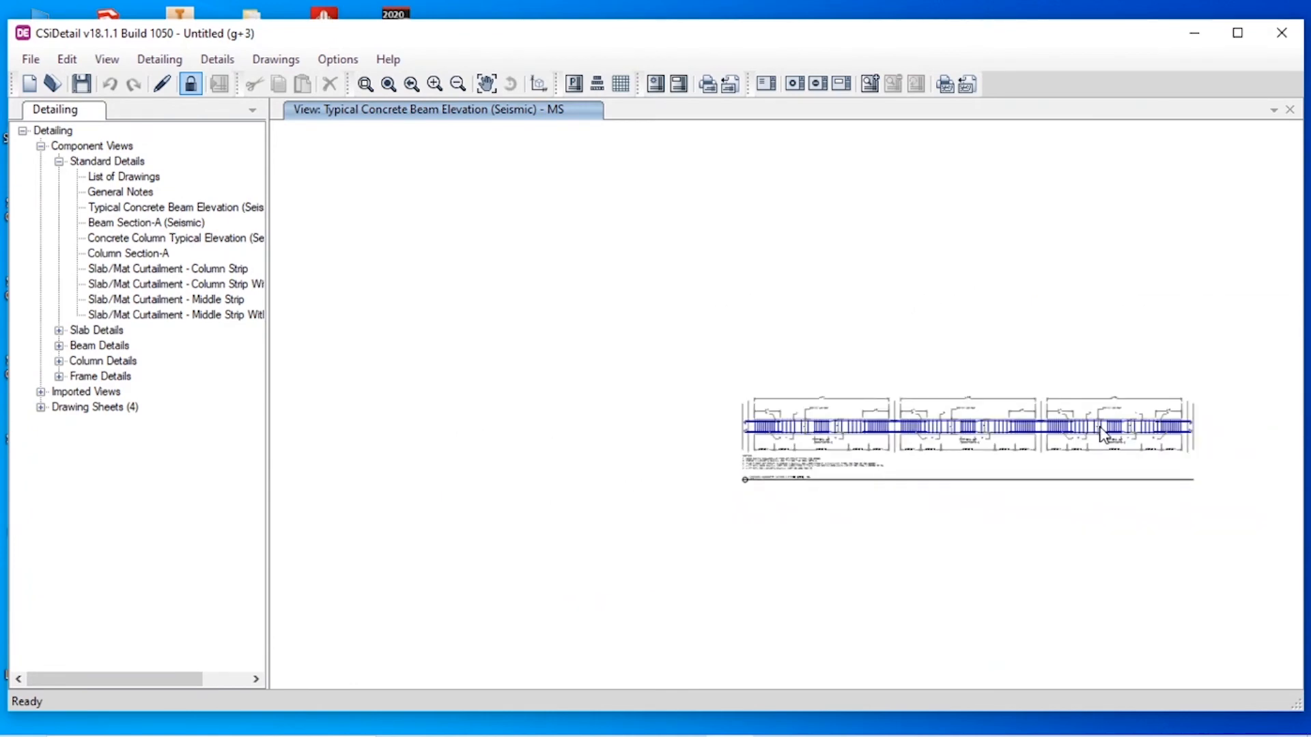
middle_click_drag(1101, 428, 885, 414)
scroll(885, 414, "up", 5)
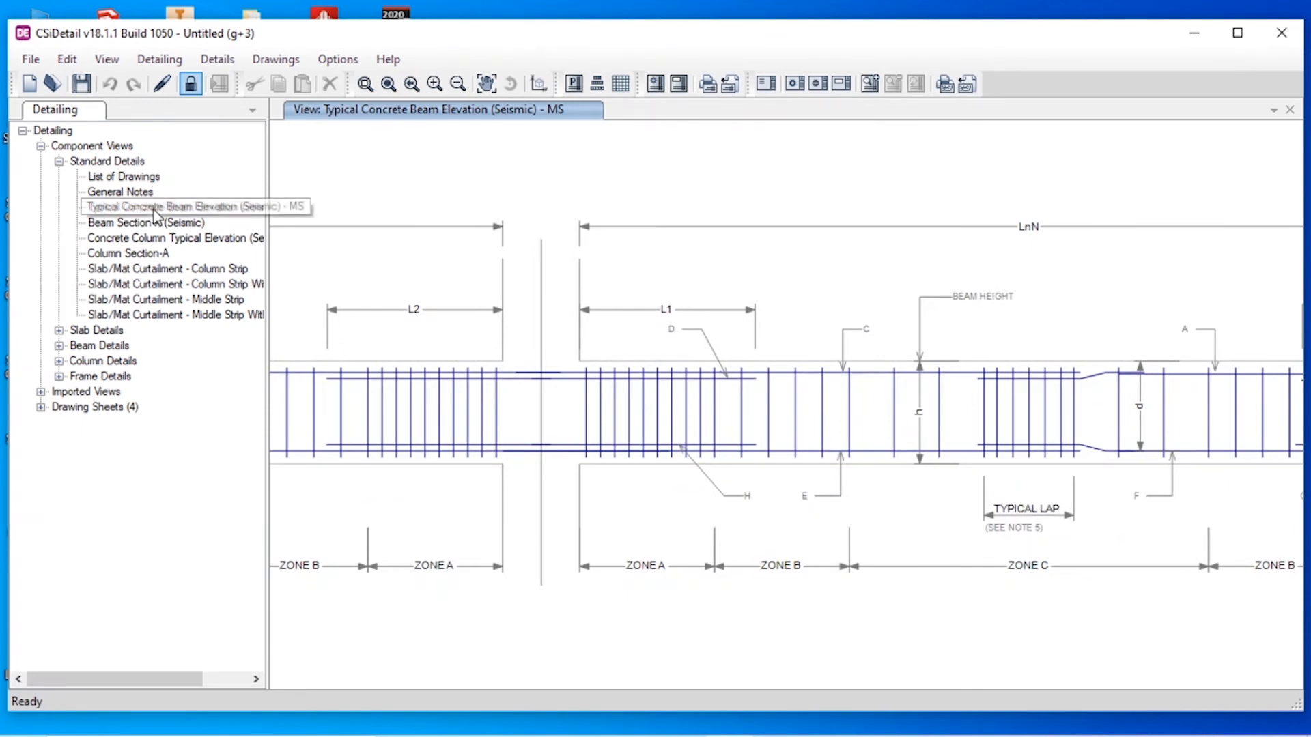
- Examine the typical seismic concrete column elevation, checking its tie zones, zone length notes and typical lap
double_click(146, 239)
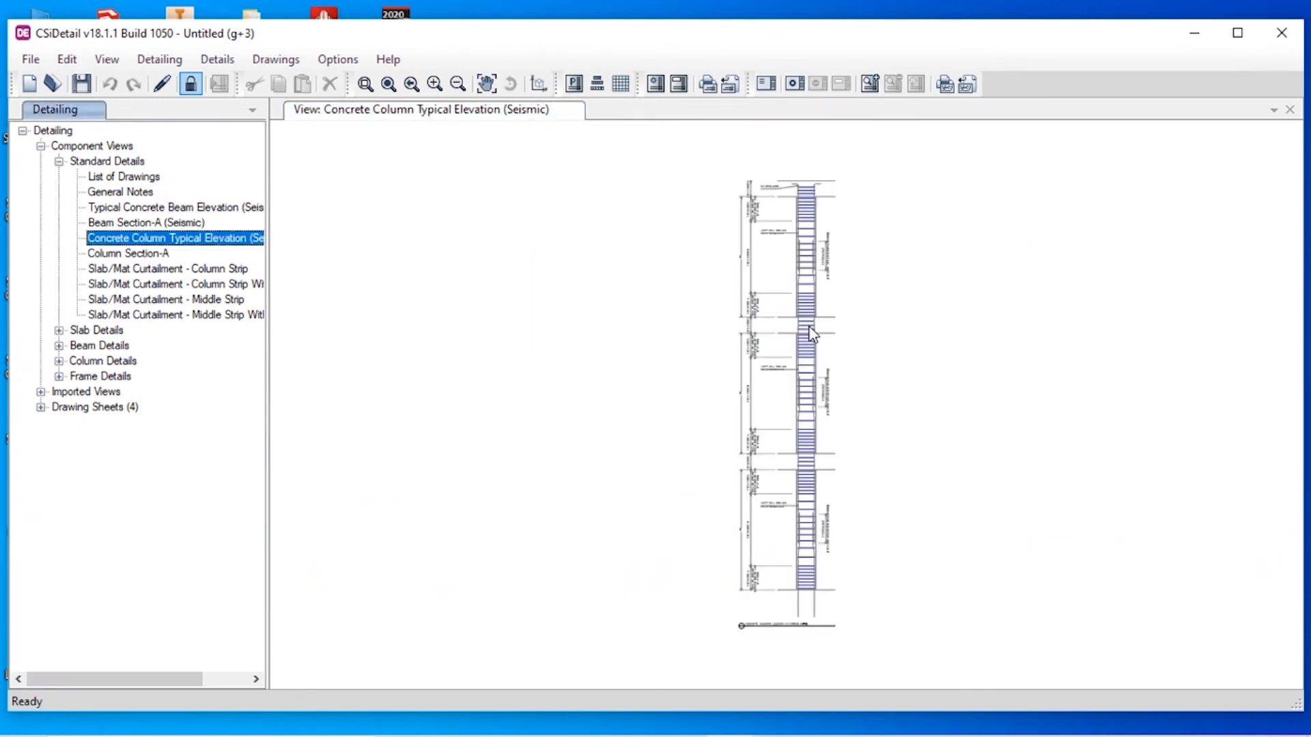
scroll(822, 576, "up", 5)
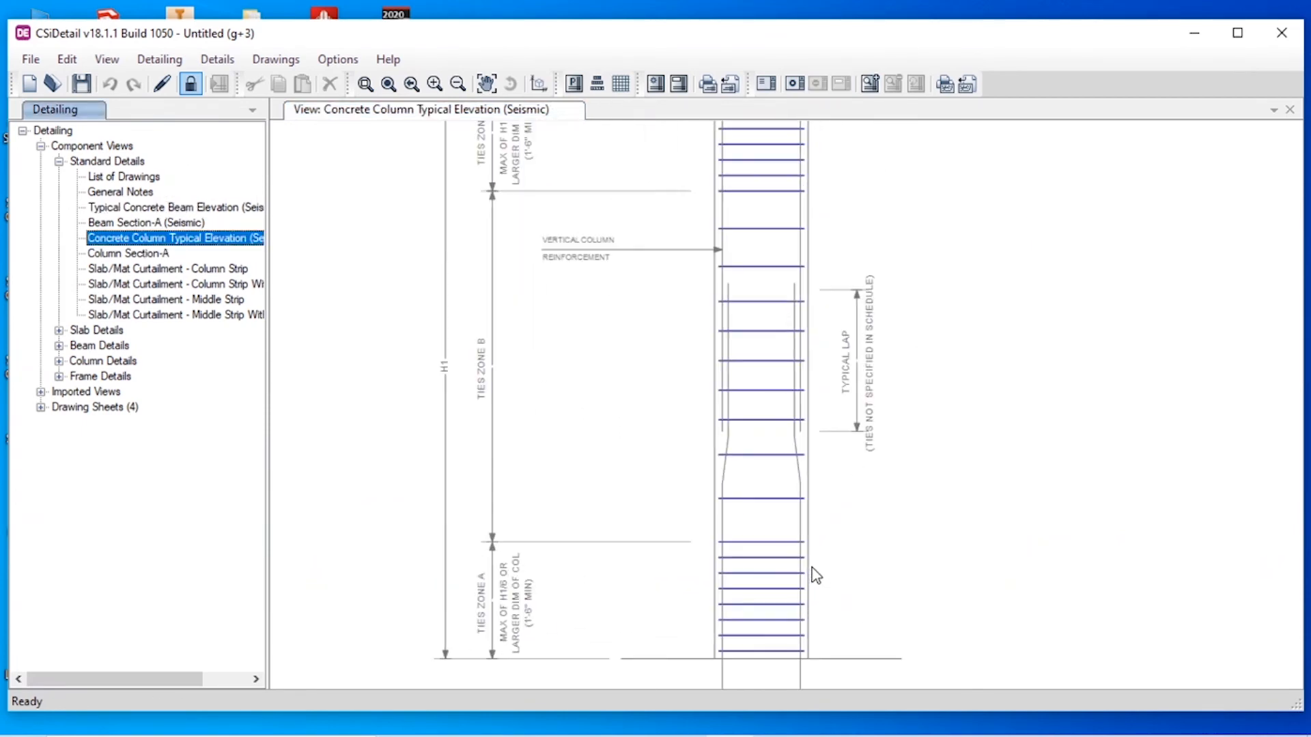
scroll(520, 635, "up", 3)
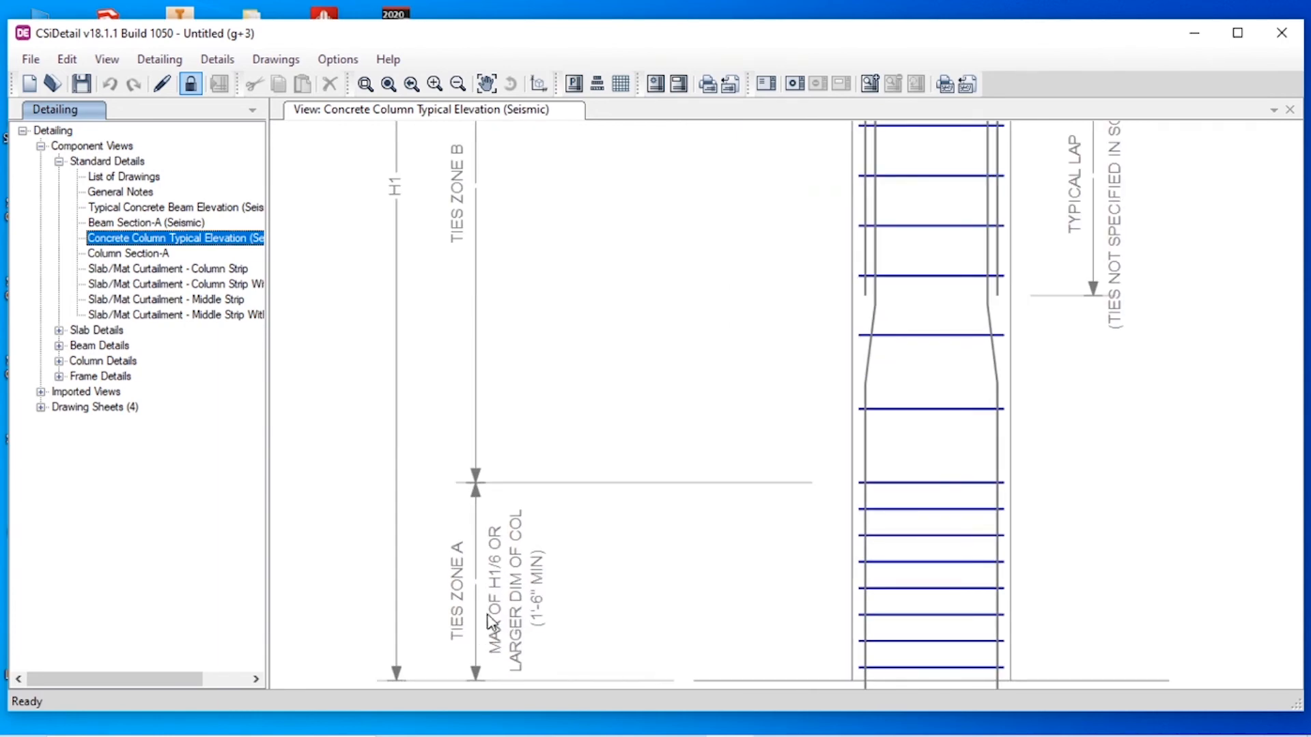
scroll(654, 546, "down", 1)
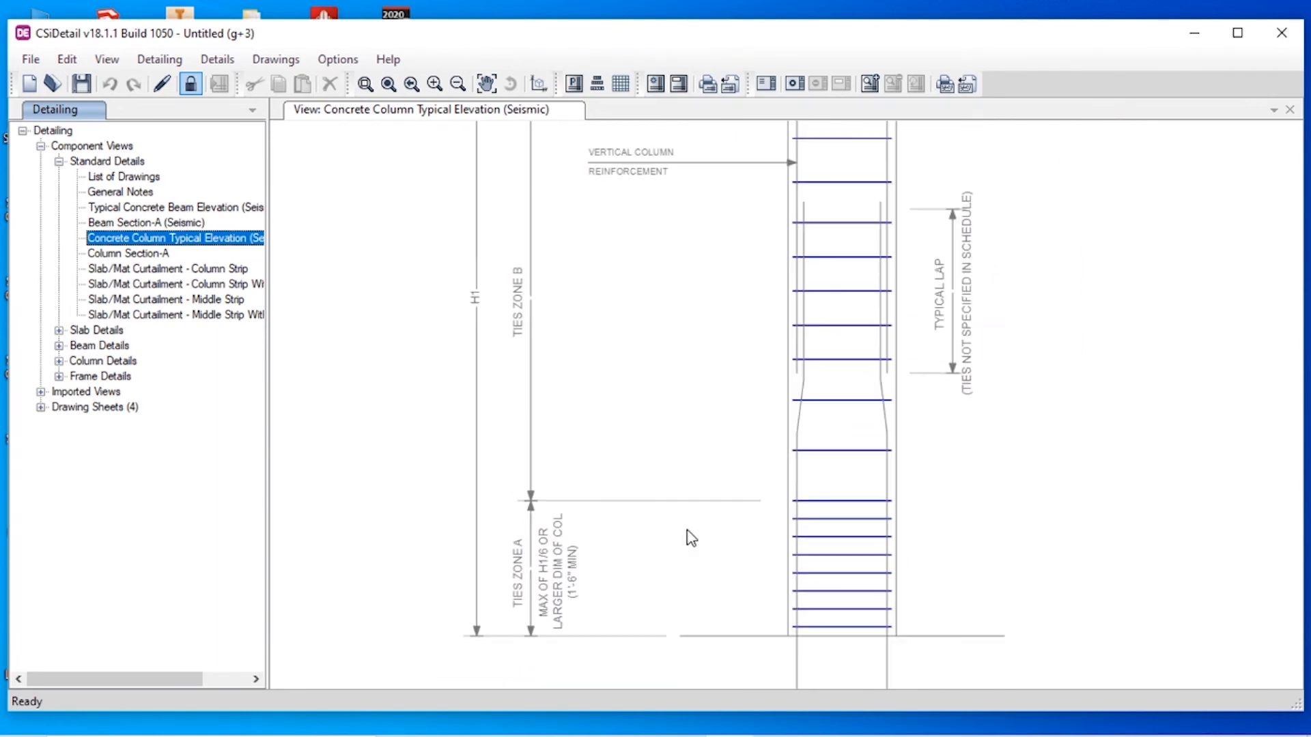
scroll(744, 469, "down", 3)
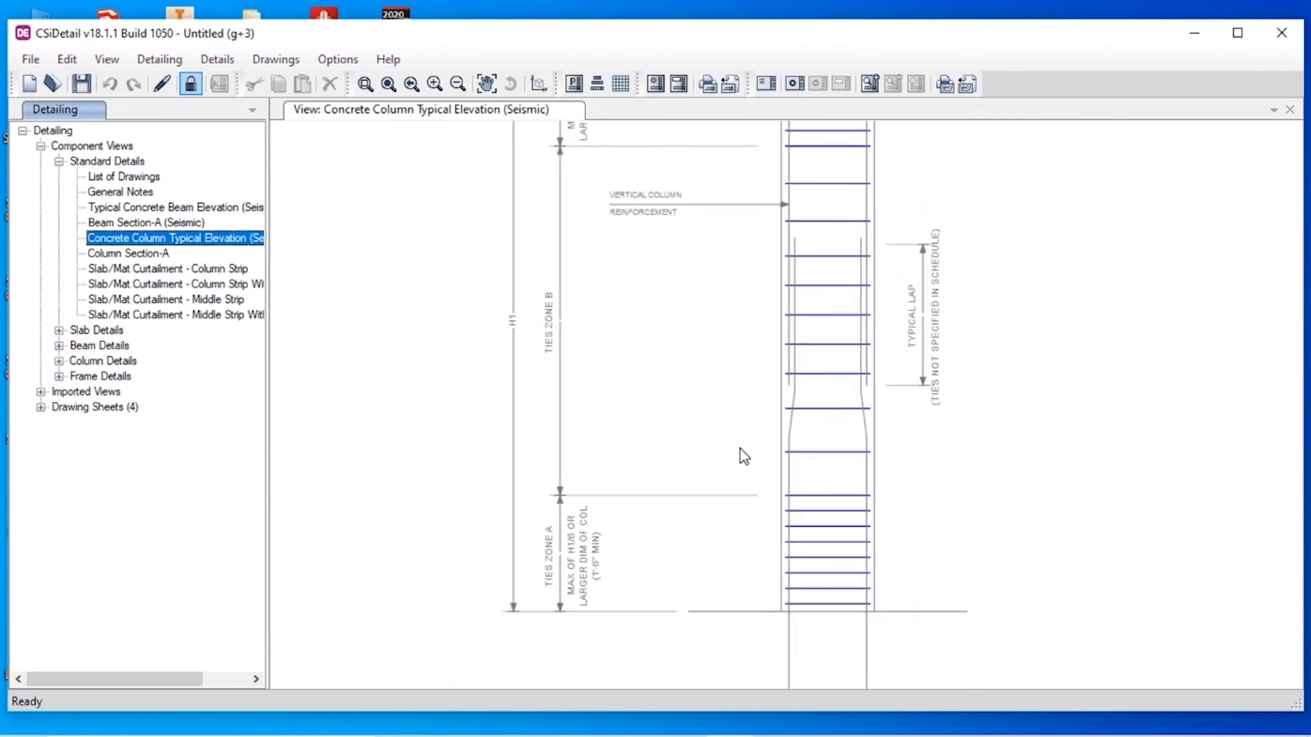
scroll(637, 226, "up", 3)
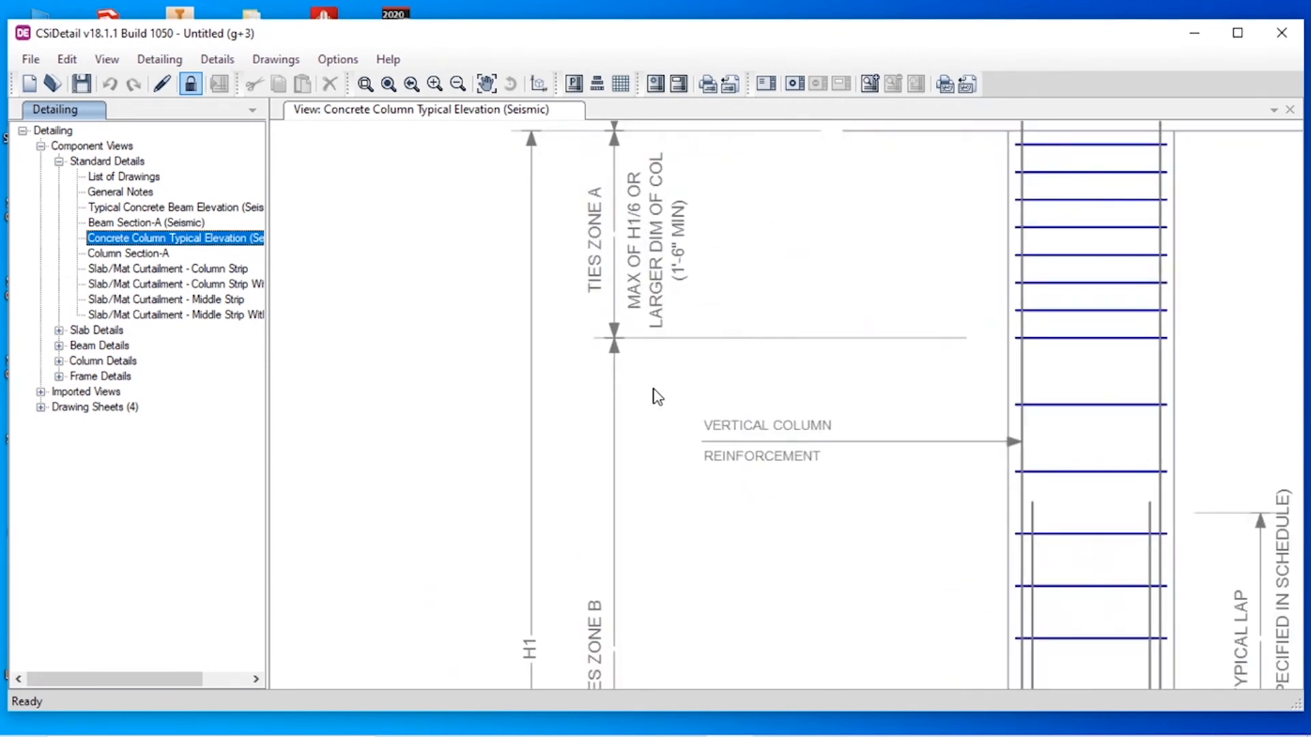
scroll(658, 396, "down", 2)
scroll(635, 362, "up", 2)
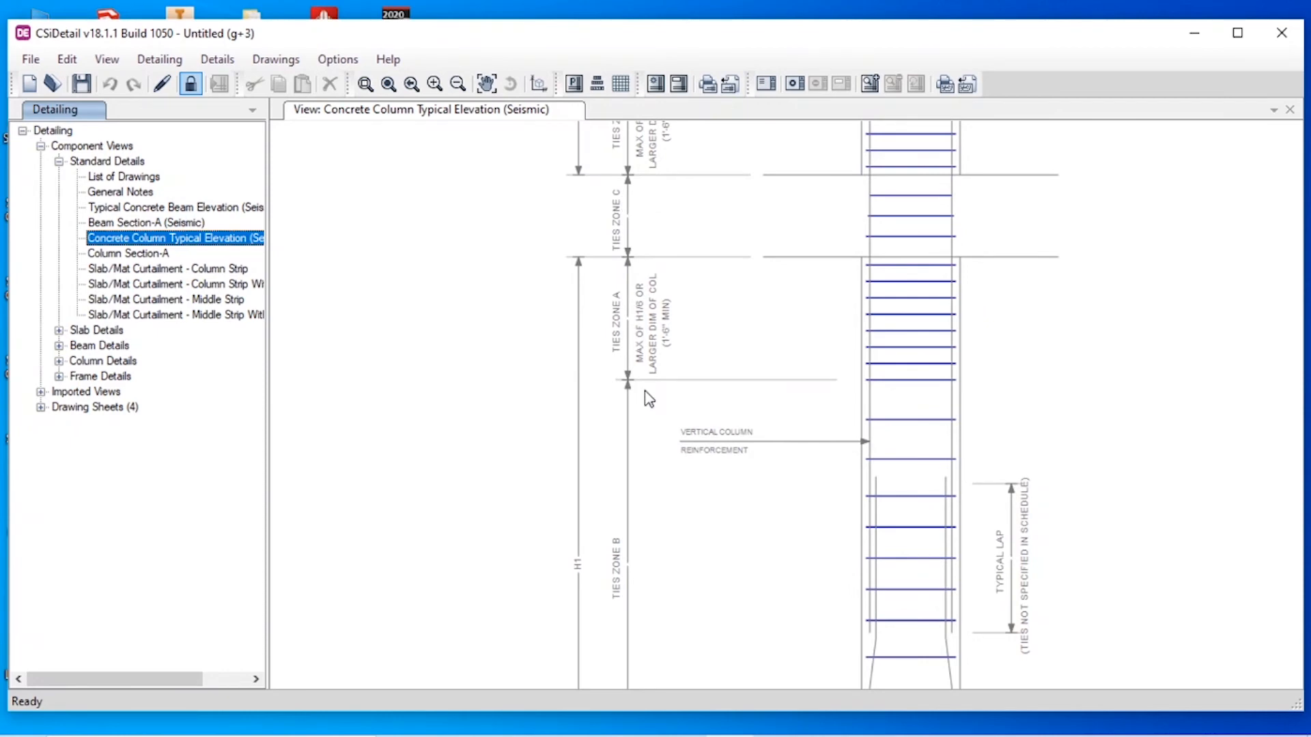
scroll(648, 399, "down", 5)
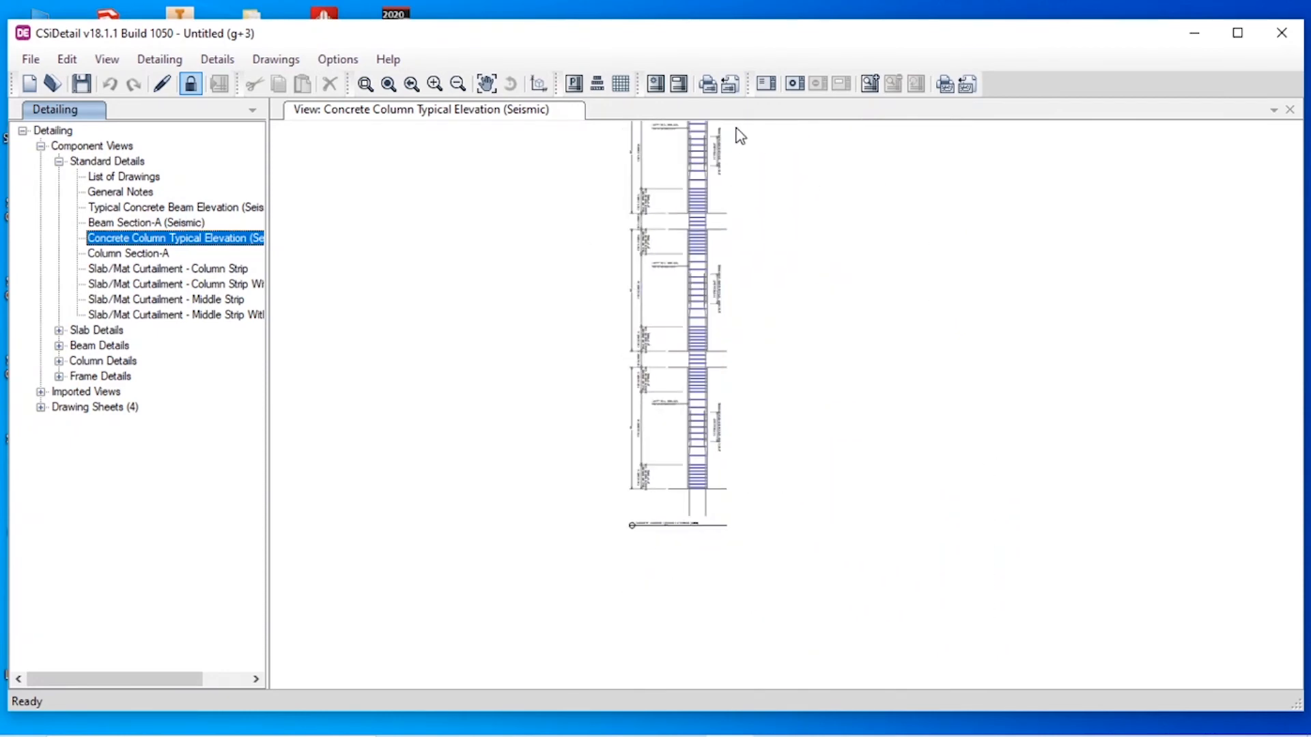
- View the standard Column Section-A and the slab/mat curtailment details for column and middle strips, with and without drop panels
scroll(719, 167, "up", 3)
left_click(161, 258)
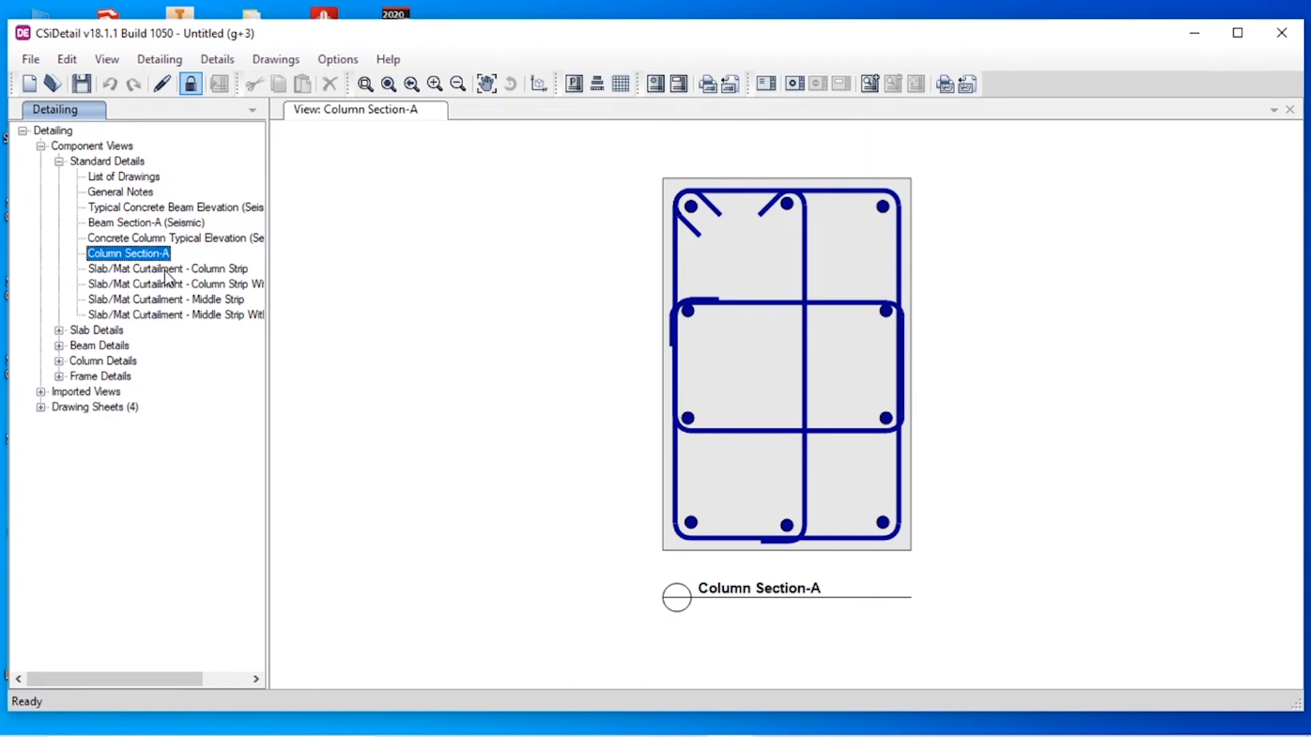
left_click(166, 271)
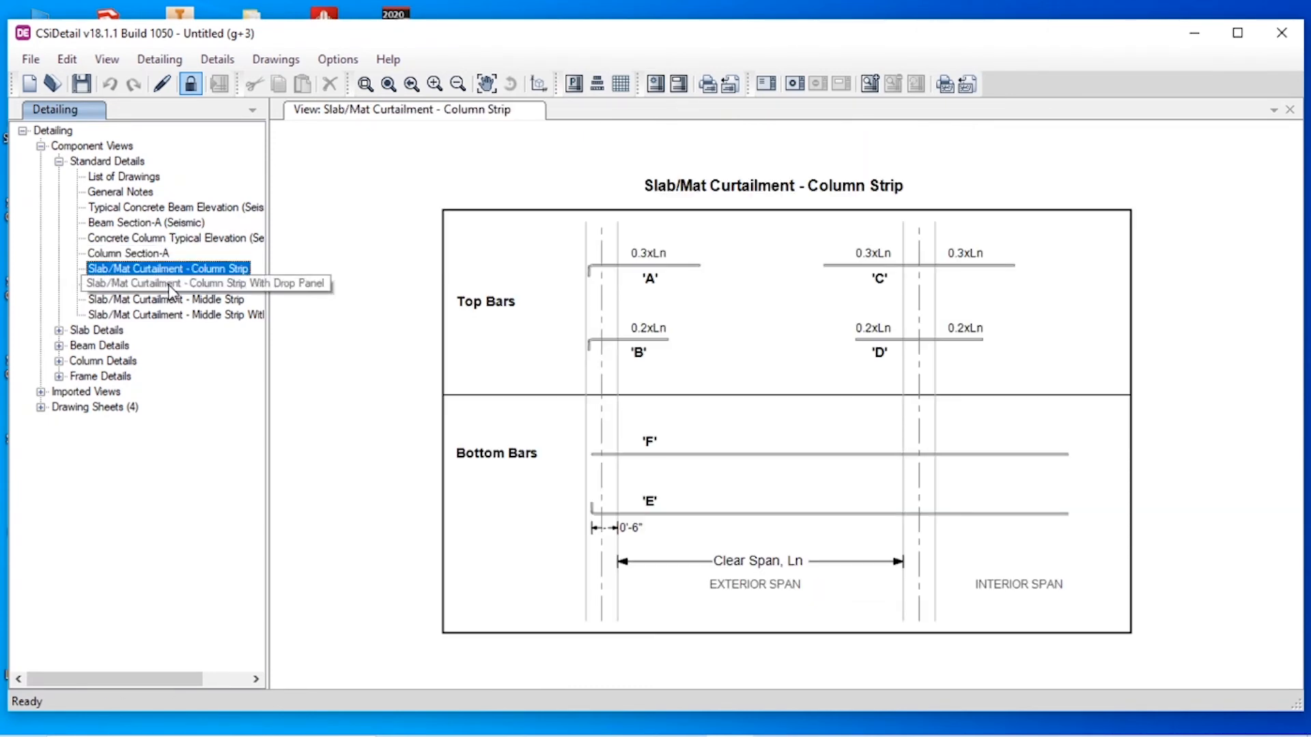
left_click(168, 284)
left_click(174, 300)
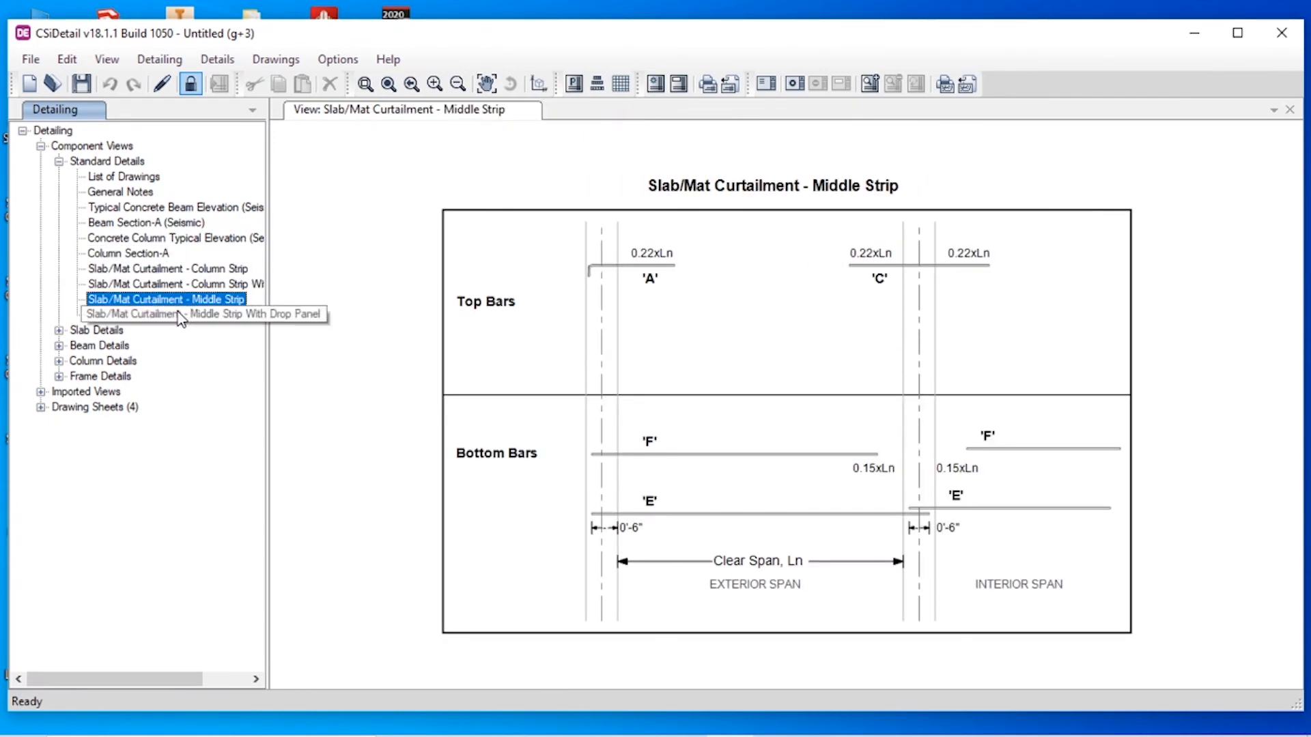
left_click(176, 314)
left_click(59, 162)
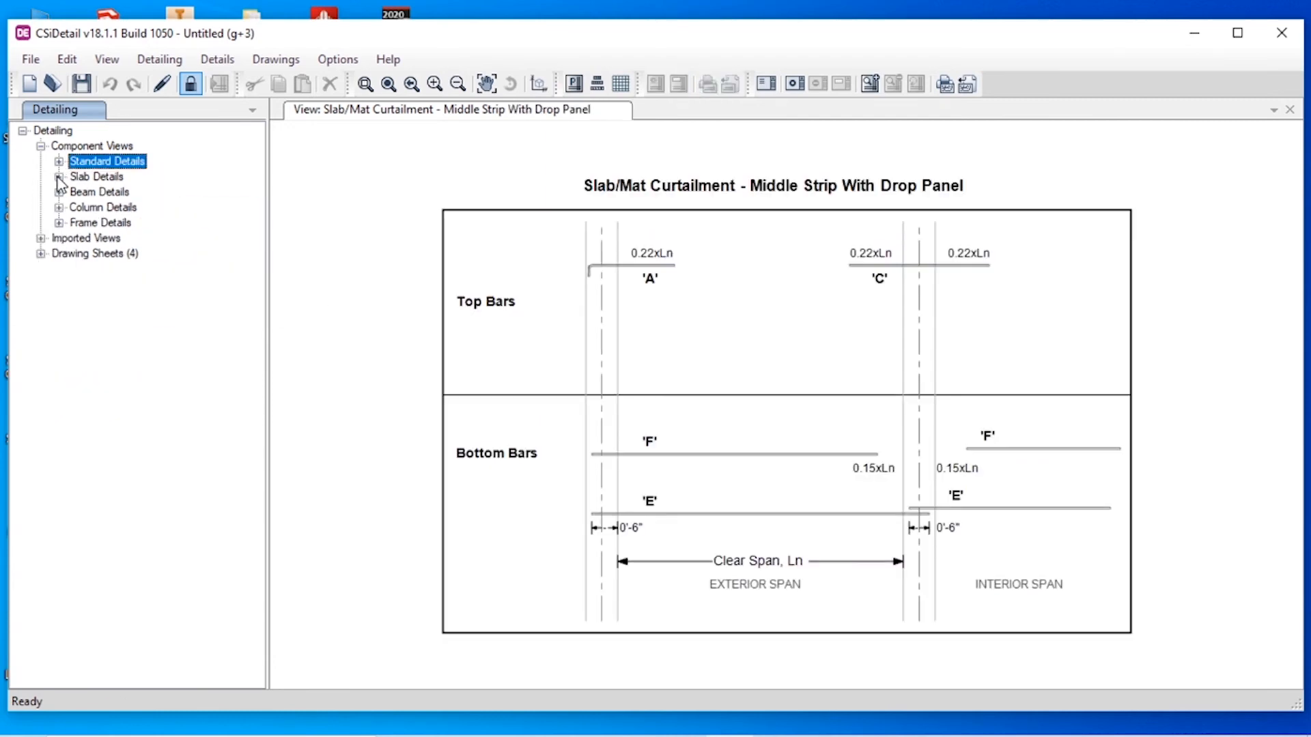
- Examine the floor slab bill of materials among the slab schedules and tables
left_click(59, 176)
left_click(77, 207)
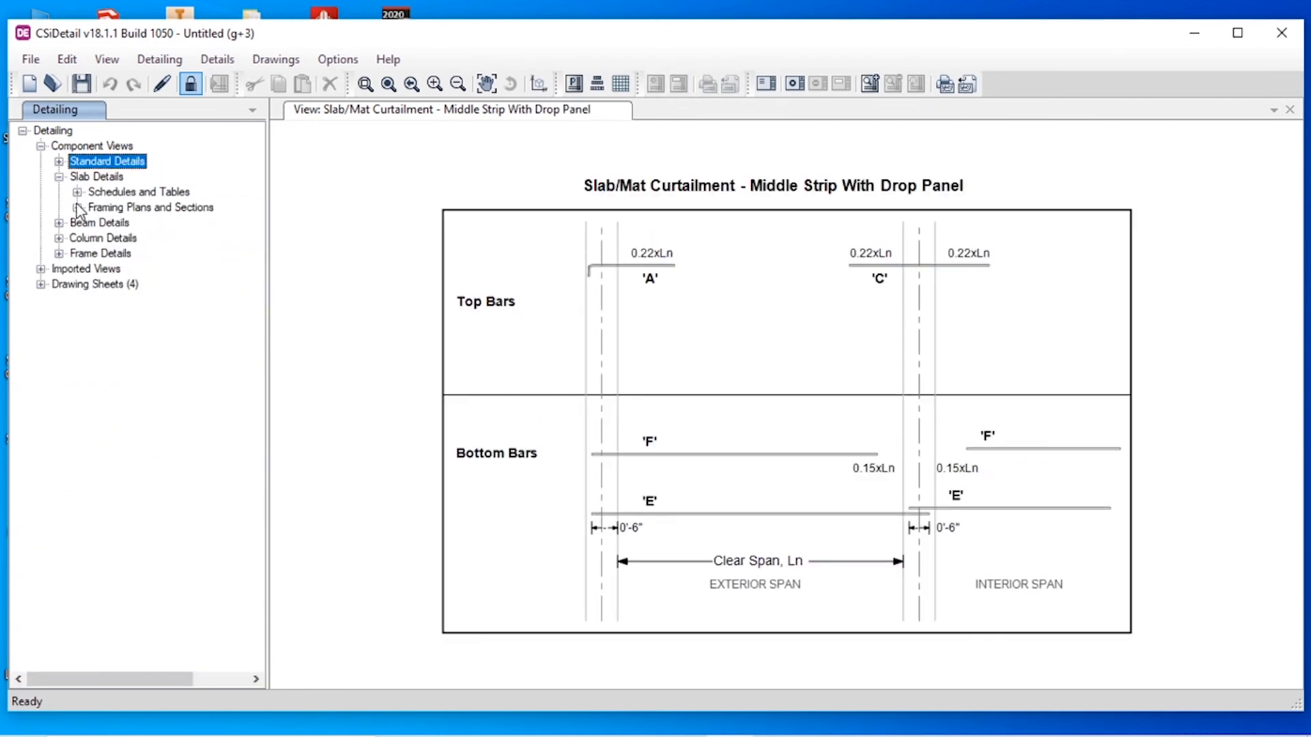
left_click(77, 192)
left_click(130, 207)
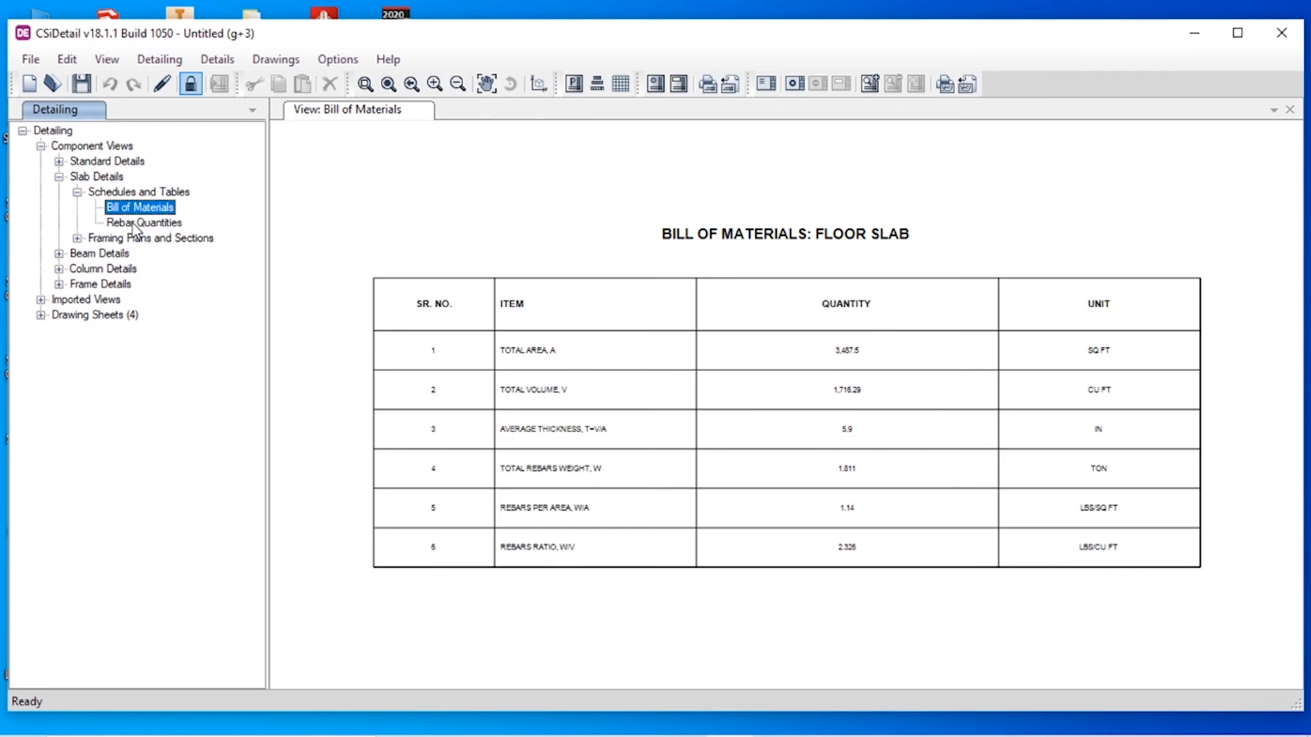
left_click(134, 223)
left_click(140, 210)
scroll(544, 516, "up", 2)
scroll(542, 514, "down", 2)
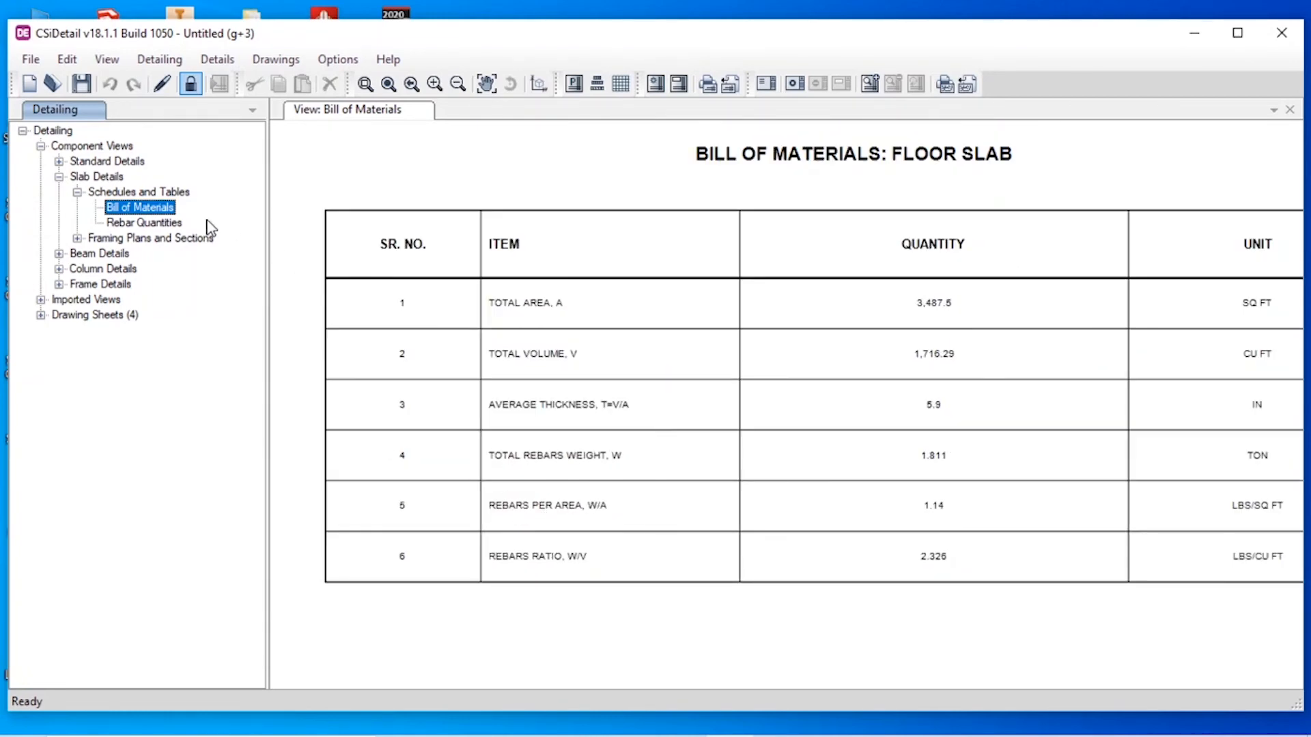
- Examine the floor slab rebar quantities, reading the length and weight for each bar size
left_click(171, 223)
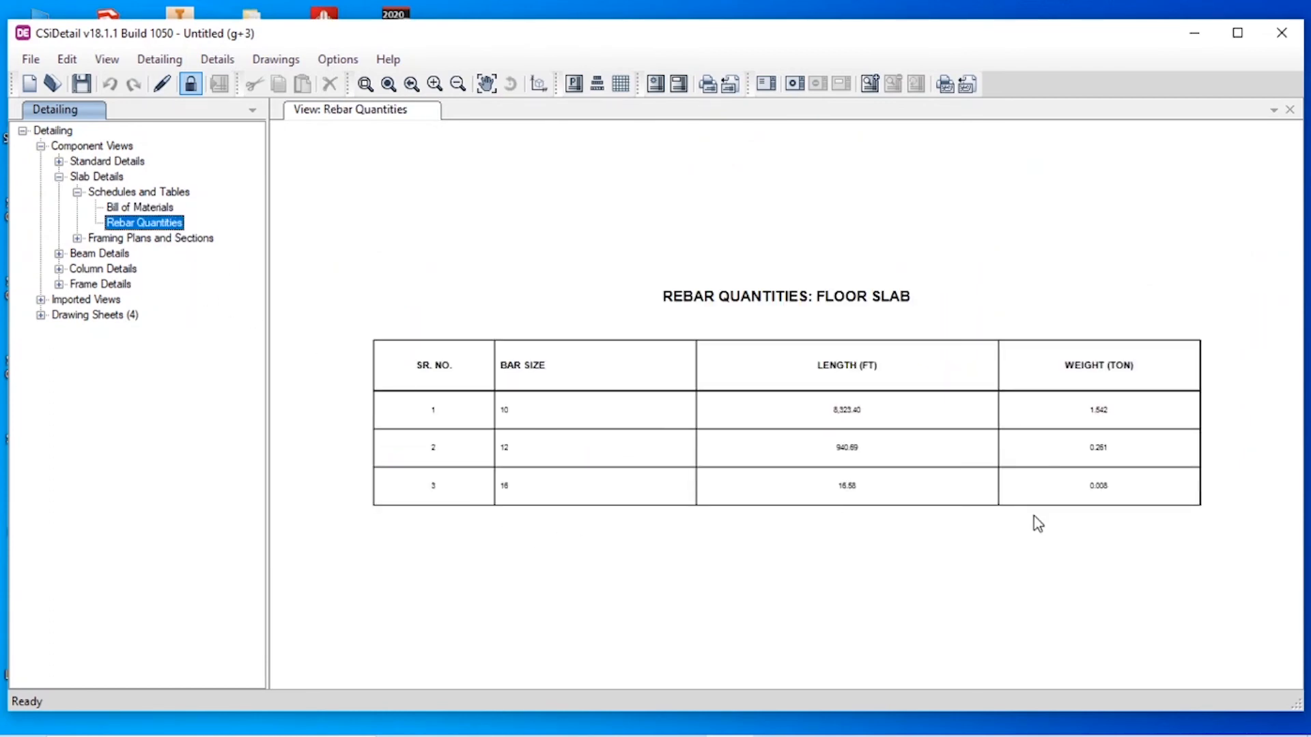
scroll(530, 424, "up", 3)
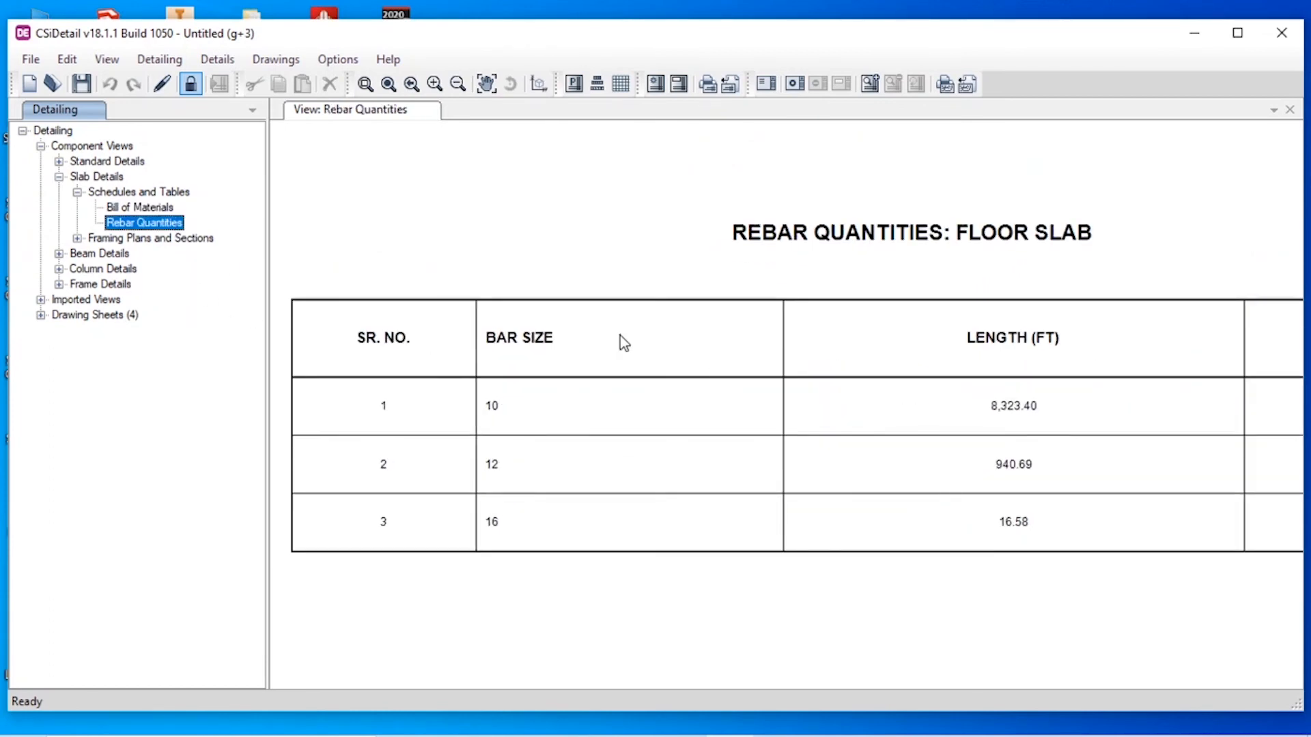
scroll(465, 426, "down", 1)
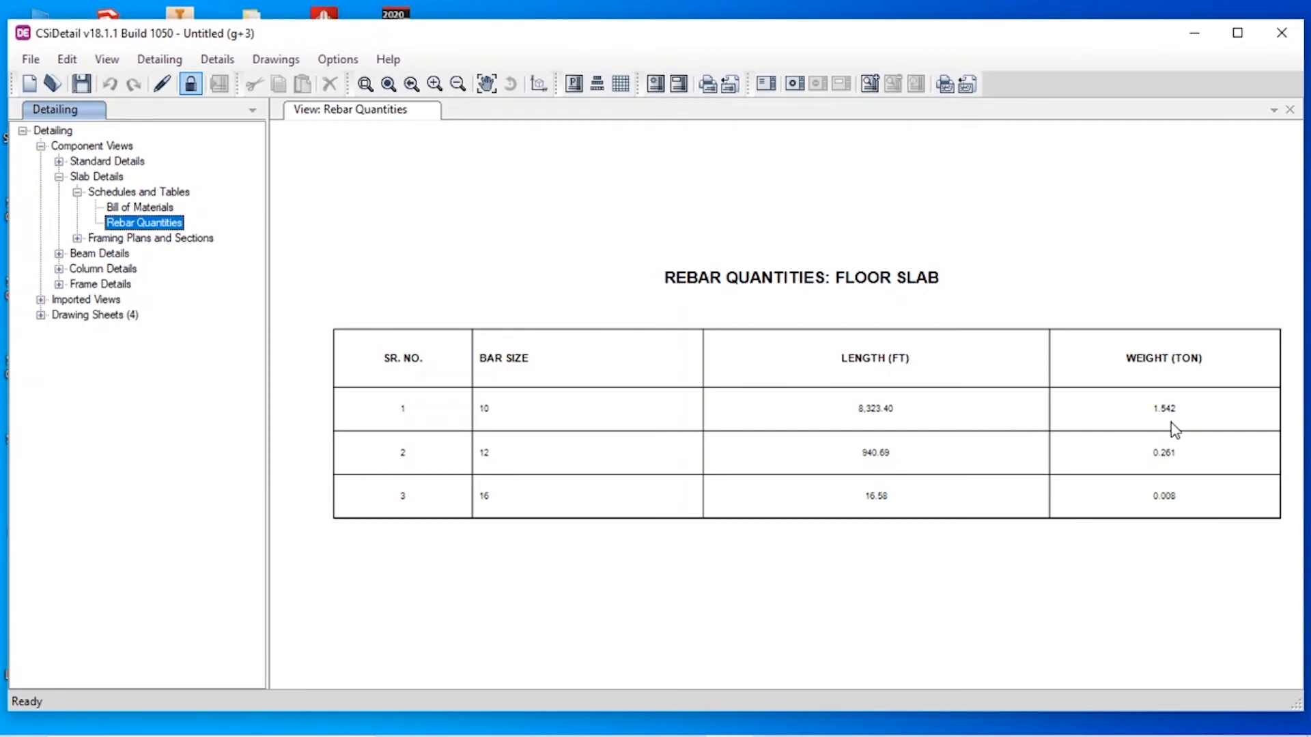
scroll(1181, 428, "up", 2)
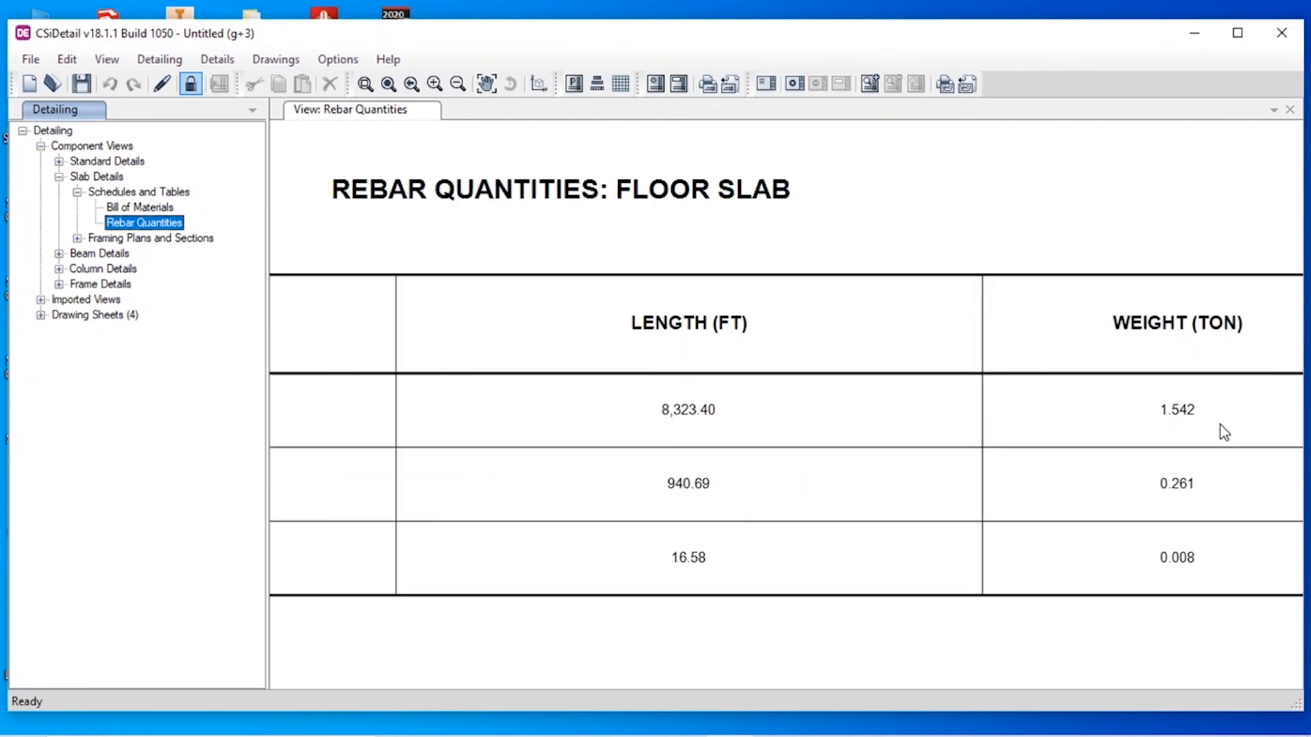
scroll(1222, 432, "down", 2)
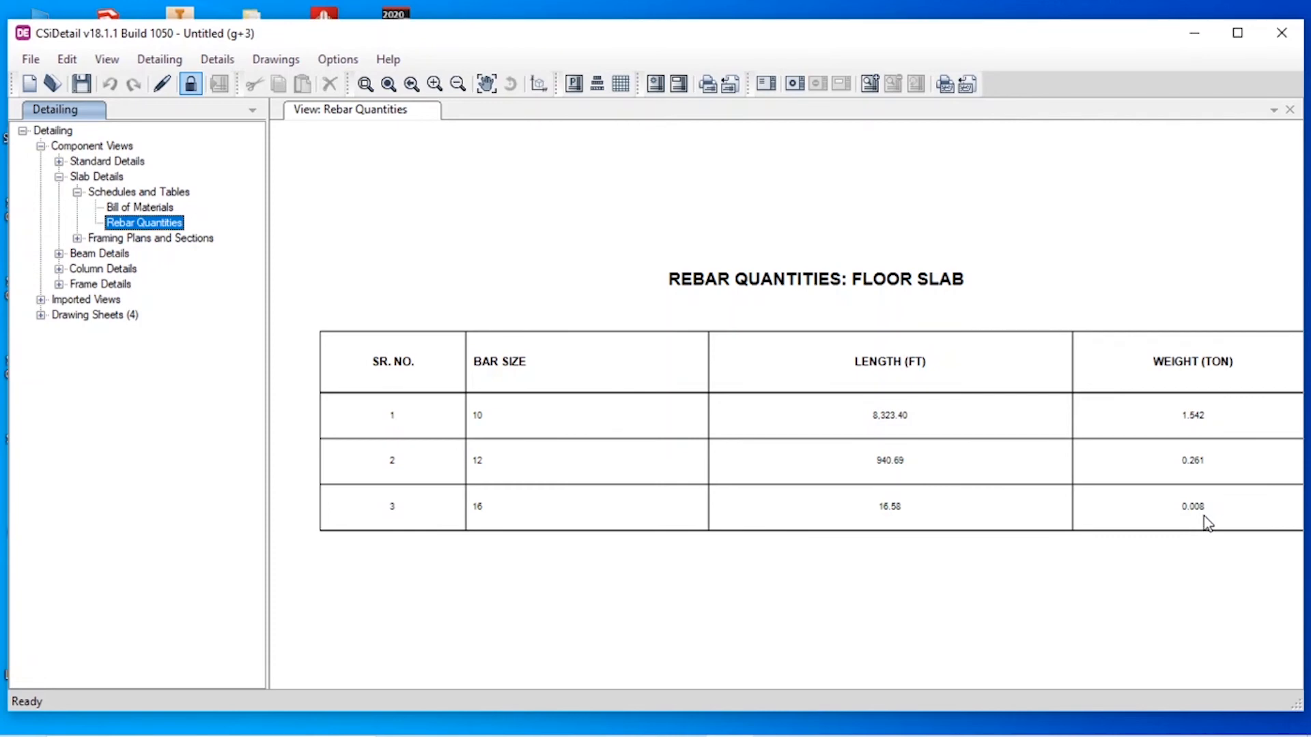
left_click(77, 192)
- View the Story 3 floor framing plan and rebar plans, inspecting the bar callouts on the bottom rebar plan
left_click(76, 207)
left_click(157, 238)
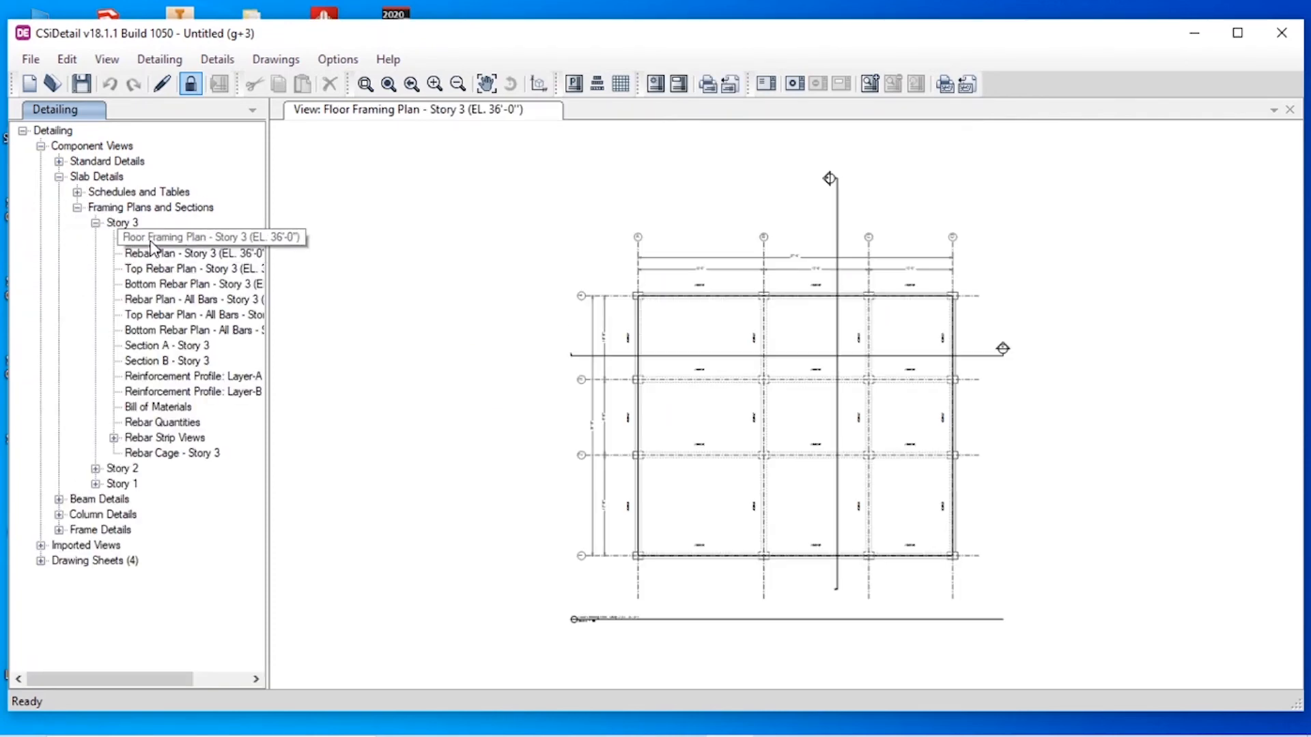
left_click(183, 253)
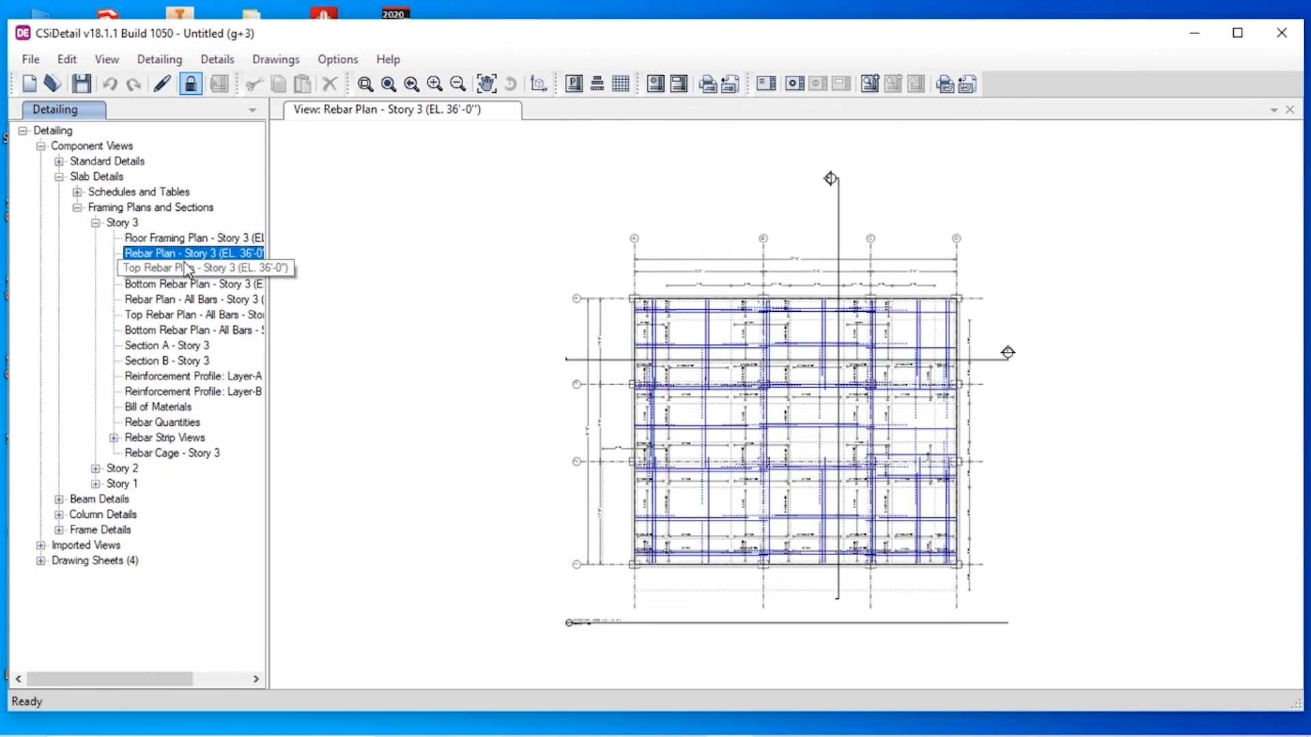
left_click(184, 269)
left_click(190, 285)
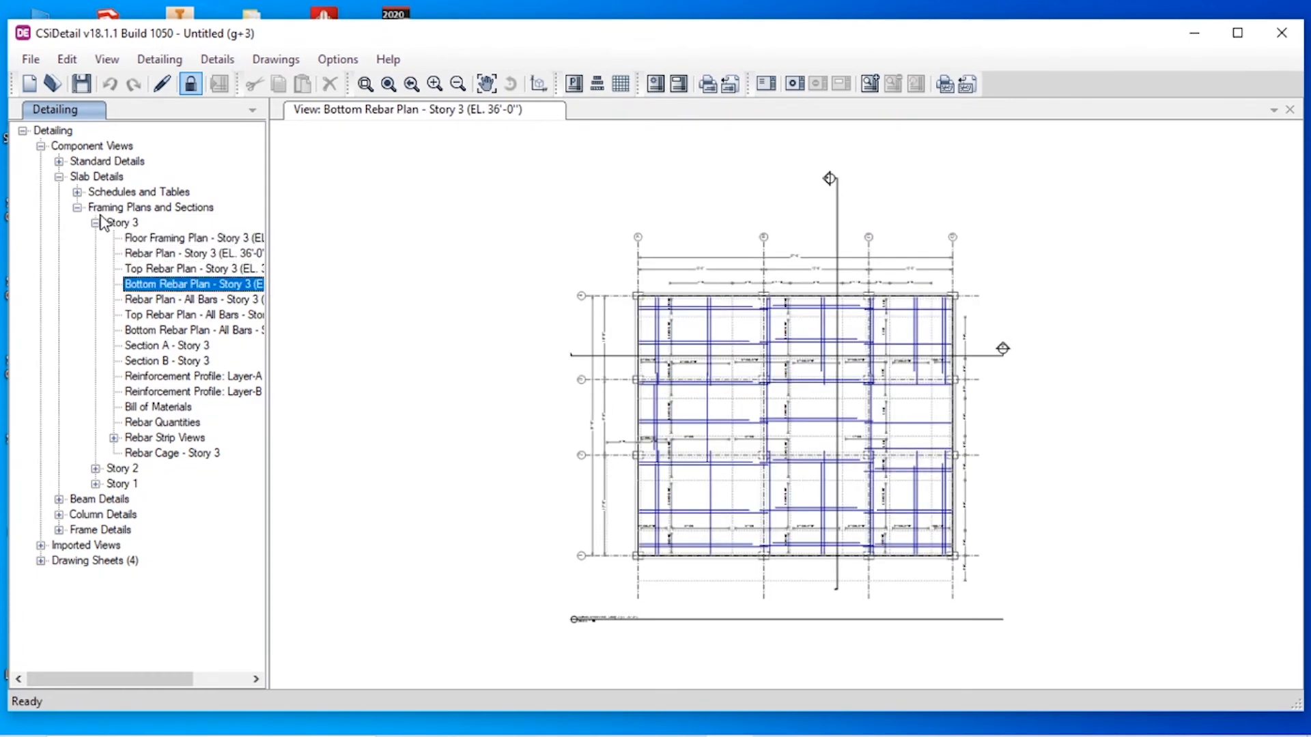
scroll(867, 433, "up", 4)
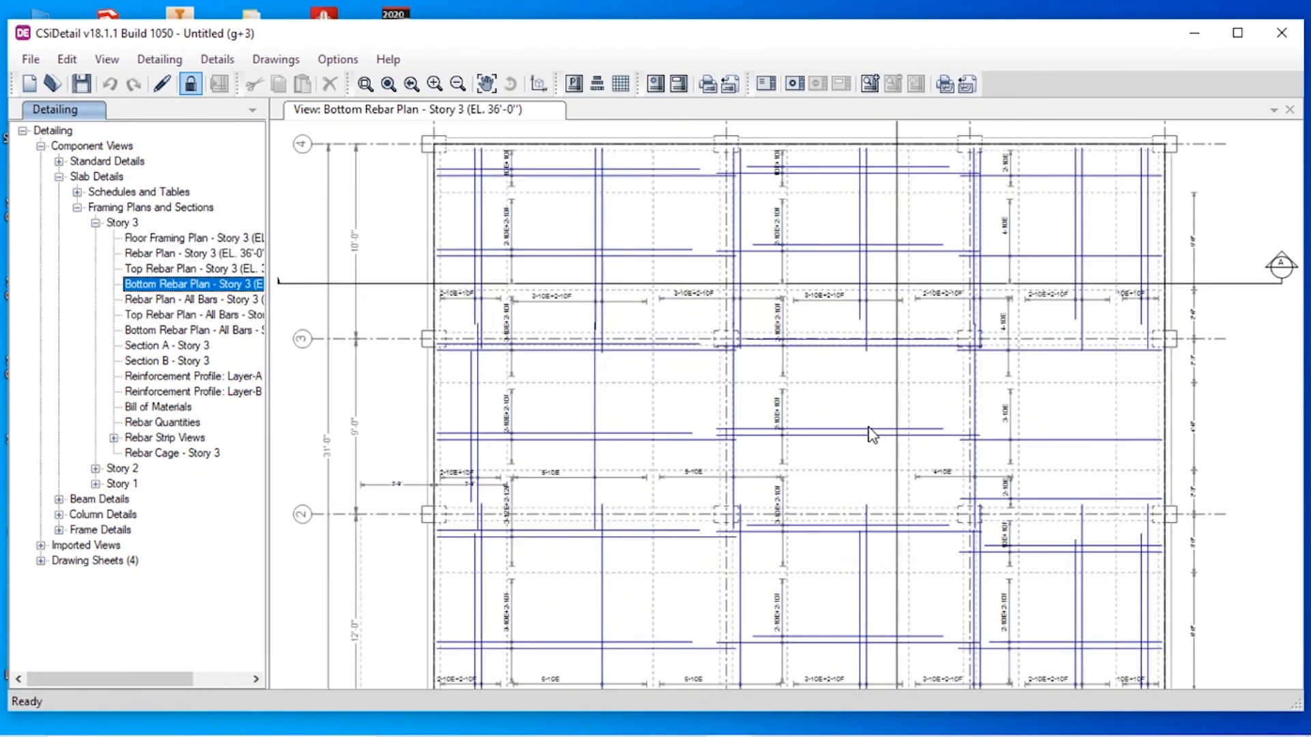
scroll(866, 278, "up", 2)
scroll(846, 353, "up", 2)
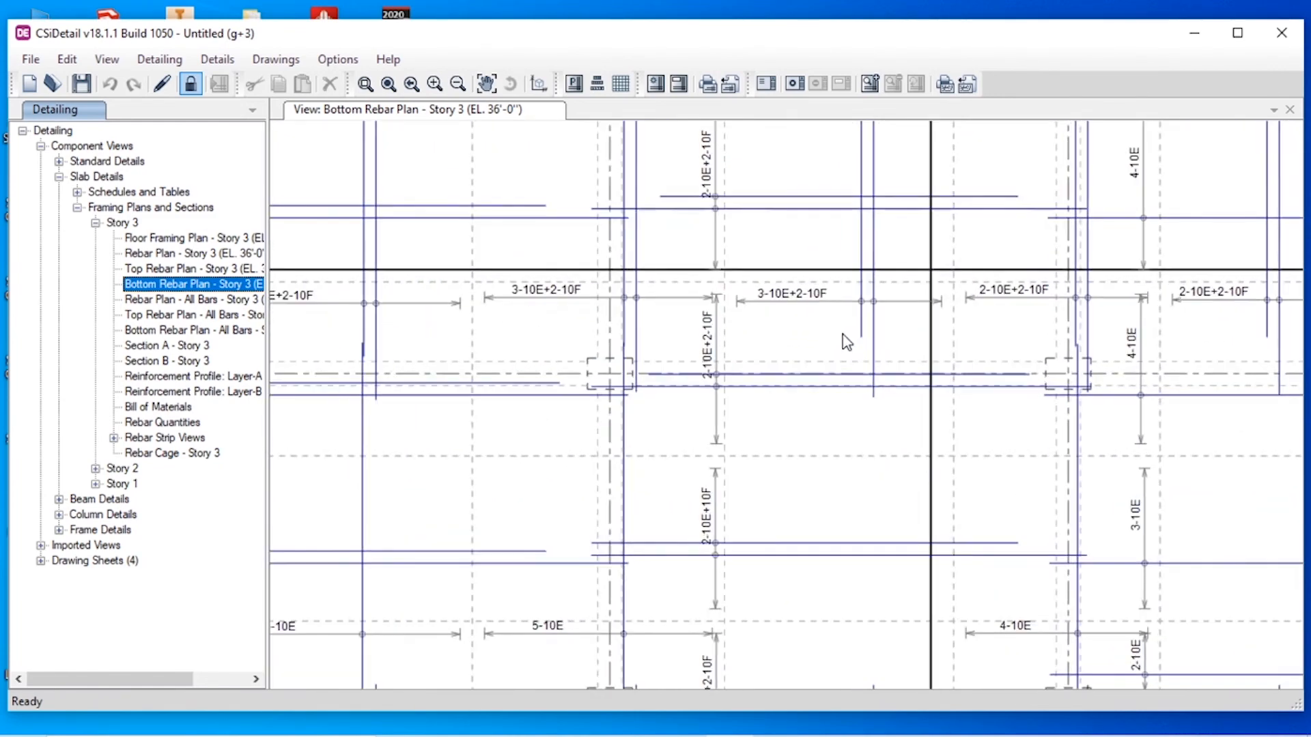
- View the Story 3 all-bars rebar plans and the slab cross-sections A and B
left_click(169, 302)
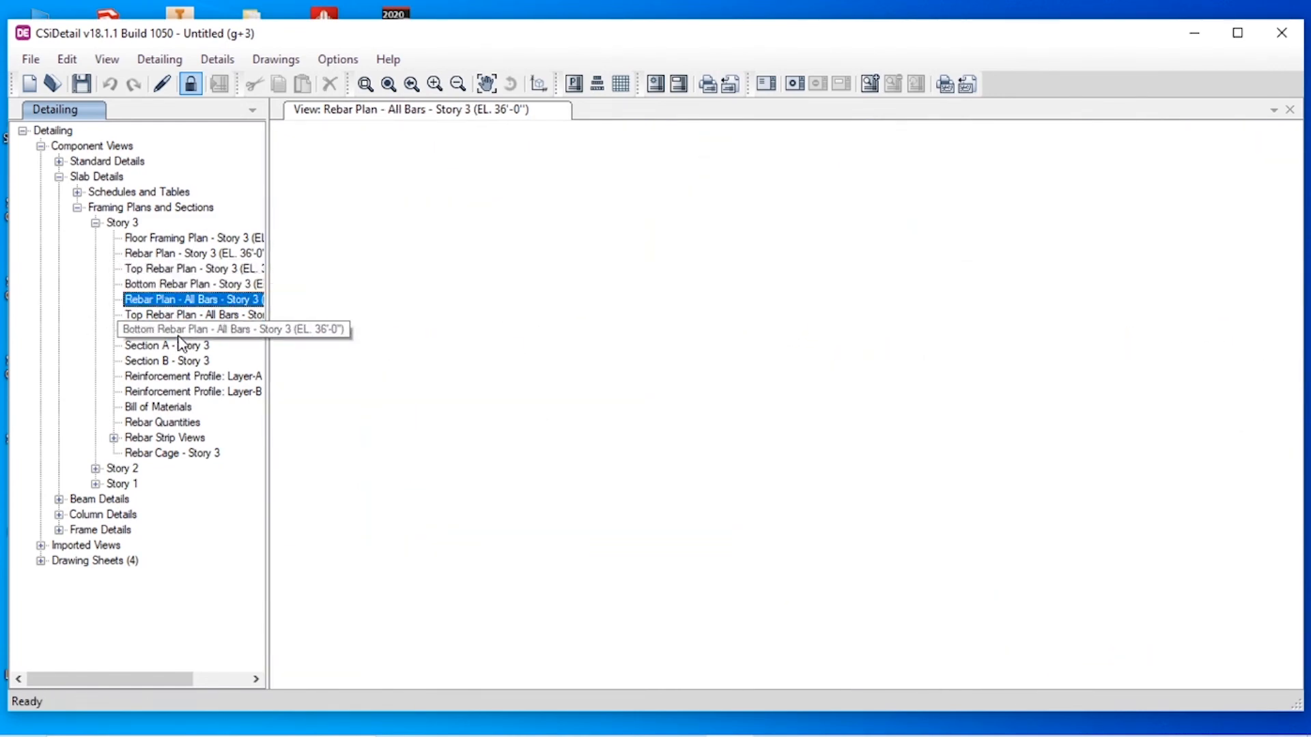
left_click(190, 332)
left_click(189, 347)
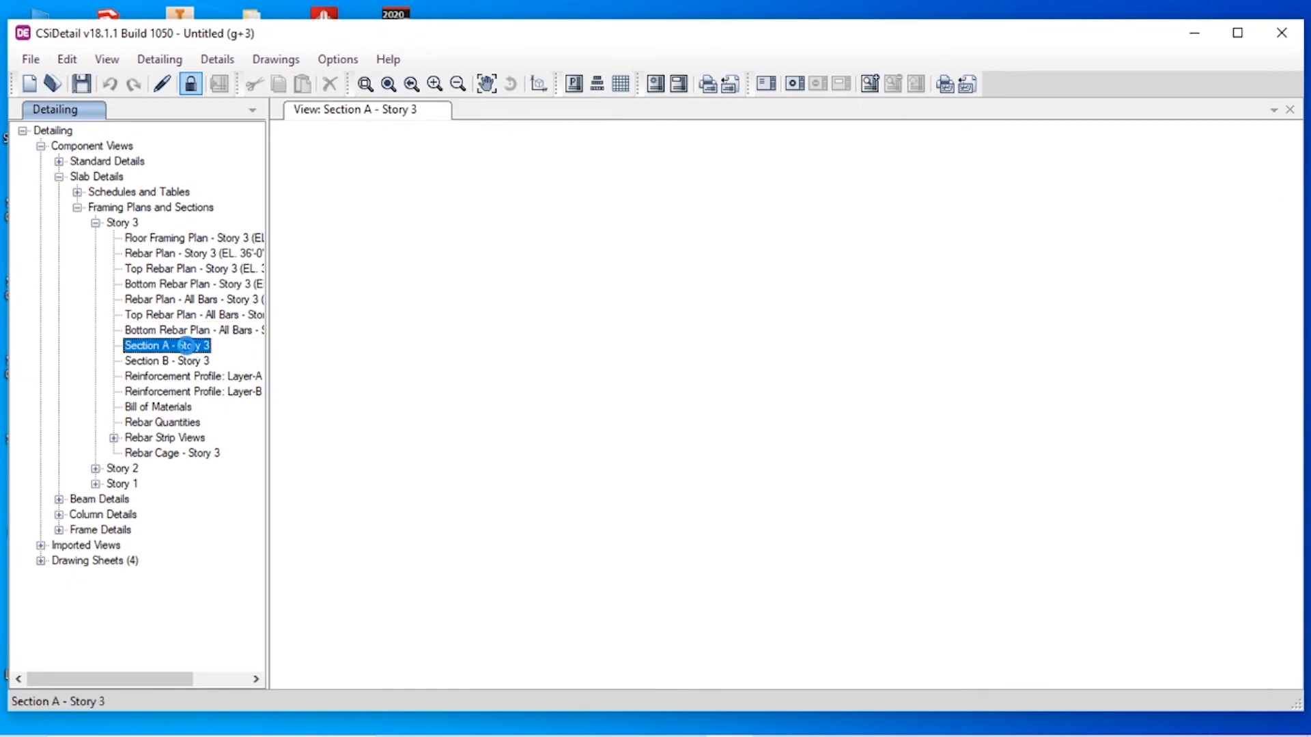
left_click(191, 362)
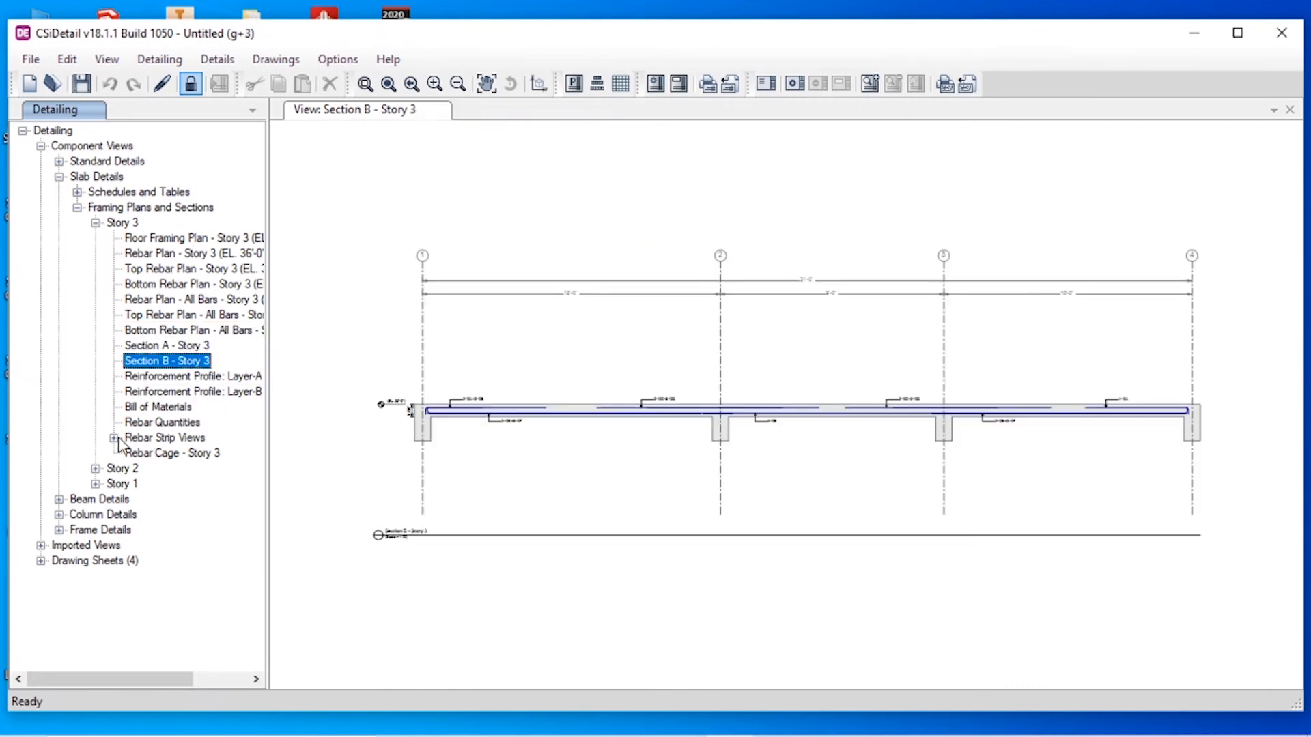
- View the Story 3 rebar strip layout among the slab's rebar strip views
left_click(173, 444)
left_click(113, 438)
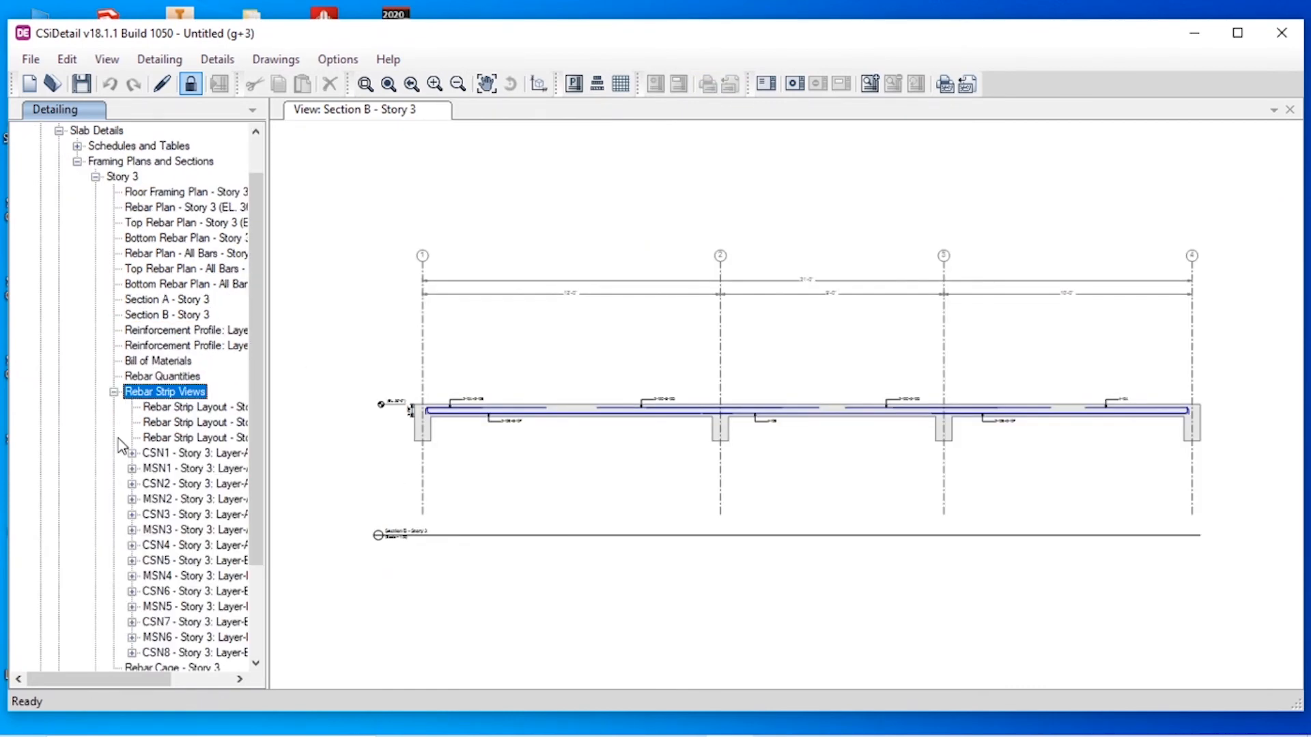
left_click(190, 410)
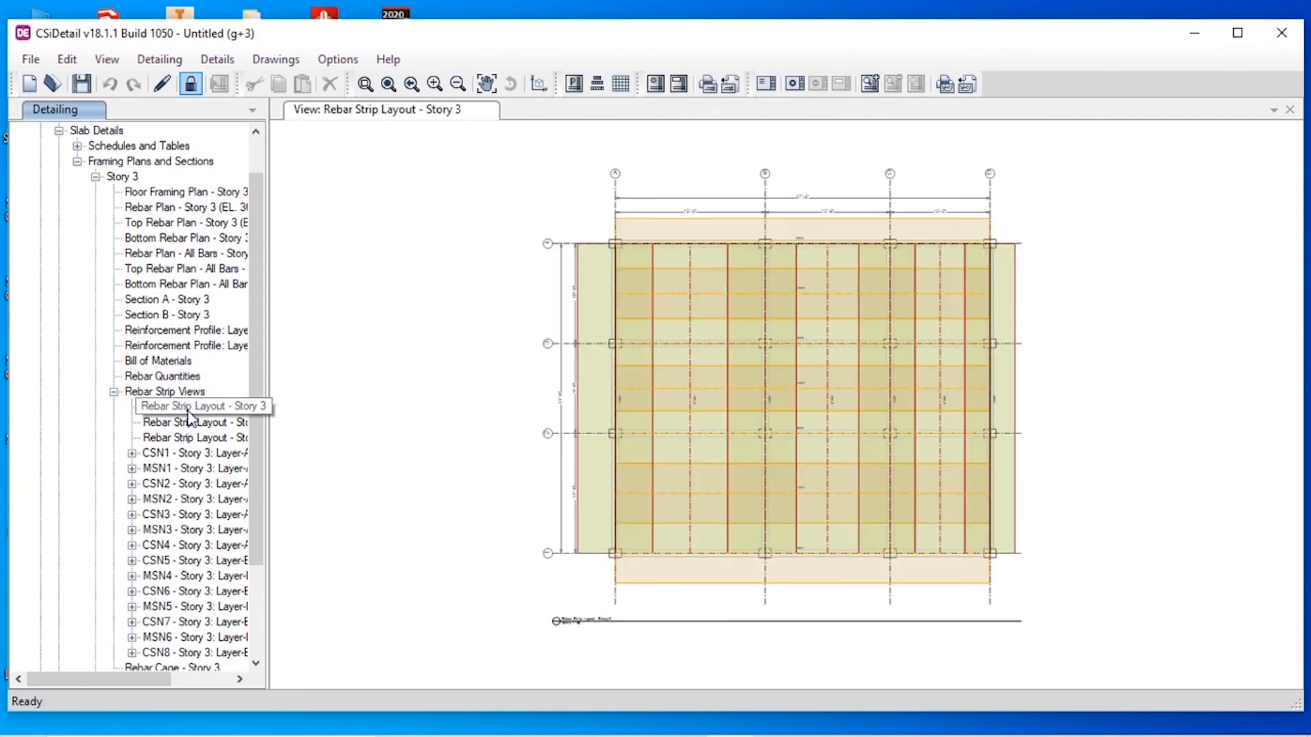
left_click(114, 392)
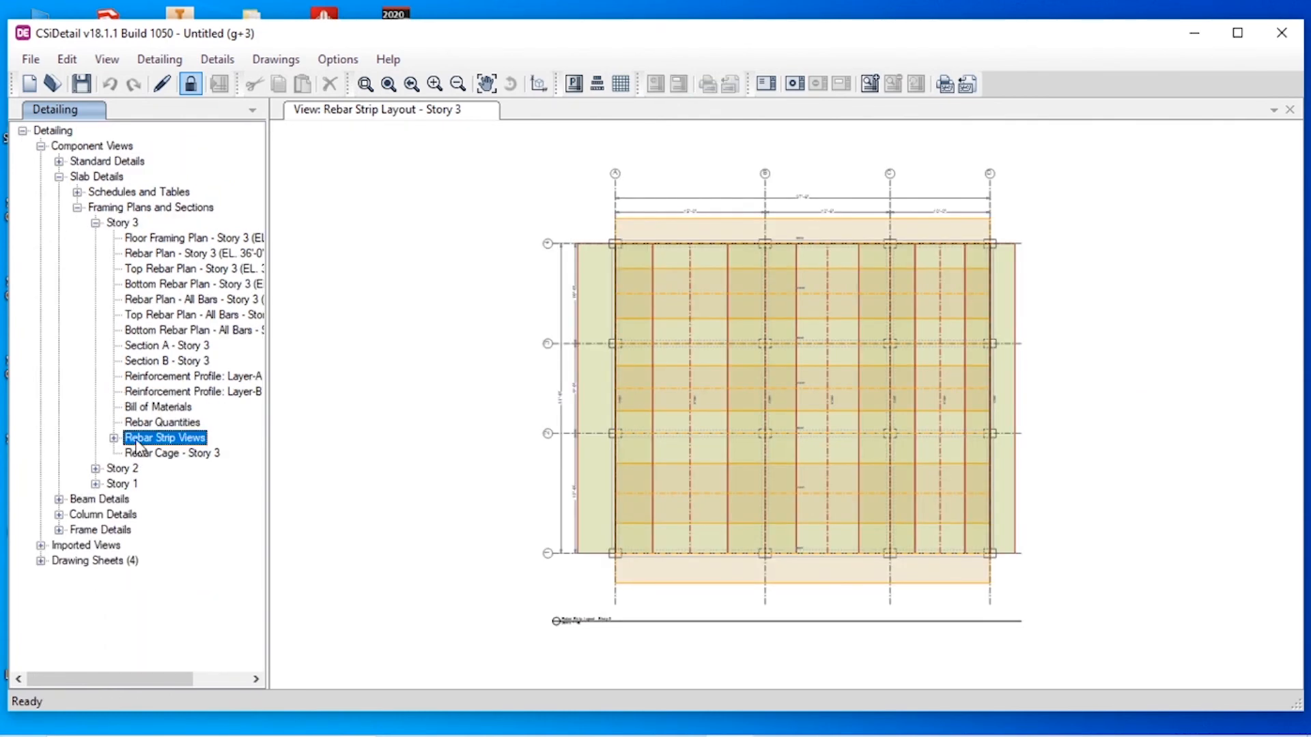
- Inspect the 3D rebar cage of the Story 3 slab
left_click(153, 454)
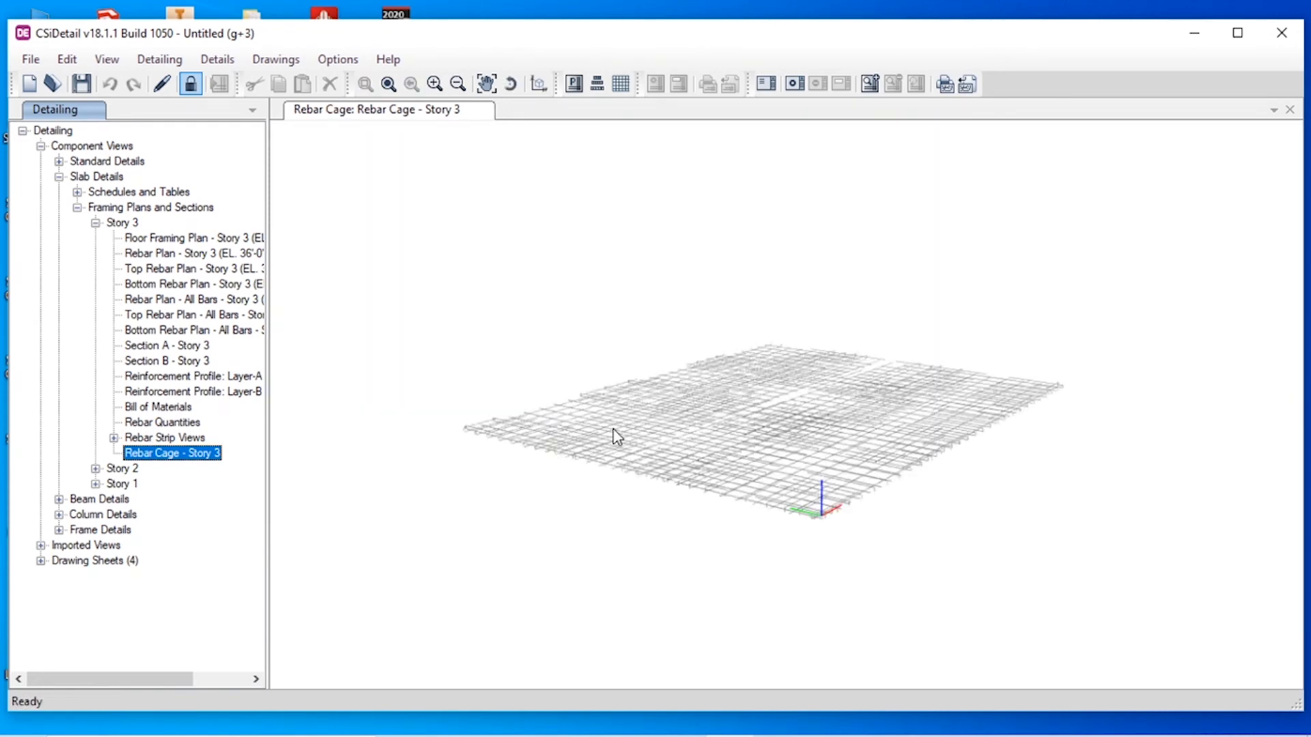
scroll(611, 430, "up", 6)
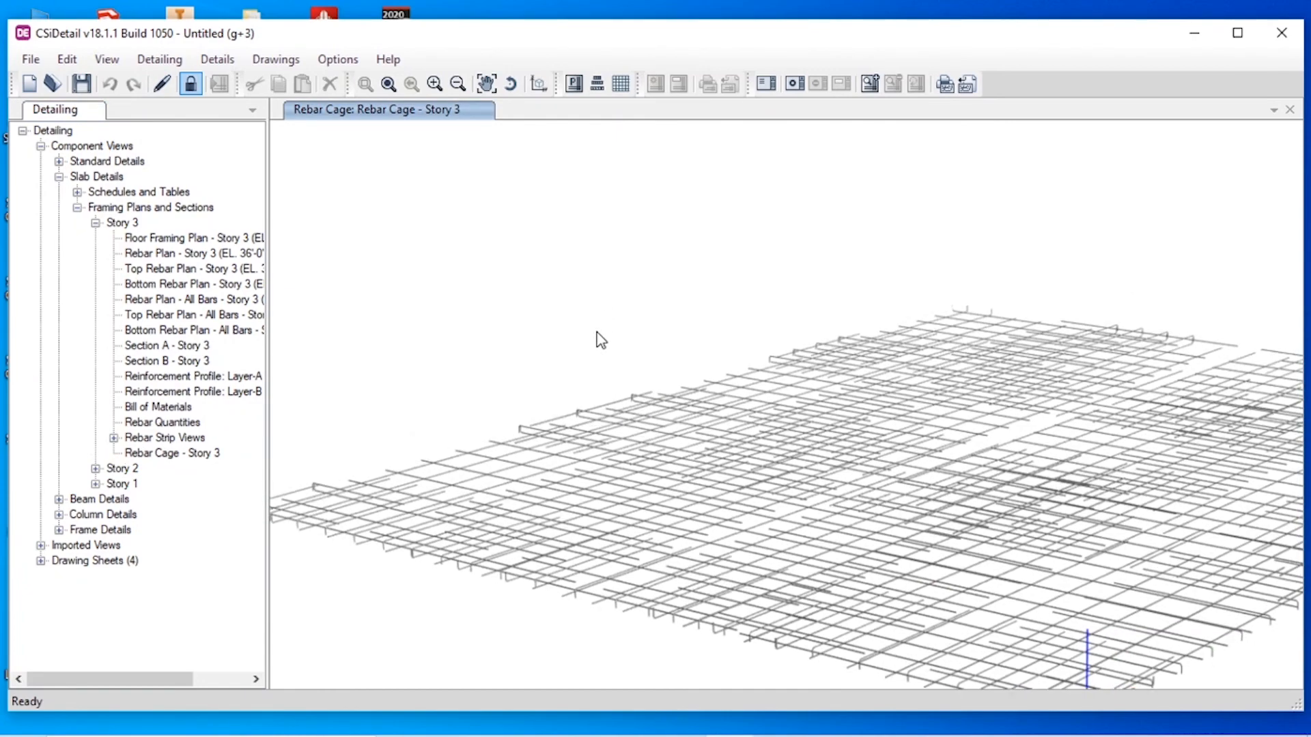
scroll(598, 331, "down", 1)
middle_click_drag(592, 315, 527, 207)
scroll(822, 562, "down", 3)
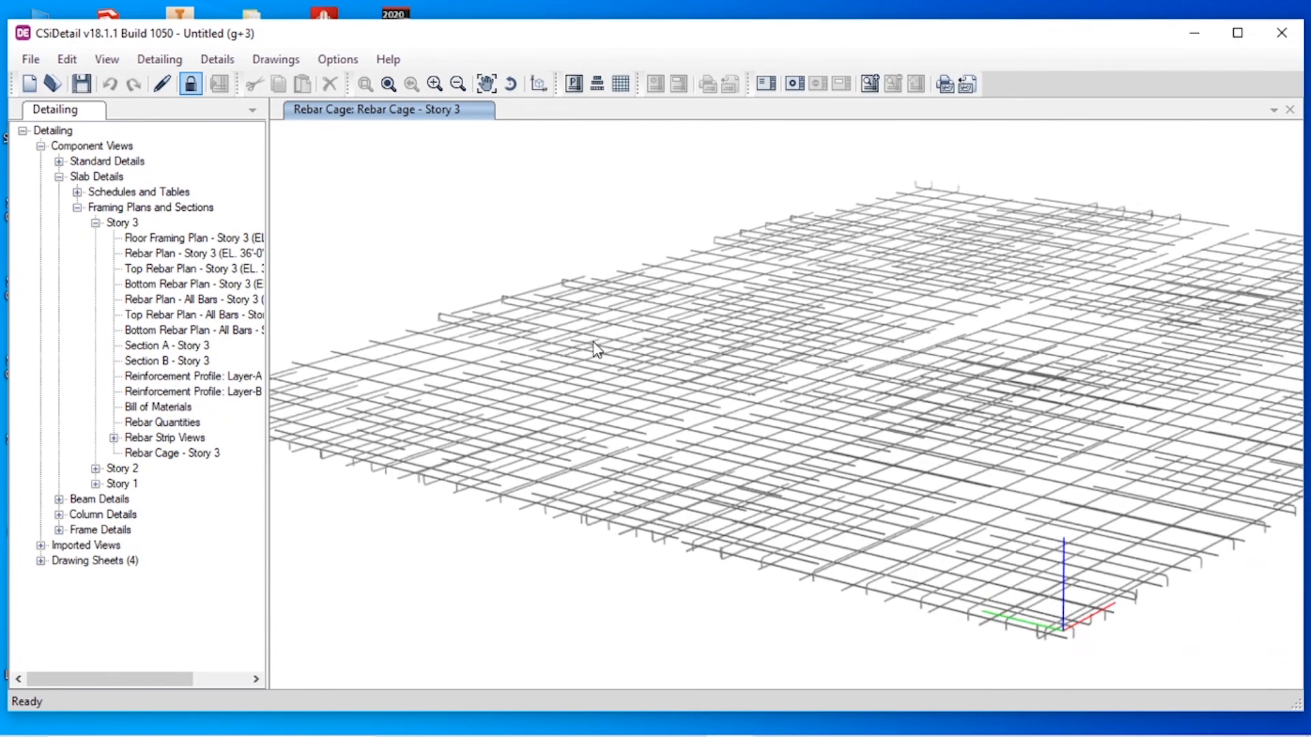
mouse_move(822, 562)
middle_mouse_down()
mouse_move(777, 482)
mouse_move(810, 547)
middle_mouse_up()
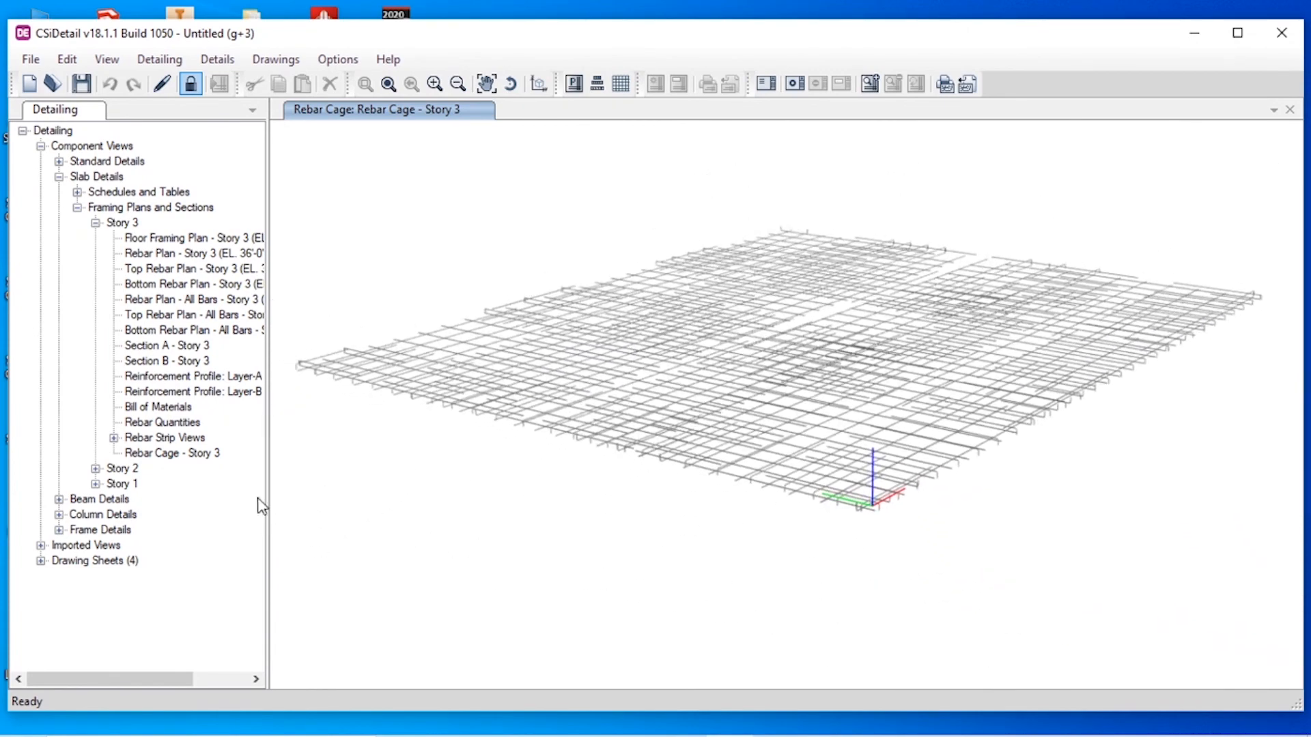
- View the Story 2 slab's floor framing plan, top all-bars rebar plan and Layer-A reinforcement profile
left_click(77, 207)
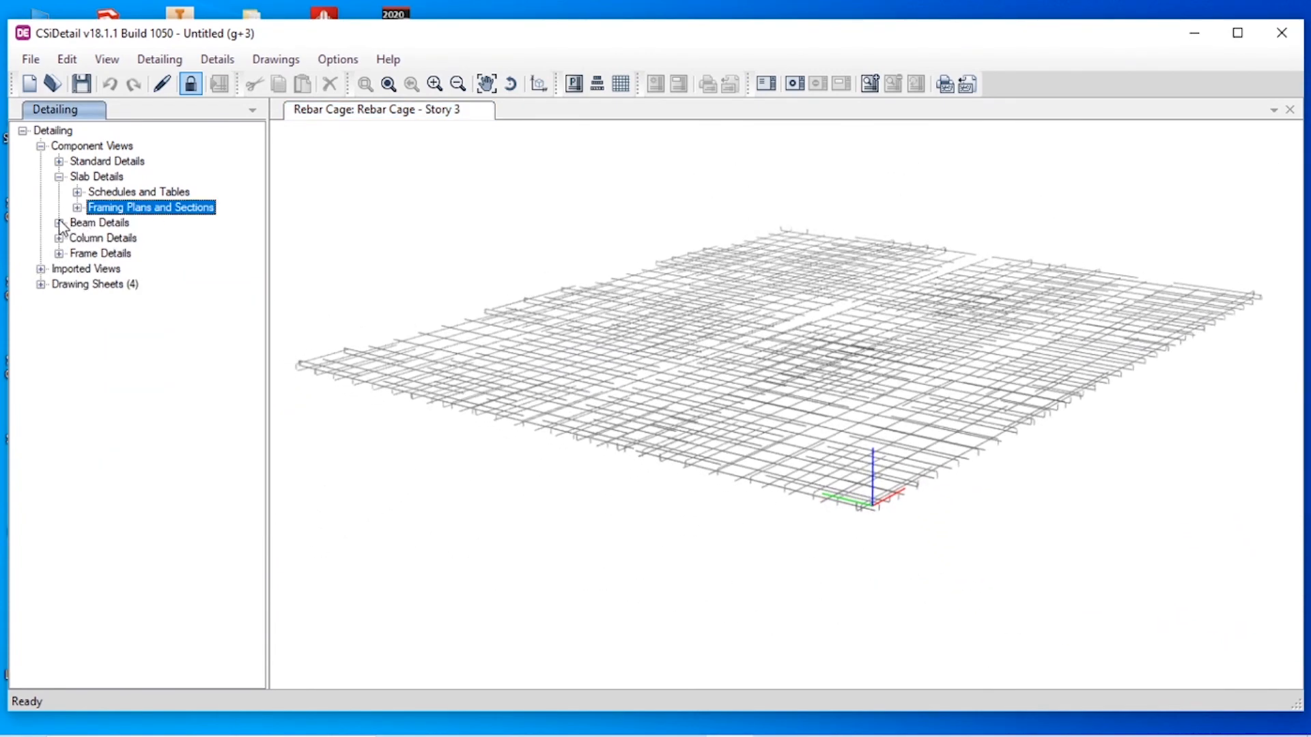
left_click(78, 207)
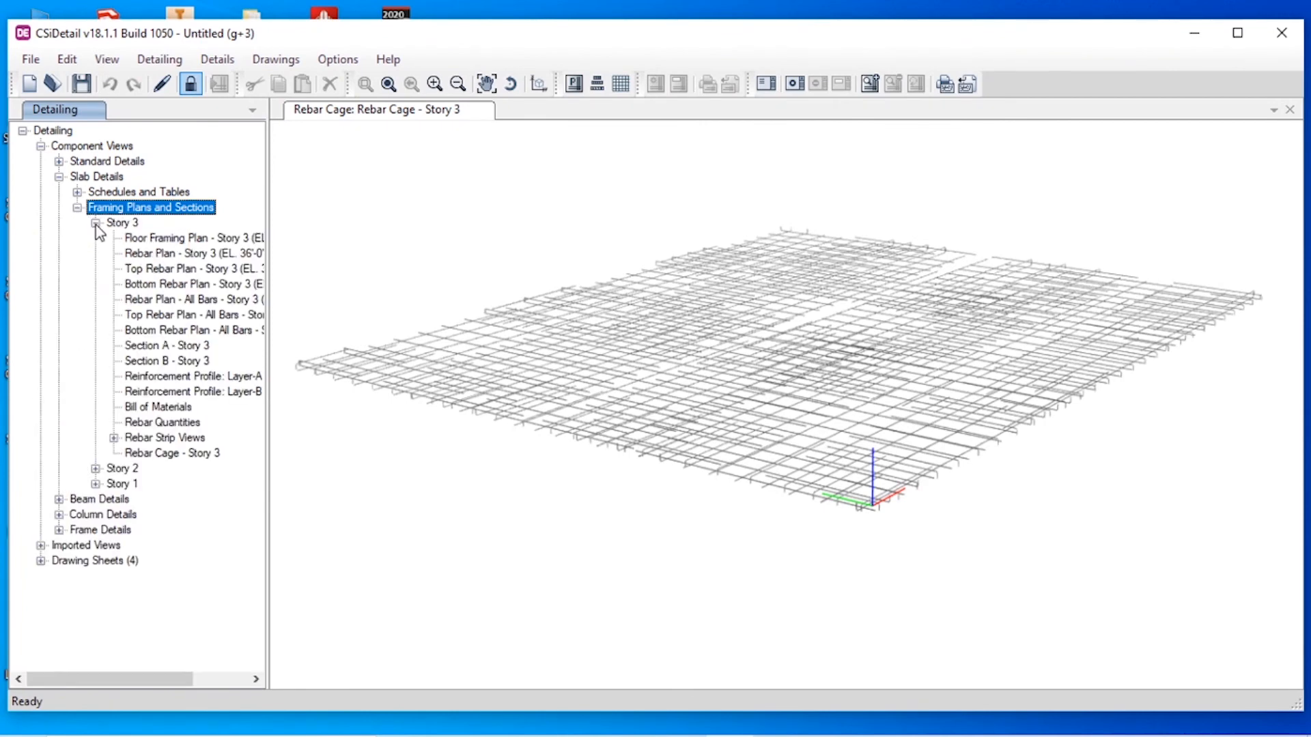
left_click(95, 223)
left_click(96, 238)
left_click(156, 253)
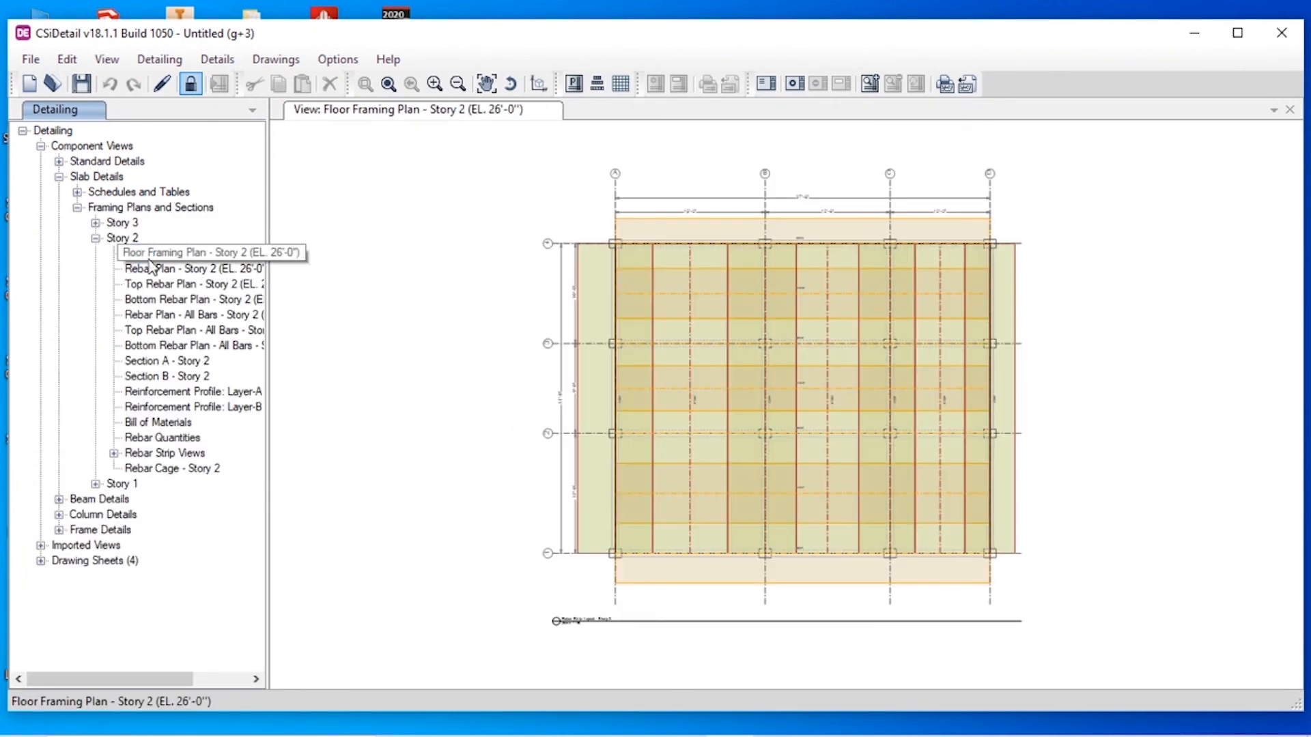
left_click(171, 330)
left_click(155, 392)
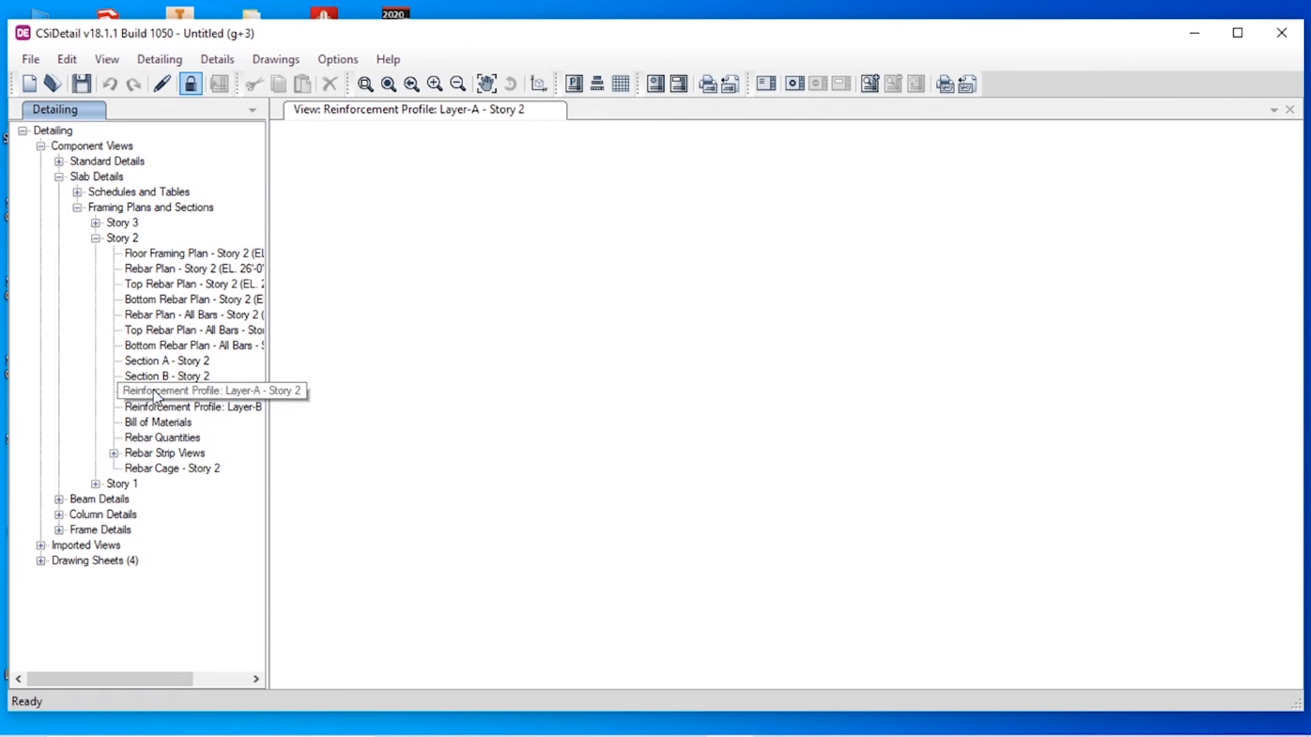
left_click(95, 239)
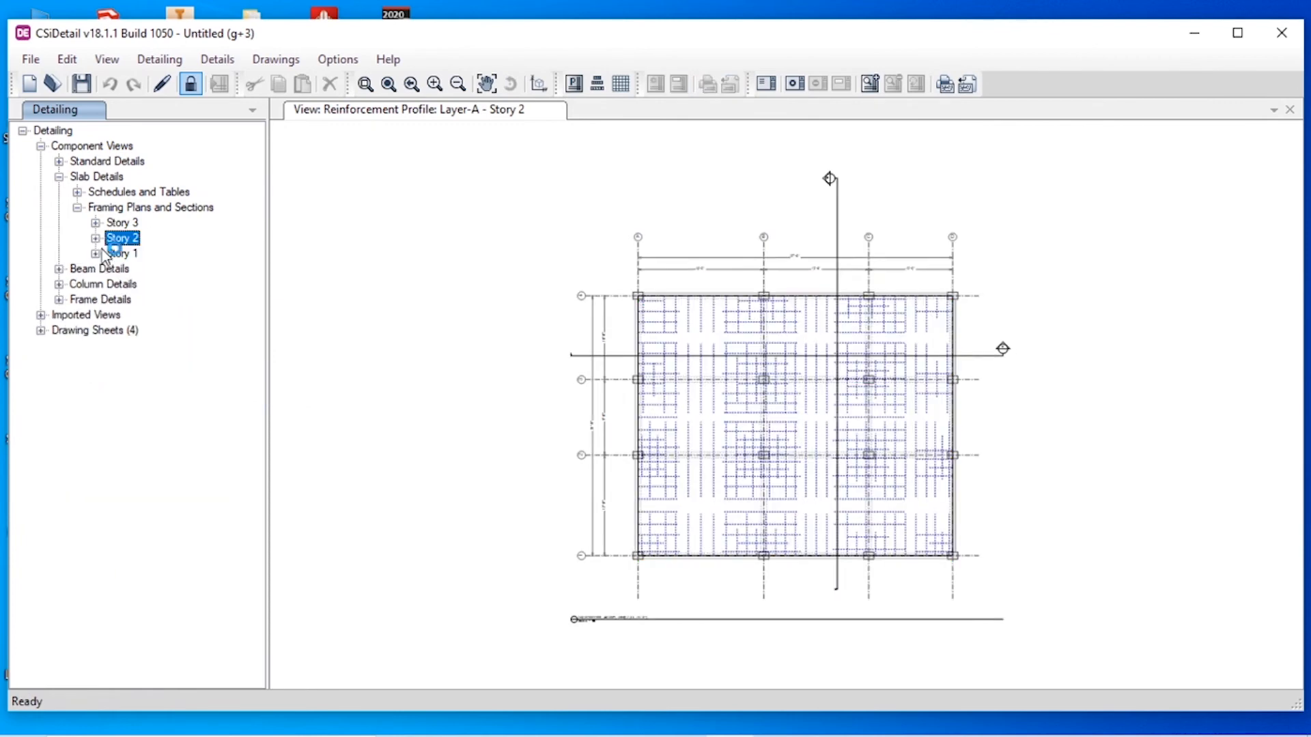
- View the concrete beam layouts for Story 3 and Story 2 among the beam framing plans
left_click(78, 207)
left_click(60, 177)
left_click(59, 192)
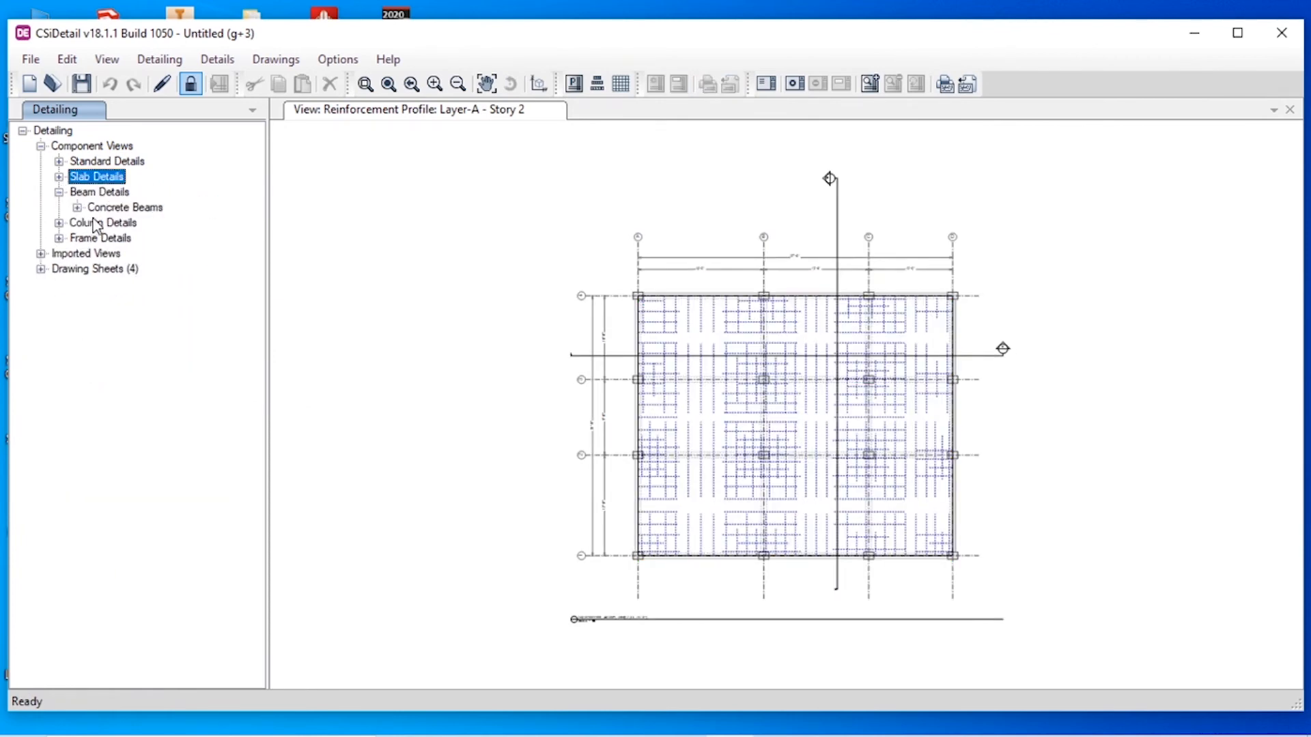
left_click(77, 207)
left_click(133, 223)
left_click(96, 223)
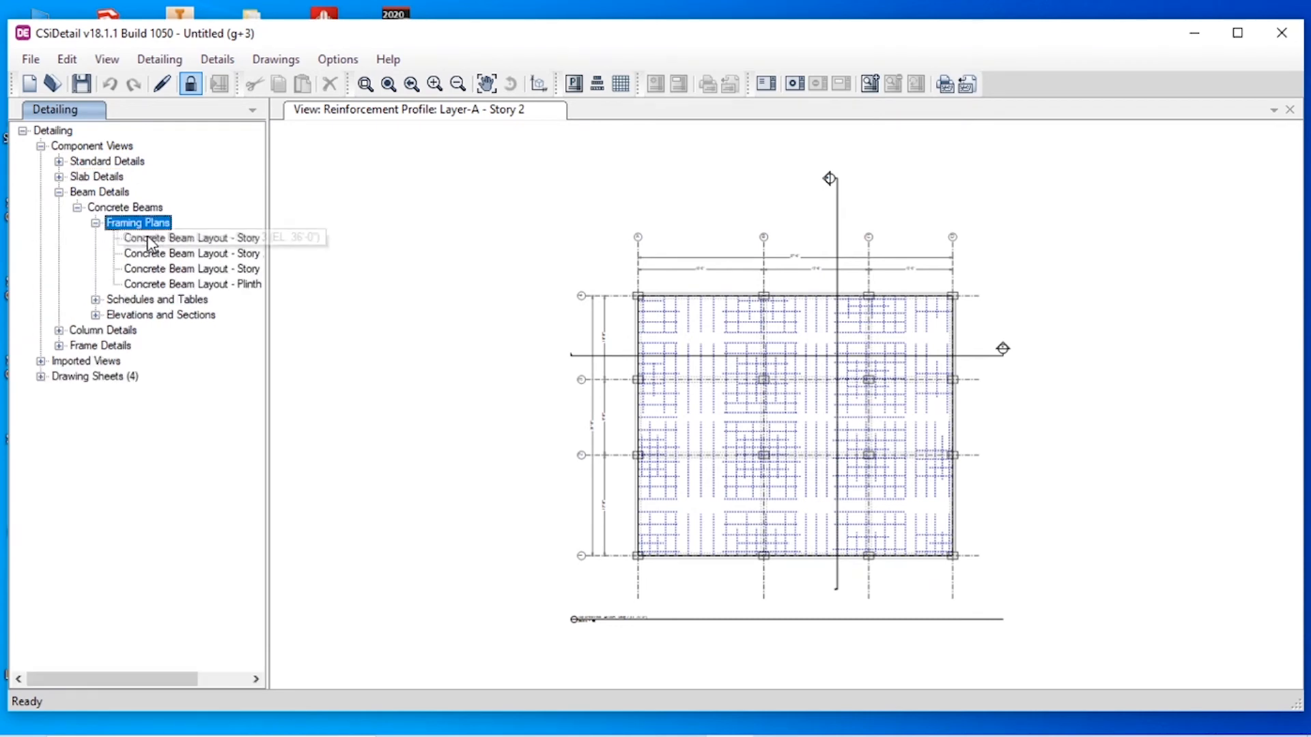
double_click(157, 238)
double_click(159, 253)
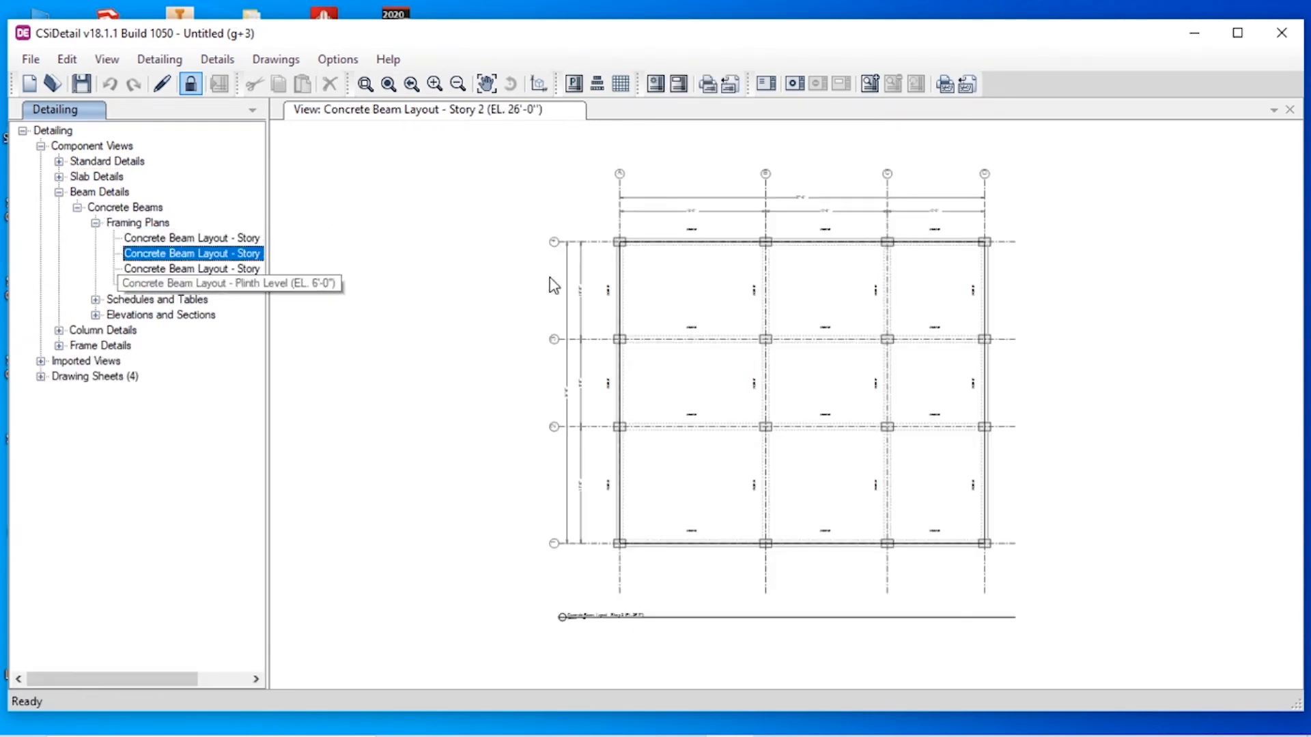
- View the concrete beam layouts for Story 1 and the Plinth Level among the beam framing plans
double_click(178, 269)
double_click(183, 284)
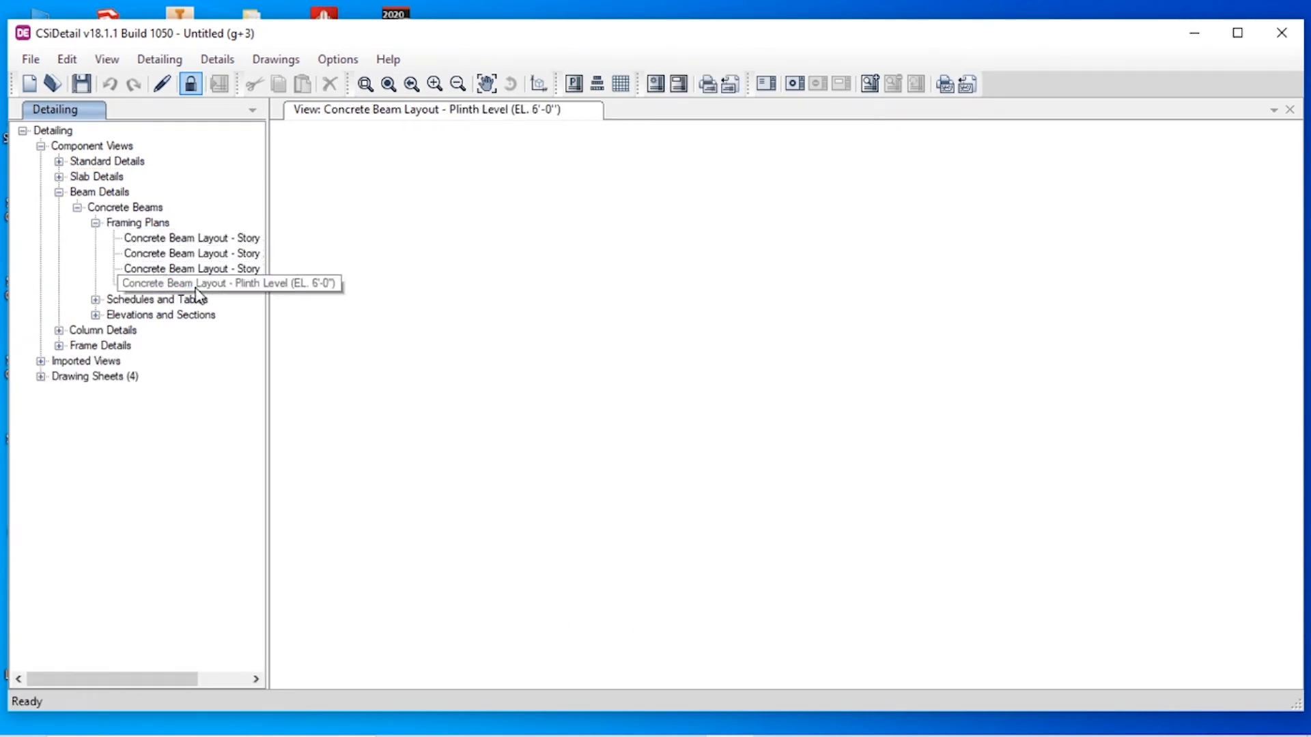
left_click(95, 223)
- View the first seismic concrete beam rebar table and examine its section sizes and longitudinal bar columns A to H
left_click(96, 238)
double_click(136, 253)
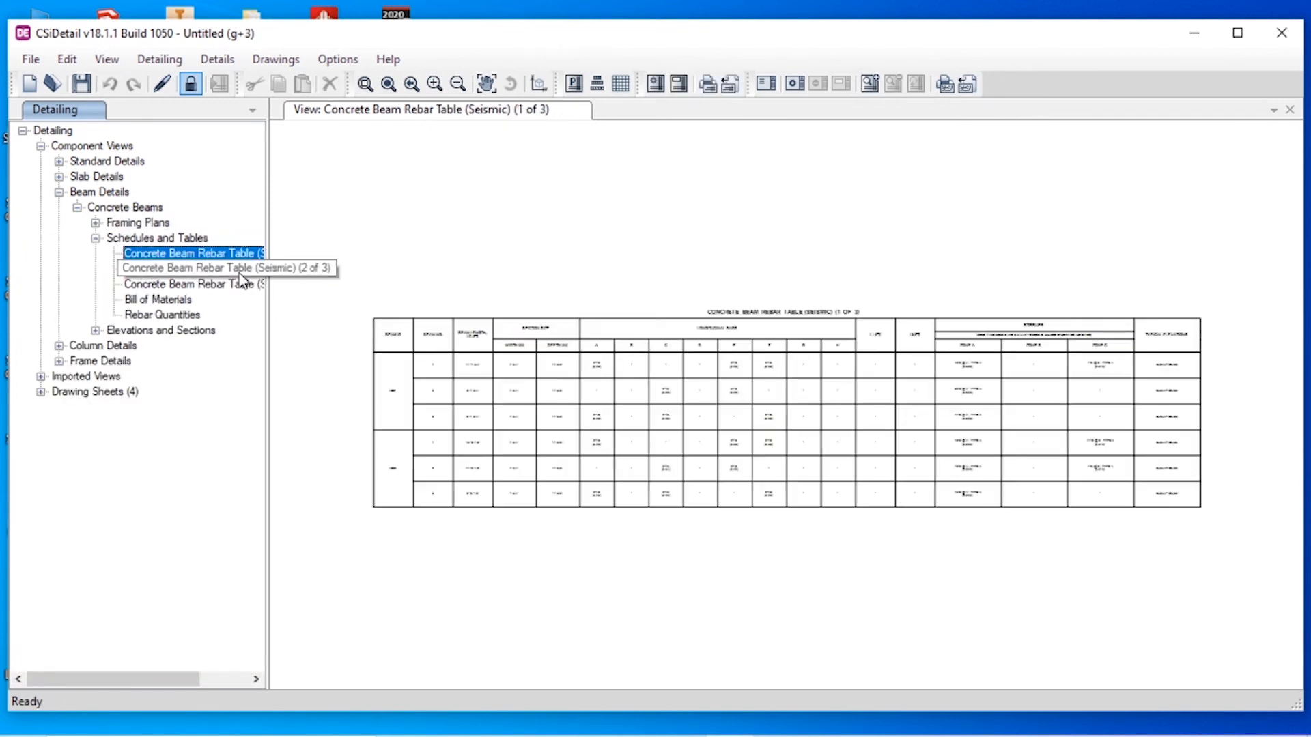
scroll(544, 386, "up", 5)
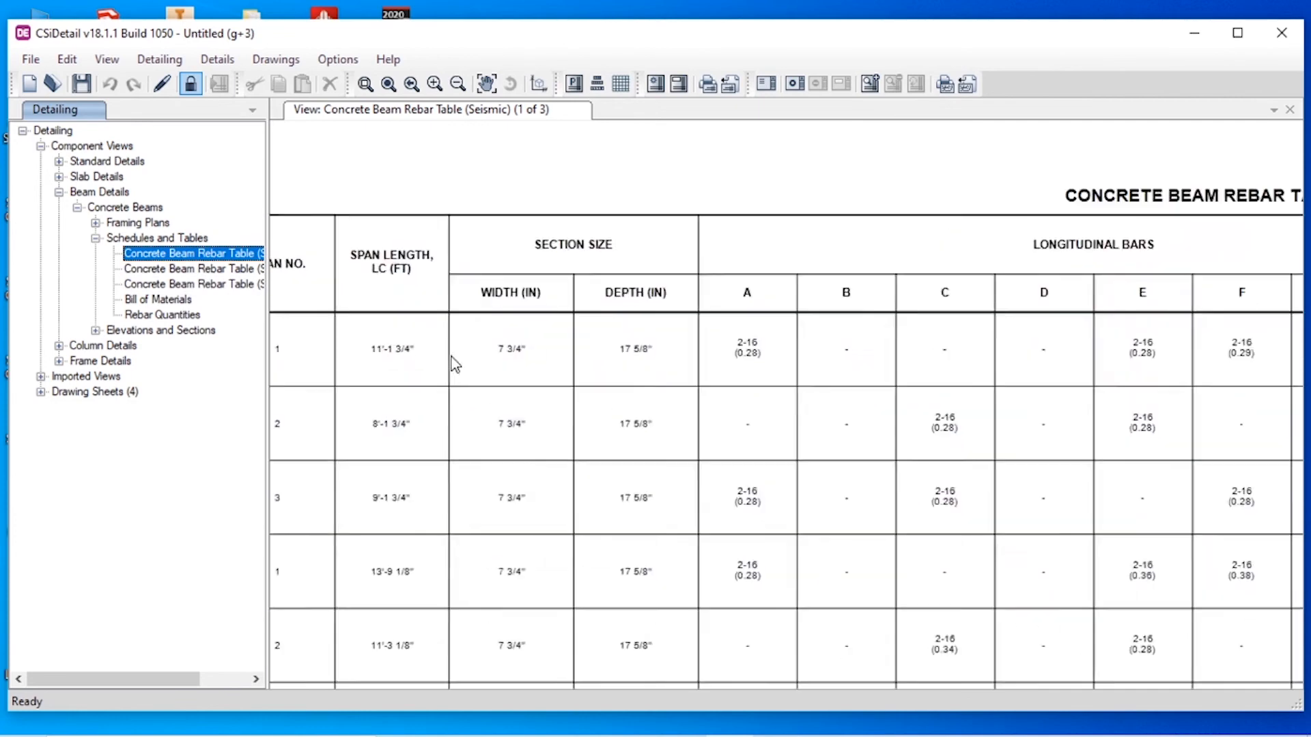
scroll(600, 338, "down", 3)
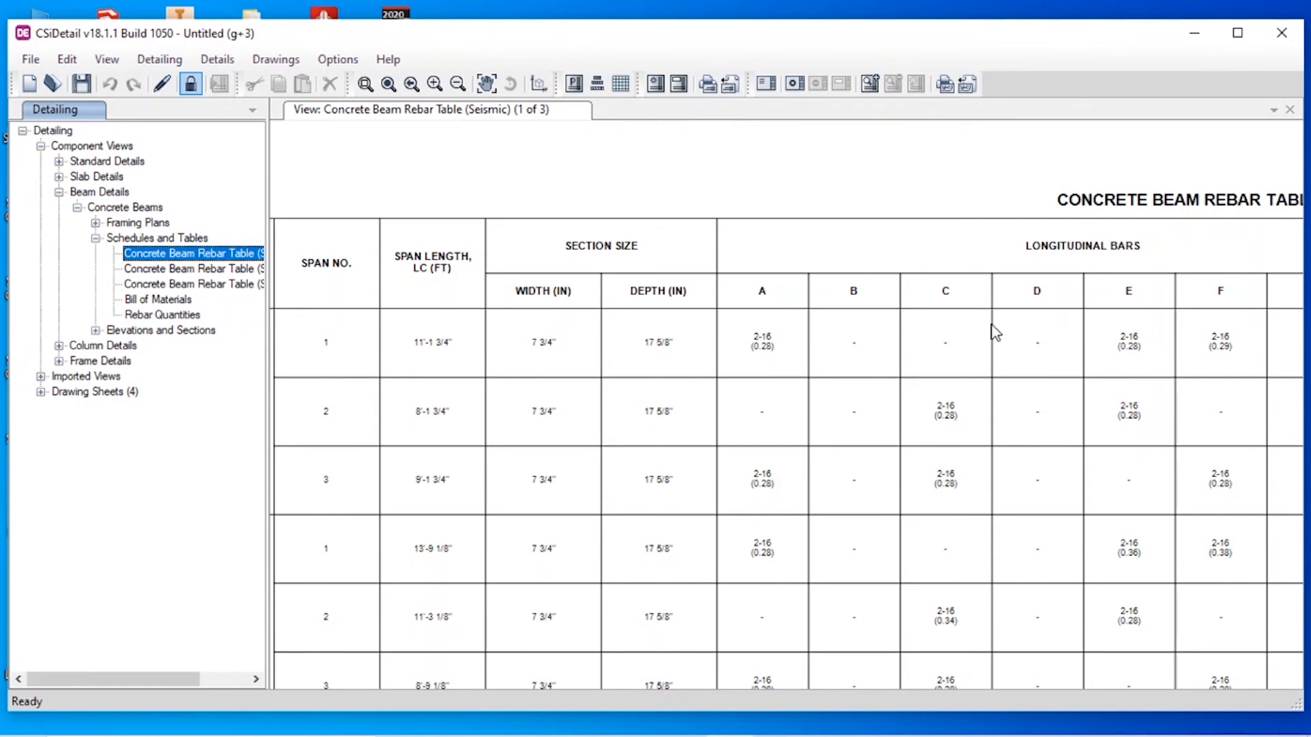
scroll(773, 348, "up", 2)
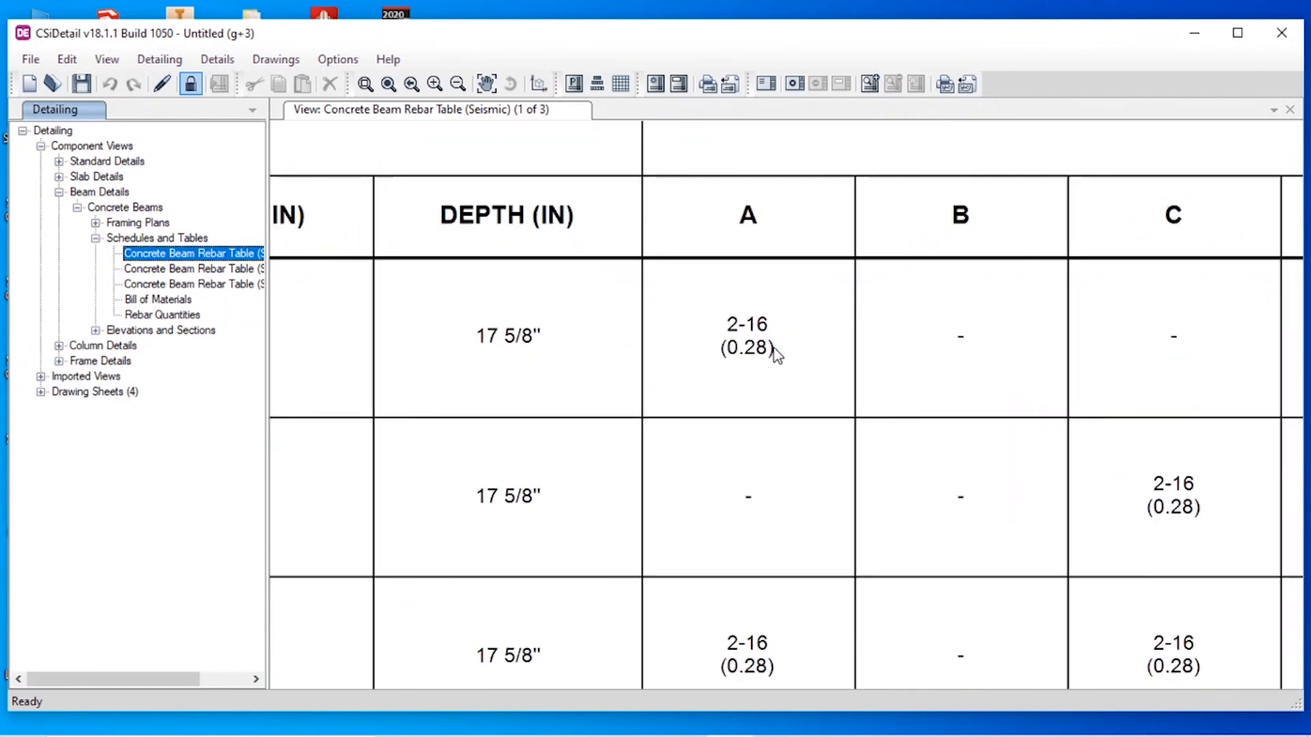
scroll(733, 386, "down", 4)
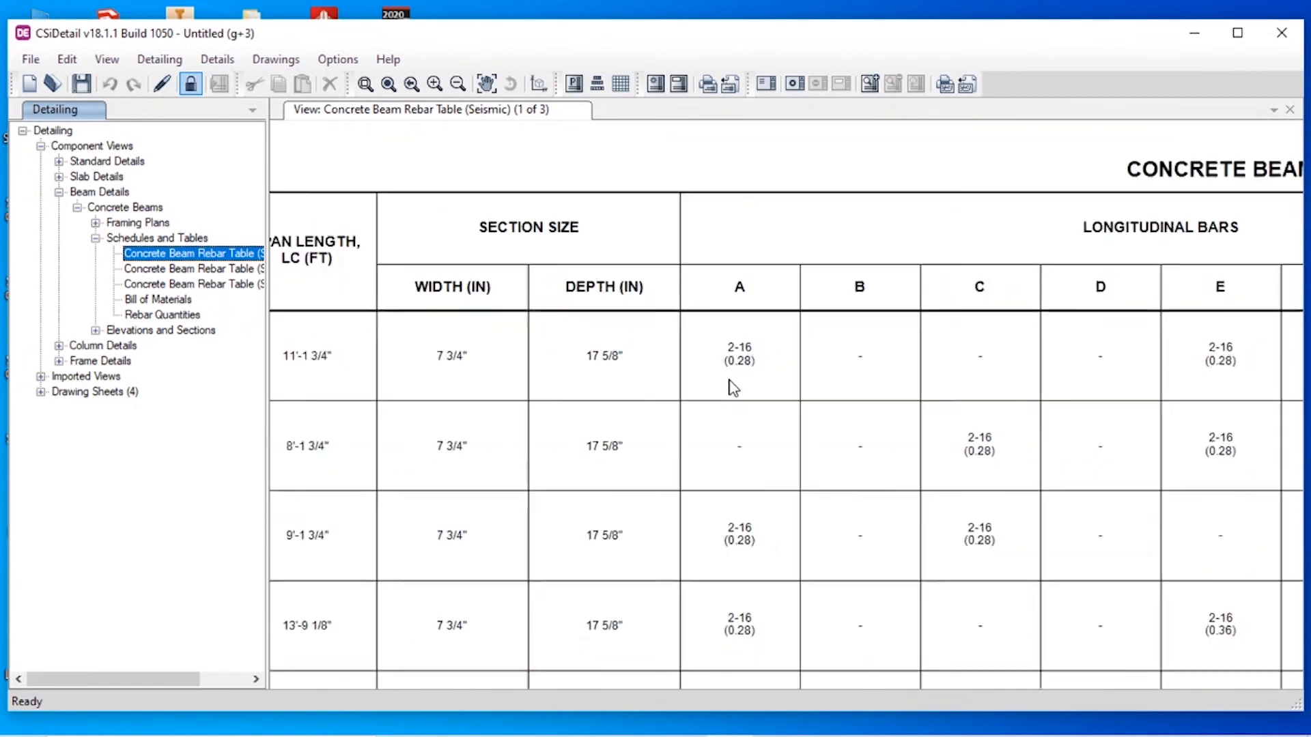
scroll(1138, 356, "up", 3)
scroll(1138, 356, "up", 3)
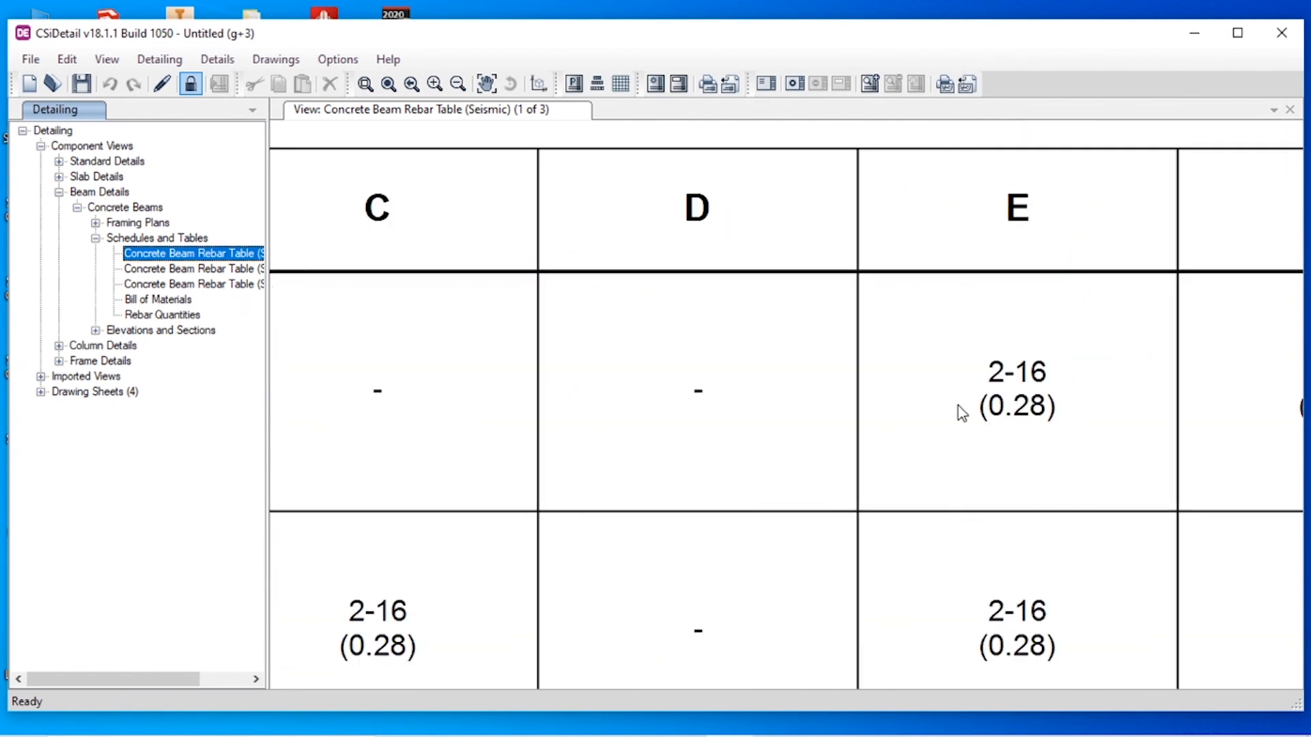
scroll(919, 418, "down", 3)
scroll(1263, 395, "up", 2)
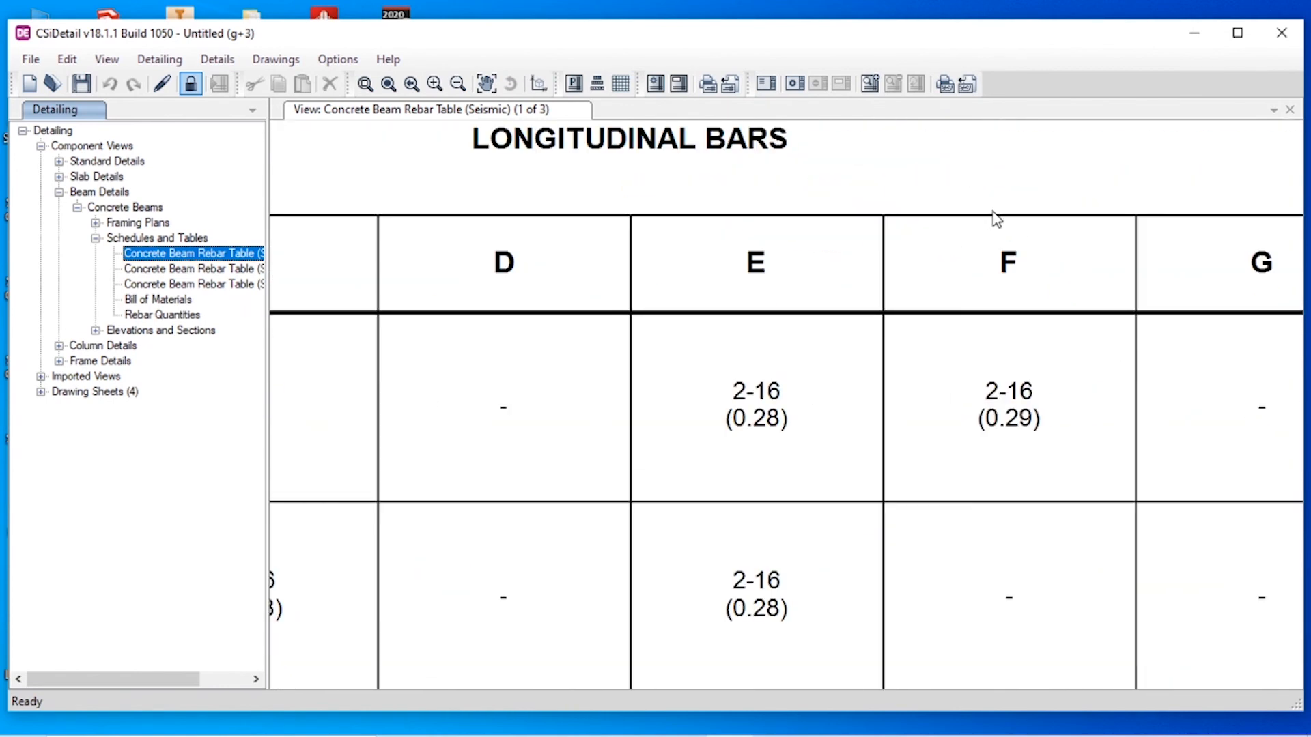
scroll(942, 381, "up", 1)
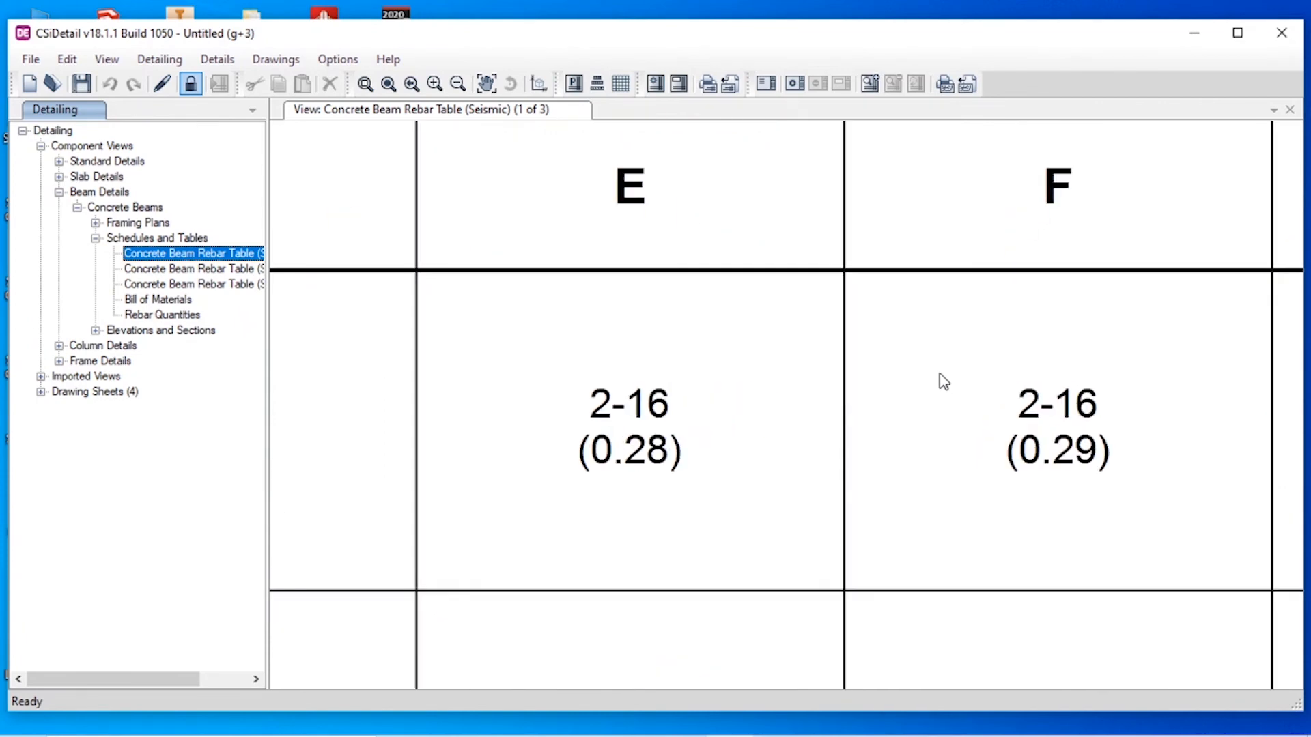
scroll(940, 380, "down", 2)
scroll(942, 379, "down", 4)
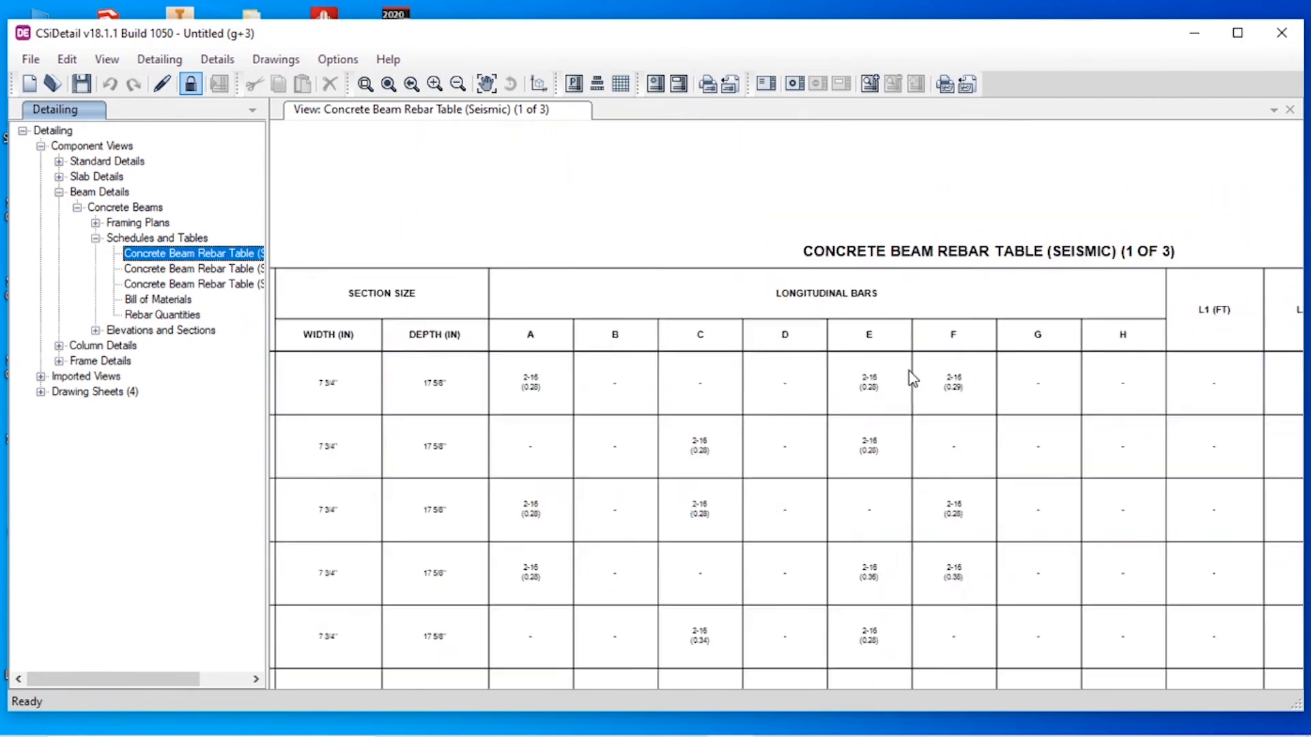
- Examine the stirrup Zone A, B and C columns and the typical elevations in the seismic beam rebar table
middle_click(1213, 412)
scroll(910, 400, "up", 2)
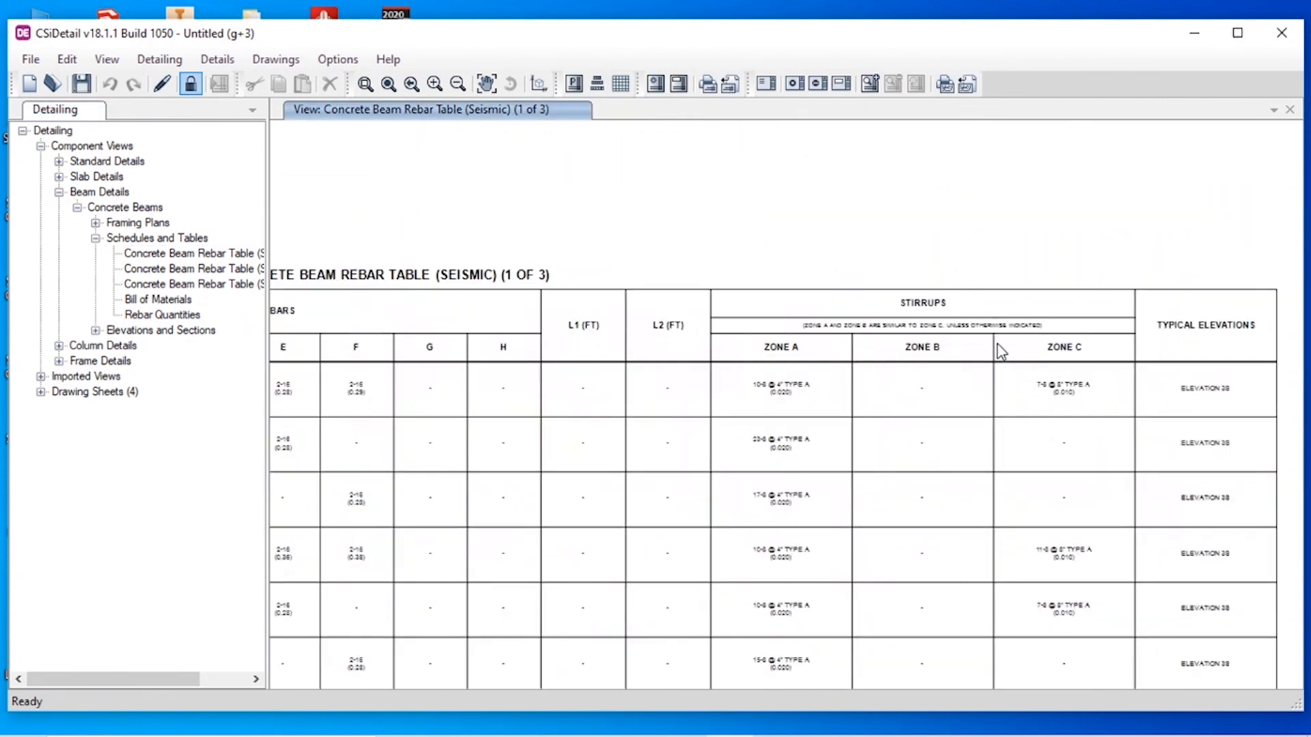
scroll(857, 396, "up", 1)
scroll(723, 398, "up", 2)
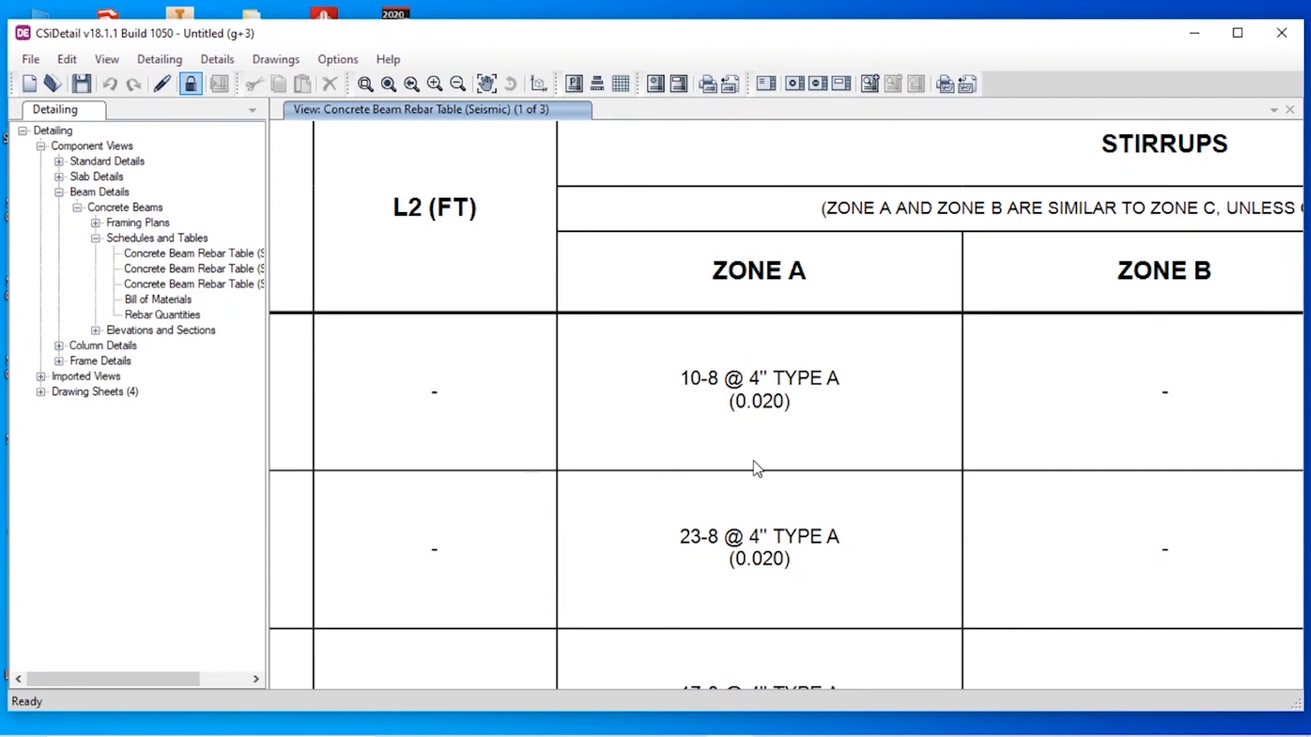
scroll(751, 464, "down", 4)
scroll(710, 491, "down", 2)
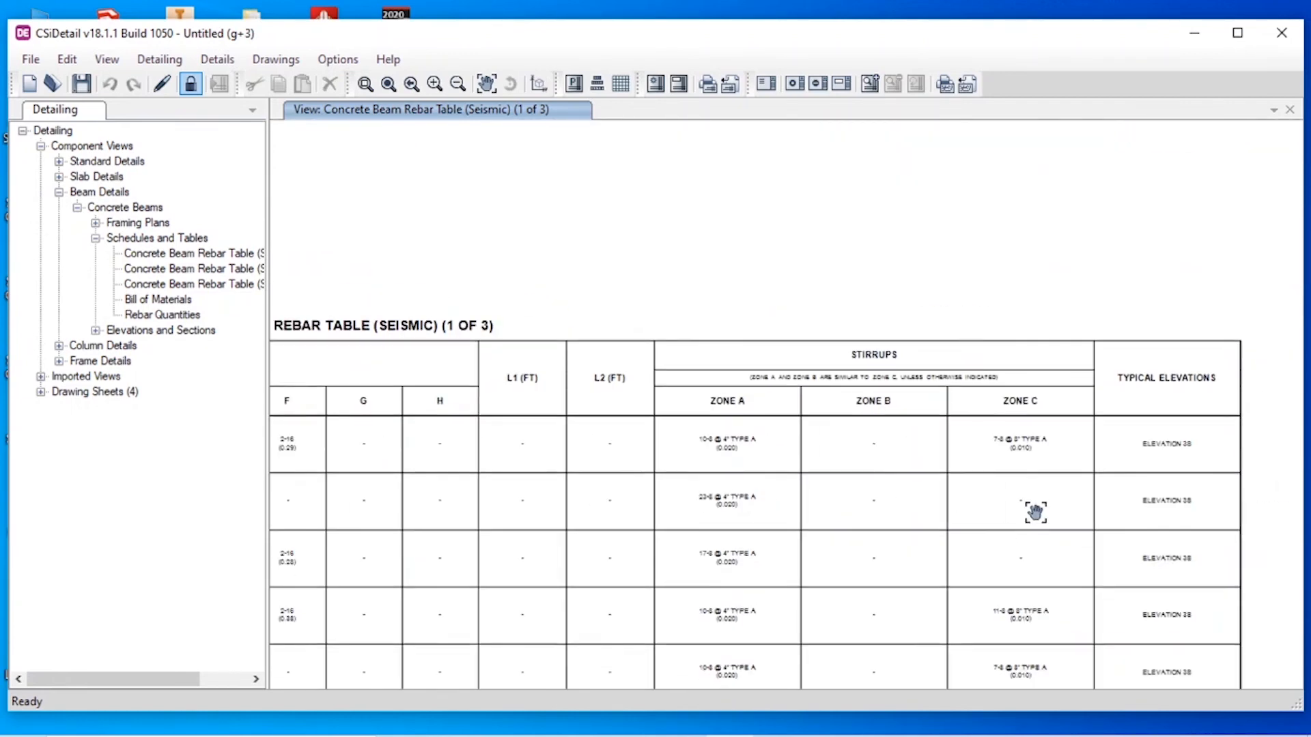
scroll(1157, 457, "up", 4)
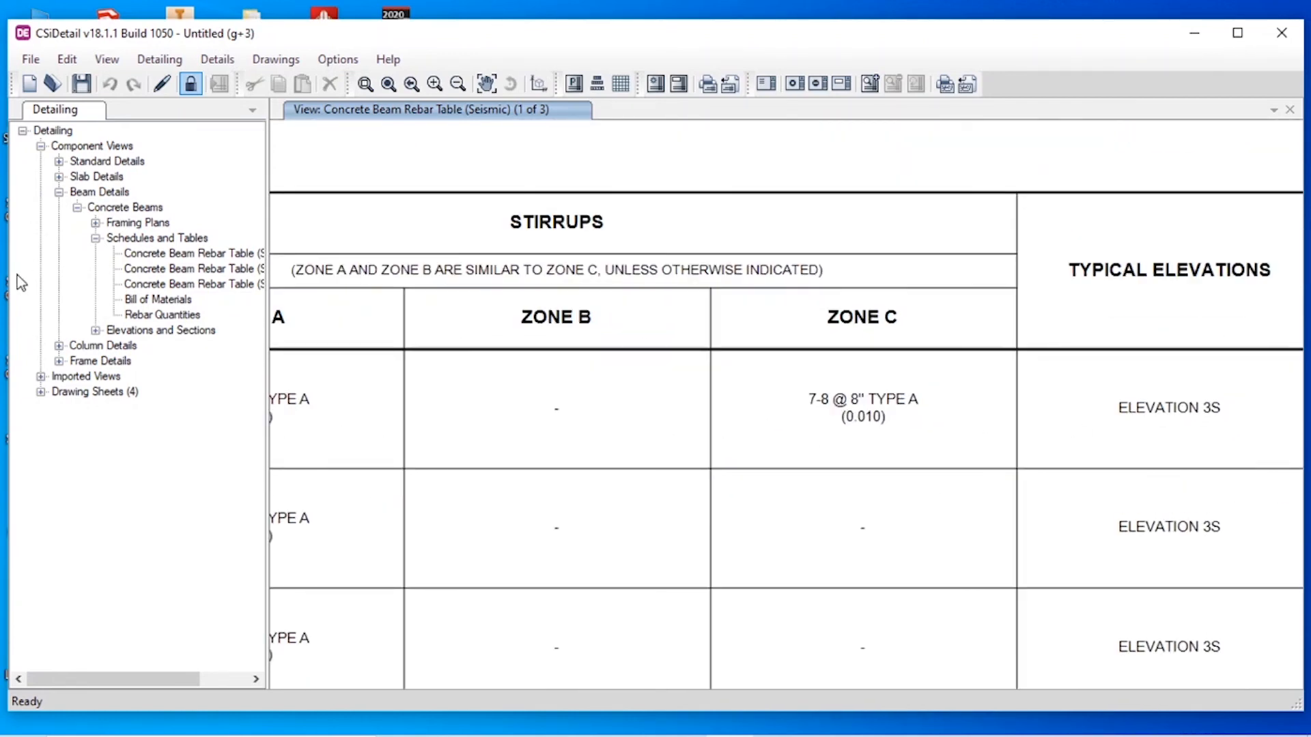
- Review the Bill of Materials and Rebar Quantities tables for the concrete beams
left_click(149, 302)
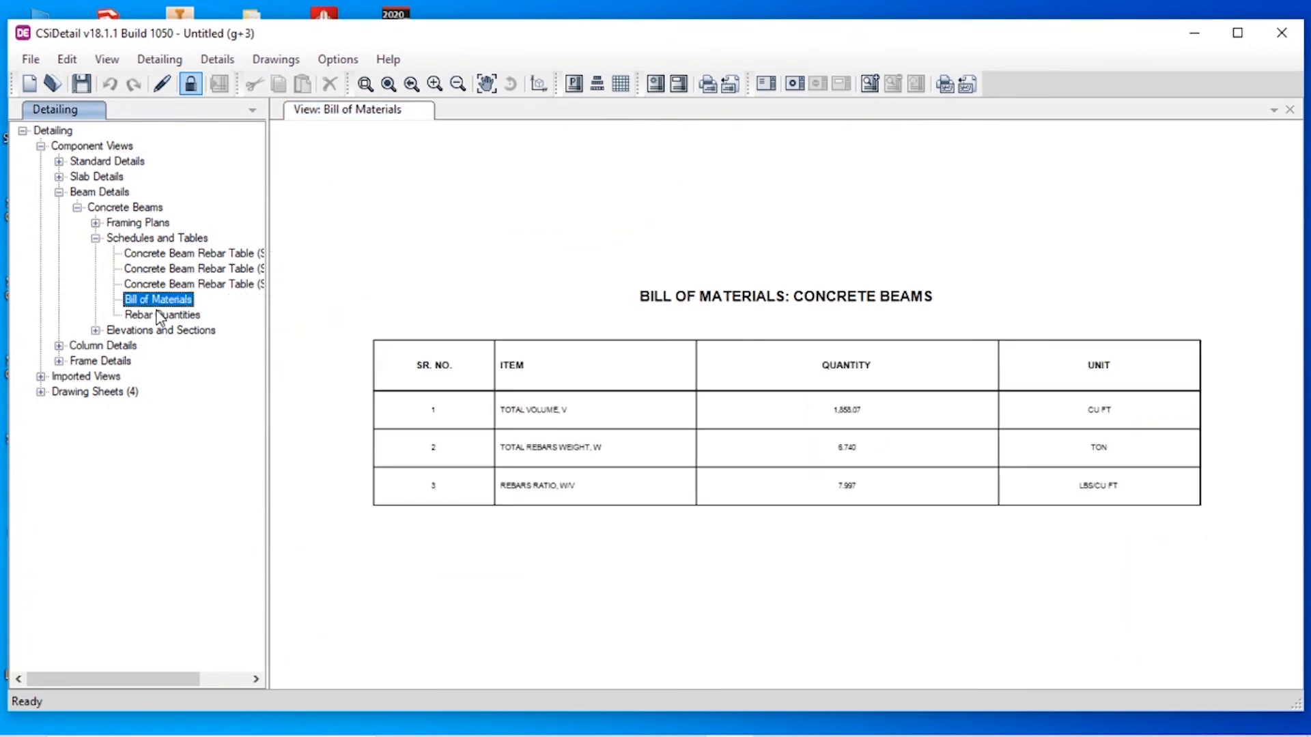
left_click(163, 316)
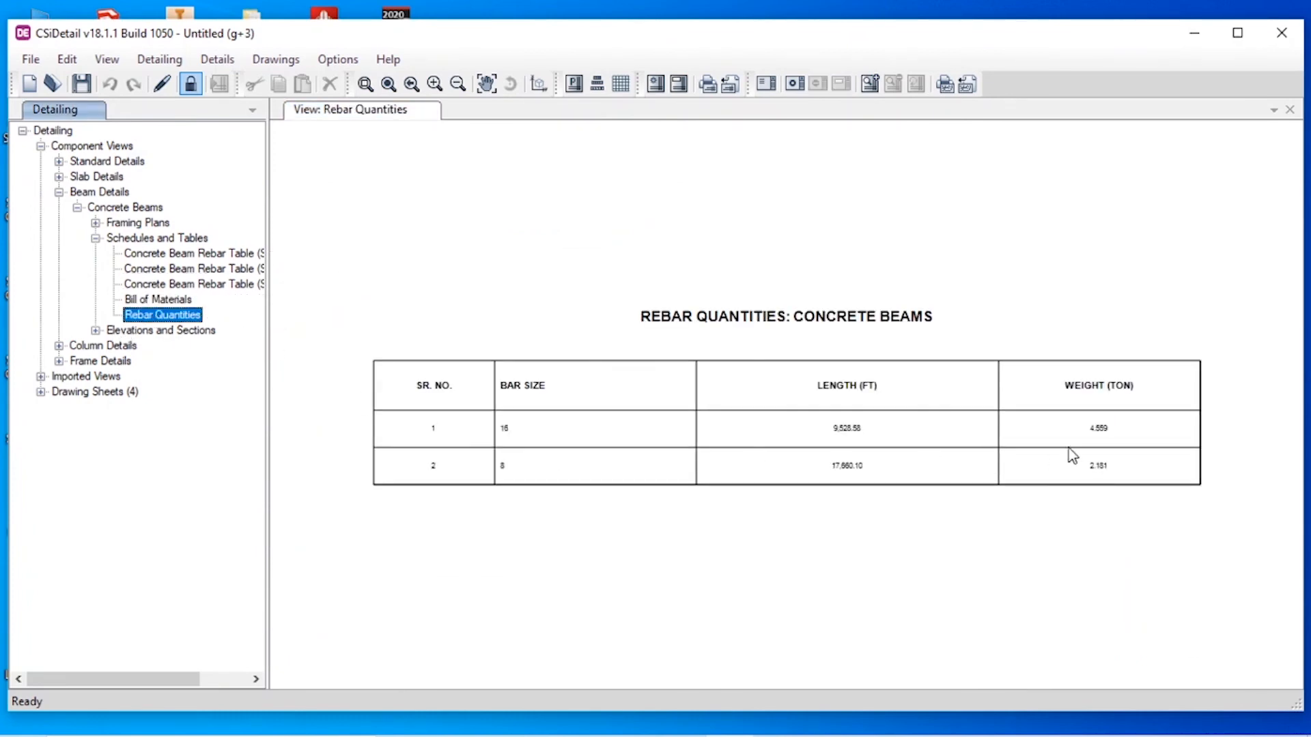
scroll(1069, 450, "up", 3)
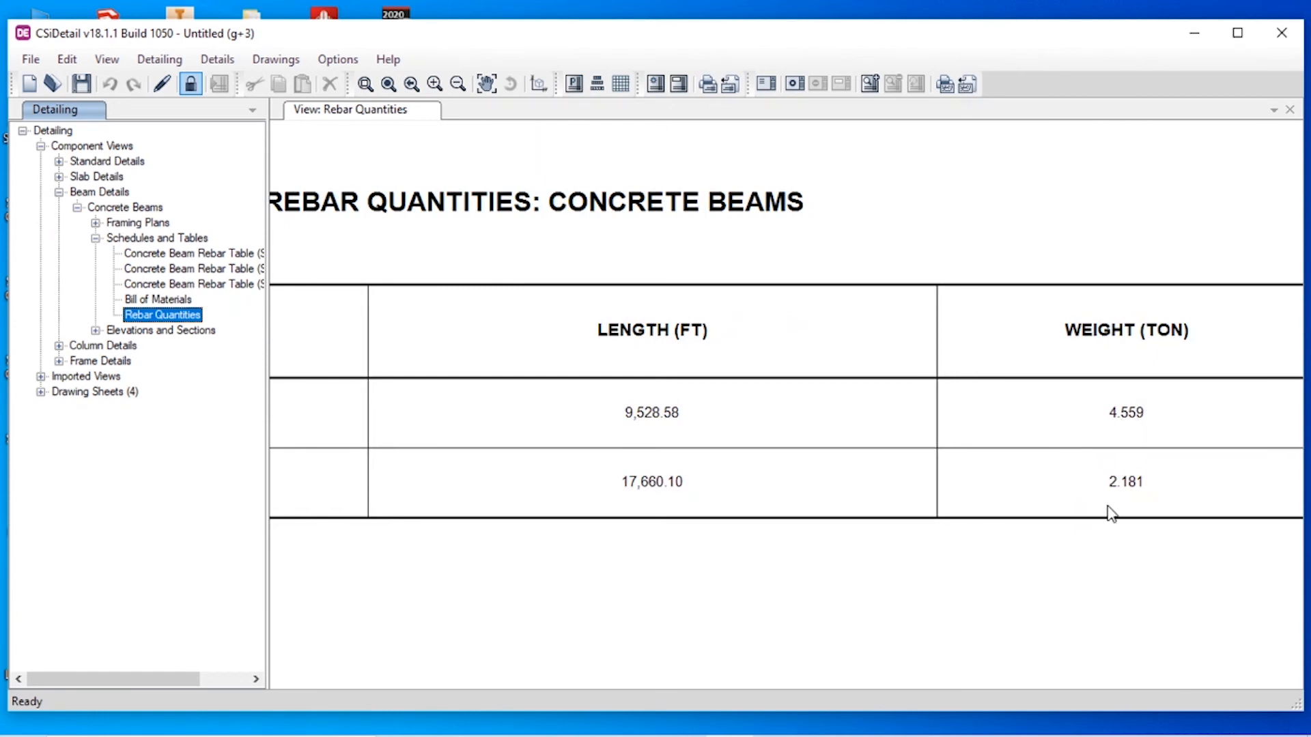
scroll(1108, 513, "down", 3)
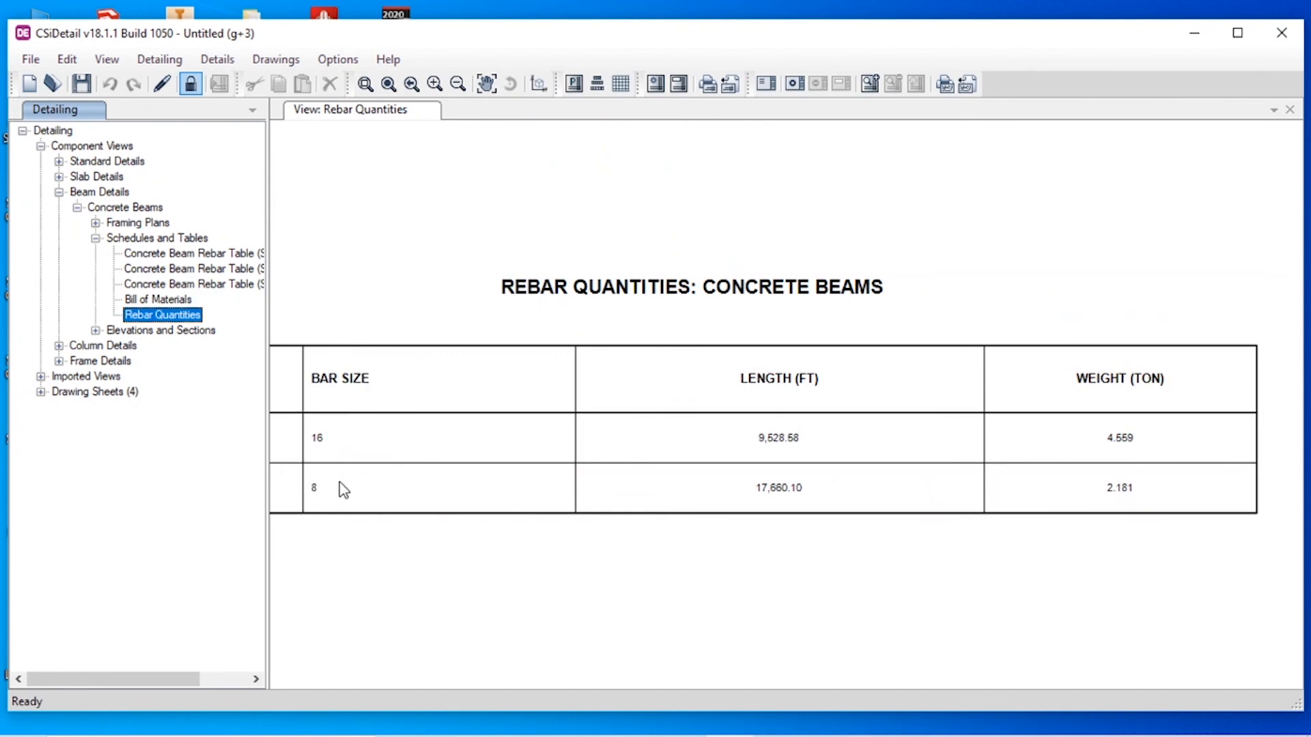
scroll(1123, 501, "up", 3)
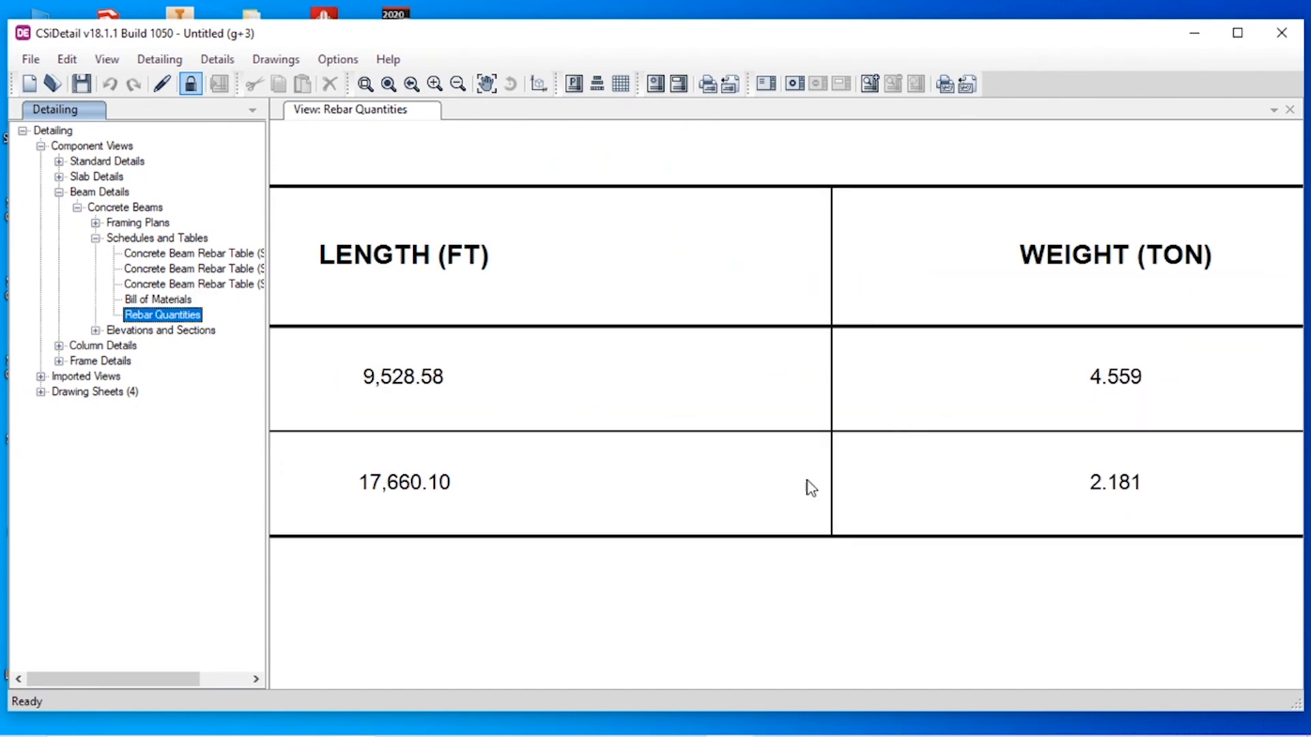
left_click(171, 298)
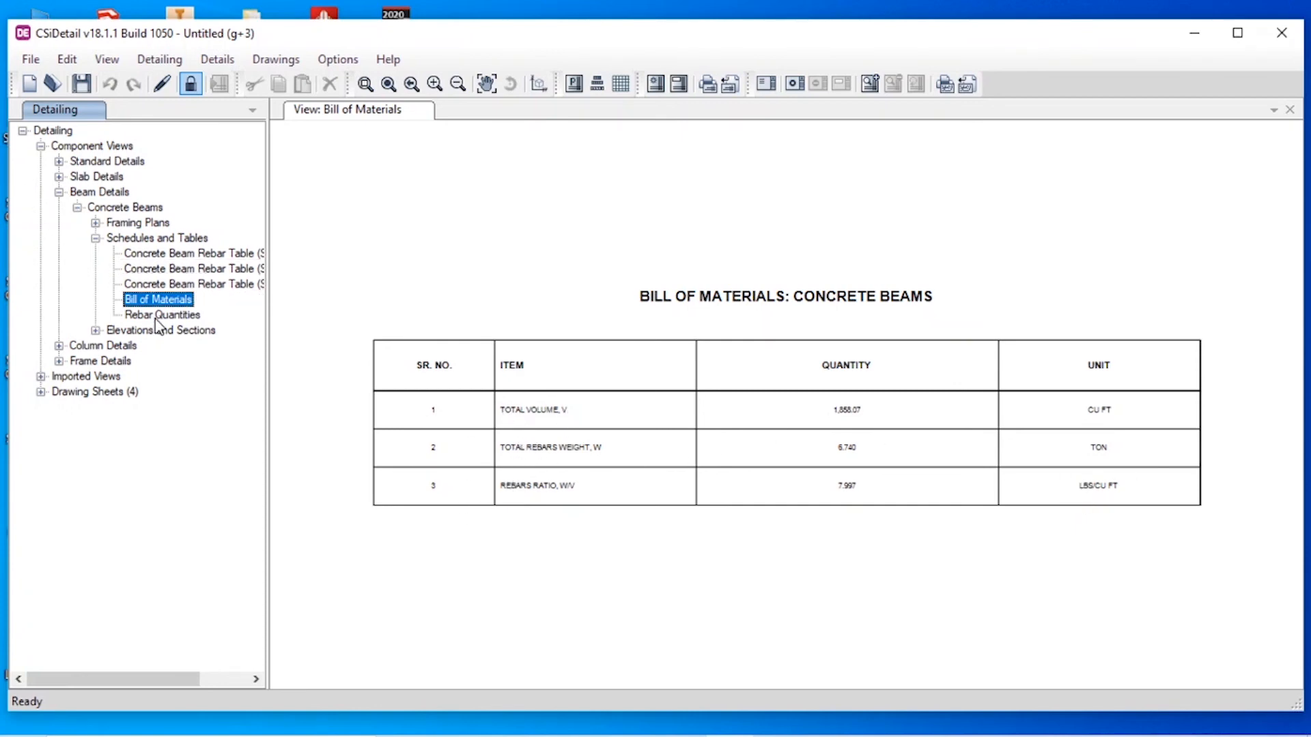
- View the elevation, Section A and Section B of Story 3 beam 4CB1 among the beam elevations and sections
left_click(97, 331)
left_click(114, 346)
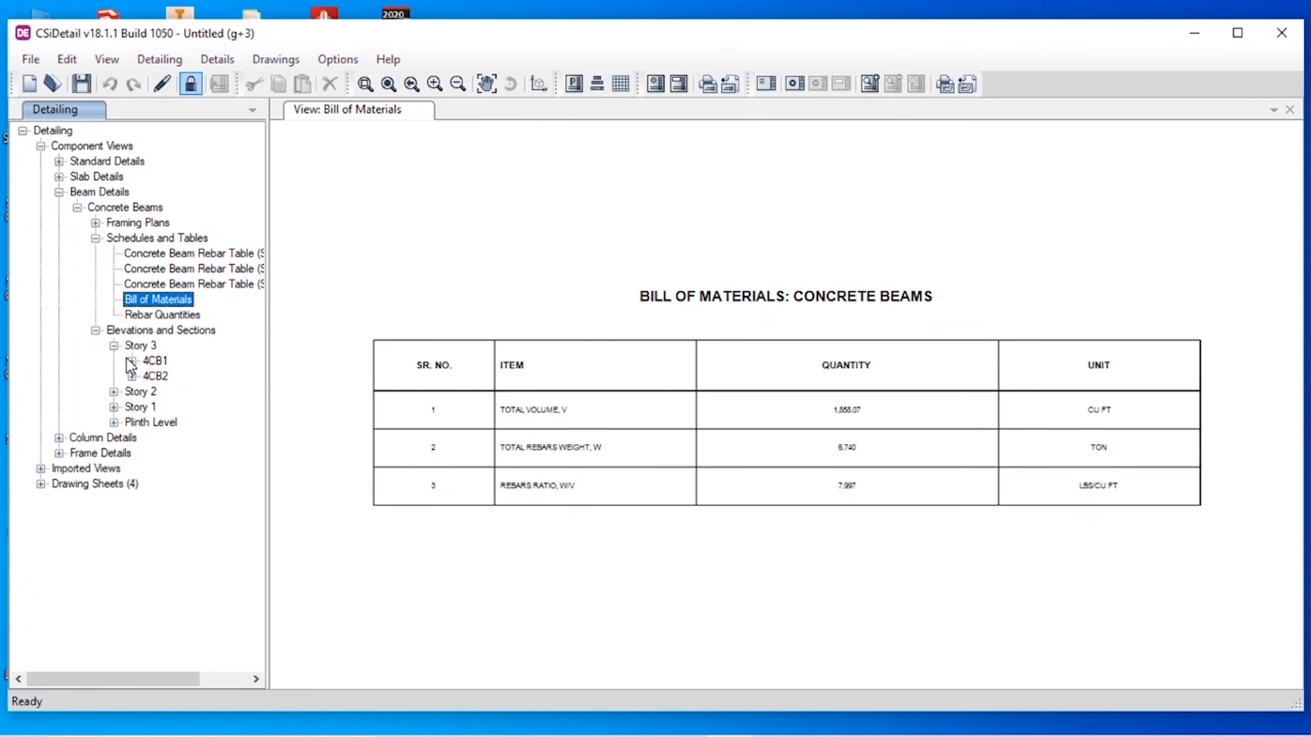
left_click(132, 361)
left_click(196, 376)
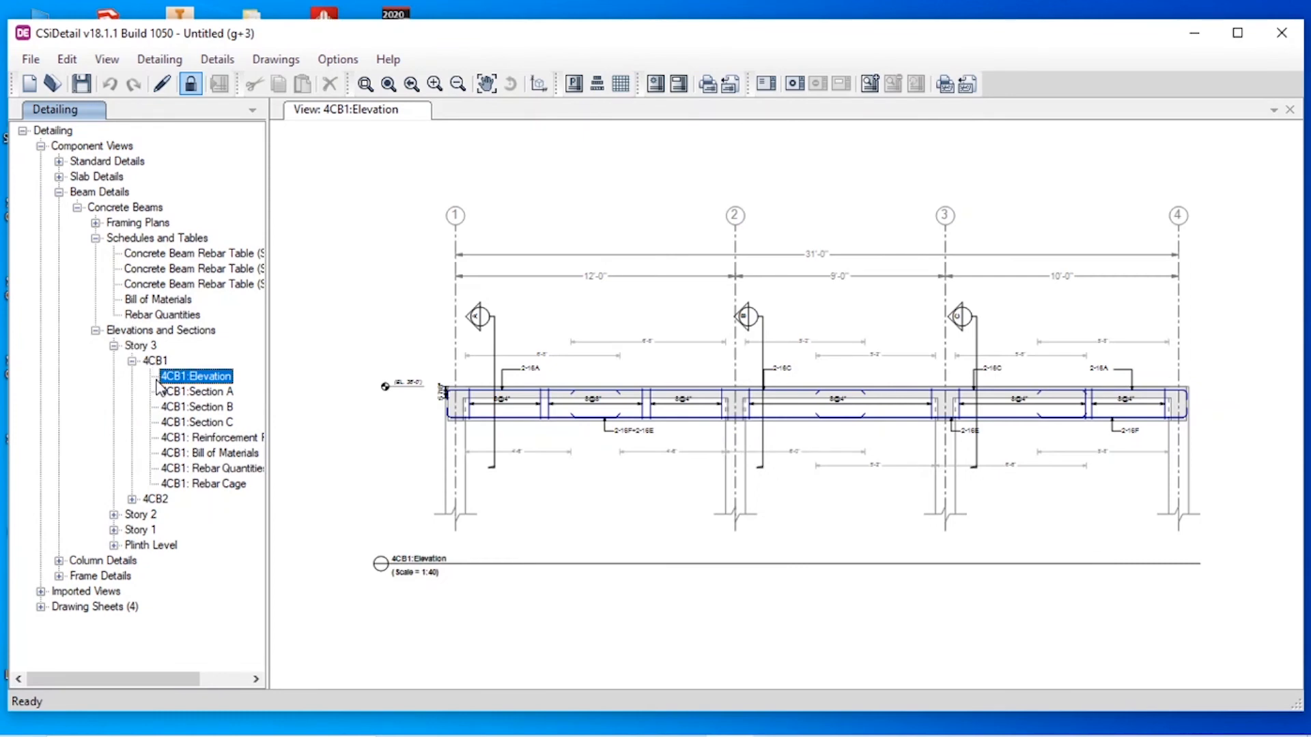
left_click(193, 392)
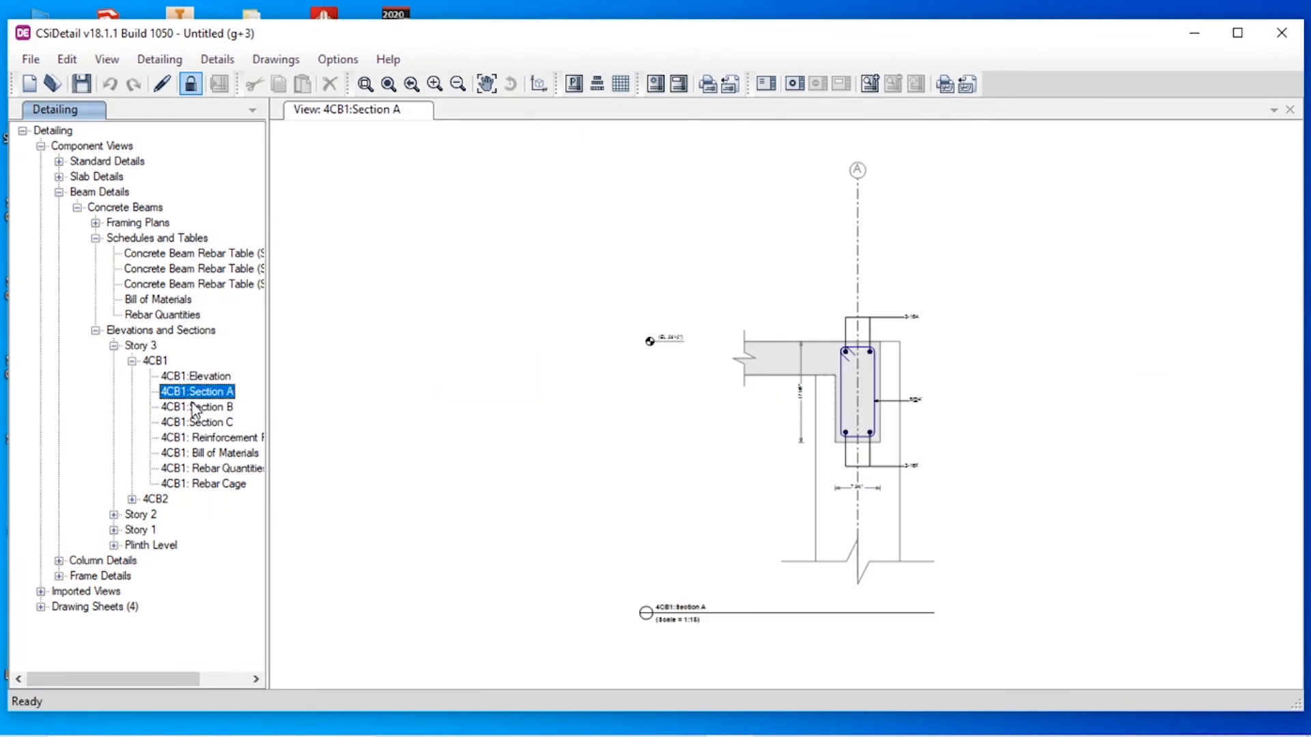
left_click(196, 408)
- Examine the longitudinal bars, stirrup spacing and section marks along the 4CB1 elevation
left_click(196, 377)
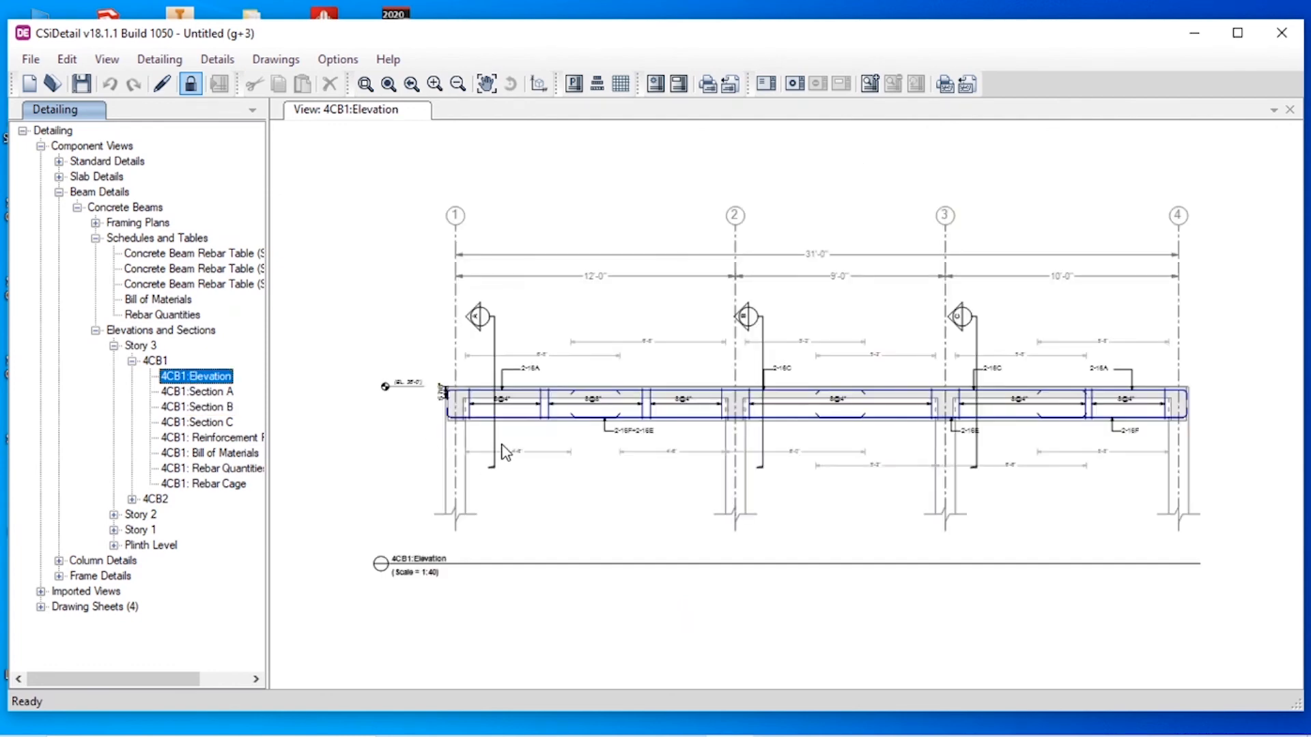
scroll(501, 411, "up", 5)
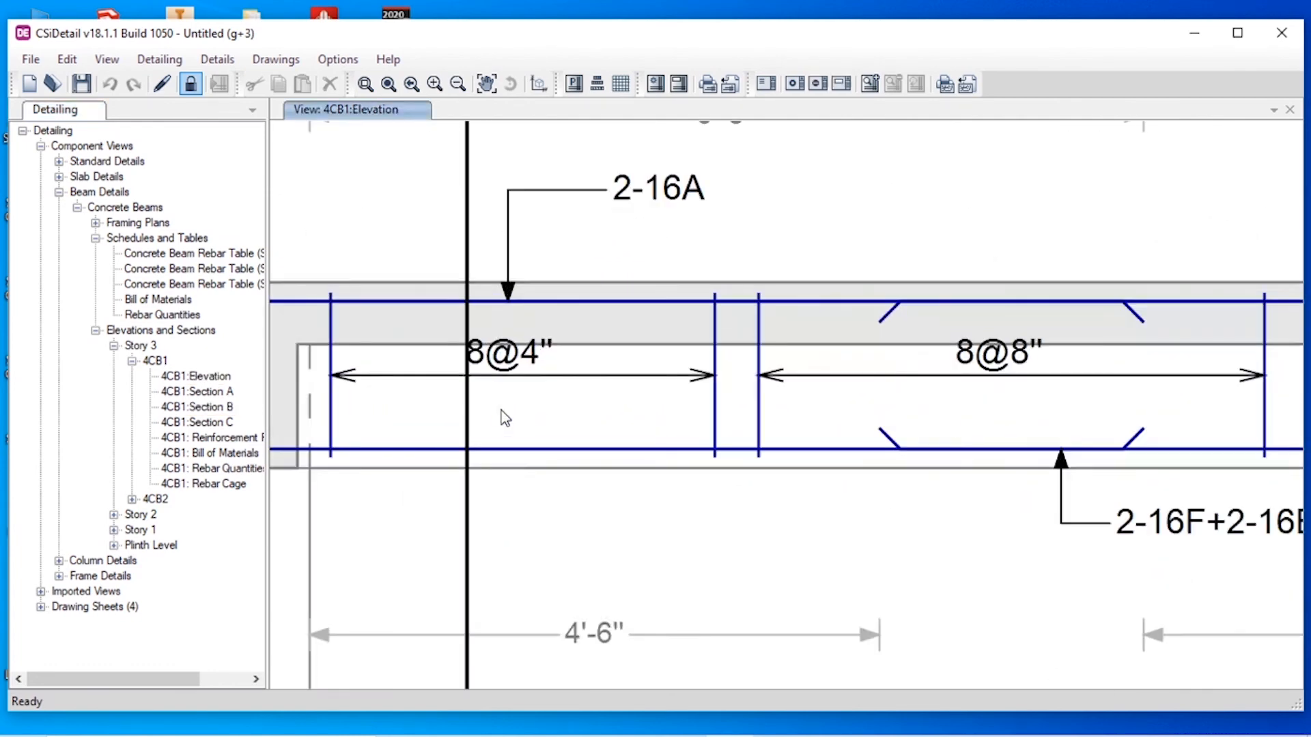
scroll(690, 392, "down", 6)
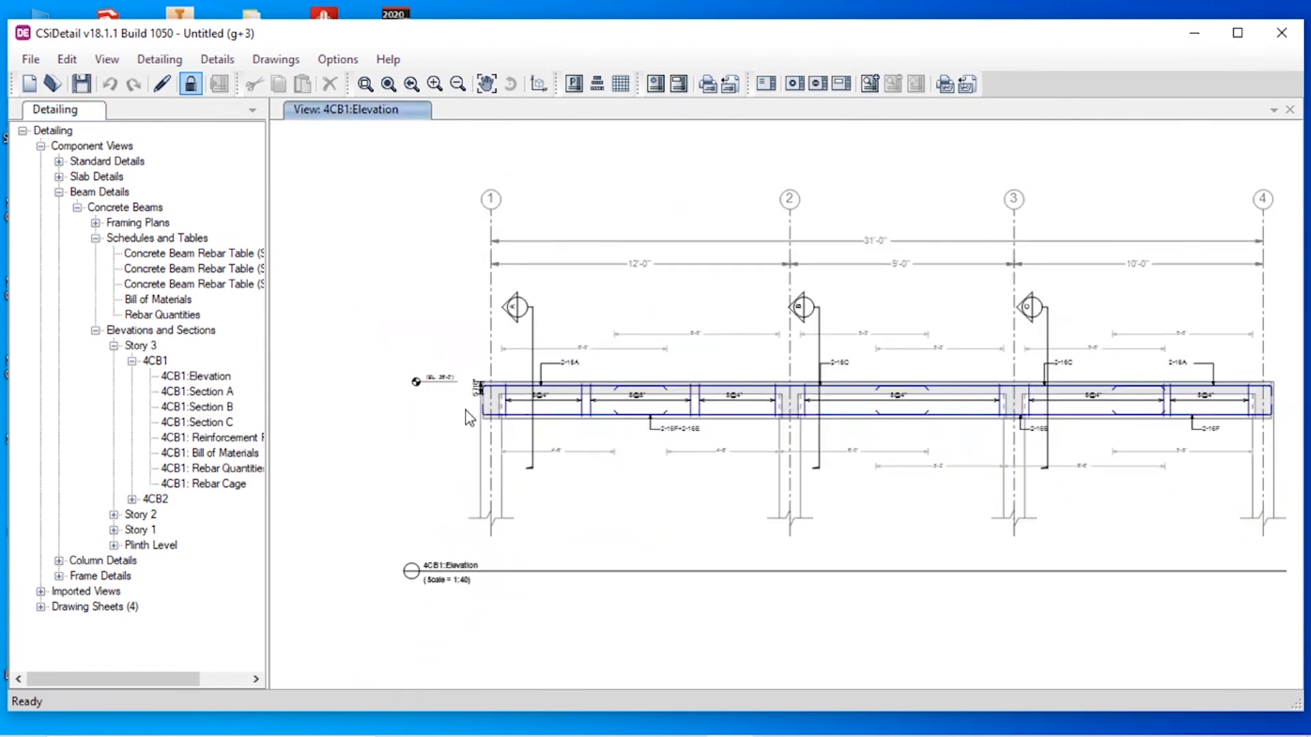
scroll(437, 339, "up", 3)
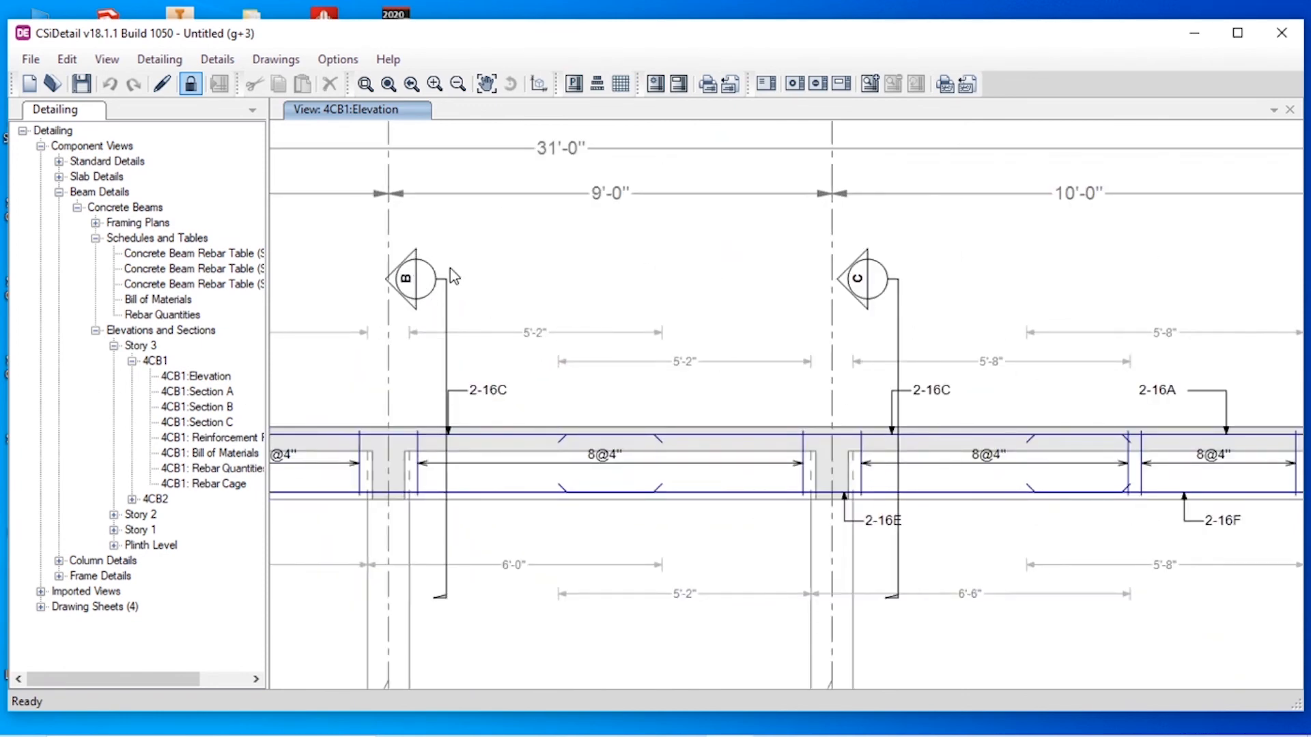
scroll(866, 512, "down", 2)
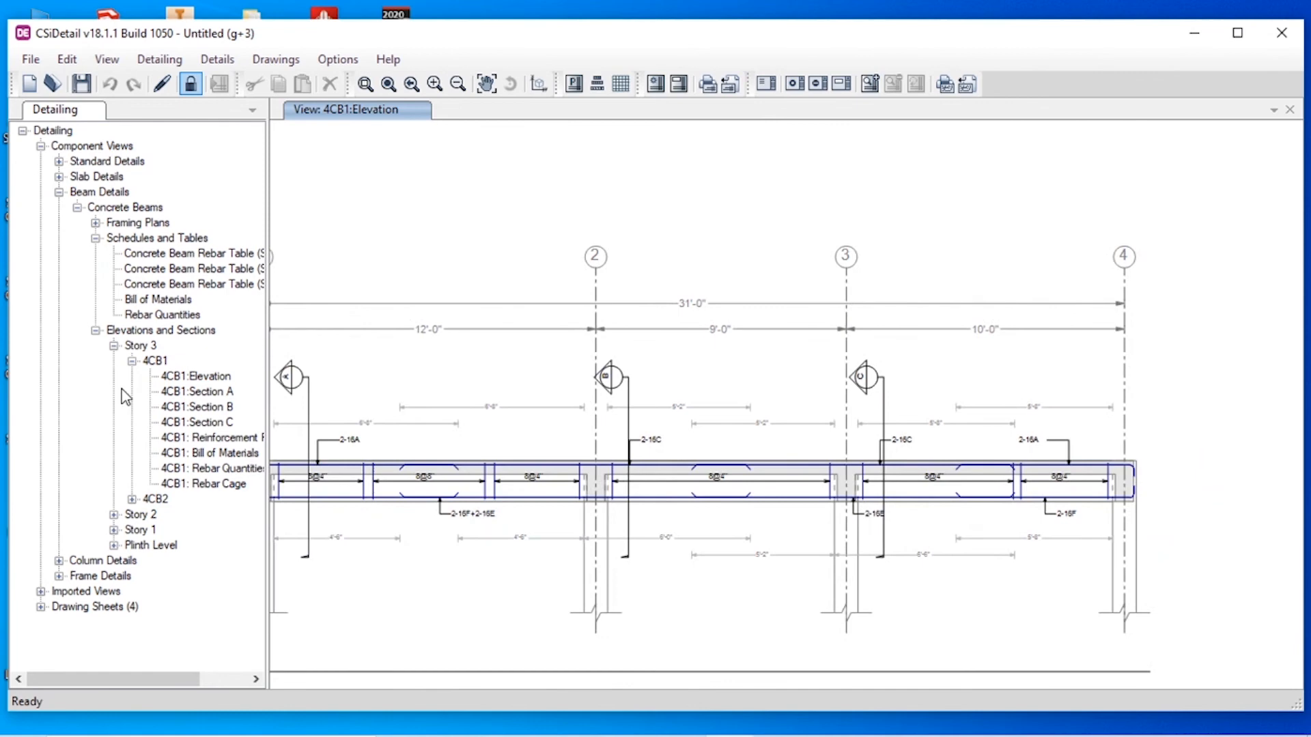
- Examine the top and bottom bars, stirrups and beam dimensions in 4CB1 Section A
left_click(221, 394)
scroll(983, 301, "up", 2)
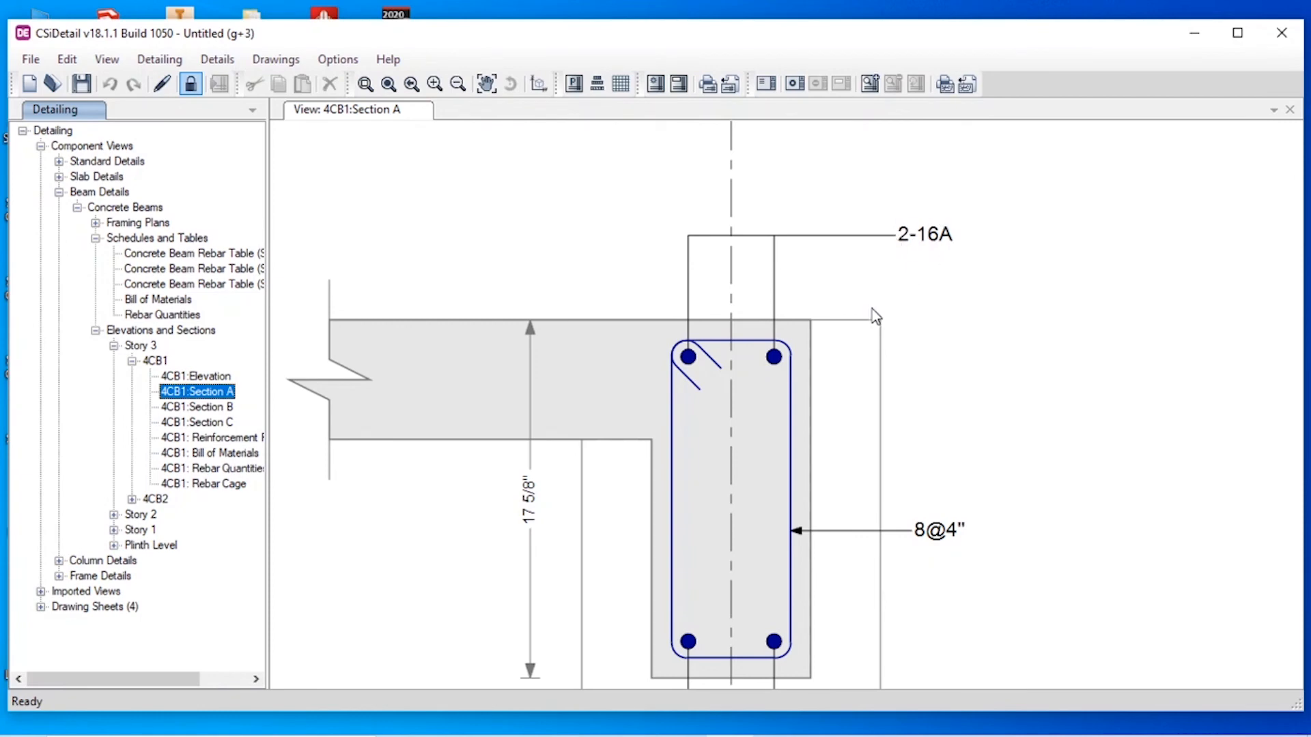
scroll(702, 519, "up", 1)
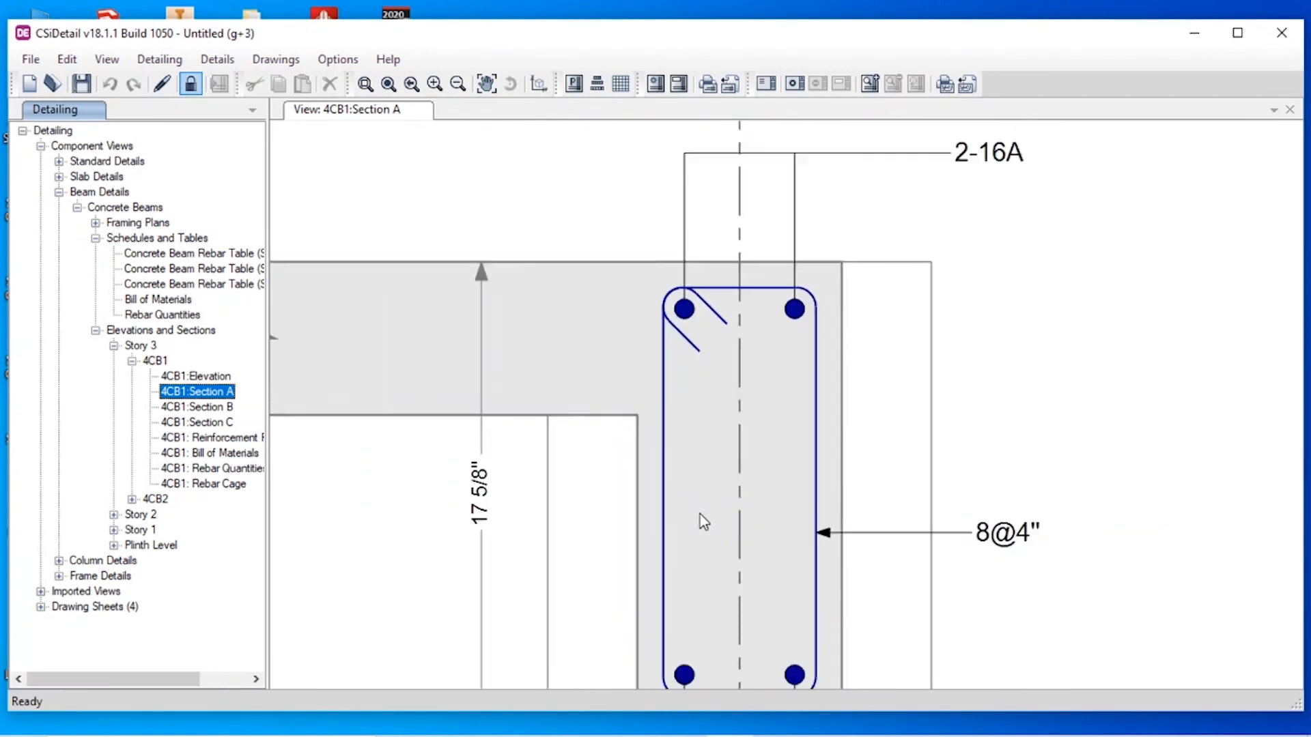
scroll(699, 508, "down", 3)
scroll(828, 632, "up", 2)
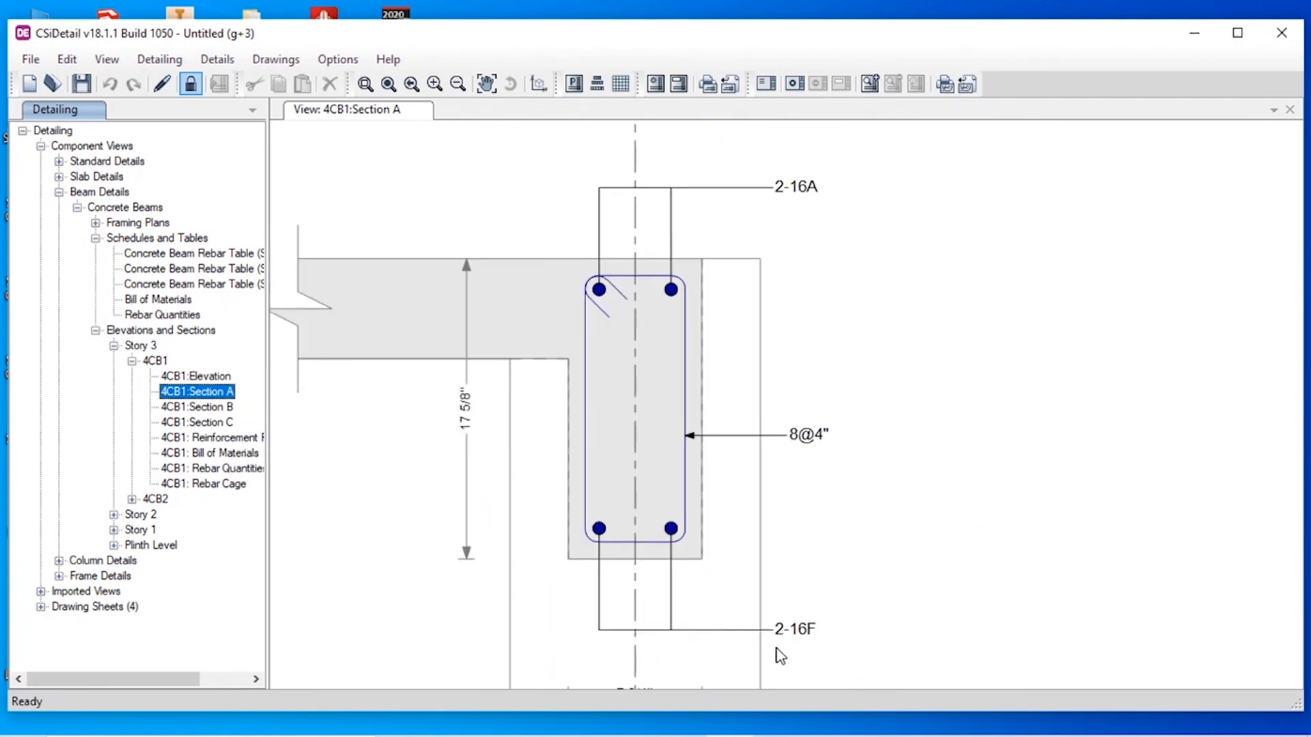
scroll(718, 604, "down", 2)
scroll(703, 642, "up", 3)
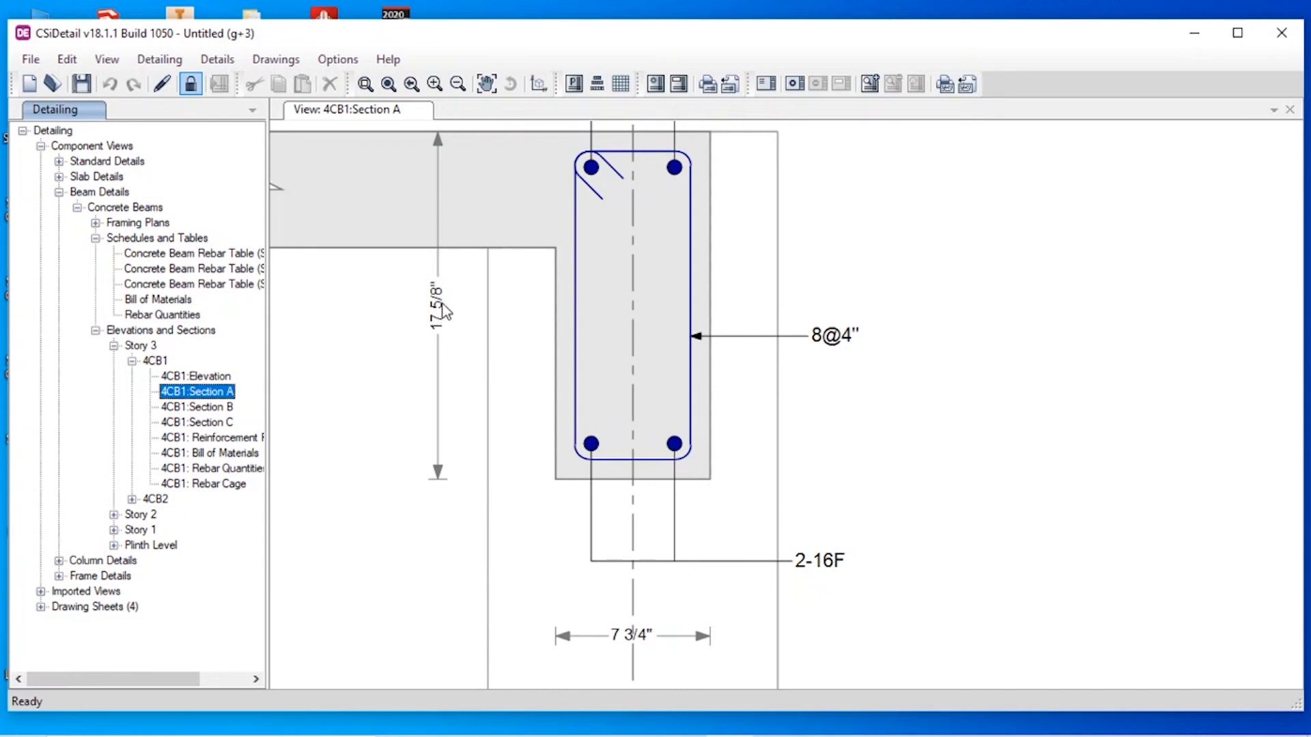
scroll(462, 451, "down", 2)
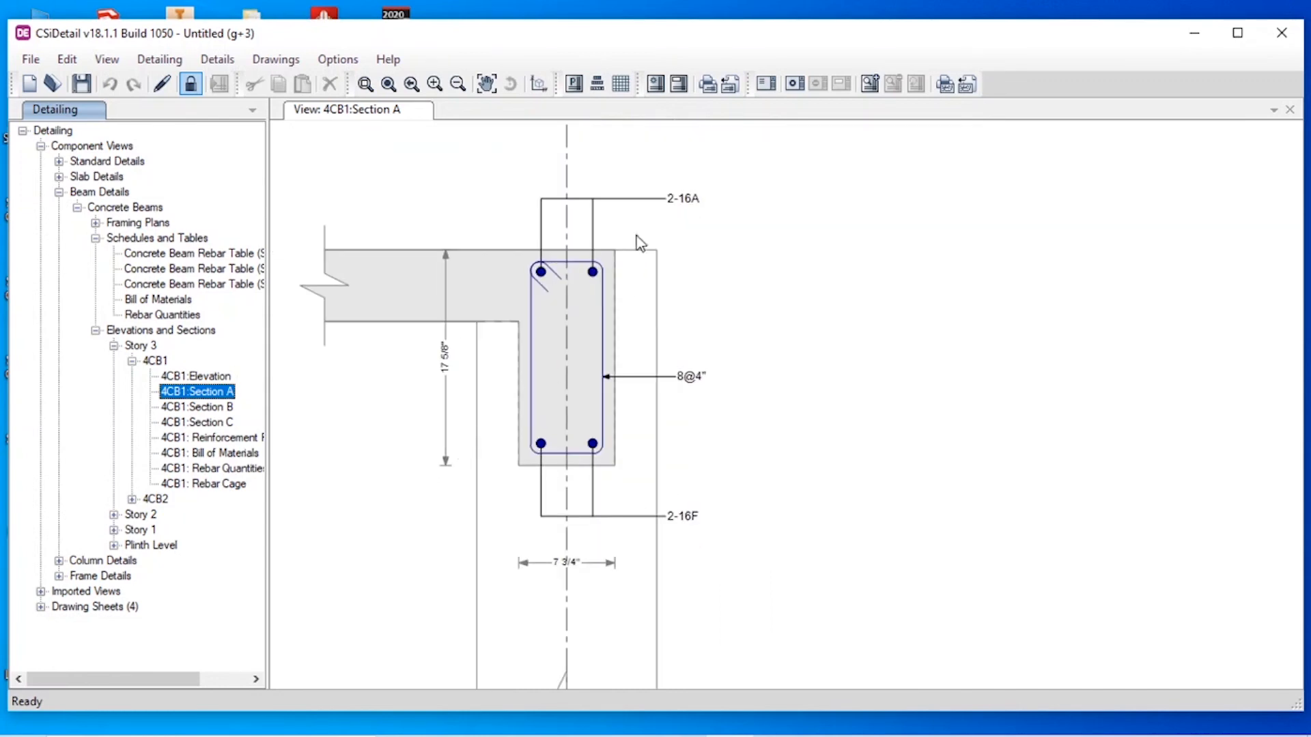
scroll(649, 230, "up", 2)
scroll(636, 399, "down", 1)
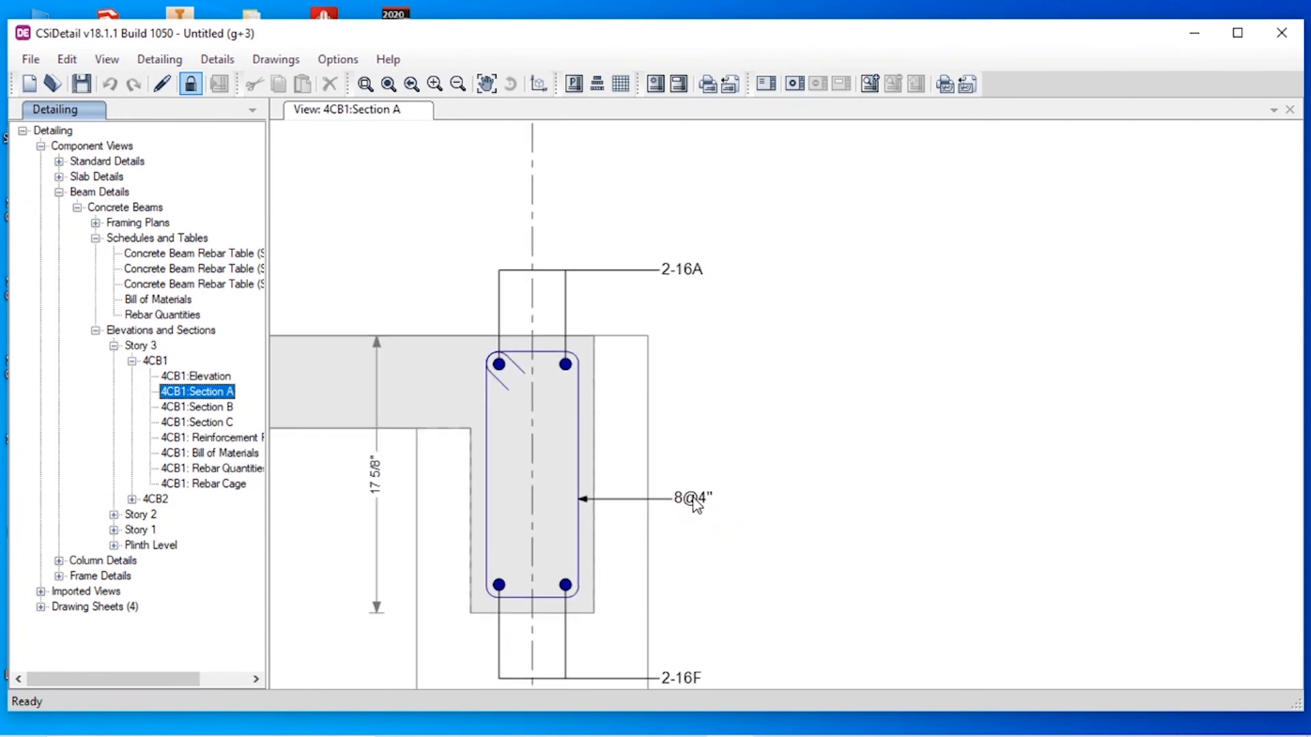
- Examine the bars, stirrups and dimensions in 4CB1 Section B
left_click(230, 408)
scroll(1019, 398, "up", 1)
scroll(922, 504, "up", 2)
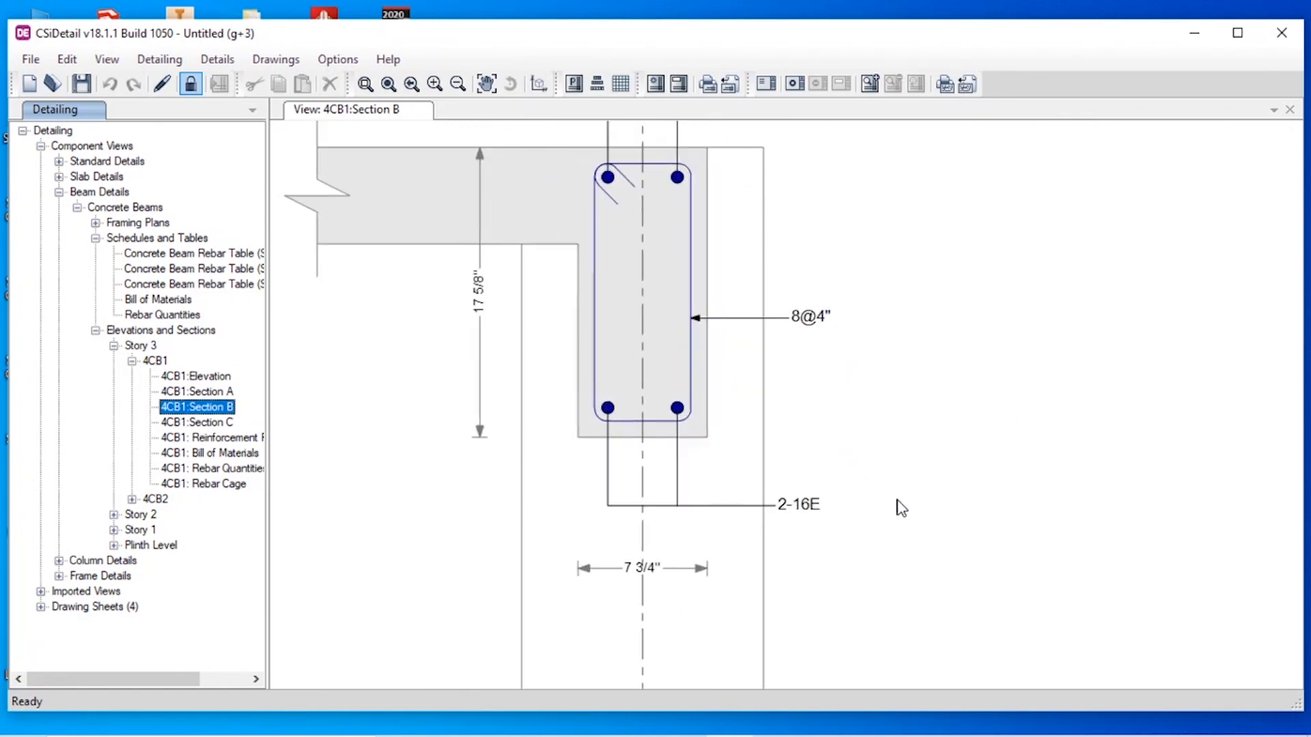
- Check the stirrup spacing in Section B of beam 4CB1, and view the bars and stirrups in its Section C
scroll(796, 535, "down", 2)
scroll(796, 535, "up", 1)
scroll(824, 412, "up", 1)
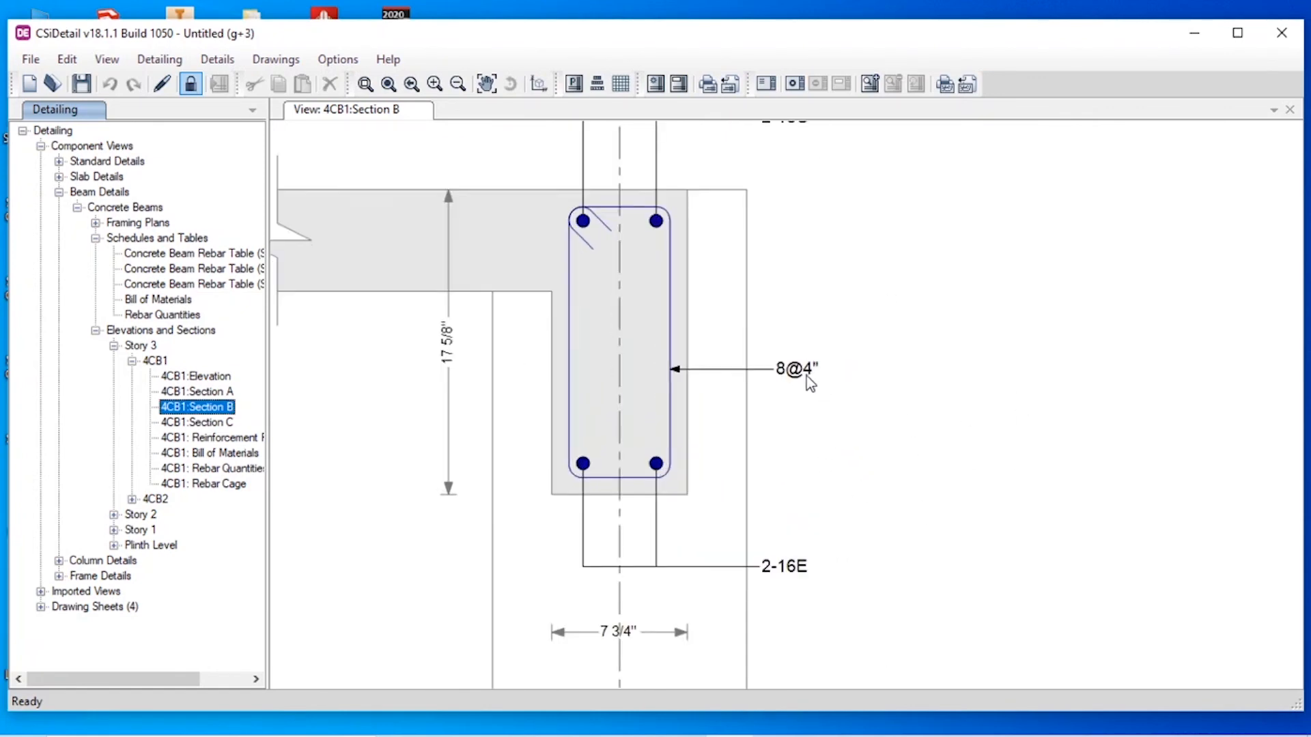
left_click(222, 422)
scroll(897, 406, "up", 1)
scroll(924, 468, "up", 2)
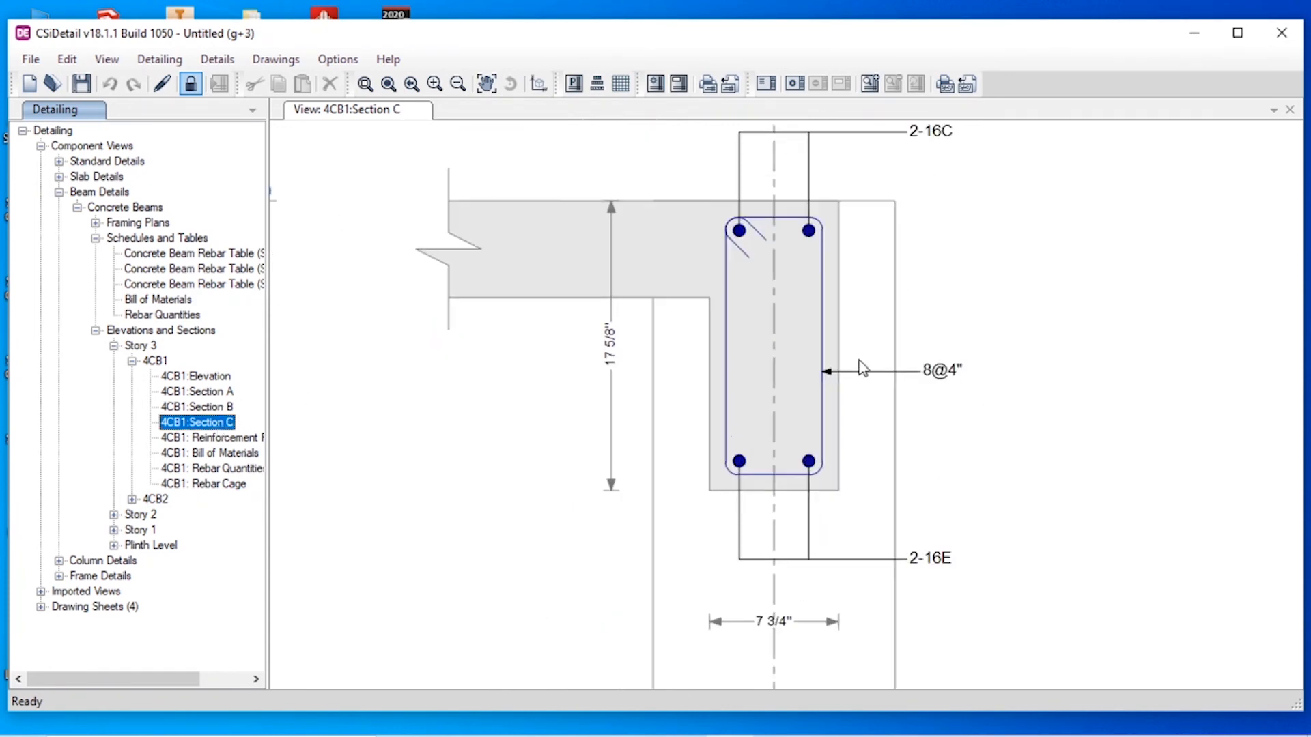
- View the reinforcement profile, bill of materials and rebar quantities of beam 4CB1
left_click(226, 438)
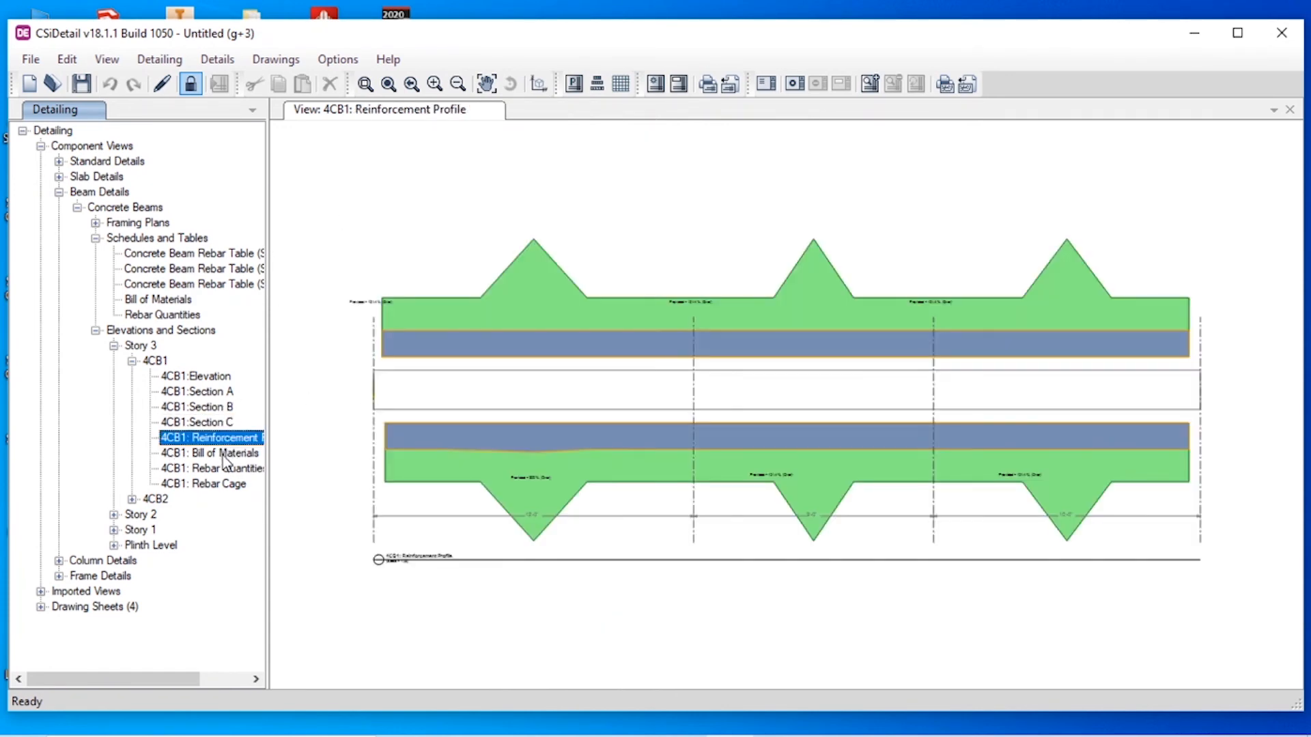
left_click(225, 452)
left_click(224, 470)
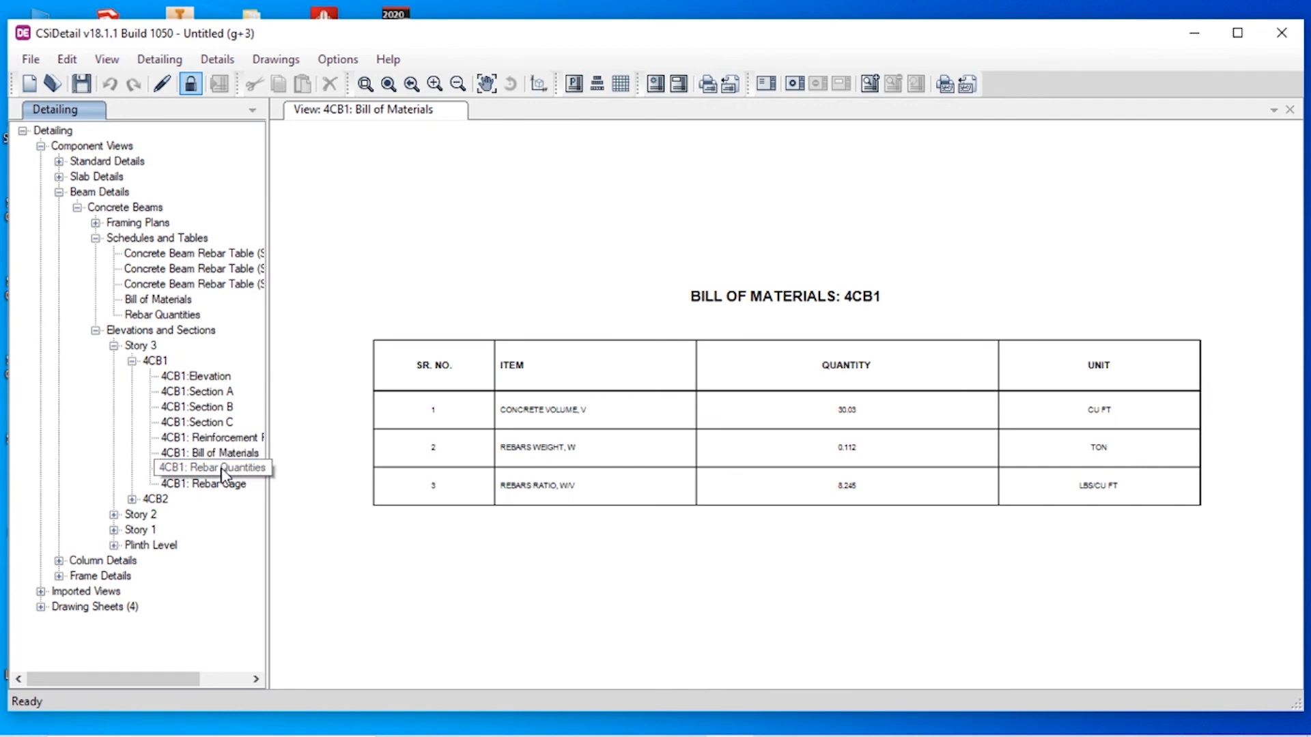
- View the 3D rebar cage of beam 4CB1 and examine its bars and stirrups up close
left_click(226, 481)
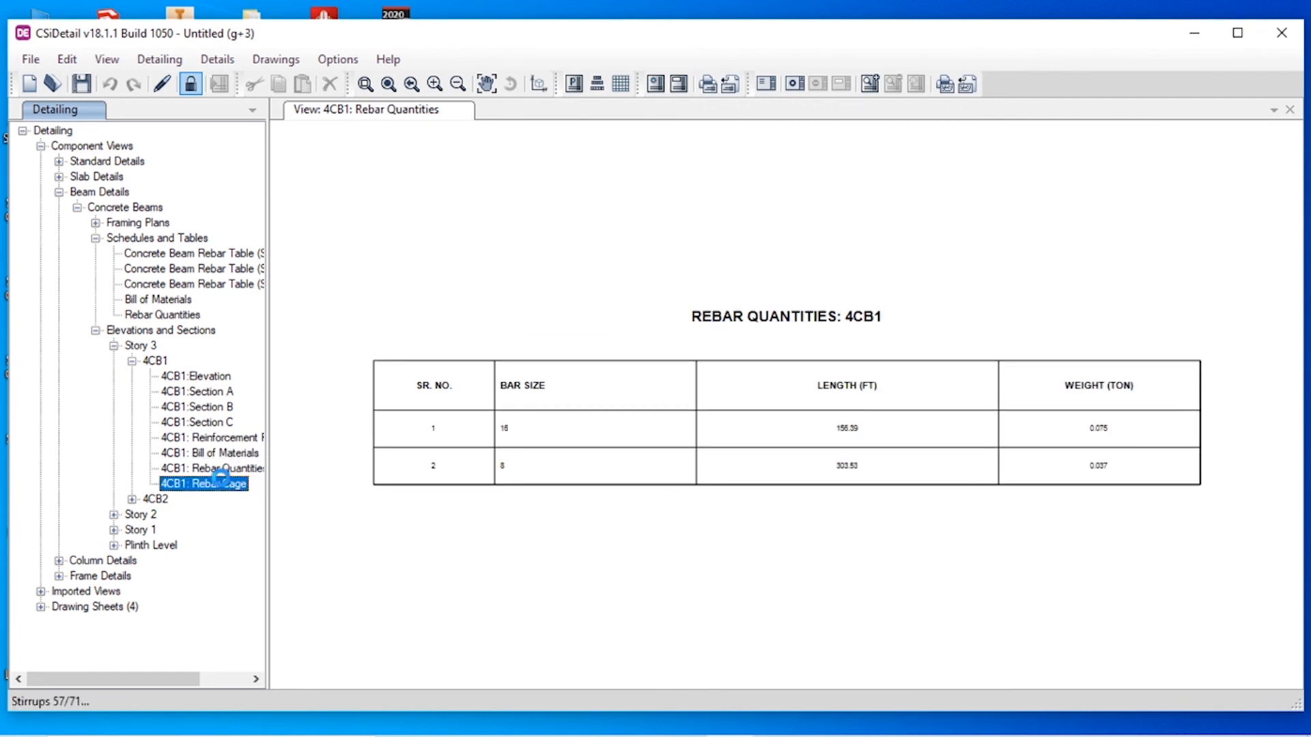
scroll(557, 486, "up", 3)
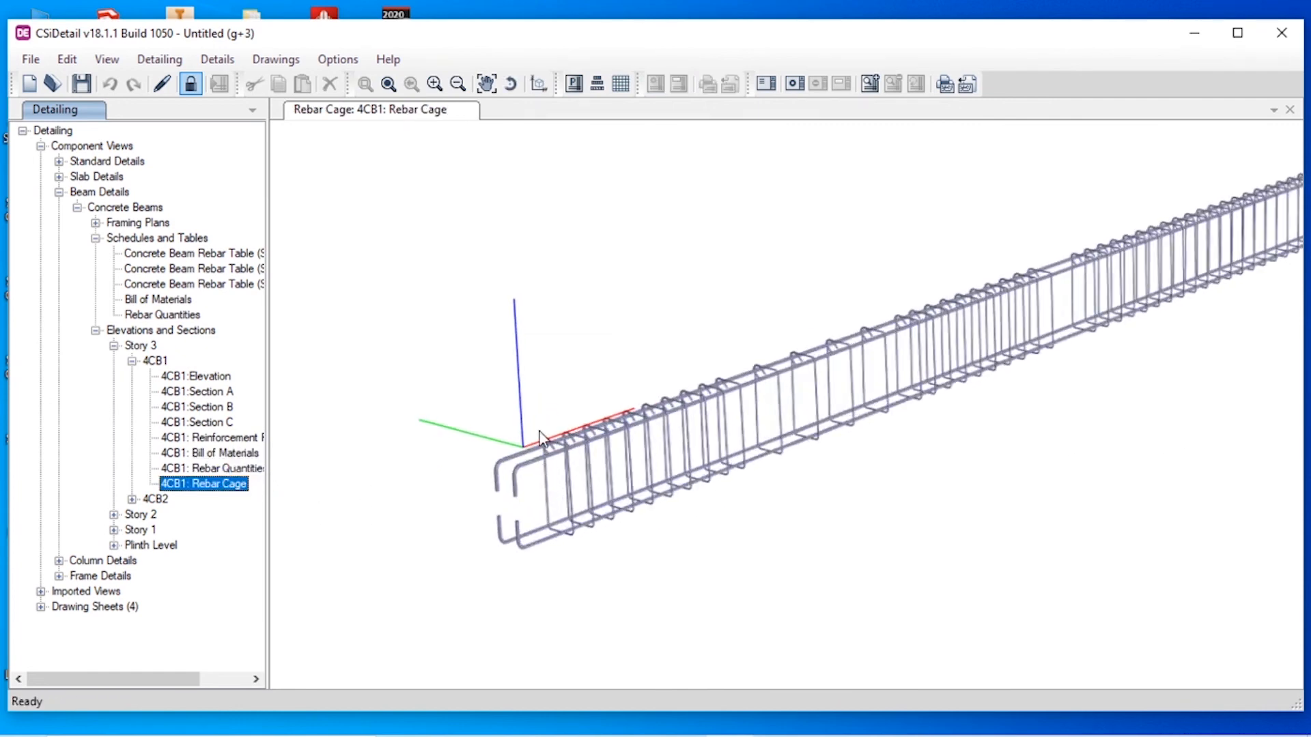
scroll(444, 393, "up", 3)
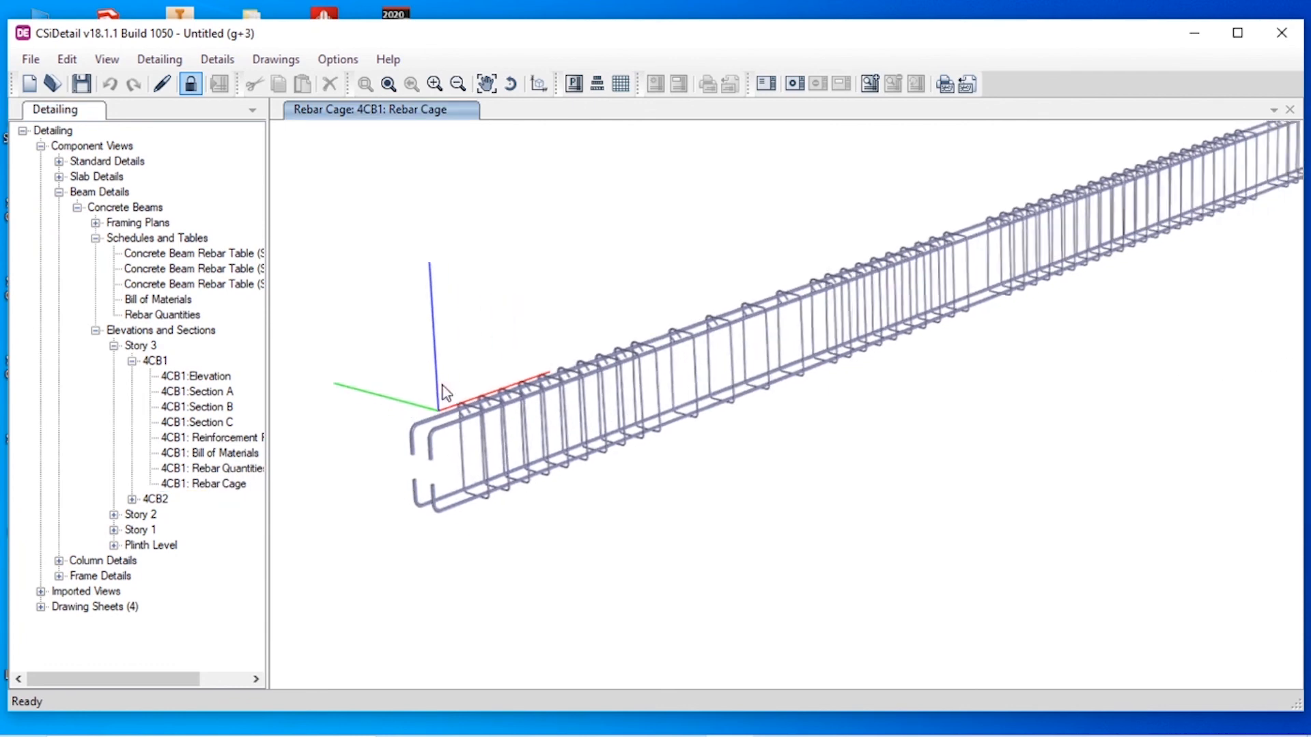
- Collapse the beam details and view the Concrete Column Layout - Base among the column framing plans
left_click(96, 330)
left_click(59, 192)
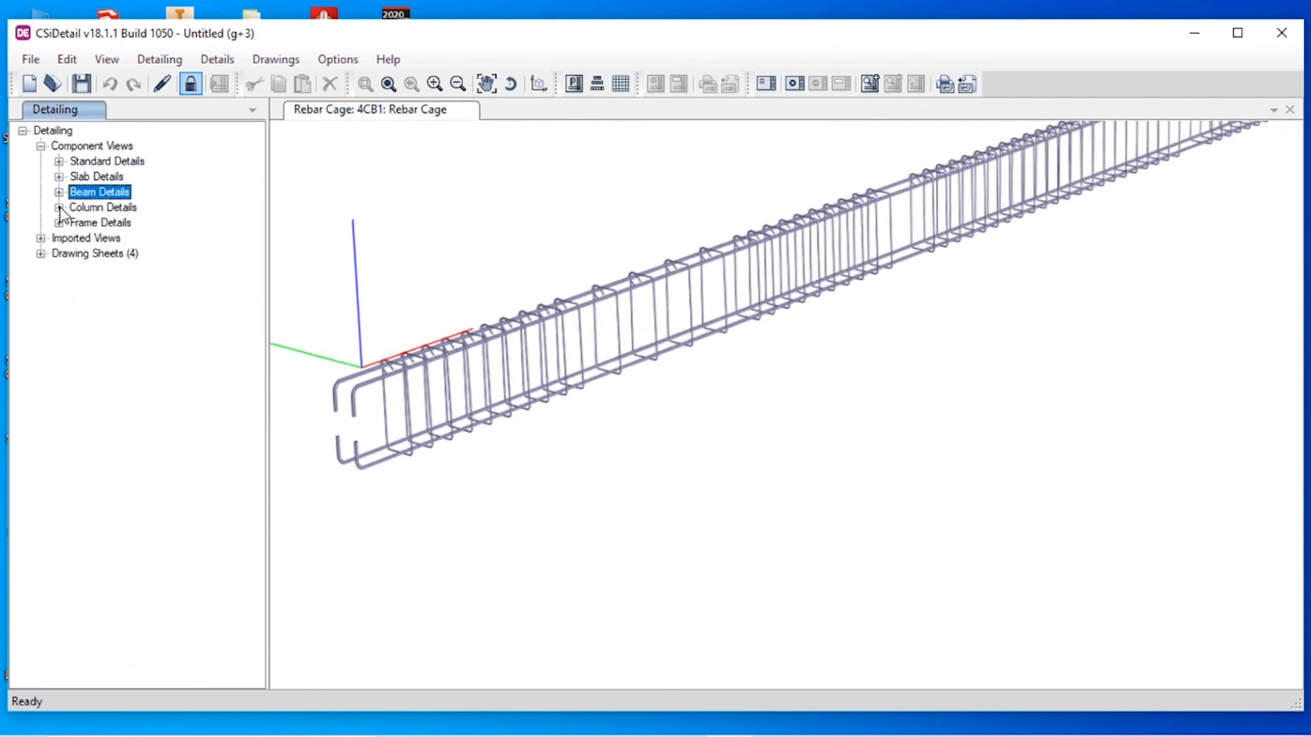
left_click(59, 207)
left_click(77, 222)
left_click(97, 238)
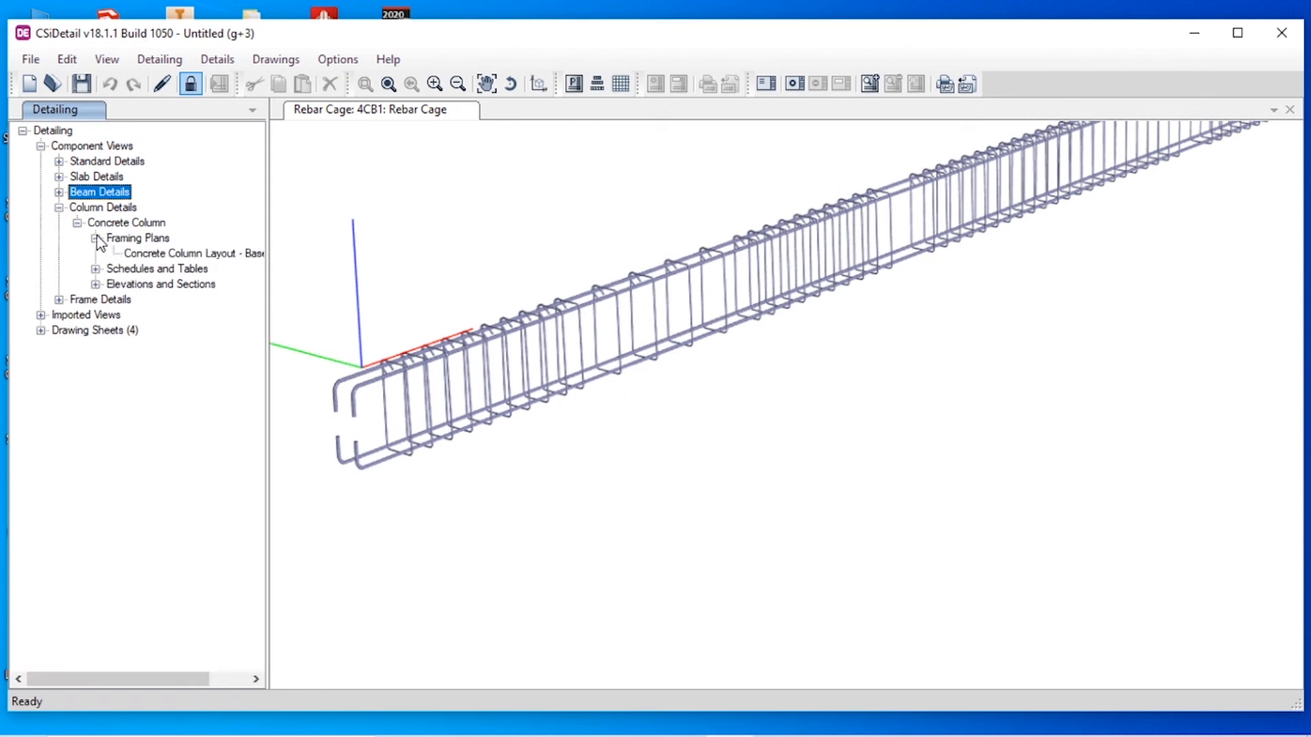
double_click(166, 253)
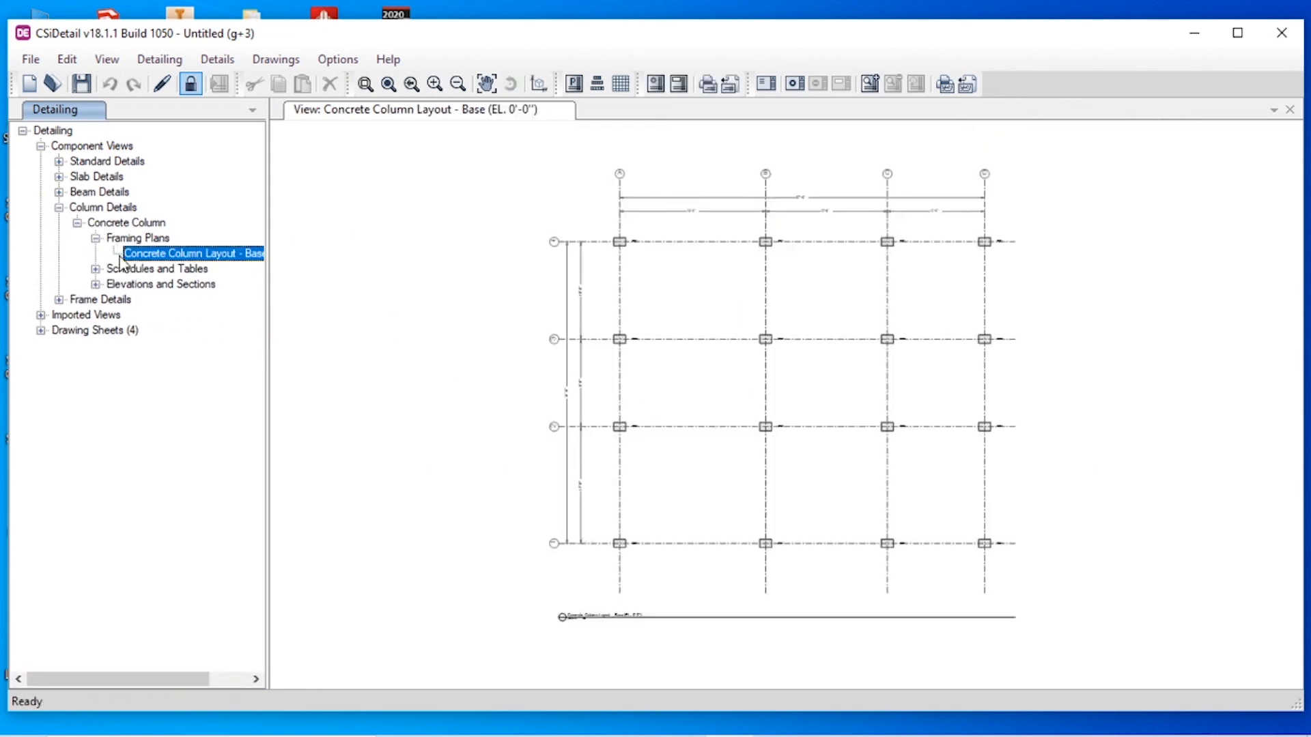
- View Concrete Column Schedules 1, 4 and 7 of 15, and widen the detailing tree to show the full schedule names
left_click(96, 237)
left_click(97, 253)
double_click(137, 268)
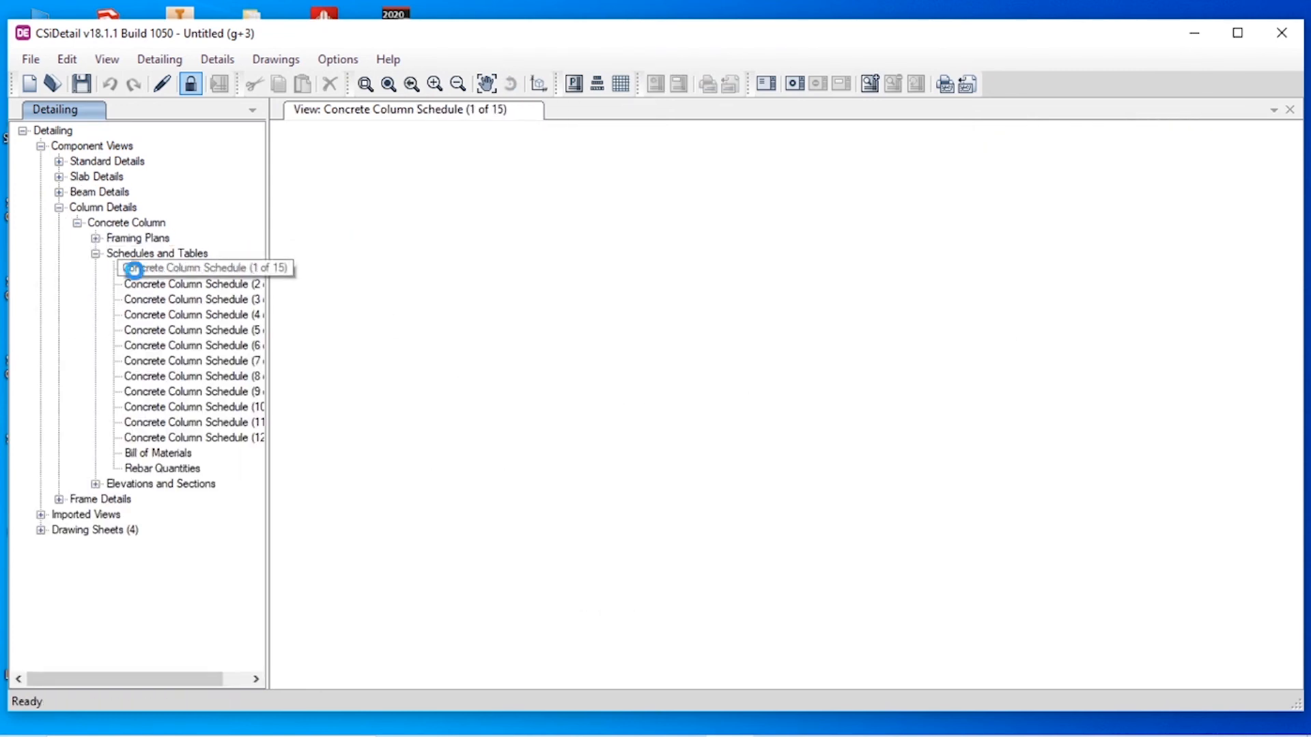
double_click(174, 314)
double_click(179, 361)
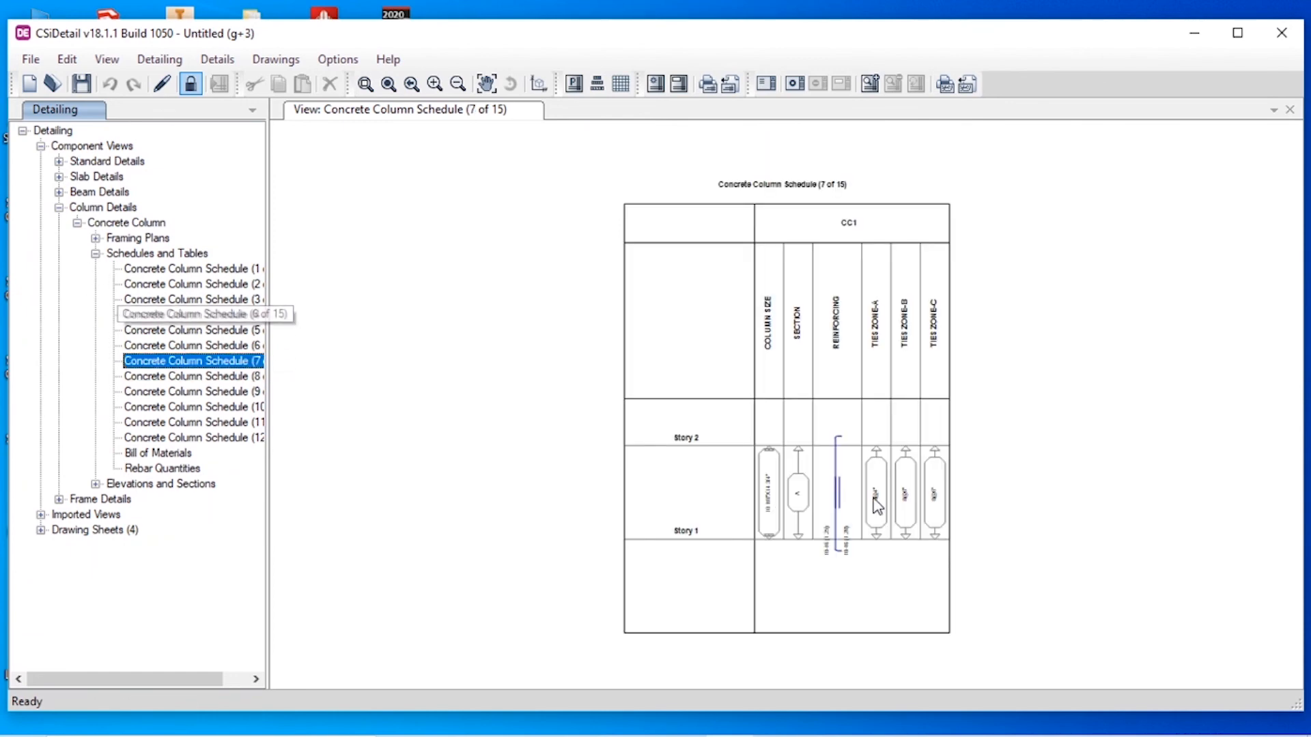
scroll(882, 495, "up", 2)
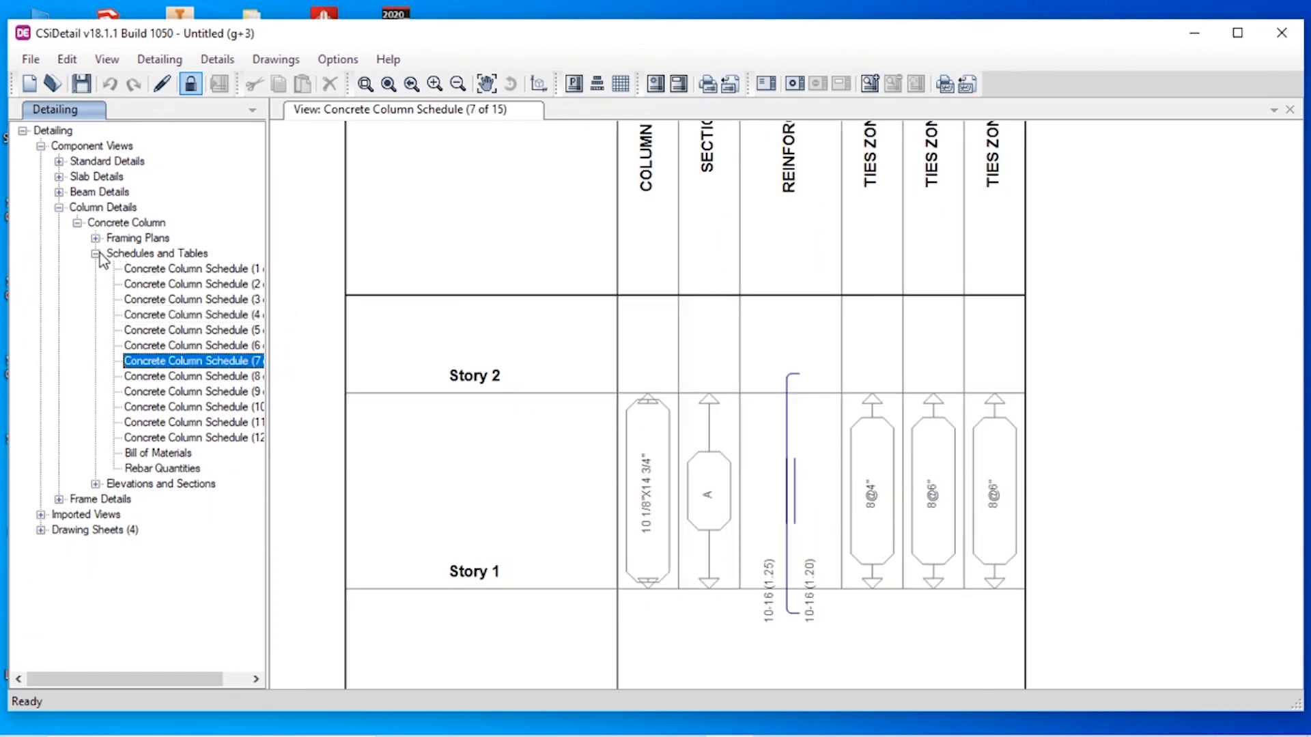
left_click_drag(269, 273, 347, 273)
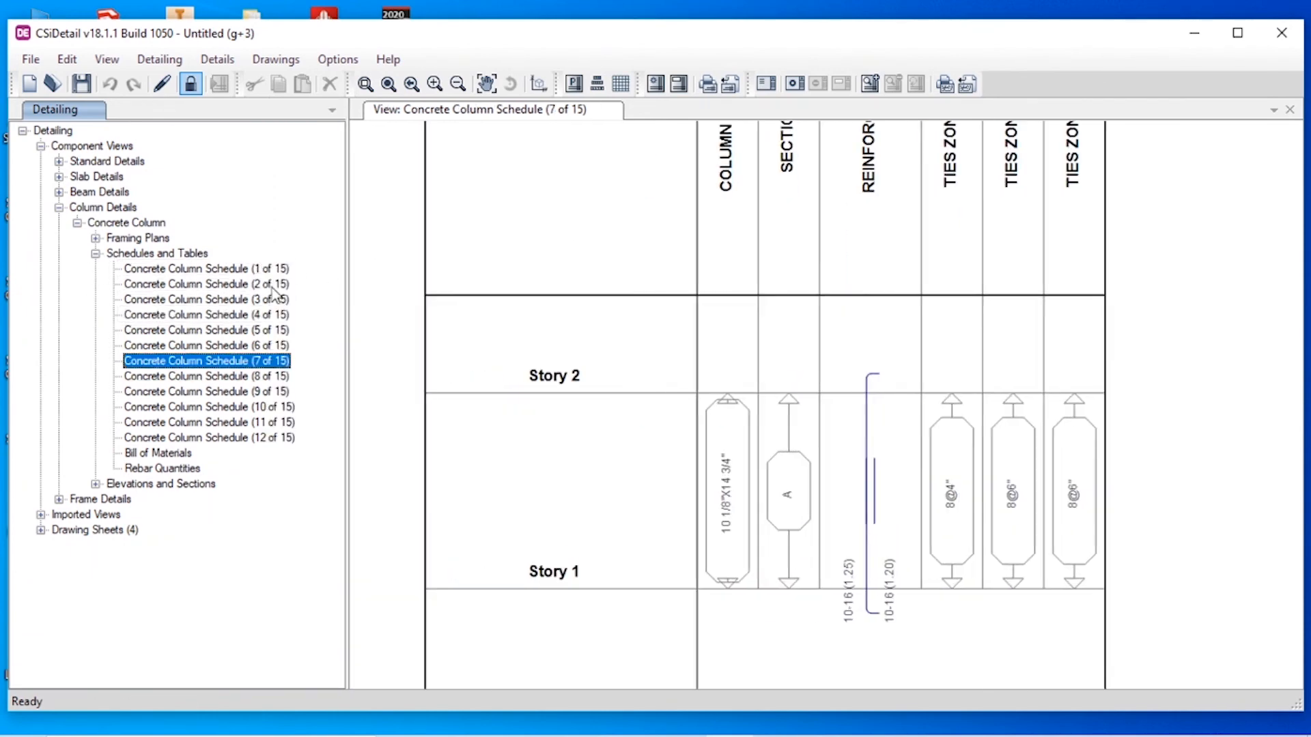
- View Elevation-1 and Elevation-2 of column CC1 and examine the longitudinal bars and tie spacing
left_click(97, 253)
left_click(96, 269)
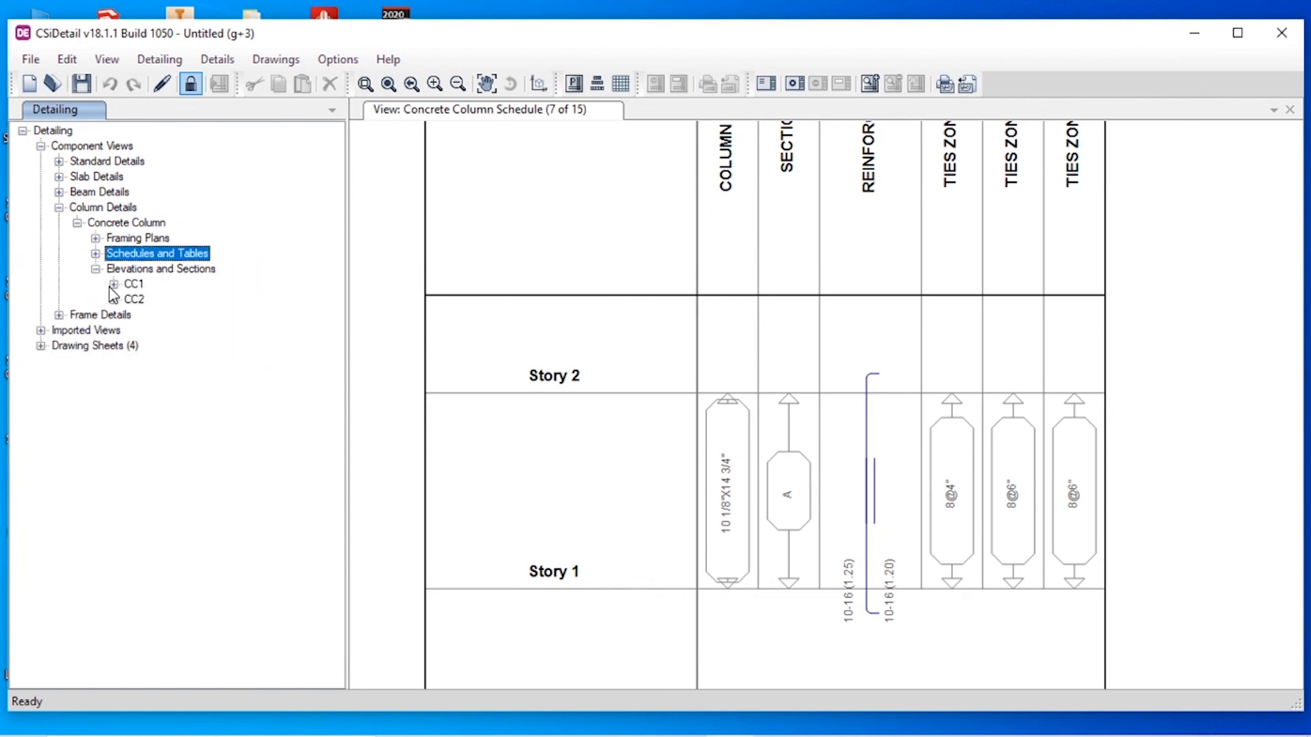
left_click(113, 284)
double_click(152, 301)
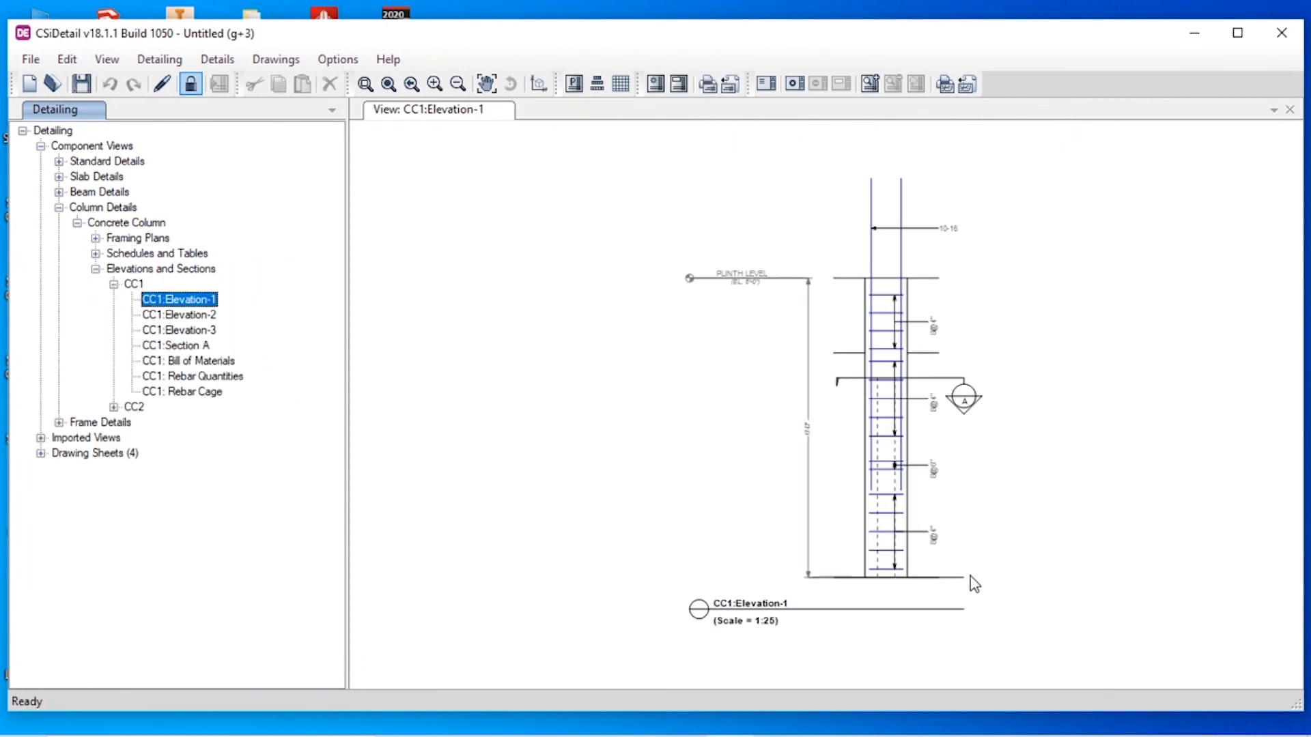
scroll(956, 566, "up", 3)
double_click(203, 316)
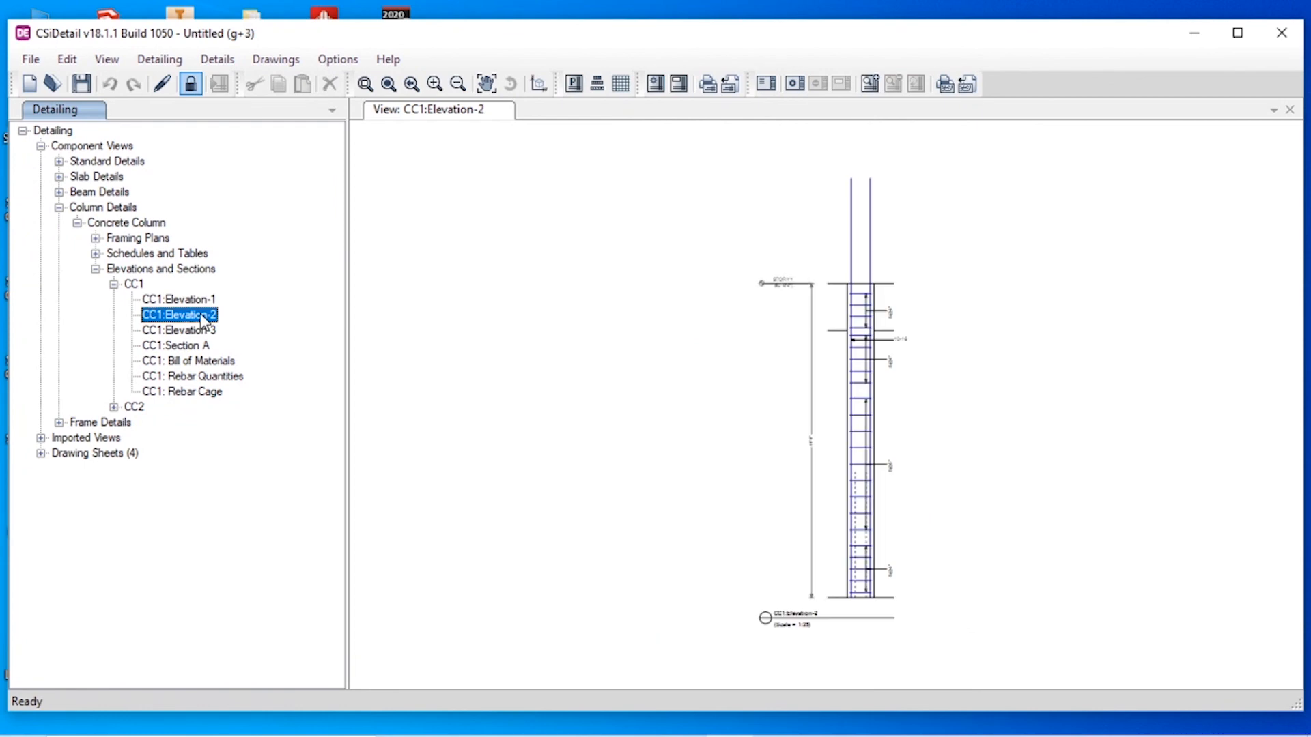
scroll(908, 515, "up", 3)
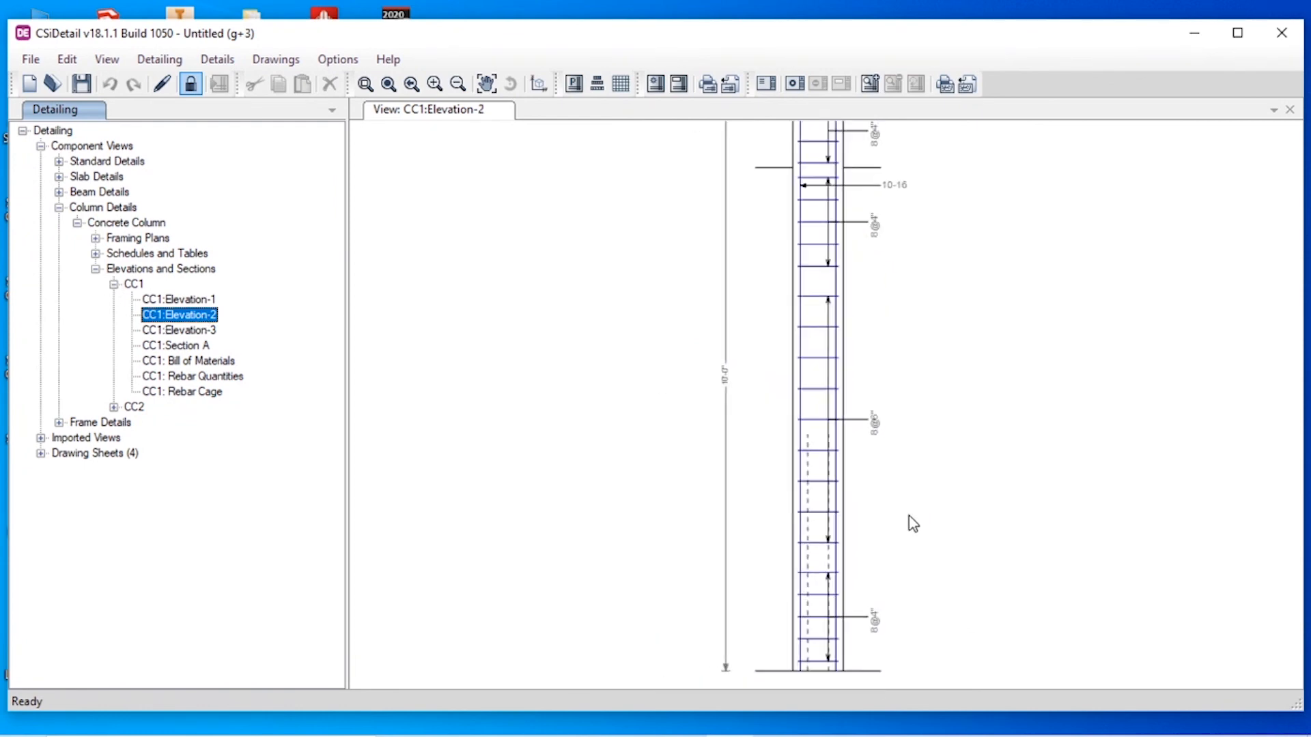
left_click(95, 268)
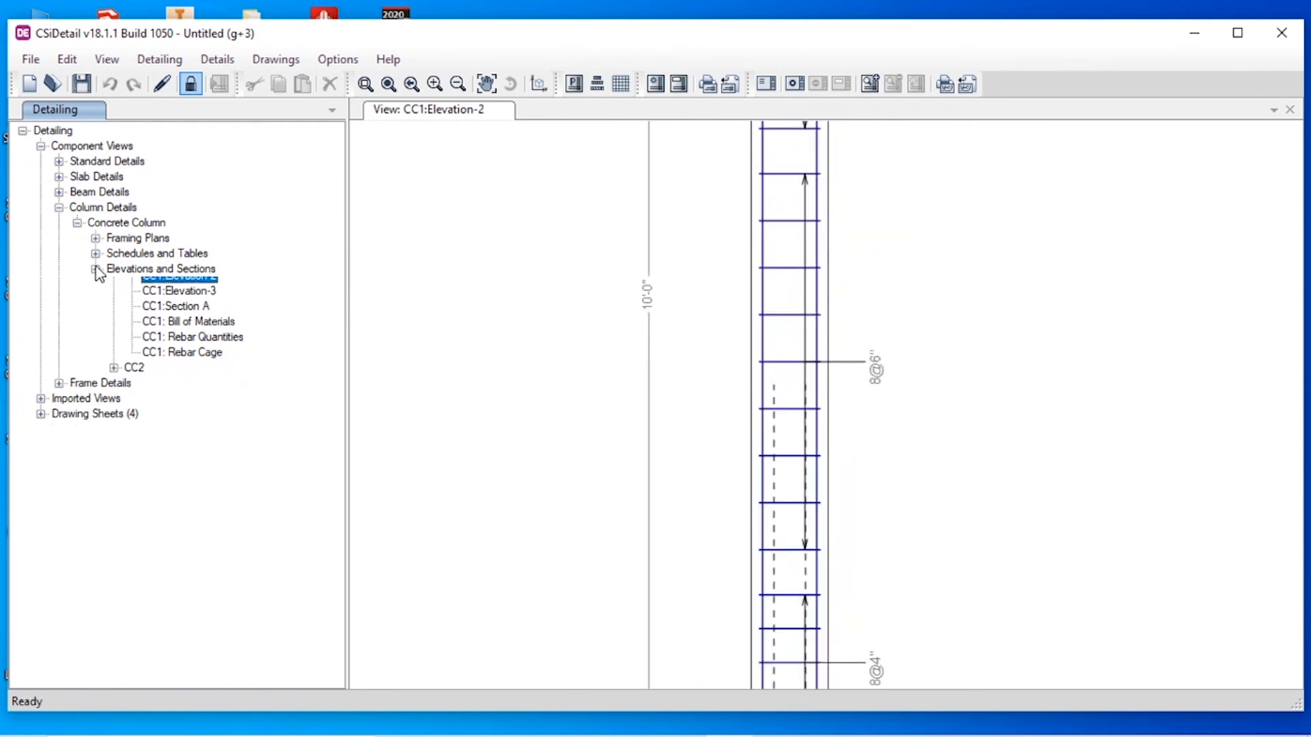
scroll(811, 424, "up", 3)
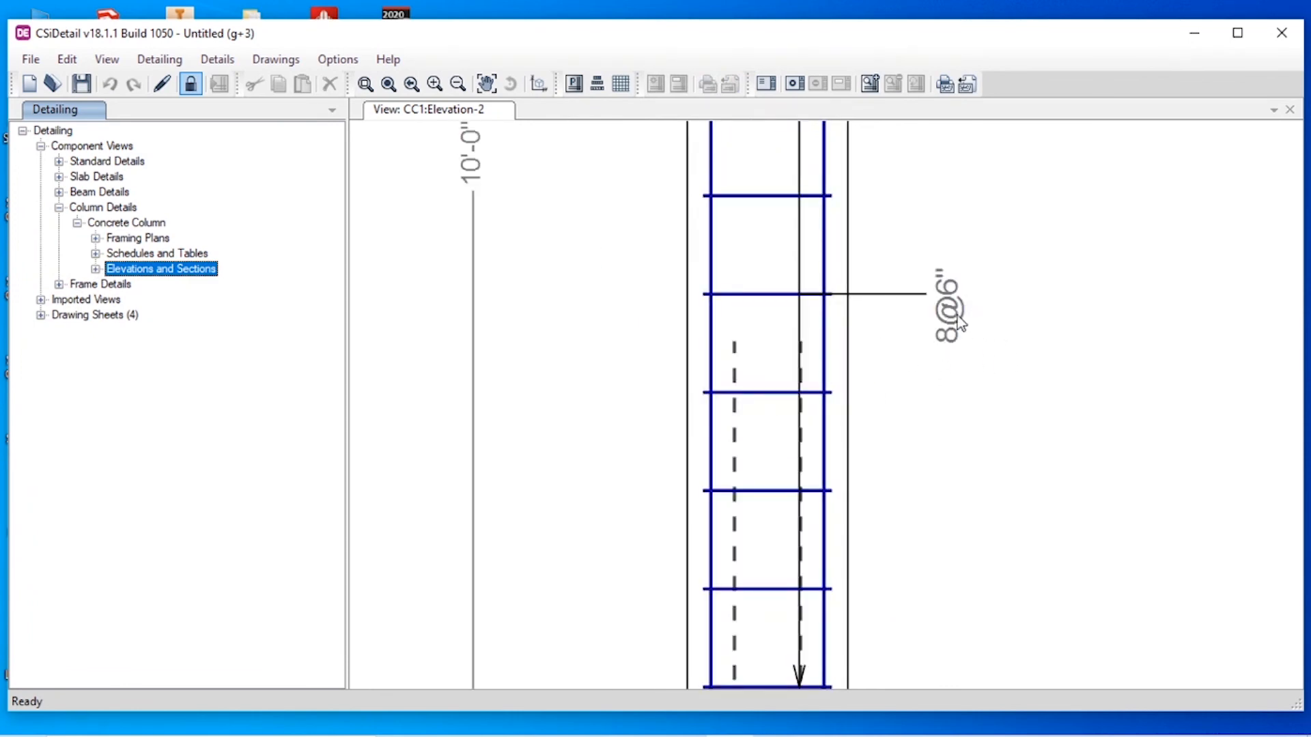
- Expand the frame details to list the frame layouts and individual frame views, and fit the whole CC1 elevation in view
left_click(59, 284)
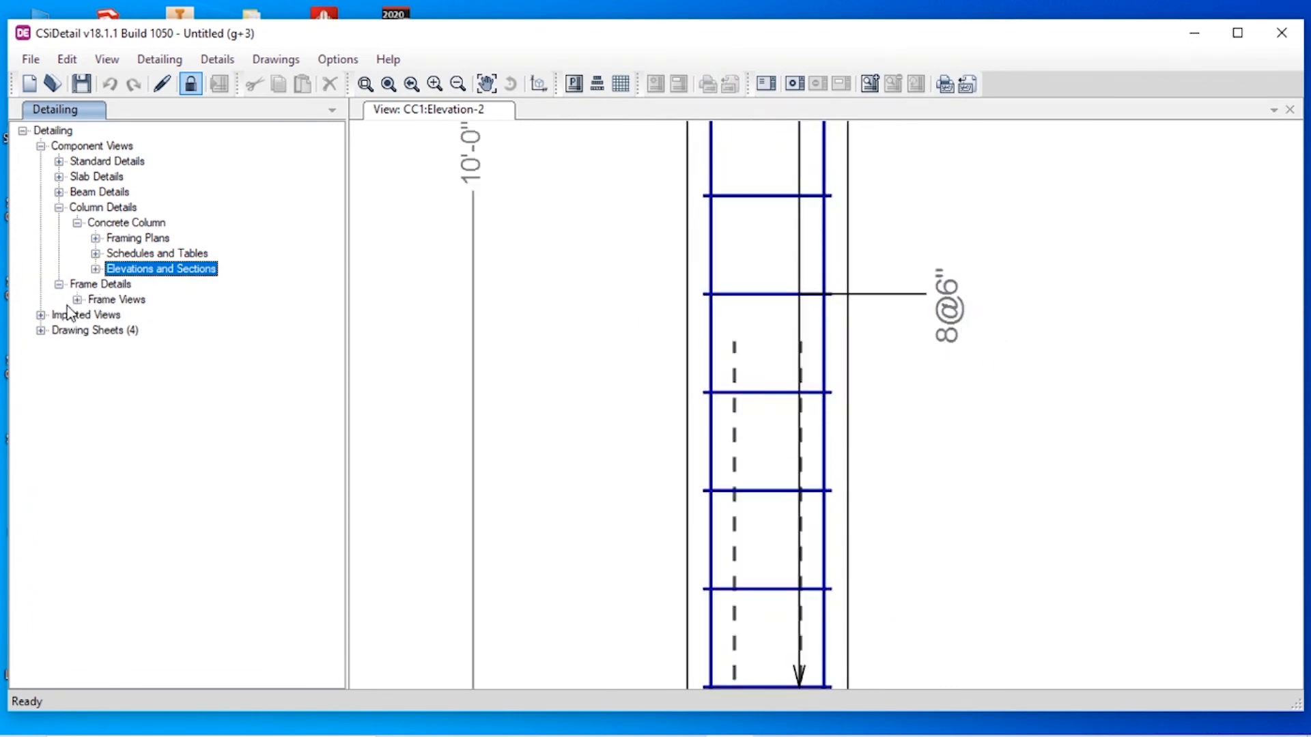
left_click(77, 300)
scroll(737, 504, "down", 5)
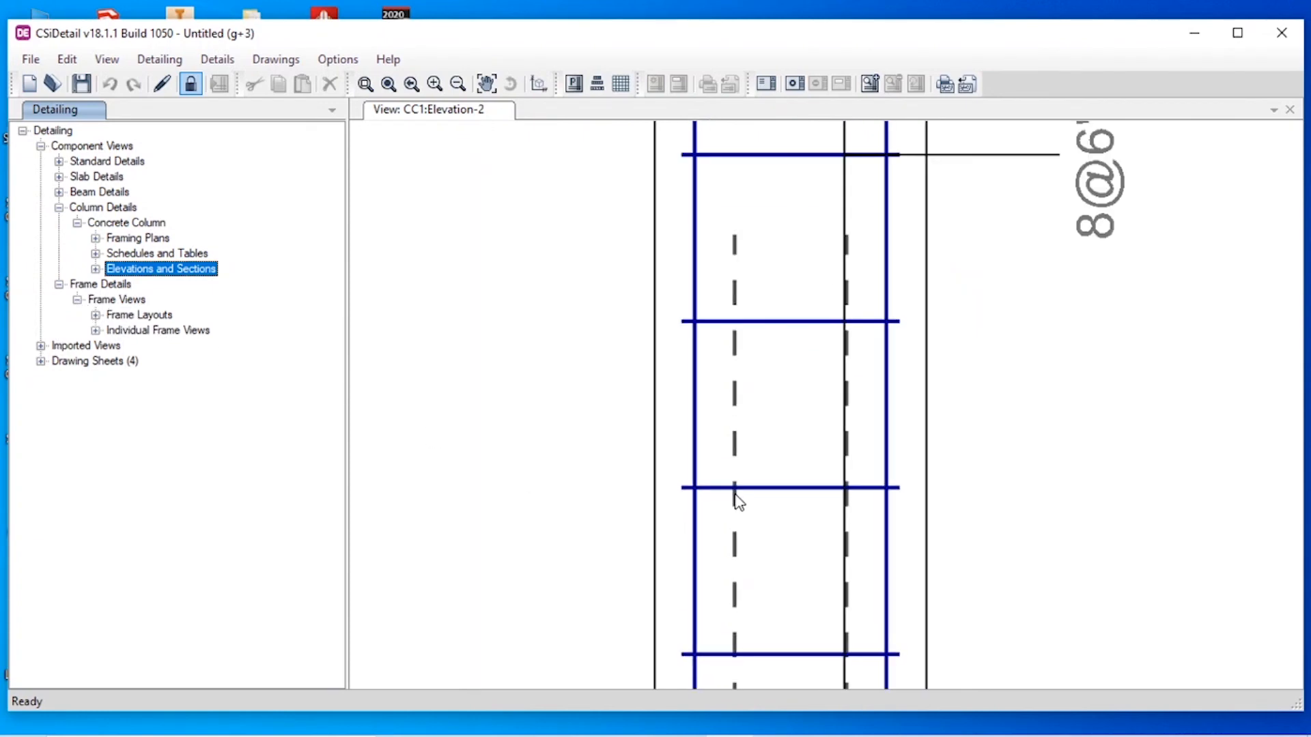
scroll(686, 505, "down", 4)
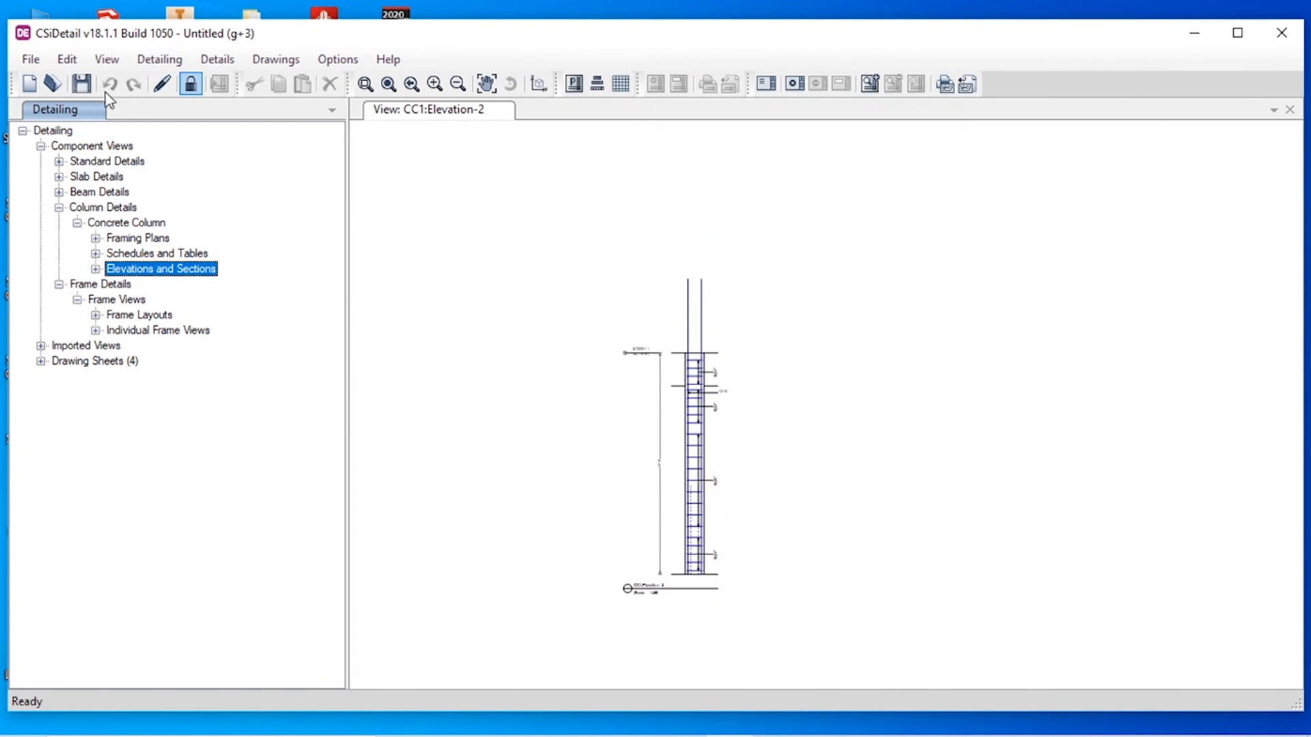
- Show the building in CSiDetail Viewer and view the 3D concrete model from above
left_click(65, 62)
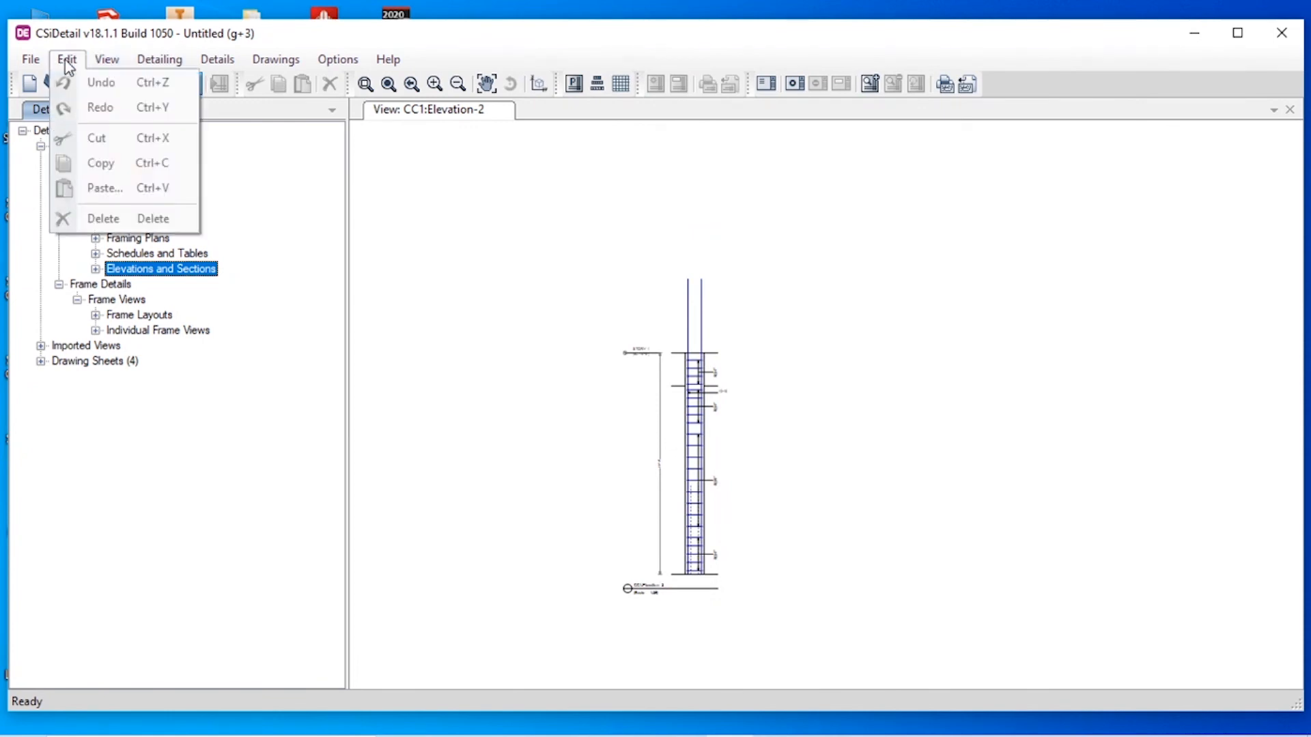
mouse_move(106, 60)
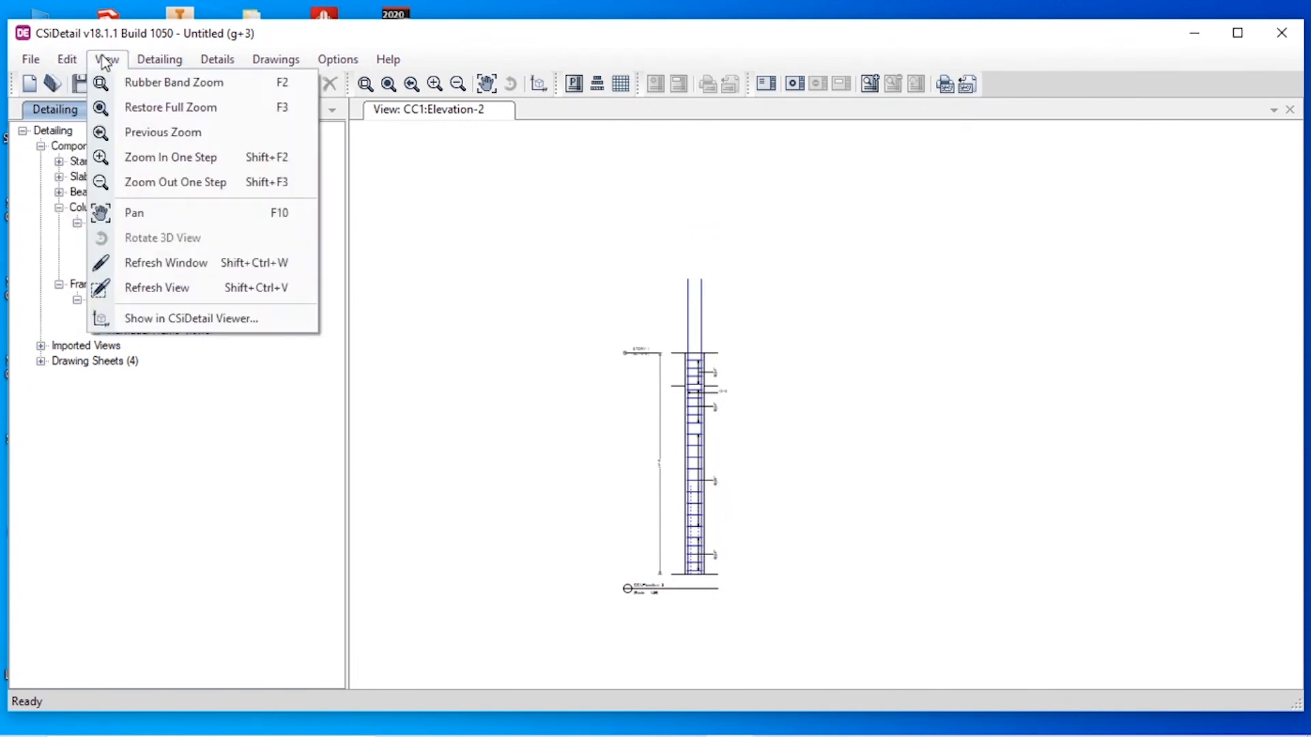
left_click(201, 318)
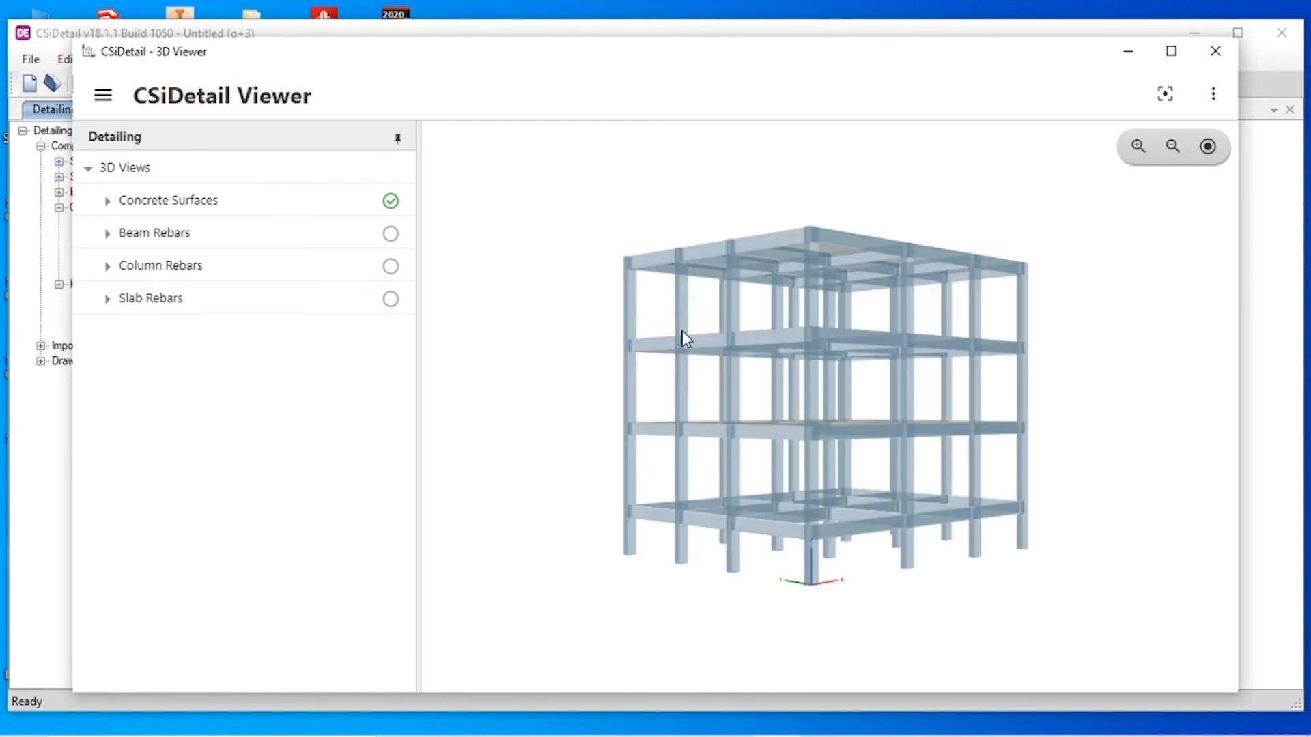
scroll(805, 205, "down", 5)
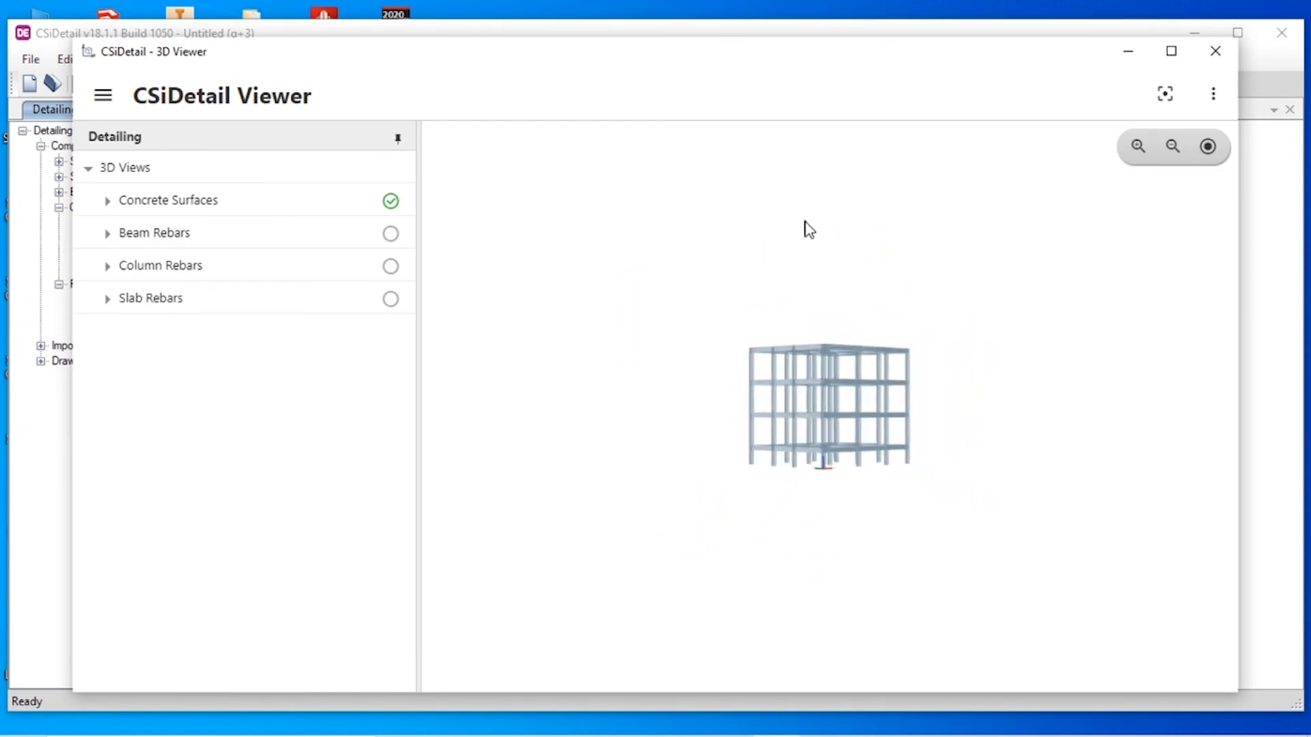
scroll(808, 198, "up", 6)
left_click_drag(810, 169, 798, 205)
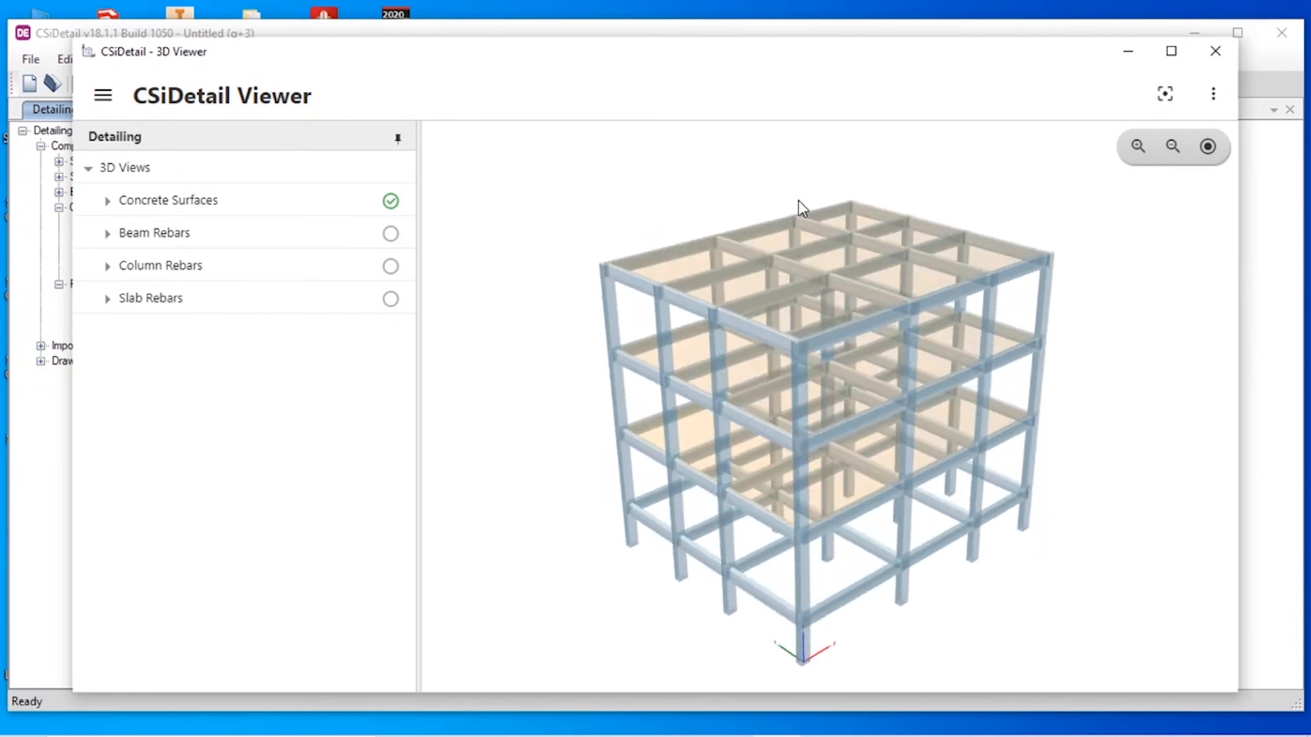
- Display the beam, column and slab rebars in the 3D model and maximize the viewer window
left_click(390, 233)
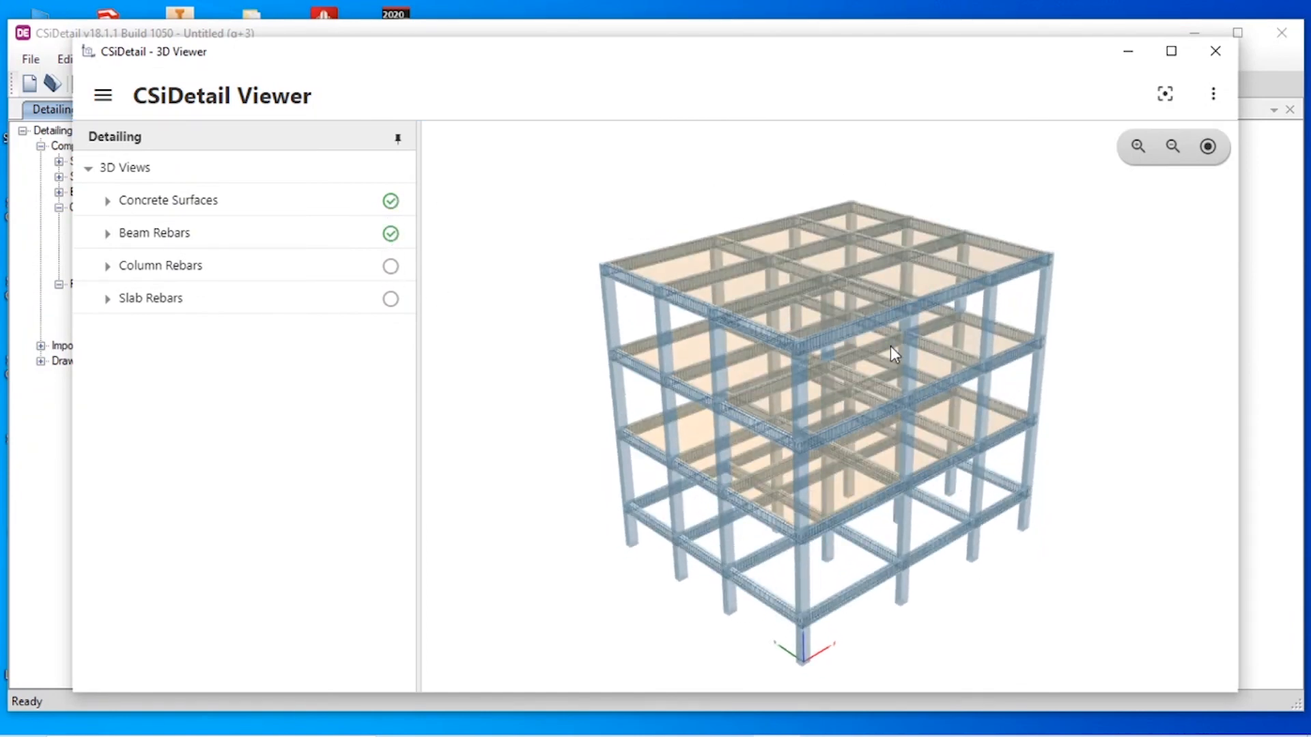
scroll(890, 346, "up", 6)
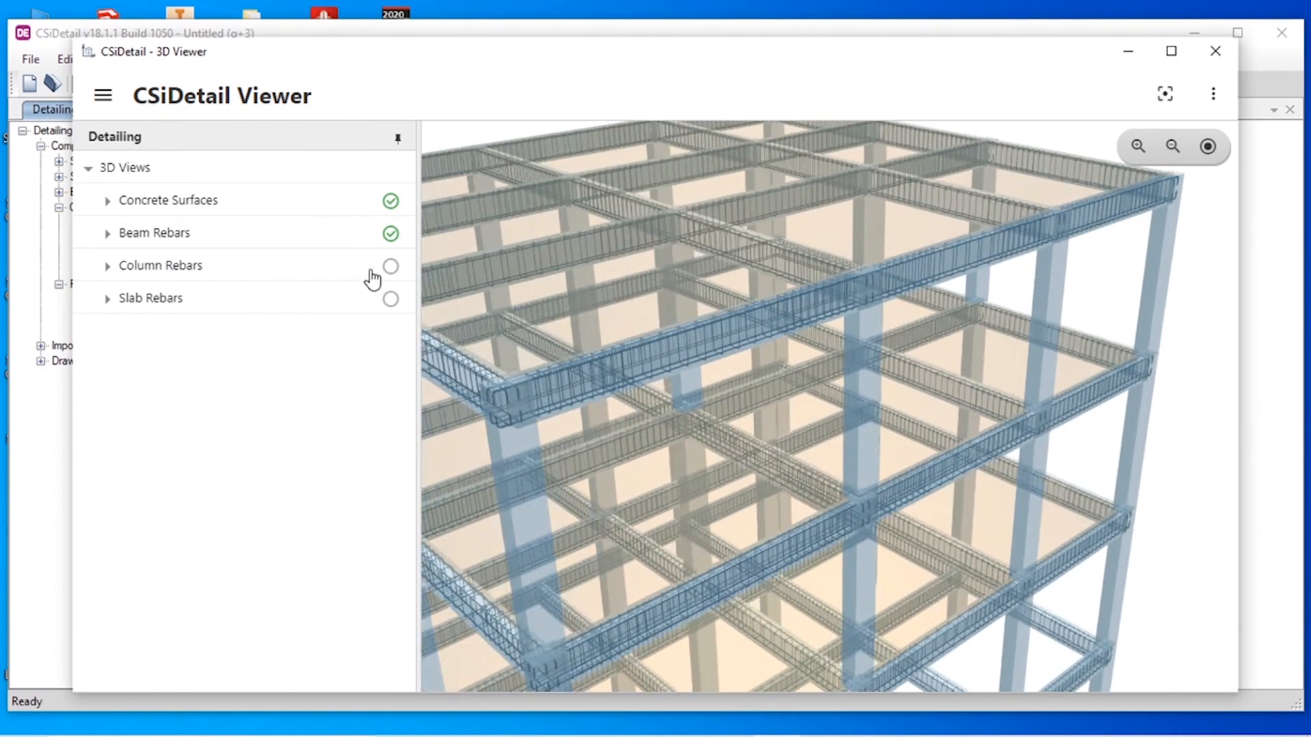
left_click(391, 266)
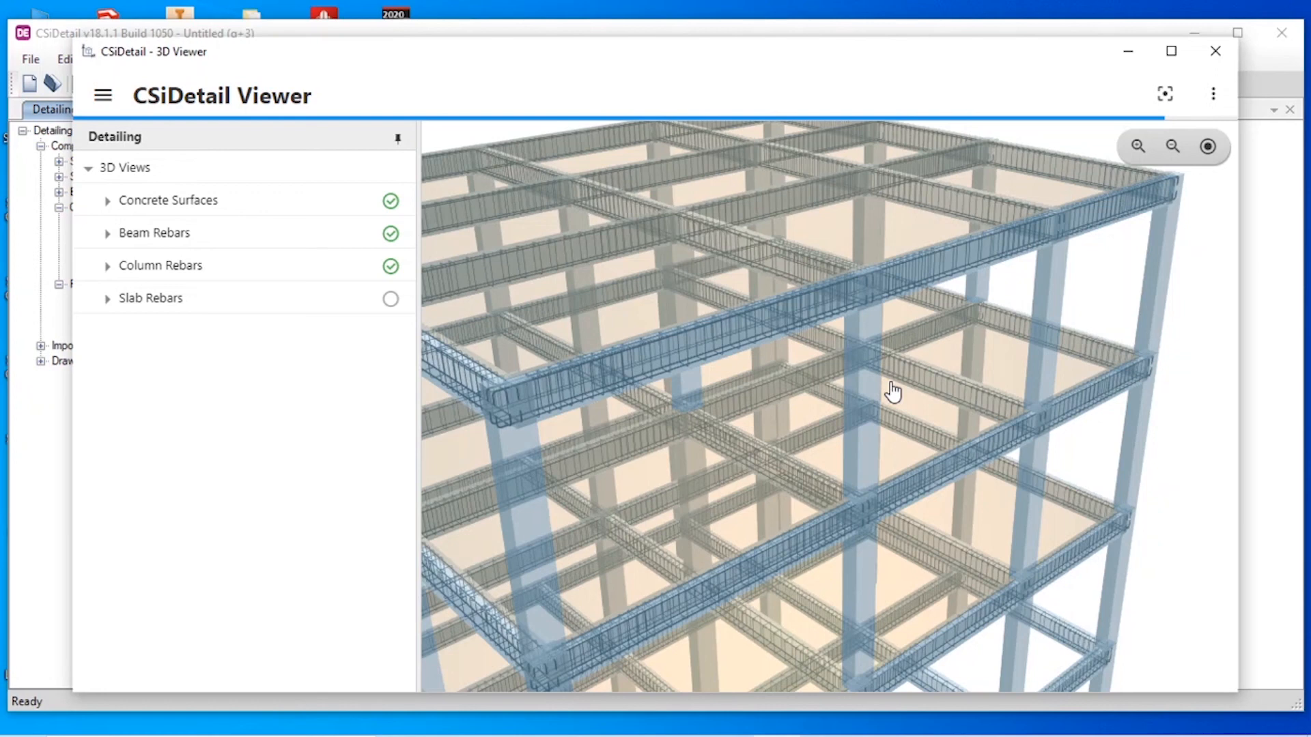
left_click(1171, 51)
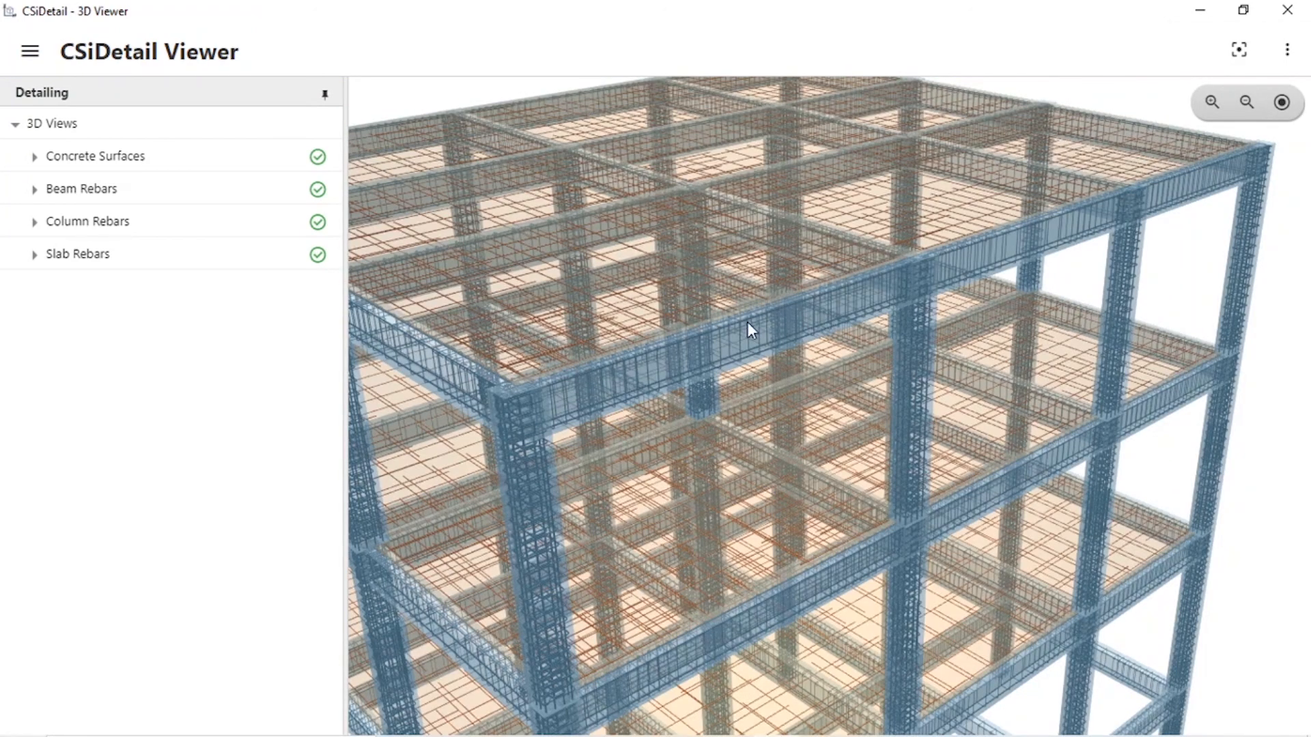
- Examine the beam, column and slab reinforcement throughout the 3D building model
scroll(1136, 341, "up", 2)
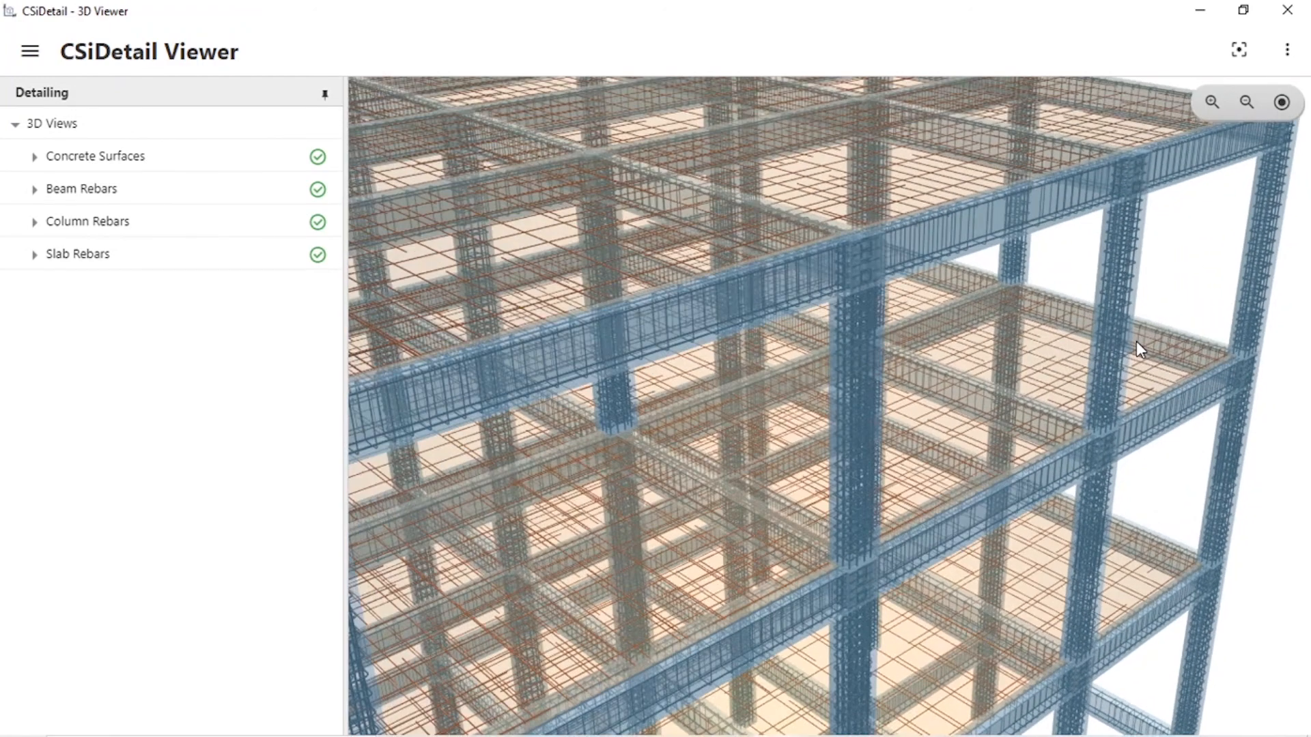
scroll(1047, 342, "down", 1)
scroll(1047, 341, "down", 3)
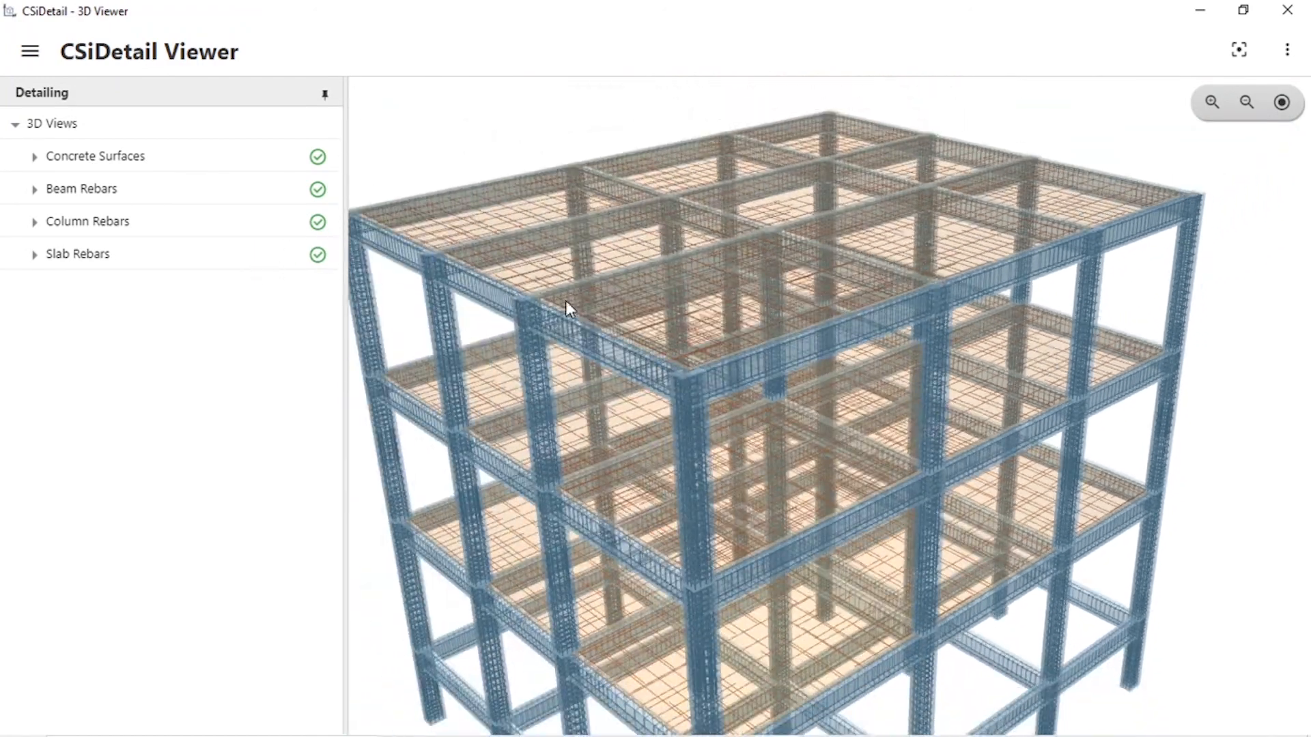
scroll(577, 301, "up", 1)
scroll(577, 301, "up", 1)
scroll(578, 300, "down", 2)
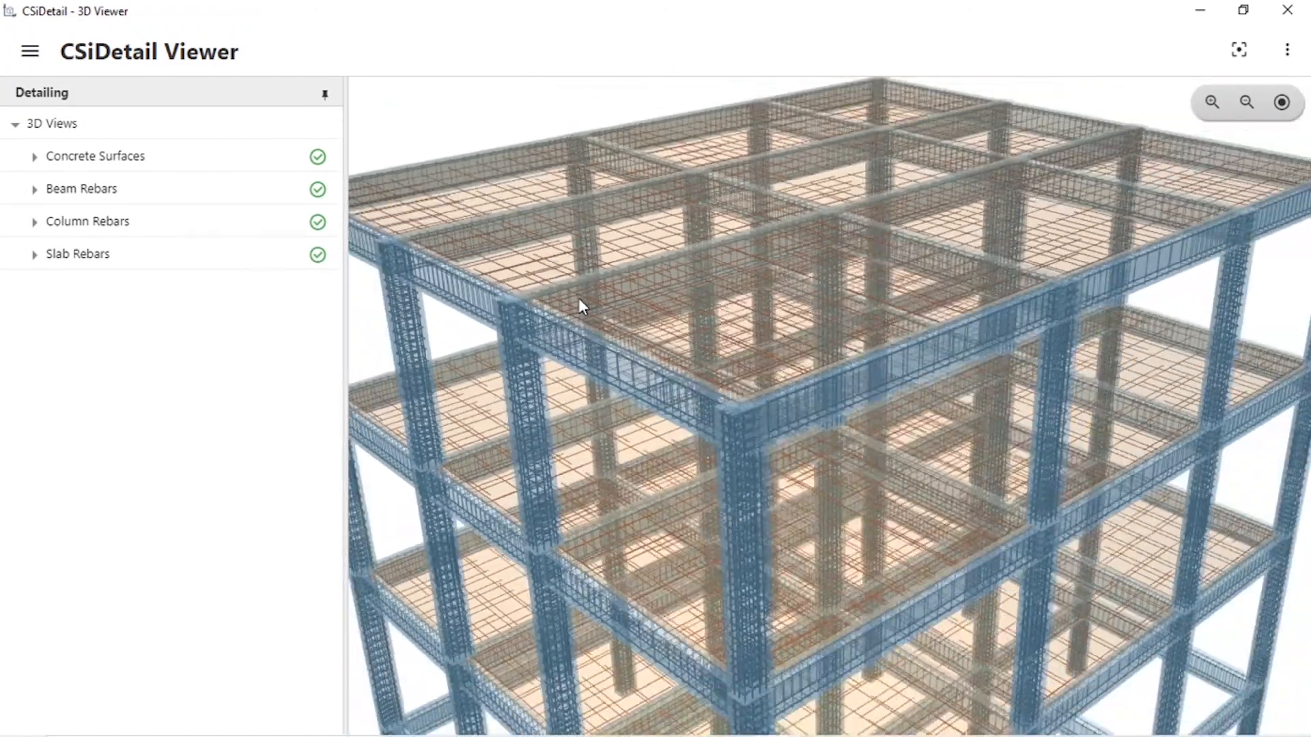
- Examine the rebar cages of the outer frames and the slab meshes storey by storey, from roof to foundation level
scroll(579, 300, "down", 1)
scroll(602, 354, "up", 3)
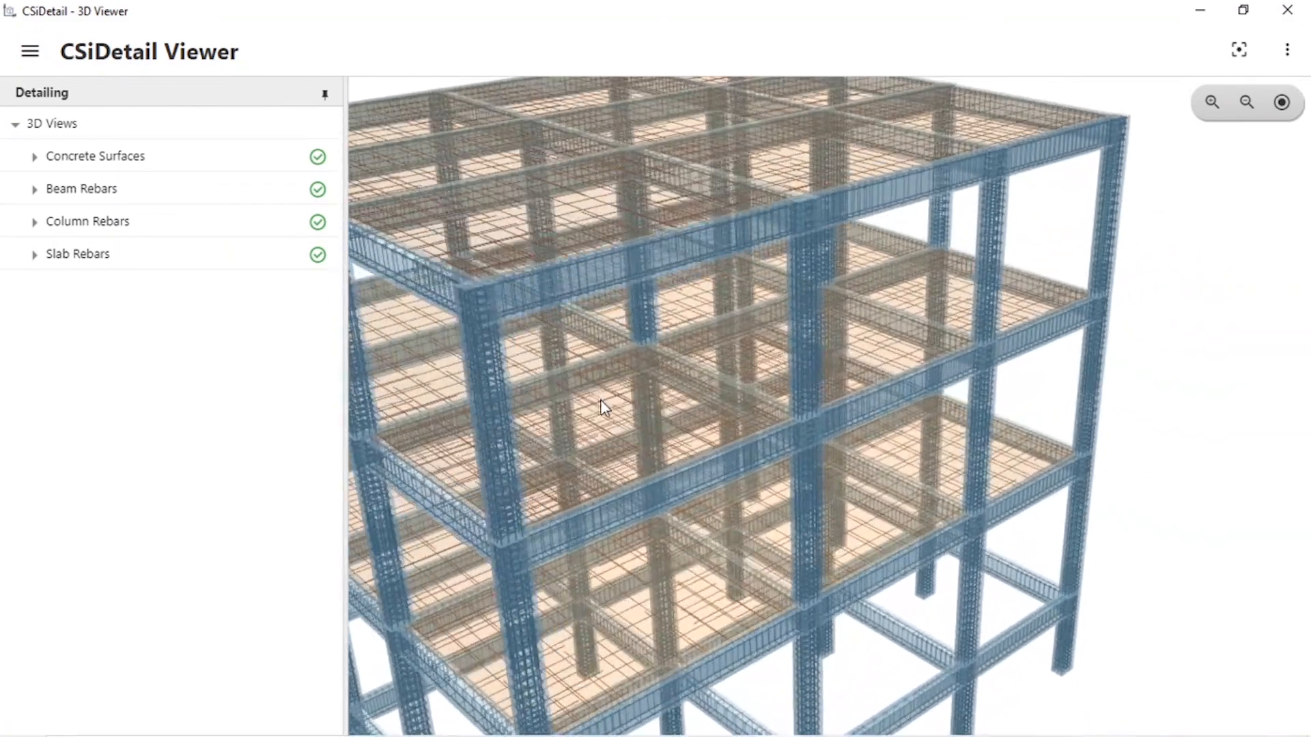
scroll(601, 406, "down", 2)
scroll(593, 417, "down", 1)
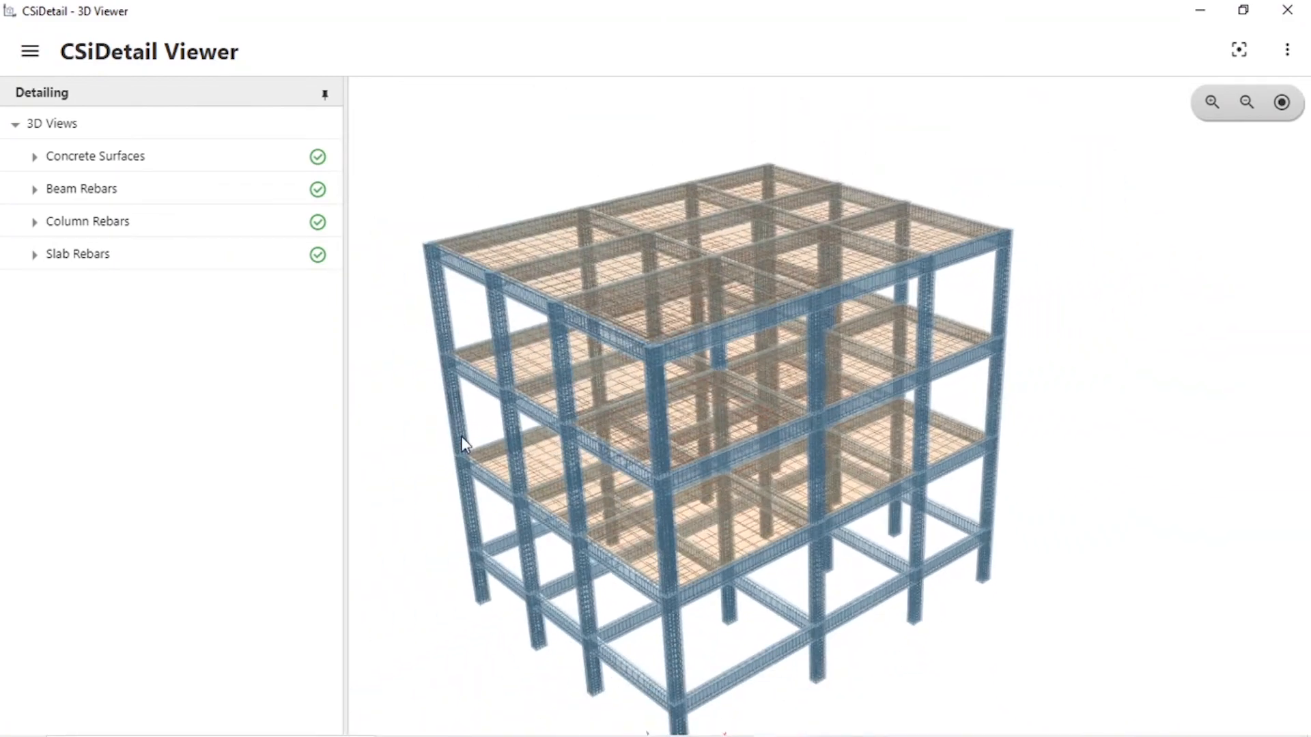
scroll(460, 432, "up", 3)
scroll(472, 473, "down", 2)
scroll(423, 411, "down", 1)
scroll(448, 407, "up", 3)
scroll(470, 453, "down", 3)
scroll(469, 452, "up", 1)
scroll(465, 448, "up", 3)
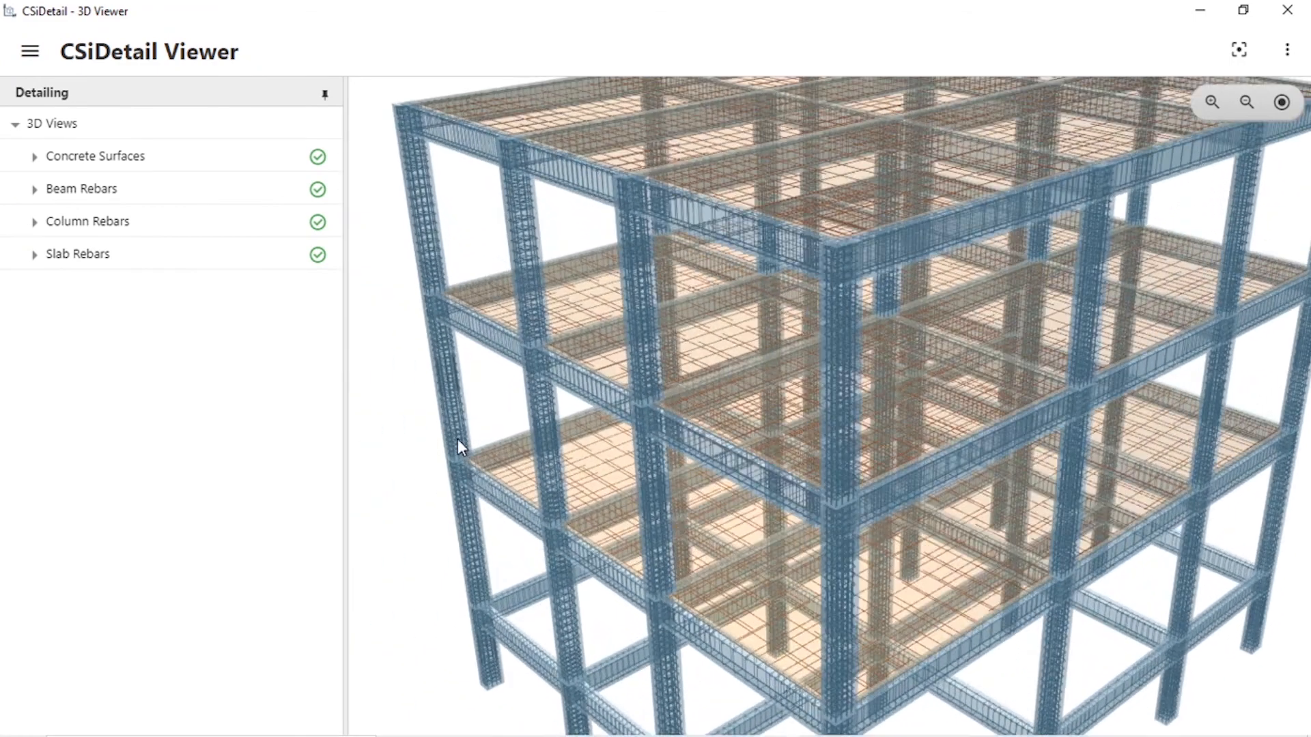
scroll(499, 398, "down", 4)
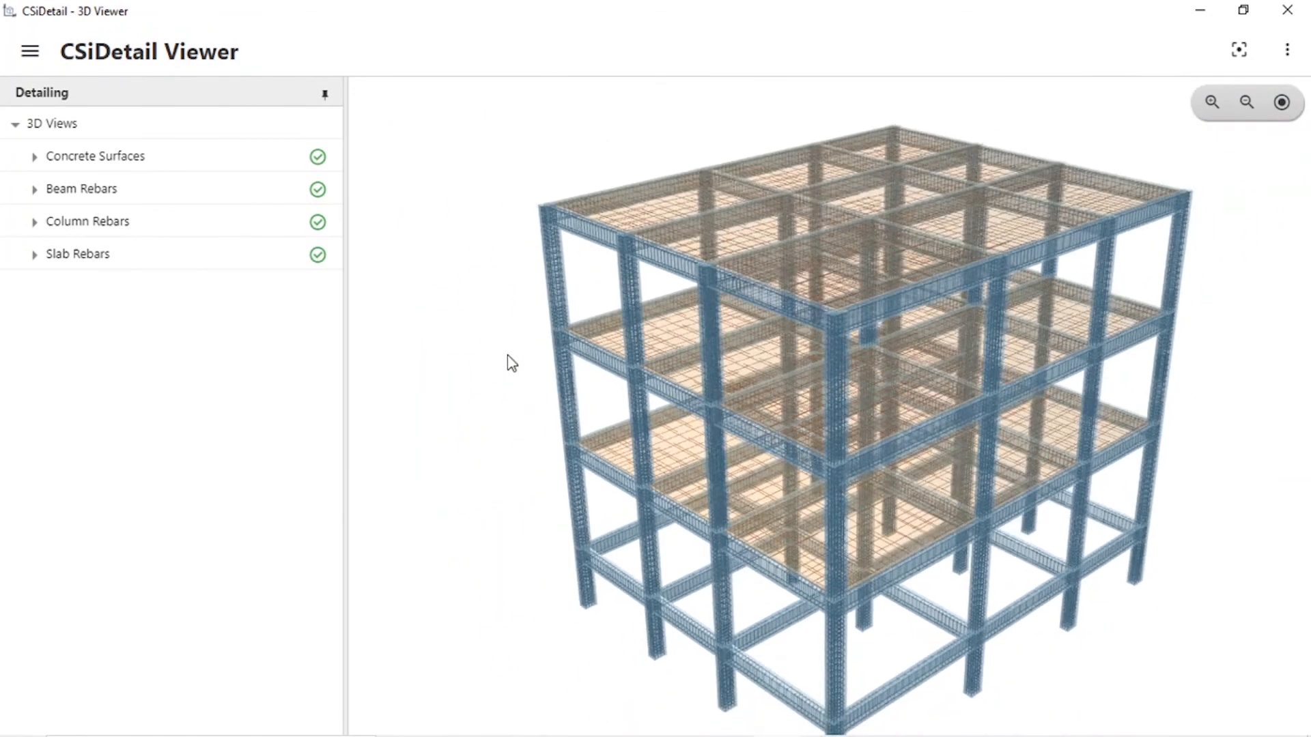
scroll(1159, 329, "up", 1)
scroll(1212, 396, "down", 3)
scroll(1186, 395, "up", 2)
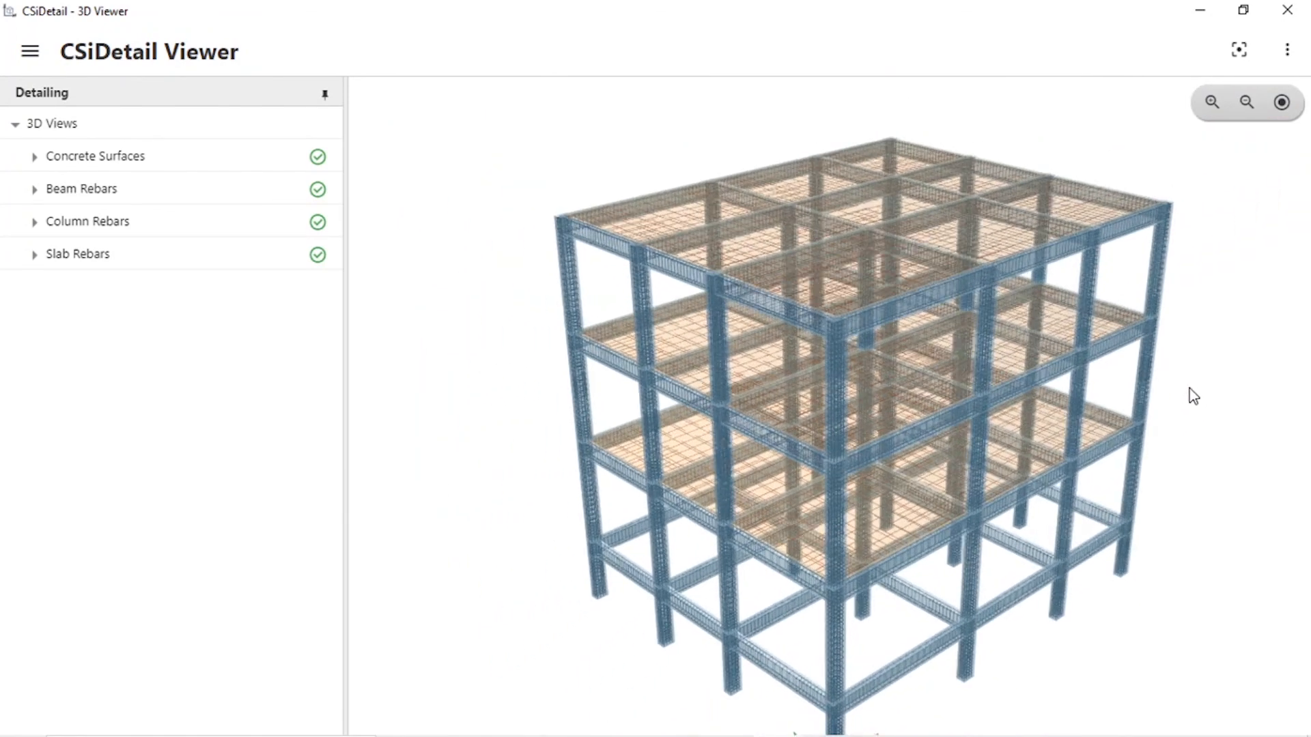
- Inspect the column ties, beam stirrups and hooked slab bars close up at the roof-level corner joint, and return to the whole building
middle_click_drag(620, 136, 574, 137)
scroll(694, 360, "up", 3)
scroll(791, 363, "up", 10)
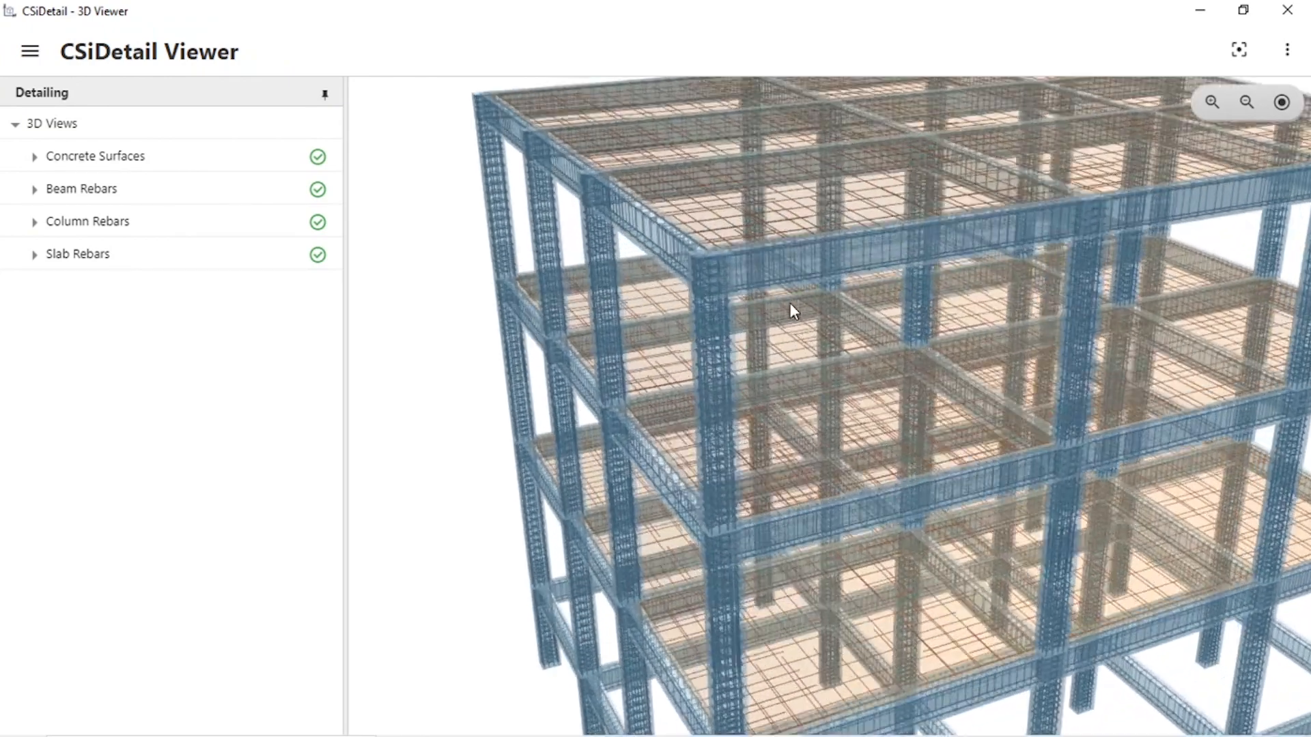
scroll(571, 215, "up", 5)
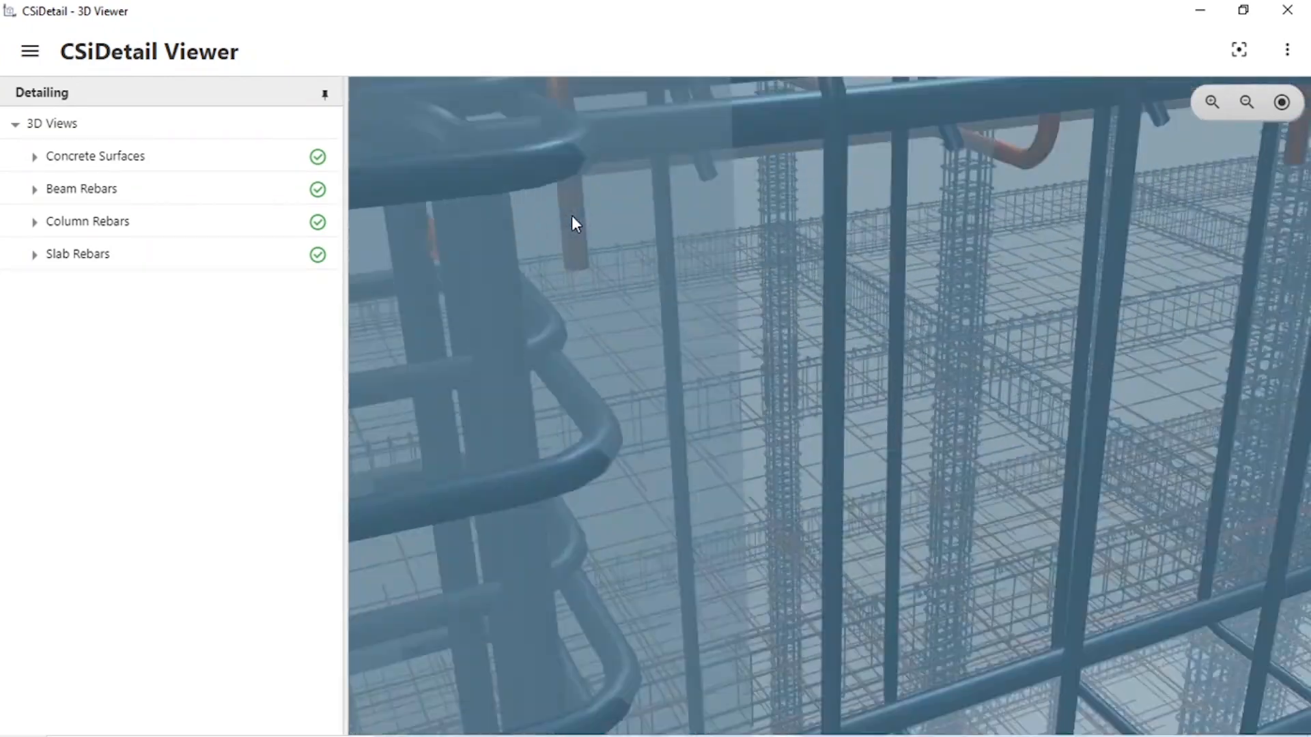
scroll(601, 223, "down", 8)
scroll(602, 224, "up", 8)
scroll(603, 223, "down", 5)
scroll(603, 224, "down", 3)
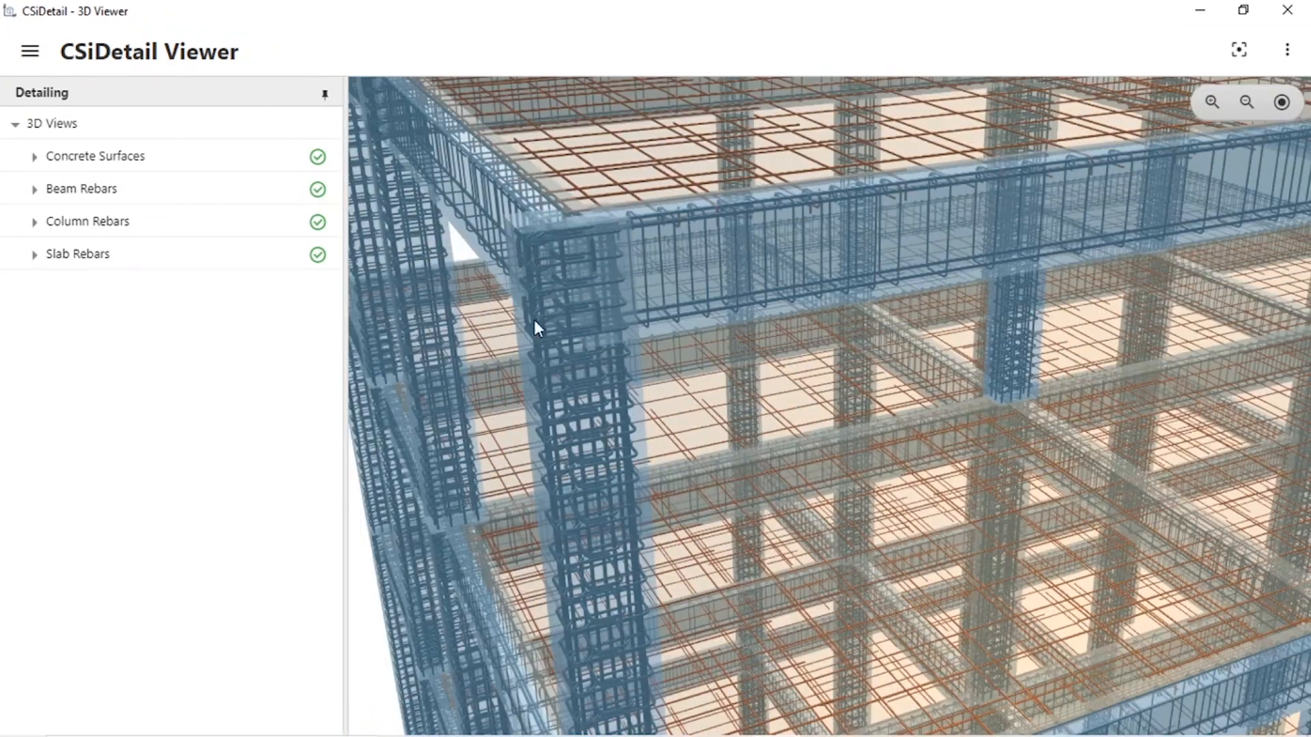
scroll(711, 227, "up", 10)
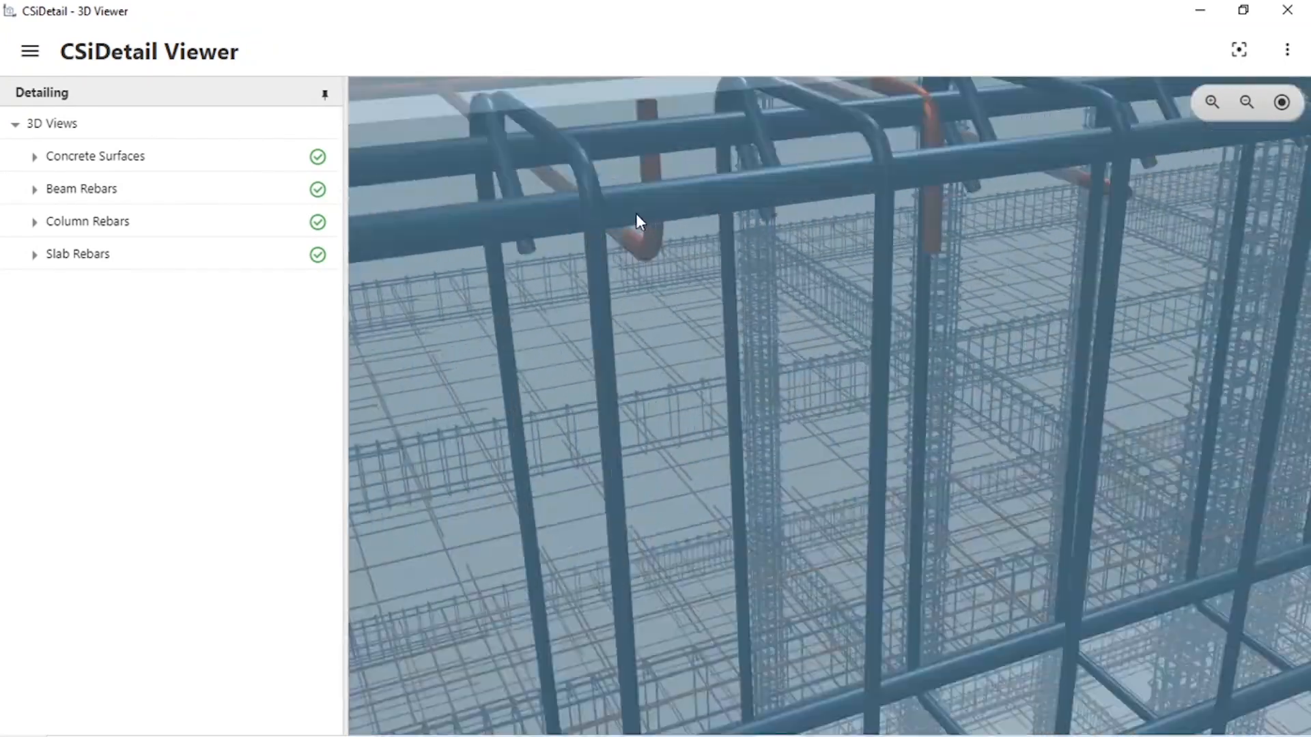
scroll(658, 213, "down", 10)
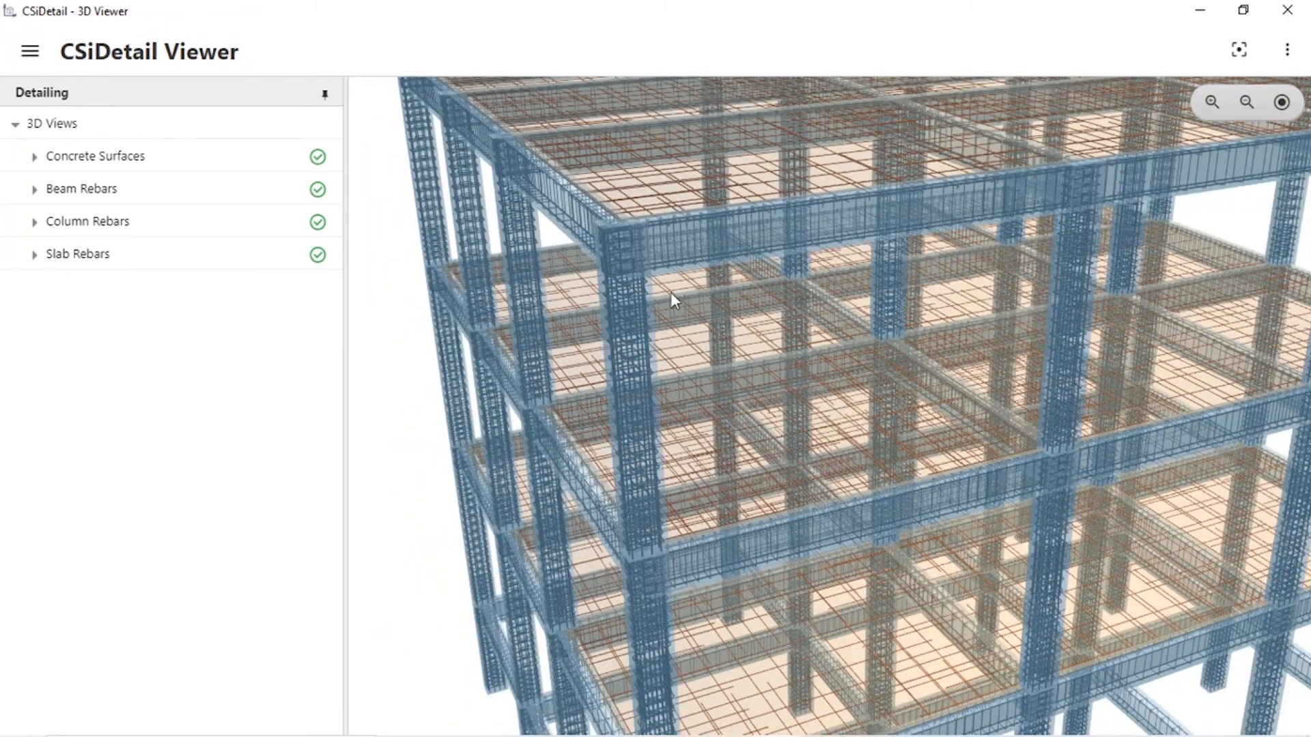
scroll(634, 347, "down", 3)
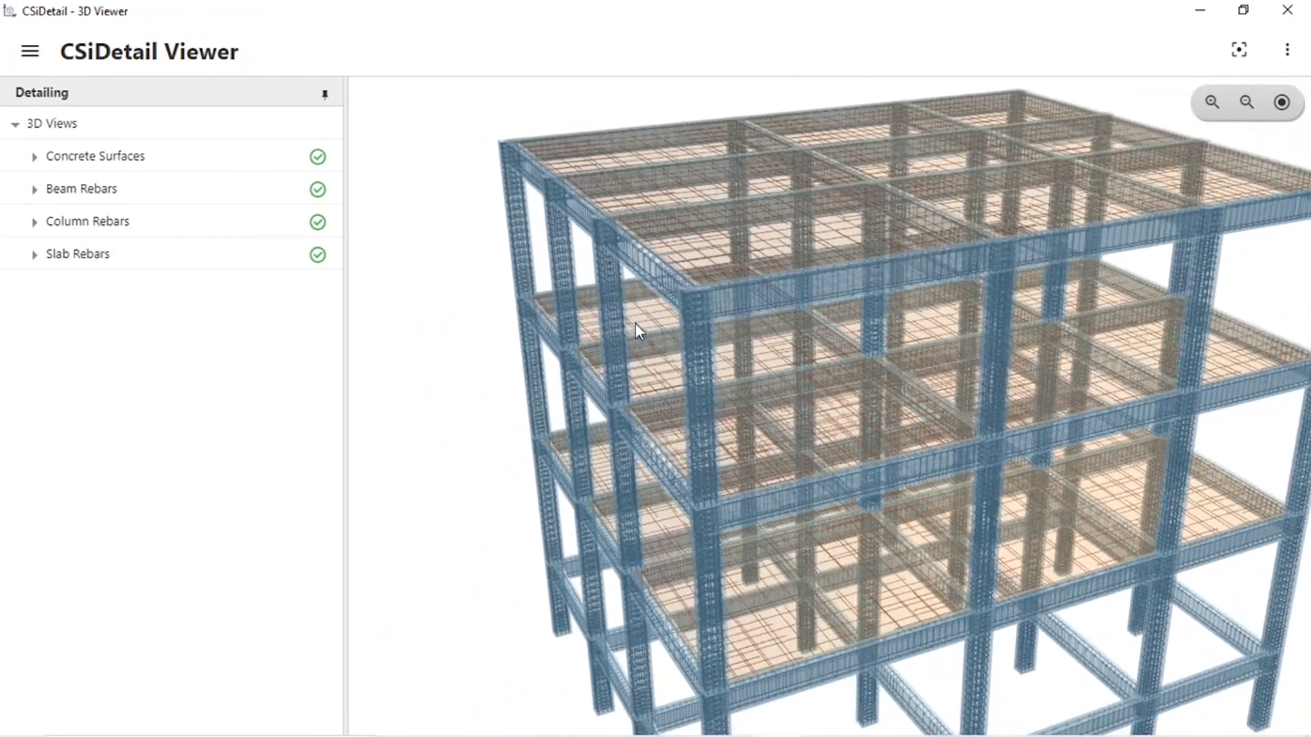
scroll(482, 199, "up", 2)
scroll(478, 211, "down", 3)
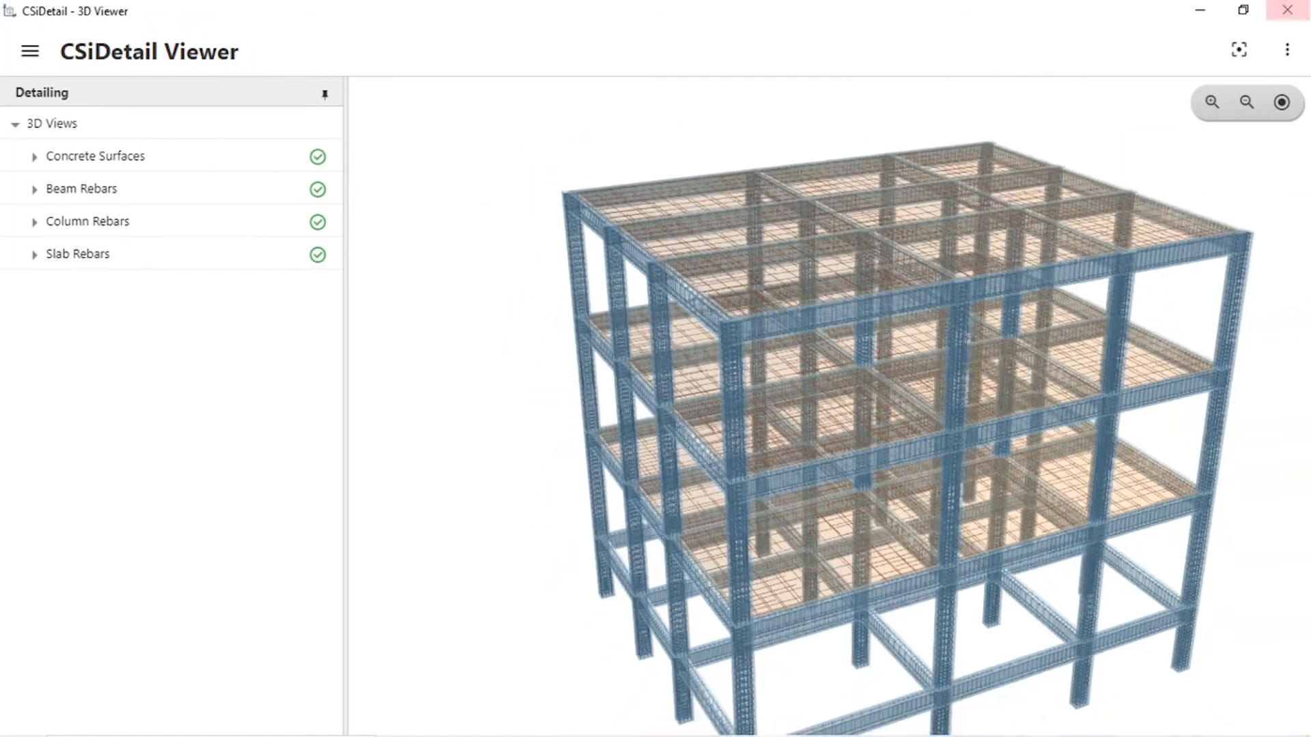